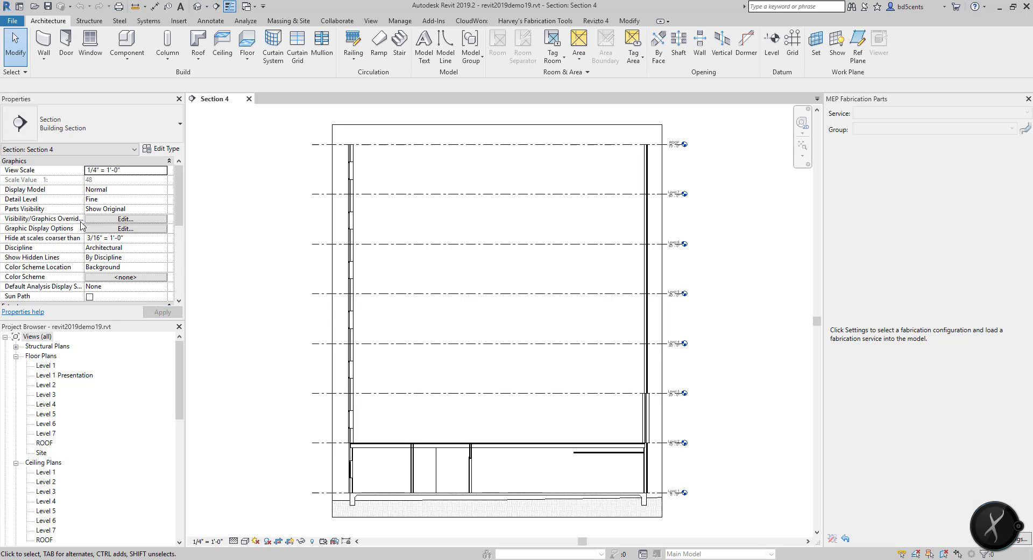
Step: Duplicate the Level 1 floor plan with detailing
left_click(45, 365)
right_click(44, 367)
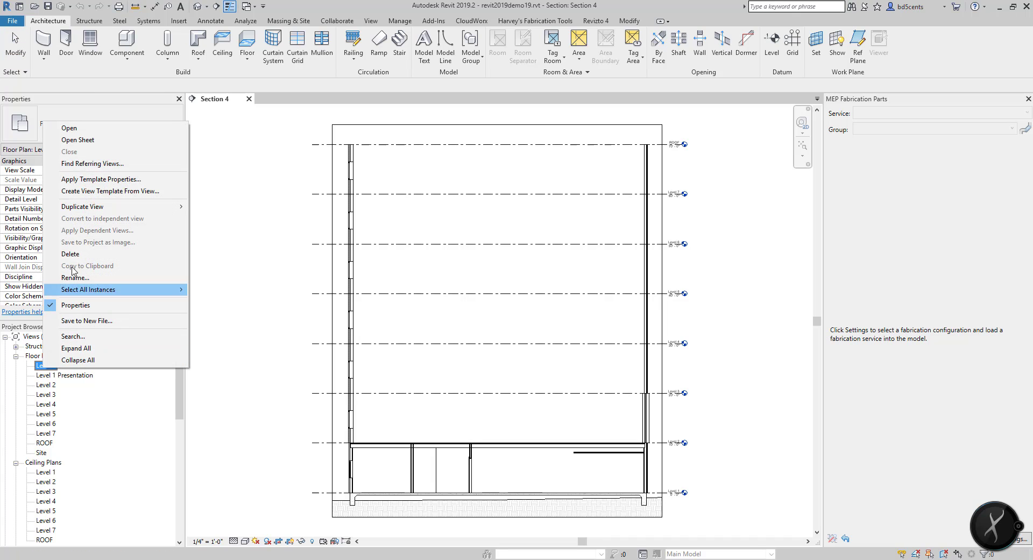
mouse_move(162, 206)
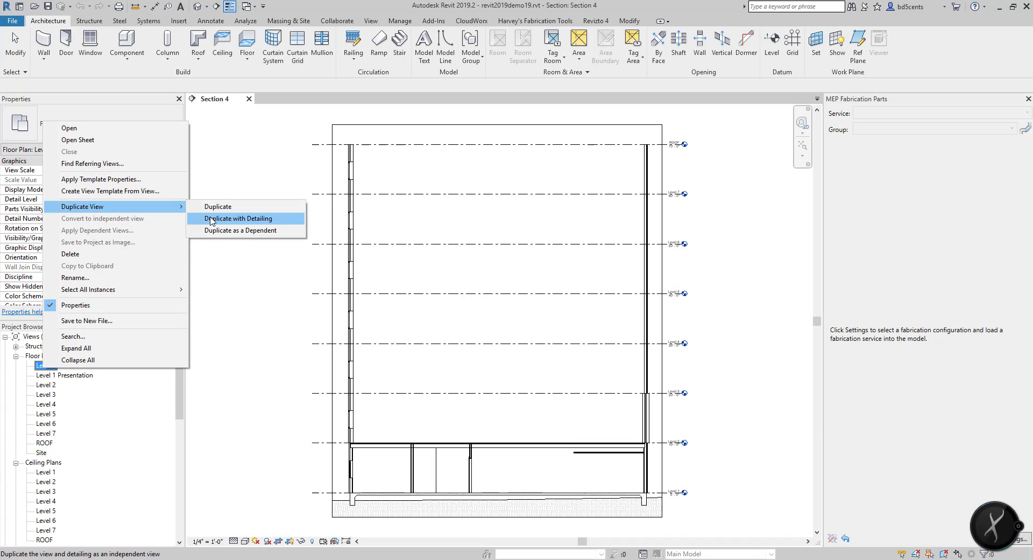
left_click(211, 219)
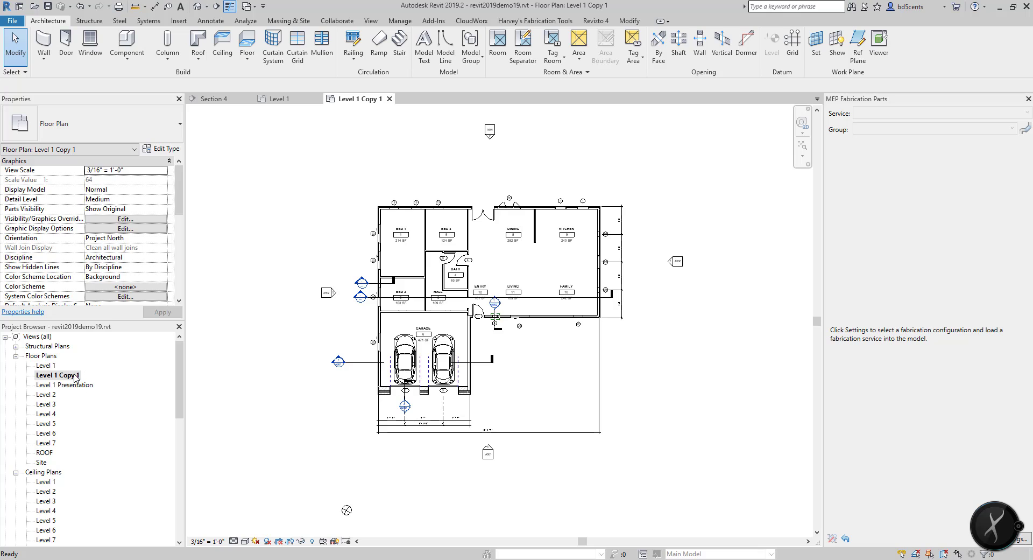
Step: Rename the duplicated Level 1 floor plan to FOUNDATION PLAN
right_click(75, 378)
left_click(215, 284)
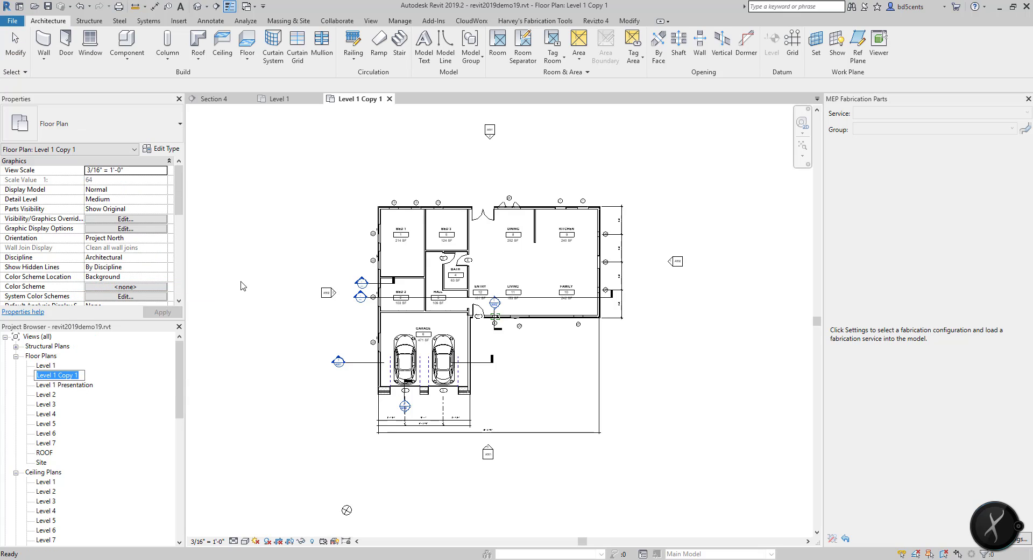
type("FOUNDATION PLAN")
key("Return")
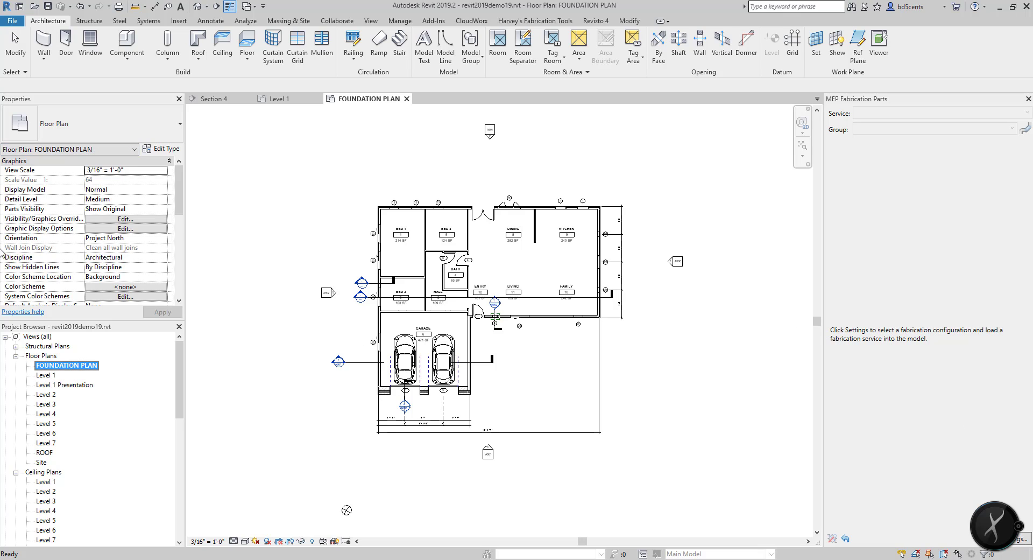
Step: Lower the foundation plan's view range, with a top offset of 0, and move the out-of-place room tags to their rooms
scroll(107, 236, "down", 5)
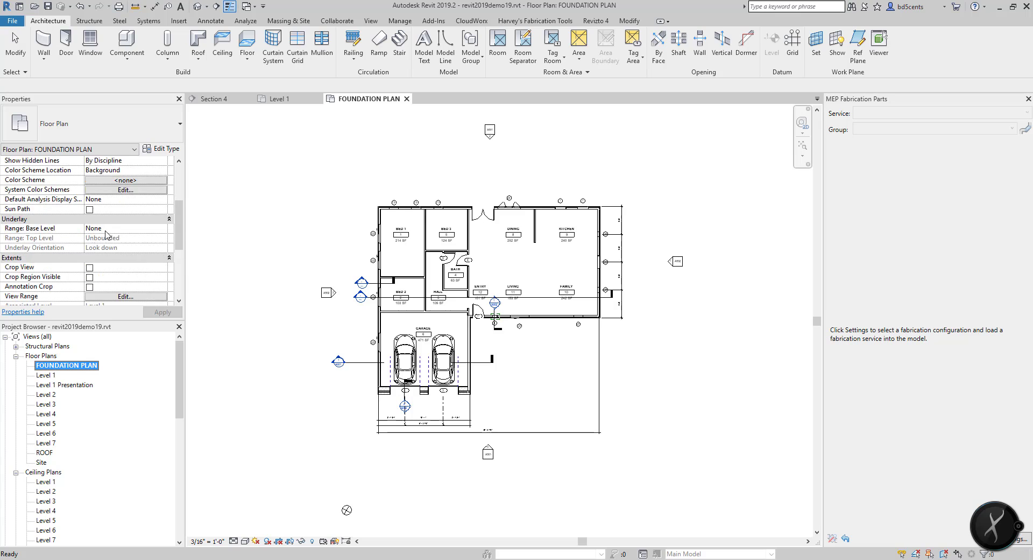
scroll(106, 235, "down", 1)
left_click(125, 267)
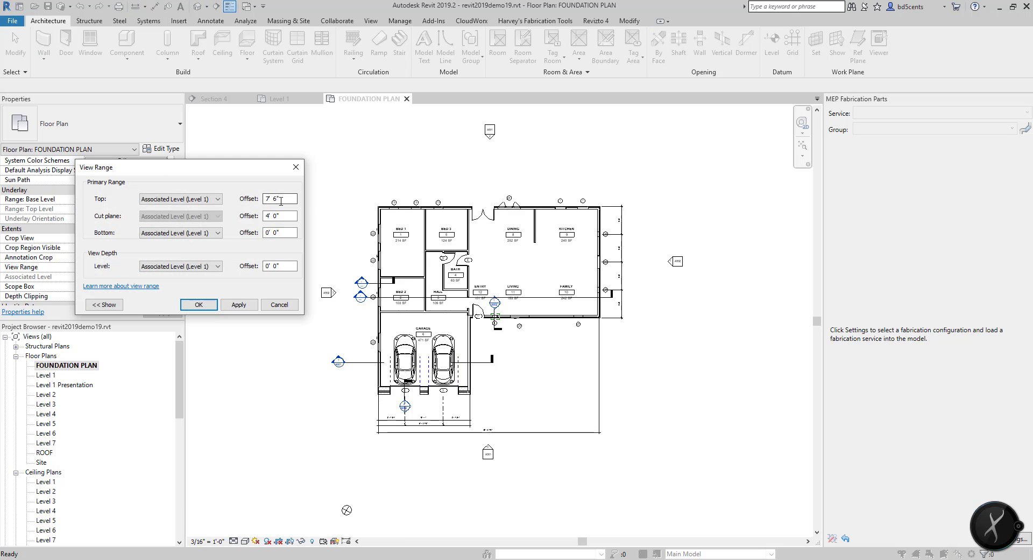
left_click(281, 201)
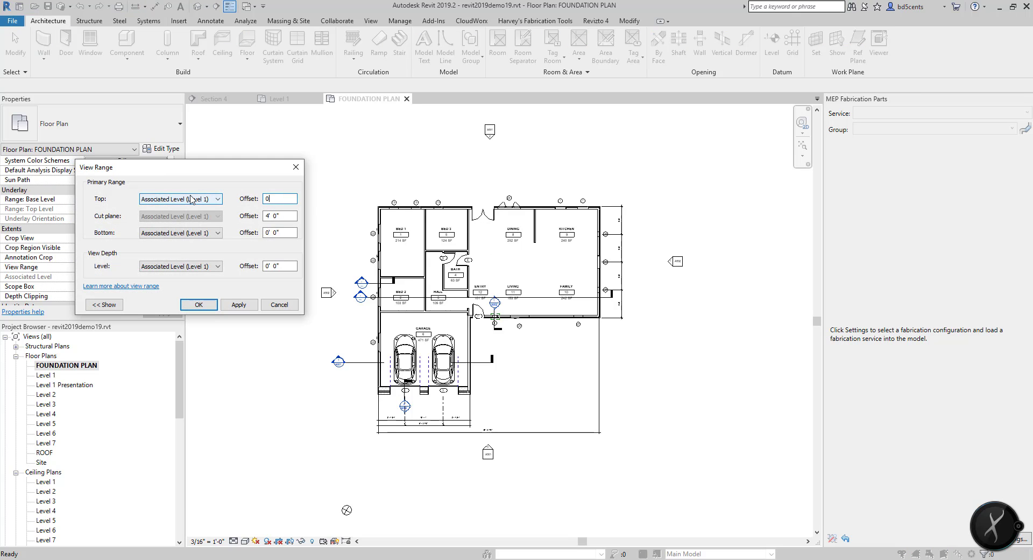
key("Tab")
key("Tab")
key("Tab")
key("Tab")
key("Tab")
left_click(198, 304)
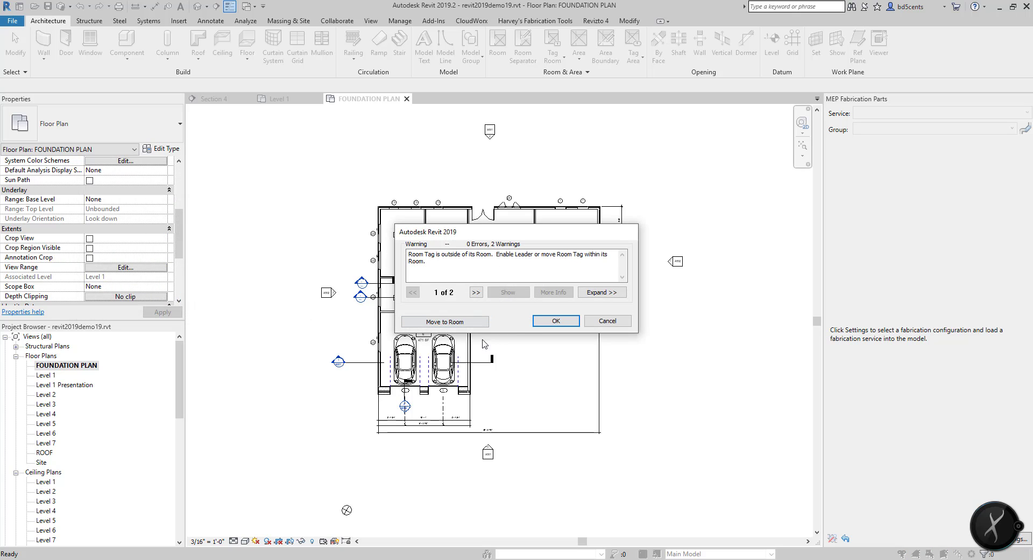
left_click_drag(491, 233, 474, 216)
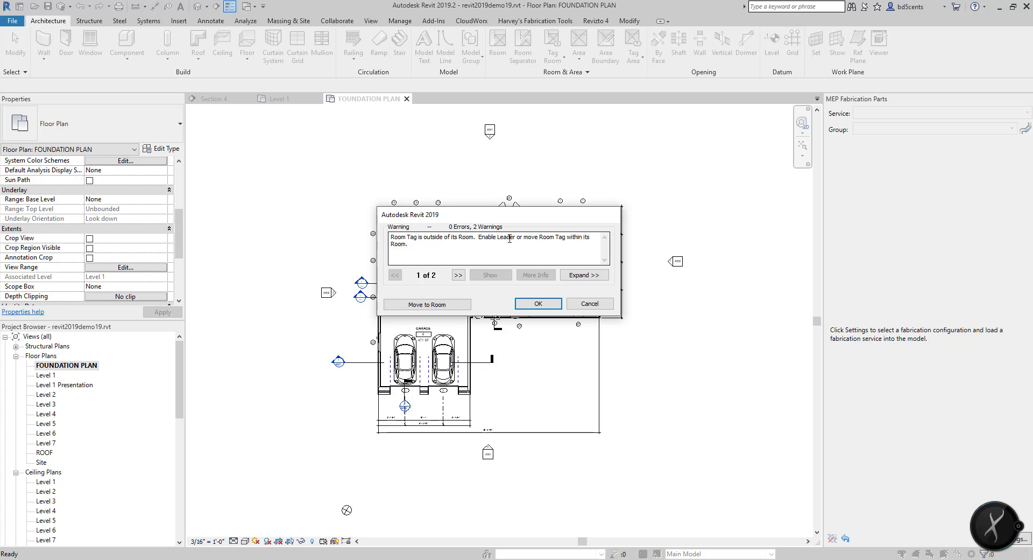
left_click(428, 304)
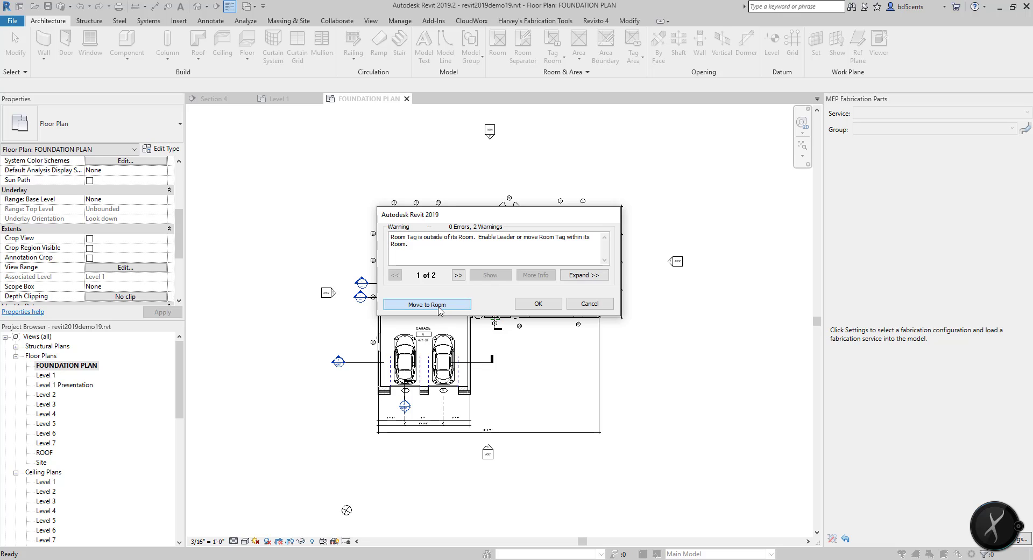
Step: Delete the ENTRY room tag overlapping the front foundation wall in the FOUNDATION PLAN view, after comparing with the Level 1 plan
scroll(448, 307, "up", 5)
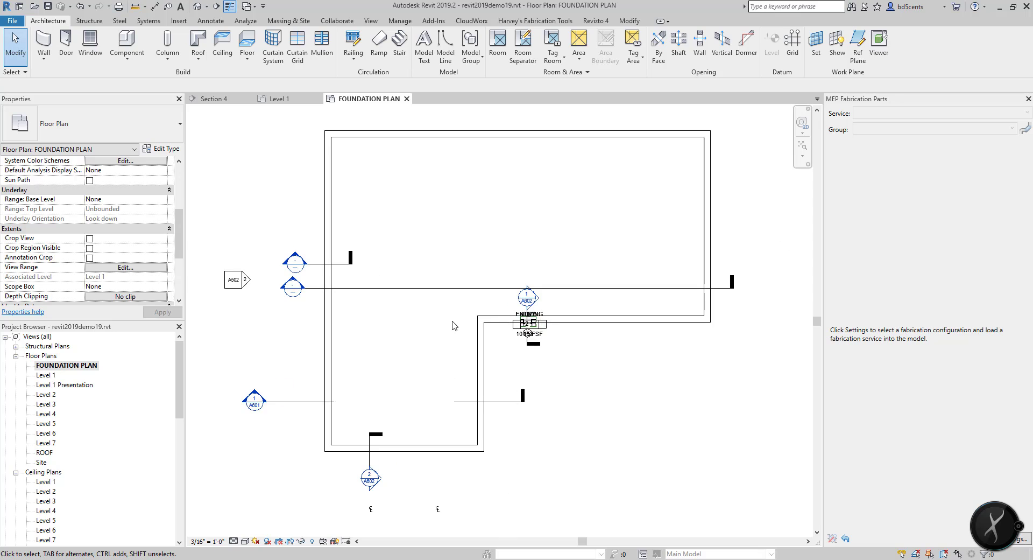
scroll(504, 319, "up", 2)
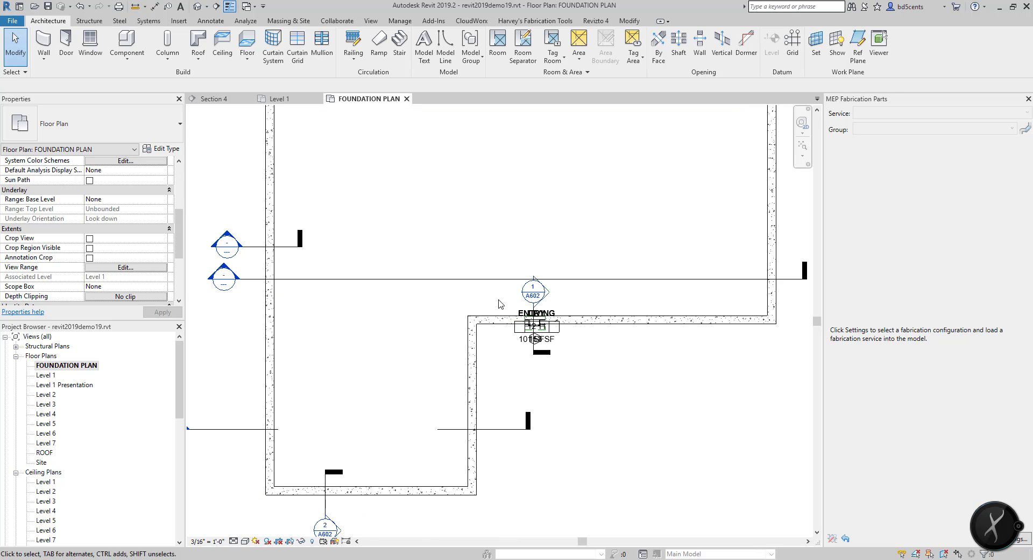
left_click_drag(497, 298, 581, 367)
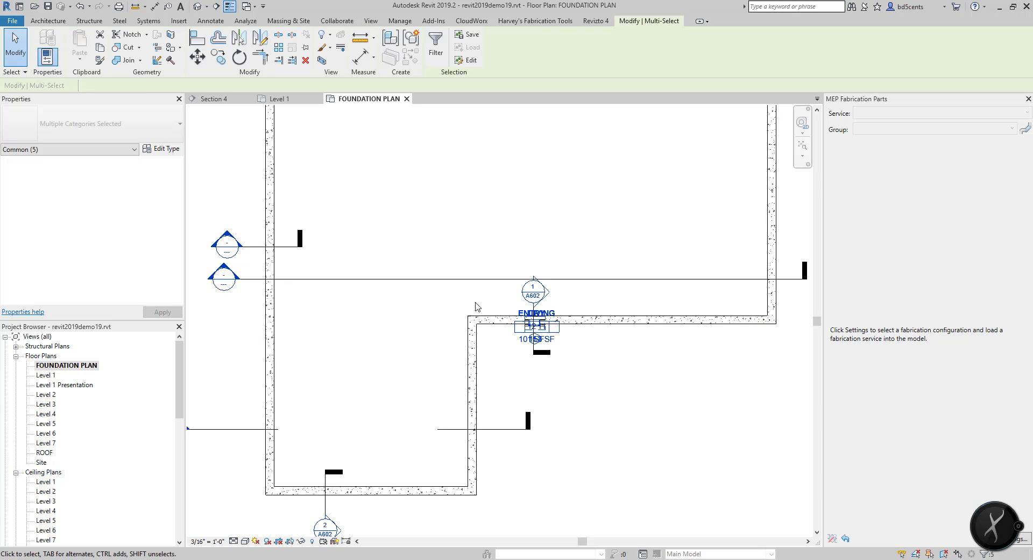
key("Escape")
double_click(46, 375)
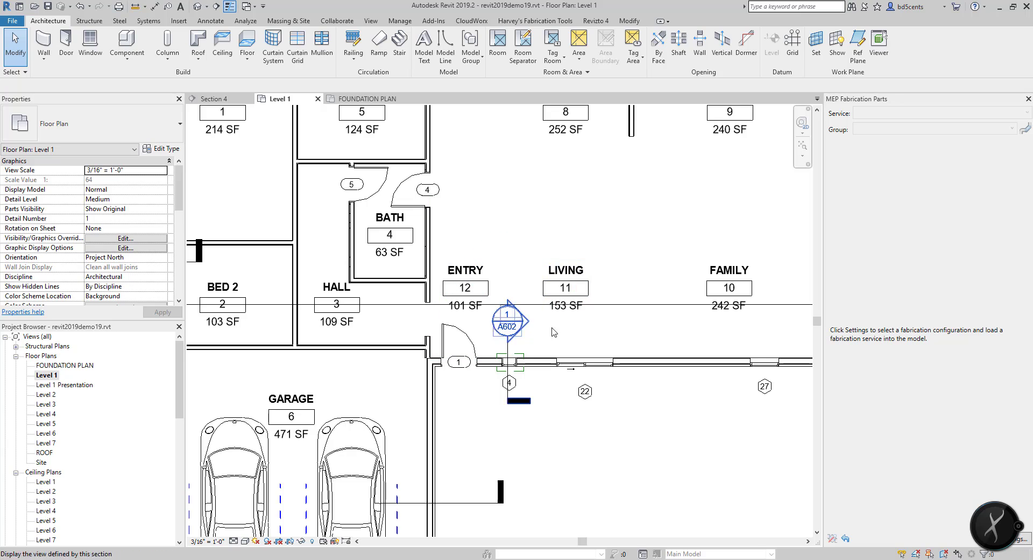
double_click(59, 365)
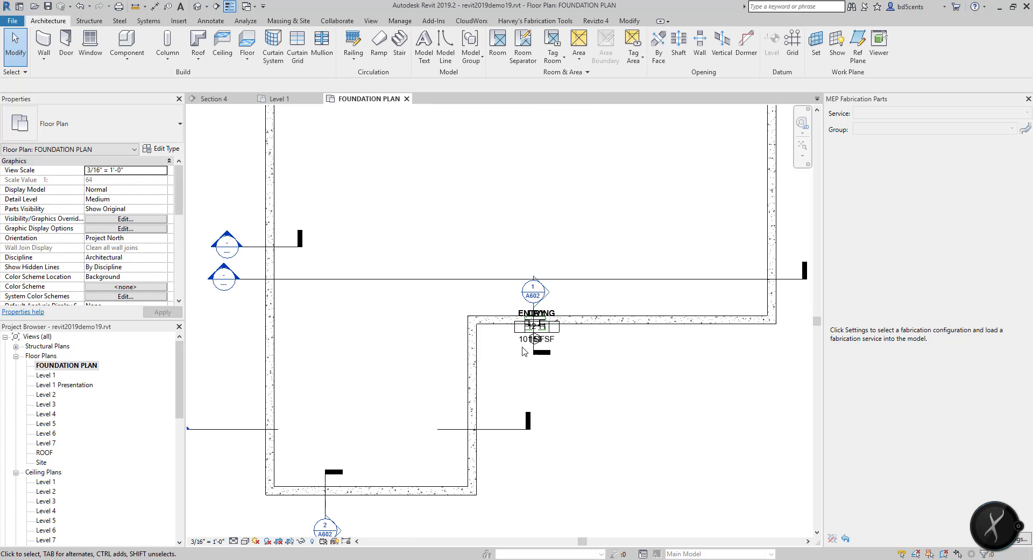
left_click(551, 322)
key("Escape")
scroll(551, 318, "up", 2)
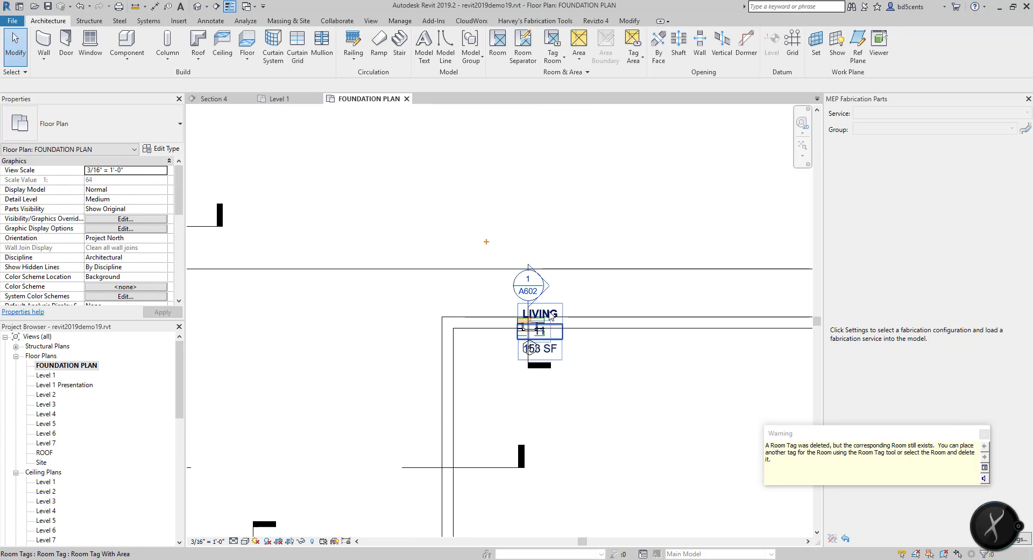
Step: Check the room tags in the Level 1 plan and delete the LIVING room tag from the FOUNDATION PLAN view
double_click(46, 375)
scroll(473, 344, "down", 2)
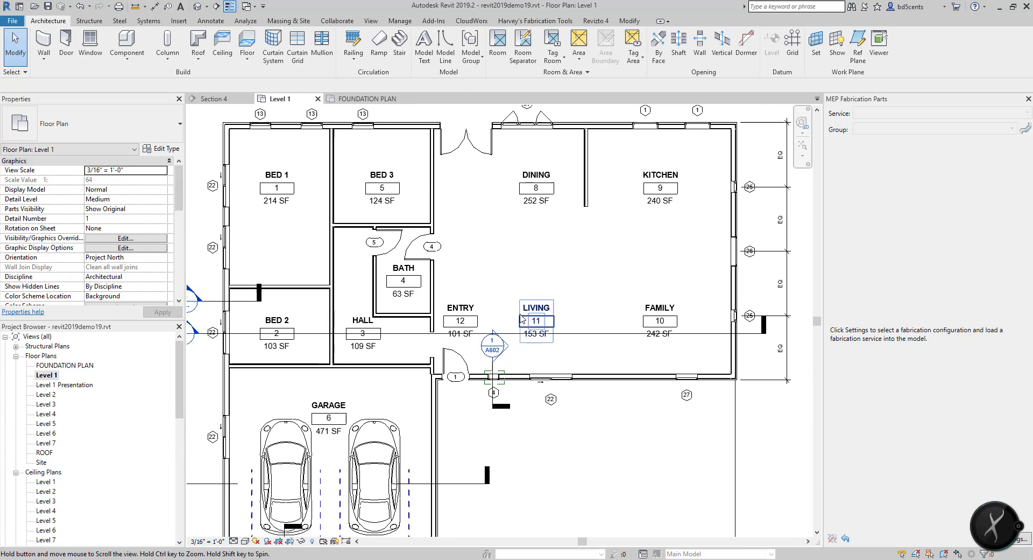
double_click(64, 365)
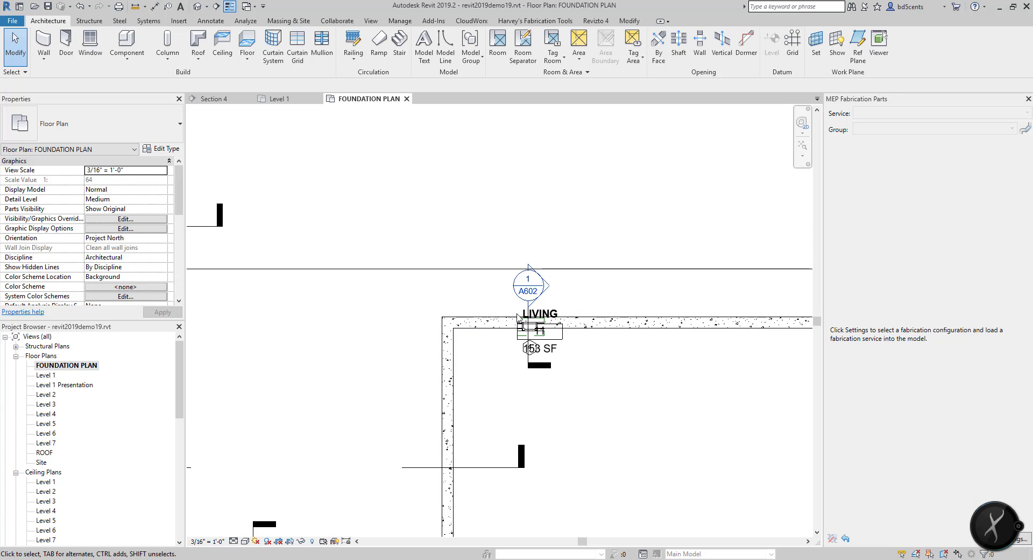
scroll(555, 311, "up", 3)
left_click(557, 312)
key("Delete")
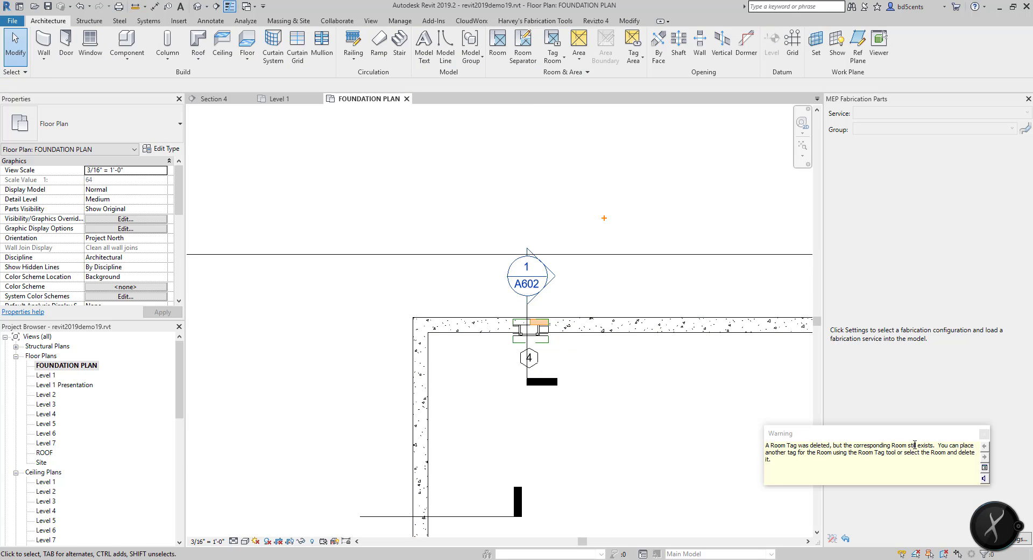
Step: Hide the 16" x 24" fixed window at the front wall, including its tag 4, in the foundation plan
scroll(557, 345, "up", 3)
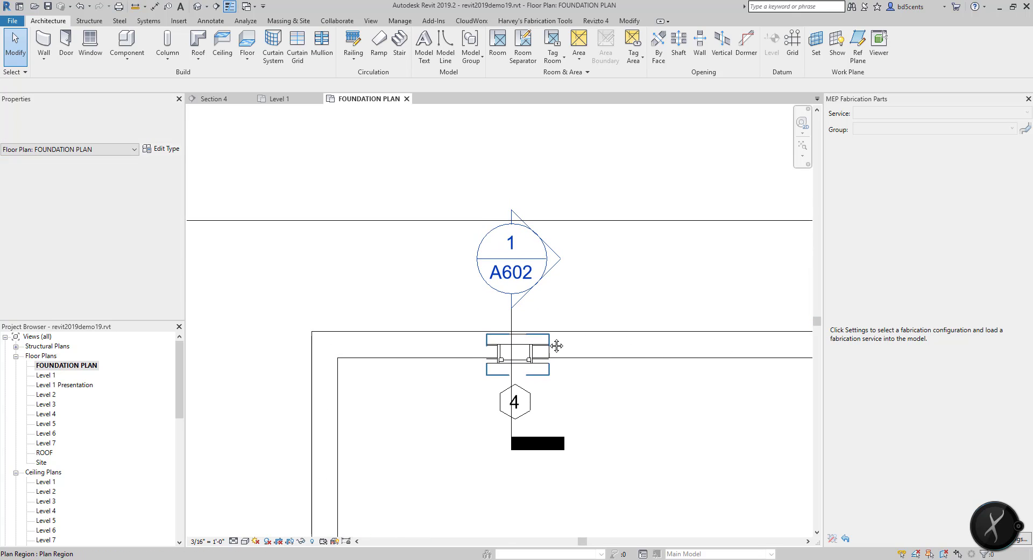
scroll(488, 327, "down", 2)
scroll(488, 327, "up", 1)
scroll(320, 316, "down", 2)
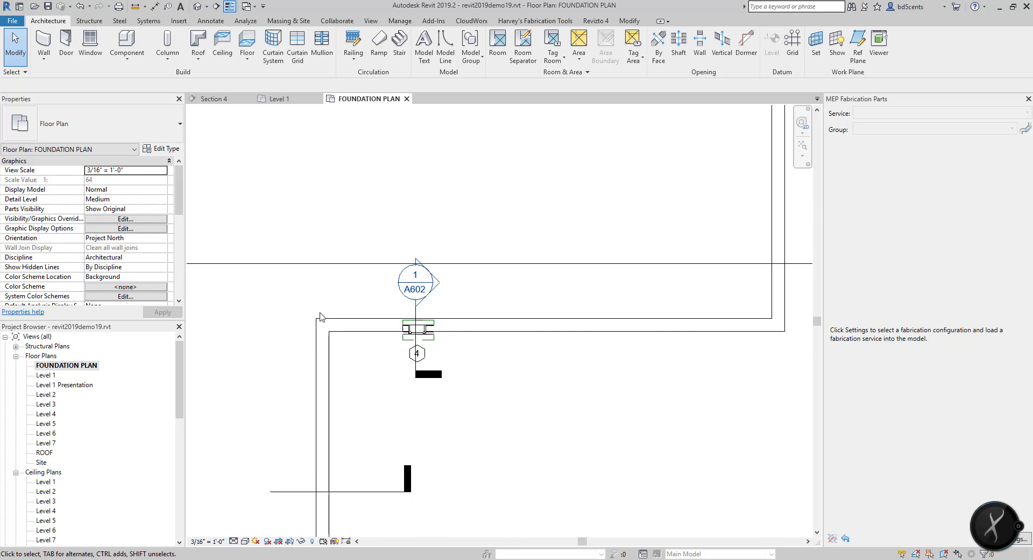
scroll(384, 328, "up", 2)
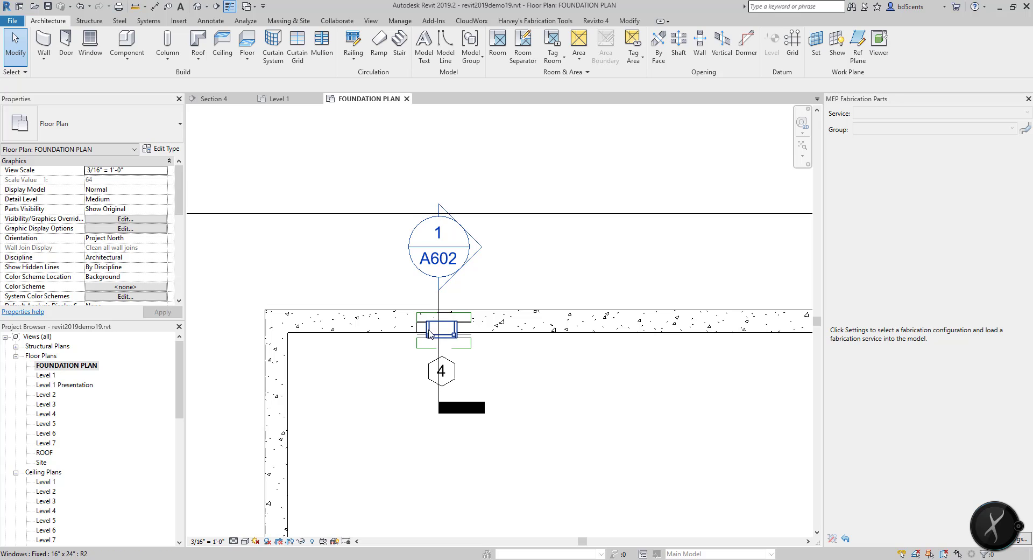
scroll(431, 342, "up", 3)
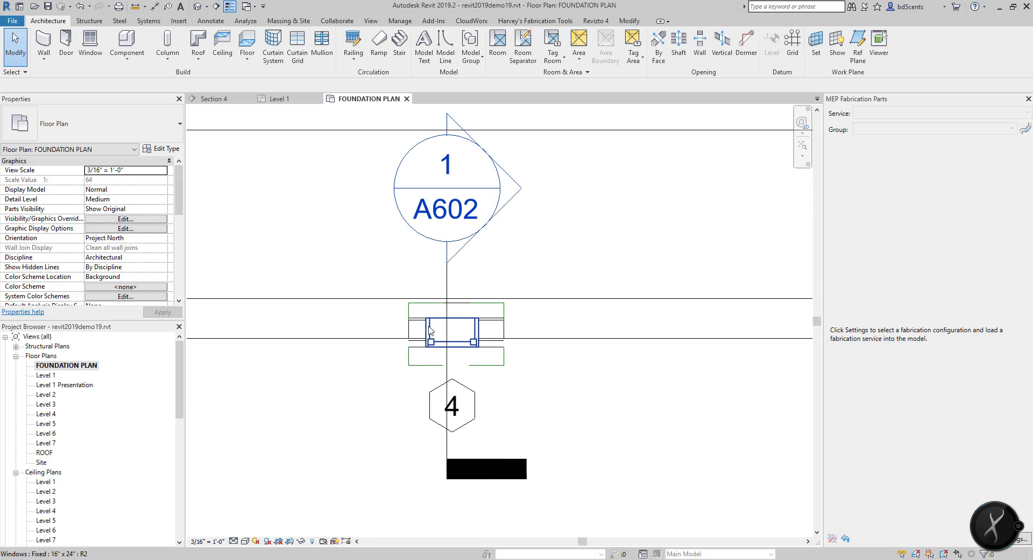
left_click(436, 333)
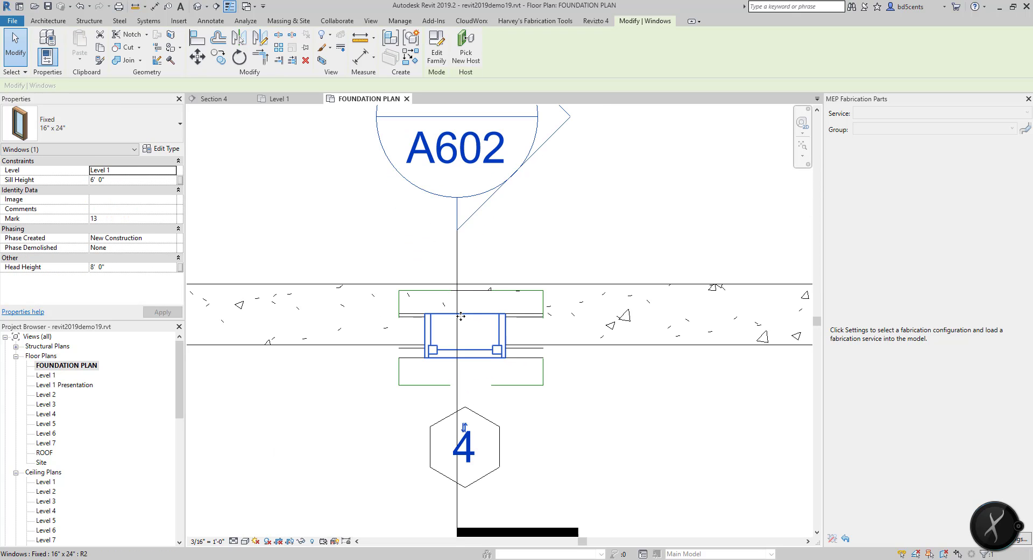
key("Escape")
Step: Remove the plan region around the front-wall window from the foundation plan and check the same spot in the Level 1 plan
left_click(500, 337)
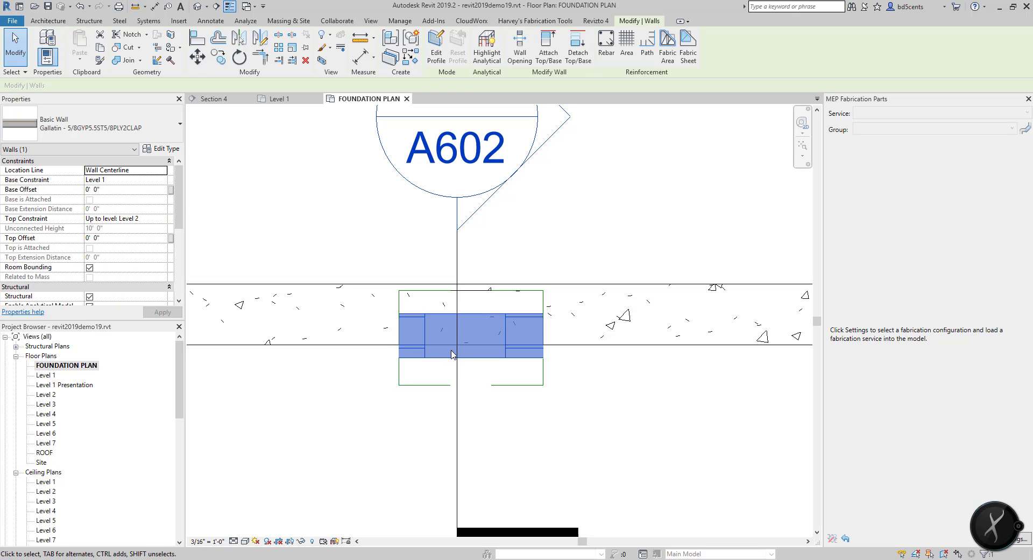
left_click(431, 381)
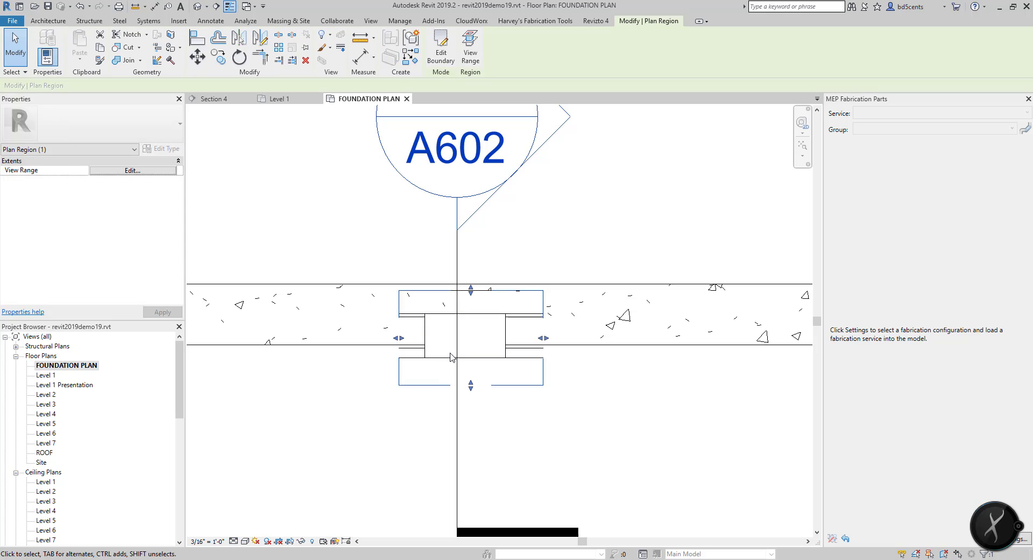
key("Escape")
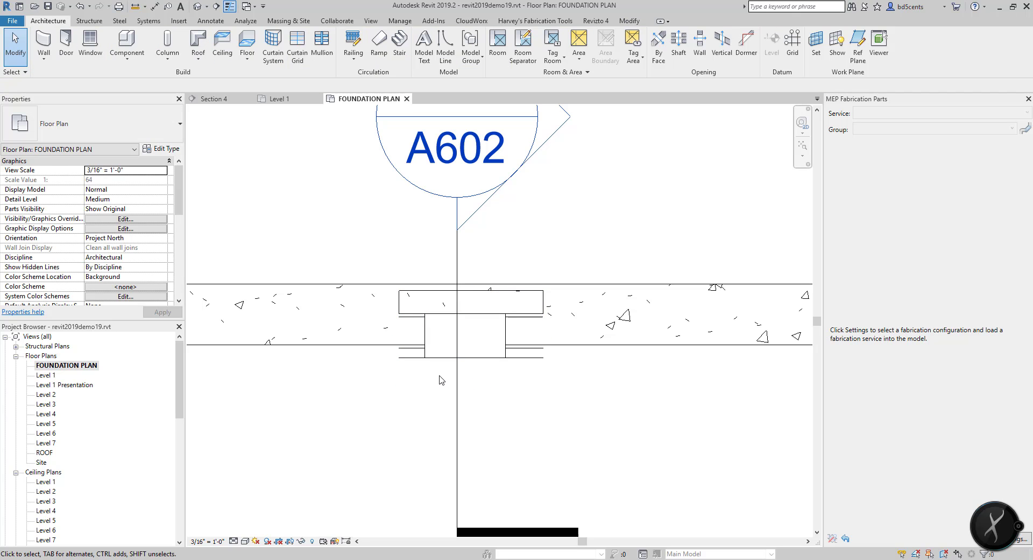
left_click(442, 380)
scroll(443, 379, "down", 2)
key("Escape")
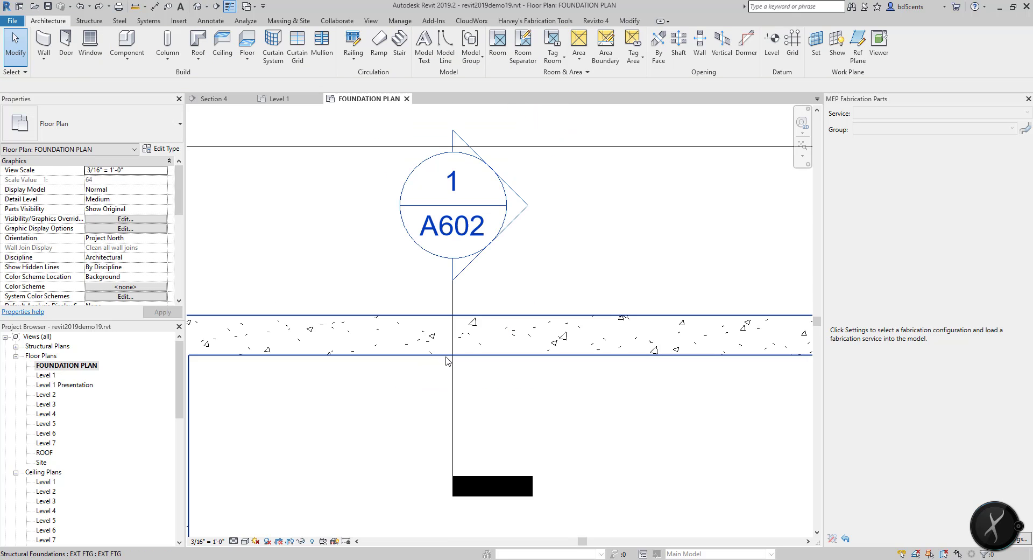
double_click(45, 375)
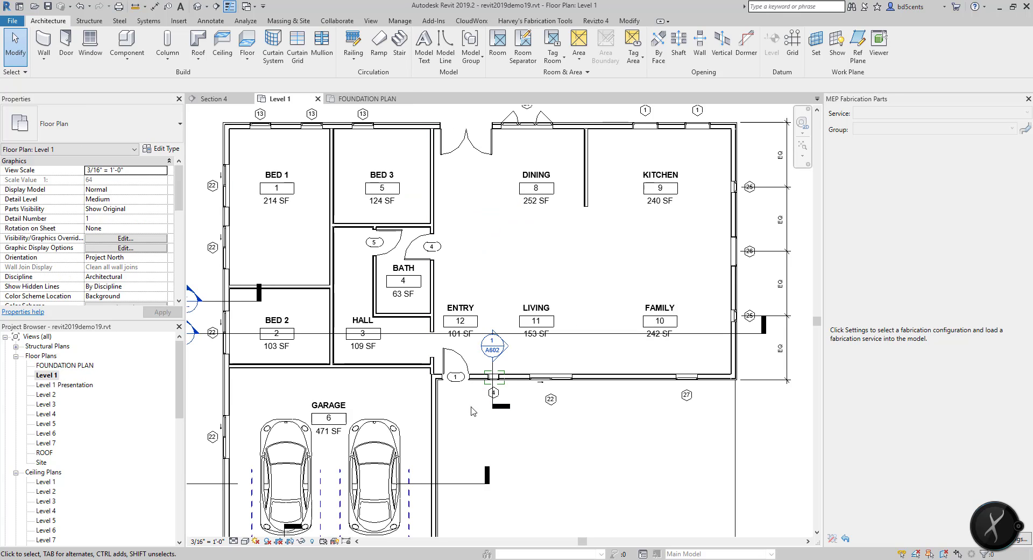
key("ctrl+Tab")
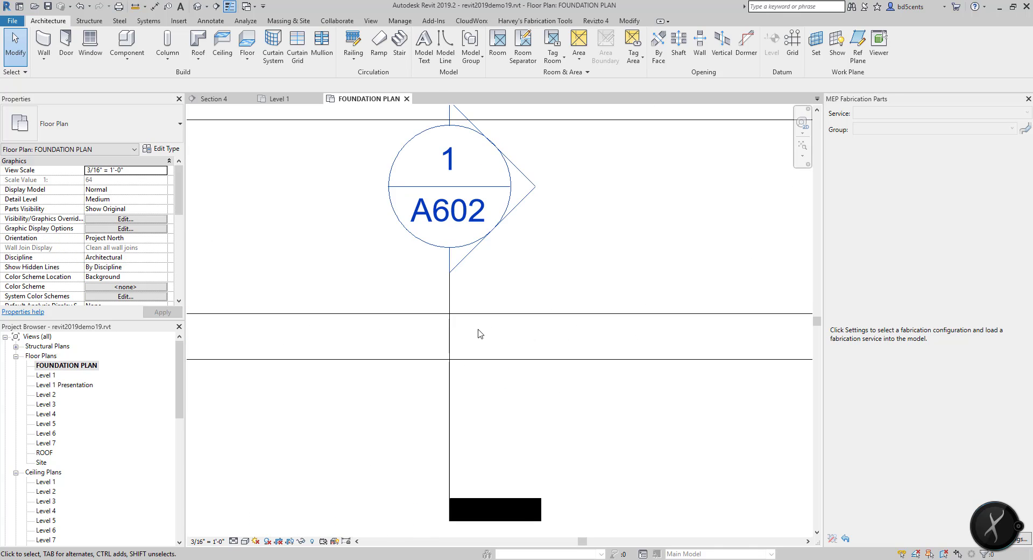
Step: Turn on the Windows category in the foundation plan's visibility/graphic overrides and apply the change
scroll(480, 334, "down", 3)
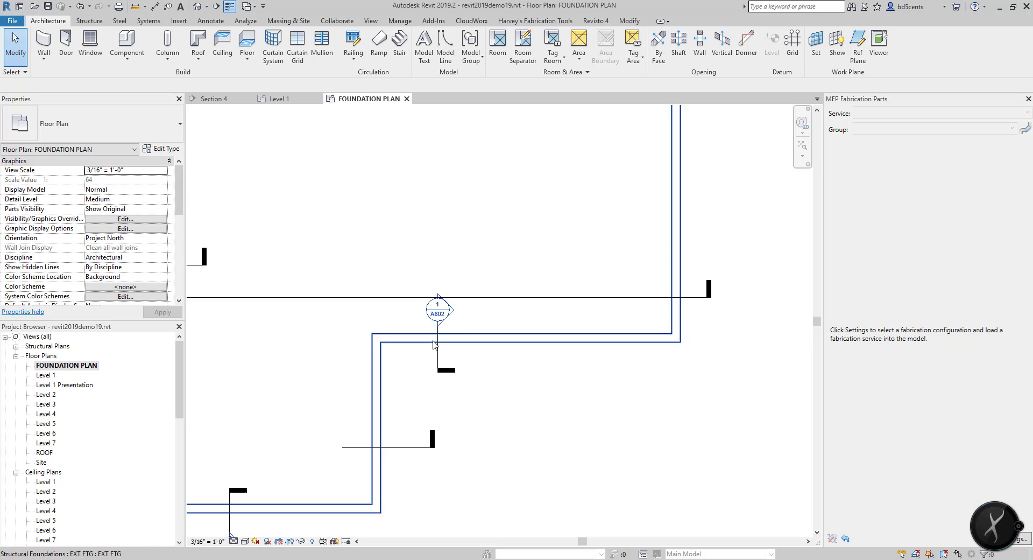
scroll(435, 345, "down", 3)
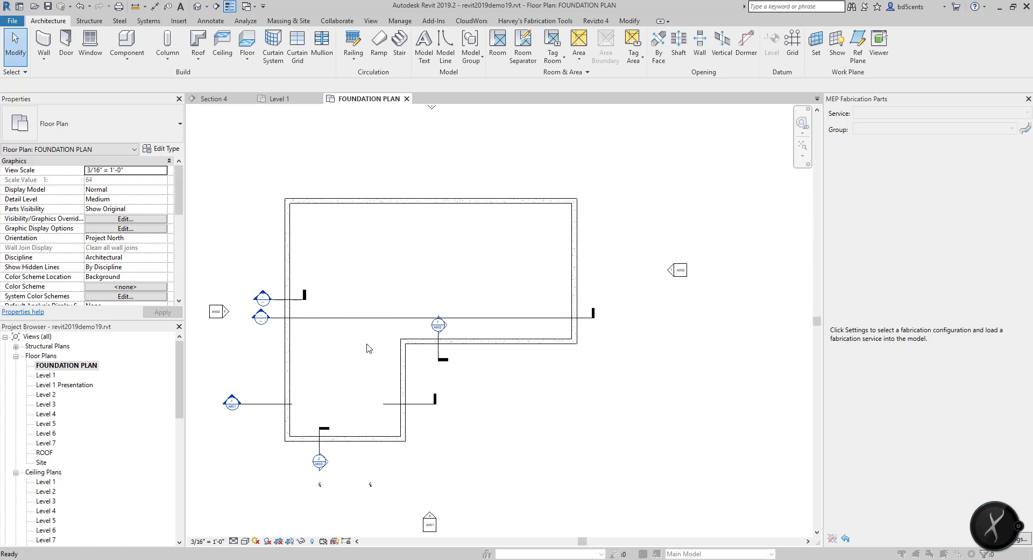
key("v")
key("g")
left_click(336, 332)
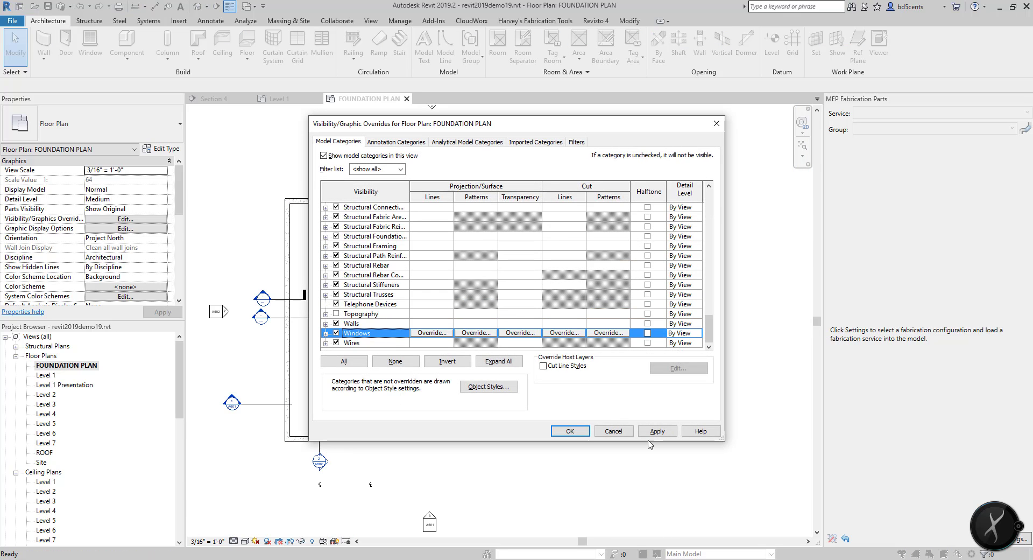
left_click(657, 430)
left_click(567, 432)
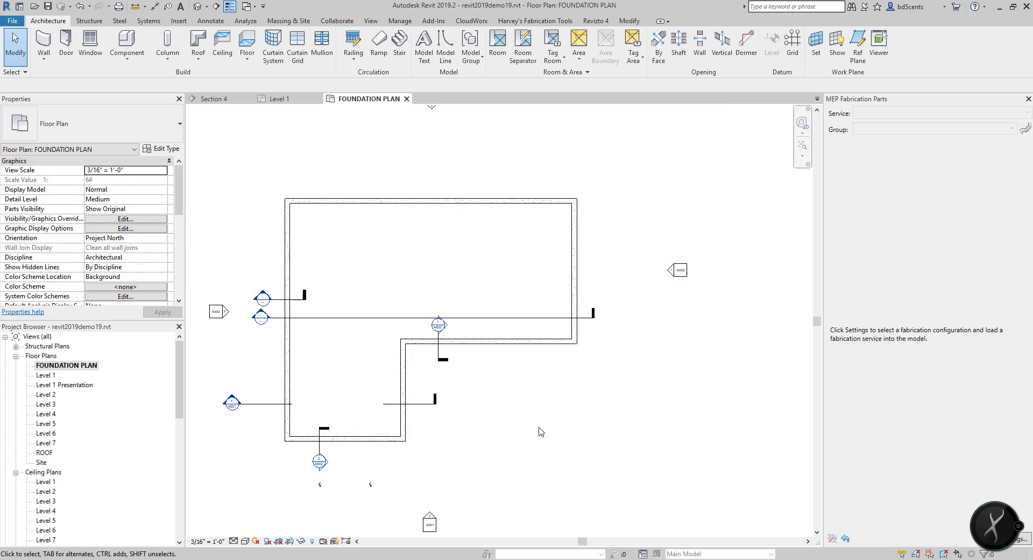
Step: Delete the two small leftover annotation marks below the front footing in the foundation plan
scroll(493, 391, "up", 3)
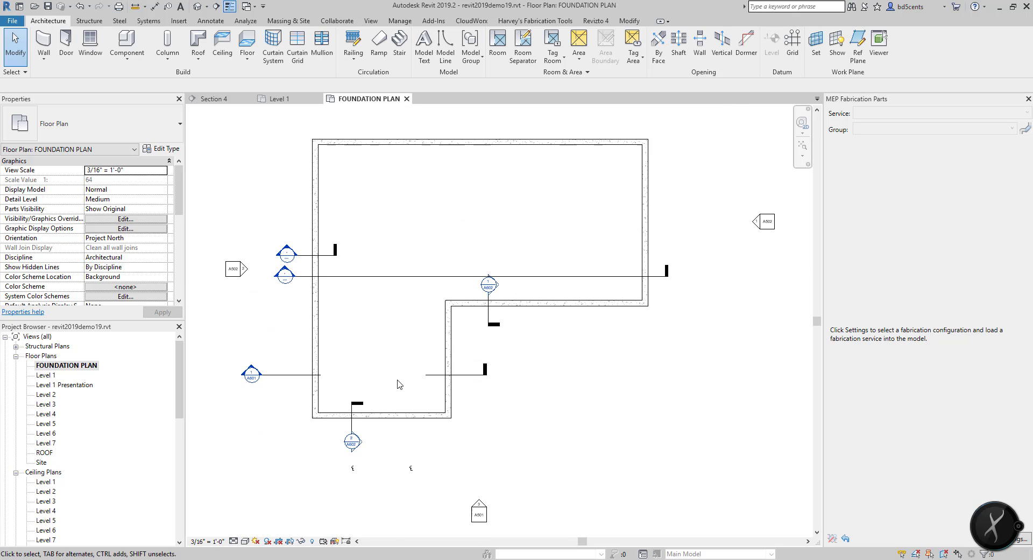
scroll(392, 453, "up", 1)
mouse_move(325, 463)
left_mouse_down()
mouse_move(405, 476)
mouse_move(446, 496)
left_mouse_up()
key("Delete")
scroll(511, 454, "down", 2)
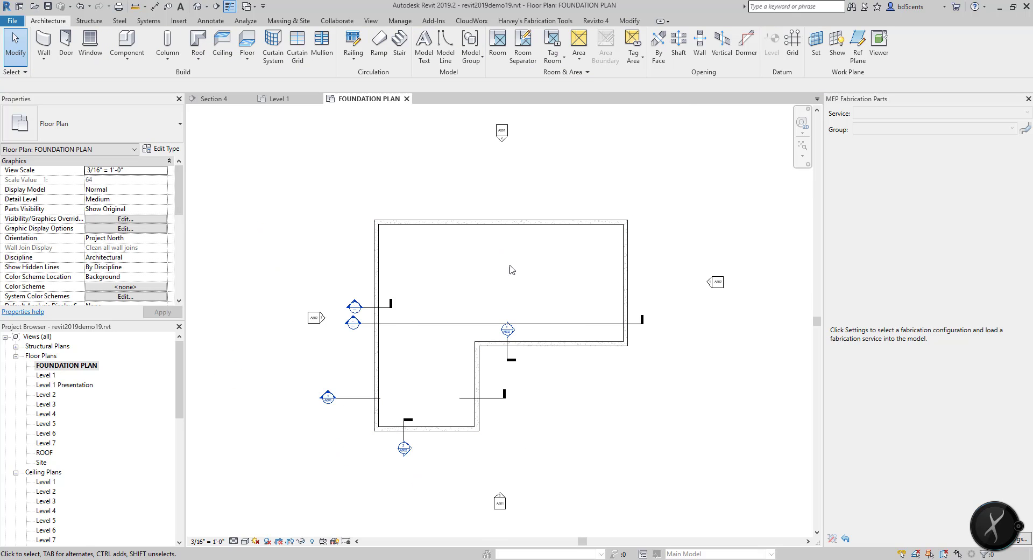
middle_click_drag(549, 319, 549, 305)
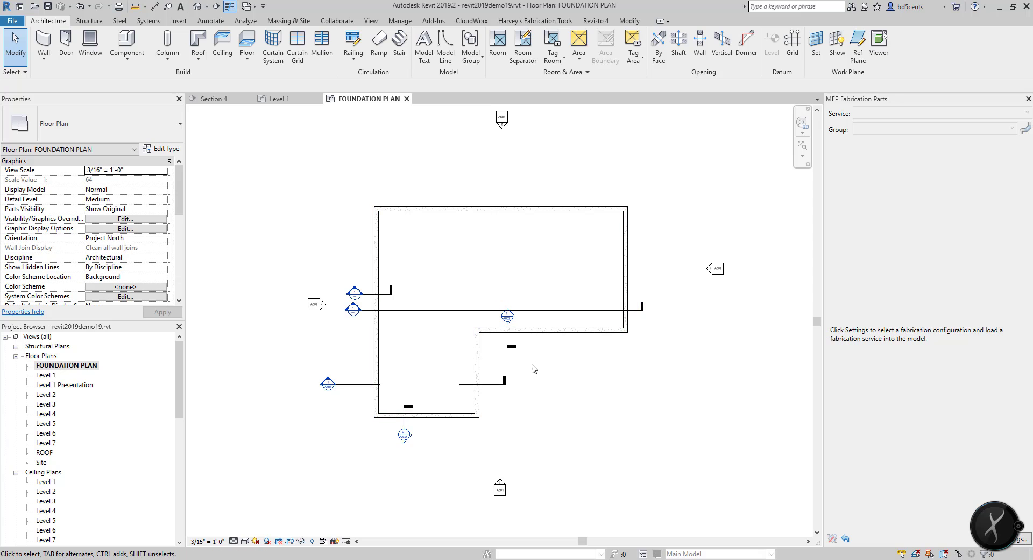
Step: Examine the slab and footings at ground level in the Section 4 view and return to the FOUNDATION PLAN view
double_click(353, 308)
scroll(399, 376, "up", 3)
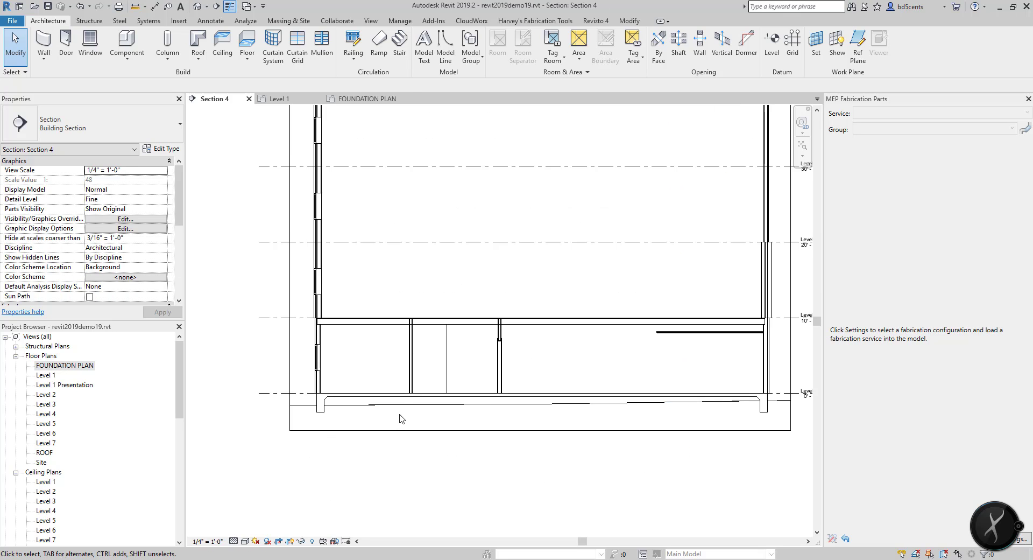
middle_click_drag(369, 392, 346, 403)
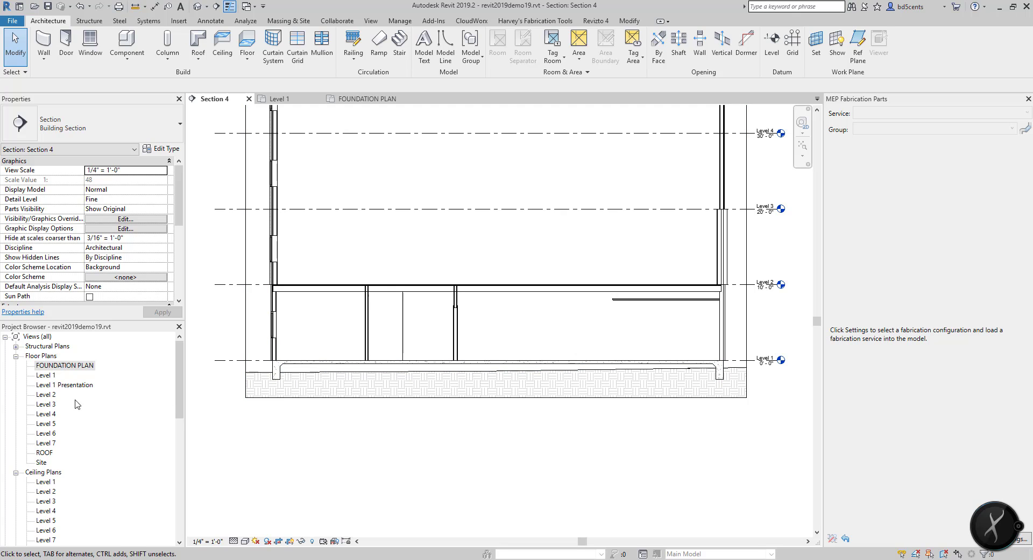
double_click(65, 365)
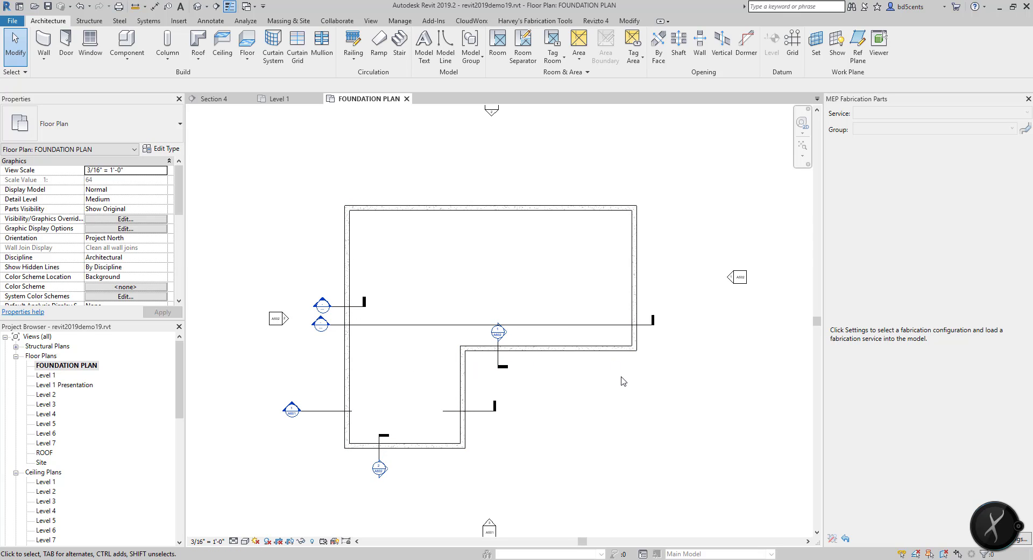
Step: Create a new line style named FOUND EXT as a subcategory of Lines
left_click(401, 22)
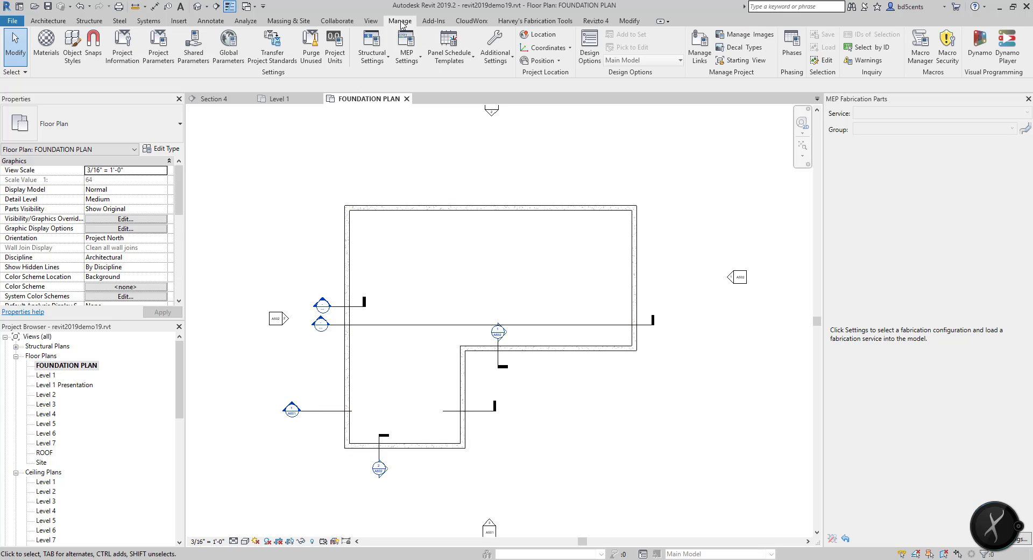
left_click(495, 51)
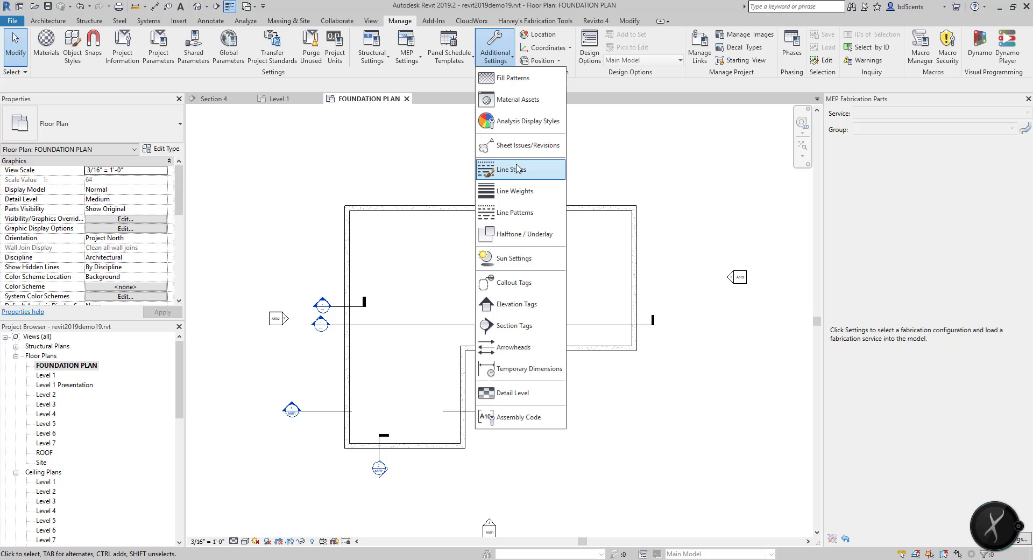
left_click(517, 169)
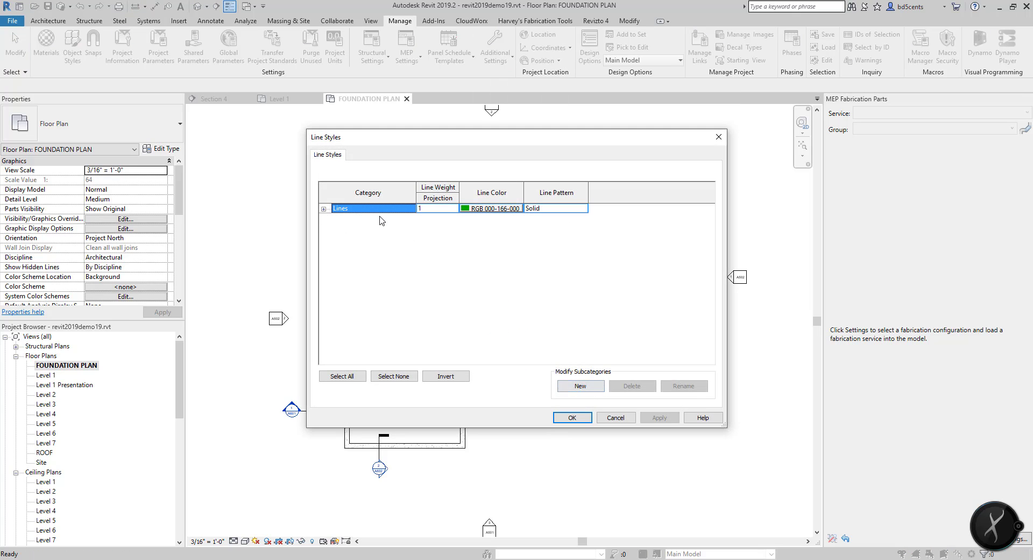
left_click(581, 386)
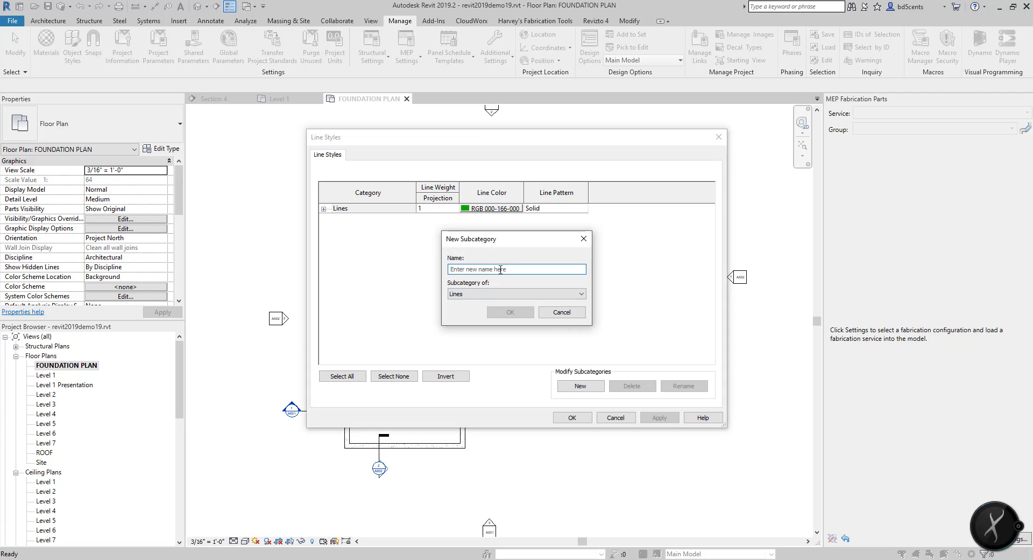
type("FOUND EXT")
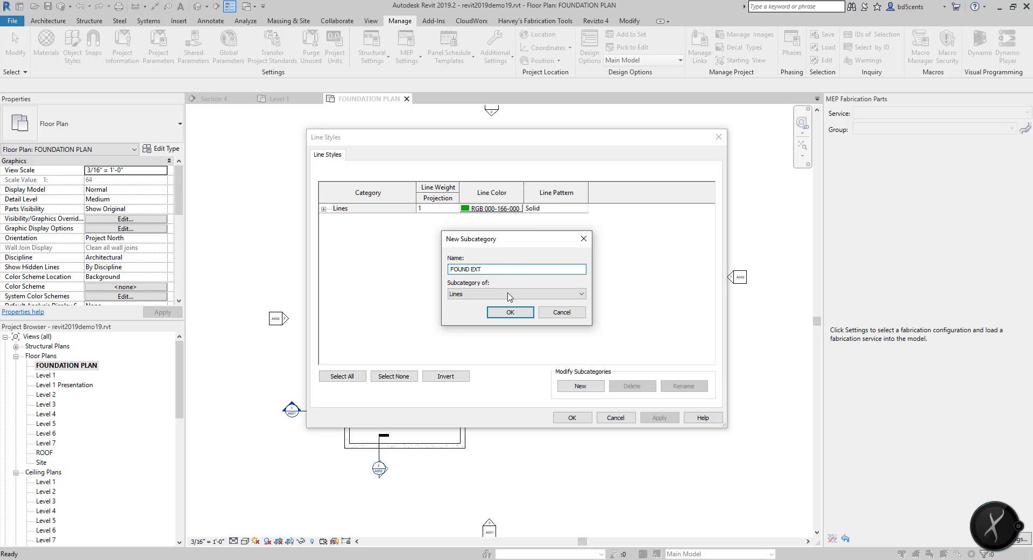
left_click(510, 311)
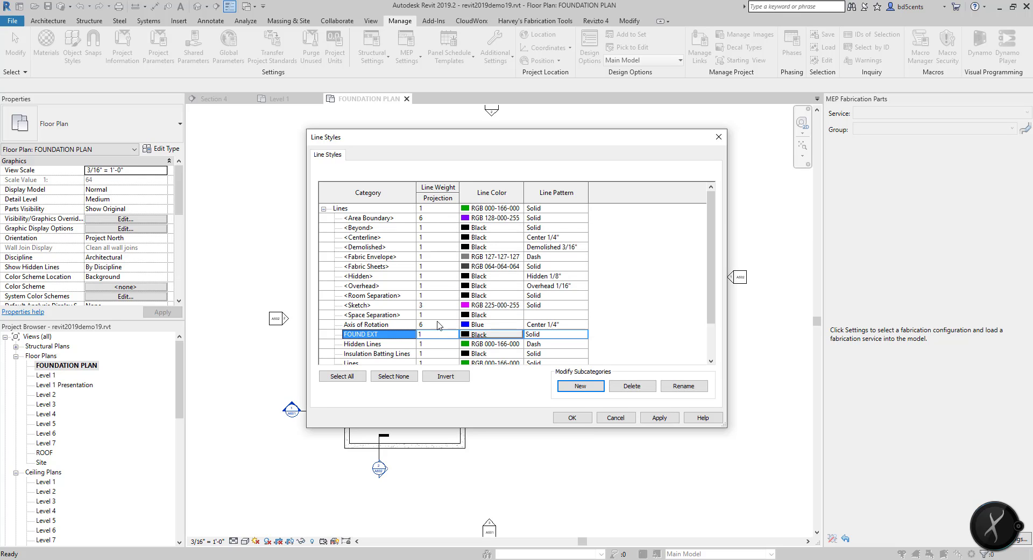
Step: Set the FOUND EXT line style's projection line weight to 8 and accept the line style settings
left_click(441, 334)
type("8")
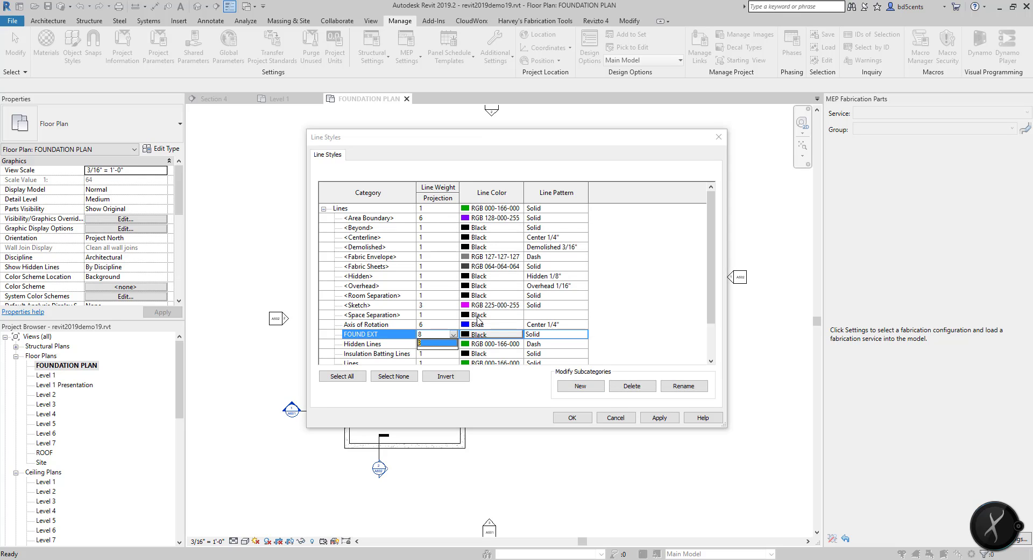
left_click(514, 332)
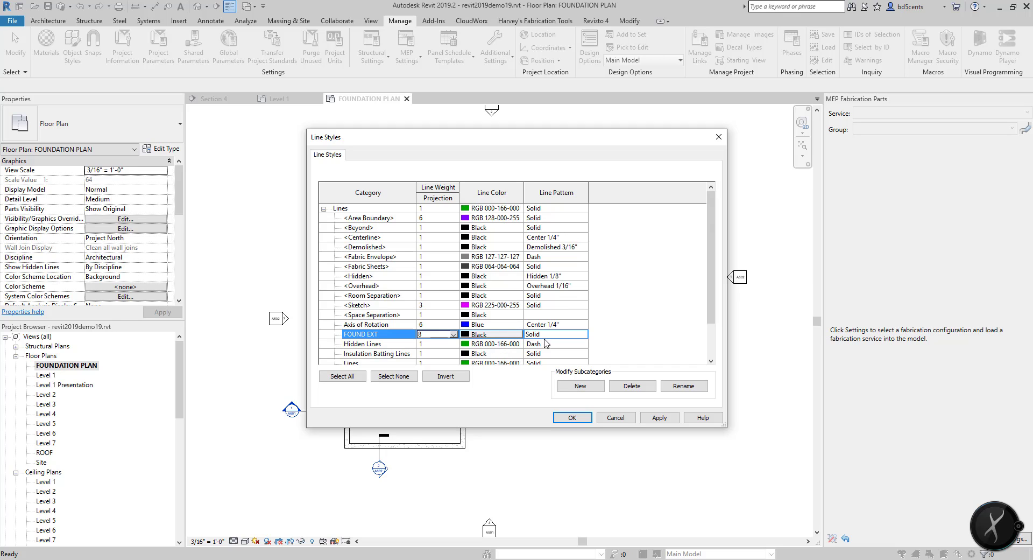
left_click(580, 421)
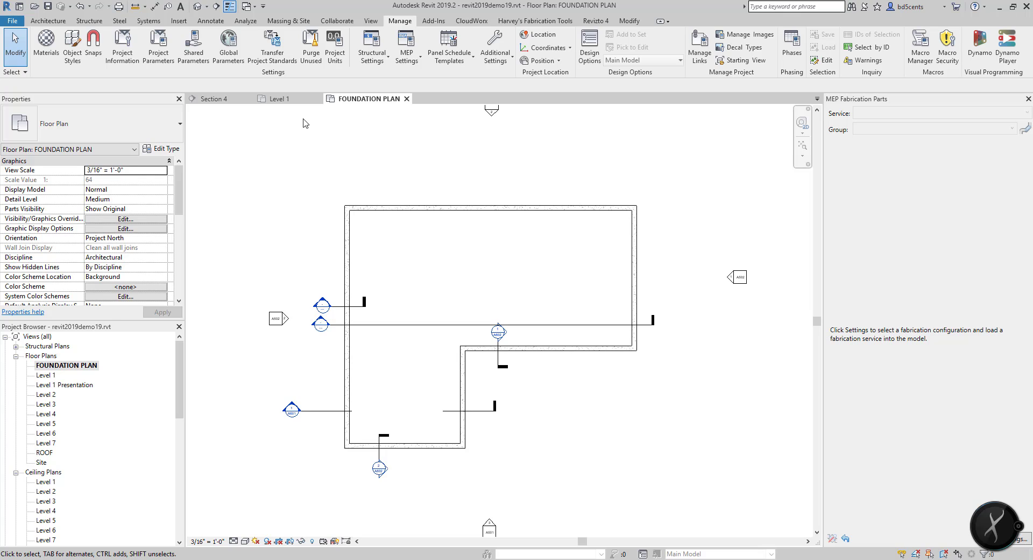
left_click(210, 21)
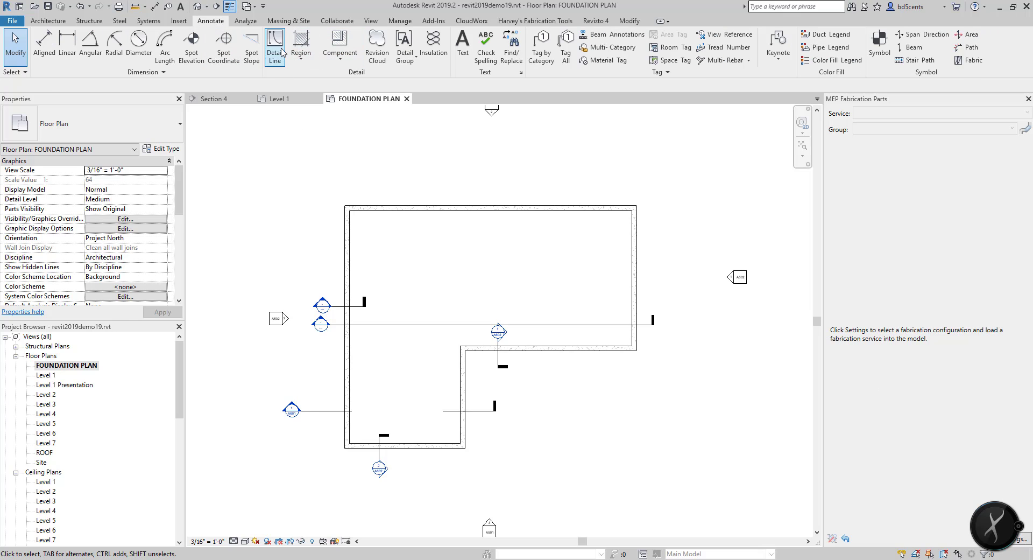
left_click(275, 48)
left_click(544, 52)
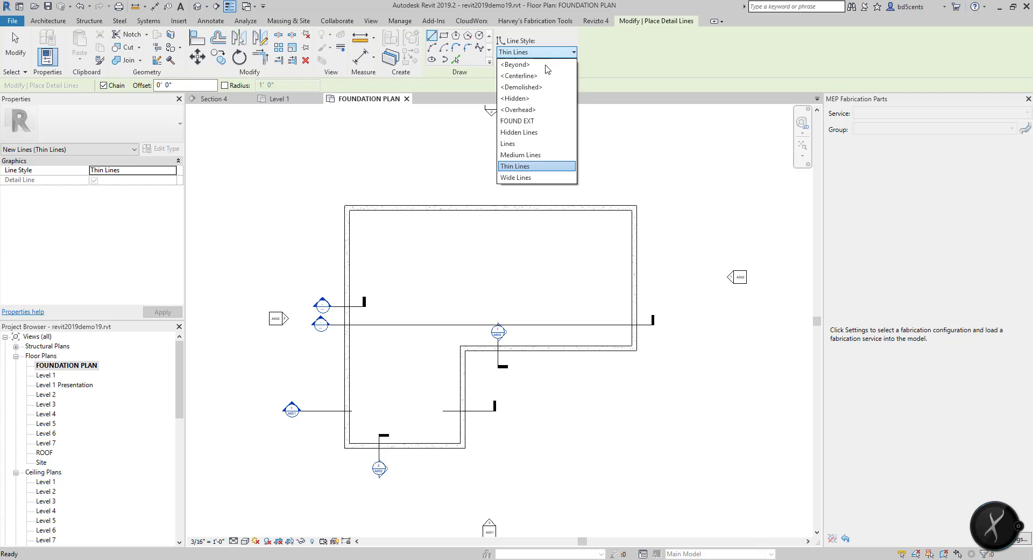
left_click(538, 123)
scroll(512, 271, "up", 1)
mouse_move(512, 271)
middle_mouse_down()
mouse_move(544, 244)
mouse_move(538, 238)
mouse_move(563, 239)
mouse_move(551, 238)
middle_mouse_up()
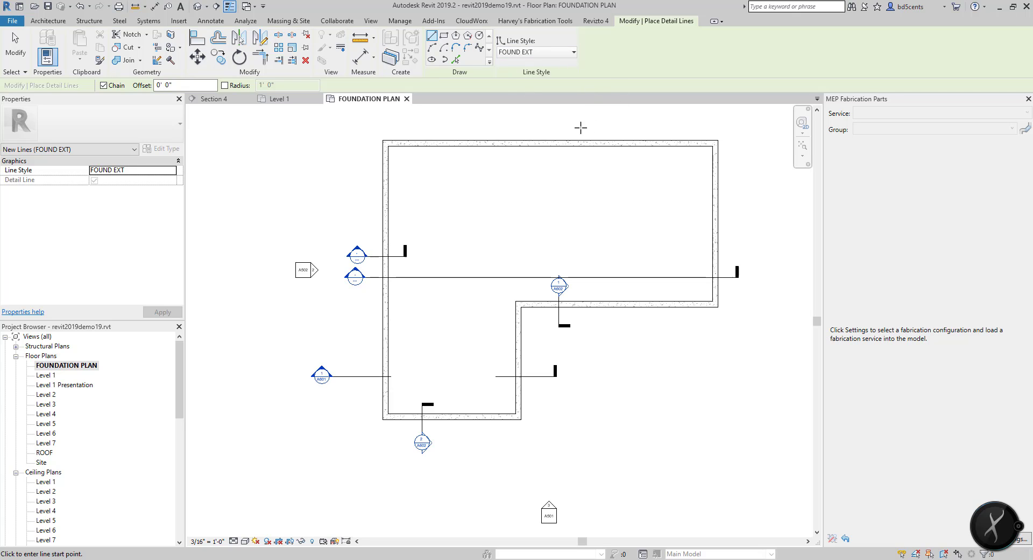
scroll(672, 289, "up", 1)
middle_click_drag(668, 283, 671, 262)
scroll(658, 243, "up", 1)
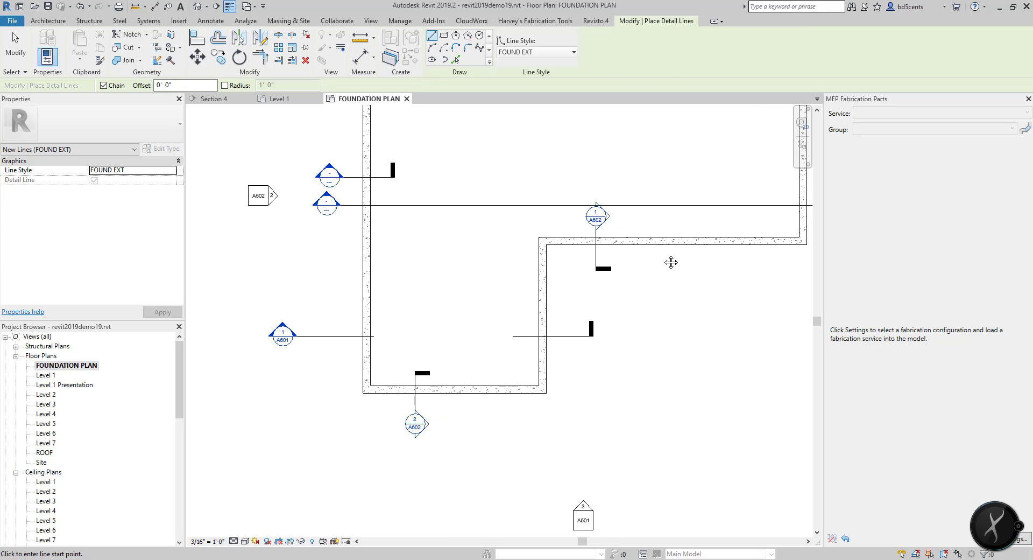
scroll(643, 305, "down", 1)
middle_click_drag(555, 274, 468, 326)
scroll(472, 303, "down", 1)
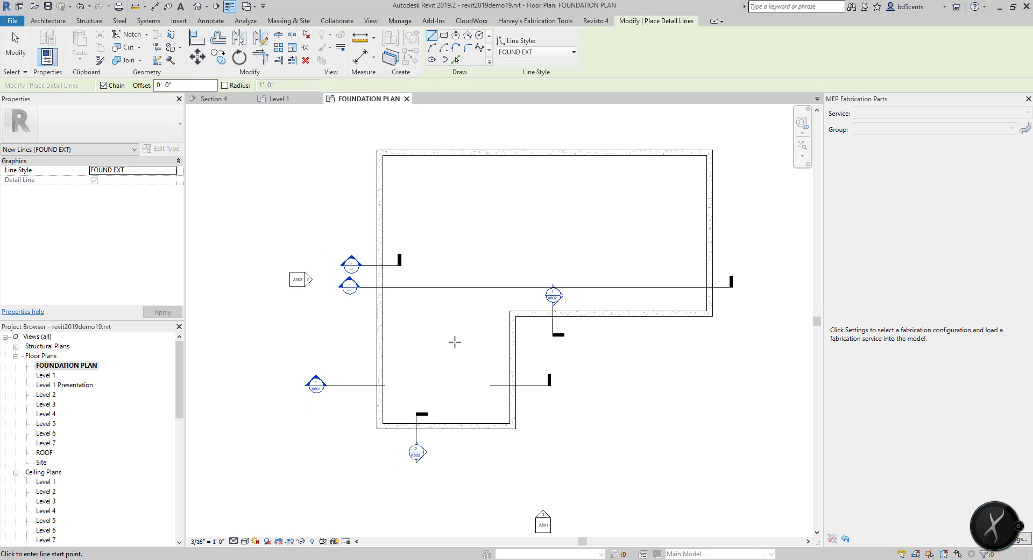
scroll(509, 313, "up", 1)
left_click(510, 311)
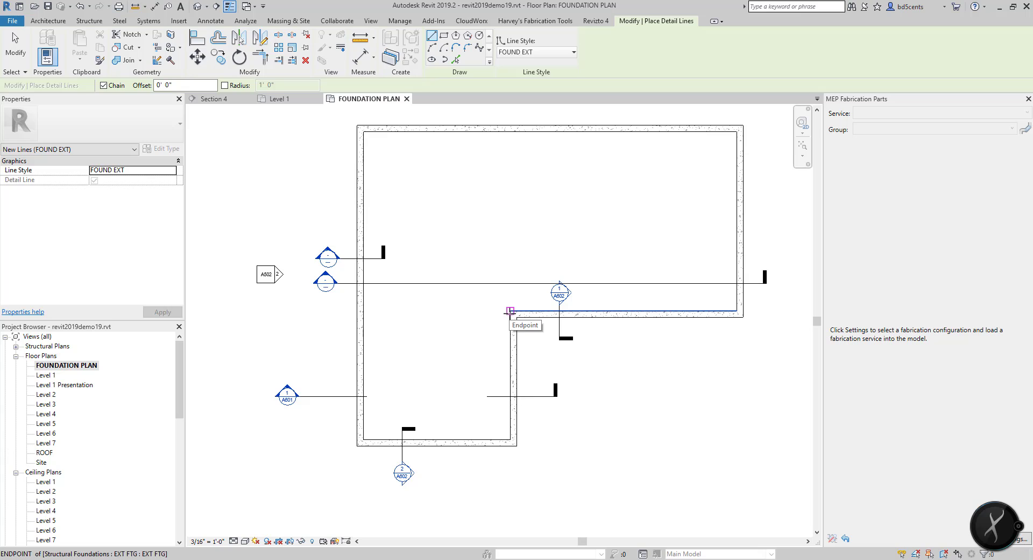
key("Escape")
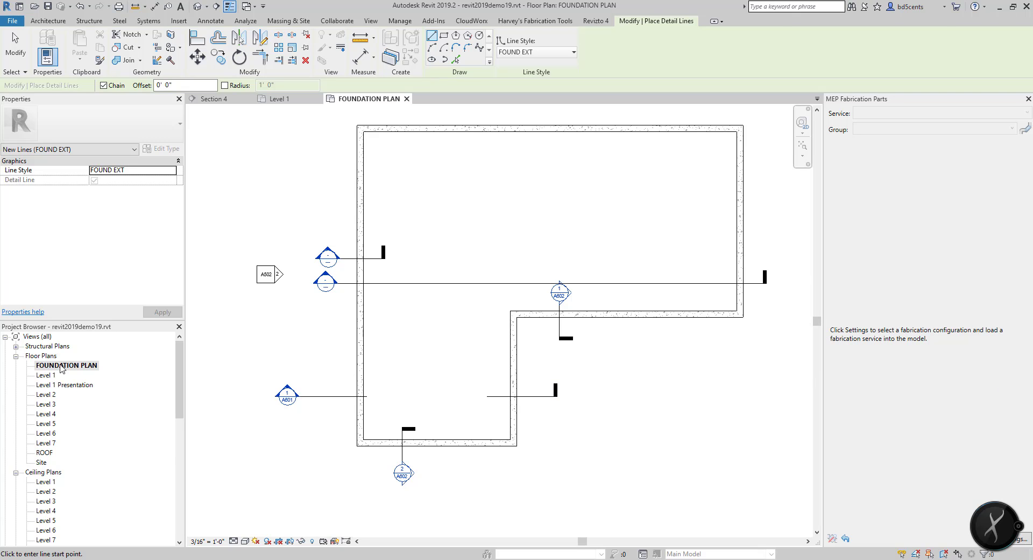
Step: In the Level 1 plan, draw a horizontal reference plane along the garage face of the wall below Bed 2 and Hall, ending at the exterior wall
double_click(45, 375)
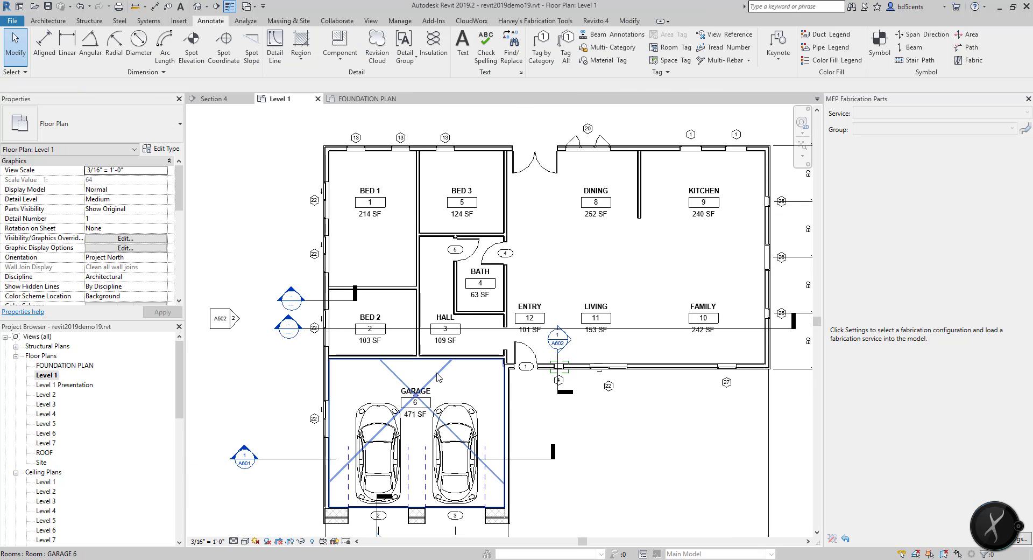
scroll(431, 366, "up", 1)
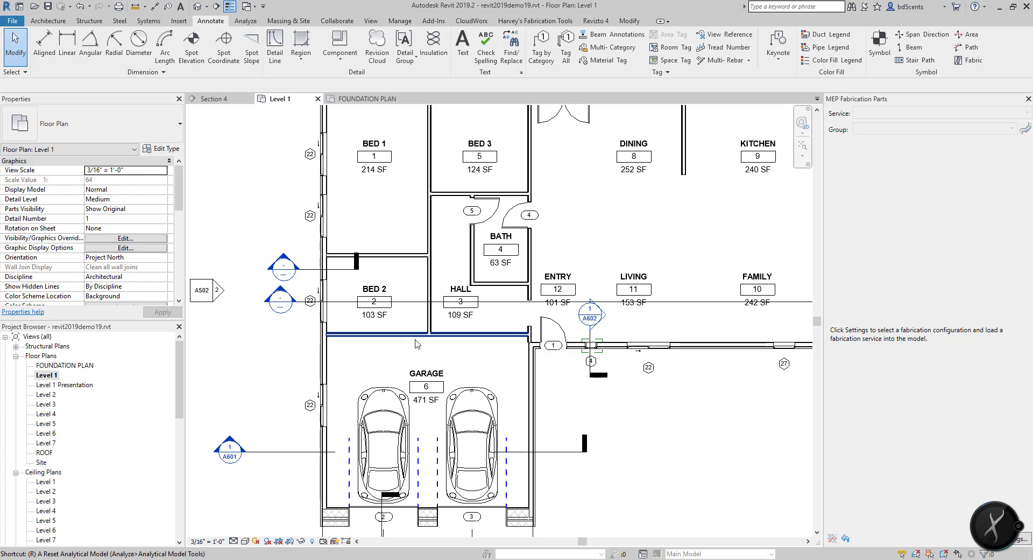
key("r")
key("p")
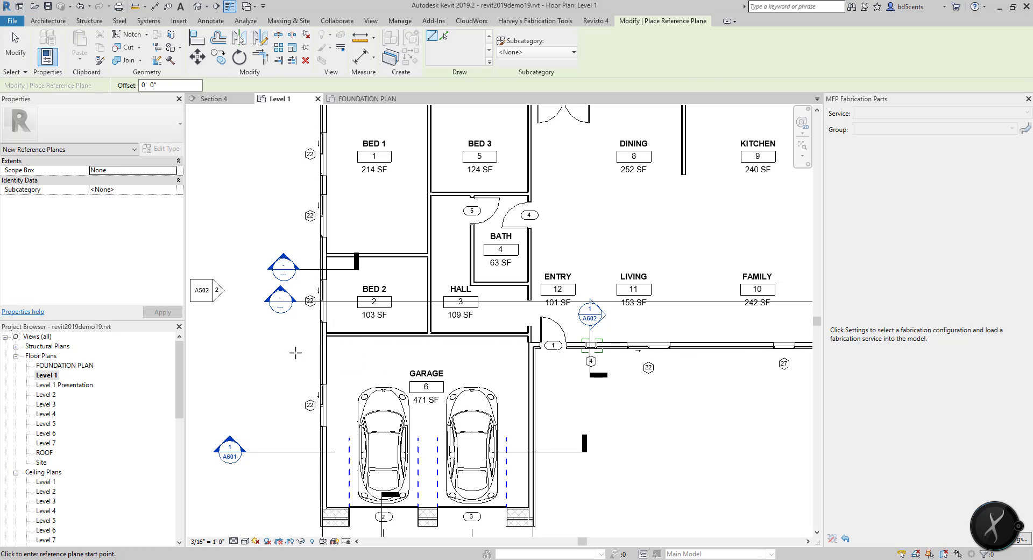
scroll(310, 347, "up", 2)
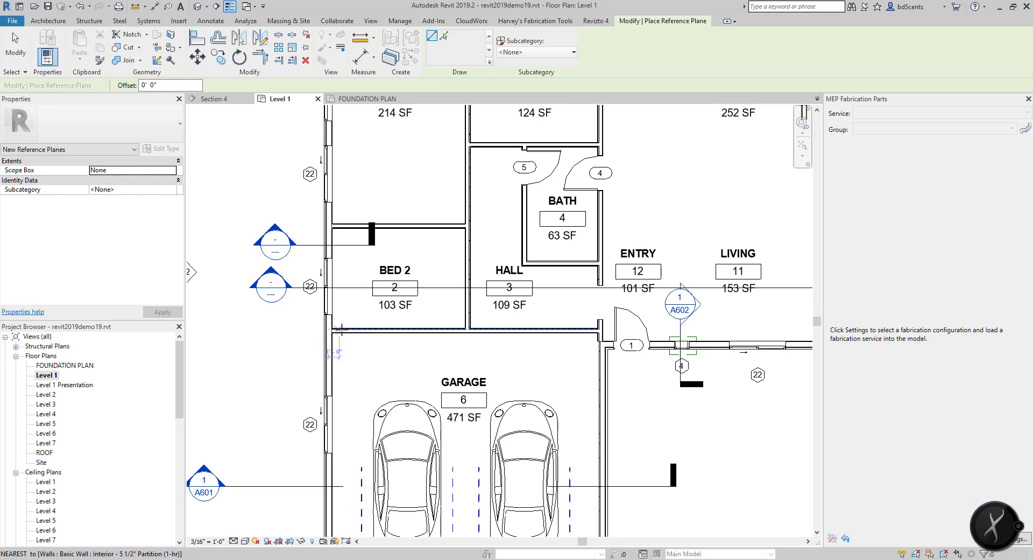
scroll(372, 332, "up", 2)
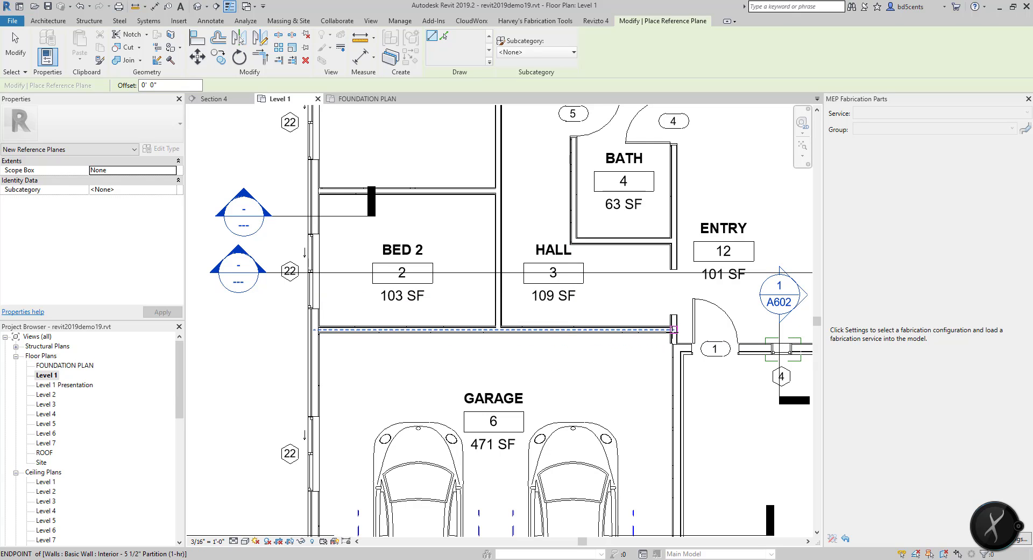
scroll(674, 330, "up", 2)
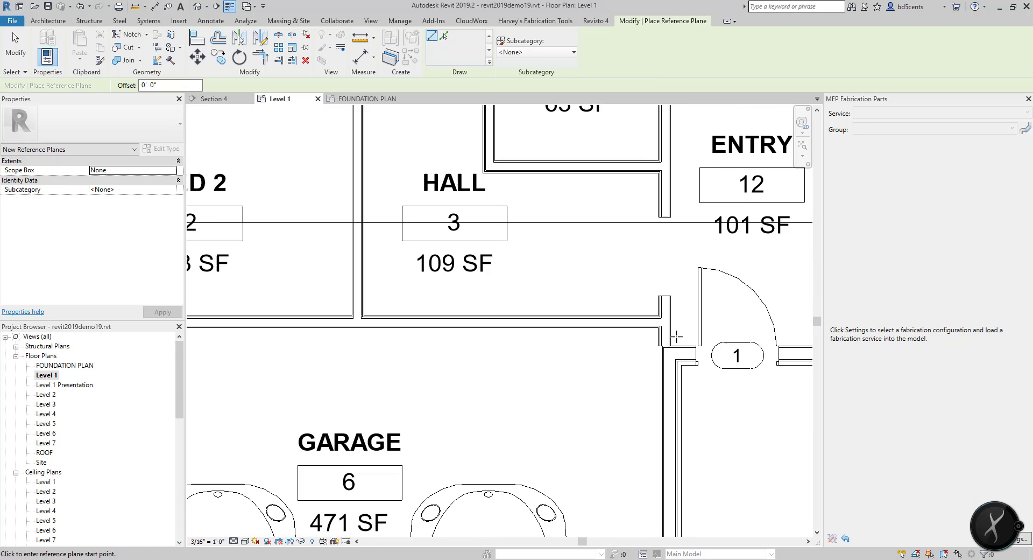
scroll(668, 352, "down", 3)
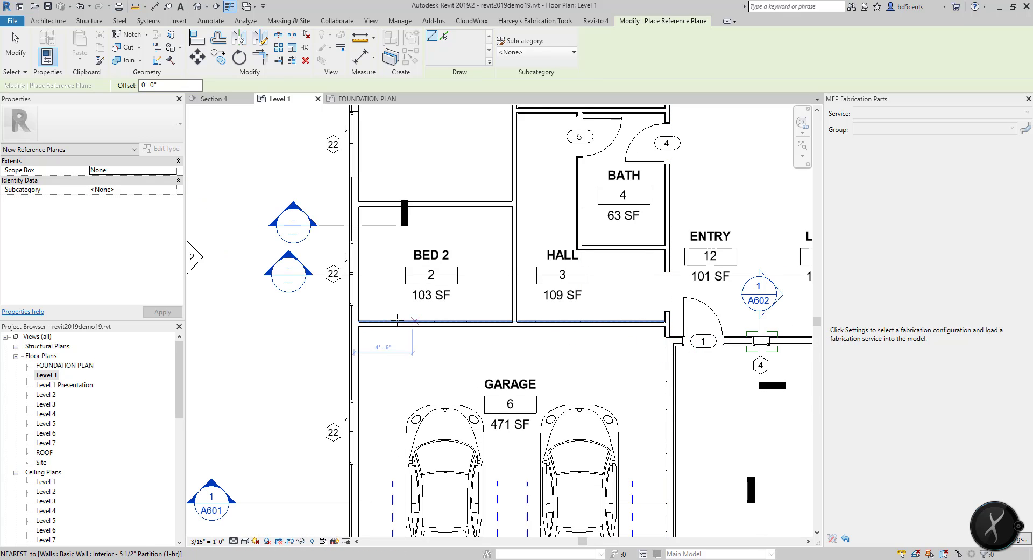
scroll(672, 361, "up", 2)
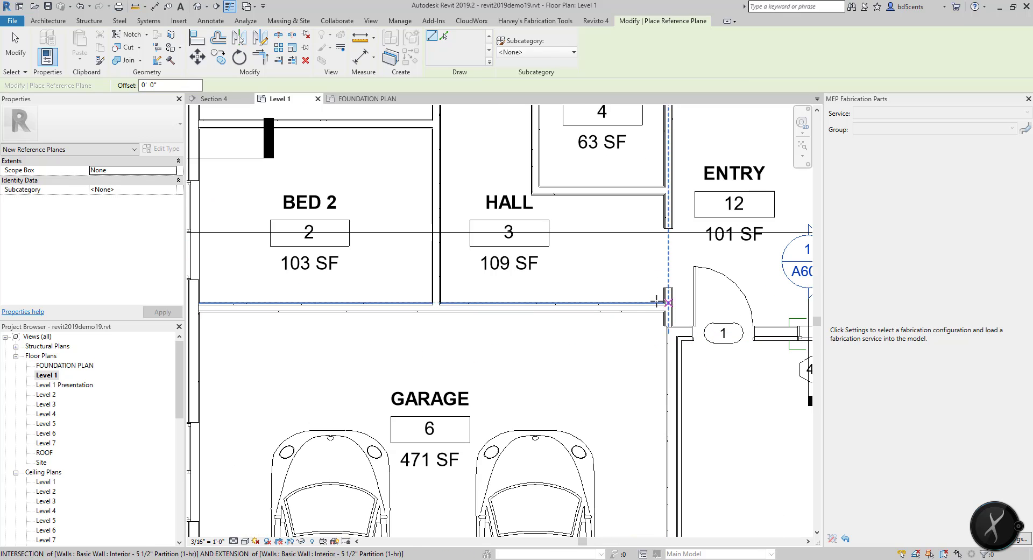
scroll(665, 311, "up", 2)
scroll(666, 311, "up", 3)
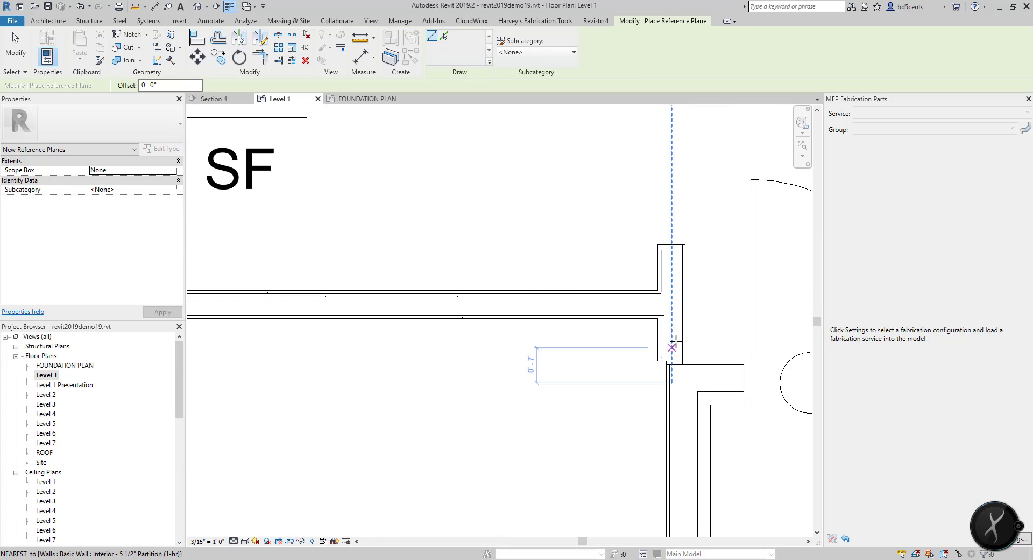
scroll(667, 364, "up", 1)
scroll(668, 366, "up", 1)
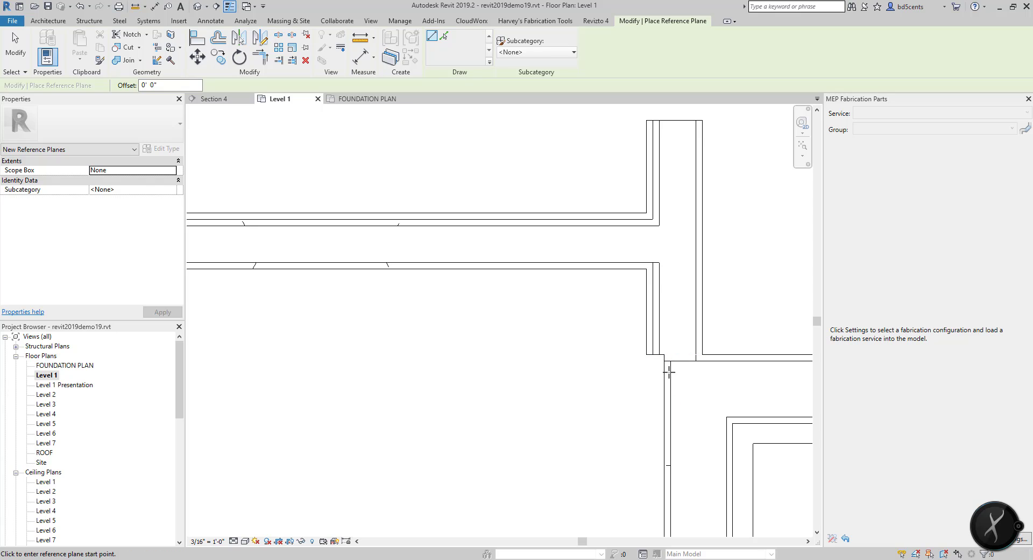
scroll(669, 366, "down", 1)
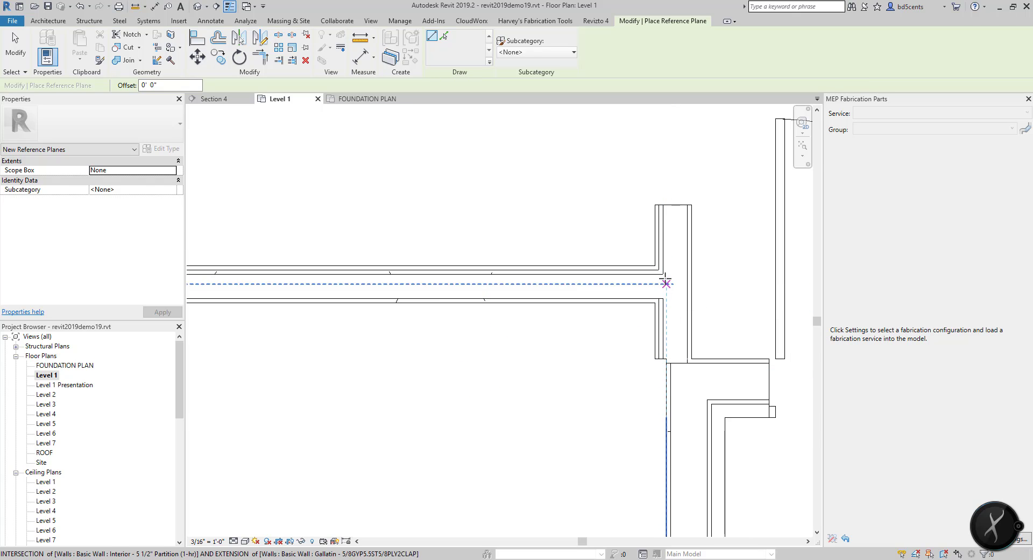
left_click(664, 297)
scroll(516, 295, "down", 3)
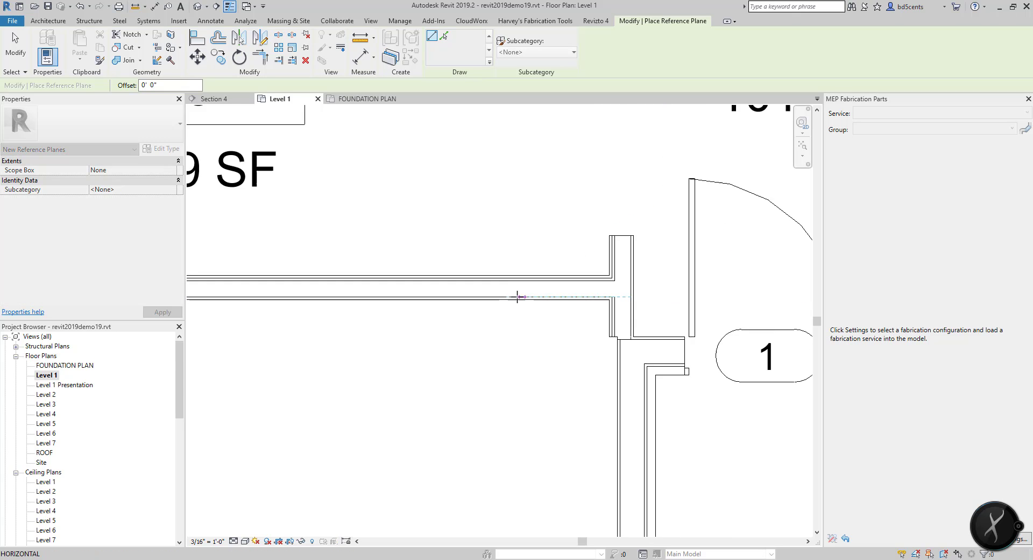
middle_click_drag(516, 295, 659, 297)
scroll(660, 297, "down", 3)
middle_click_drag(413, 294, 561, 296)
scroll(561, 295, "down", 2)
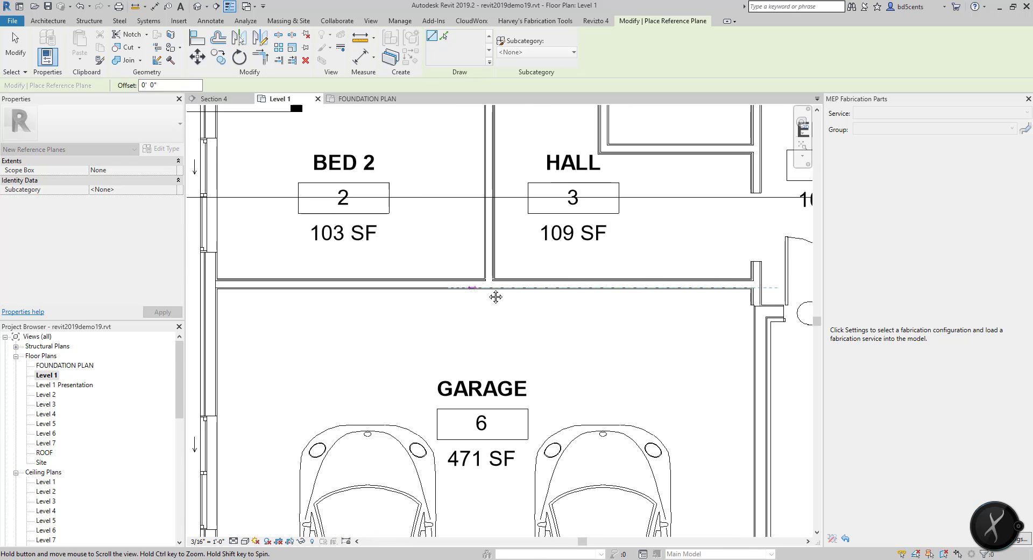
middle_click_drag(494, 295, 411, 290)
scroll(411, 290, "up", 1)
left_click(270, 283)
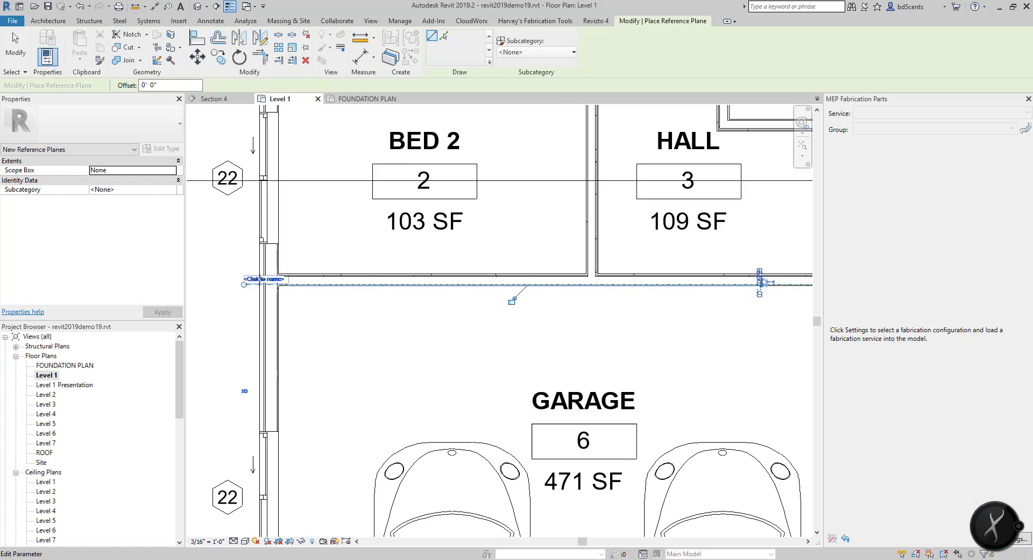
Step: Name the new reference plane GARAGE WALL REFERENCE PLANE
left_click(266, 277)
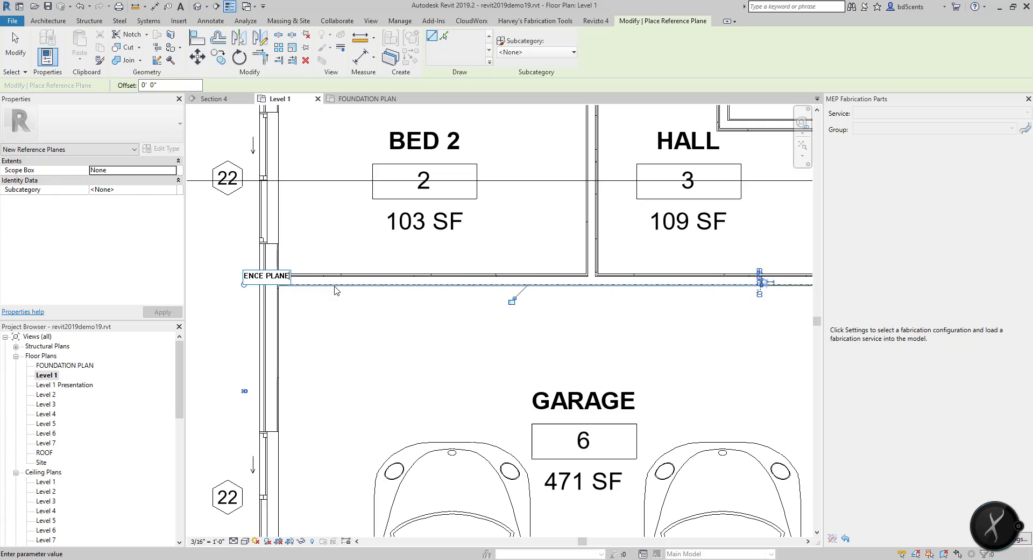
key("Return")
scroll(392, 232, "down", 2)
middle_click_drag(414, 231, 411, 240)
scroll(277, 265, "up", 2)
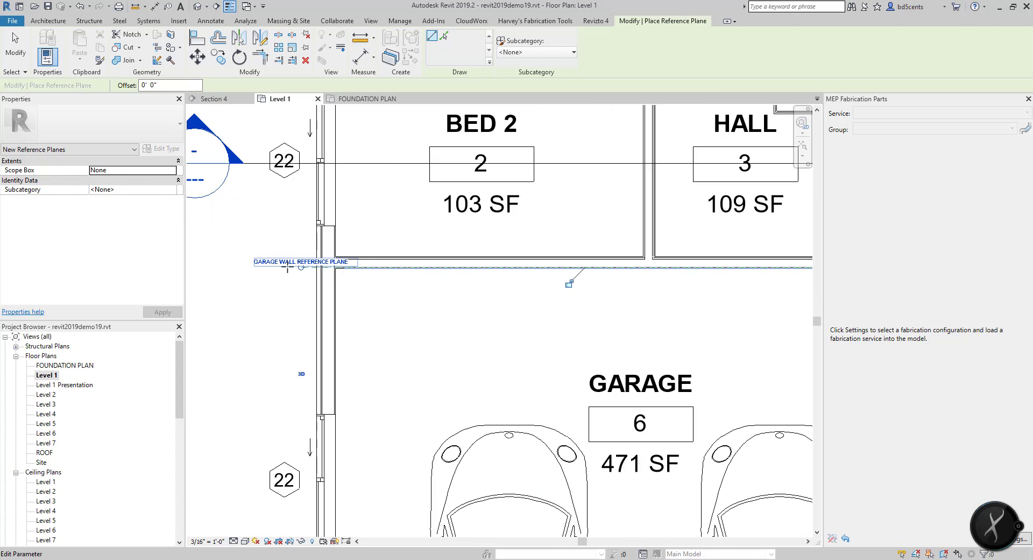
Step: Open the FOUNDATION PLAN view and inspect the garage wall reference plane between the footings
double_click(64, 365)
scroll(390, 308, "up", 4)
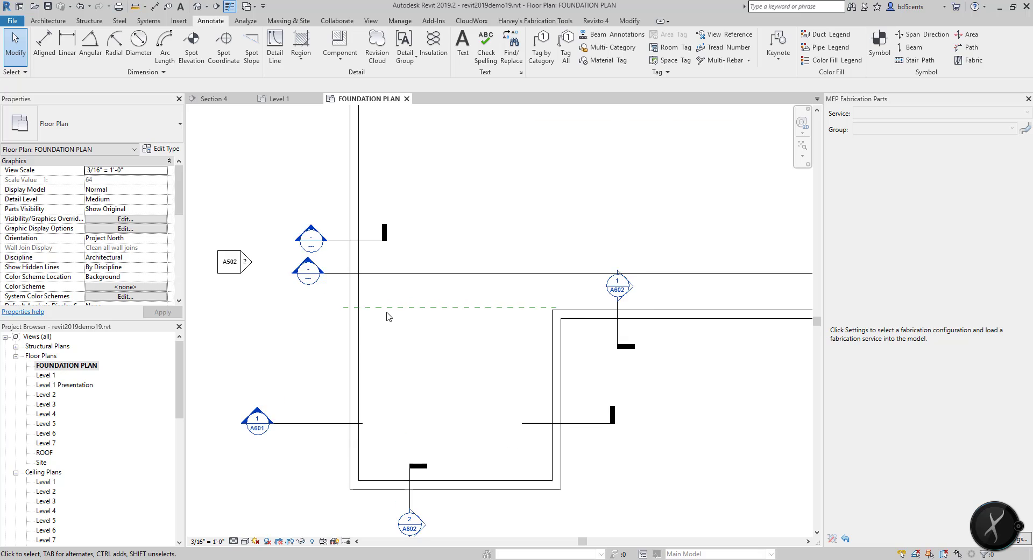
left_click(492, 305)
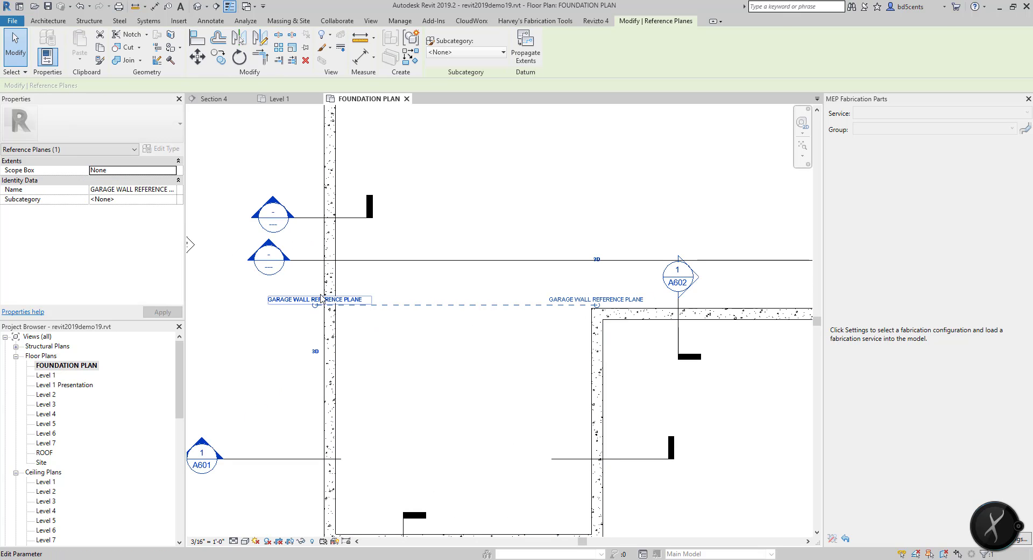
left_click(382, 335)
middle_click_drag(435, 332, 375, 341)
scroll(408, 336, "up", 1)
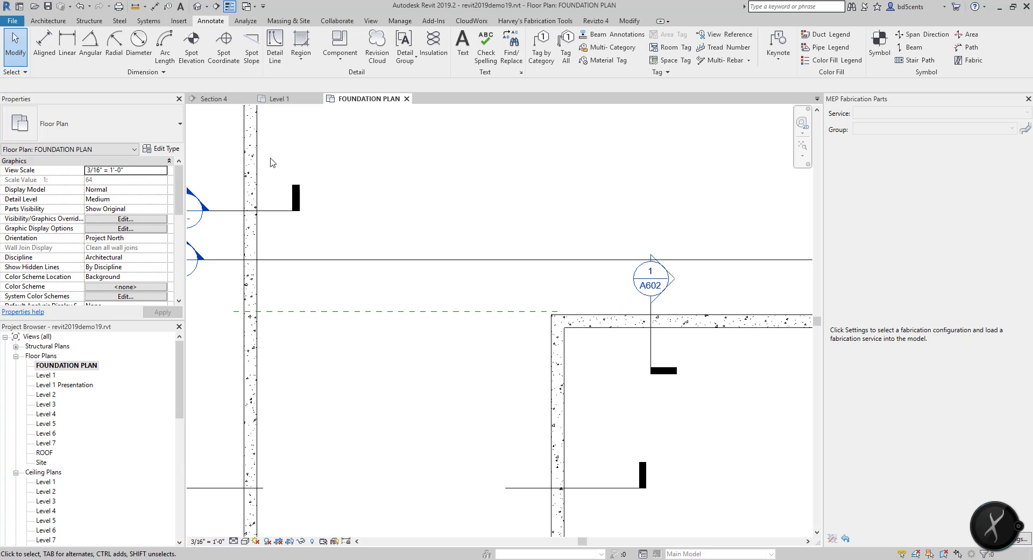
Step: Create a FOUND EXT detail line by picking the garage wall reference plane, and turn off thin-line display to show line weights
key("d")
key("l")
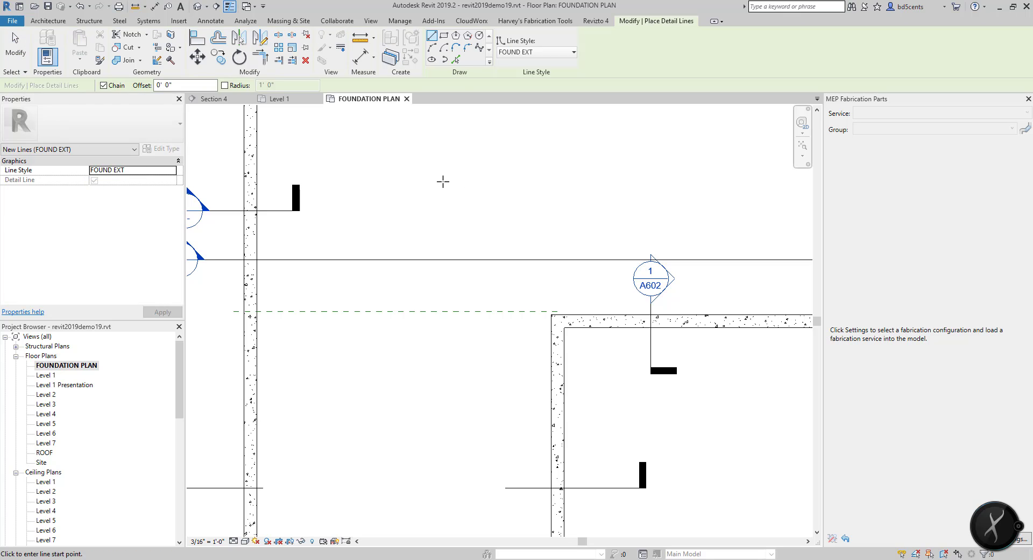
left_click(456, 59)
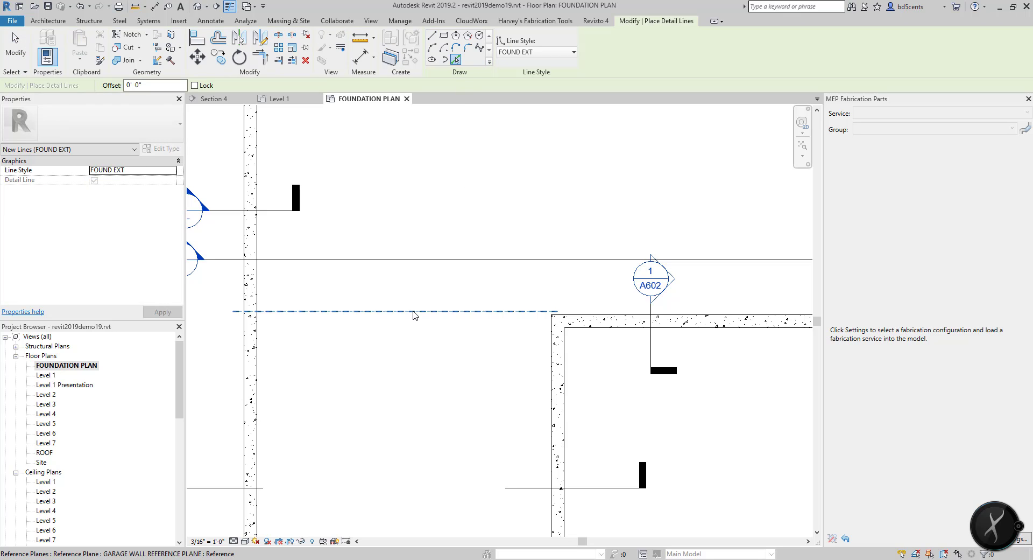
key("Escape")
scroll(543, 317, "up", 4)
scroll(546, 309, "down", 3)
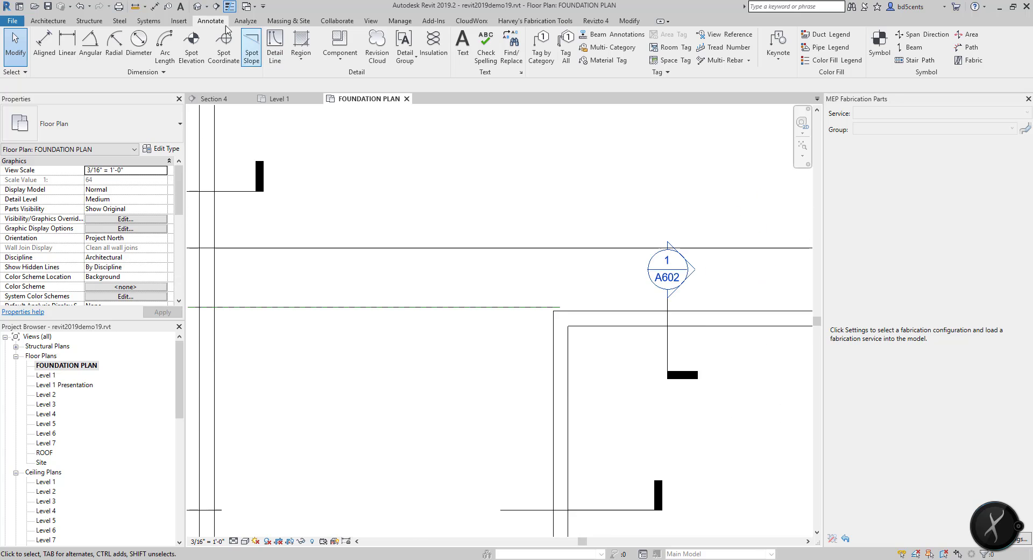
left_click(230, 6)
middle_click_drag(433, 331, 511, 307)
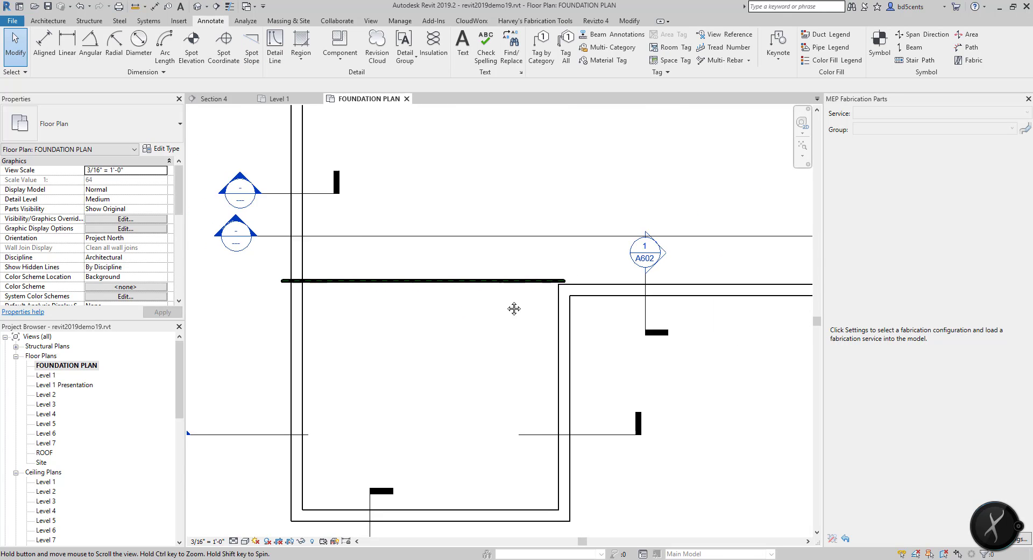
Step: Shorten both ends of the FOUND EXT line so it spans between the garage-side faces of the two side footings
left_click(344, 281)
scroll(340, 285, "up", 2)
left_click_drag(339, 283, 373, 282)
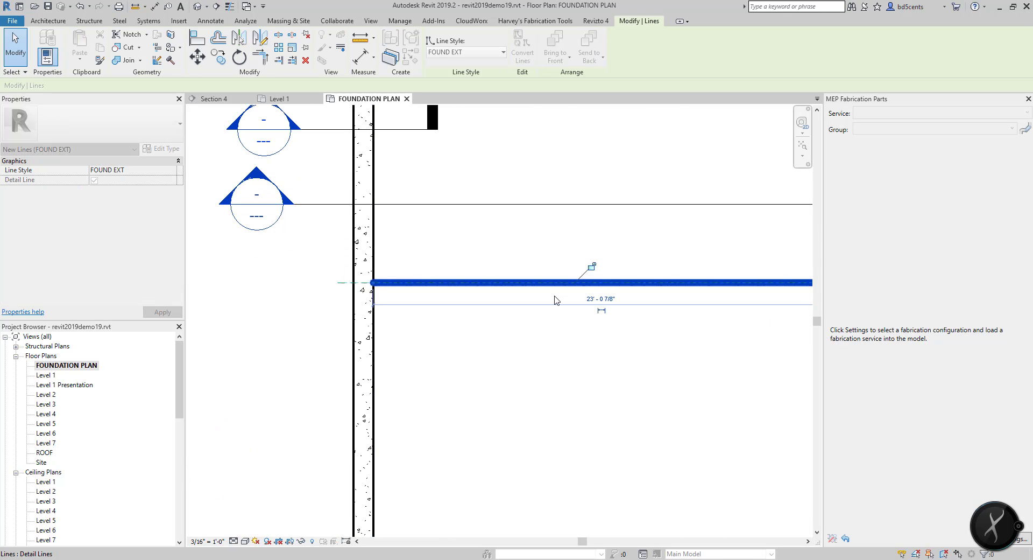
scroll(554, 299, "down", 2)
middle_click_drag(716, 305, 521, 266)
scroll(550, 248, "up", 4)
scroll(552, 252, "up", 1)
left_click_drag(547, 239, 530, 238)
Step: Draw a short vertical FOUND EXT detail line from the foundation line's end down to the footing corner, using Create Similar
right_click(528, 240)
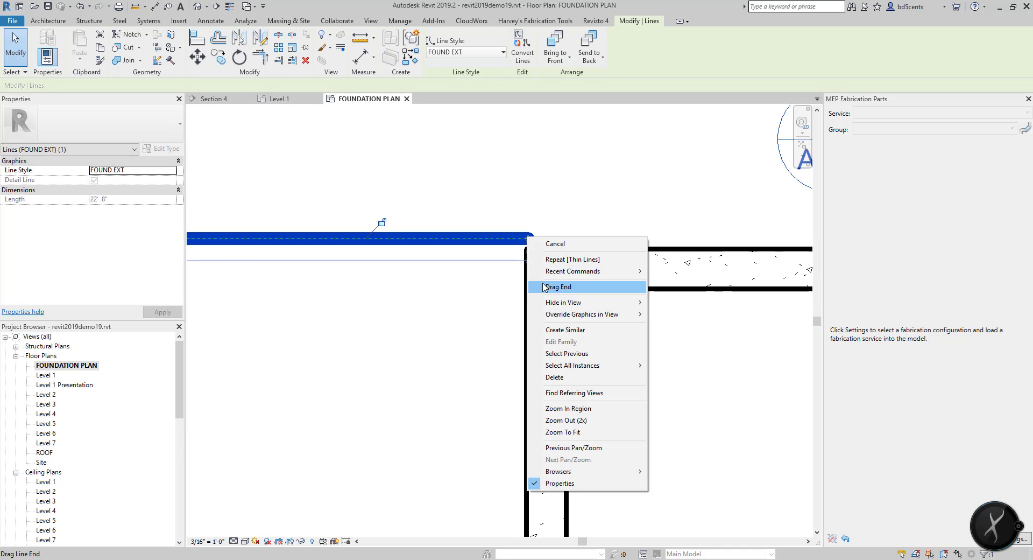
left_click(505, 168)
left_click(507, 175)
left_click(520, 239)
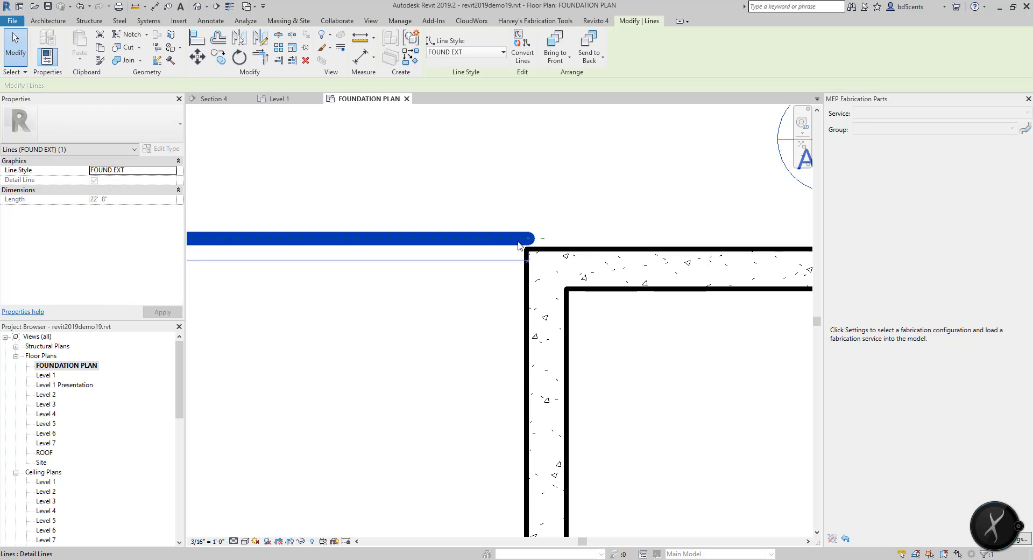
right_click(519, 240)
left_click(554, 335)
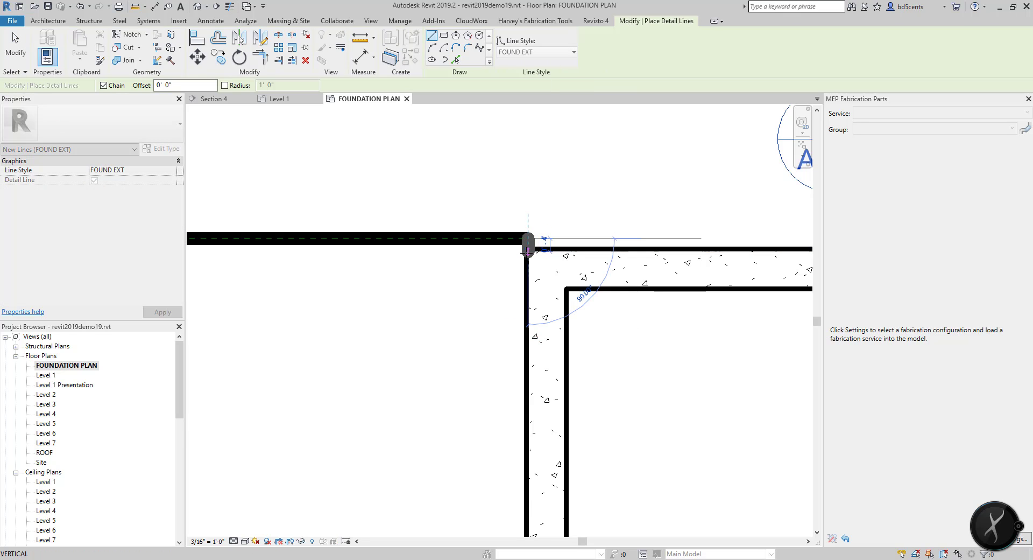
left_click(529, 249)
key("Escape")
key("Escape")
scroll(532, 239, "up", 4)
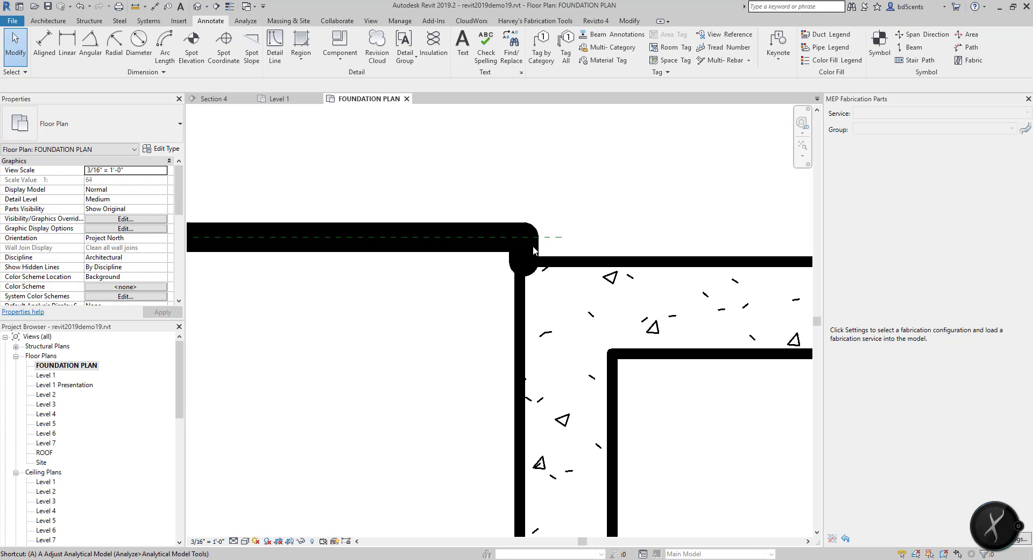
Step: Switch to thin-line display and align the short vertical line with the garage-side face of the adjoining footing
left_click(229, 6)
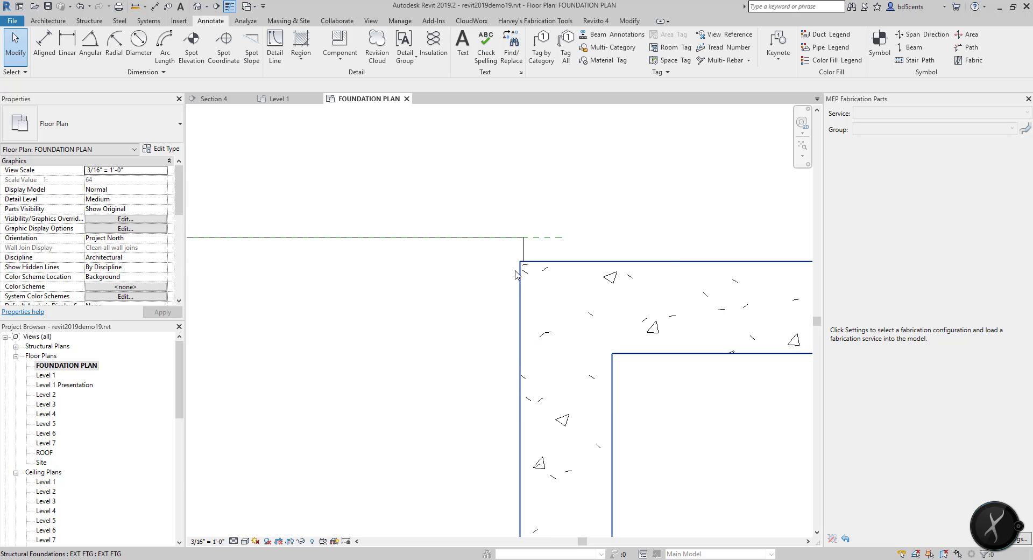
key("a")
key("l")
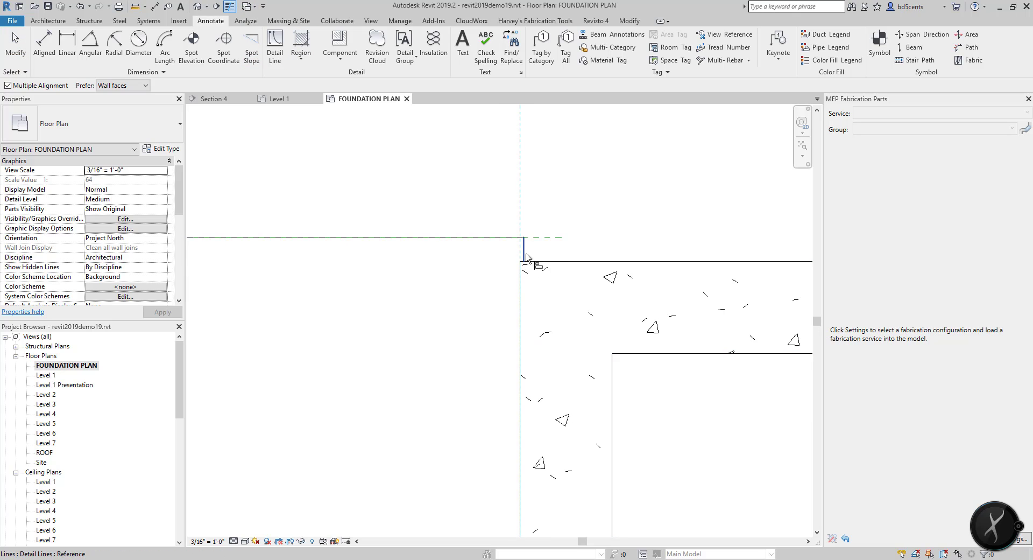
left_click(521, 271)
left_click(524, 248)
key("Escape")
key("Escape")
scroll(535, 257, "down", 2)
Step: Check the short line's alignment with the footing face, comparing thin-line display with true line weights
key("t")
key("l")
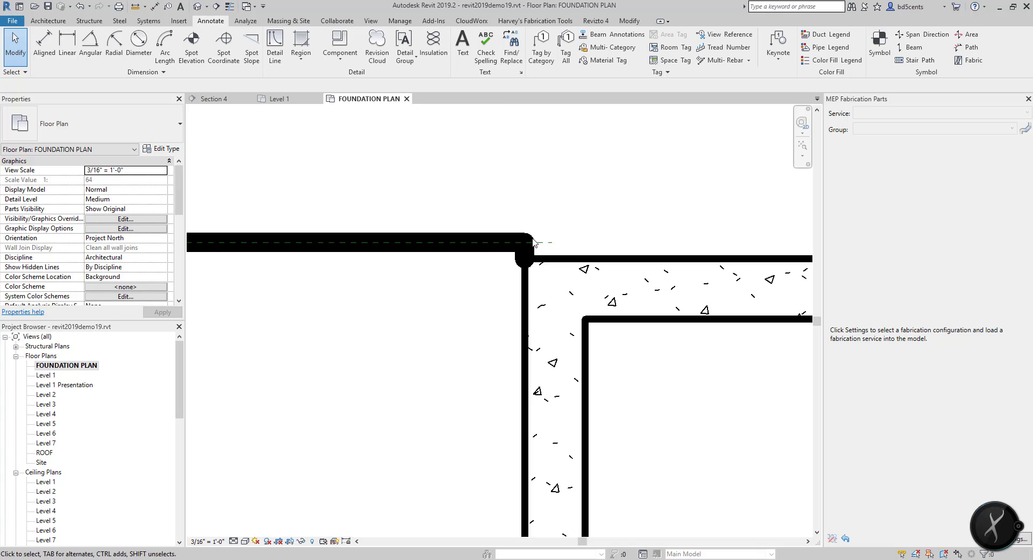
key("t")
key("l")
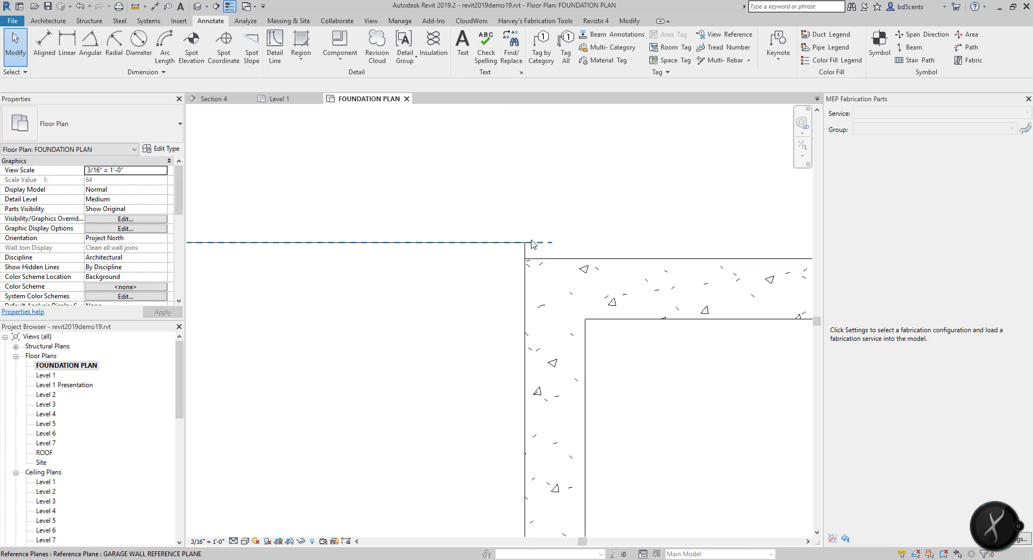
scroll(526, 285, "up", 2)
key("a")
key("l")
left_click(525, 240)
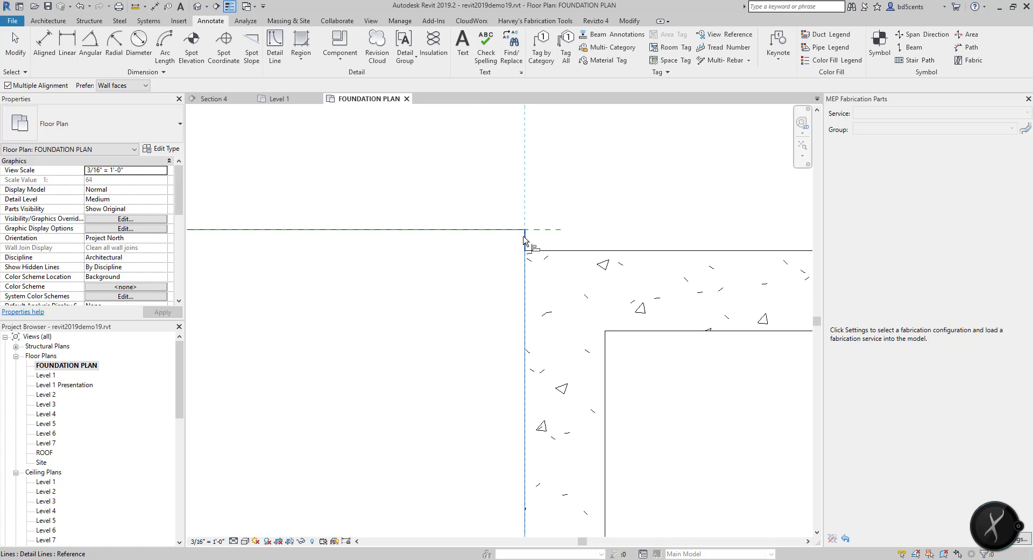
key("Escape")
key("Escape")
scroll(570, 256, "down", 4)
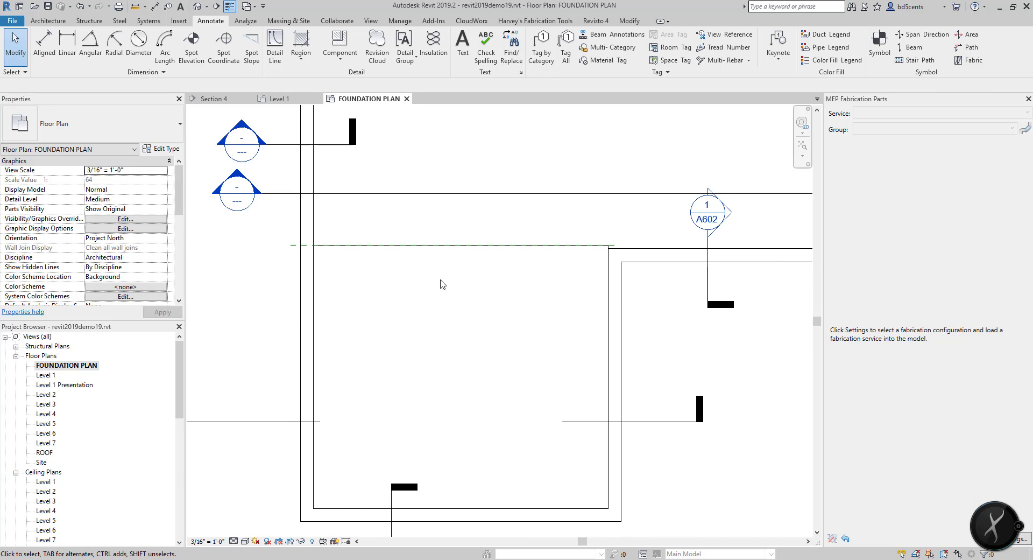
scroll(452, 269, "down", 1)
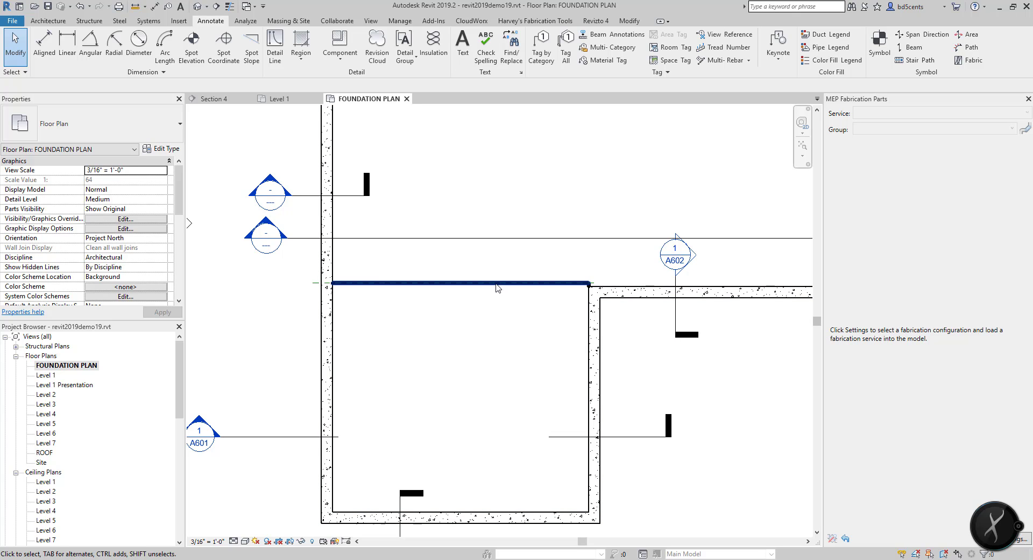
Step: Set the foundation plan's view range to a top offset of 1' 0" and a cut plane offset of 1' 0"
middle_click_drag(470, 263, 400, 272)
scroll(156, 242, "down", 6)
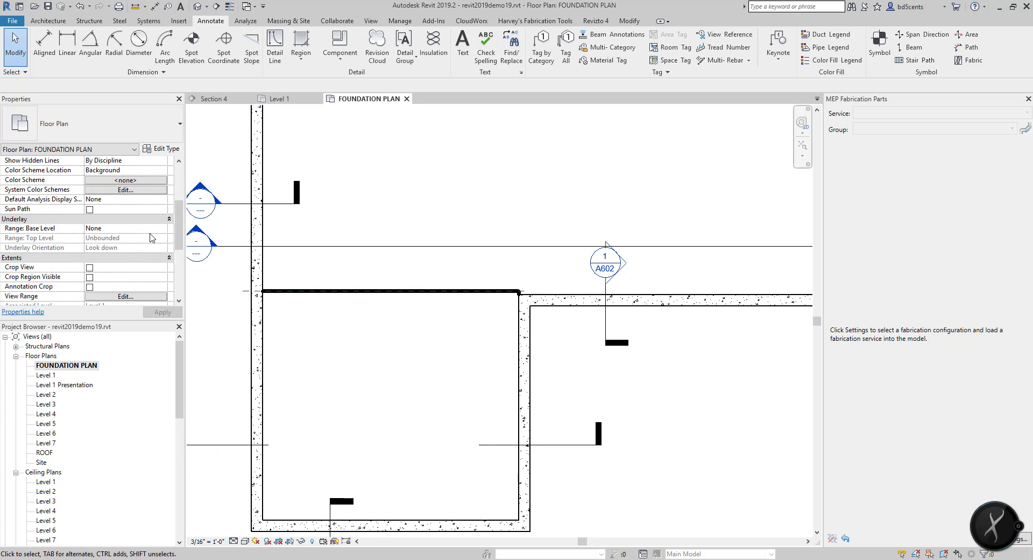
left_click(134, 219)
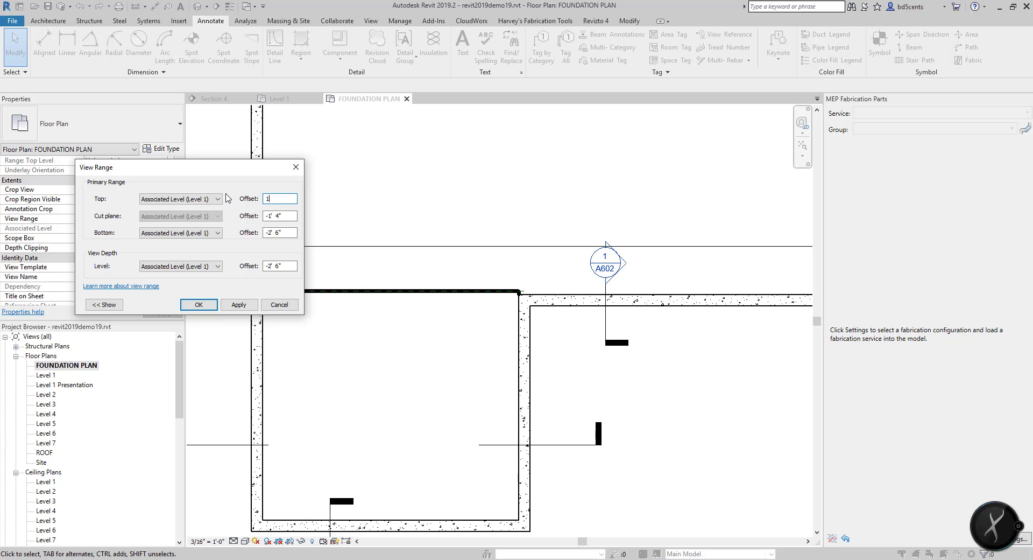
type("1")
key("Return")
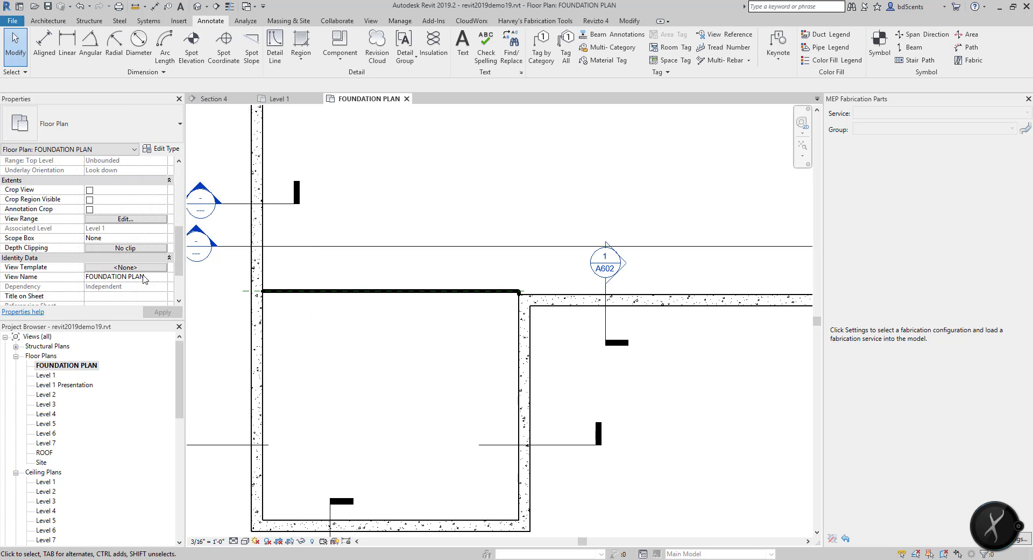
scroll(134, 252, "down", 2)
scroll(135, 252, "up", 2)
left_click(125, 219)
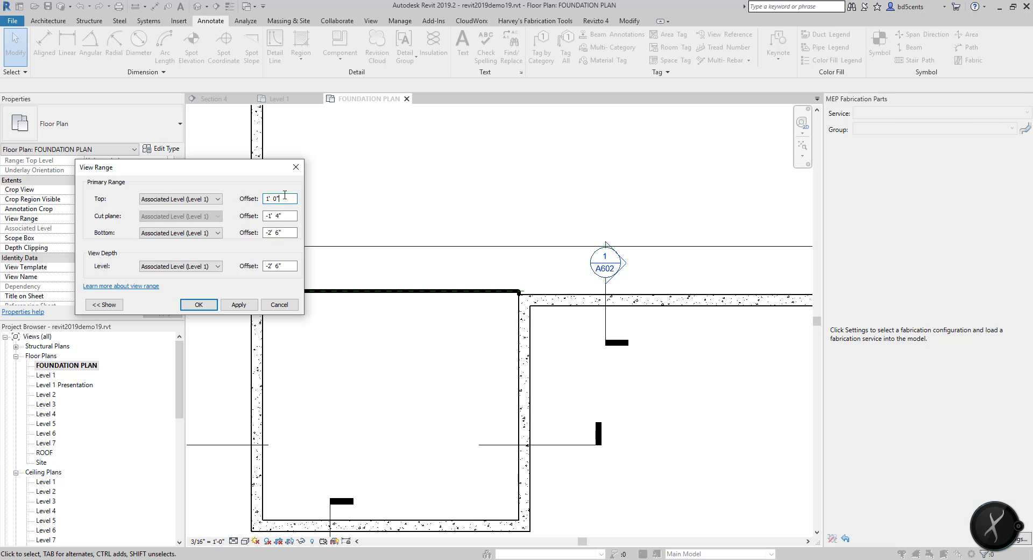
key("Tab")
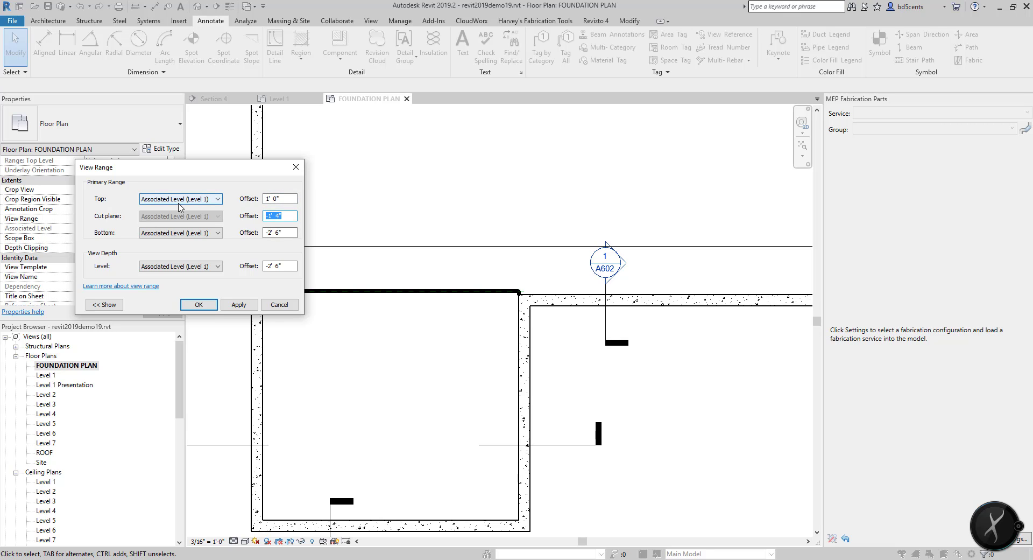
left_click(245, 305)
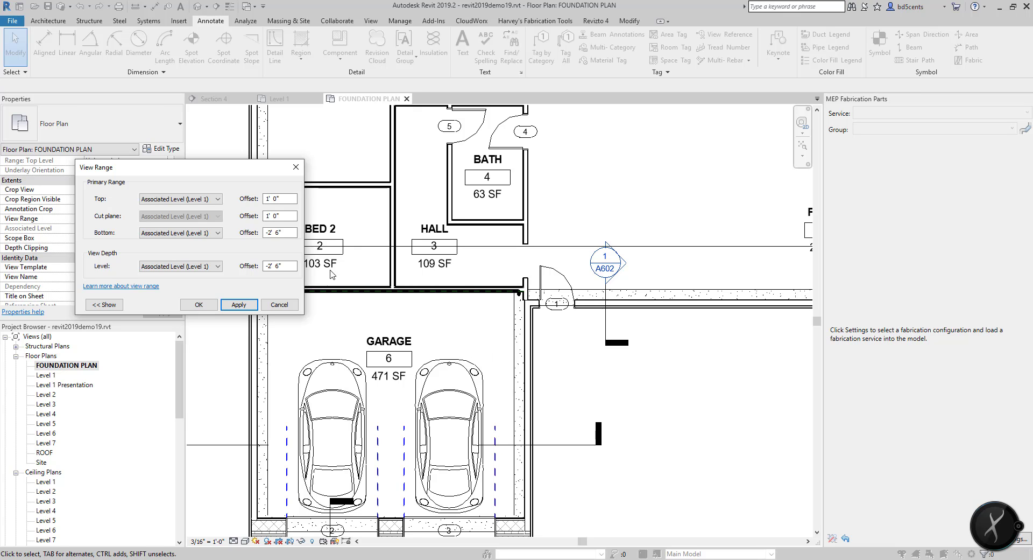
left_click(199, 305)
Step: Switch to thin-line display at the garage corner where the short vertical FOUND EXT line meets the walls
scroll(530, 300, "up", 8)
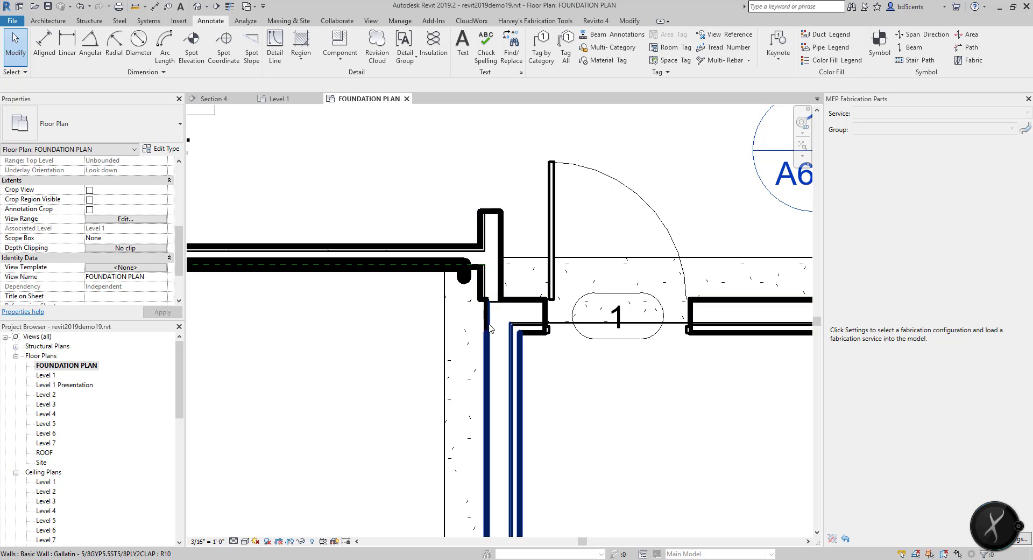
key("a")
key("l")
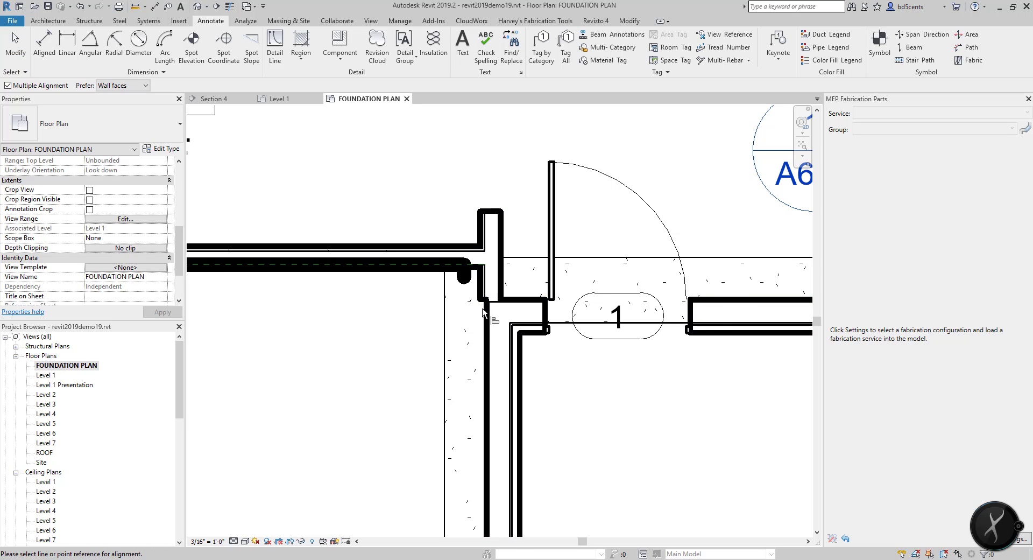
scroll(489, 321, "up", 2)
key("Escape")
key("t")
key("l")
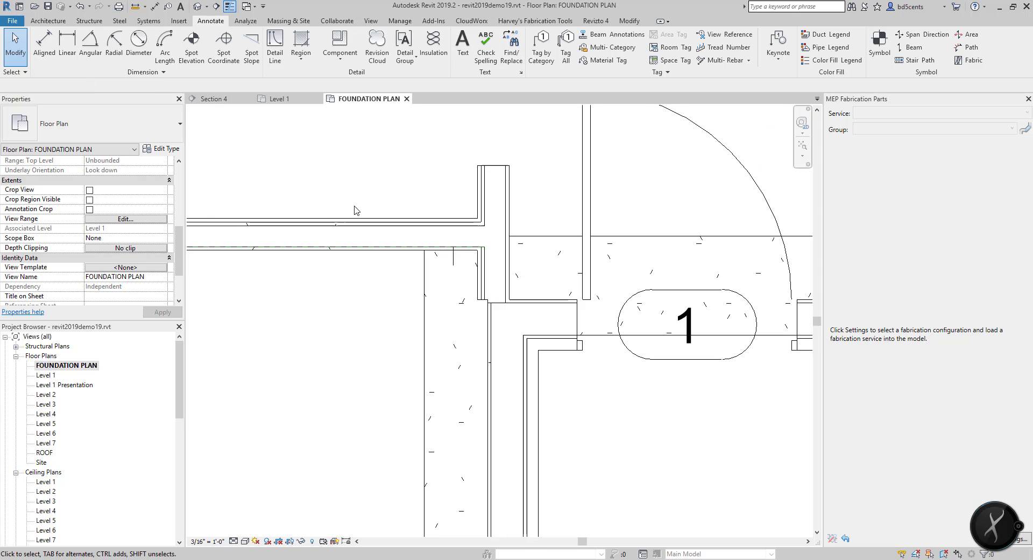
Step: Align the short vertical FOUND EXT line with the reference face of the garage's exterior side wall
key("a")
key("l")
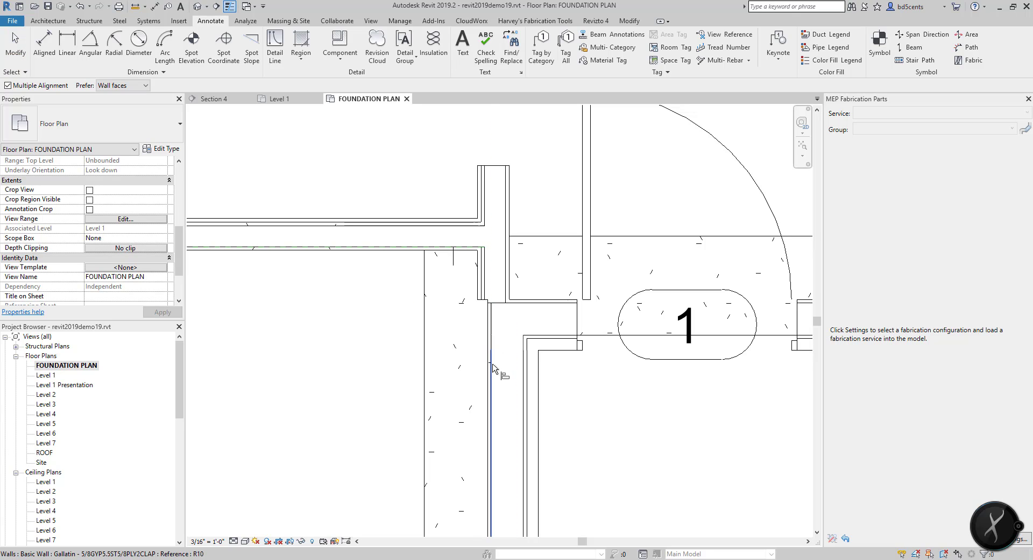
left_click(492, 430)
left_click(454, 264)
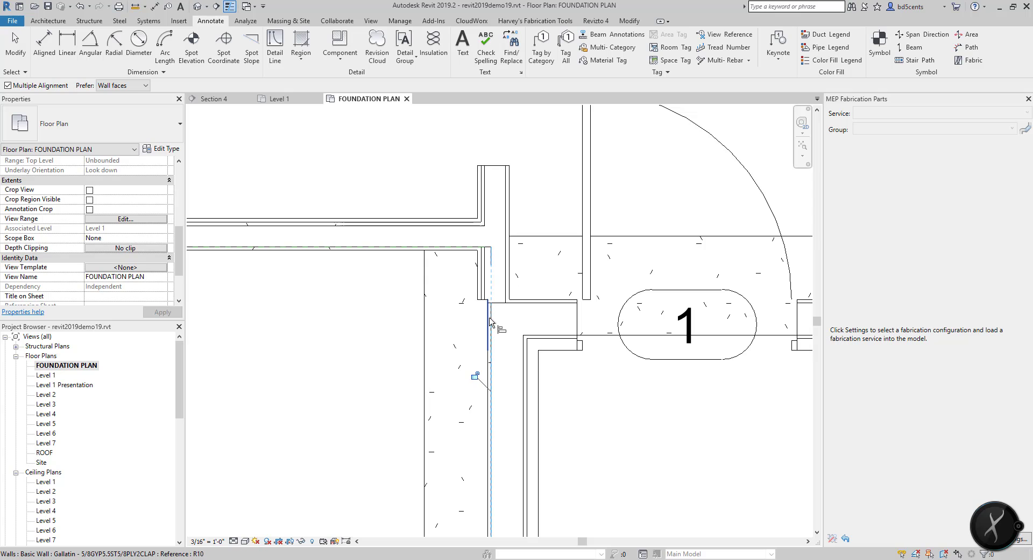
key("Escape")
key("Escape")
Step: Stretch the lower end of the short FOUND EXT line to the wall corner, making it about 10" long
left_click(492, 262)
left_click_drag(491, 266, 491, 305)
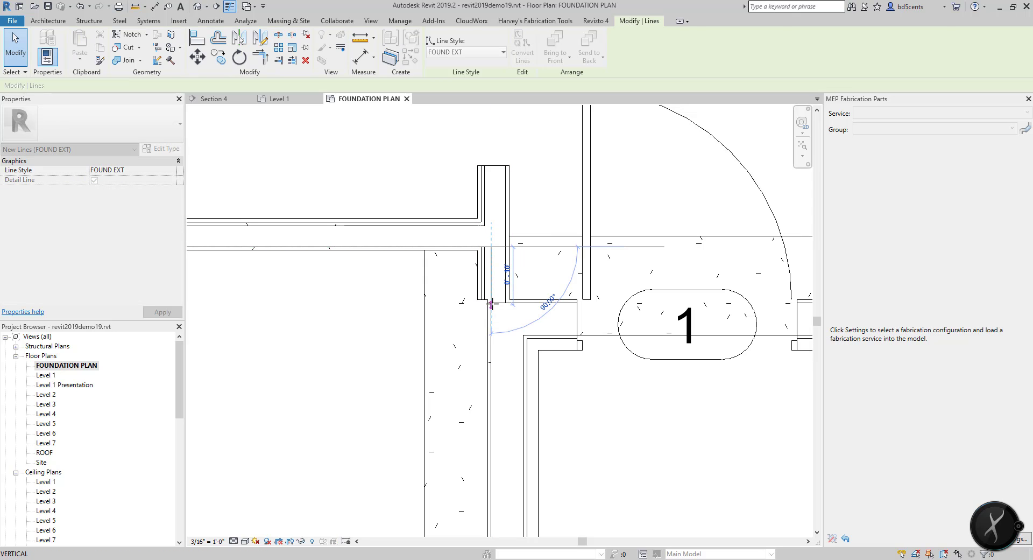
key("Escape")
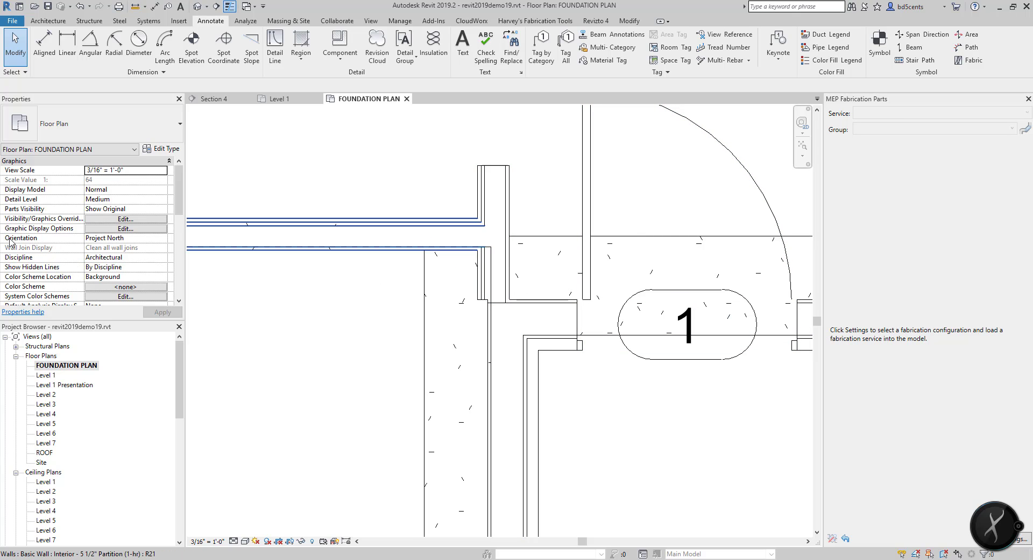
Step: Restore the foundation plan's view range to a top offset of 0' 0" and a cut plane offset of -1' 4"
scroll(131, 257, "down", 3)
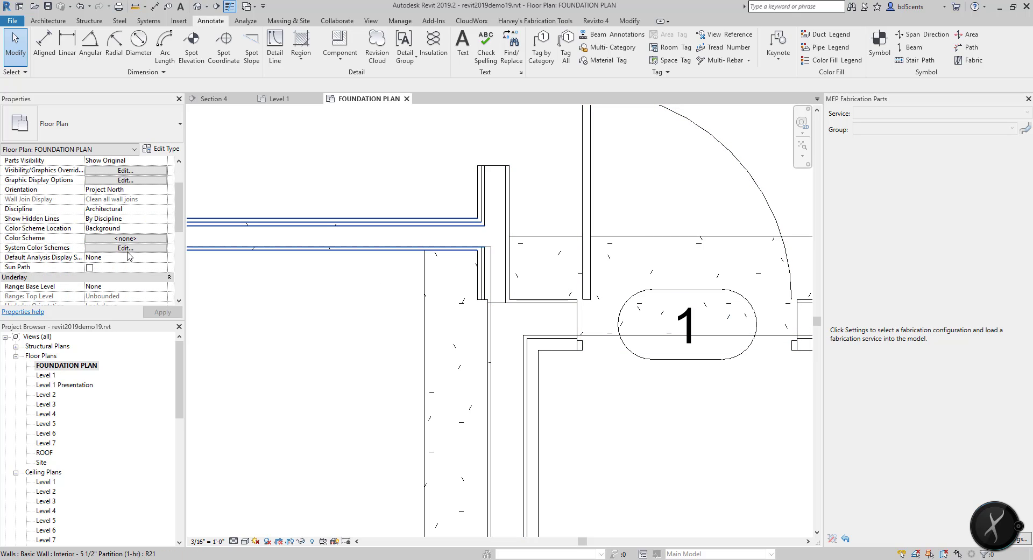
scroll(679, 339, "down", 2)
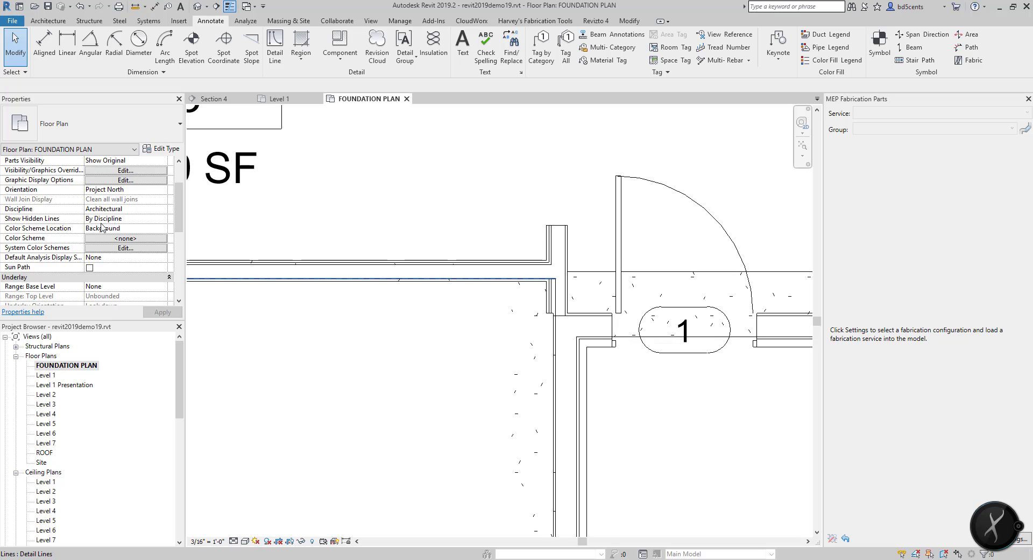
scroll(113, 236, "down", 5)
left_click(119, 219)
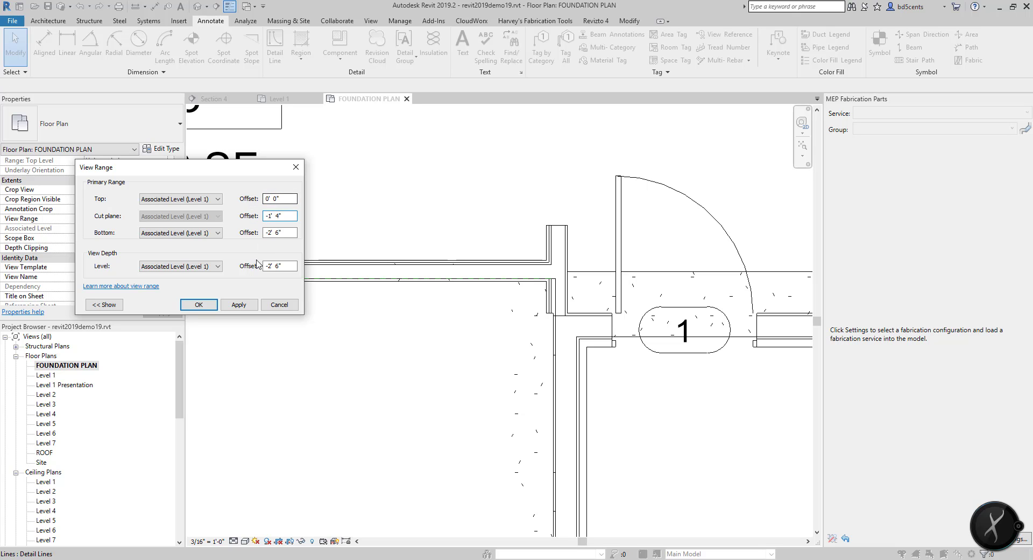
left_click(238, 304)
left_click(198, 304)
Step: Shorten the short vertical FOUND EXT line to end at the footing's edge and return to true line-weight display
scroll(560, 302, "up", 4)
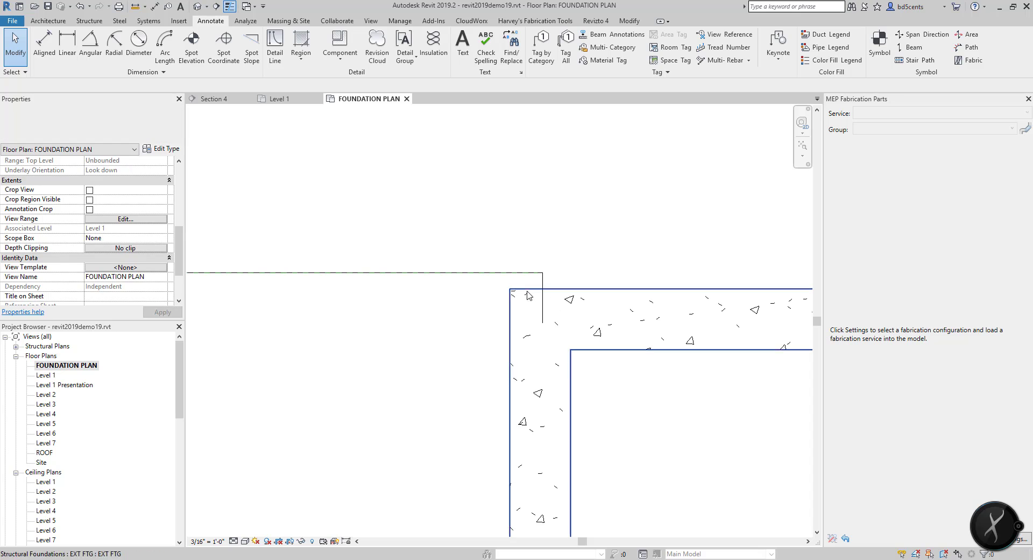
left_click(544, 294)
key("Delete")
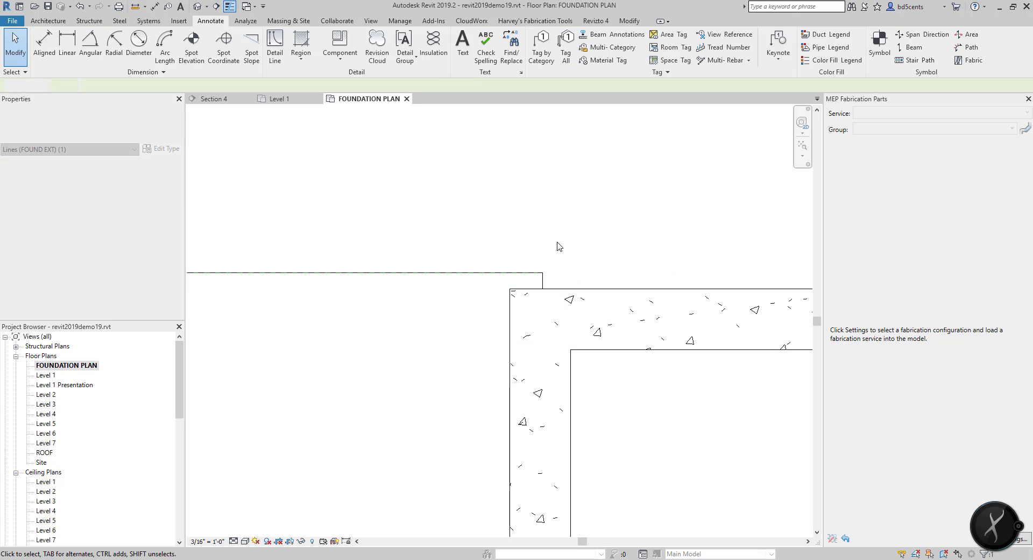
scroll(533, 259, "down", 4)
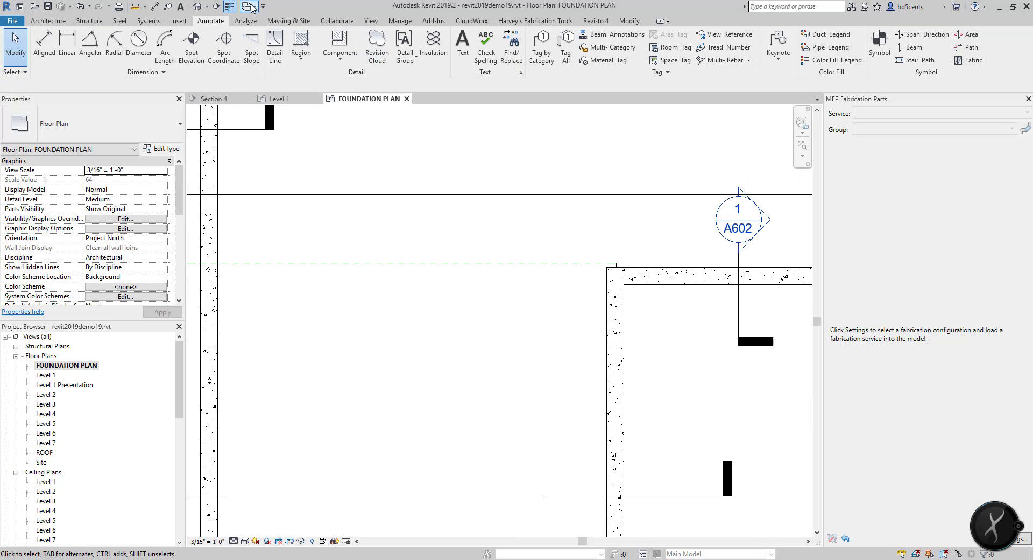
left_click(228, 8)
scroll(528, 302, "down", 3)
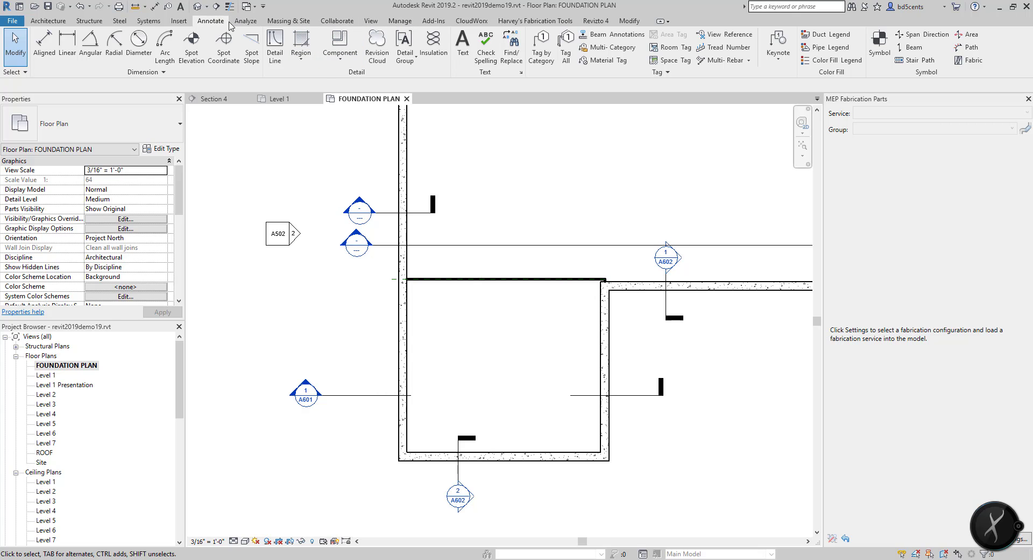
Step: Set the line style for new detail lines to <Hidden> and leave the Detail Line command
left_click(275, 46)
left_click(554, 52)
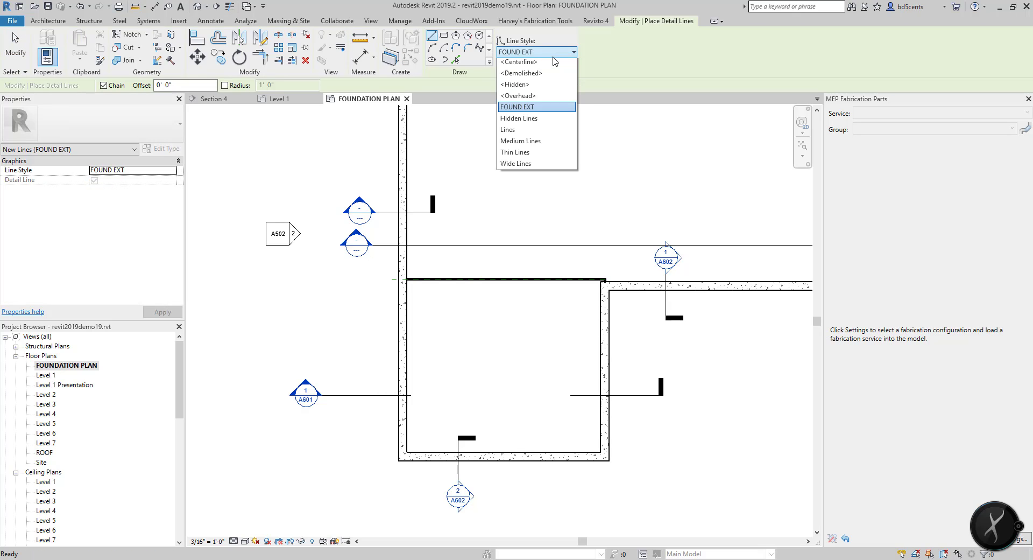
left_click(520, 85)
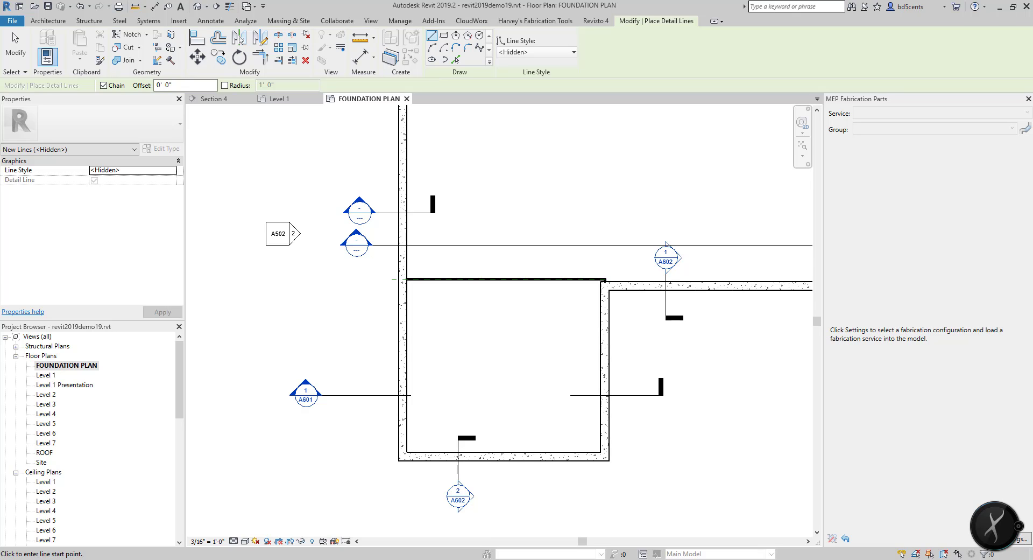
scroll(604, 322, "up", 2)
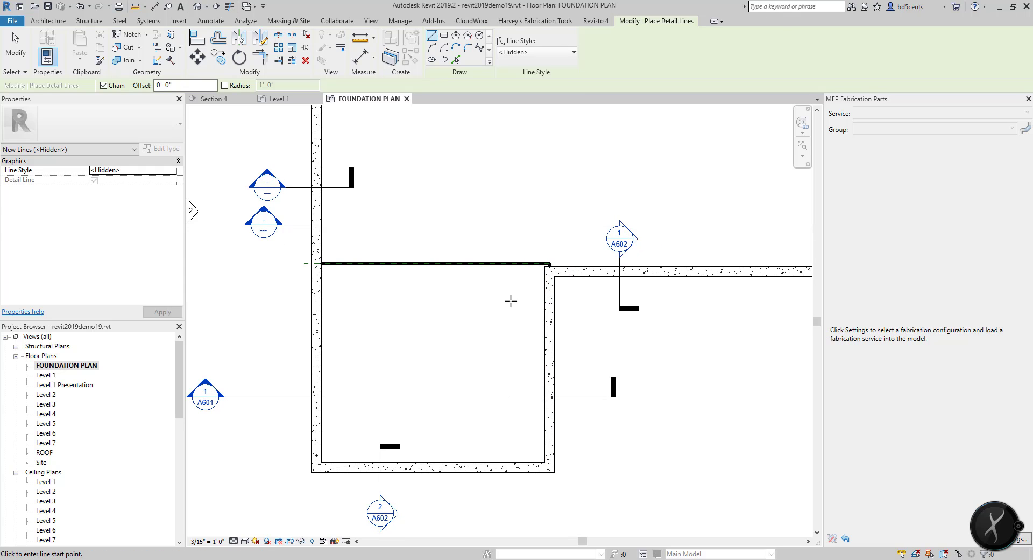
key("Escape")
key("Escape")
Step: Try deleting the exterior footing and undo the deletion
left_click(552, 325)
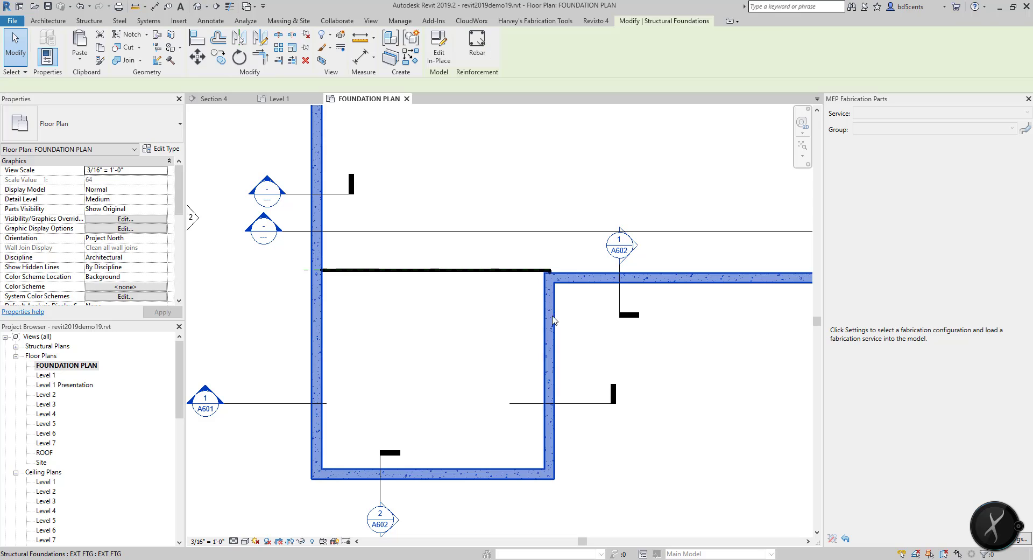
key("Delete")
key("ctrl+z")
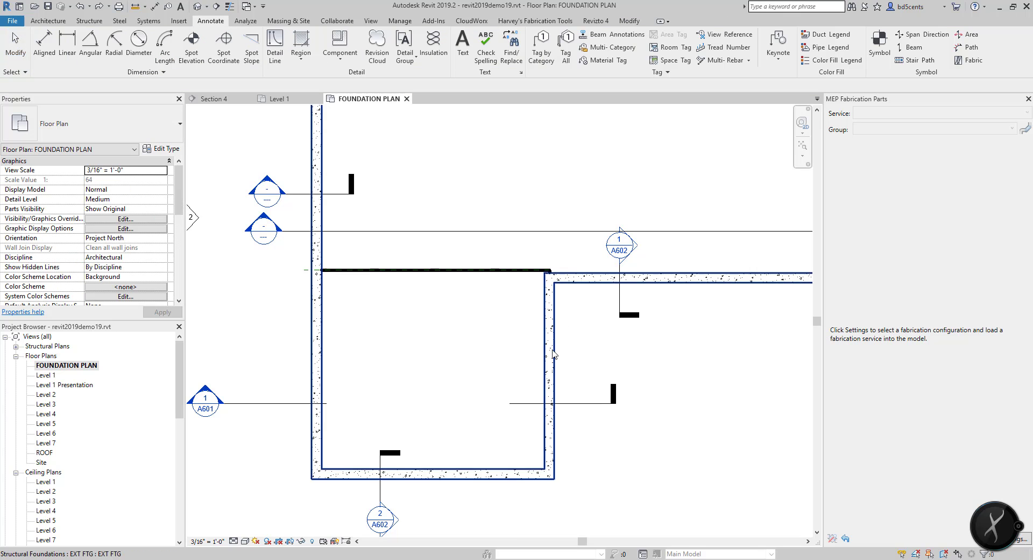
Step: Trace the inner edges of the exterior footing with <Hidden> detail lines at 0' 0" offset using Pick Lines
scroll(422, 347, "down", 3)
scroll(434, 344, "up", 2)
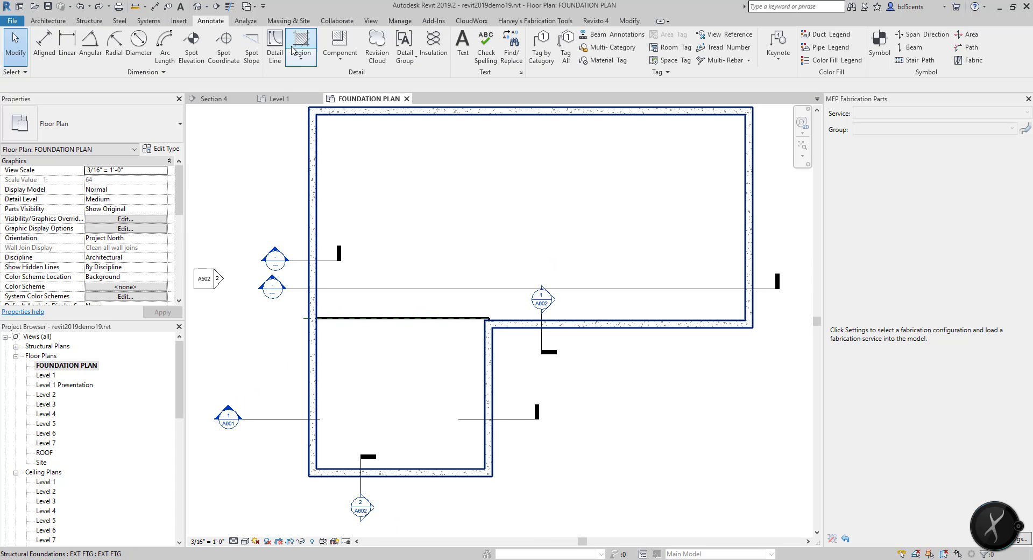
left_click(276, 52)
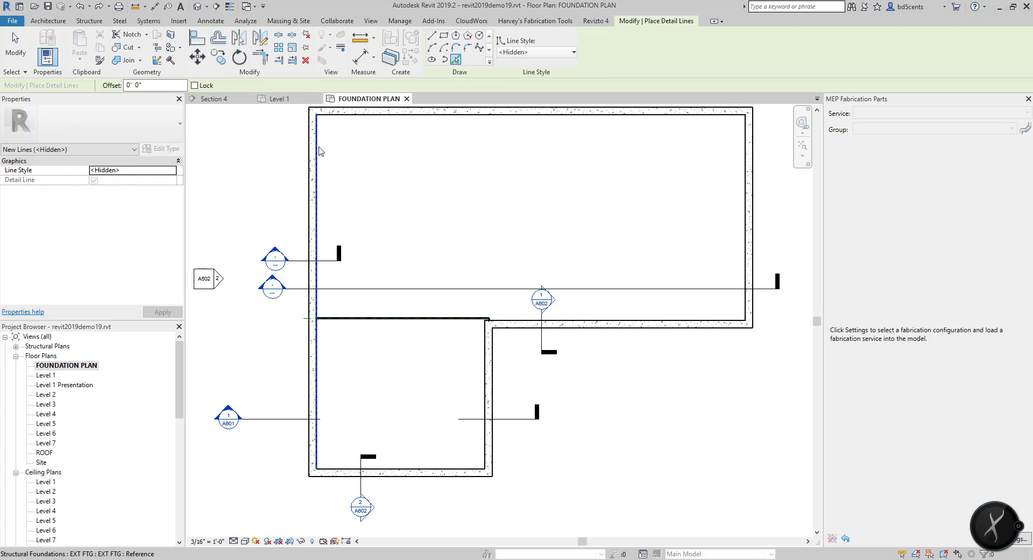
middle_click_drag(376, 154, 367, 200)
left_click(361, 159)
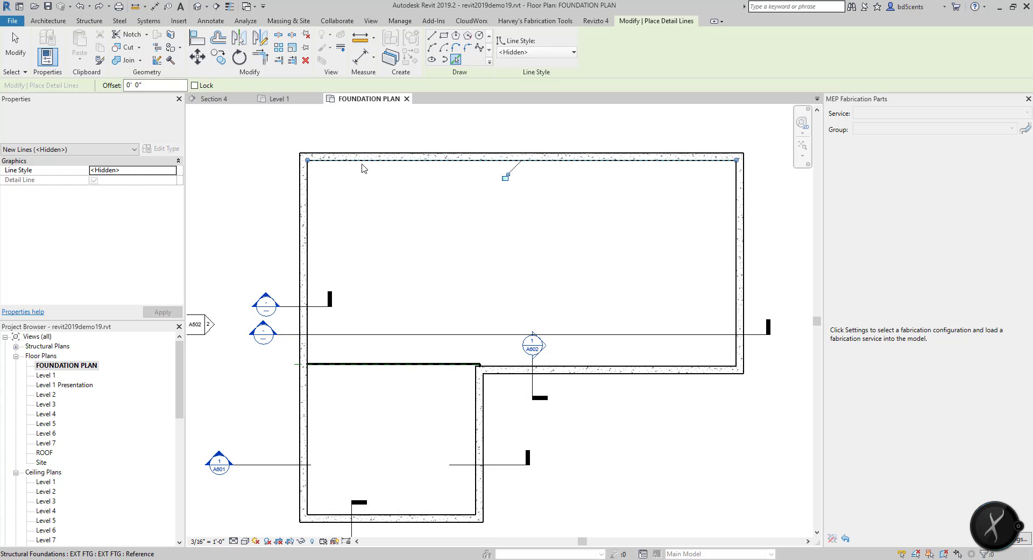
left_click(741, 220)
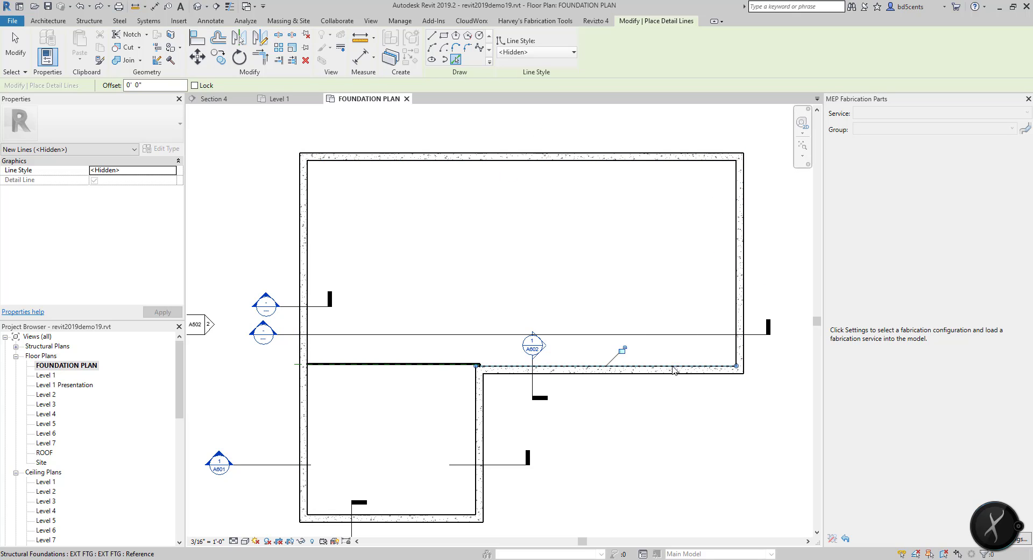
Step: Trace the outer edges of the house and garage footing with picked <Hidden> detail lines
left_click(619, 375)
left_click(482, 398)
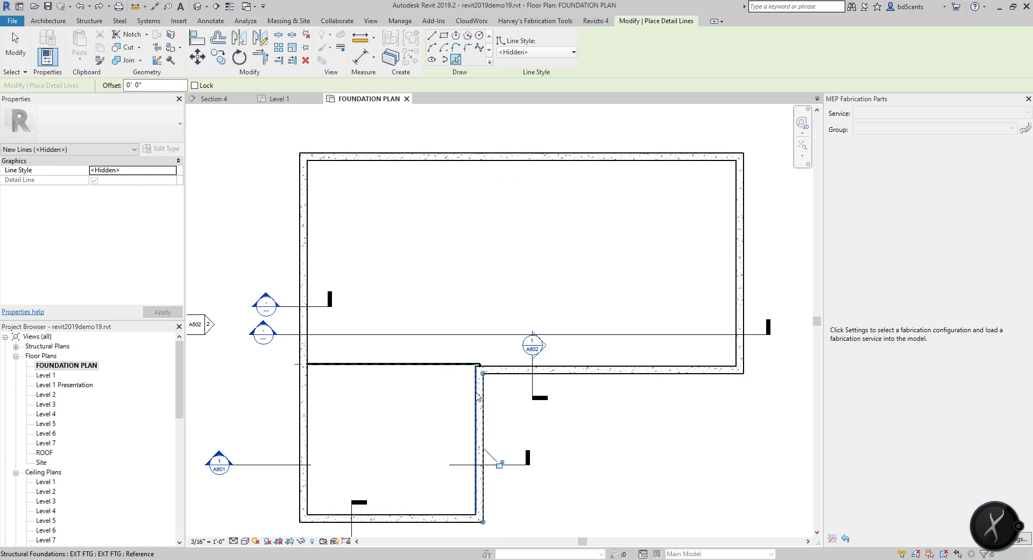
left_click(398, 520)
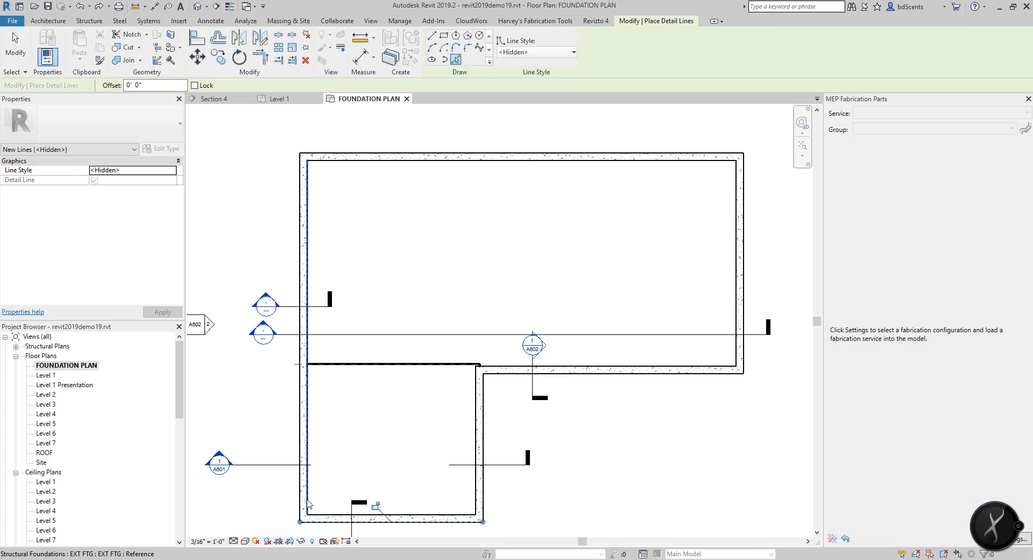
left_click(300, 338)
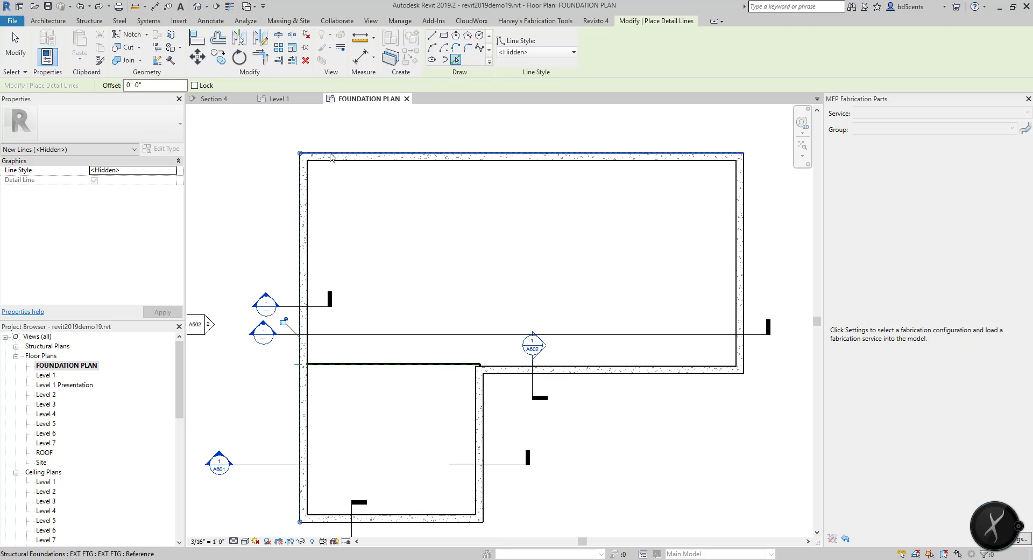
key("Escape")
key("Escape")
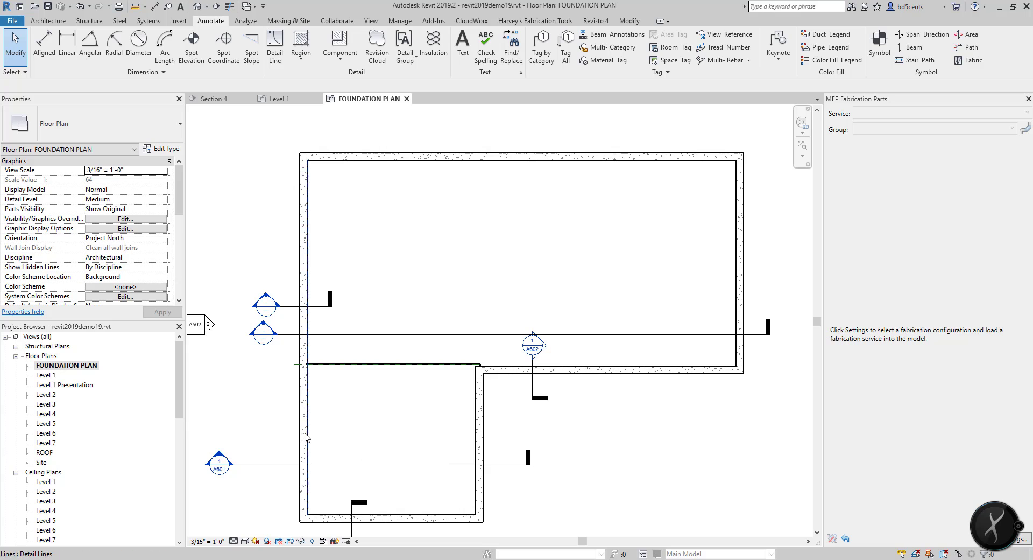
scroll(305, 464, "up", 3)
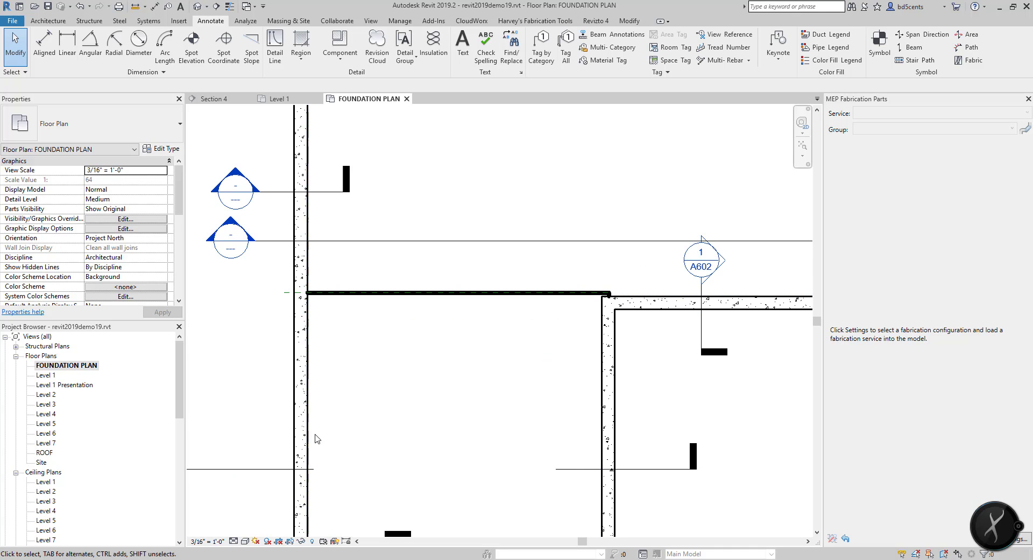
scroll(316, 435, "down", 3)
scroll(318, 438, "up", 3)
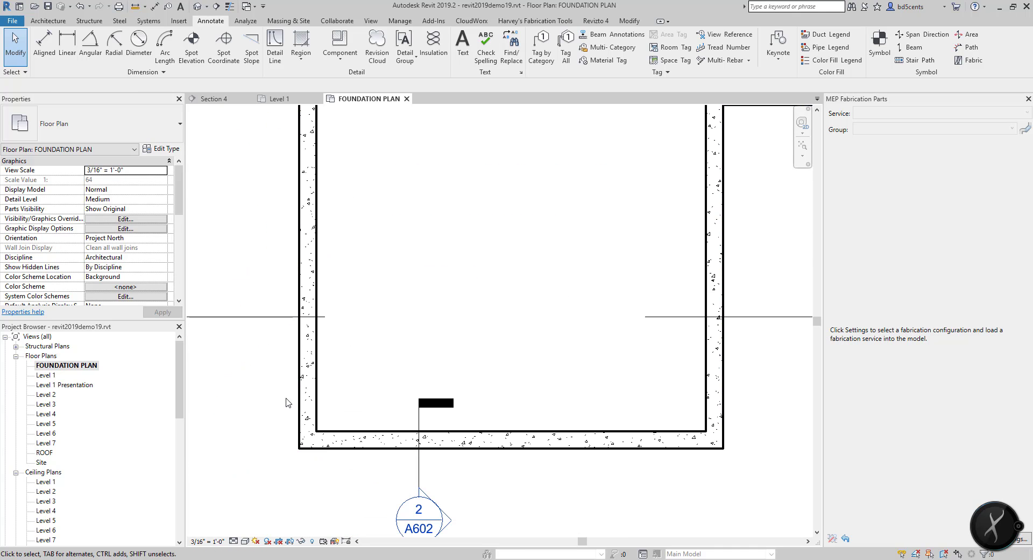
Step: Examine the <Hidden> detail line along the garage footing's inner edge near its lower-left corner
scroll(286, 401, "down", 2)
left_click(303, 406)
scroll(305, 409, "up", 2)
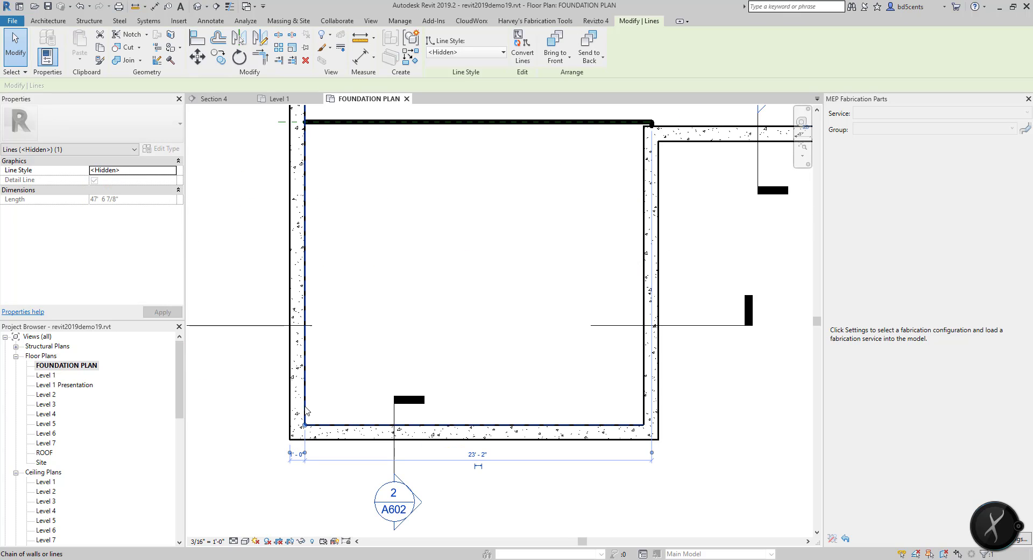
scroll(306, 411, "up", 2)
key("Escape")
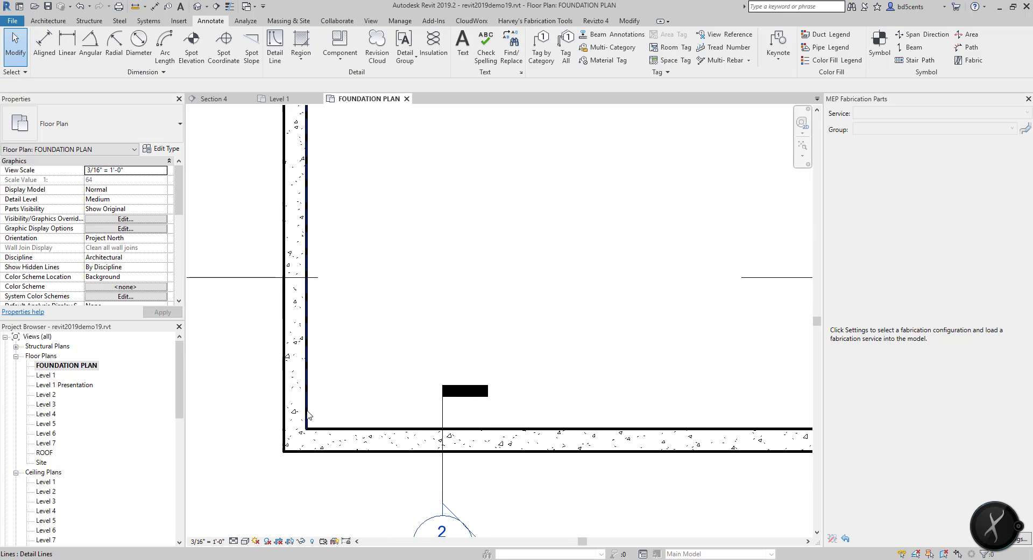
left_click(305, 413)
key("Escape")
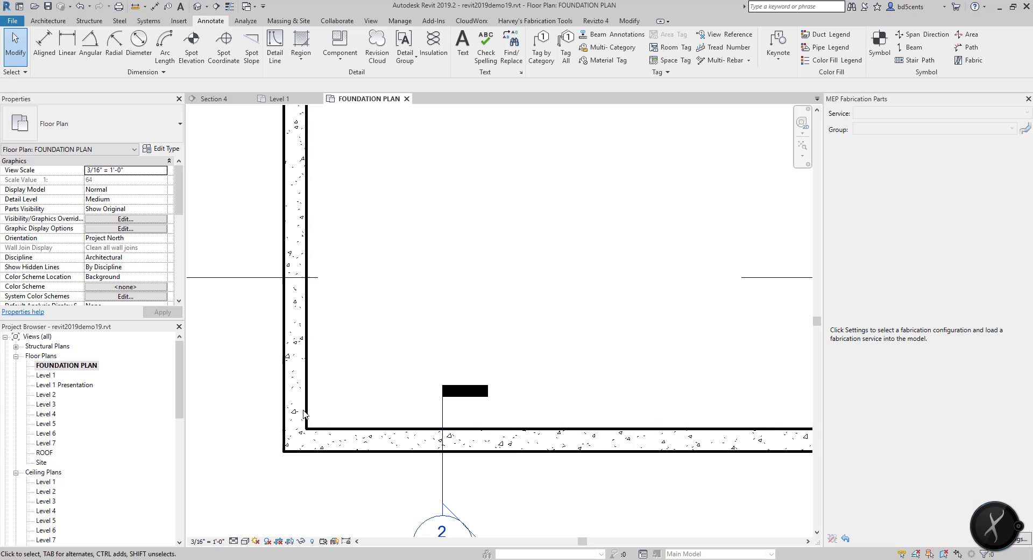
scroll(304, 414, "down", 1)
scroll(304, 416, "up", 2)
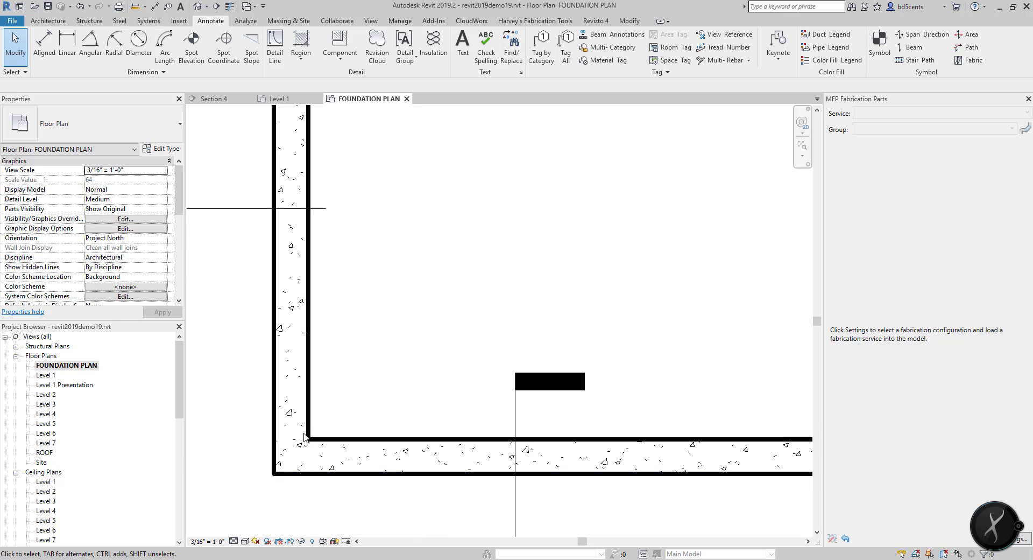
Step: Filter a selection of the whole plan down to Structural Foundations and hide that category in the view
scroll(323, 380, "down", 8)
scroll(318, 297, "up", 2)
left_click_drag(310, 279, 531, 482)
left_click(433, 54)
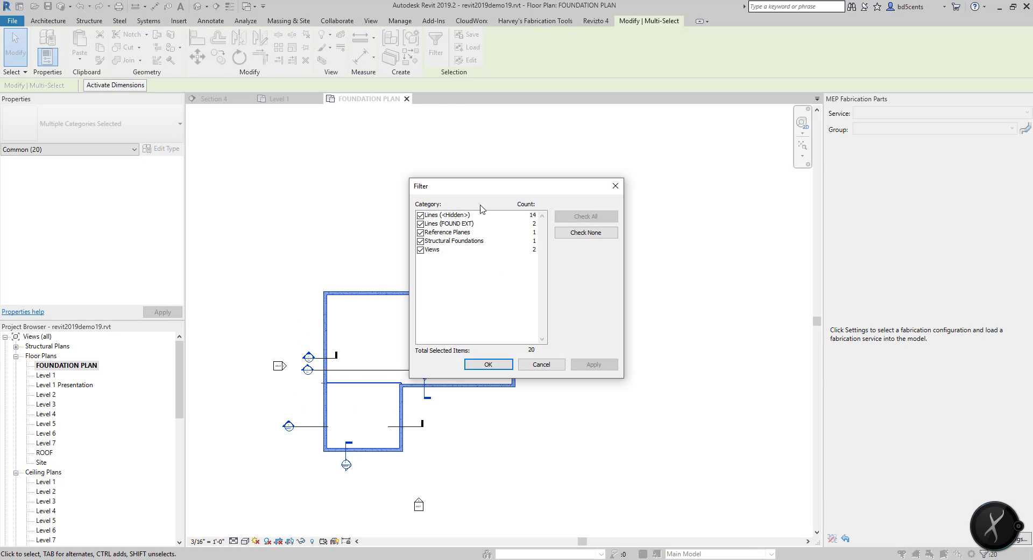
left_click(420, 250)
left_click(420, 231)
left_click(420, 224)
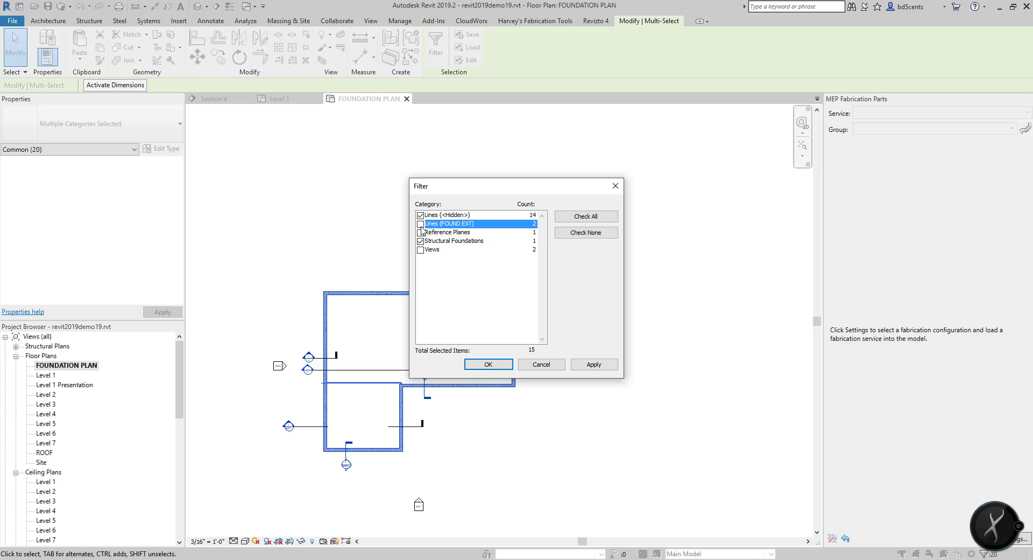
left_click(420, 215)
left_click(587, 364)
left_click(488, 364)
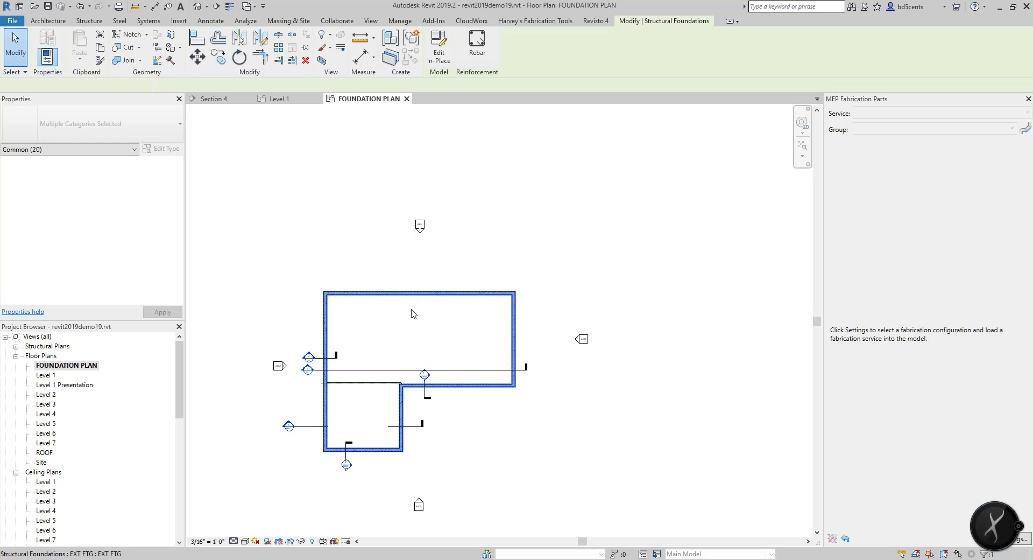
left_click(430, 331)
scroll(382, 377, "up", 5)
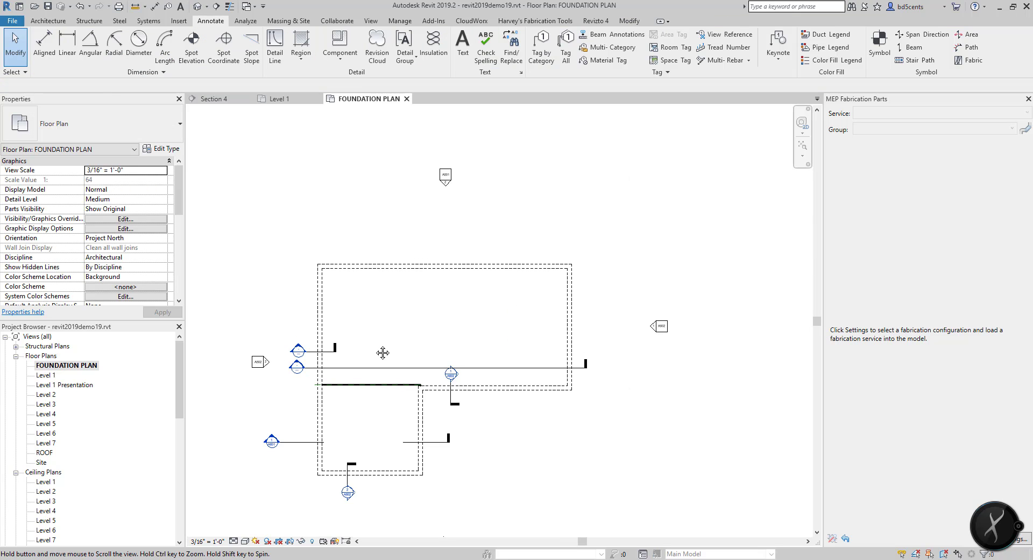
scroll(406, 443, "down", 2)
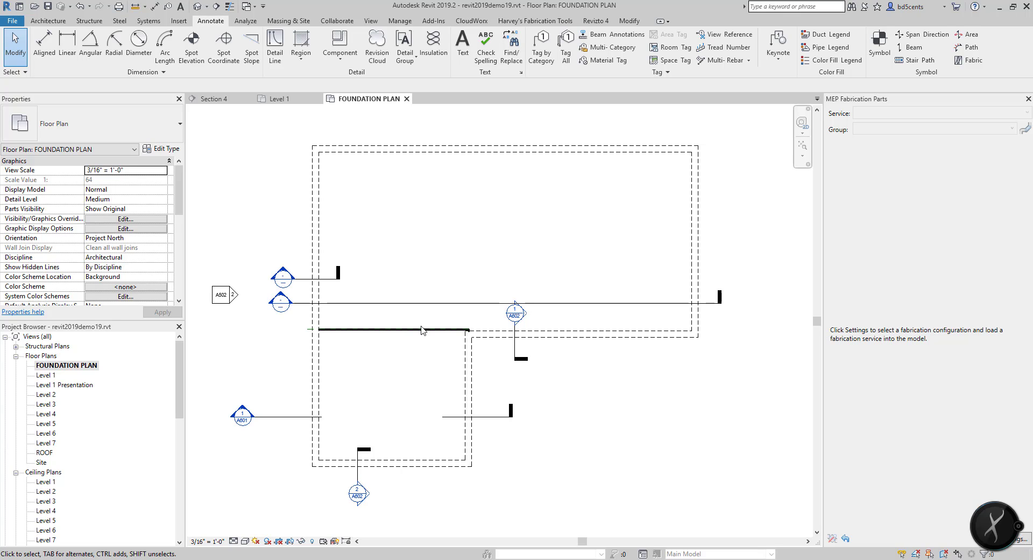
Step: Check the line style of the foundation line between the house and the garage
scroll(417, 351, "up", 1)
scroll(360, 362, "down", 1)
scroll(378, 348, "up", 1)
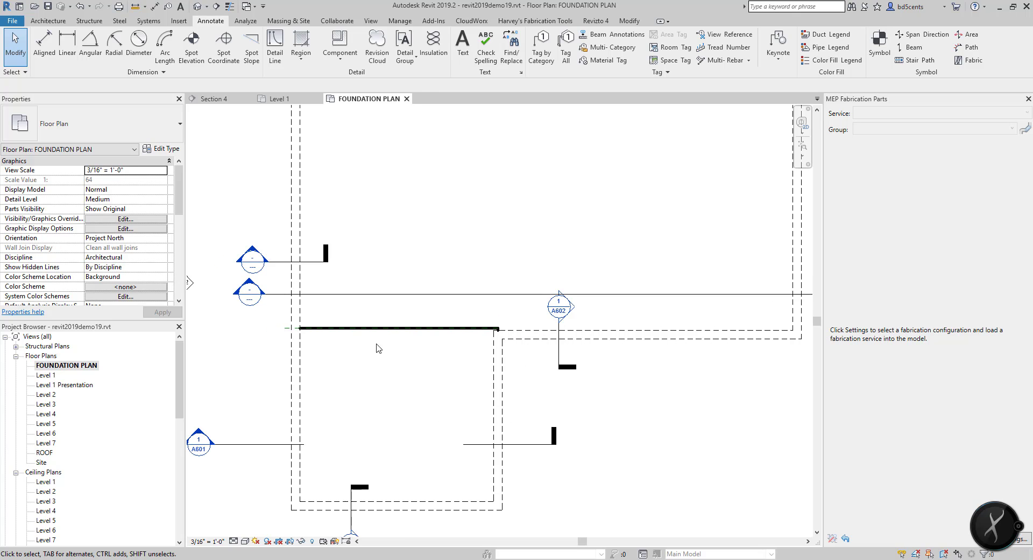
left_click(425, 328)
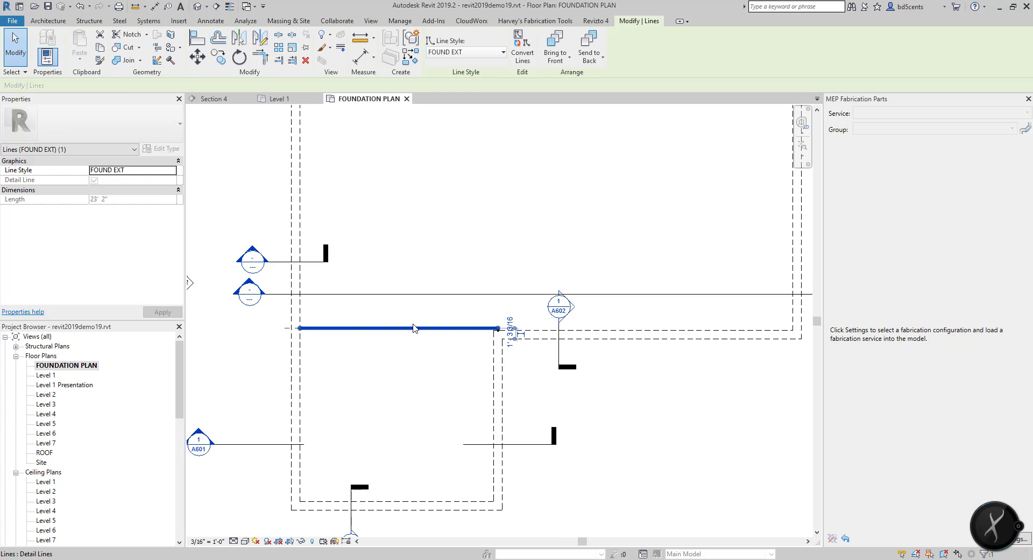
scroll(494, 346, "up", 1)
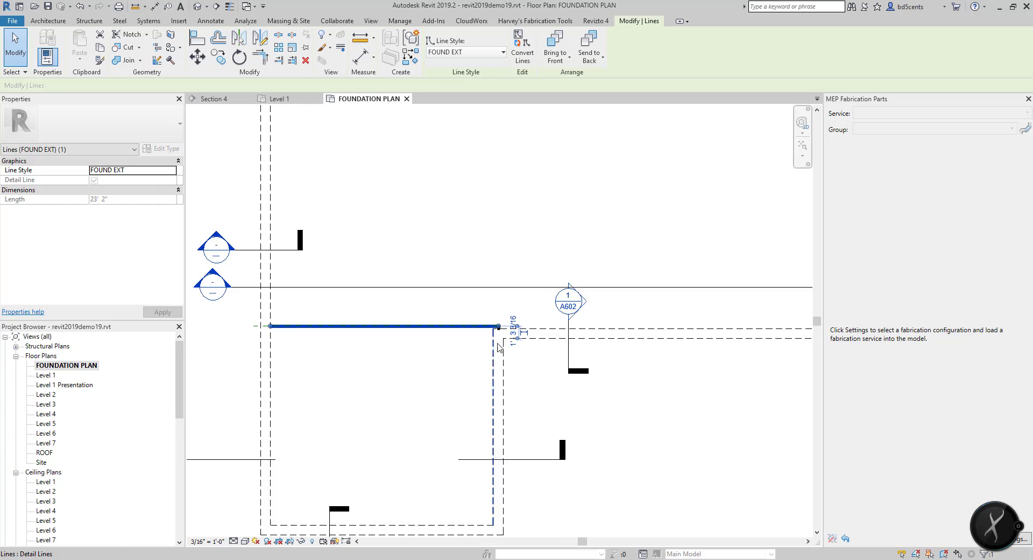
scroll(500, 349, "down", 3)
key("Escape")
scroll(498, 347, "up", 1)
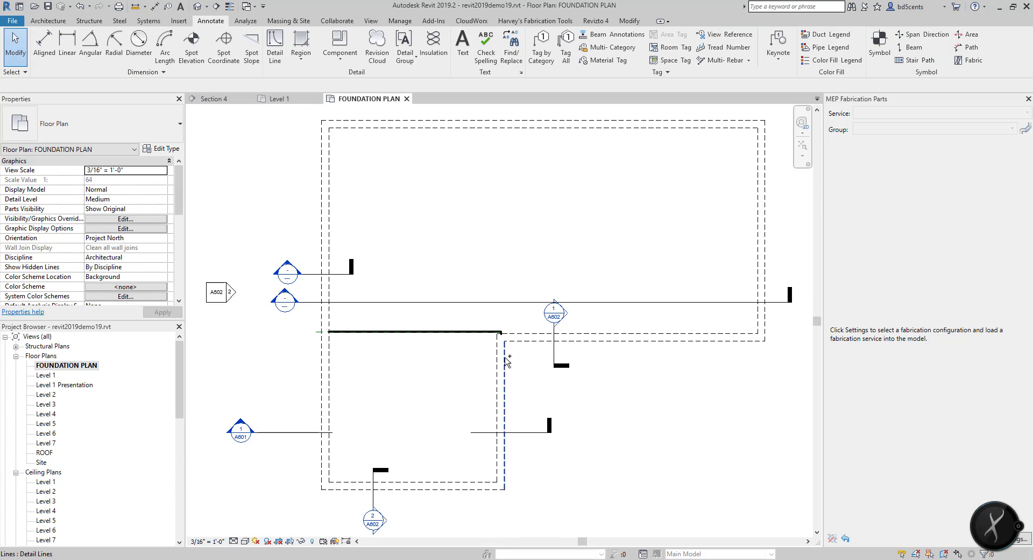
Step: Change the six outer <Hidden> lines around the house and garage to the FOUND EXT line style
left_click(506, 362)
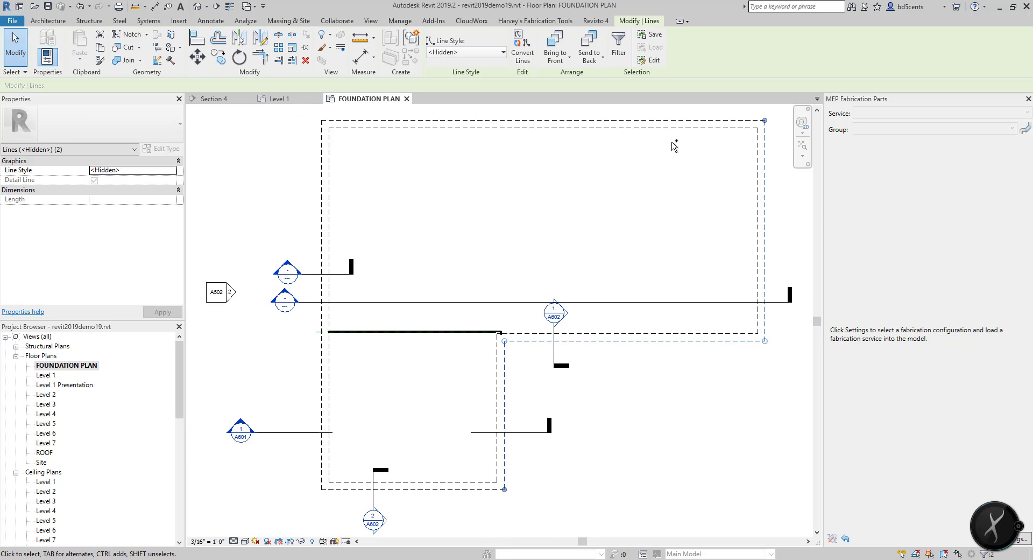
left_click(645, 121, "ctrl")
left_click(323, 151, "ctrl")
left_click(355, 483, "ctrl")
left_click(466, 52)
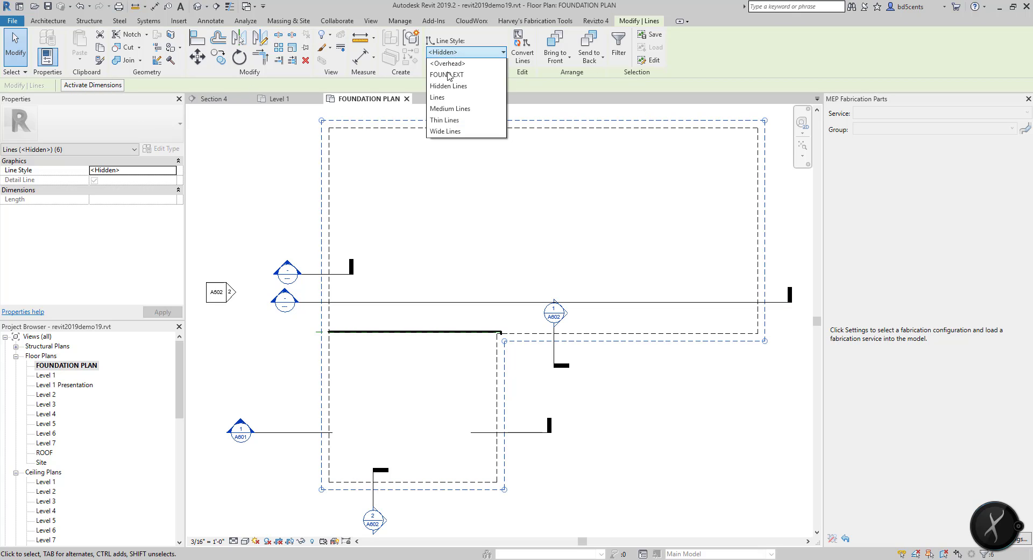
left_click(466, 118)
left_click(491, 252)
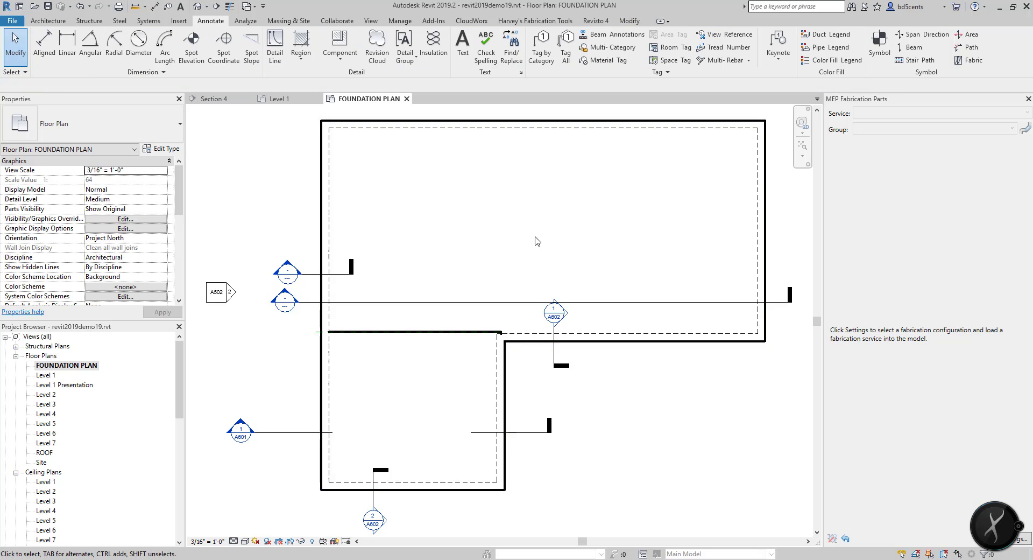
Step: Trim/extend the short vertical jog line at the garage corner to a corner with the house's outer foundation line
scroll(472, 323, "up", 5)
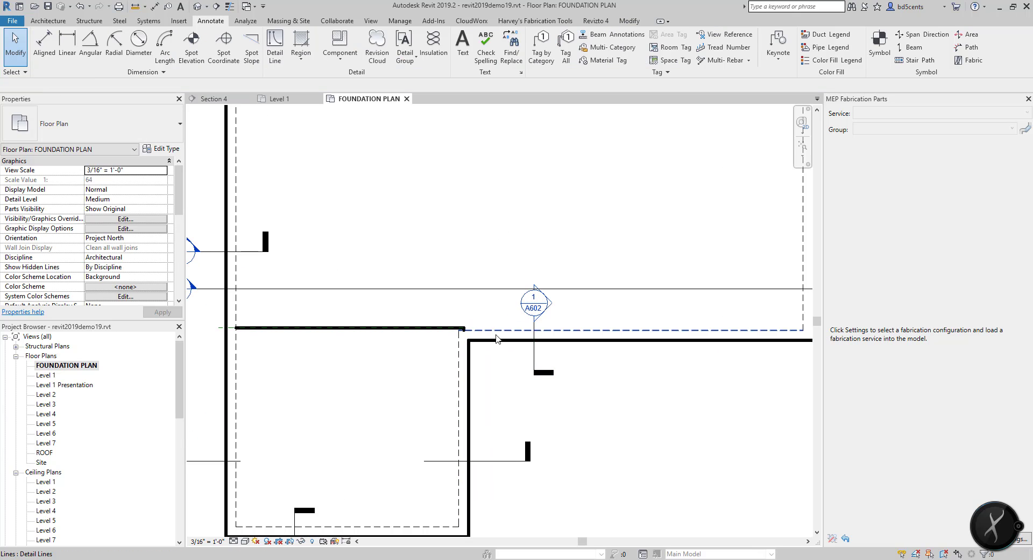
scroll(472, 323, "up", 4)
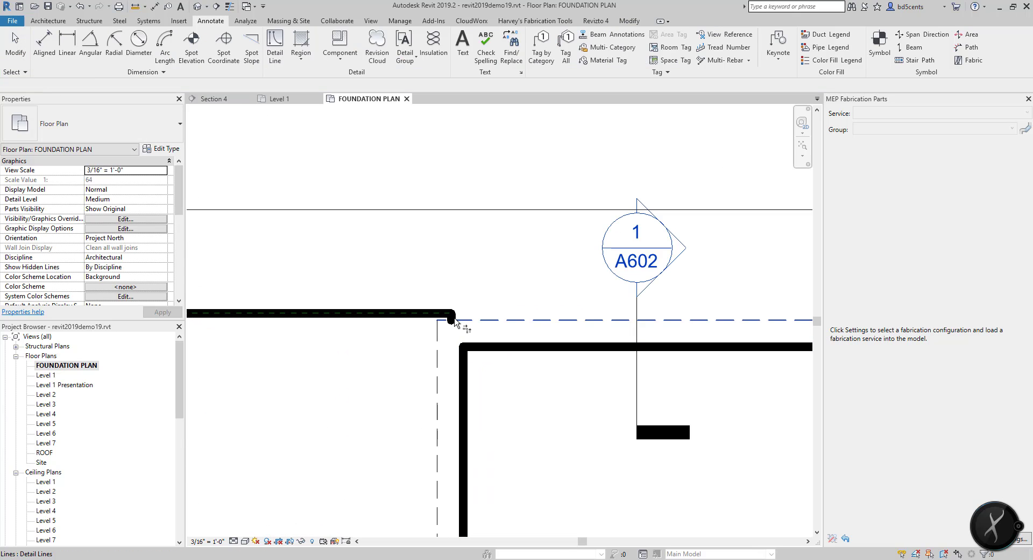
scroll(452, 322, "up", 1)
key("t")
key("r")
left_click(449, 313)
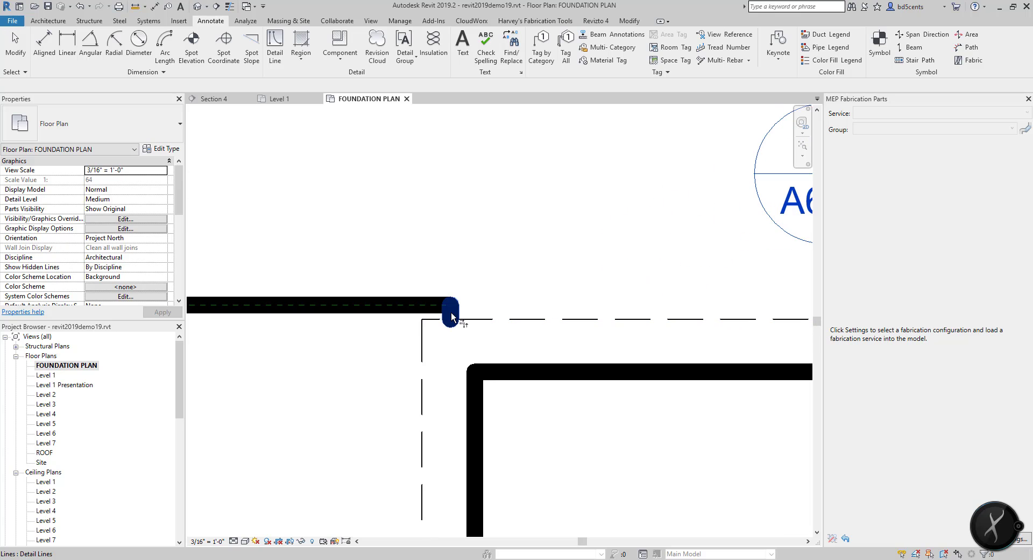
left_click(533, 365)
scroll(534, 364, "down", 5)
key("Escape")
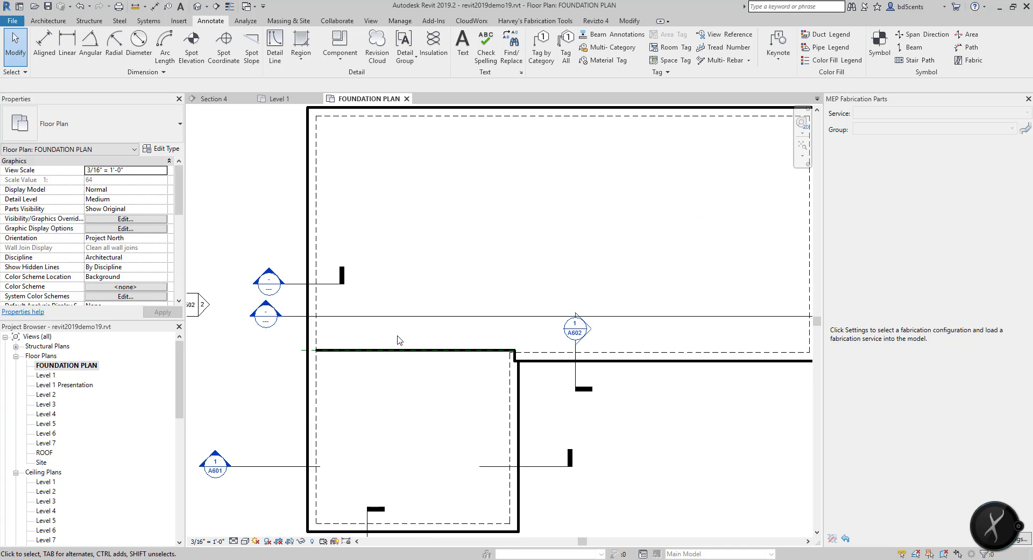
Step: Extend the left end of the foundation line between house and garage to the outer foundation line
scroll(351, 418, "up", 1)
middle_click_drag(369, 364, 442, 341)
scroll(453, 339, "up", 1)
left_click(396, 322)
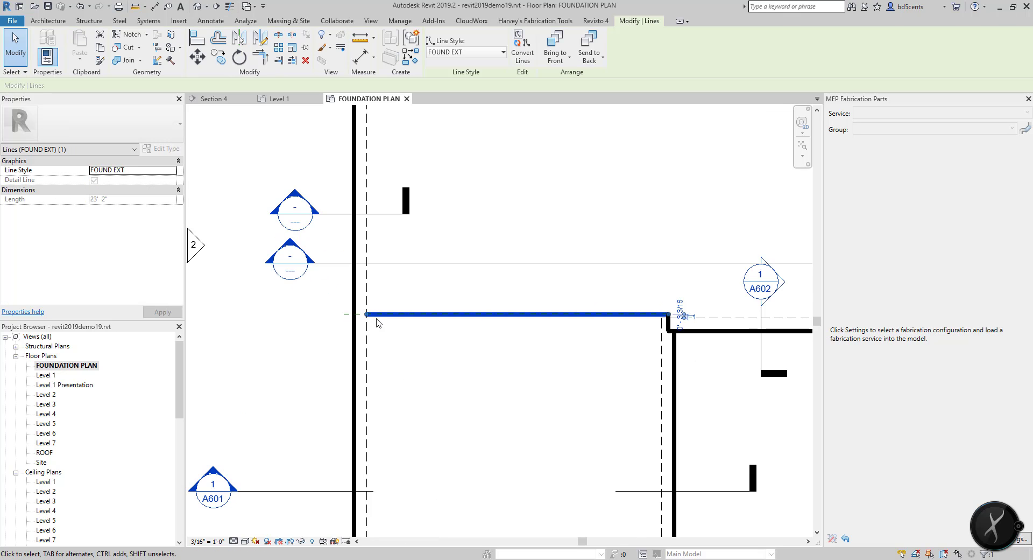
left_click_drag(367, 314, 353, 314)
scroll(405, 338, "down", 2)
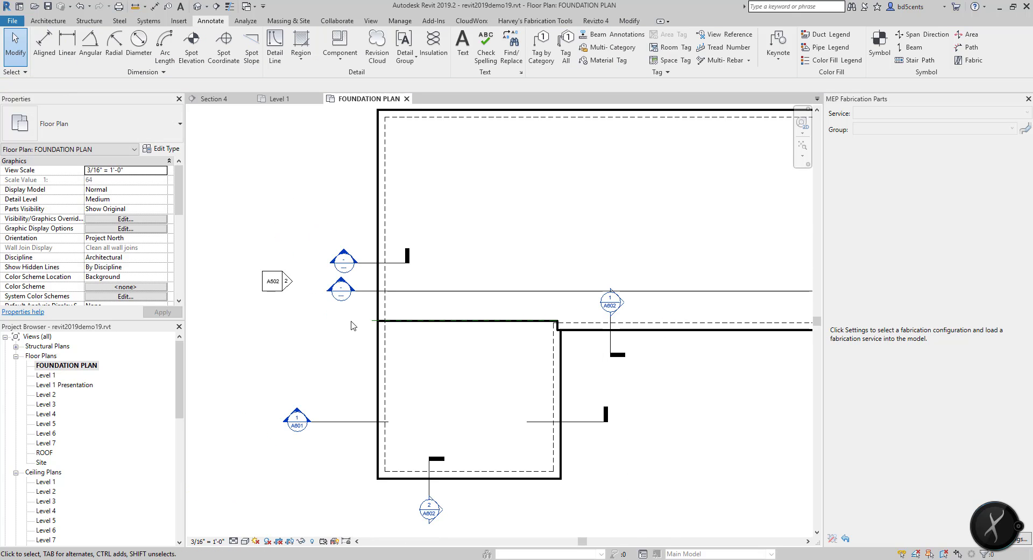
scroll(431, 364, "down", 2)
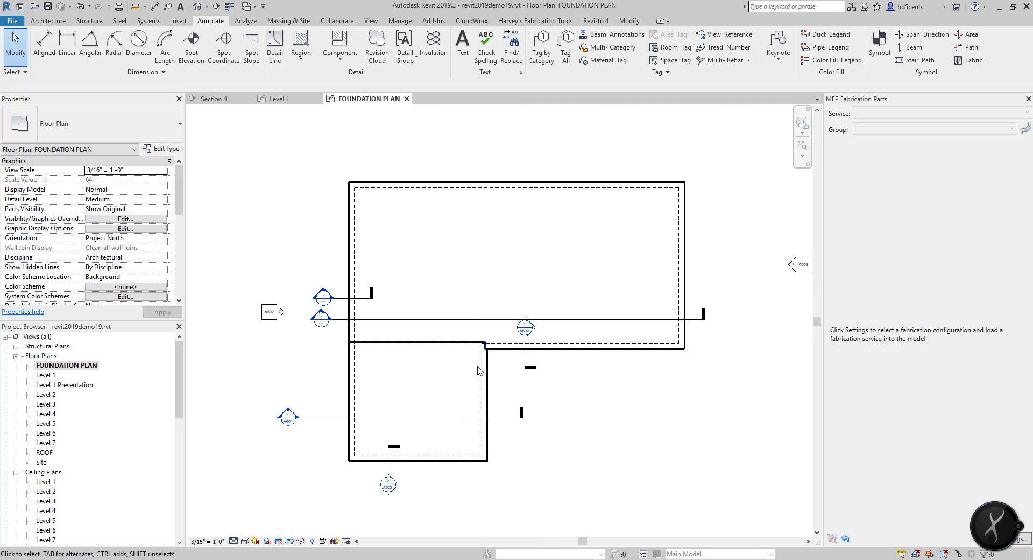
scroll(447, 358, "up", 1)
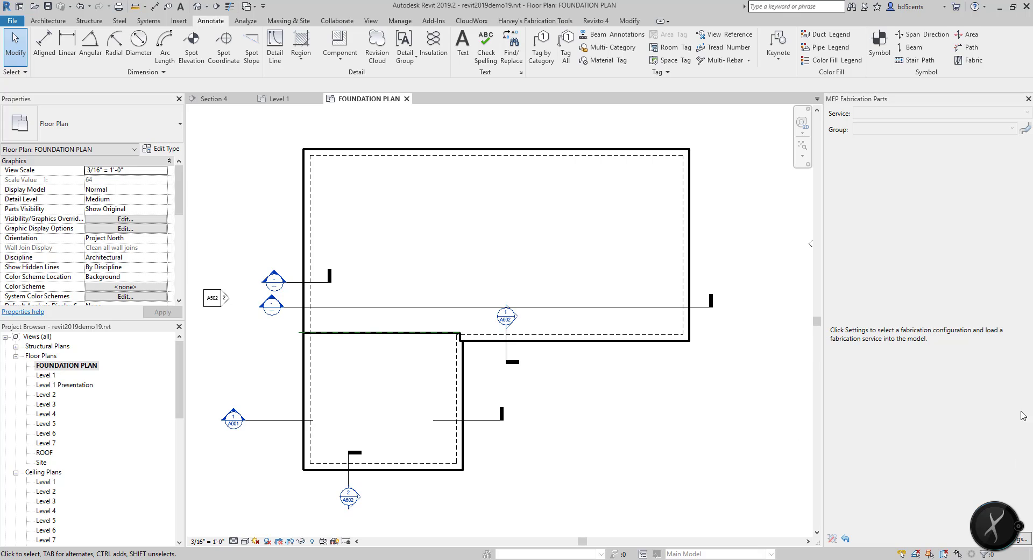
mouse_move(583, 258)
middle_mouse_down()
mouse_move(572, 278)
mouse_move(576, 260)
middle_mouse_up()
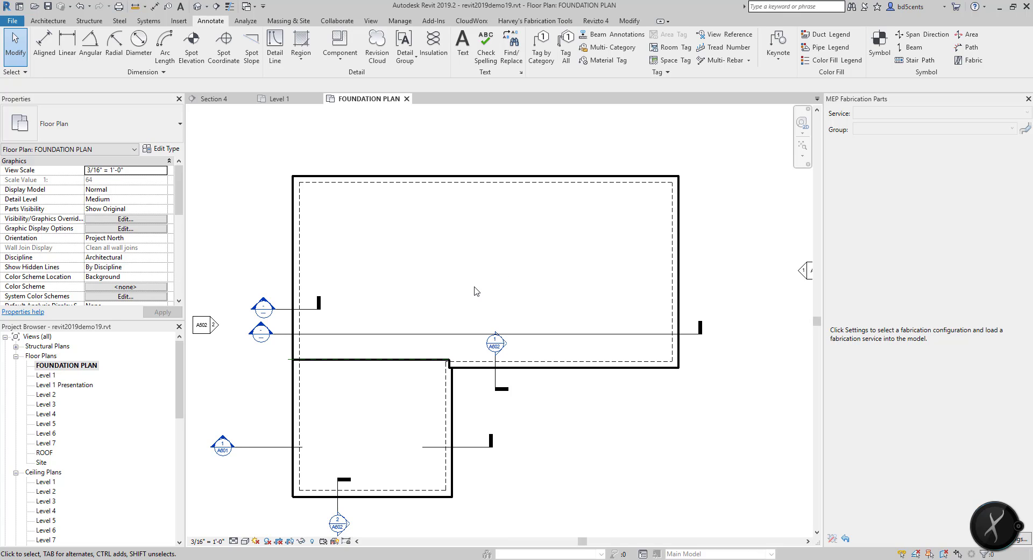
Step: Turn the Structural Foundations model category back on in the view's Visibility/Graphic Overrides and close the dialog
key("v")
key("v")
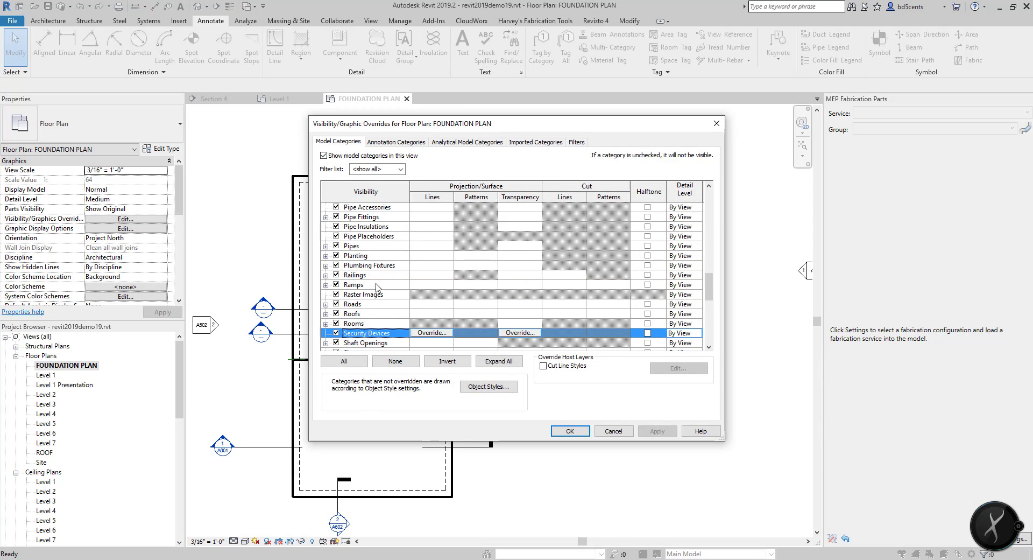
scroll(376, 286, "down", 7)
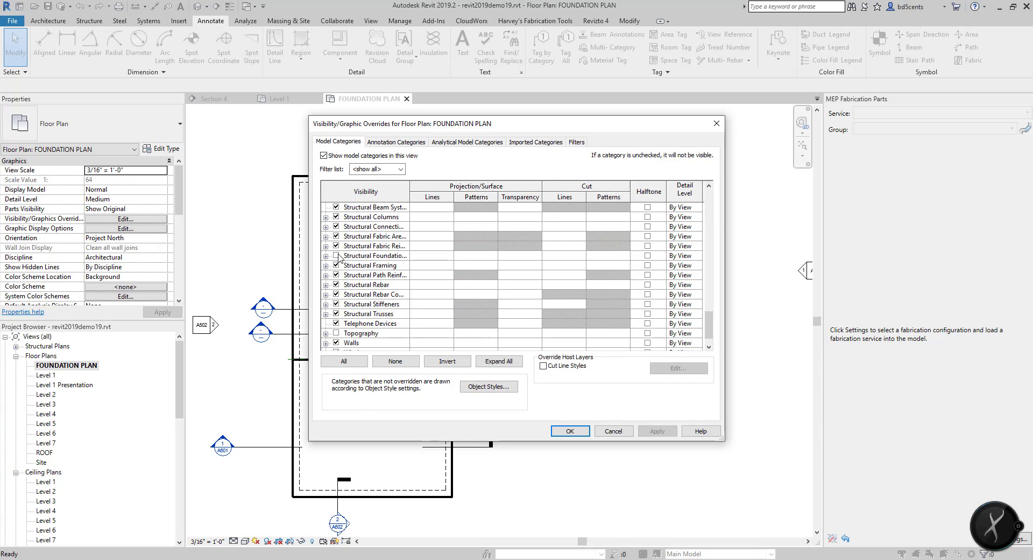
left_click(337, 255)
scroll(632, 433, "up", 1)
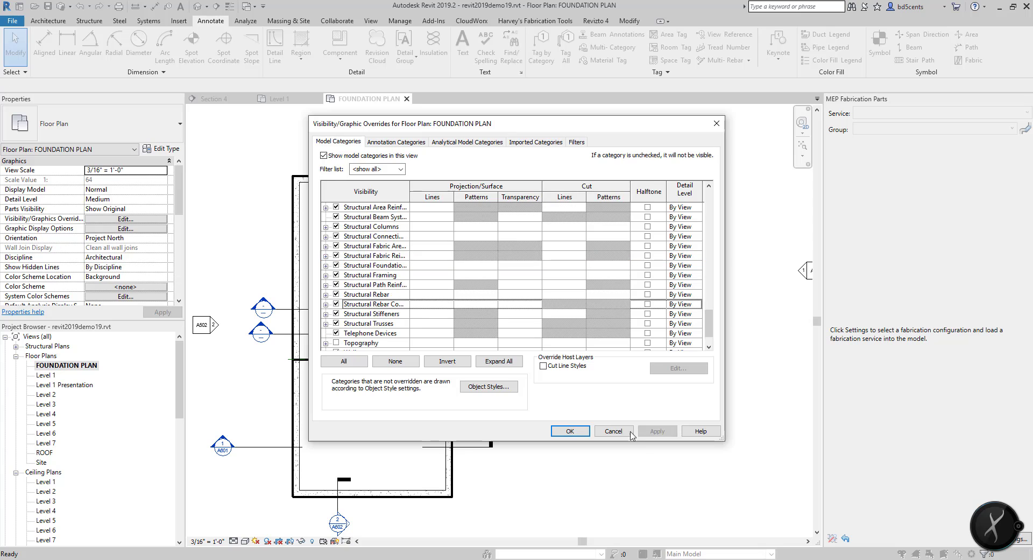
left_click(631, 432)
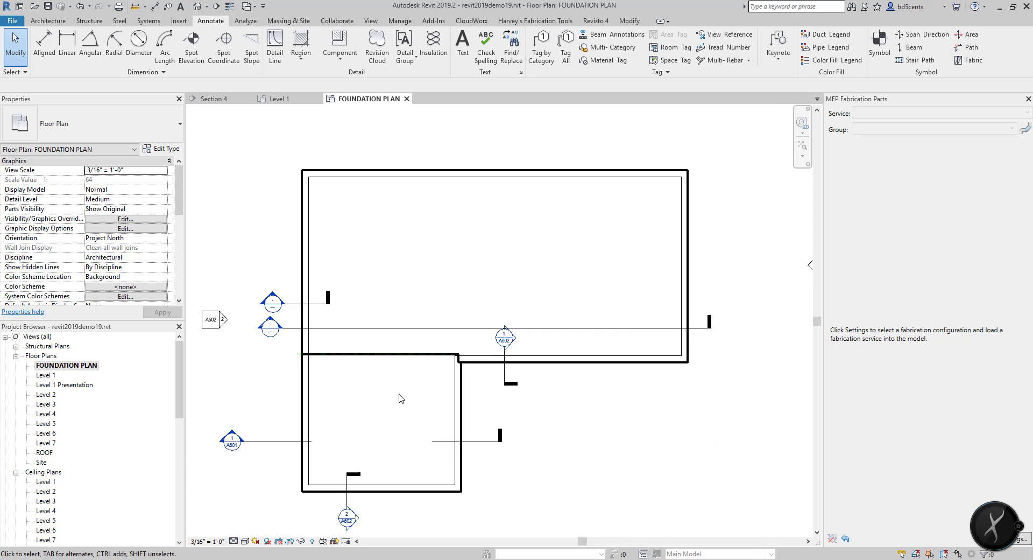
scroll(399, 398, "down", 1)
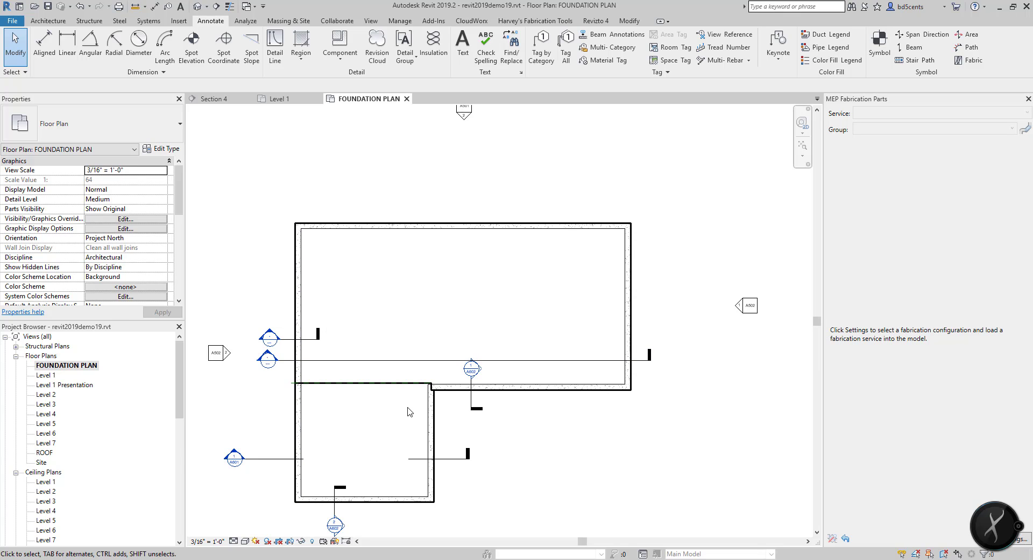
scroll(404, 413, "up", 2)
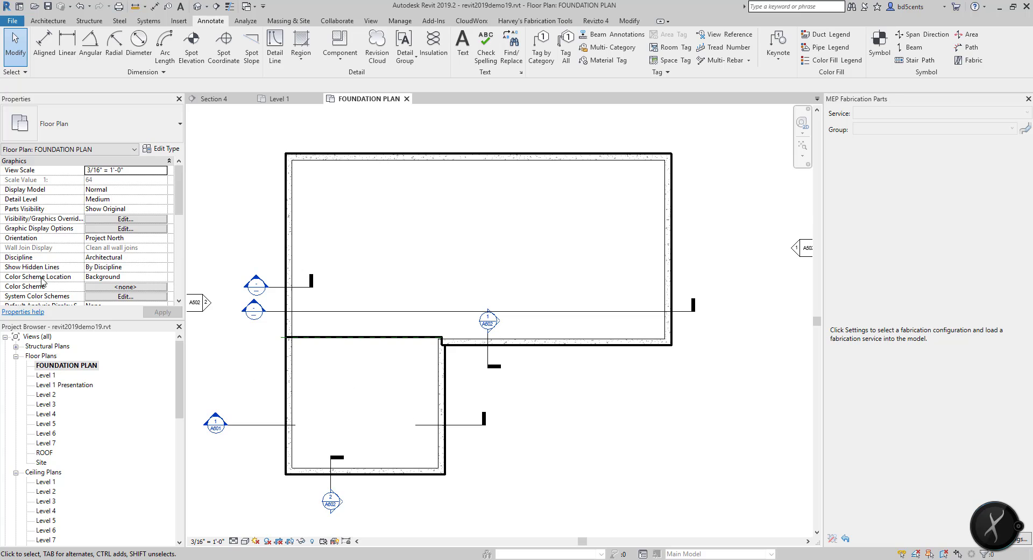
Step: Set the foundation plan's view range cut plane offset to -2' and apply it
scroll(81, 269, "down", 6)
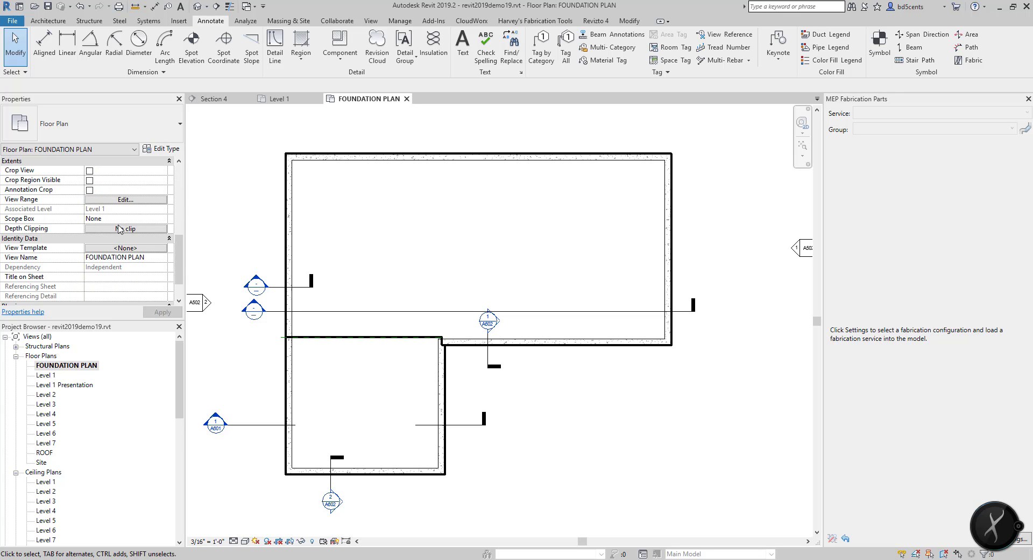
left_click(122, 200)
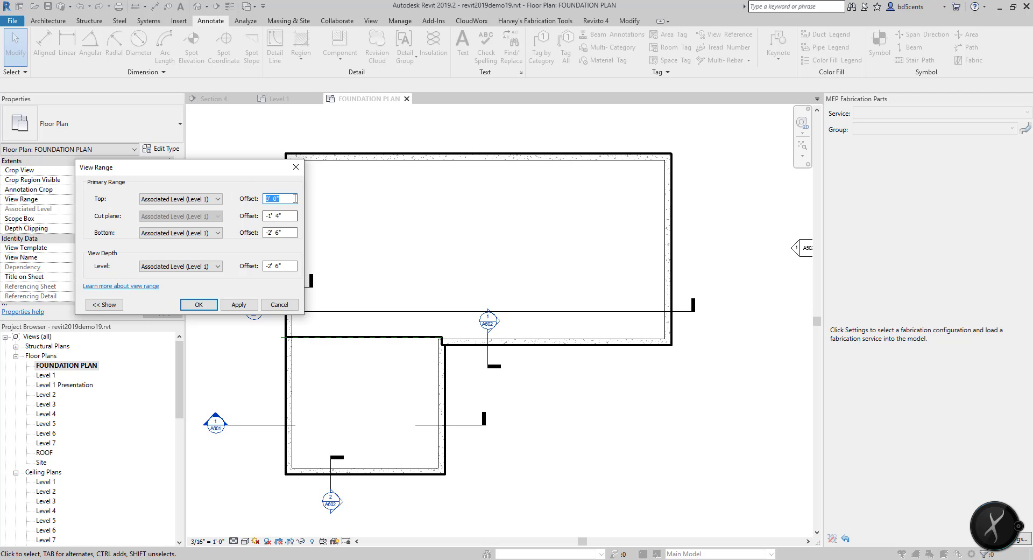
key("Tab")
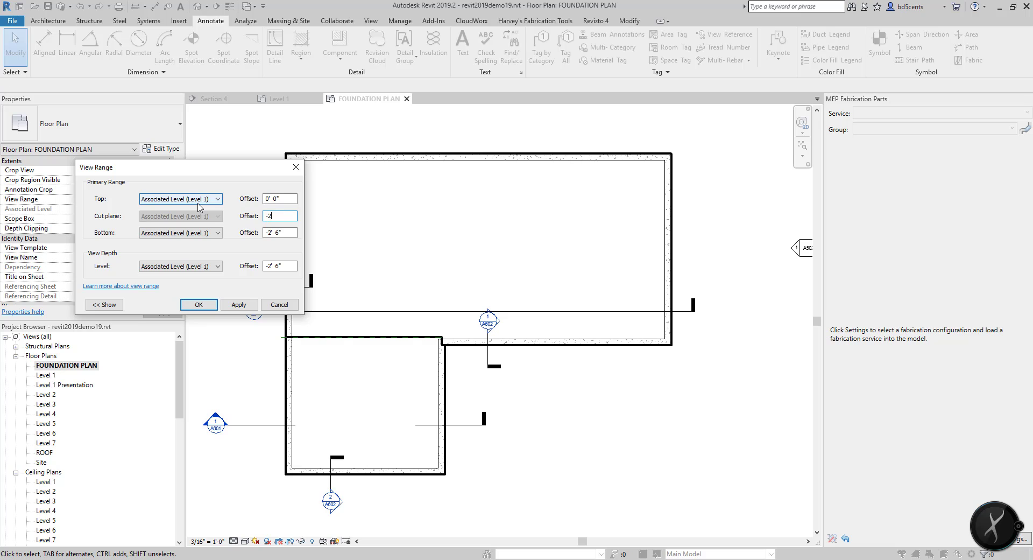
type("-2'")
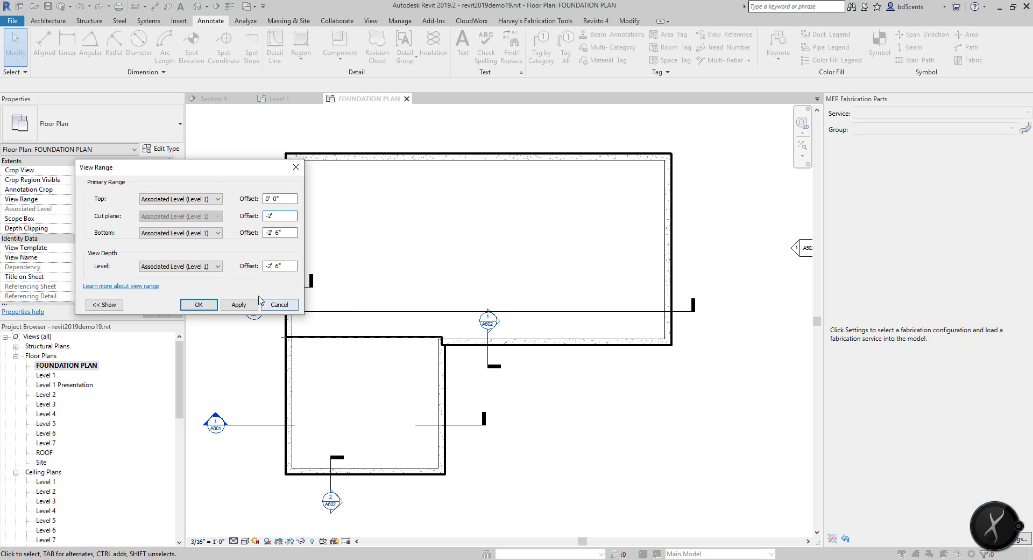
left_click(238, 305)
left_click(200, 305)
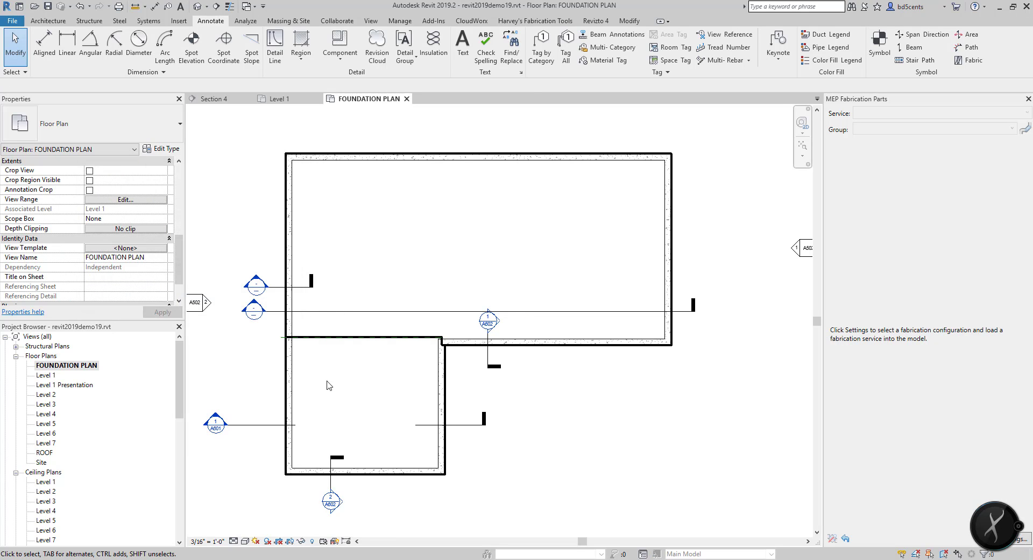
Step: Turn off the Structural Foundations model category in the view's Visibility/Graphic Overrides and apply it
scroll(336, 366, "up", 3)
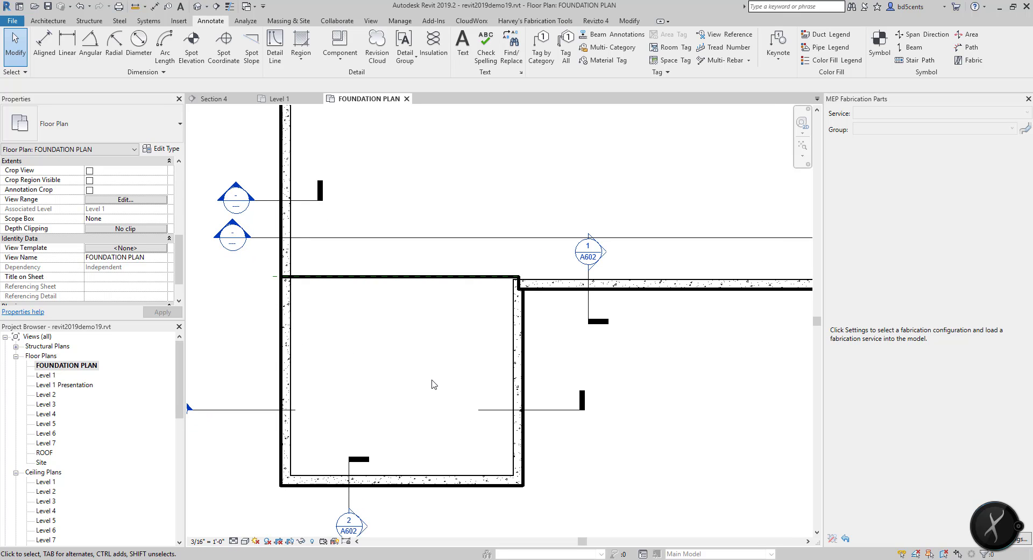
key("v")
key("g")
scroll(358, 325, "down", 5)
left_click(365, 331)
scroll(356, 334, "down", 2)
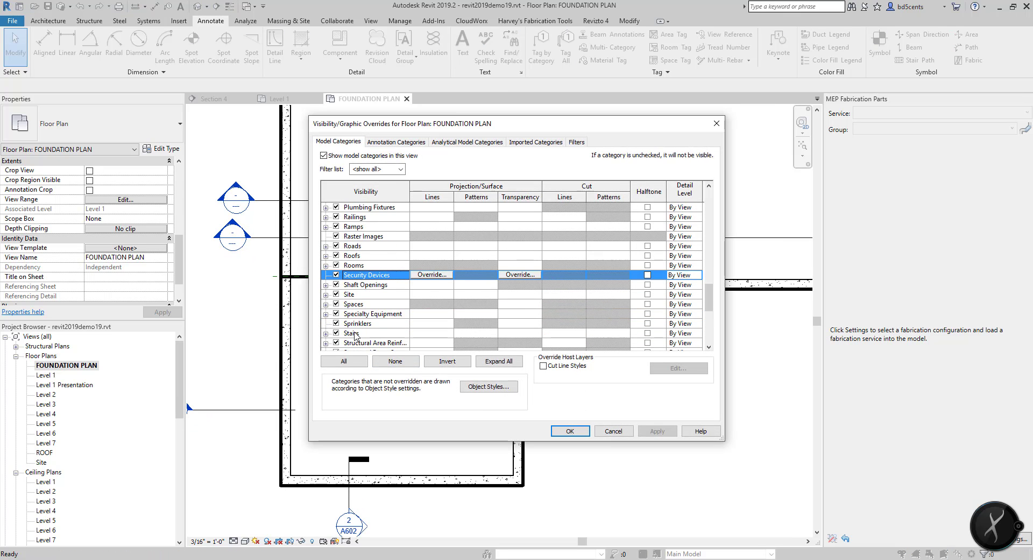
scroll(354, 334, "down", 2)
scroll(358, 332, "down", 3)
left_click(355, 332)
scroll(339, 331, "down", 1)
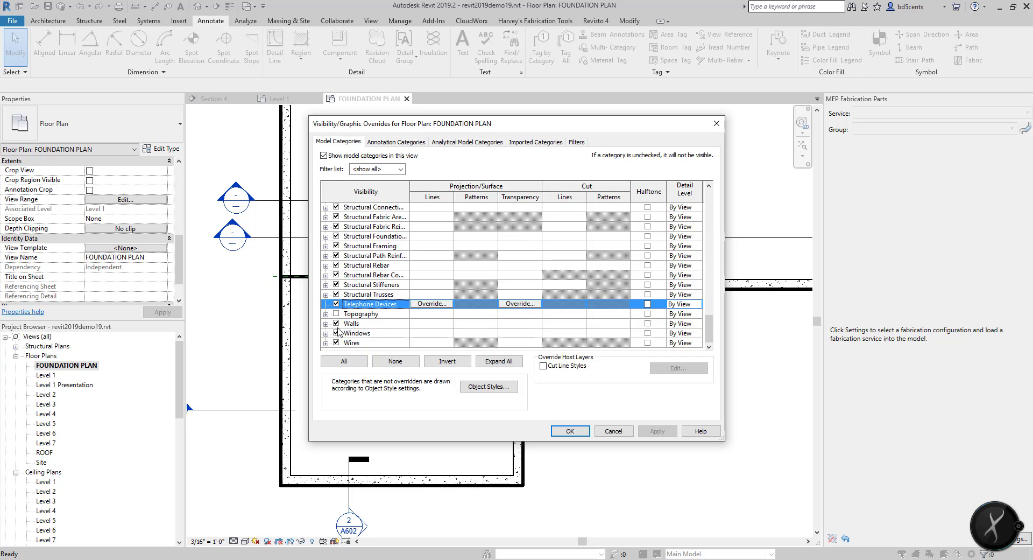
left_click(336, 246)
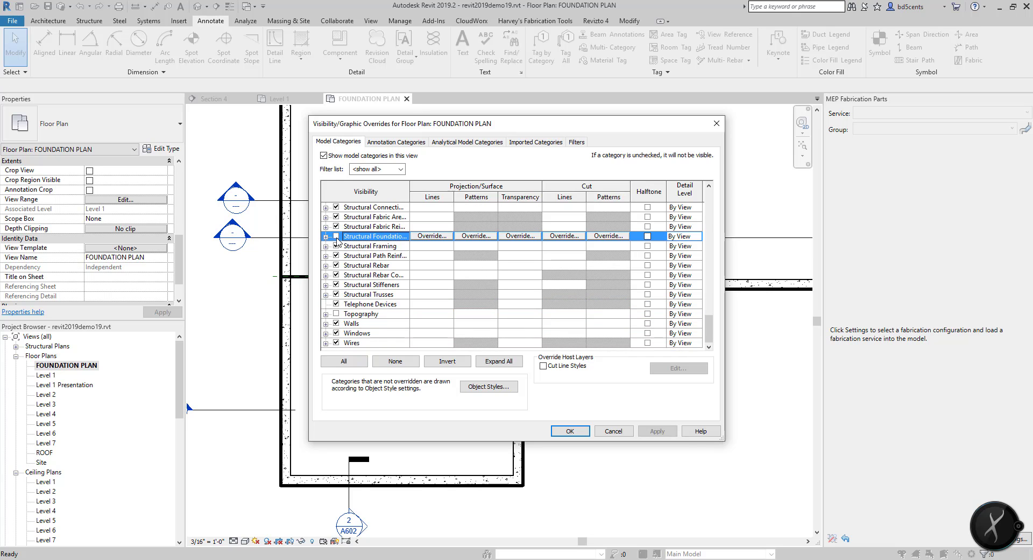
left_click(657, 430)
left_click(570, 430)
Step: Set the foundation plan's view range cut plane offset to 1', adjust the top offset, and apply the range
scroll(482, 372, "up", 1)
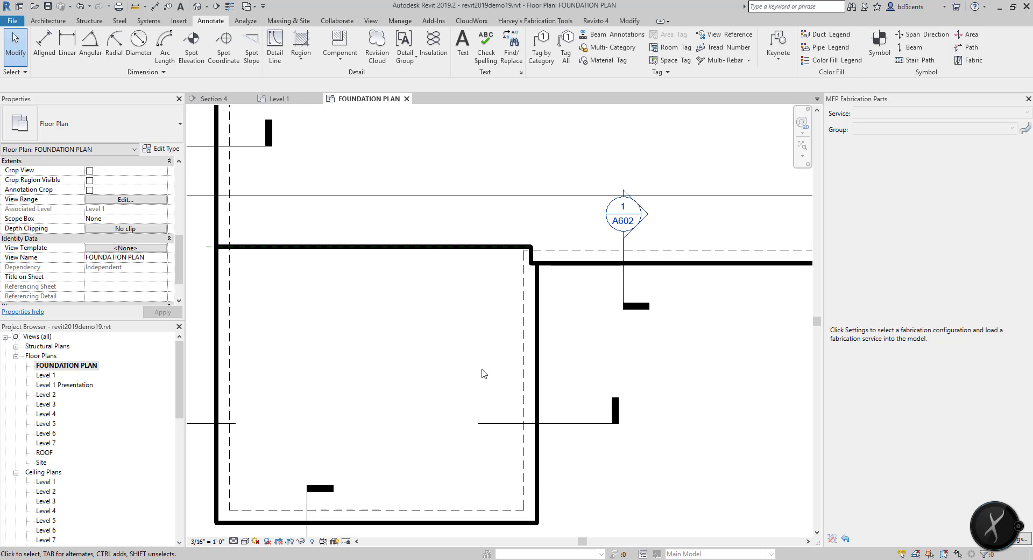
scroll(530, 355, "down", 1)
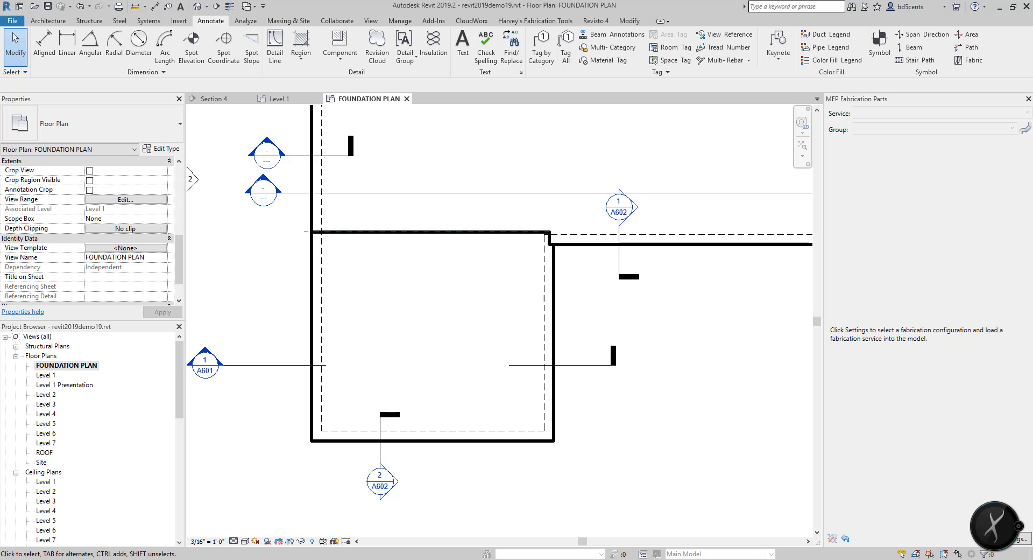
scroll(678, 347, "down", 1)
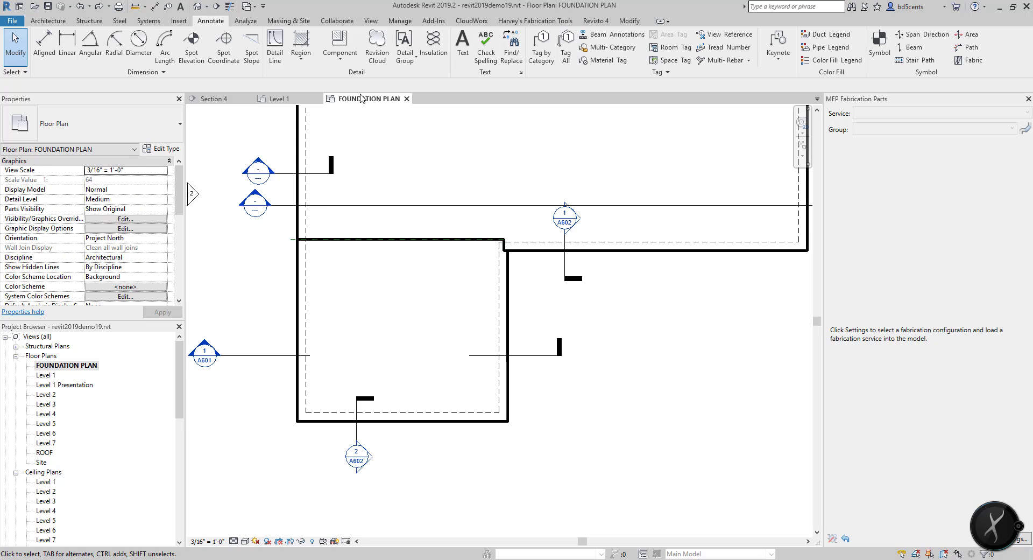
scroll(246, 267, "down", 2)
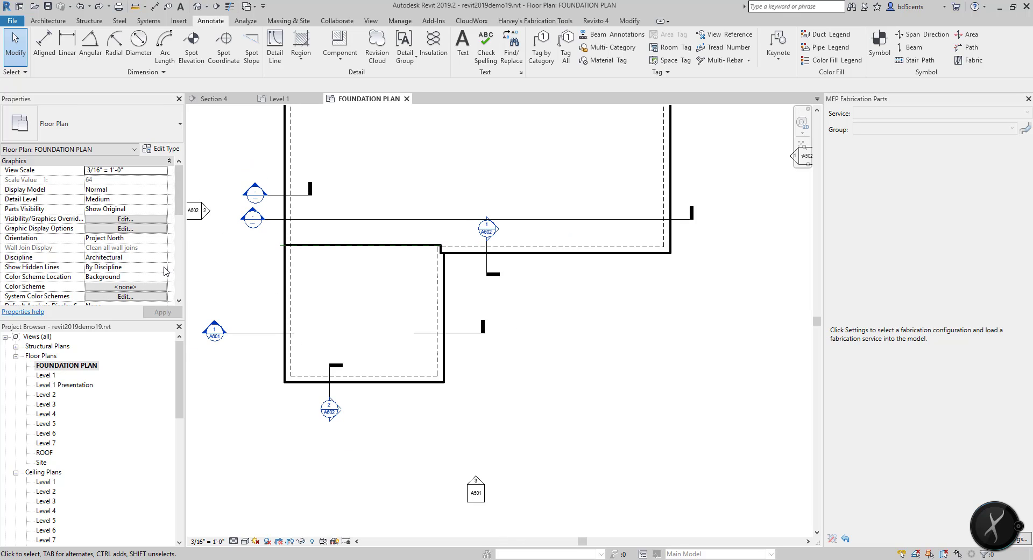
scroll(166, 270, "down", 6)
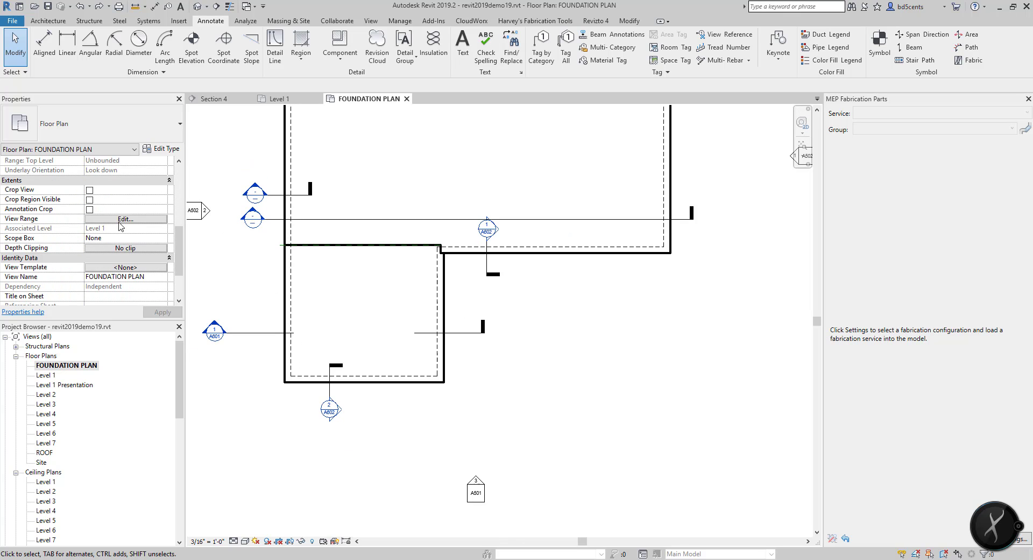
left_click(120, 226)
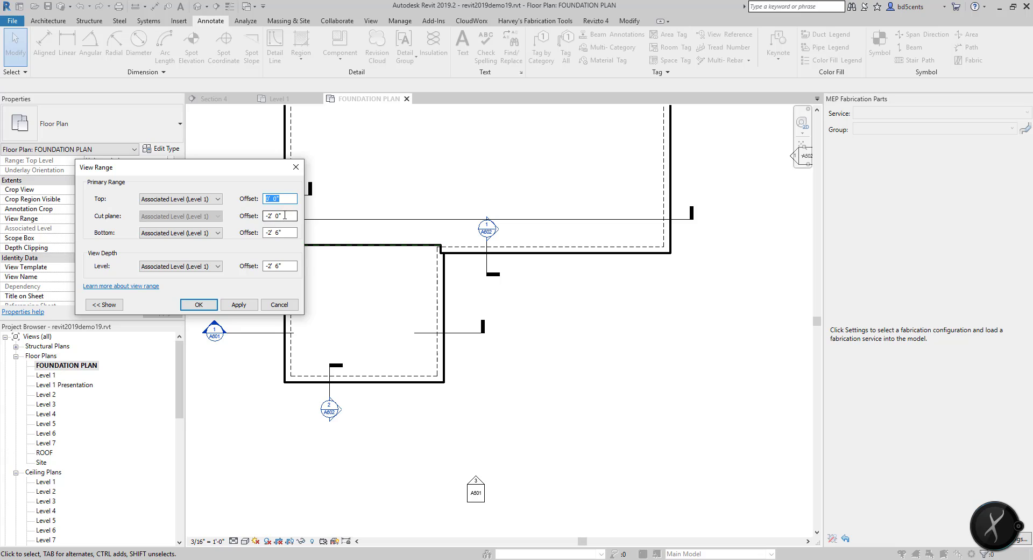
key("Tab")
type("1'")
left_click(287, 198)
left_click(238, 304)
left_click(198, 305)
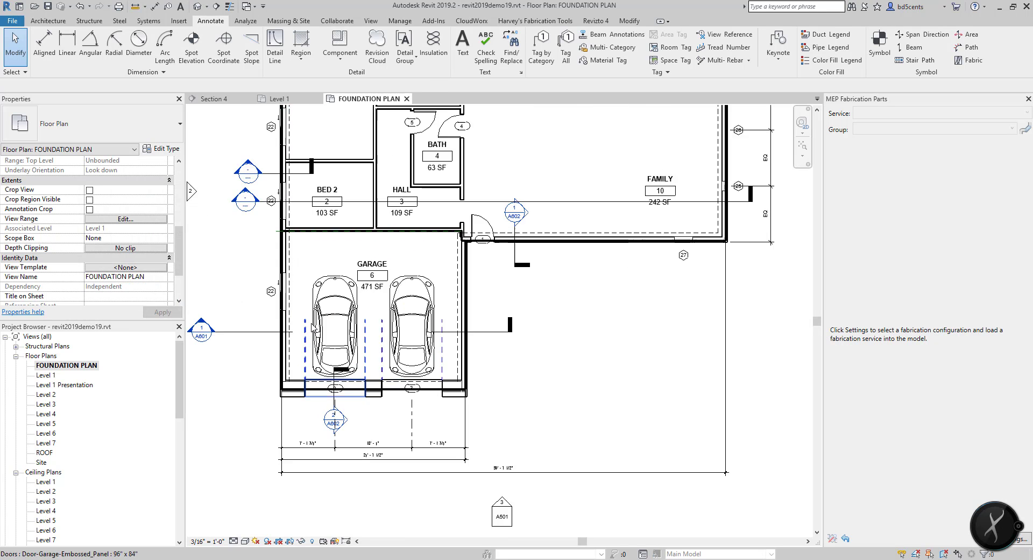
Step: Examine the house and garage walls, garage door openings and piers against the foundation lines in the plan
scroll(356, 292, "up", 5)
scroll(356, 292, "down", 3)
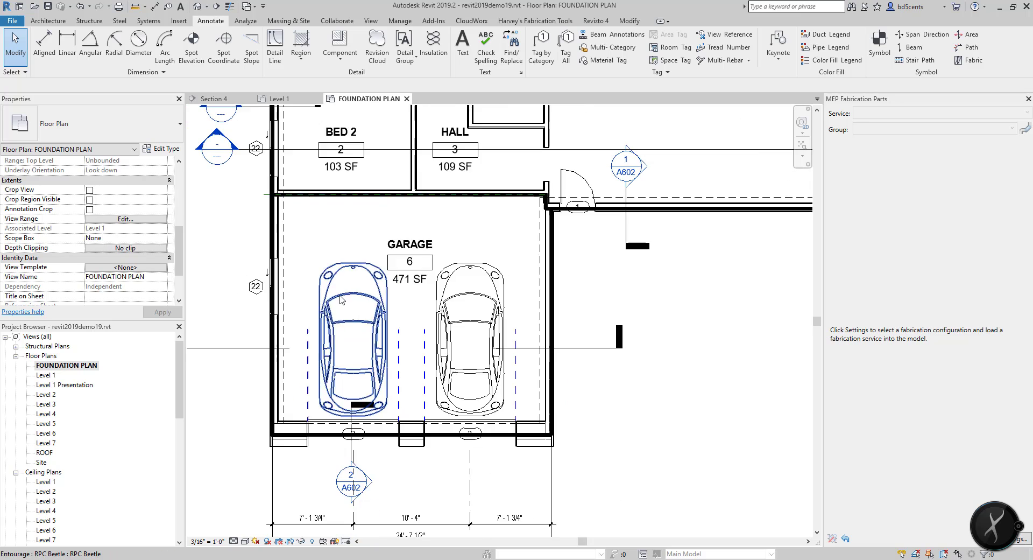
scroll(315, 409, "up", 2)
scroll(315, 409, "down", 2)
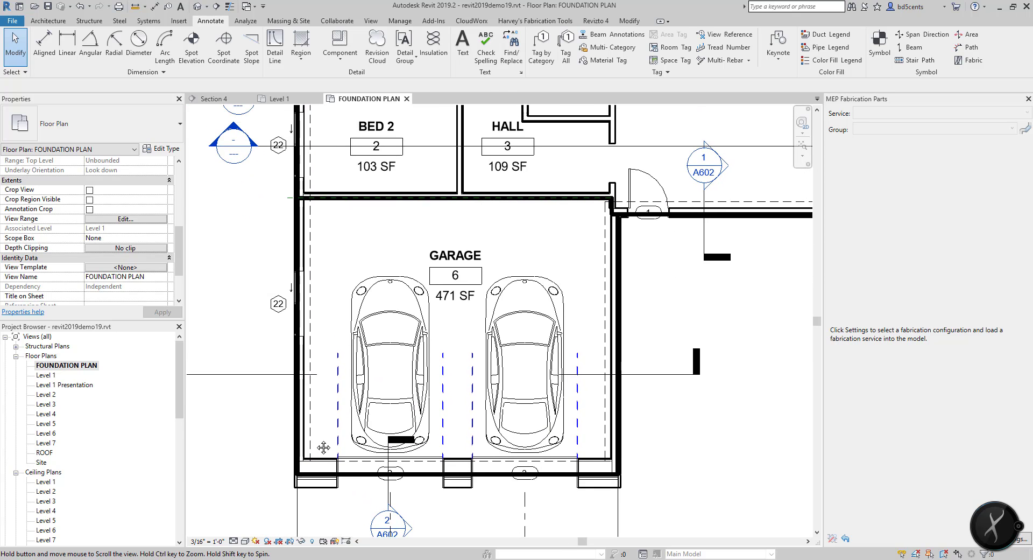
scroll(422, 464, "down", 2)
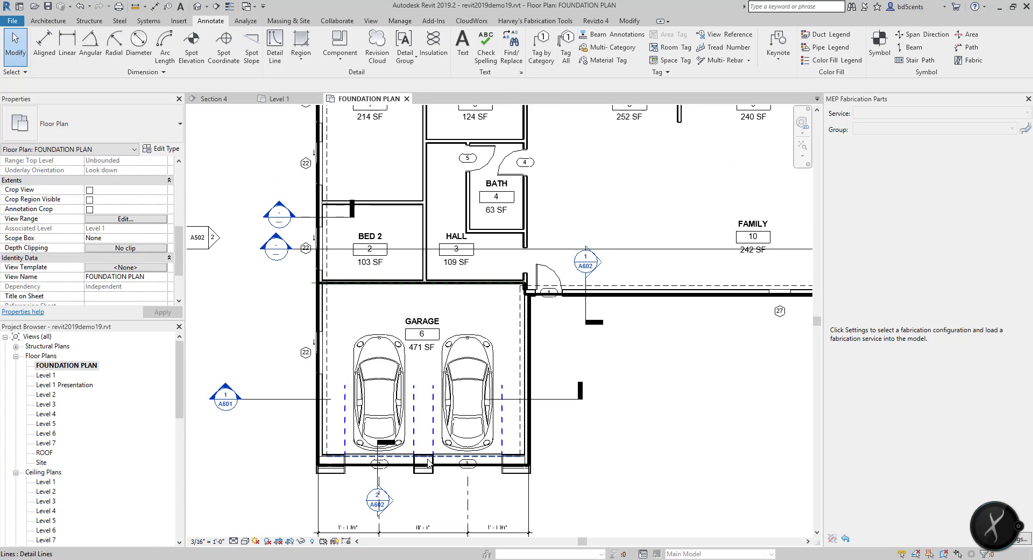
scroll(501, 345, "up", 2)
scroll(420, 280, "down", 3)
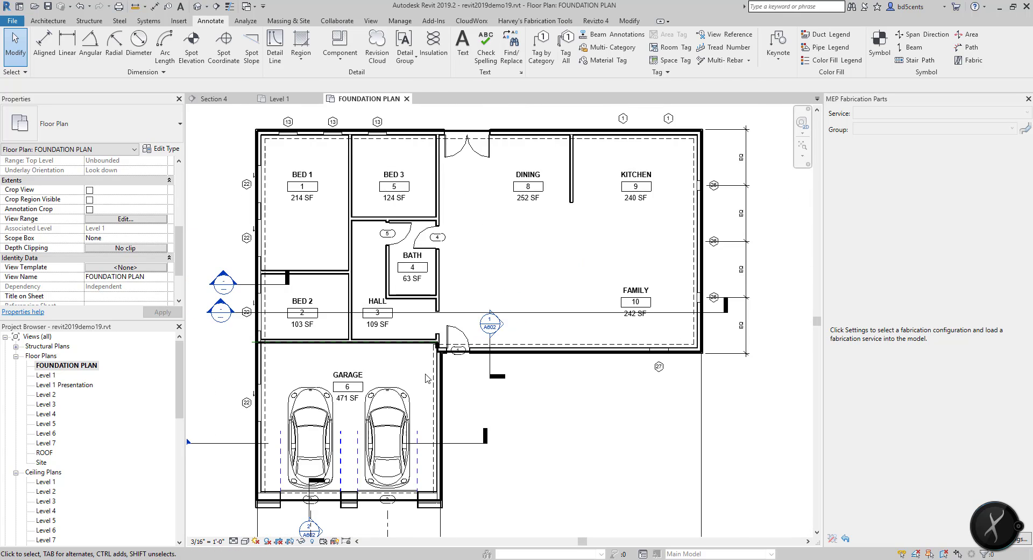
scroll(329, 216, "down", 1)
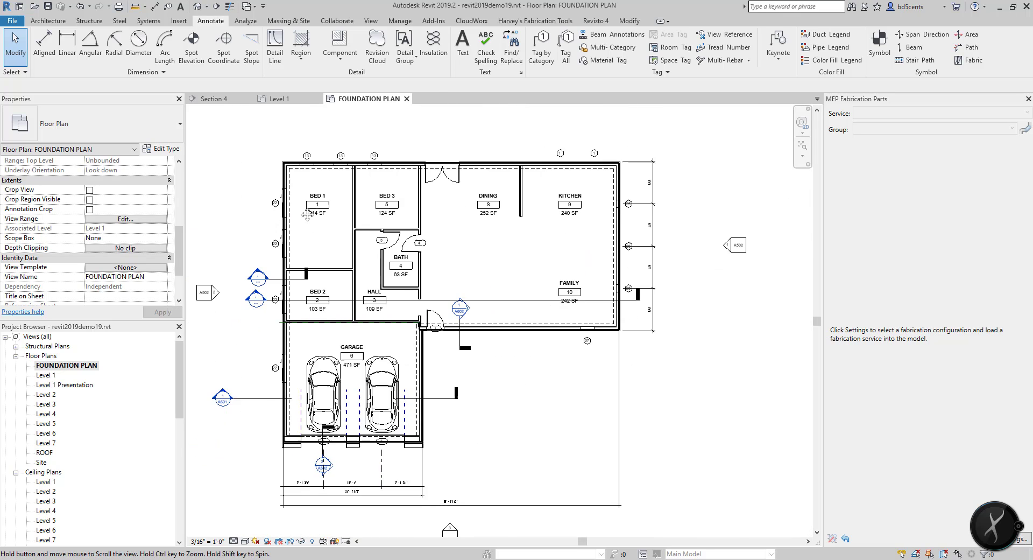
scroll(329, 215, "up", 2)
scroll(341, 268, "up", 1)
scroll(341, 268, "down", 2)
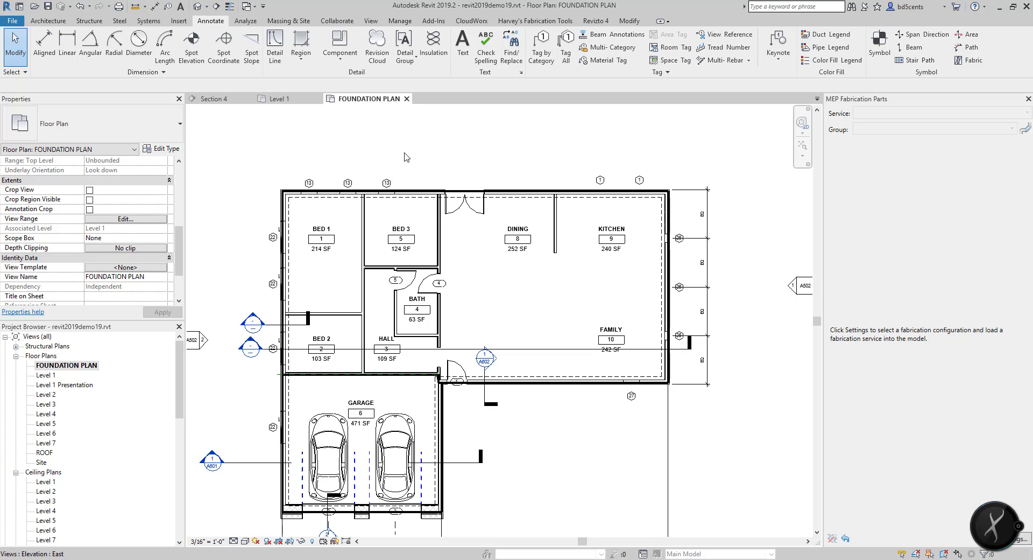
Step: Draw a FOUND EXT detail line along the inner face of the left wall, from Bed 1's upper corner to the garage's lower-left inner corner
key("d")
key("l")
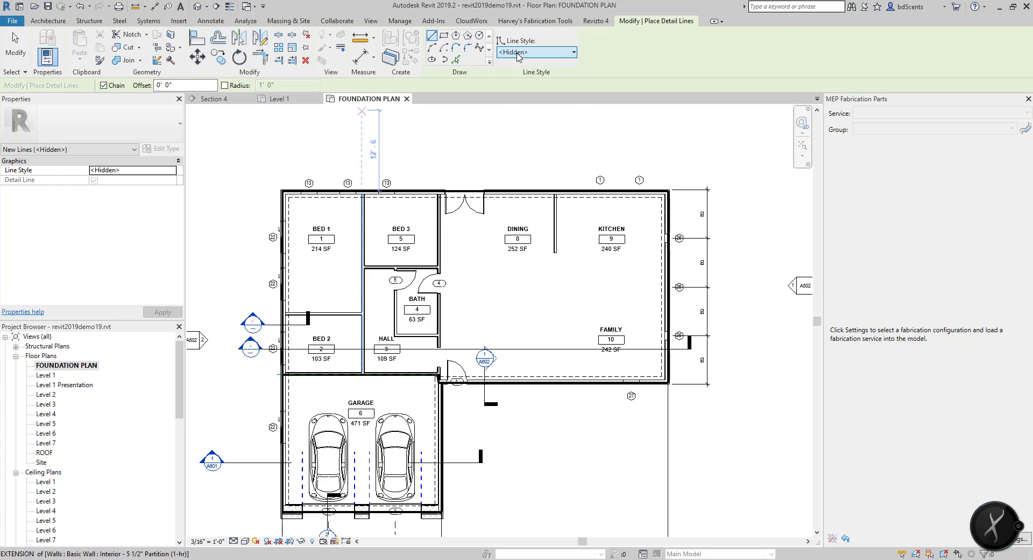
left_click(518, 53)
left_click(517, 120)
scroll(291, 185, "up", 5)
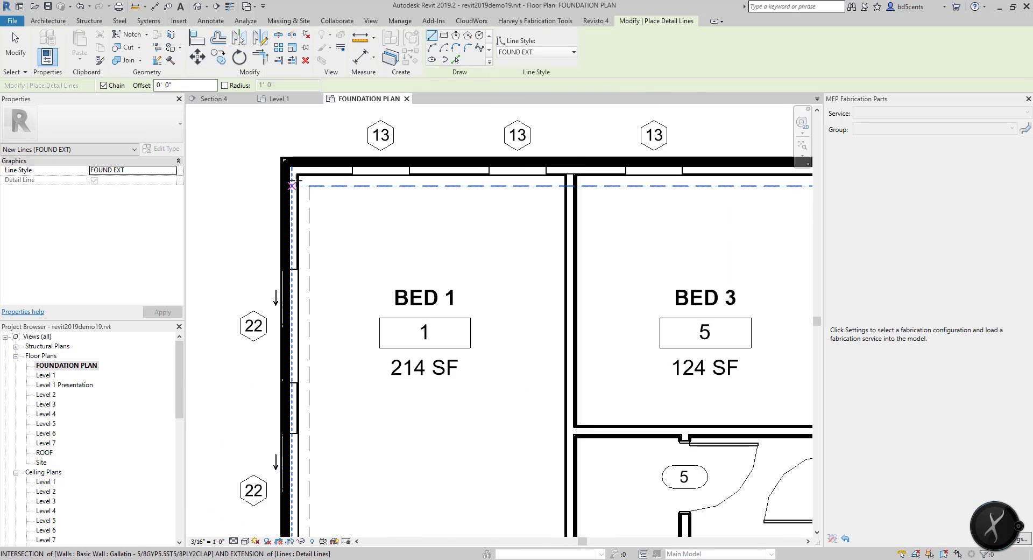
left_click(291, 185)
scroll(291, 185, "down", 5)
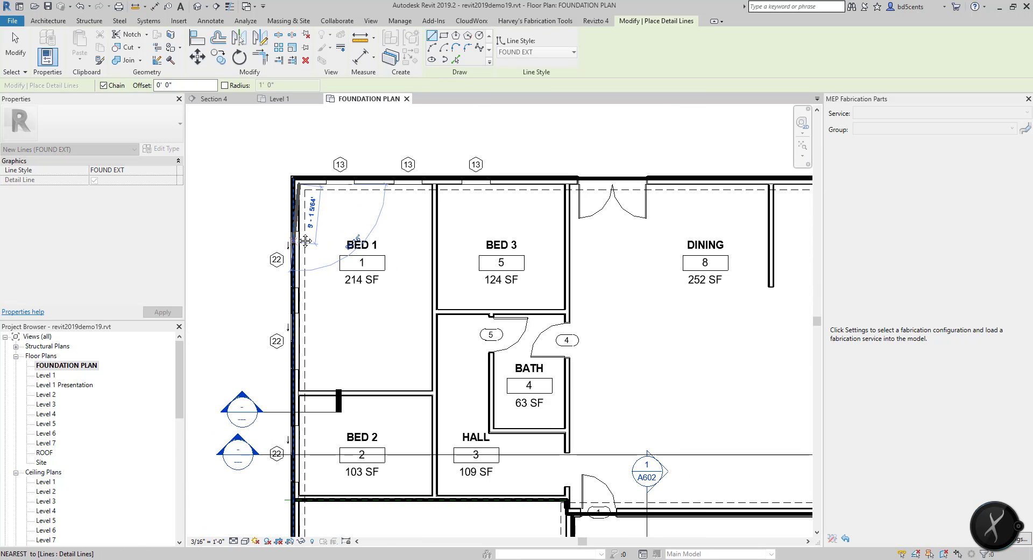
middle_click_drag(305, 240, 314, 194)
scroll(313, 197, "down", 2)
middle_click_drag(302, 376, 311, 256)
middle_click_drag(310, 435, 310, 365)
scroll(311, 364, "up", 6)
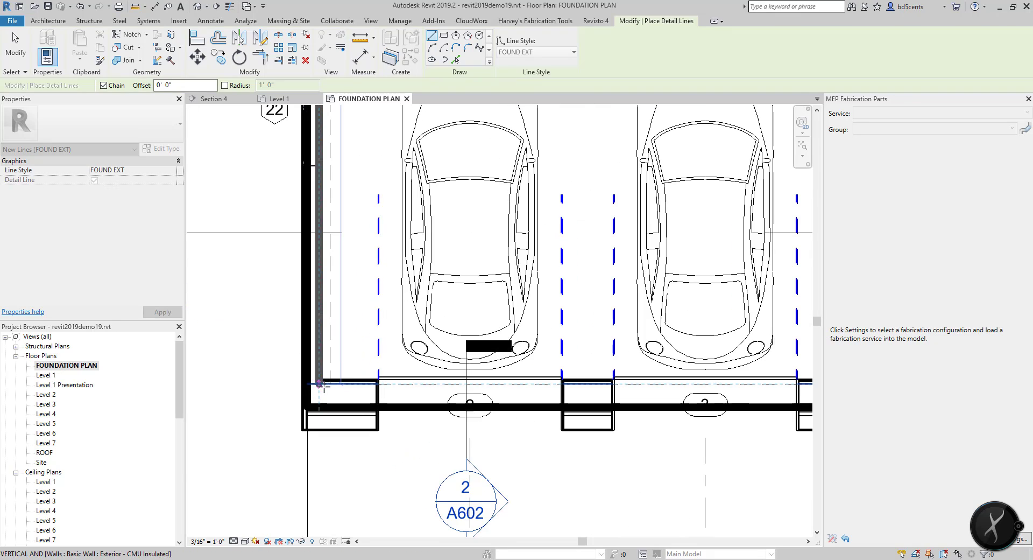
left_click(320, 382)
Step: Continue the FOUND EXT line along the left garage pier to the door opening and close it down to the outer foundation line
left_click(377, 380)
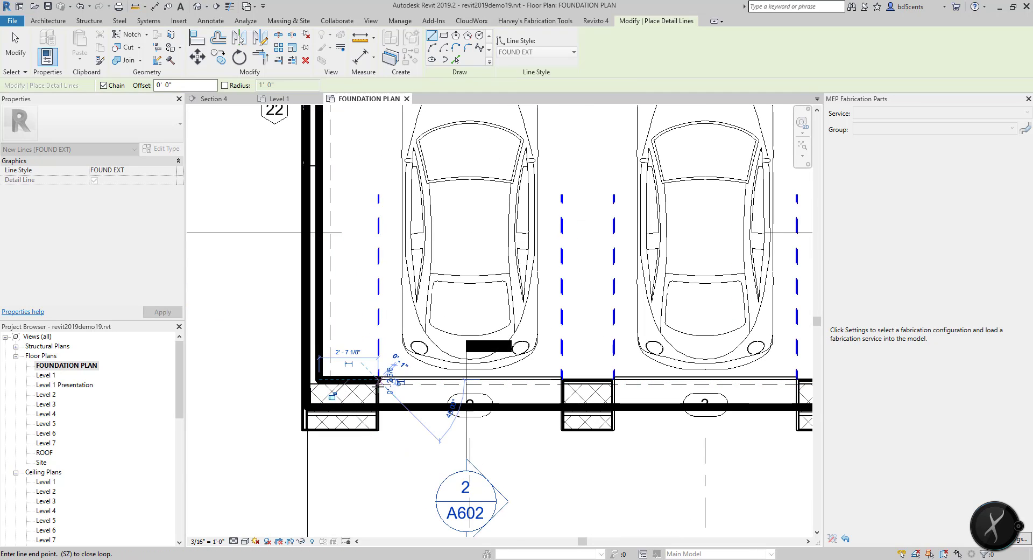
key("Escape")
scroll(378, 382, "up", 3)
scroll(360, 392, "down", 2)
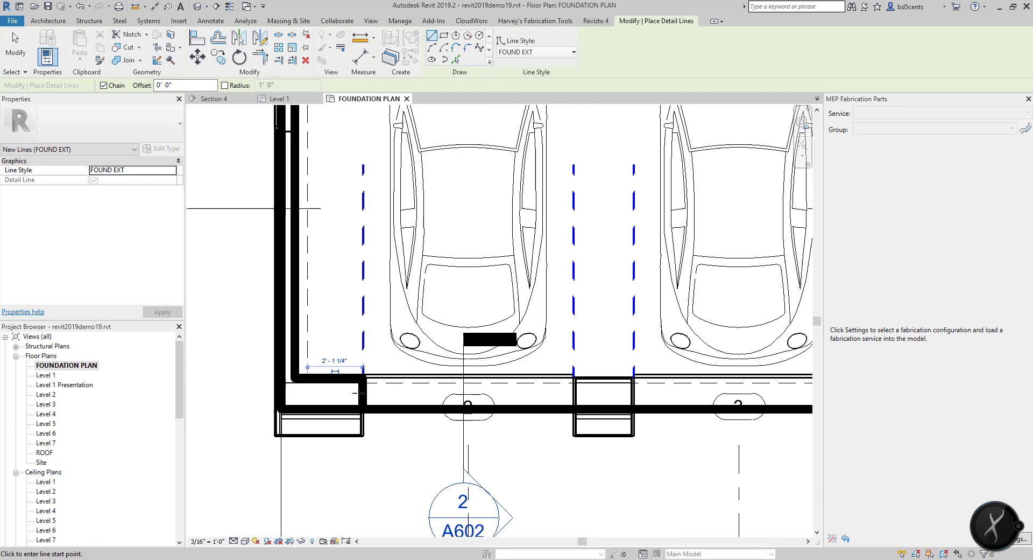
Step: Outline the middle garage pier with FOUND EXT lines starting and ending on the outer foundation line
scroll(355, 393, "down", 1)
left_click(545, 407)
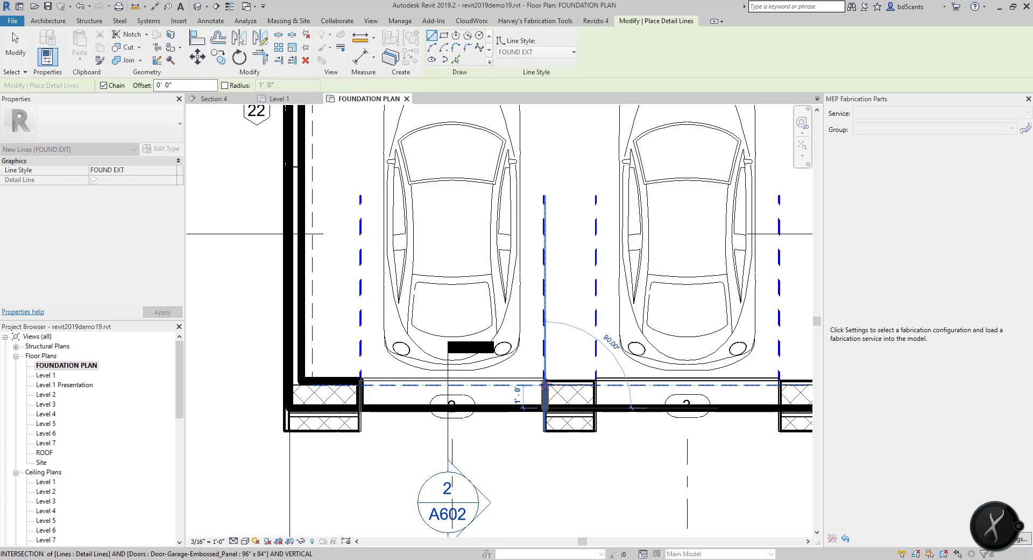
left_click(544, 382)
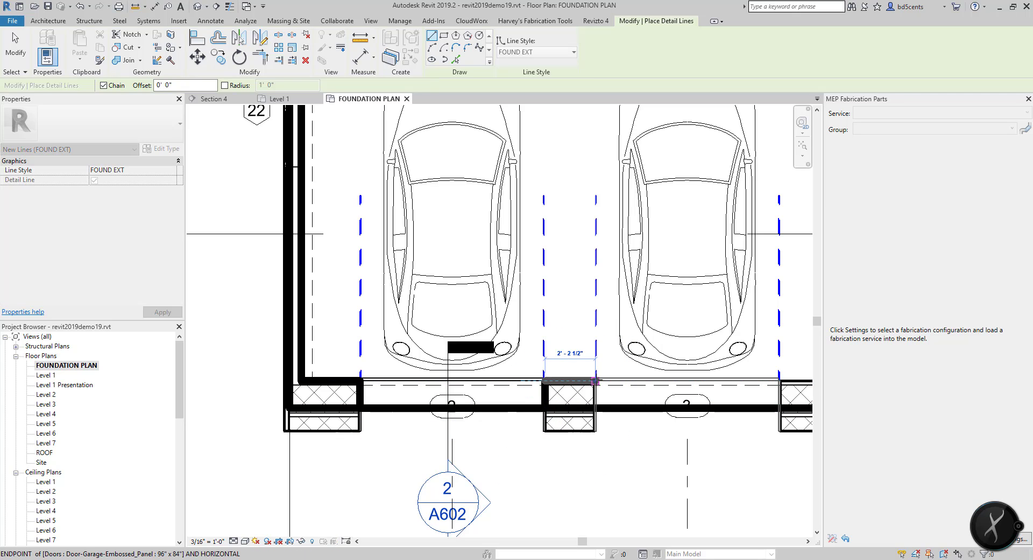
left_click(596, 381)
middle_click_drag(636, 382, 360, 339)
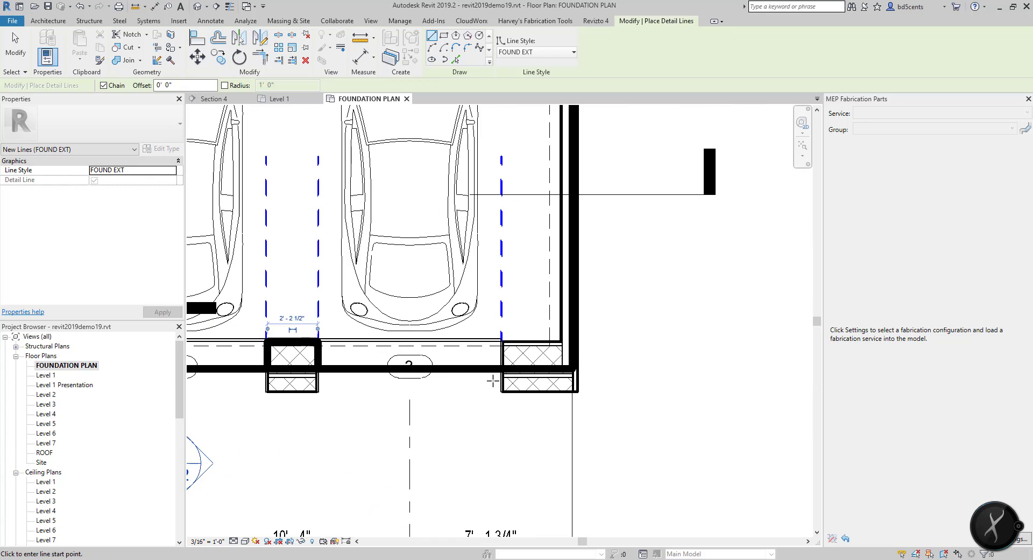
Step: Outline the right garage pier with FOUND EXT lines and continue up the garage's right inner wall to the jog near the hall
left_click(502, 341)
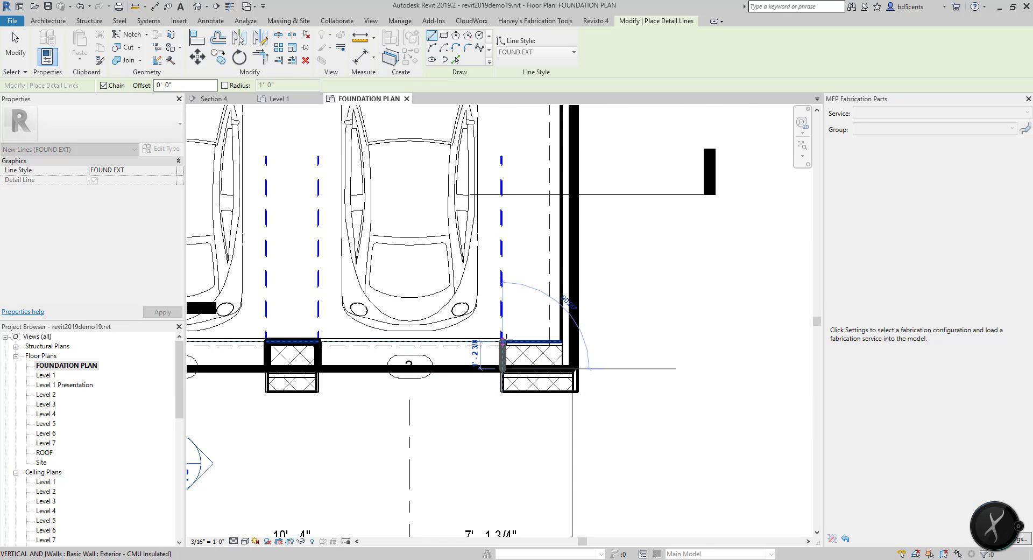
left_click(561, 341)
scroll(587, 387, "down", 2)
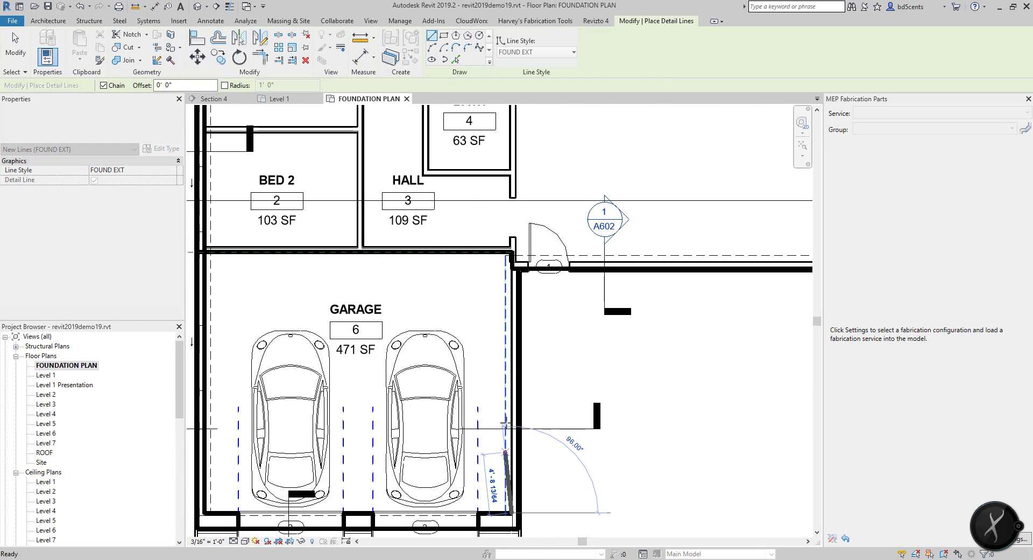
scroll(515, 282, "up", 4)
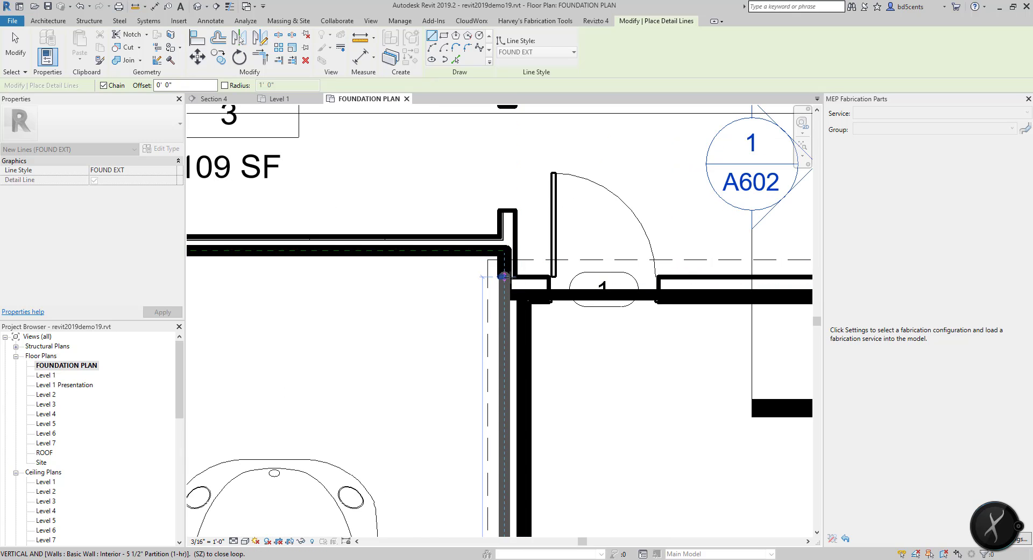
left_click(504, 276)
Step: Continue the FOUND EXT line from the garage jog to the entry door's left jamb and close it down to the outer foundation line
scroll(609, 276, "down", 4)
middle_click_drag(609, 276, 223, 261)
scroll(574, 265, "down", 2)
middle_click_drag(581, 267, 703, 272)
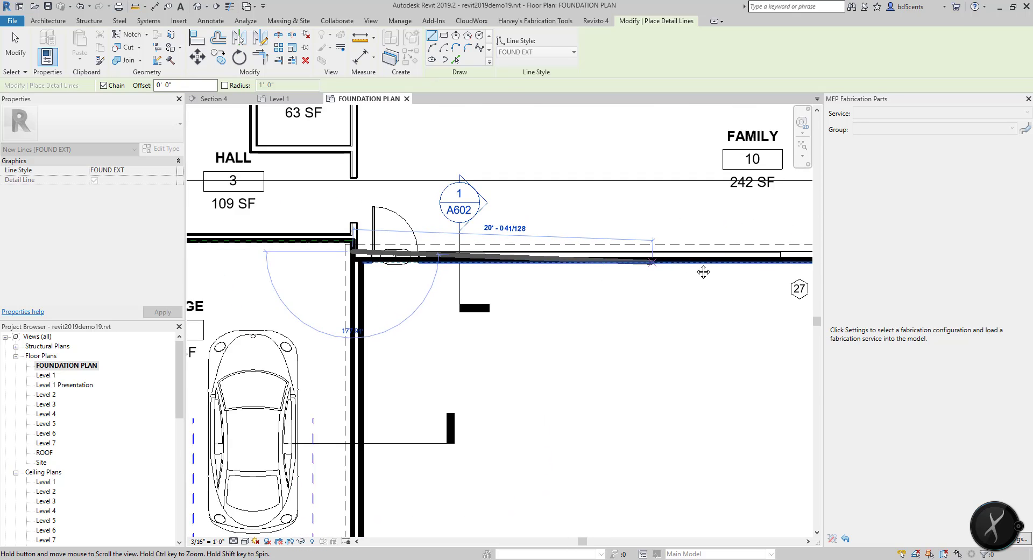
scroll(307, 250, "up", 4)
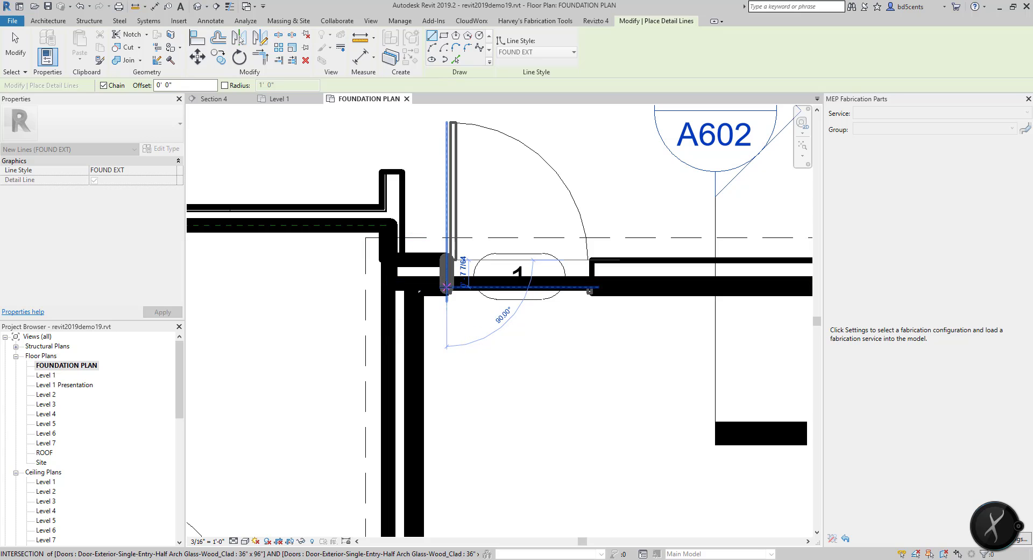
Step: Draw FOUND EXT lines closing the entry door's right jamb and running along the Family room's lower inner wall to the lower-right corner
left_click(591, 260)
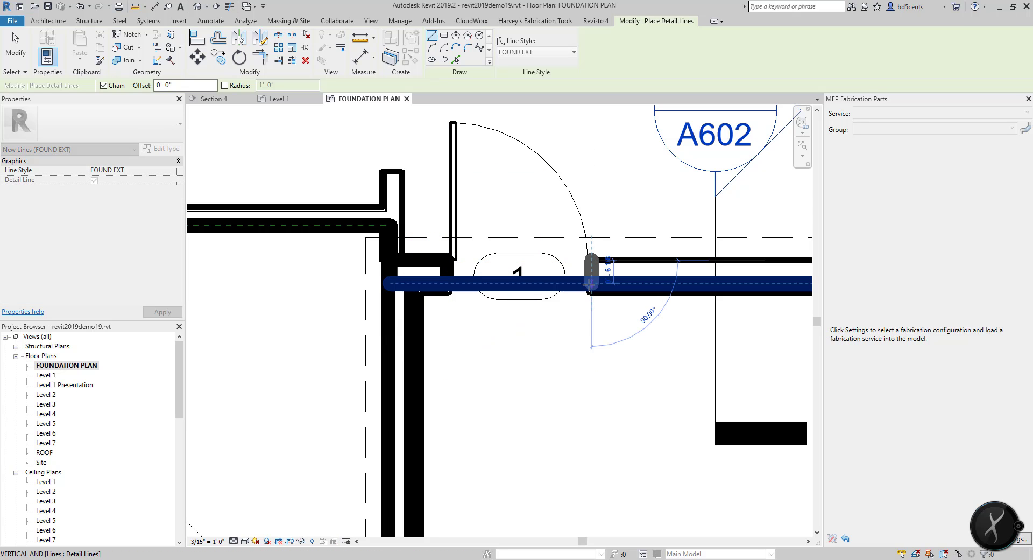
scroll(592, 269, "down", 3)
middle_click_drag(697, 239, 205, 269)
scroll(533, 232, "up", 2)
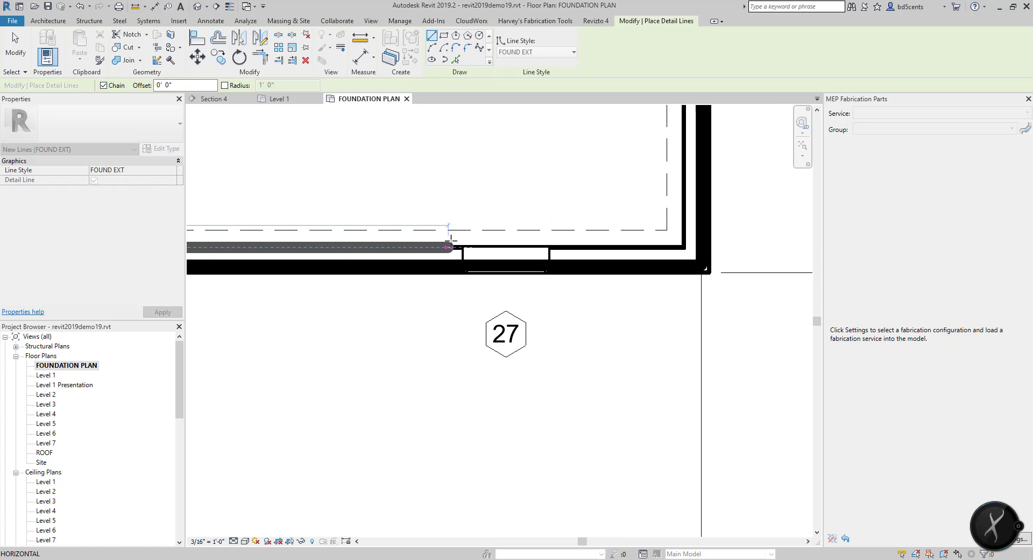
left_click(686, 247)
Step: Continue the FOUND EXT line up the right wall's inner face to the Kitchen's upper-right inner corner
scroll(645, 305, "down", 2)
middle_click_drag(649, 304, 576, 476)
scroll(576, 474, "down", 2)
middle_click_drag(575, 184, 566, 340)
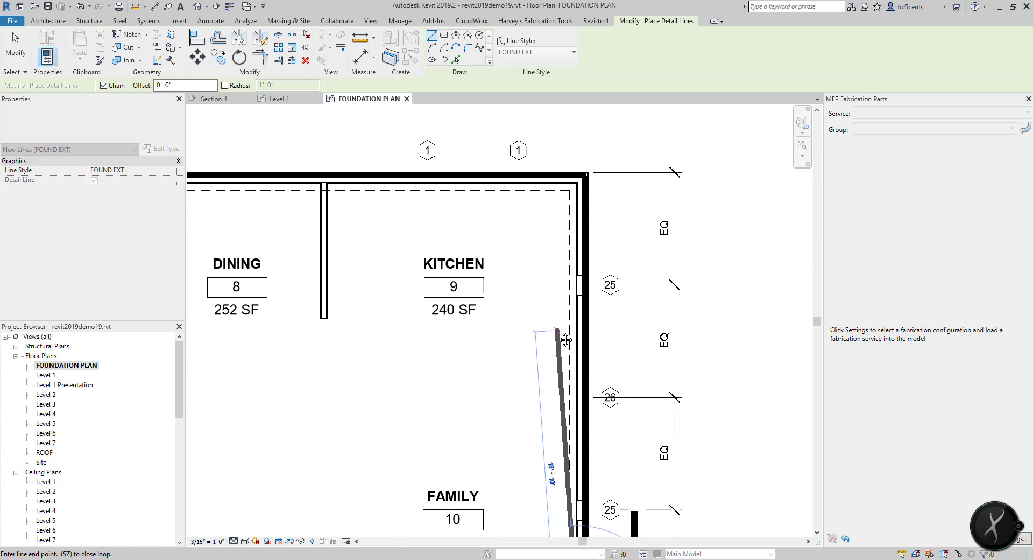
scroll(560, 185, "up", 2)
left_click(585, 183)
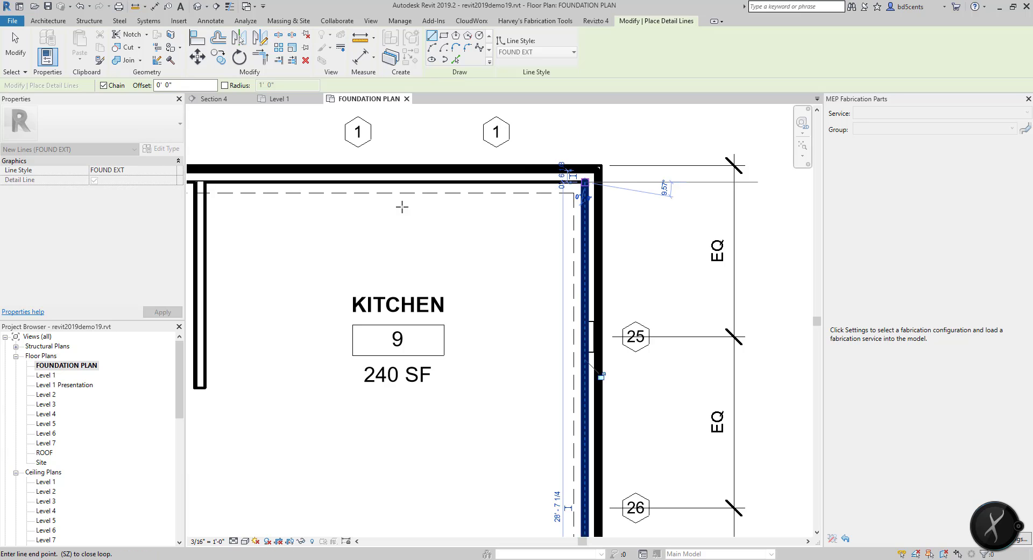
Step: Continue the FOUND EXT line along the upper wall's inner face to the Dining double door's right jamb and close it up to the outer line
scroll(402, 207, "down", 3)
middle_click_drag(402, 206, 698, 245)
middle_click_drag(478, 232, 569, 234)
scroll(568, 233, "up", 3)
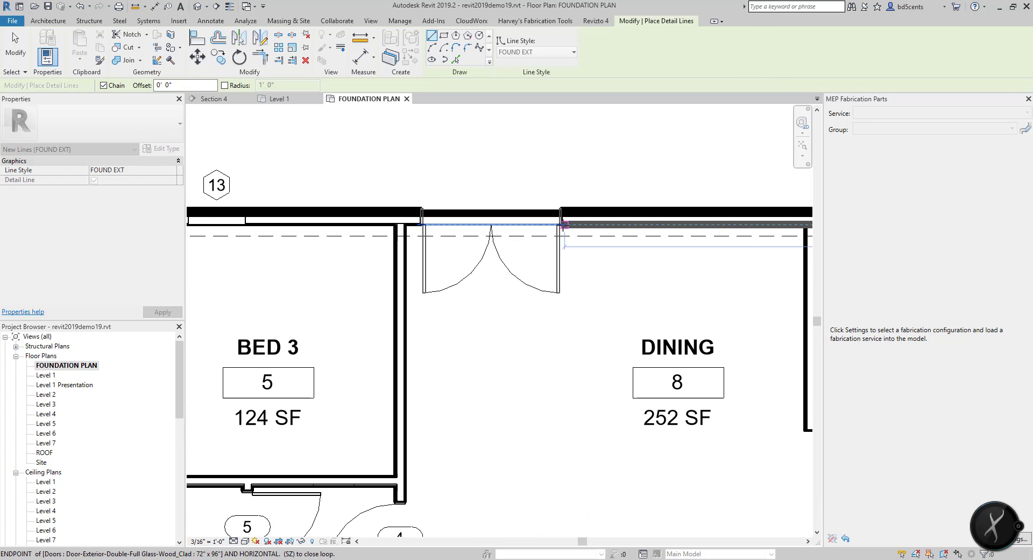
scroll(564, 225, "up", 3)
left_click(563, 225)
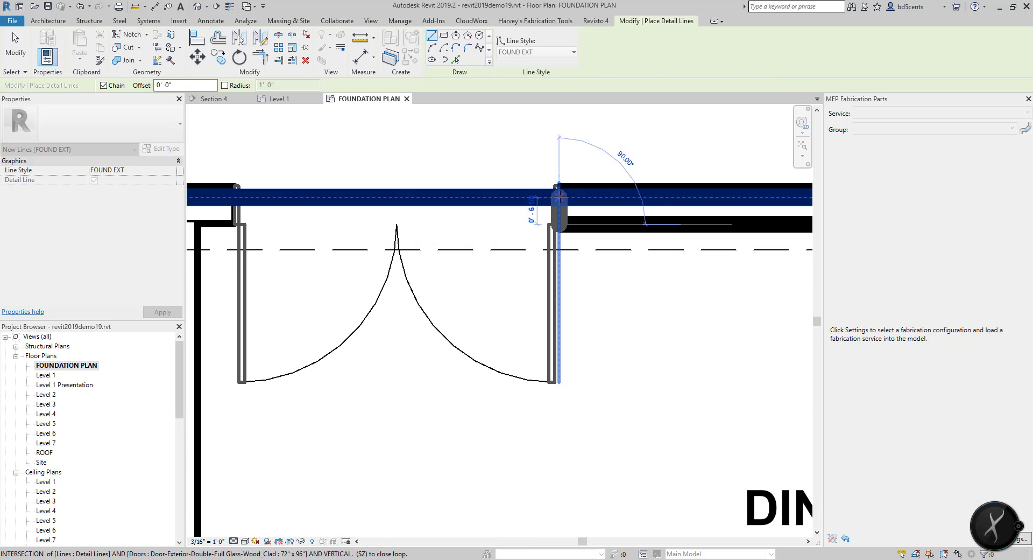
left_click(560, 186)
key("Escape")
Step: Draw FOUND EXT lines closing the double door's left jamb and following the upper inner wall face to Bed 1's upper-left corner
middle_click_drag(336, 206, 495, 217)
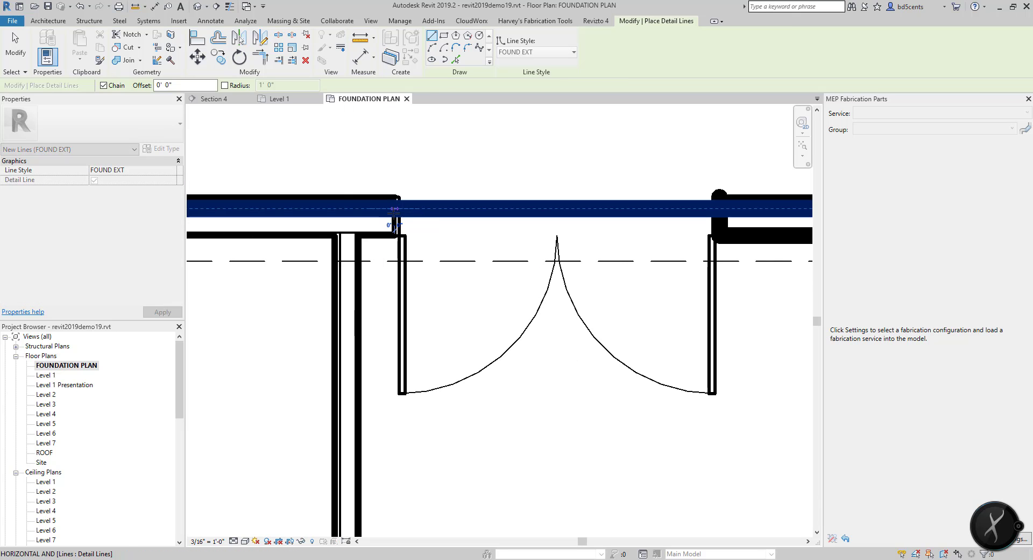
left_click(395, 210)
scroll(401, 215, "down", 5)
middle_click_drag(401, 260, 584, 261)
scroll(262, 261, "up", 3)
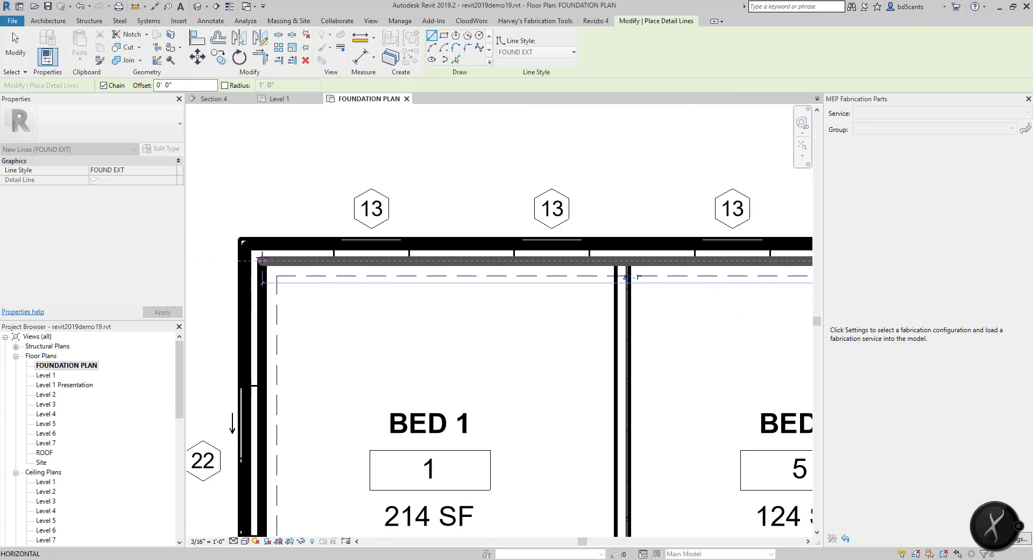
left_click(263, 261)
scroll(374, 292, "down", 4)
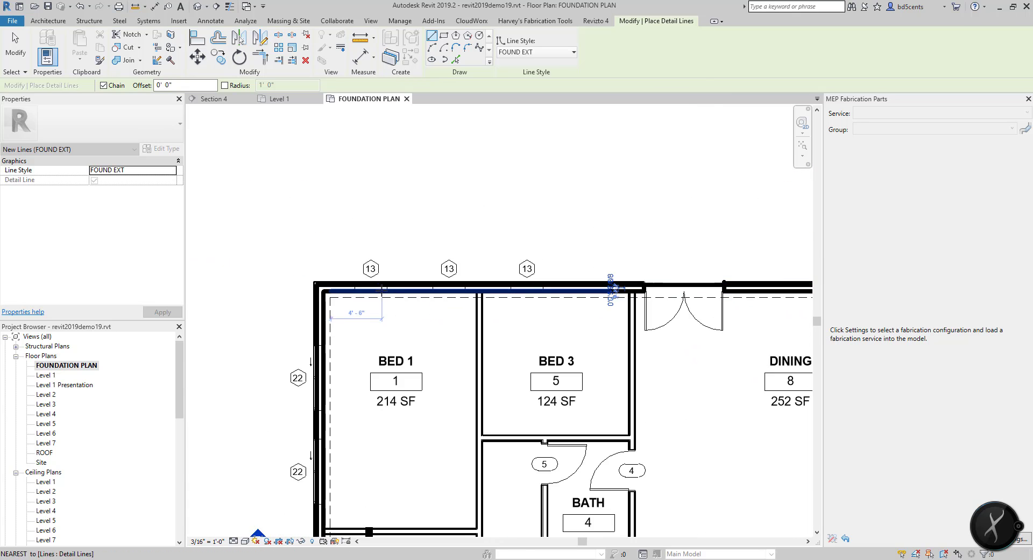
scroll(382, 291, "down", 1)
middle_click_drag(382, 291, 342, 196)
key("Escape")
Step: Examine the FOUND EXT lines around the Dining double door opening and end the Detail Line command
middle_click_drag(538, 464, 485, 393)
middle_click_drag(472, 271, 431, 325)
scroll(516, 147, "up", 2)
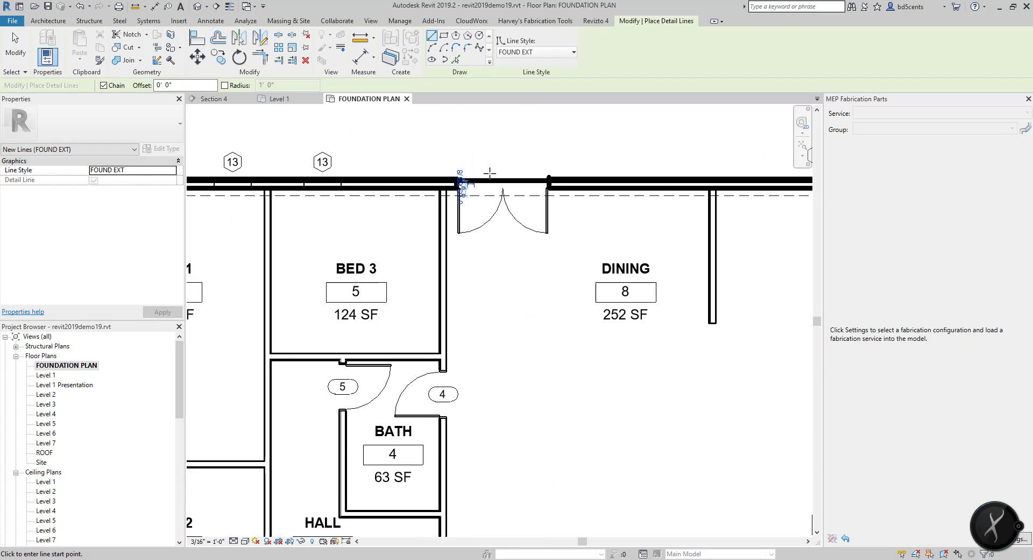
scroll(490, 173, "up", 3)
scroll(452, 242, "down", 2)
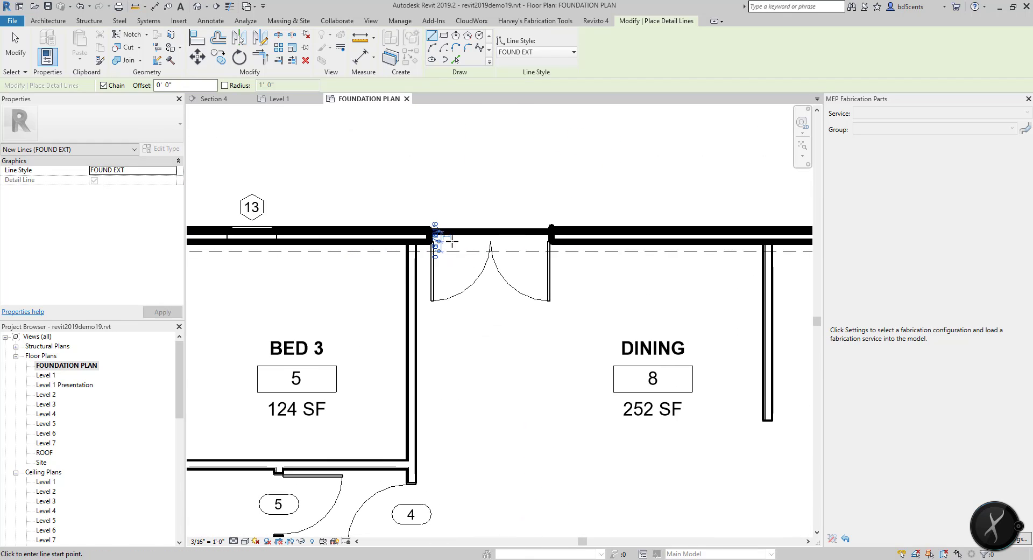
scroll(339, 248, "down", 2)
key("Escape")
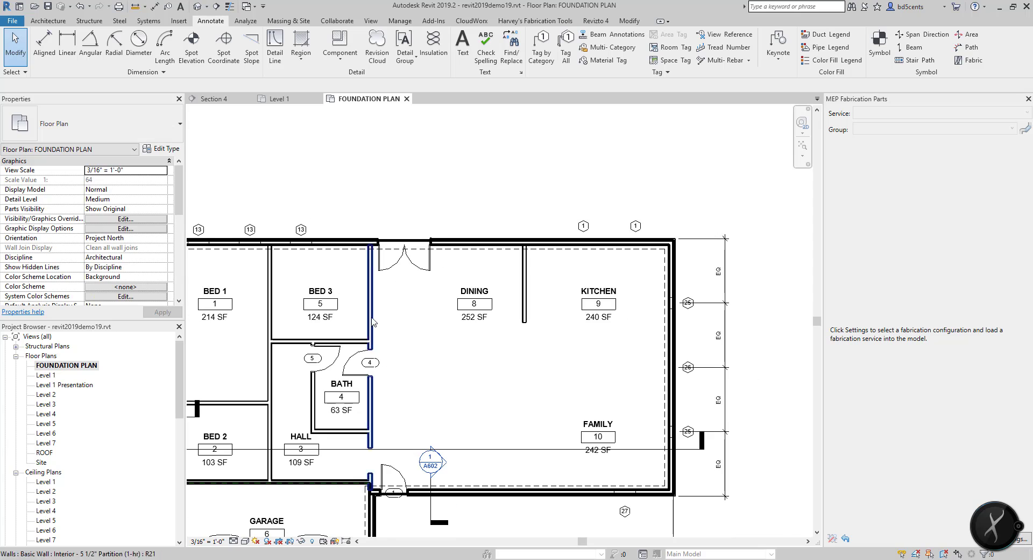
Step: Open the foundation plan's view range settings and set the Top offset to 0' 0"
middle_click_drag(372, 322, 457, 281)
scroll(116, 226, "down", 5)
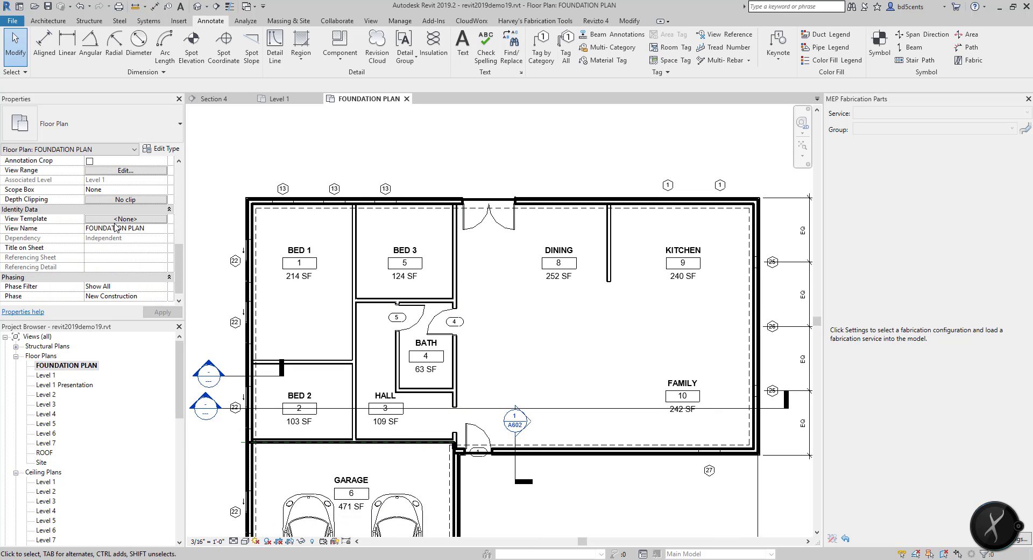
scroll(115, 229, "up", 4)
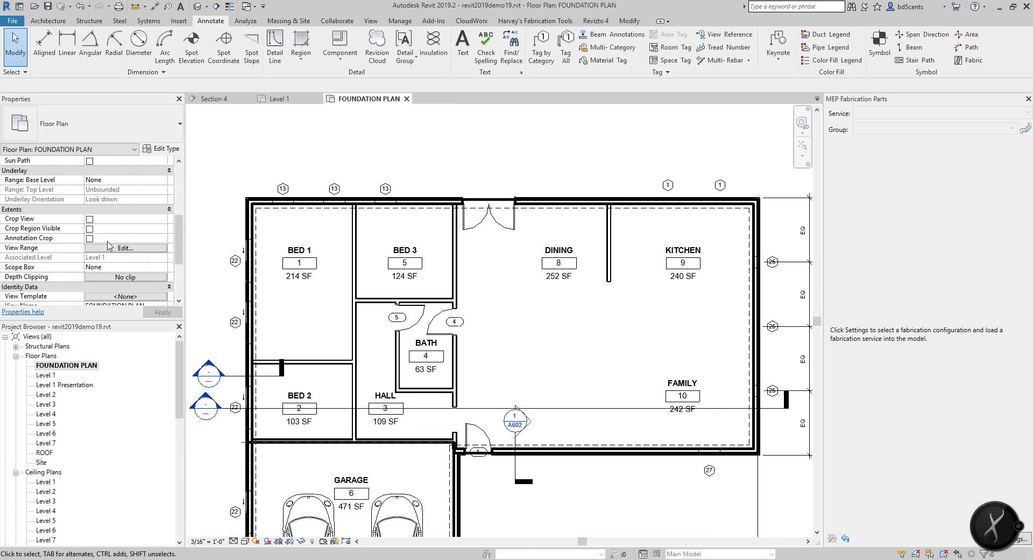
left_click(125, 247)
left_click(285, 200)
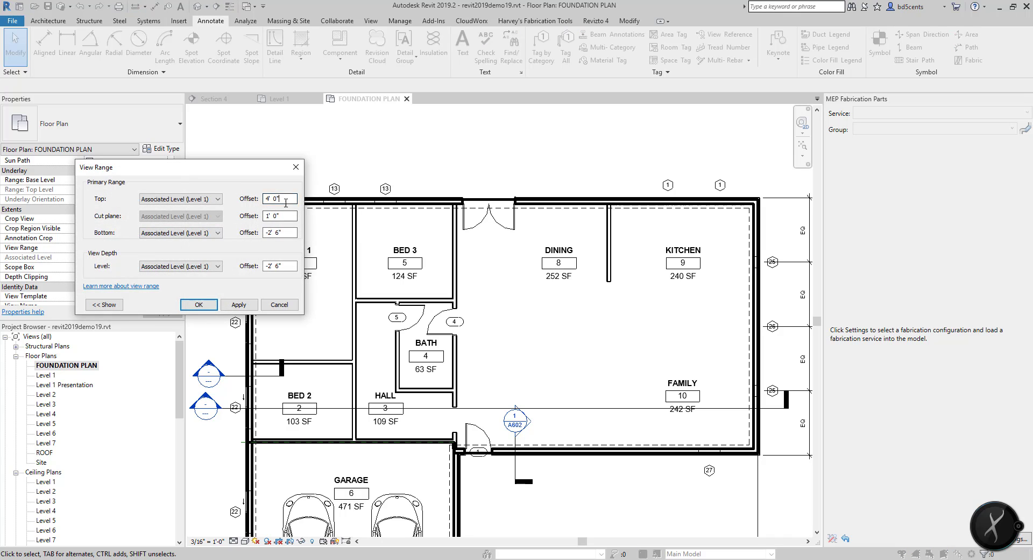
double_click(286, 202)
type("0")
key("Tab")
key("Tab")
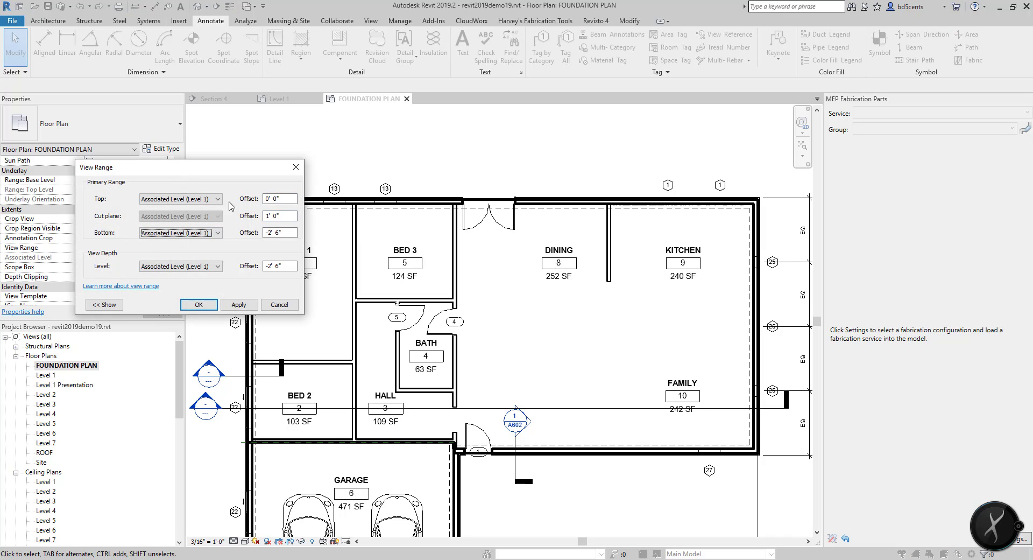
Step: Set the view range's Cut plane offset to -1' 4" and apply the settings
double_click(292, 218)
type("-1'4")
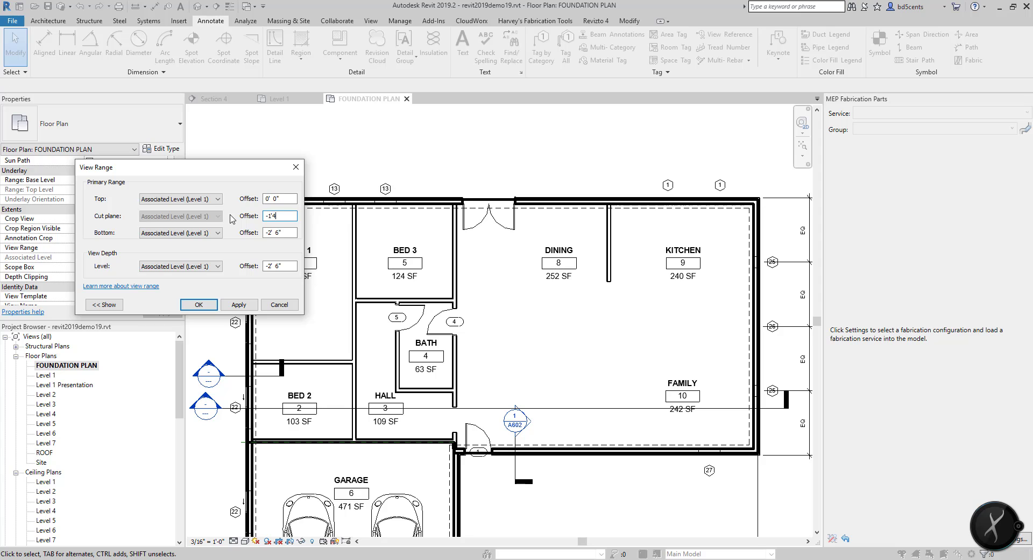
type("\"")
left_click(239, 304)
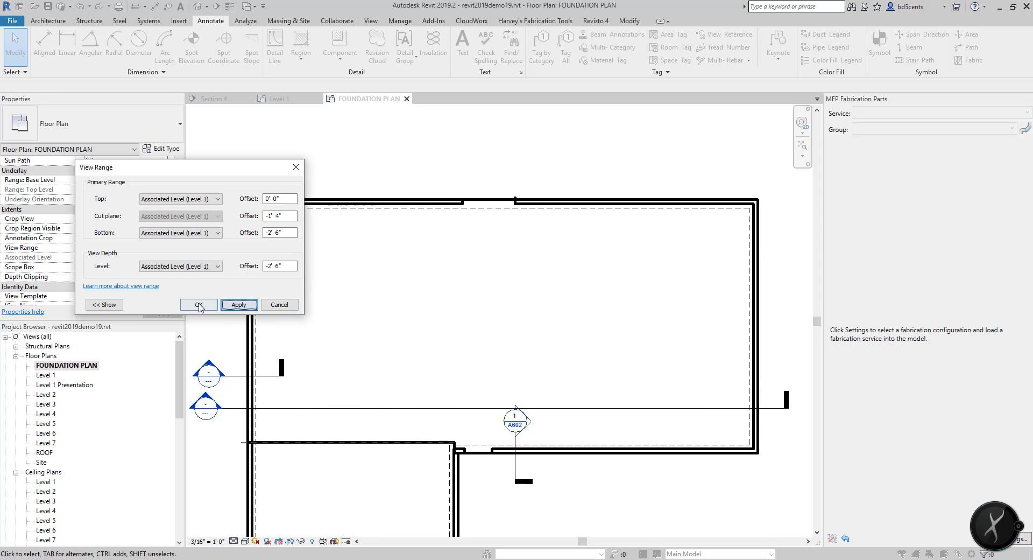
left_click(198, 304)
Step: Shorten the overshooting FOUND EXT line at the upper door opening's right jamb so it ends on the outer foundation line
scroll(434, 345, "down", 2)
scroll(461, 237, "up", 2)
scroll(540, 204, "up", 5)
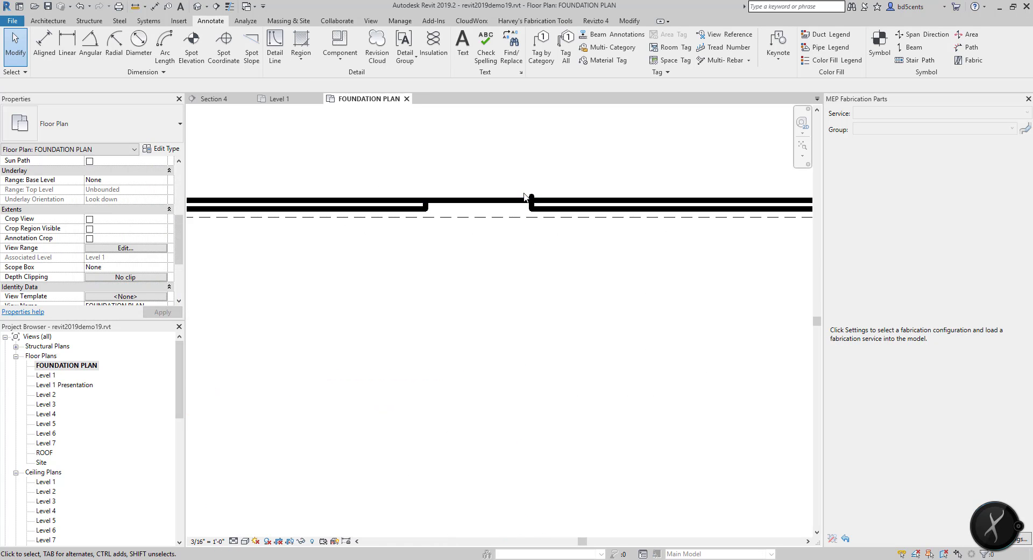
left_click(540, 203)
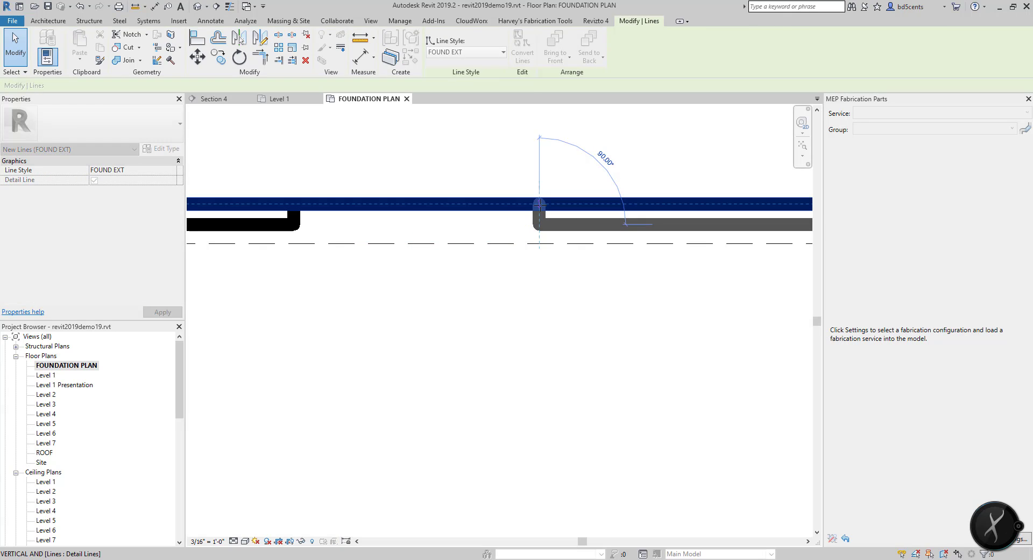
key("Escape")
scroll(454, 236, "down", 3)
scroll(453, 235, "down", 5)
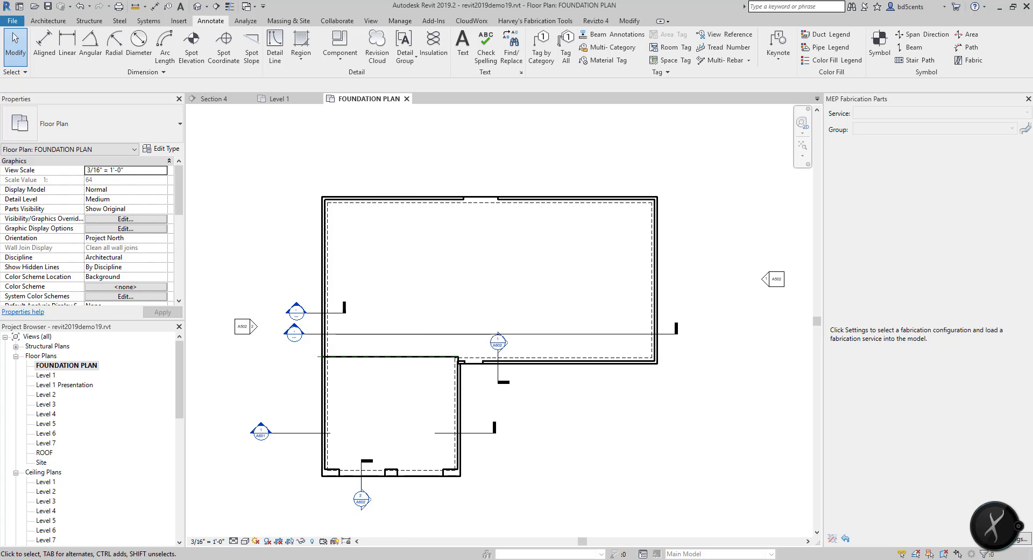
mouse_move(472, 321)
middle_mouse_down()
mouse_move(469, 310)
mouse_move(467, 322)
middle_mouse_up()
scroll(542, 240, "up", 3)
middle_click_drag(336, 183, 336, 223)
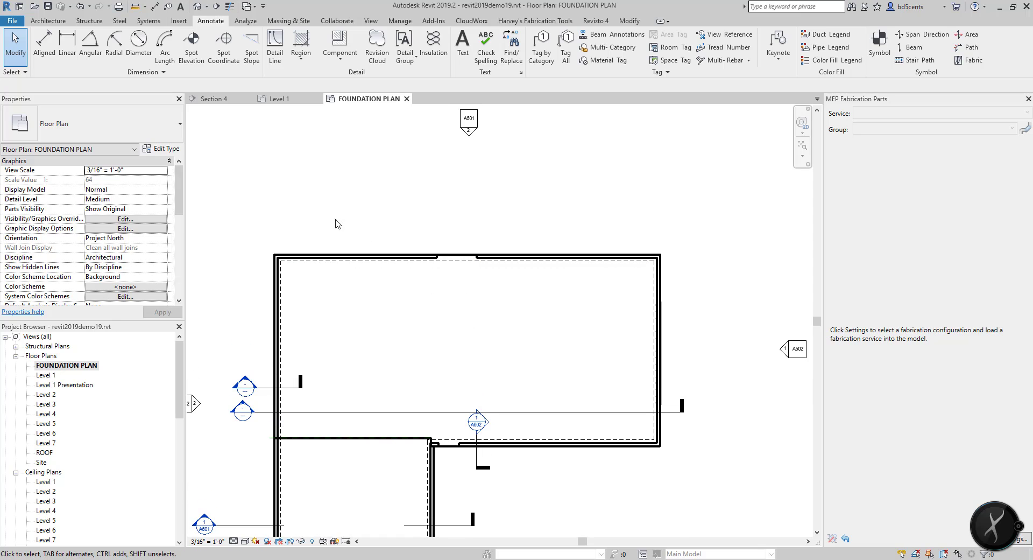
left_click(275, 48)
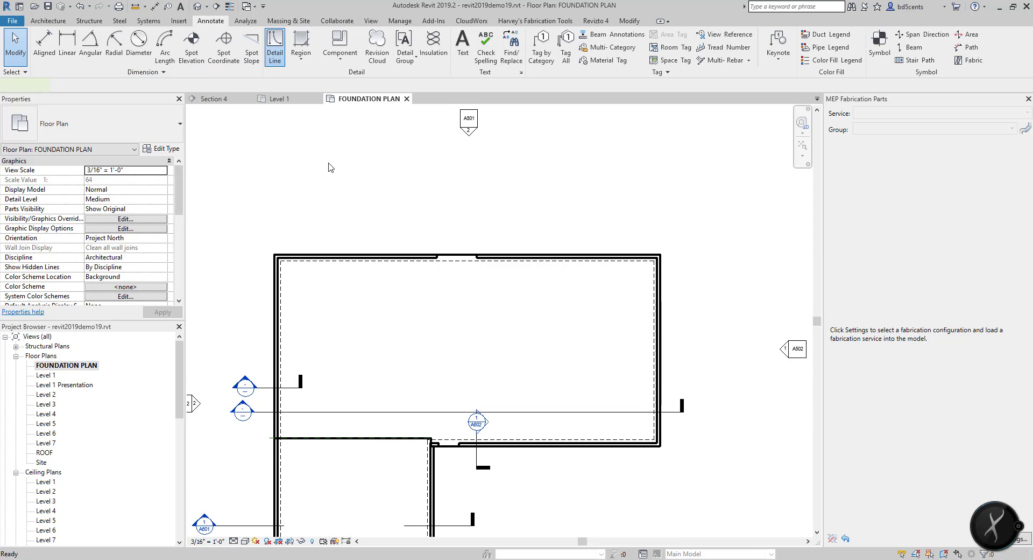
left_click(401, 253)
key("Escape")
scroll(440, 264, "down", 2)
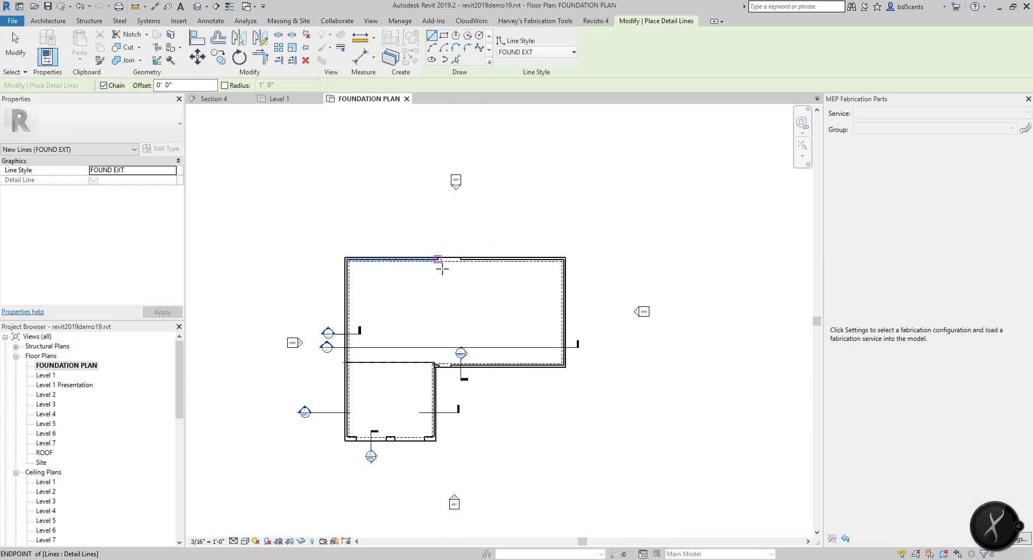
scroll(442, 268, "up", 3)
key("Escape")
key("Escape")
scroll(388, 326, "up", 2)
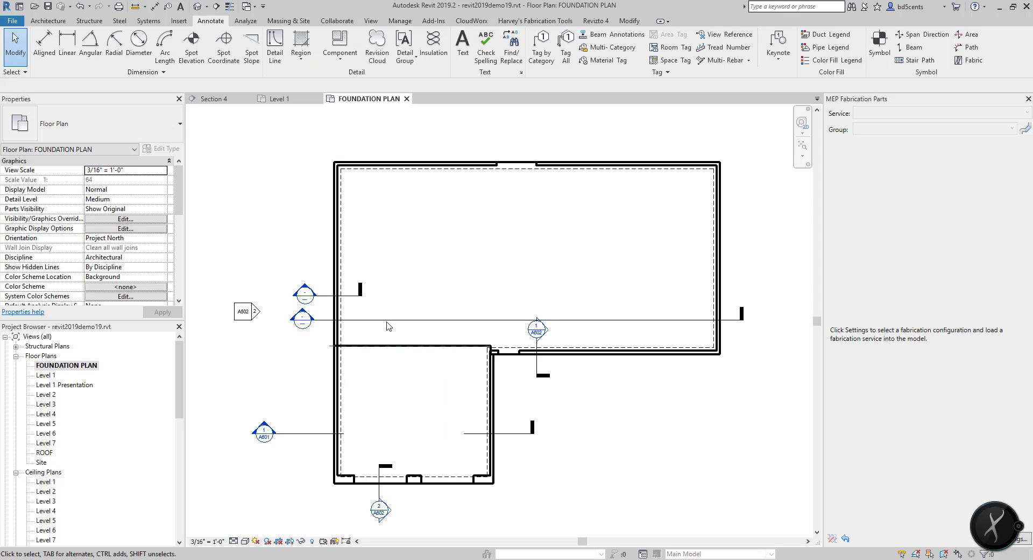
middle_click_drag(388, 325, 363, 330)
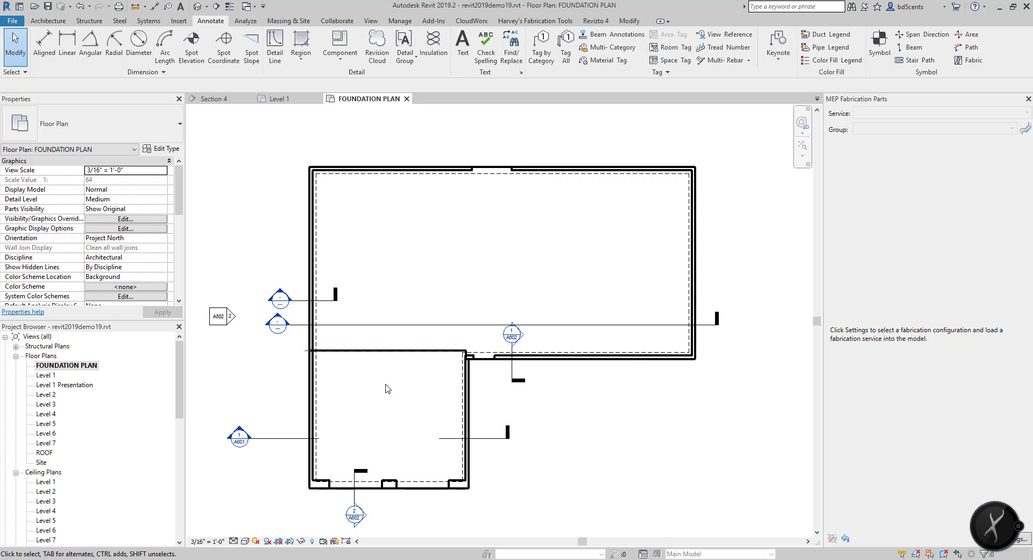
Step: Switch to Word and review the Foundation Plan Checklist in Gallatin College Revit Book.docx, including the elevation marks requirement, and return to Revit
scroll(393, 377, "up", 3)
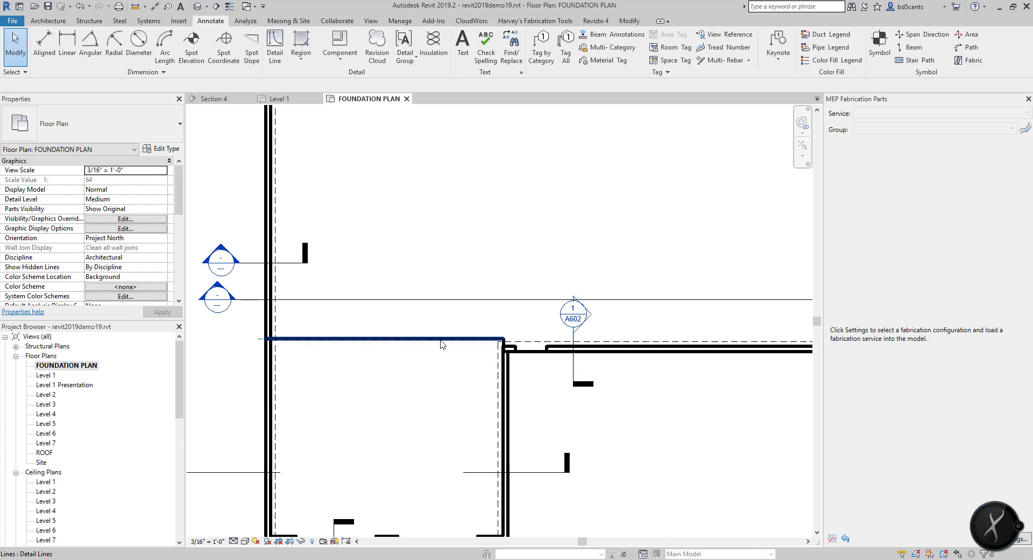
left_click_drag(1032, 51, 417, 114)
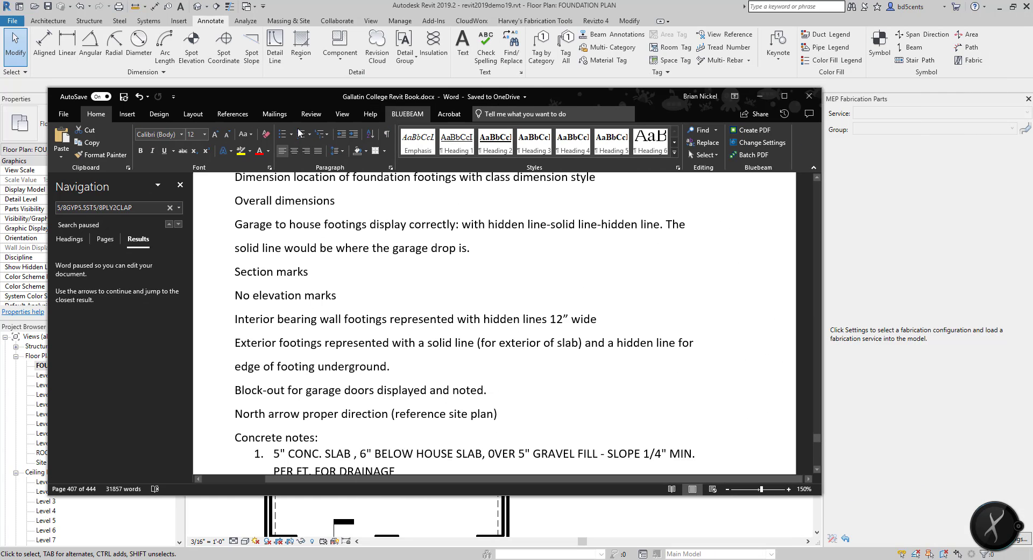
left_click(179, 187)
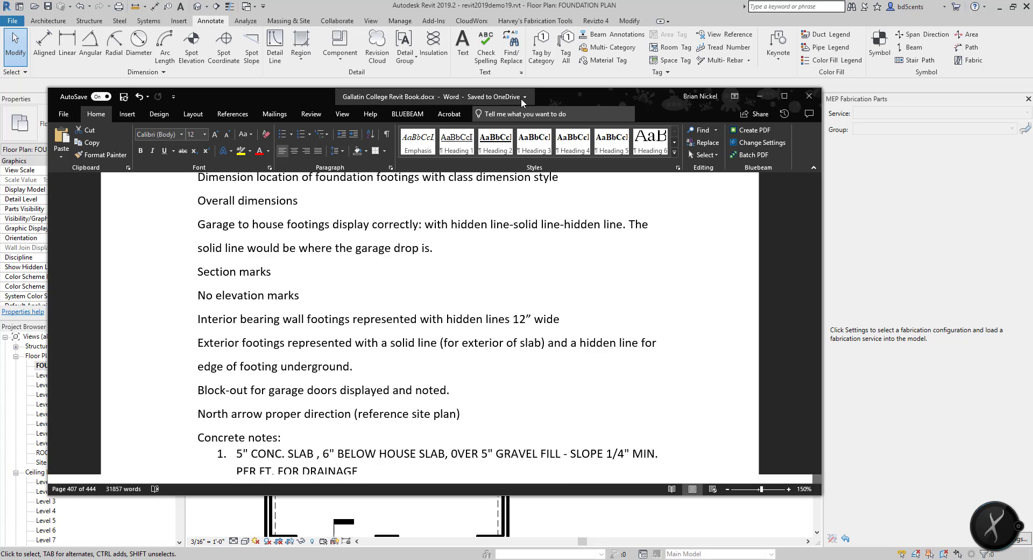
double_click(524, 99)
scroll(414, 234, "up", 4)
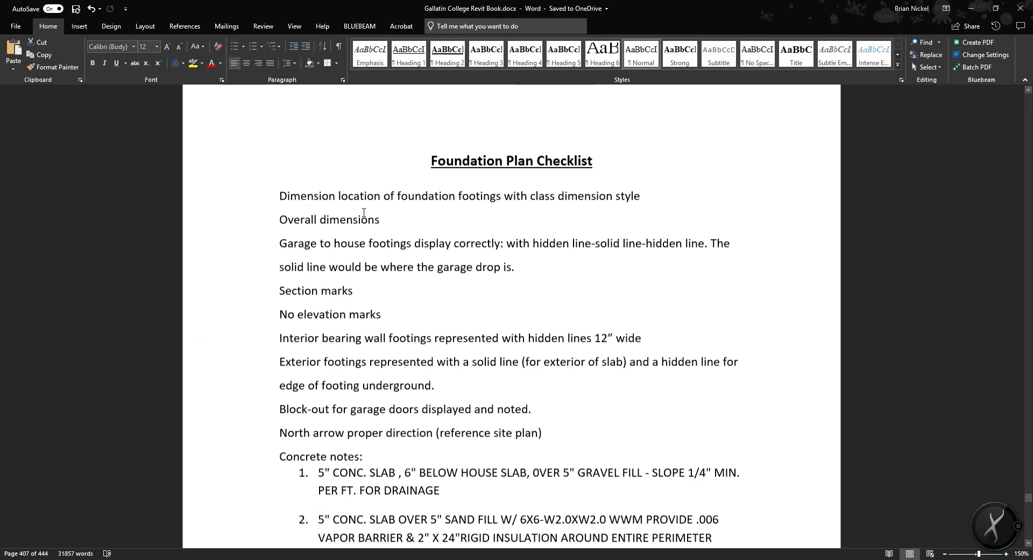
scroll(516, 137, "down", 3)
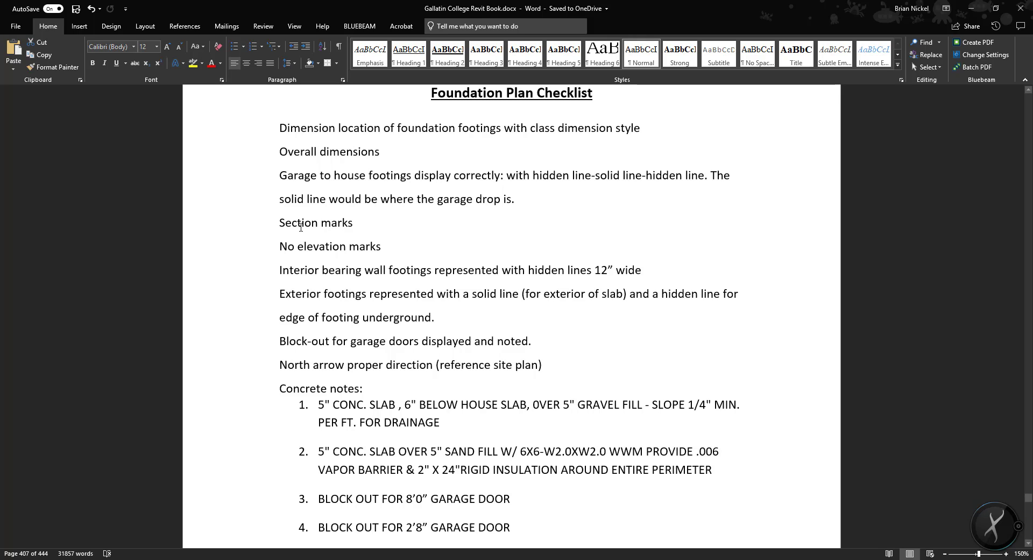
triple_click(312, 250)
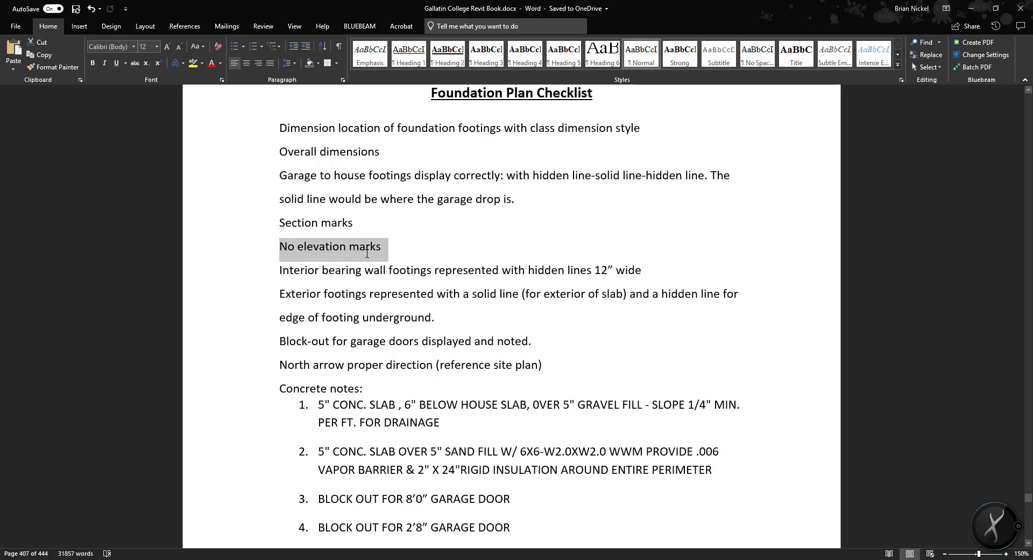
left_click_drag(804, 8, 1032, 161)
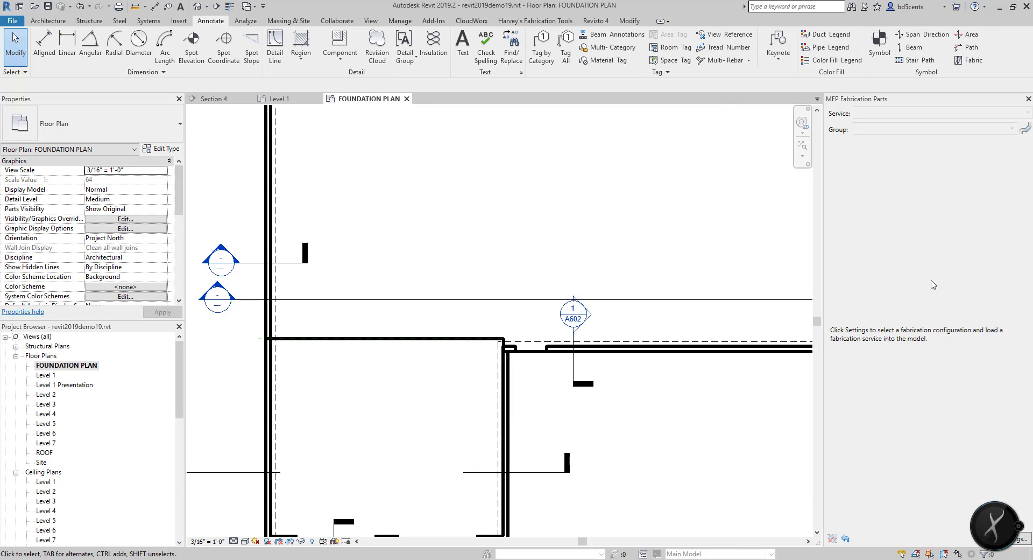
Step: Delete the four elevation marks placed around the building in the foundation plan
scroll(482, 221, "down", 3)
scroll(410, 318, "down", 2)
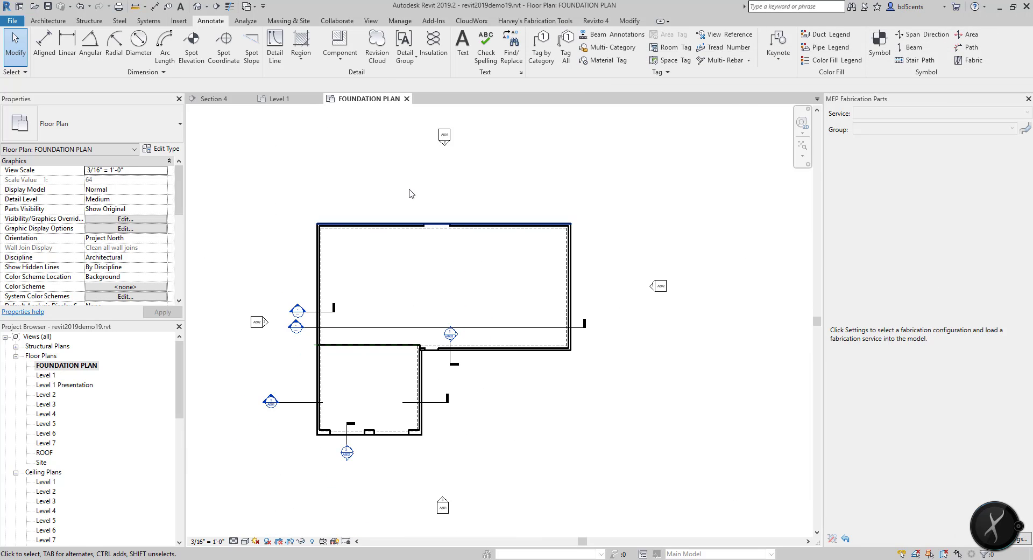
left_click_drag(427, 116, 460, 163)
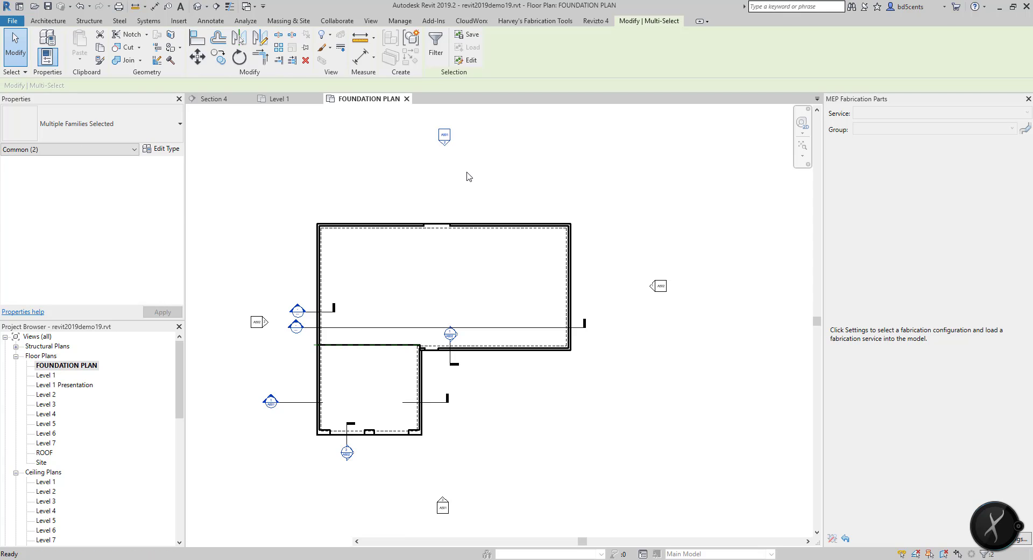
key("Delete")
scroll(399, 260, "up", 3)
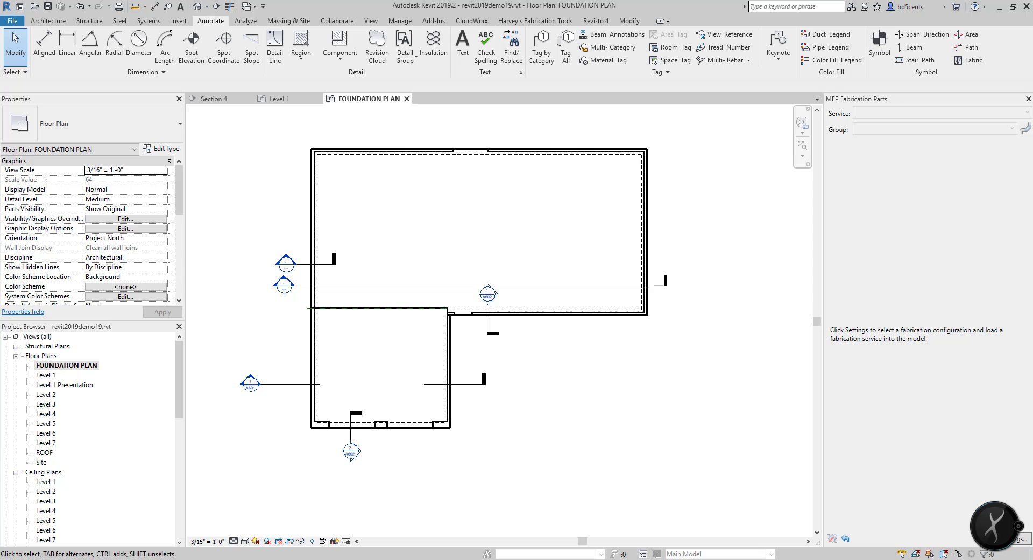
Step: Switch to Word and review the rest of the Foundation Plan Checklist, from the bearing wall footings through the concrete notes
key("alt+Tab")
double_click(338, 100)
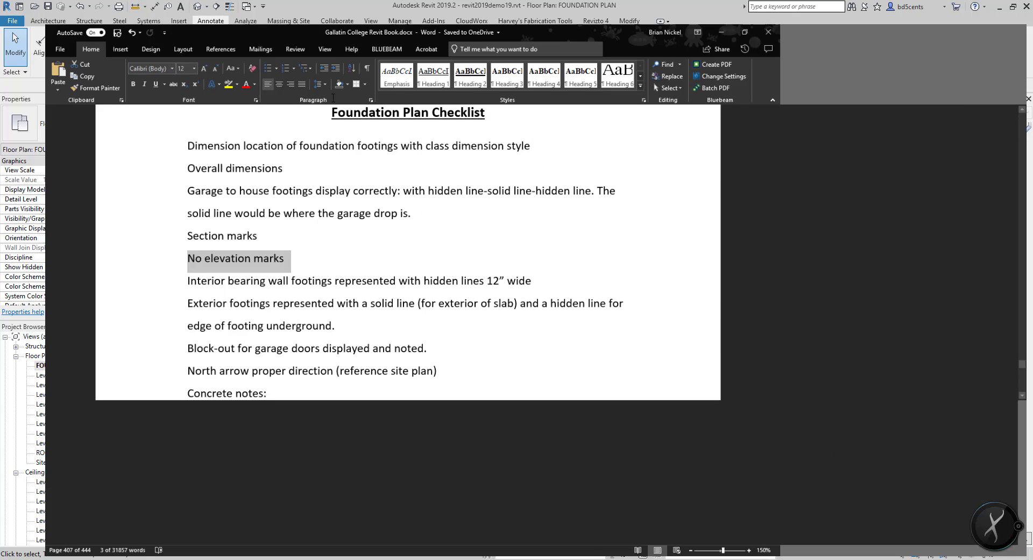
left_click(323, 271)
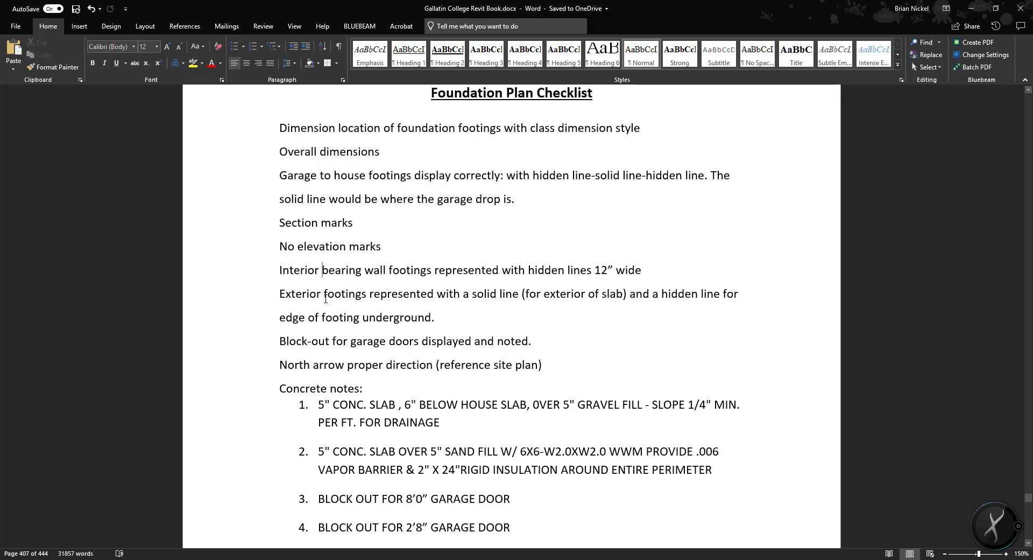
scroll(583, 286, "down", 1)
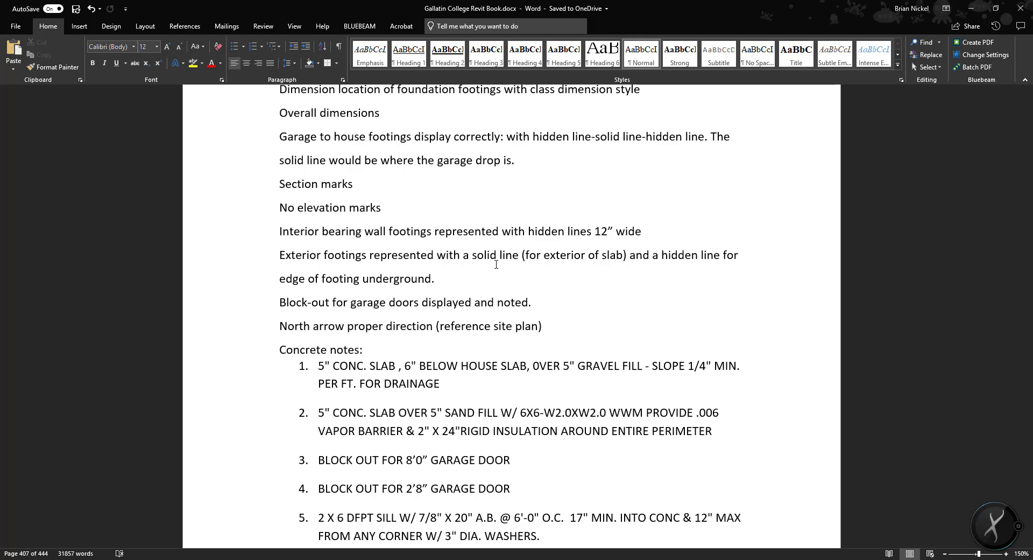
scroll(439, 230, "down", 2)
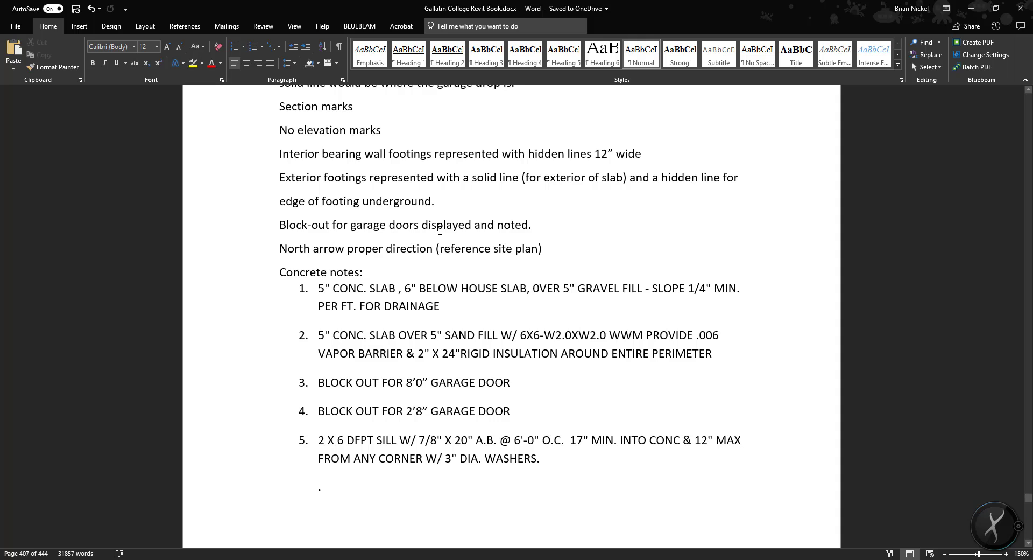
Step: Return to Revit and inspect the foundation plan's door block-outs along the garage front and the upper wall
left_click(969, 10)
scroll(321, 430, "up", 5)
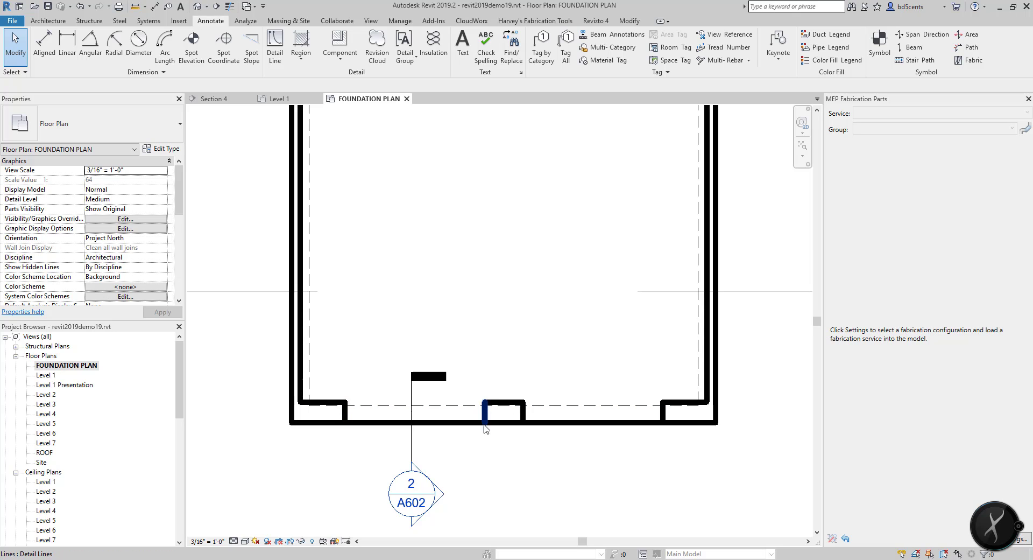
scroll(526, 417, "down", 4)
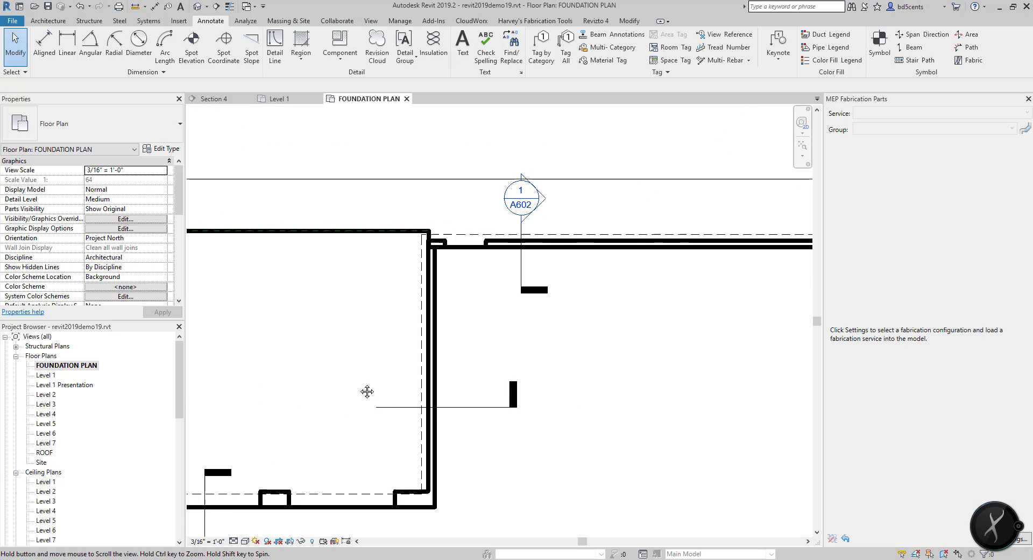
middle_click_drag(362, 321, 429, 502)
scroll(417, 226, "up", 5)
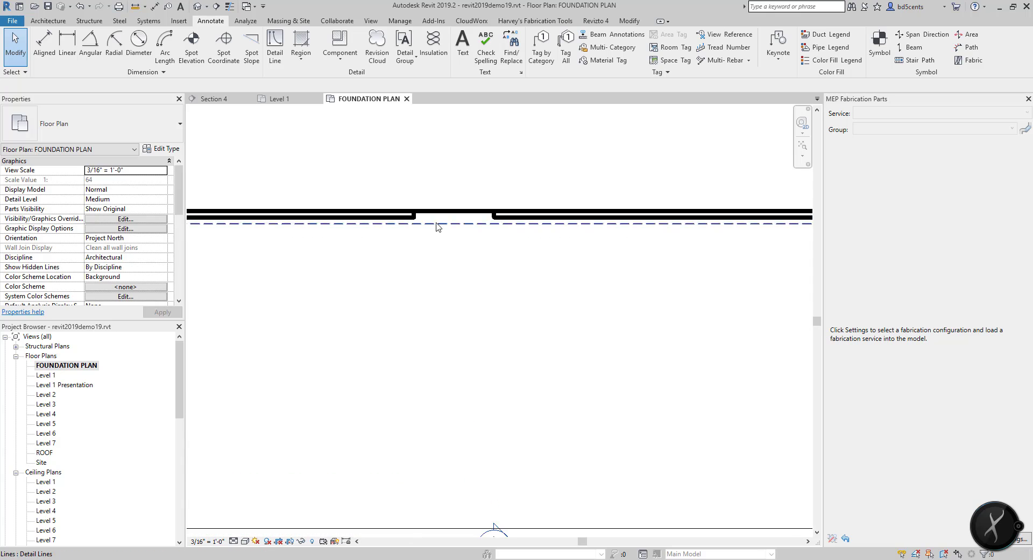
scroll(431, 211, "down", 6)
mouse_move(412, 277)
middle_mouse_down()
mouse_move(421, 288)
mouse_move(430, 279)
mouse_move(452, 237)
middle_mouse_up()
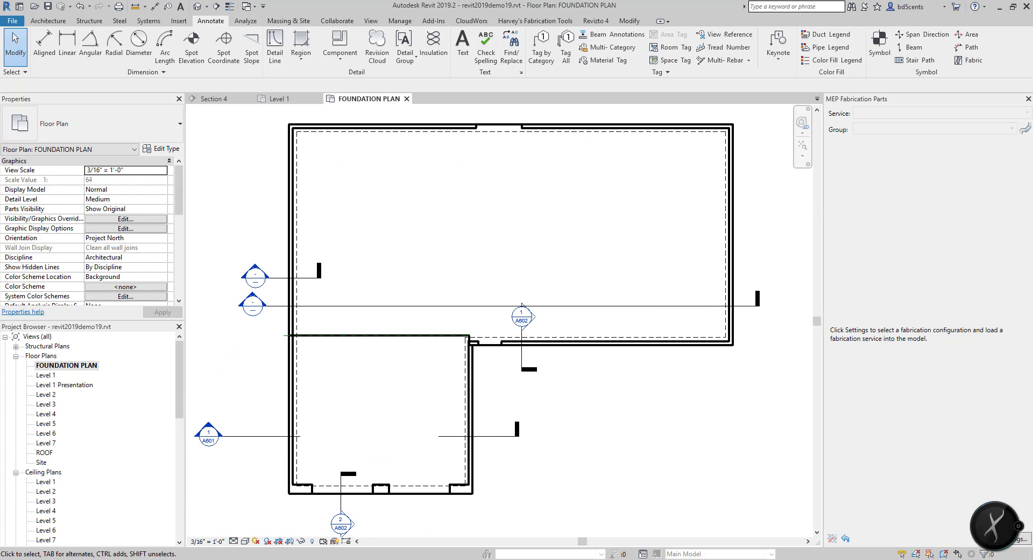
Step: Switch to Word, copy the concrete note "BLOCK OUT FOR 8'0" GARAGE DOOR" from the checklist, and return to Revit
key("alt+Tab")
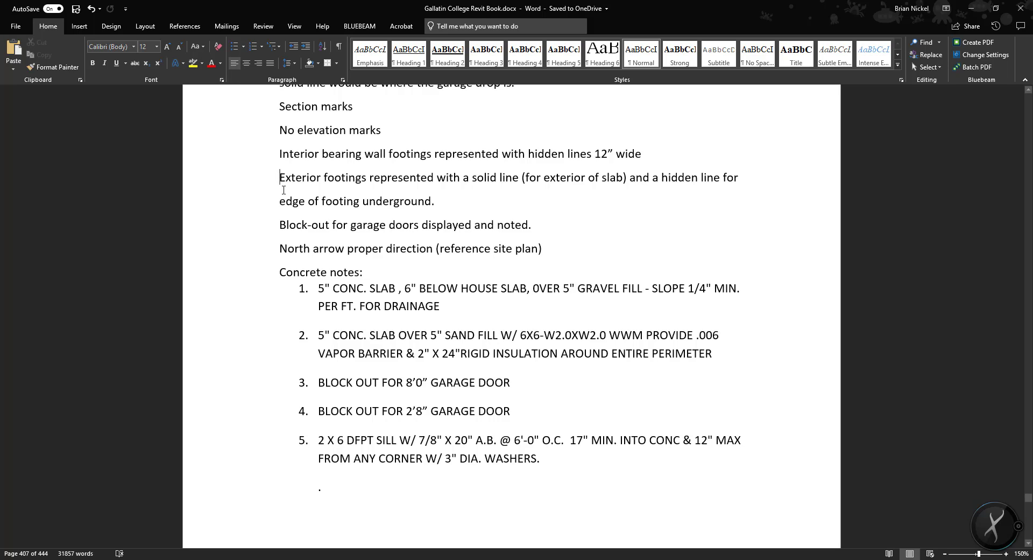
left_click_drag(279, 225, 530, 226)
left_click(455, 225)
left_click_drag(509, 381, 320, 384)
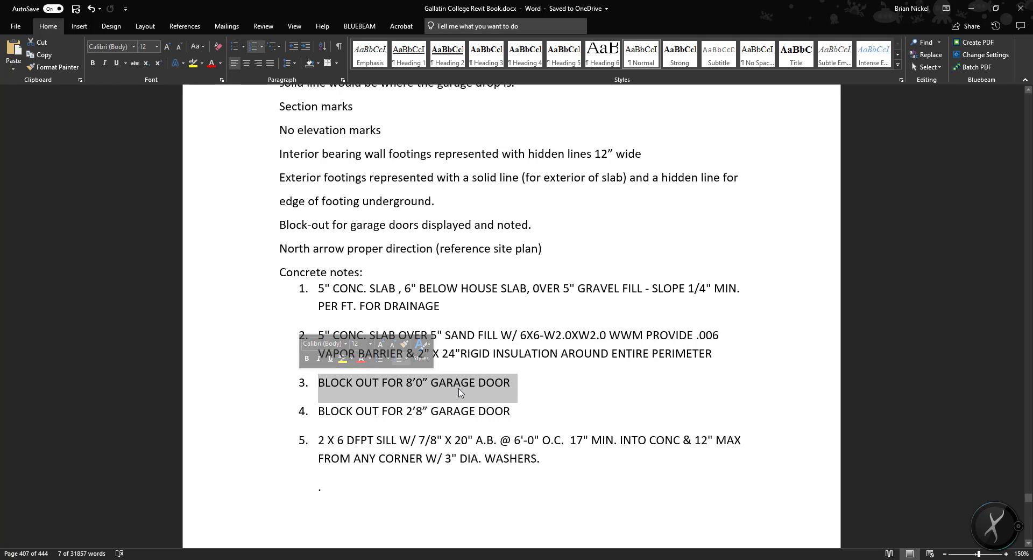
right_click(442, 394)
key("Escape")
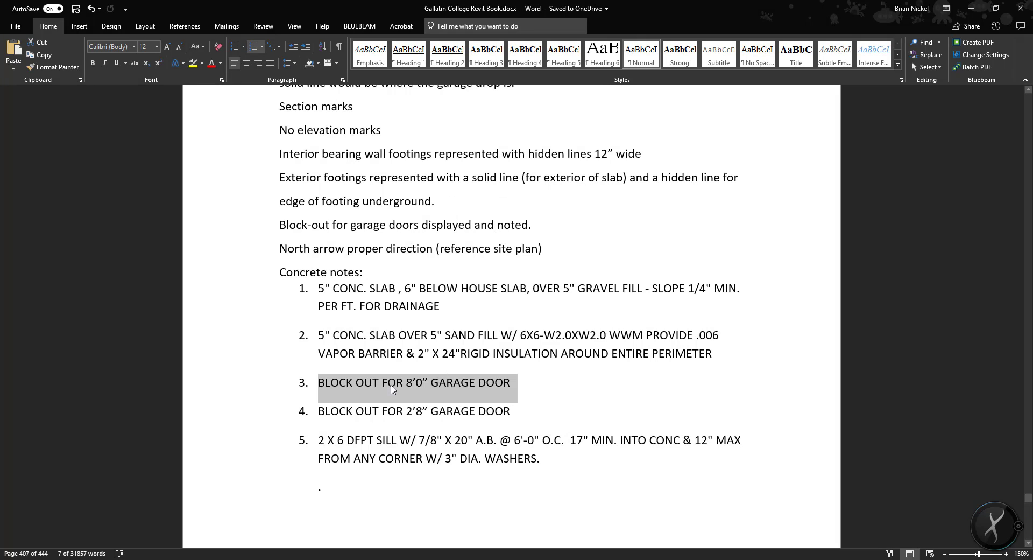
left_click(356, 384)
left_click_drag(320, 382, 517, 383)
right_click(497, 384)
left_click(520, 173)
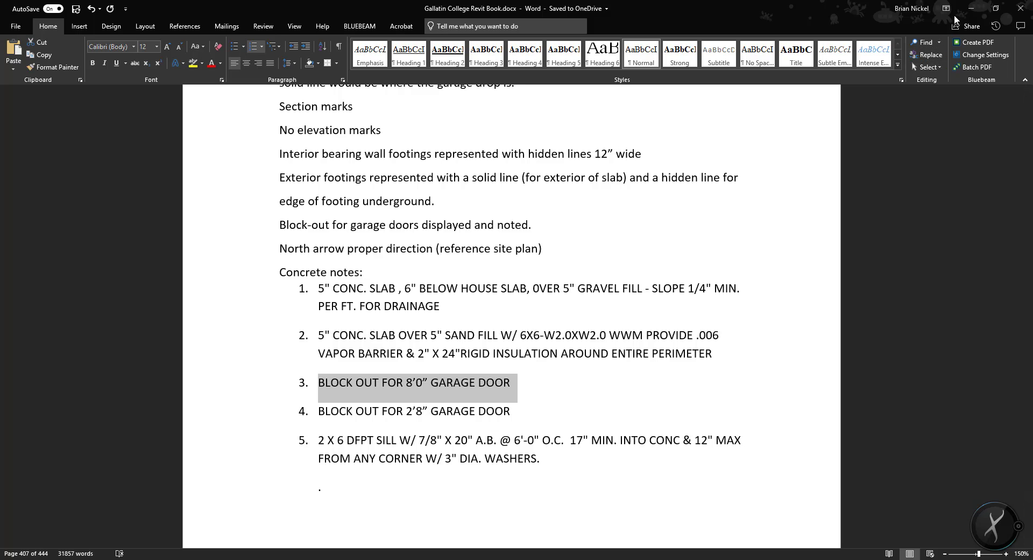
left_click(971, 8)
Step: Place a text note with an arc leader to the left garage door opening and paste the copied block-out note into it
scroll(437, 404, "up", 3)
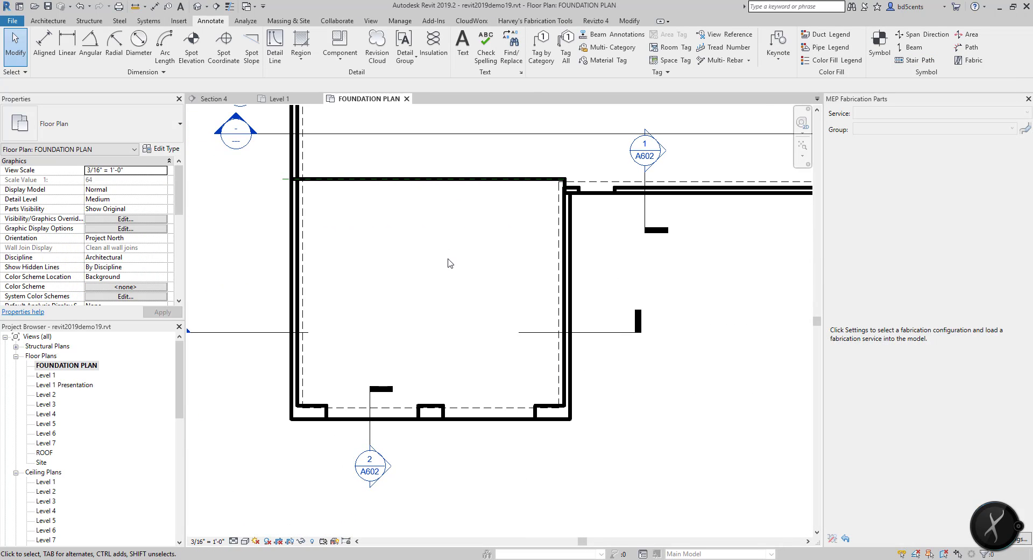
left_click(463, 46)
left_click(461, 62)
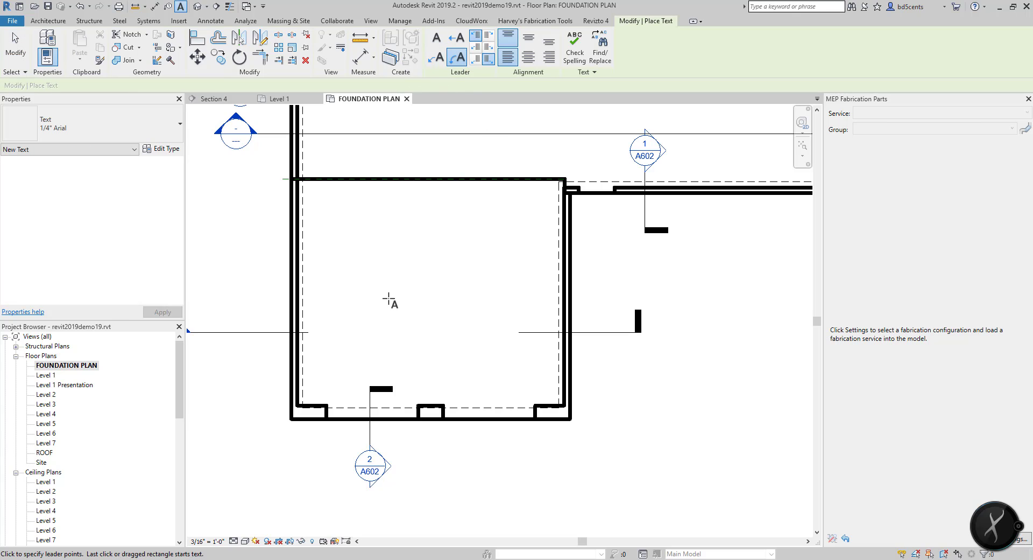
left_click(391, 367)
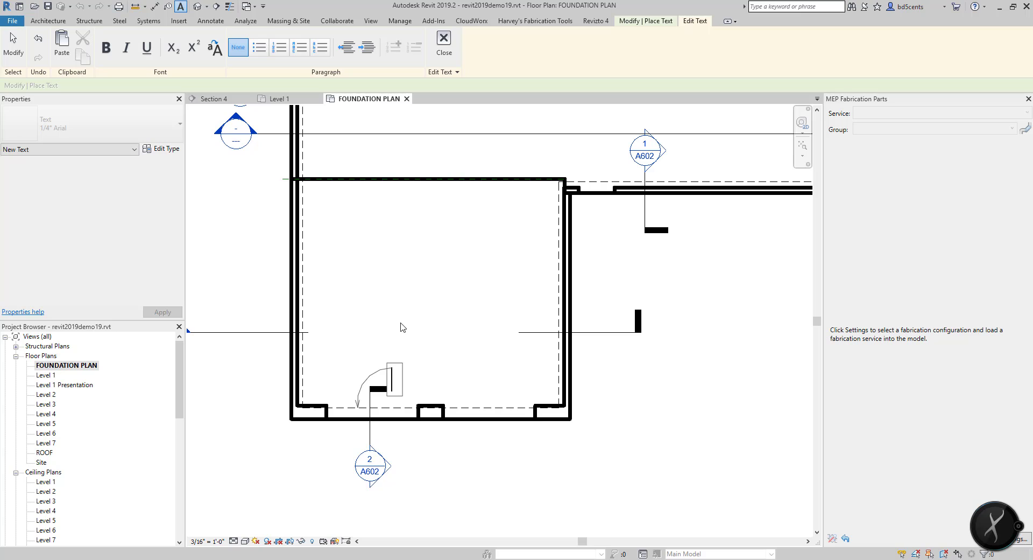
key("ctrl+v")
scroll(401, 339, "down", 3)
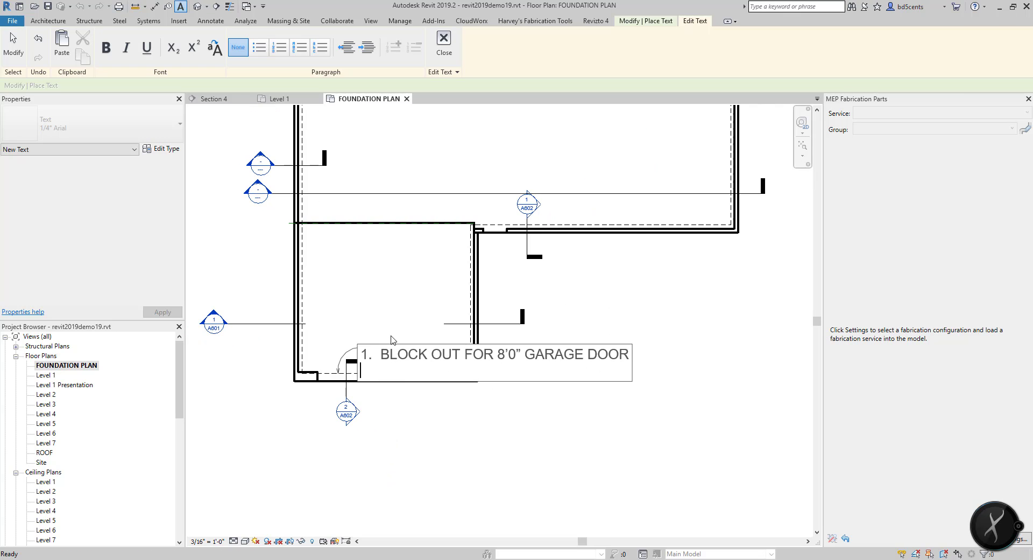
Step: Change the pasted garage door note's text type to 1/8" Arial
key("ctrl+a")
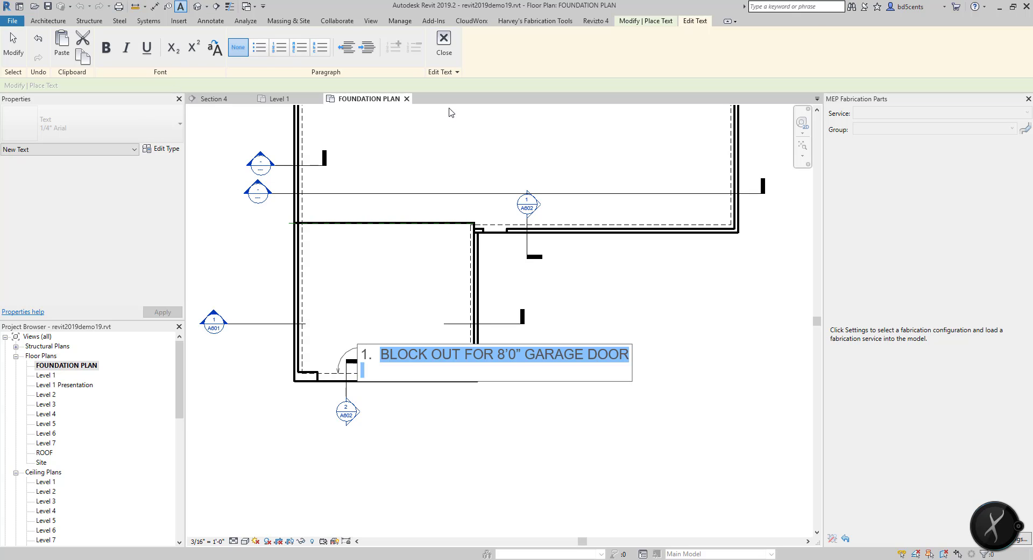
left_click(588, 330)
left_click(107, 133)
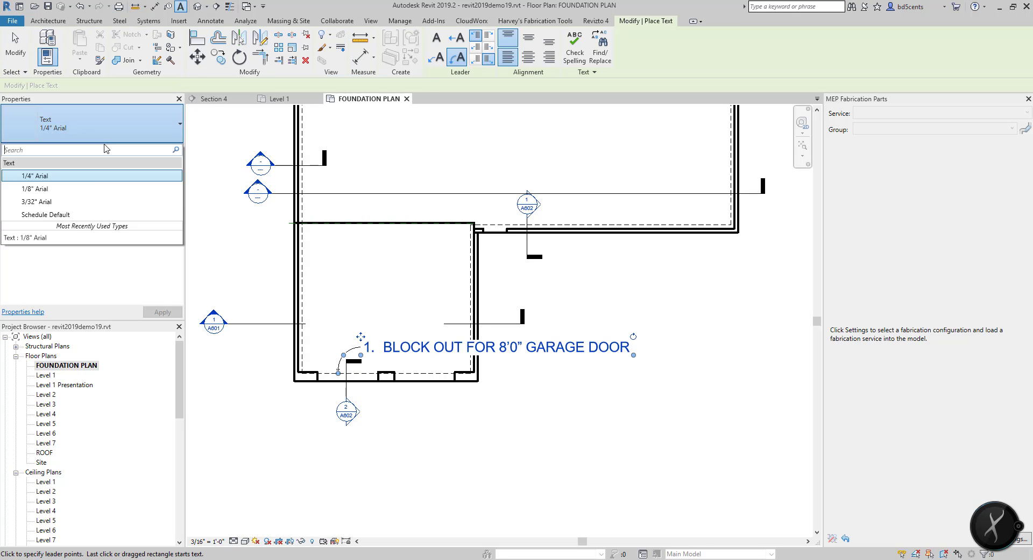
left_click(37, 189)
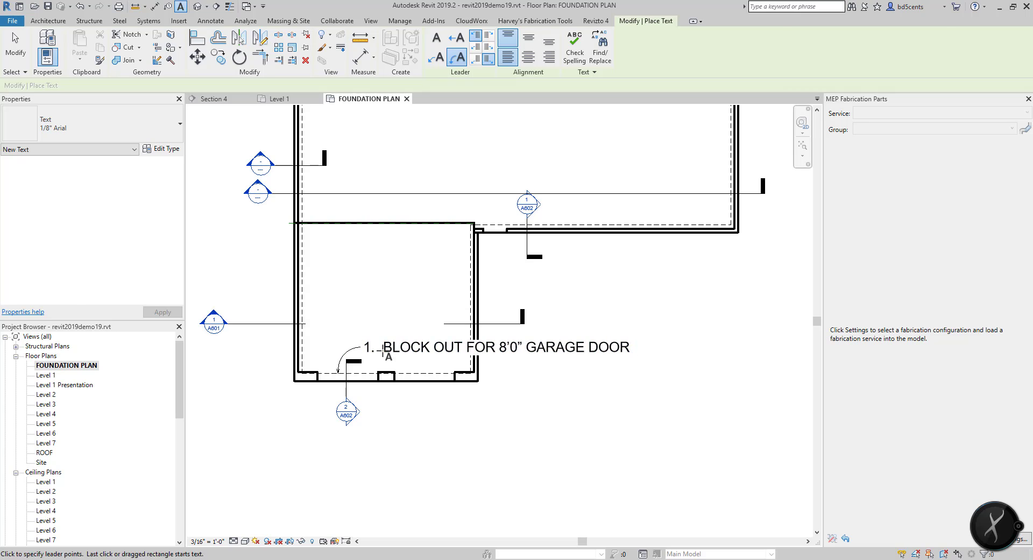
key("Escape")
left_click(384, 350)
left_click(83, 127)
left_click(50, 184)
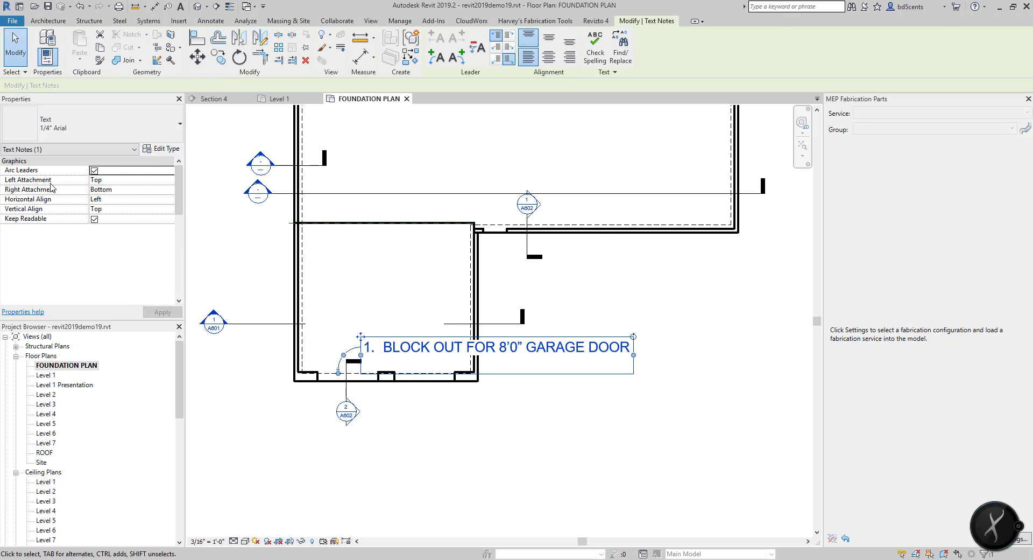
left_click(395, 327)
scroll(372, 337, "up", 4)
Step: Remove the list number in front of the text in the garage door block-out note
left_click(378, 356)
scroll(379, 353, "up", 3)
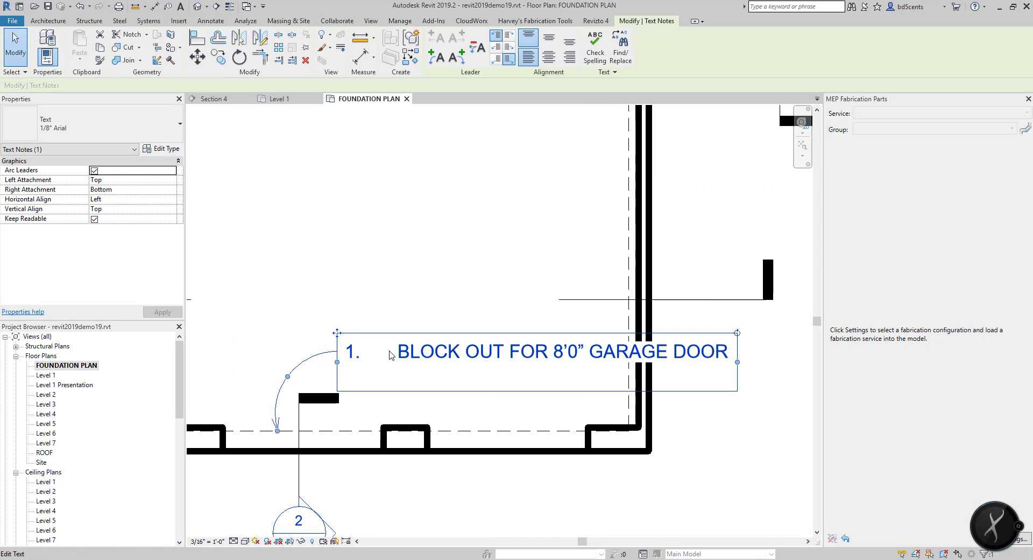
double_click(393, 354)
left_click(398, 356)
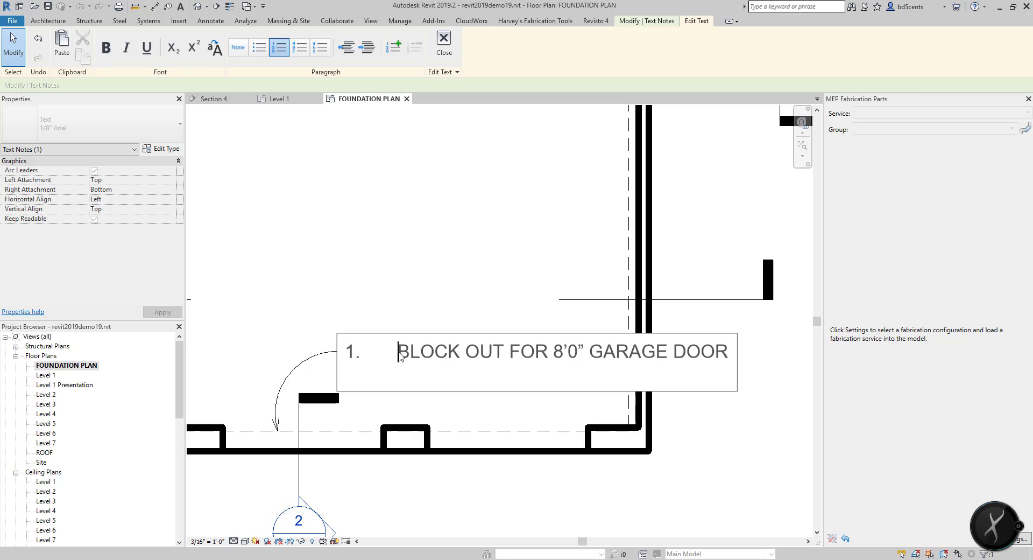
key("BackSpace")
left_click(483, 248)
Step: Move the block-out note left inside the garage and set its text type to 3/32" Arial
scroll(474, 269, "down", 3)
scroll(323, 333, "up", 2)
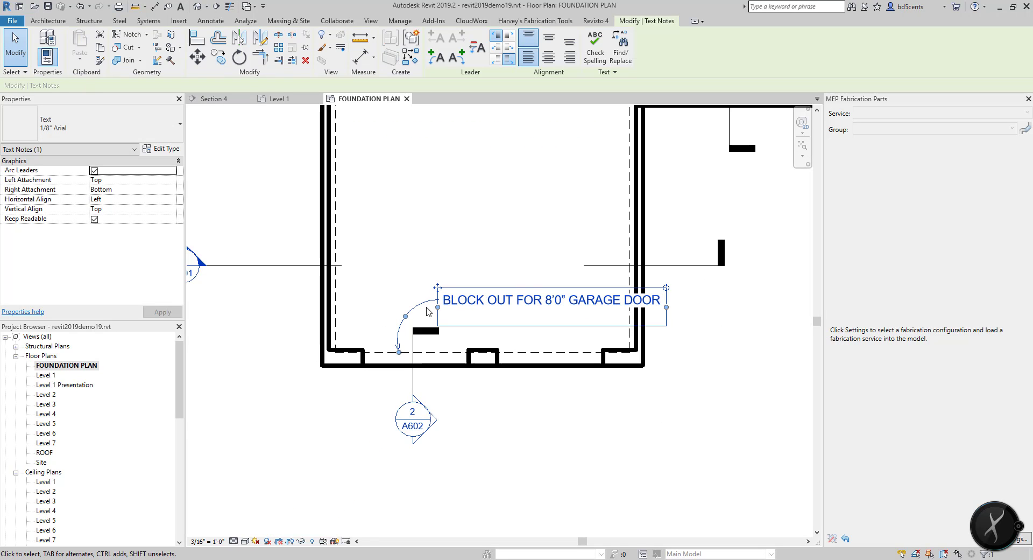
left_click_drag(435, 289, 375, 289)
scroll(413, 335, "up", 1)
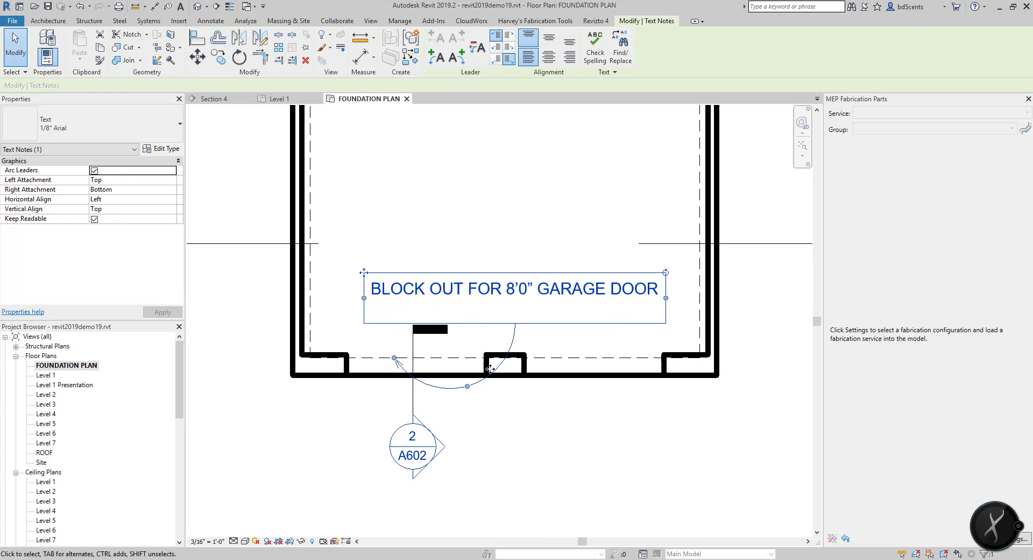
left_click(40, 124)
left_click(37, 201)
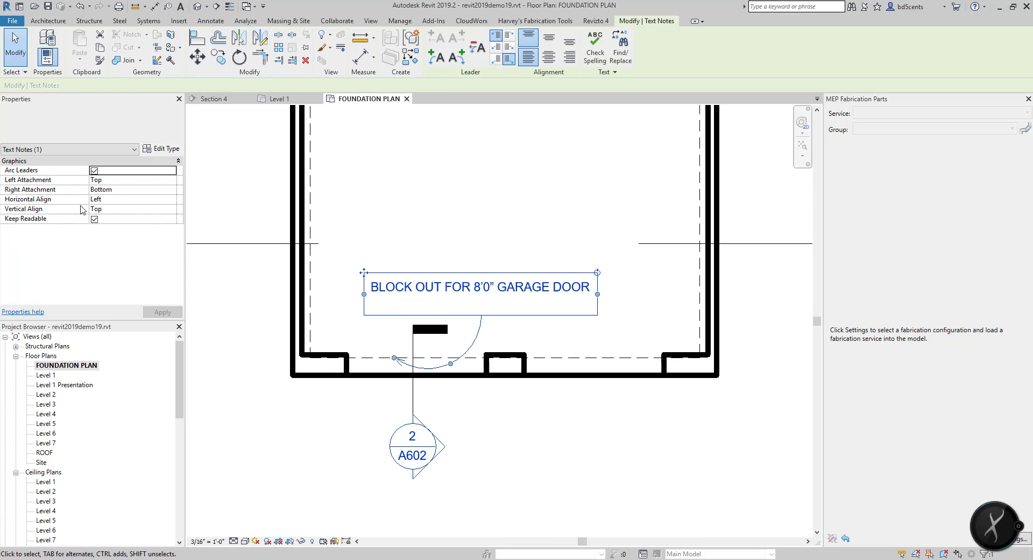
Step: Centre the note above the middle garage pier and shape arc leaders toward the left and right door openings
left_click_drag(364, 272, 397, 272)
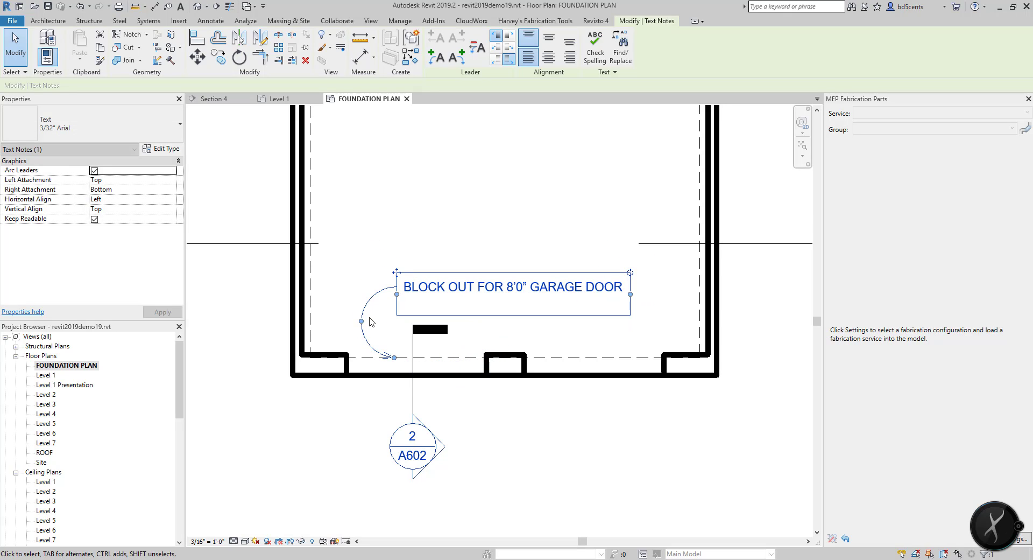
left_click_drag(361, 321, 375, 310)
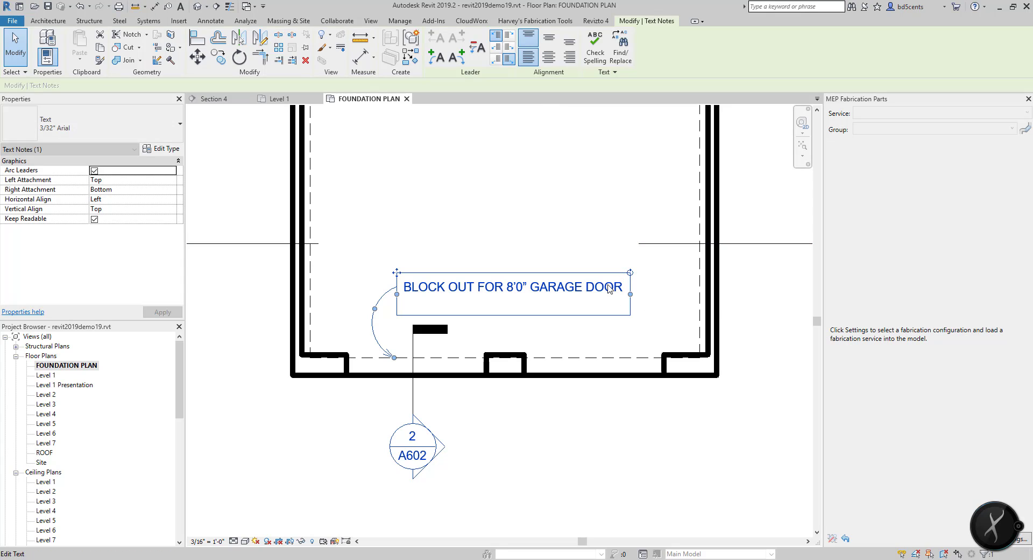
left_click(456, 57)
left_click_drag(722, 310, 658, 345)
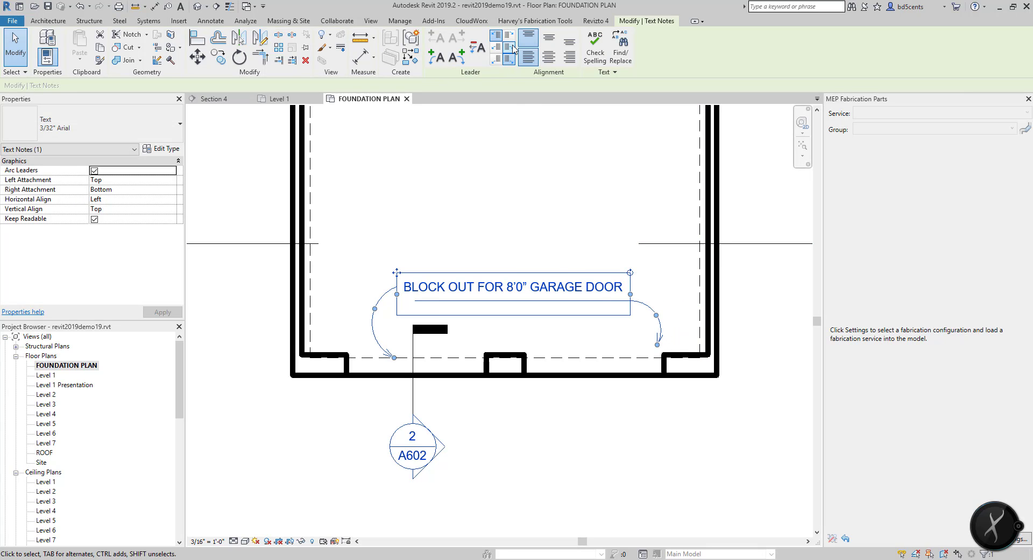
Step: Compare Top and Bottom leader attachments on the block-out note, leaving both the left and right attachment at Bottom
left_click(495, 58)
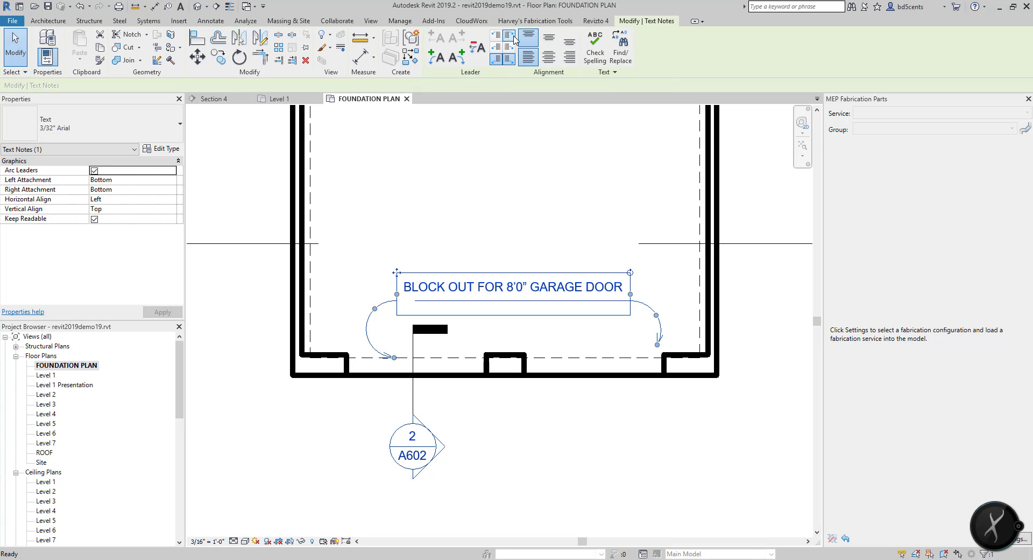
left_click(508, 35)
left_click(497, 37)
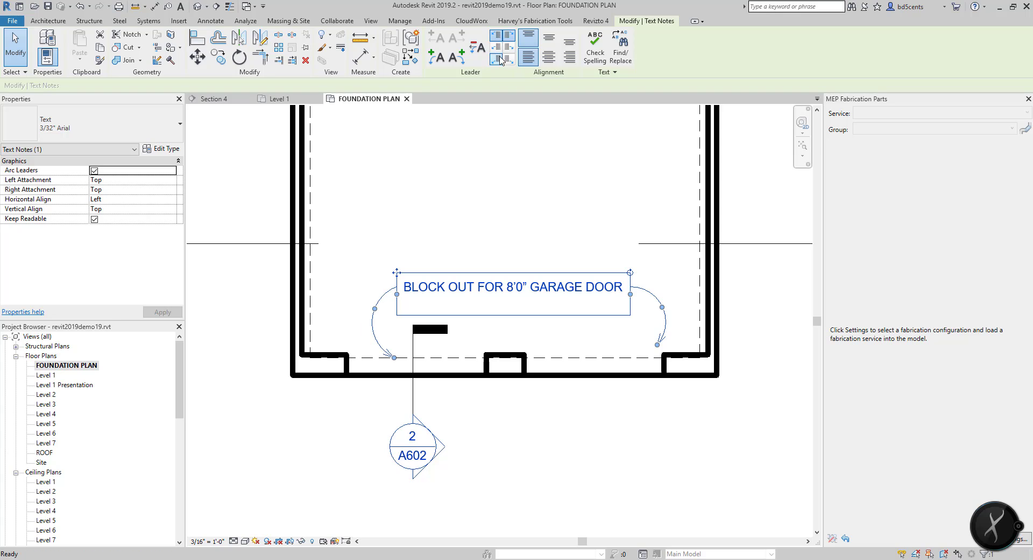
left_click(508, 59)
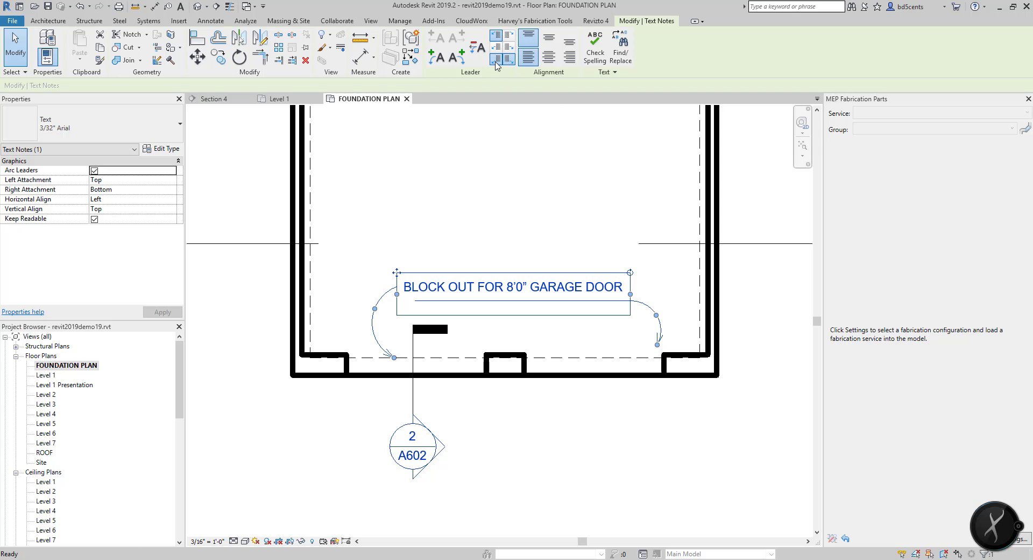
left_click(496, 59)
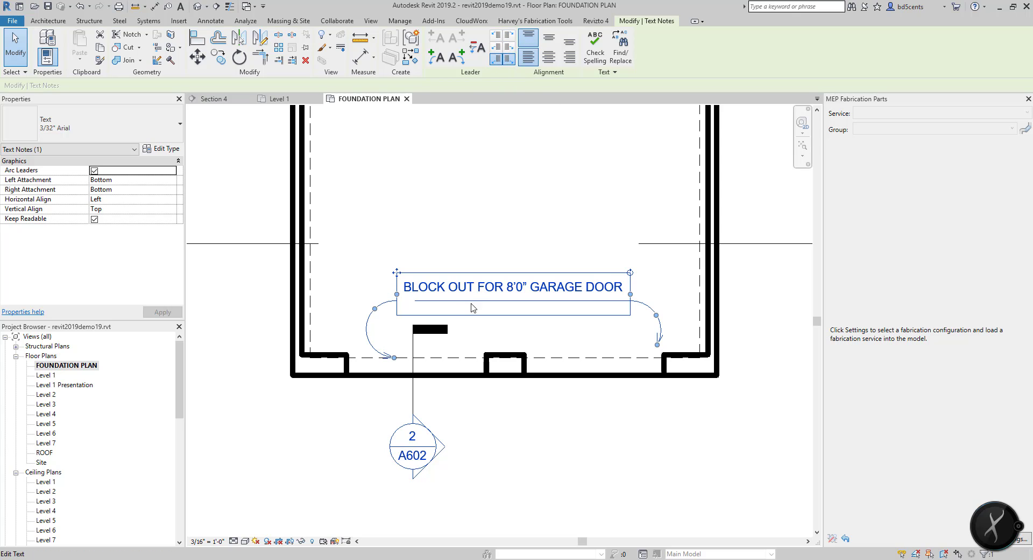
Step: Set both the left and right leader attachments of the garage door block-out note to Top
left_click(507, 48)
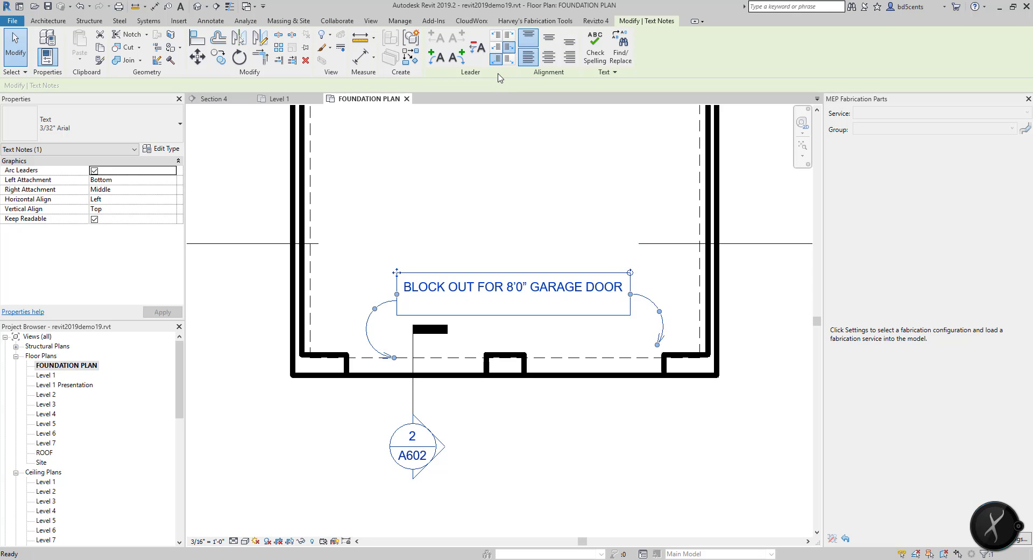
left_click(495, 46)
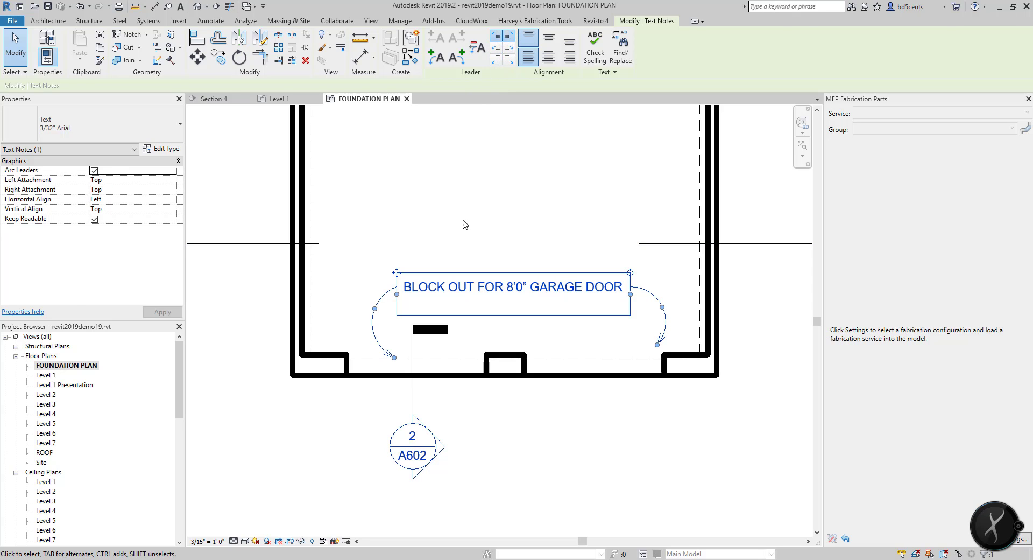
left_click(473, 256)
Step: Adjust the block-out note's position and extend its leader arrowheads to the outer garage piers beside the left and right door openings
scroll(472, 252, "down", 2)
middle_click_drag(491, 245, 491, 235)
scroll(482, 261, "up", 1)
scroll(628, 321, "up", 3)
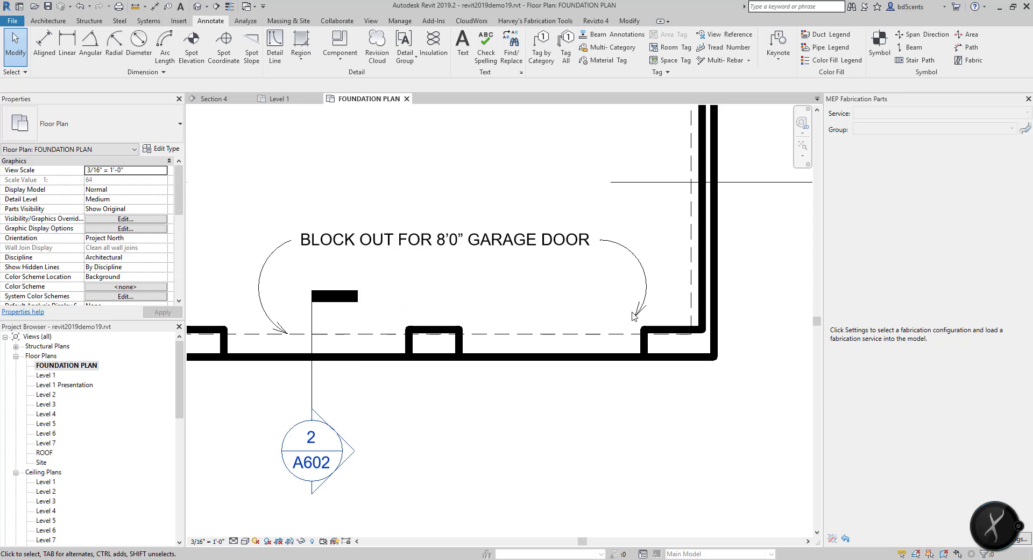
left_click(635, 318)
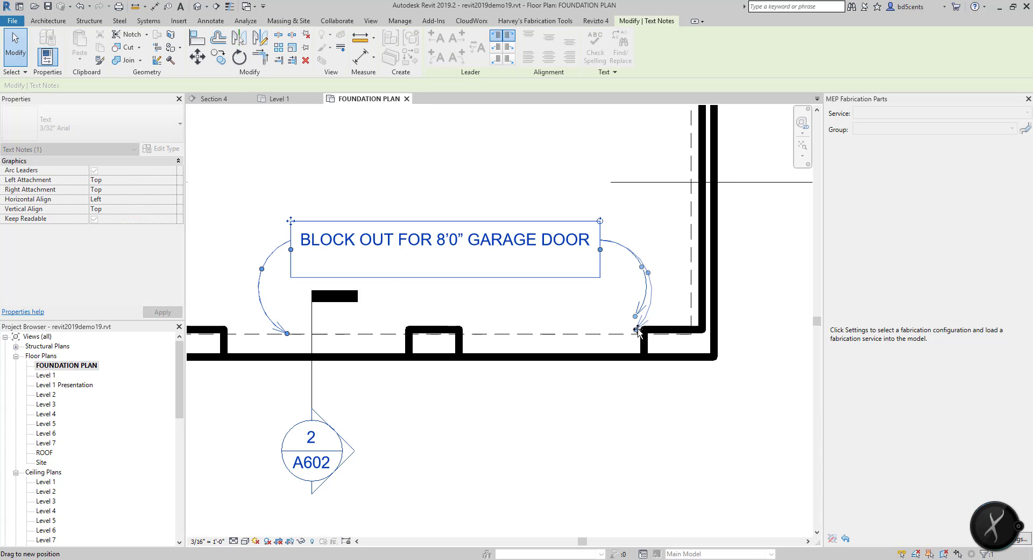
scroll(592, 312, "down", 3)
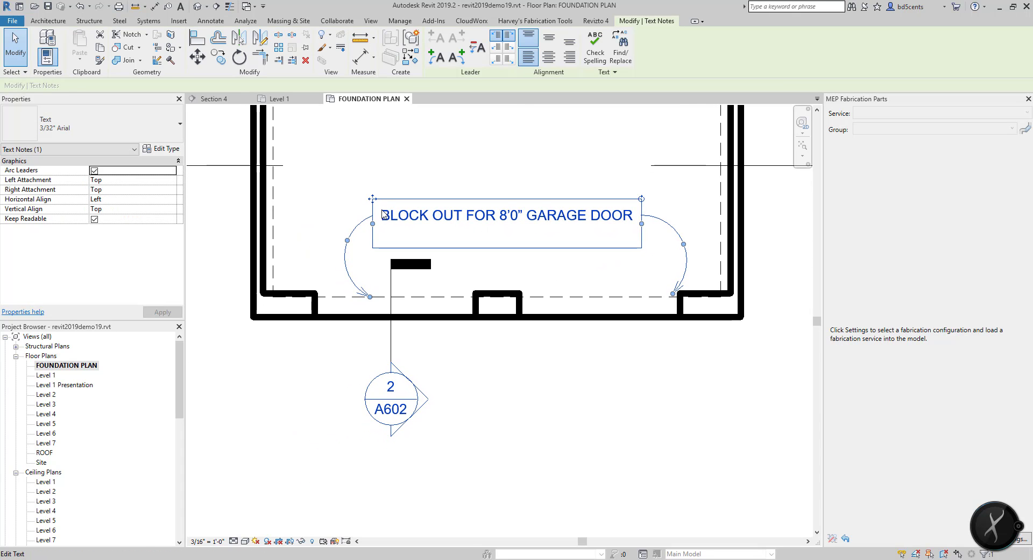
left_click_drag(373, 199, 367, 199)
left_click_drag(370, 297, 322, 296)
key("Escape")
scroll(335, 210, "down", 4)
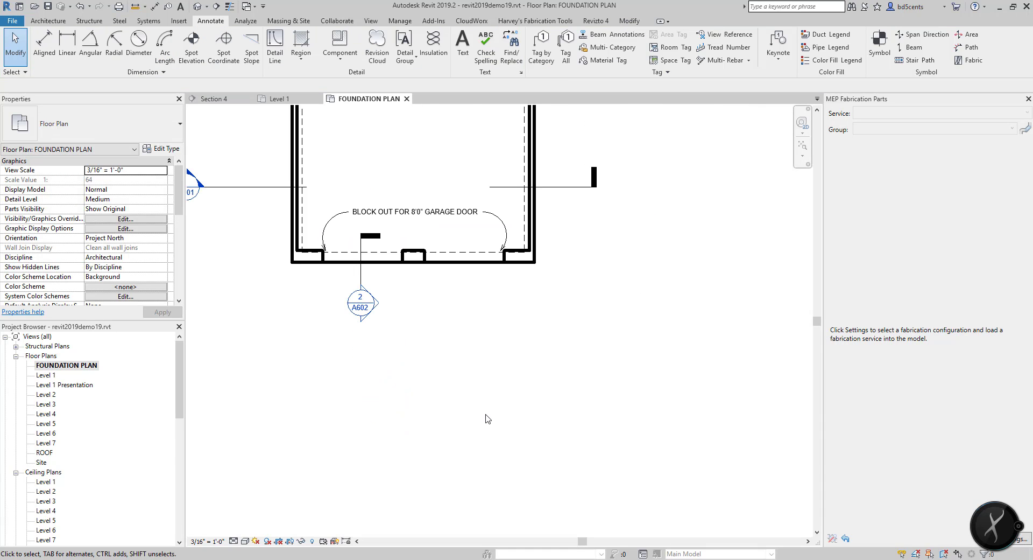
Step: Switch to the Word checklist, review the north arrow direction requirement, and return to Revit
key("alt+Tab")
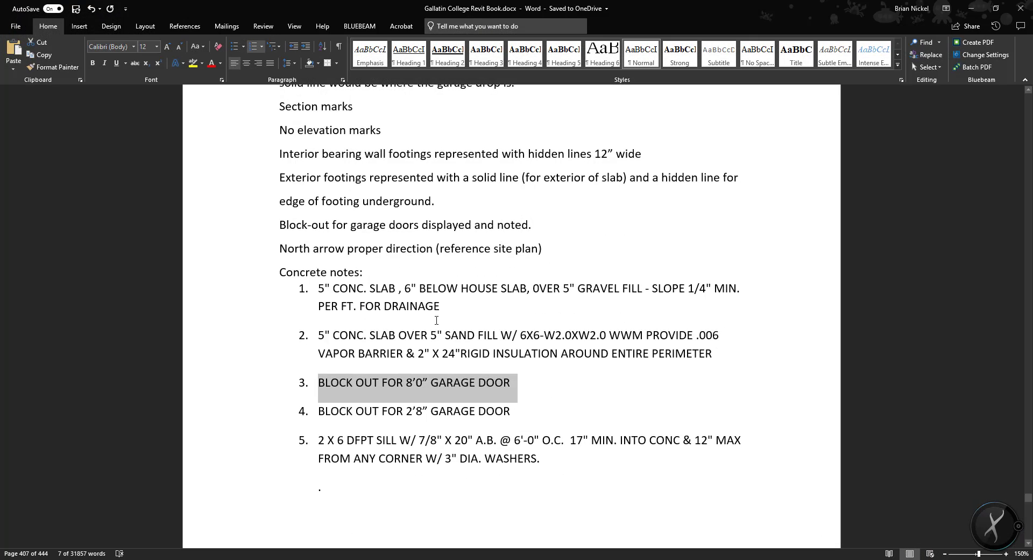
left_click(383, 255)
scroll(371, 261, "up", 2)
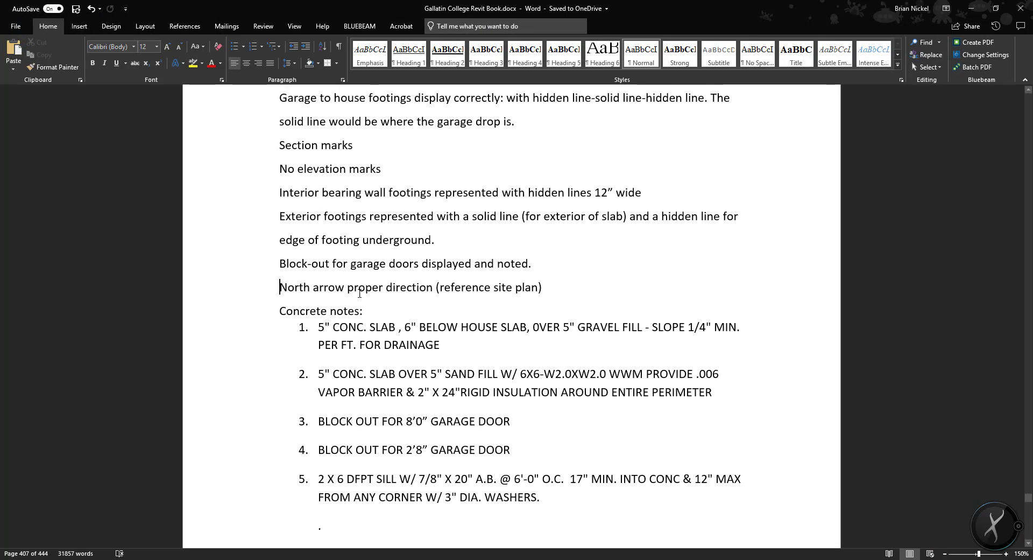
left_click_drag(359, 293, 540, 288, "shift")
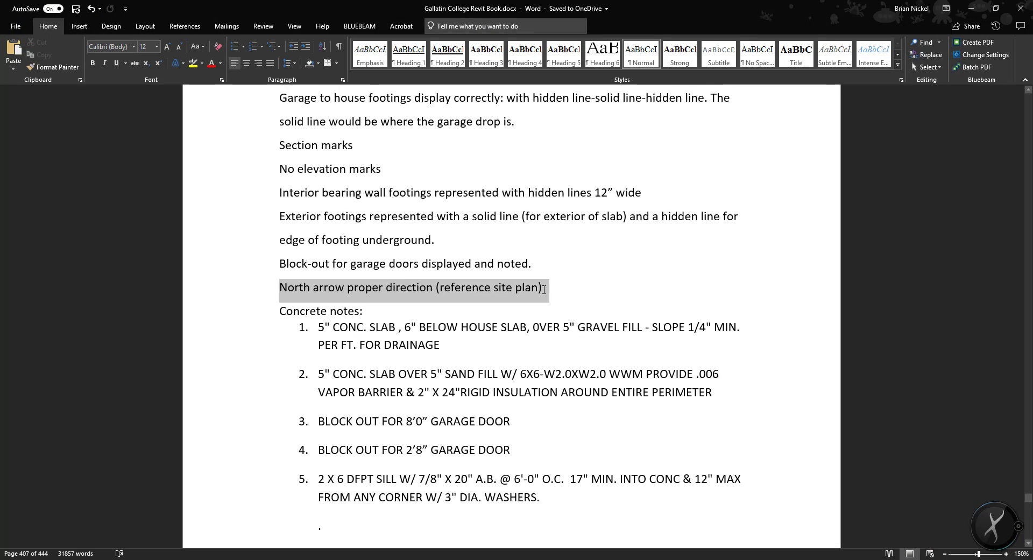
left_click(545, 290)
left_click(971, 8)
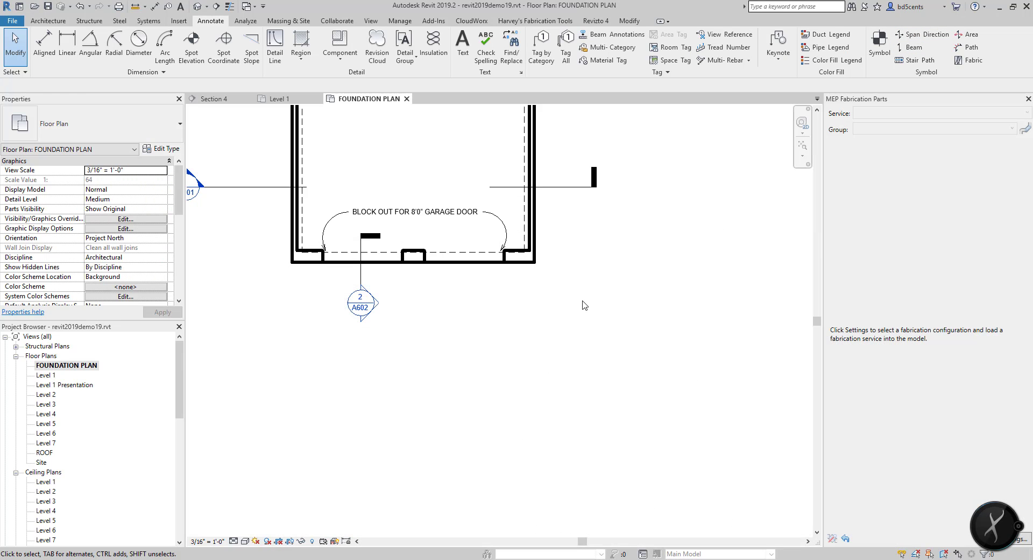
Step: Open the Site floor plan and copy its North Arrow 2 annotation to the clipboard
scroll(438, 344, "down", 3)
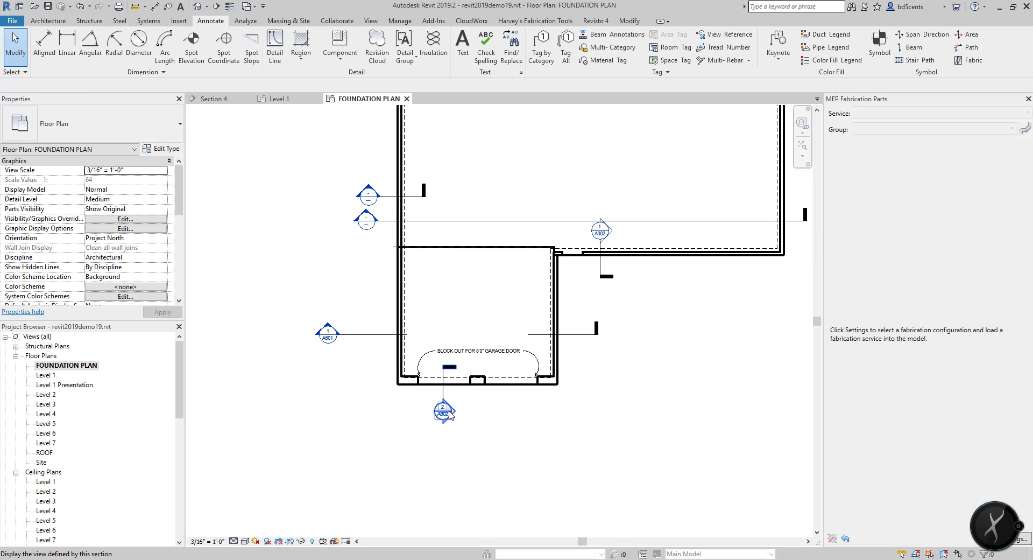
double_click(41, 461)
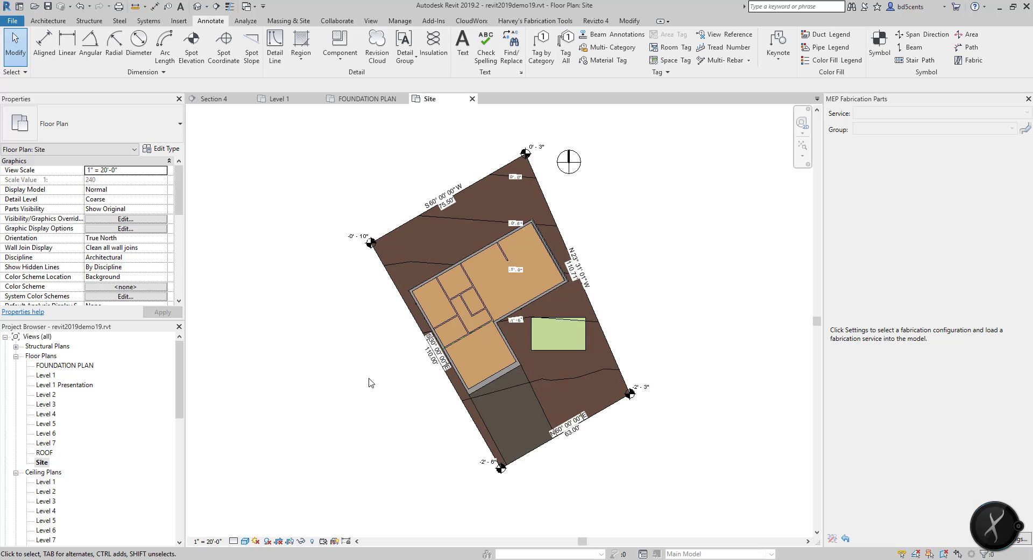
scroll(409, 398, "down", 2)
scroll(487, 249, "up", 3)
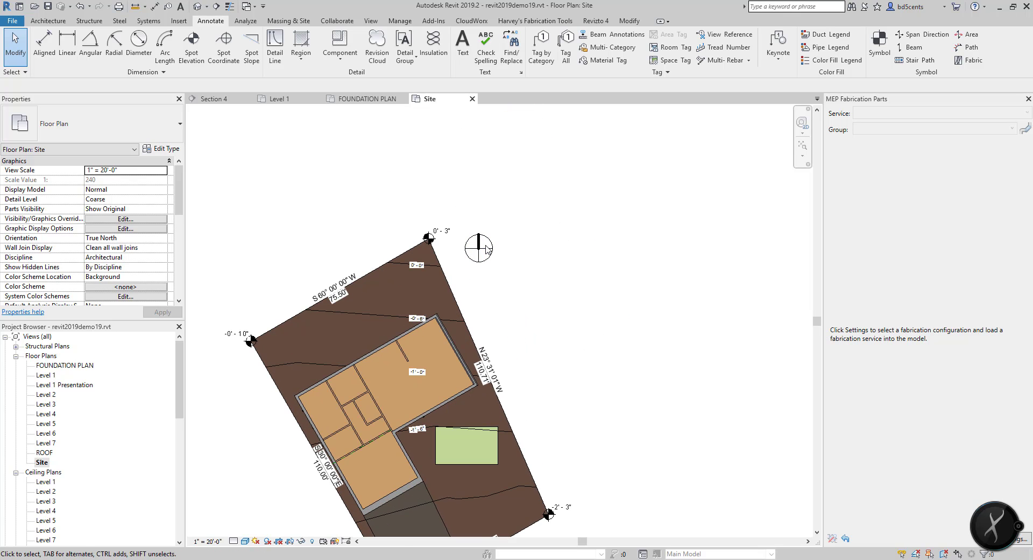
left_click(487, 249)
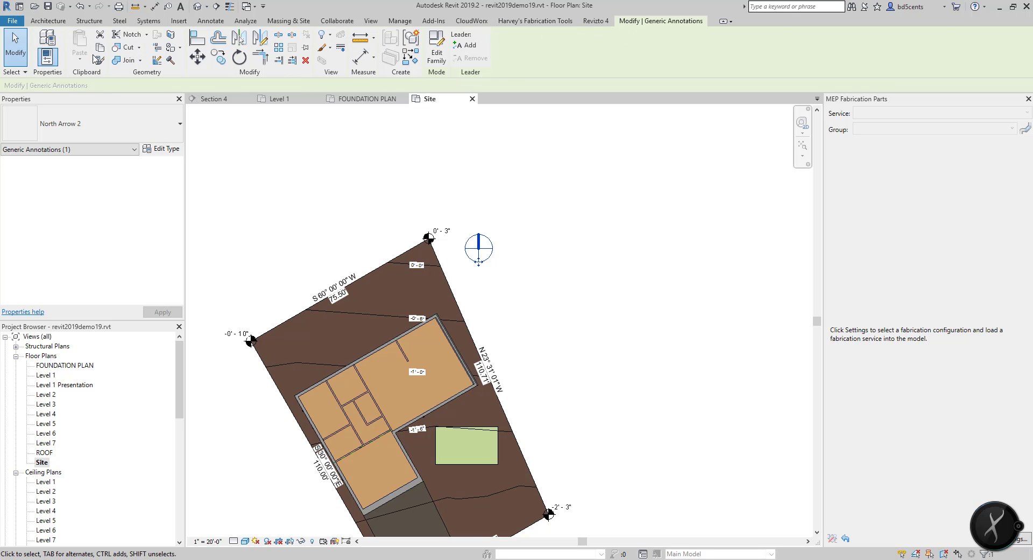
key("ctrl+c")
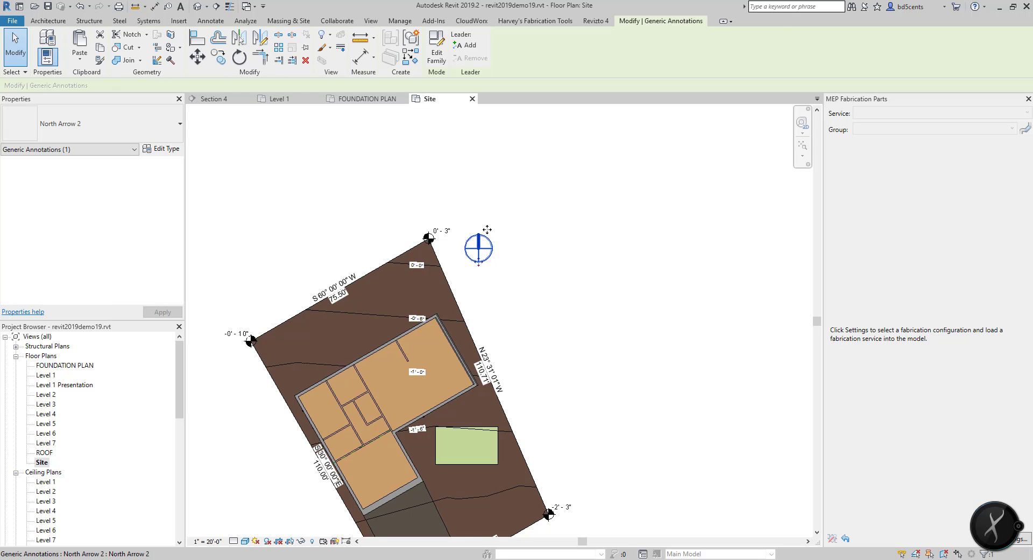
left_click(474, 256)
left_click(420, 191)
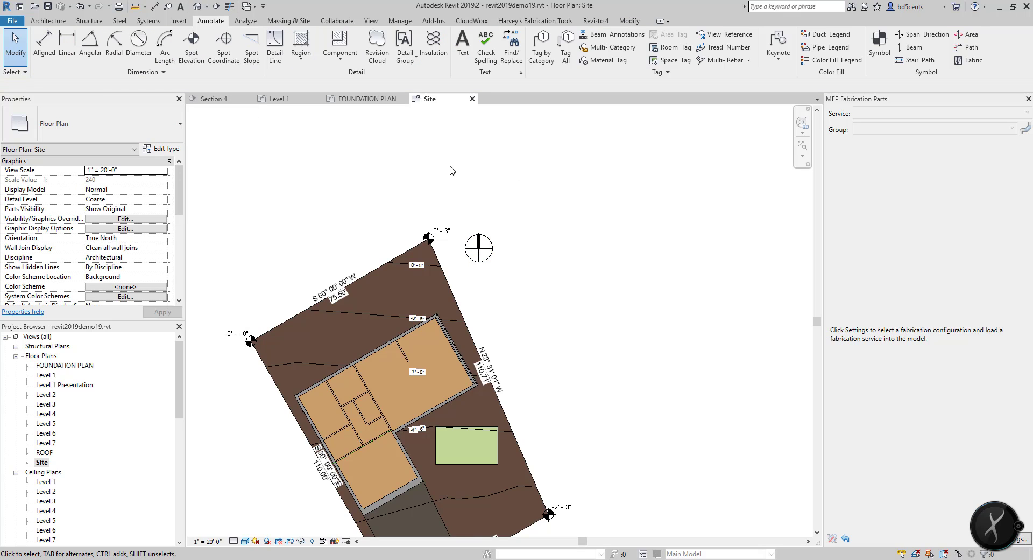
Step: Paste the copied north arrow aligned to the selected view Floor Plan: FOUNDATION PLAN
left_click(620, 21)
left_click(80, 59)
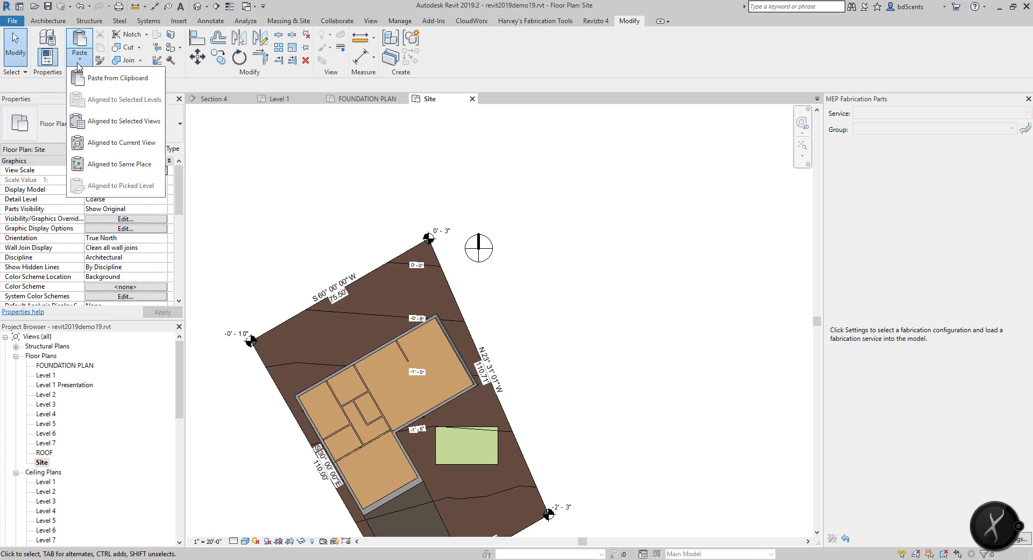
left_click(123, 121)
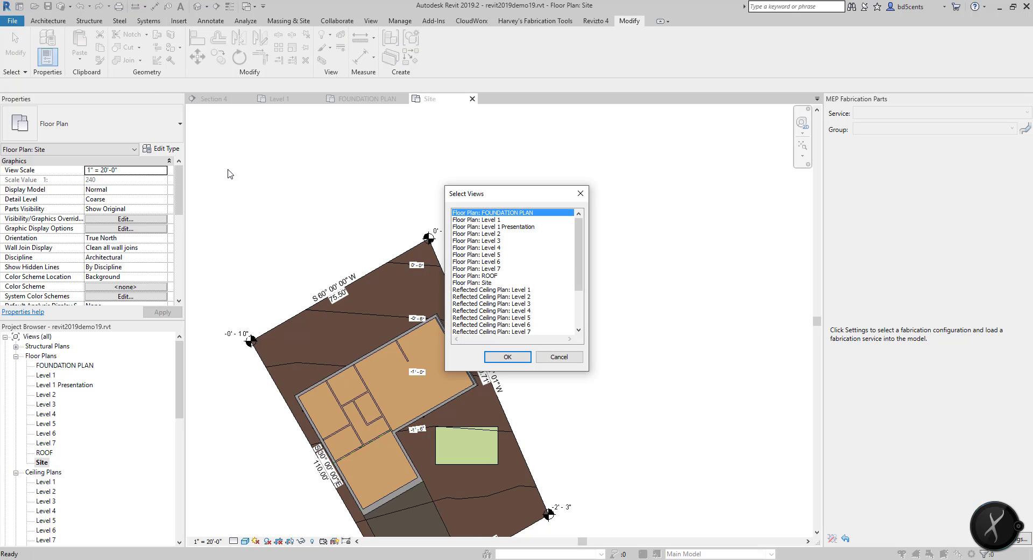
left_click(508, 356)
Step: Open the FOUNDATION PLAN view and move the pasted north arrow to just outside the garage's lower-left corner
double_click(59, 365)
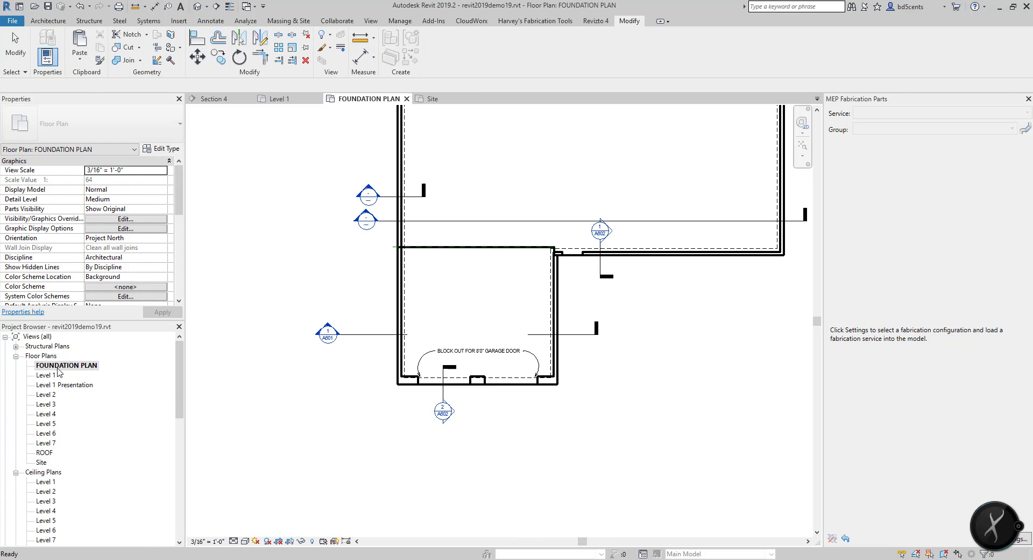
scroll(311, 369, "down", 3)
scroll(602, 248, "up", 2)
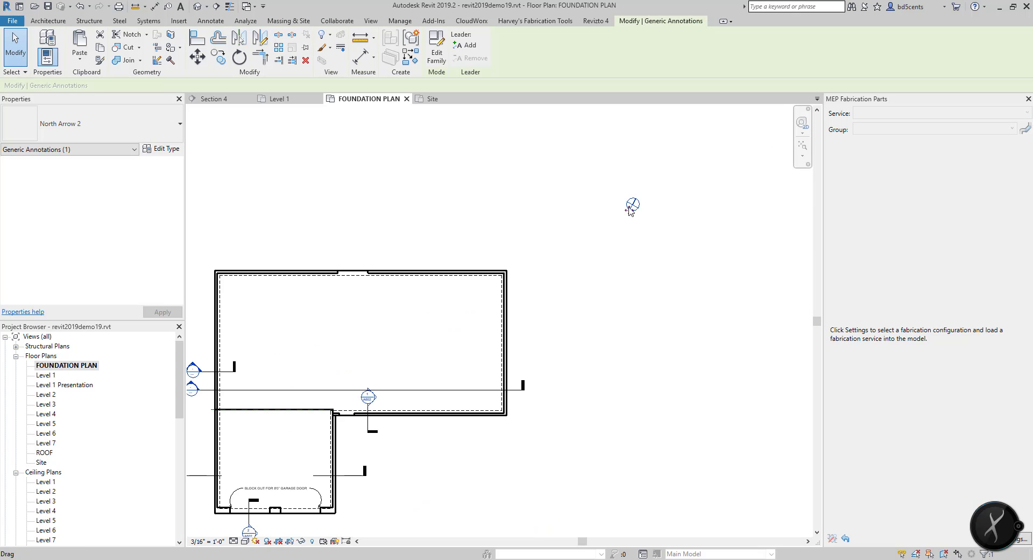
left_click_drag(627, 215, 322, 475)
scroll(592, 426, "down", 2)
scroll(307, 492, "up", 4)
key("Escape")
Step: Switch to the Word checklist, copy the five numbered concrete notes, and return to Revit
key("alt+Tab")
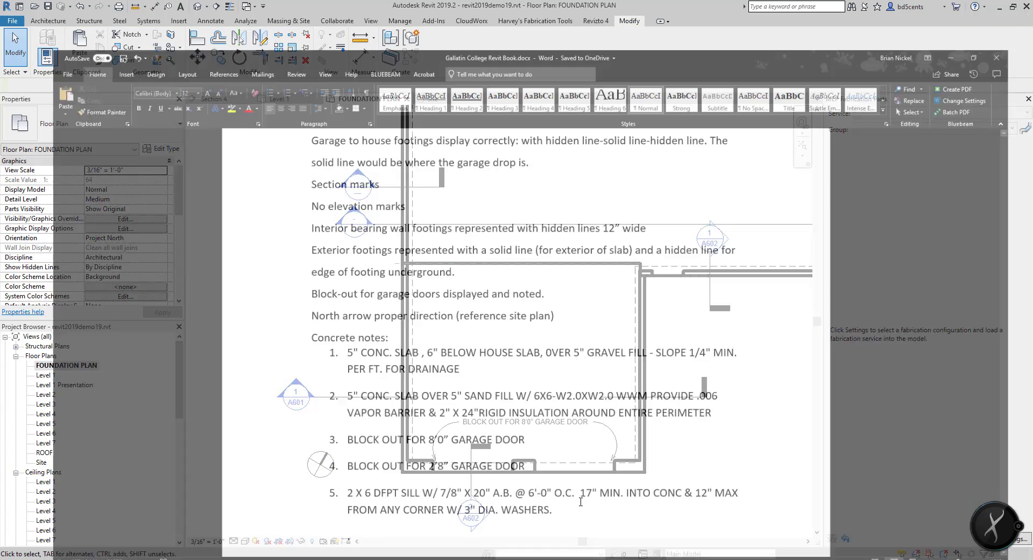
scroll(456, 321, "up", 3)
scroll(456, 321, "down", 3)
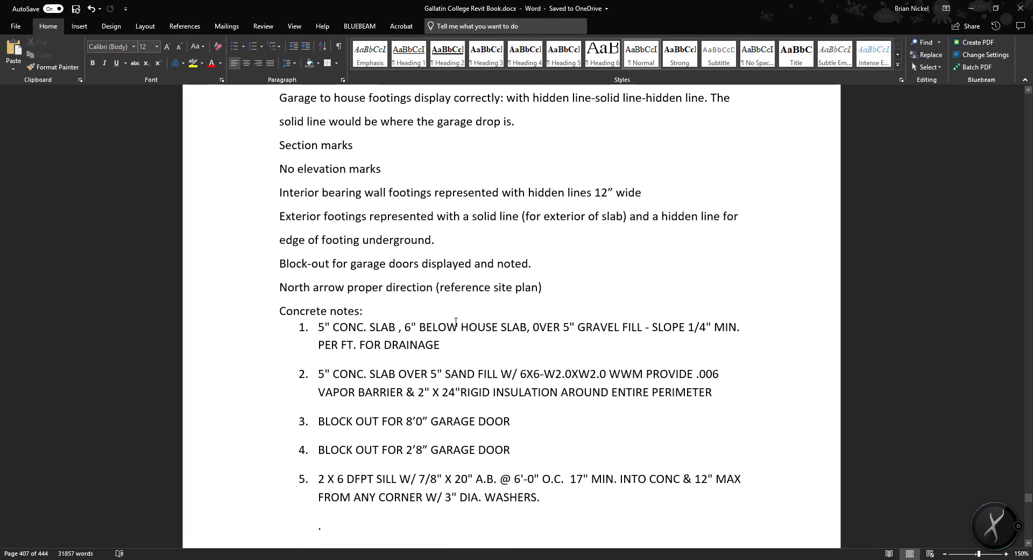
scroll(456, 321, "down", 2)
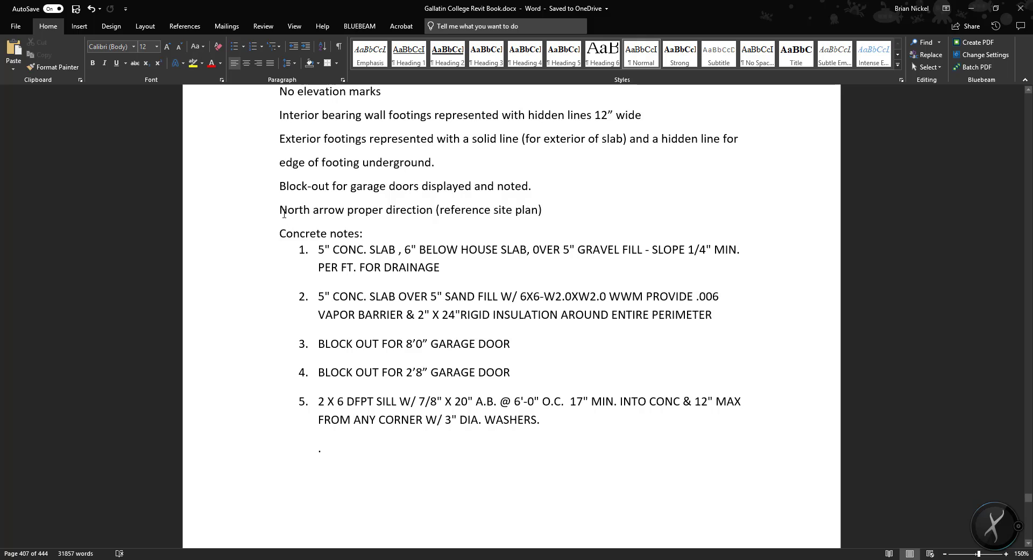
left_click_drag(334, 237, 365, 234)
left_click(364, 233)
scroll(329, 241, "down", 1)
left_click_drag(318, 211, 542, 392)
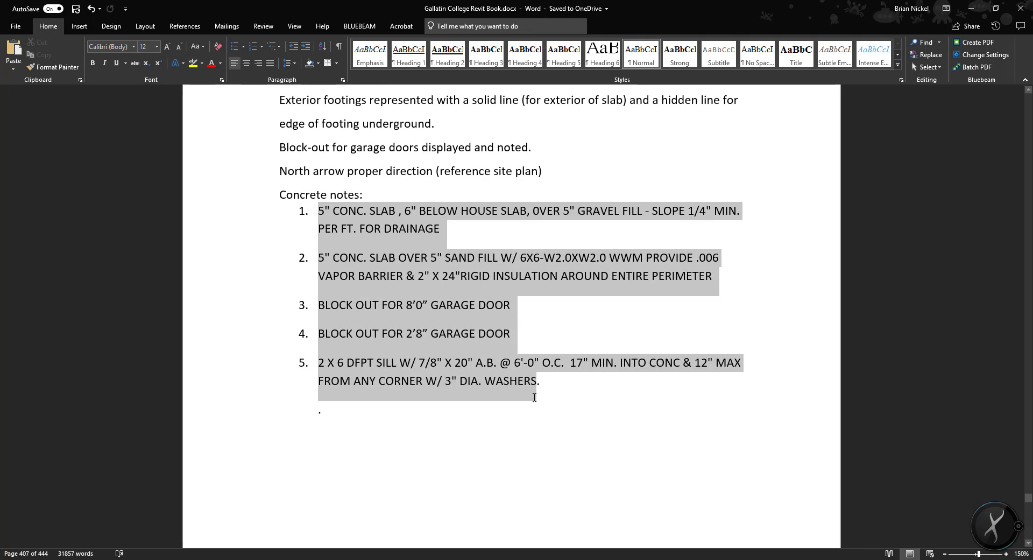
right_click(509, 357)
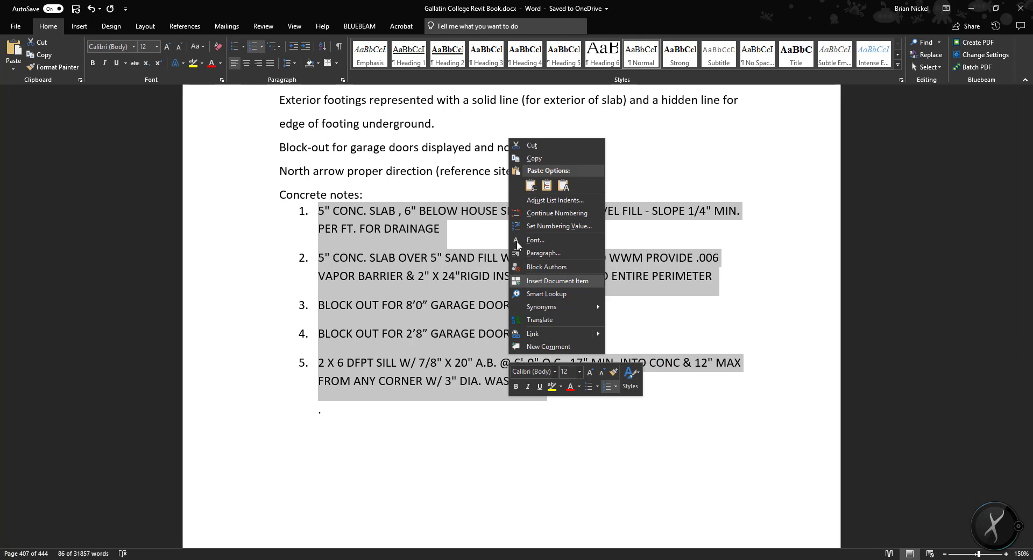
left_click(530, 158)
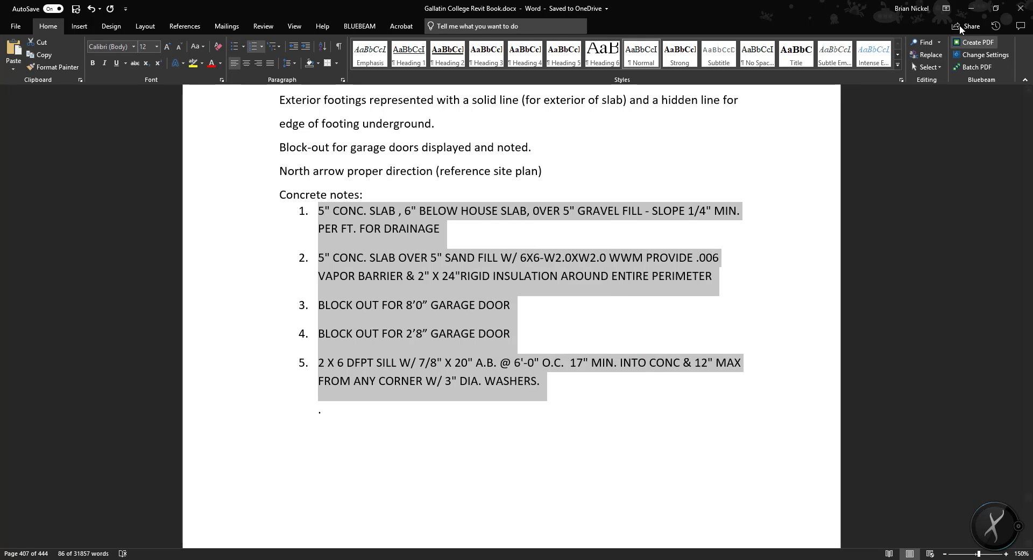
left_click(969, 13)
Step: Start creating a new legend under Legends in the project
scroll(85, 410, "down", 6)
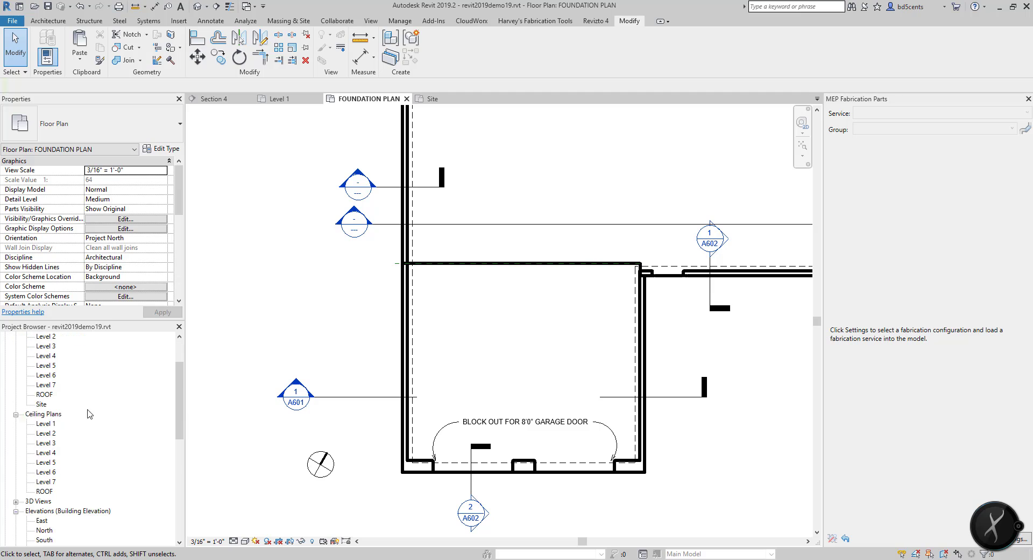
scroll(83, 439, "down", 3)
right_click(41, 395)
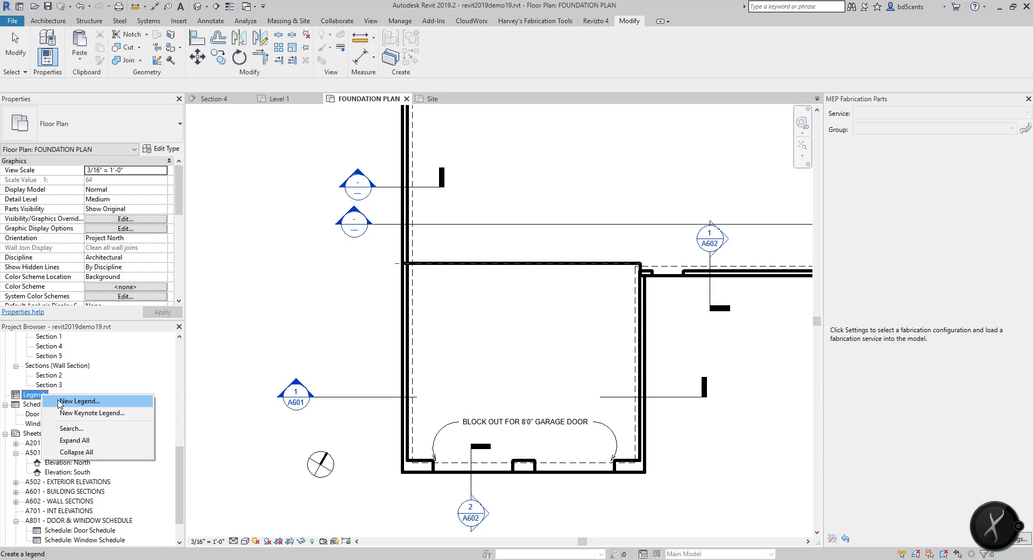
Step: Create a legend view named CONCRETE NOTES at 1/4" = 1'-0" scale
left_click(37, 398)
scroll(32, 409, "down", 2)
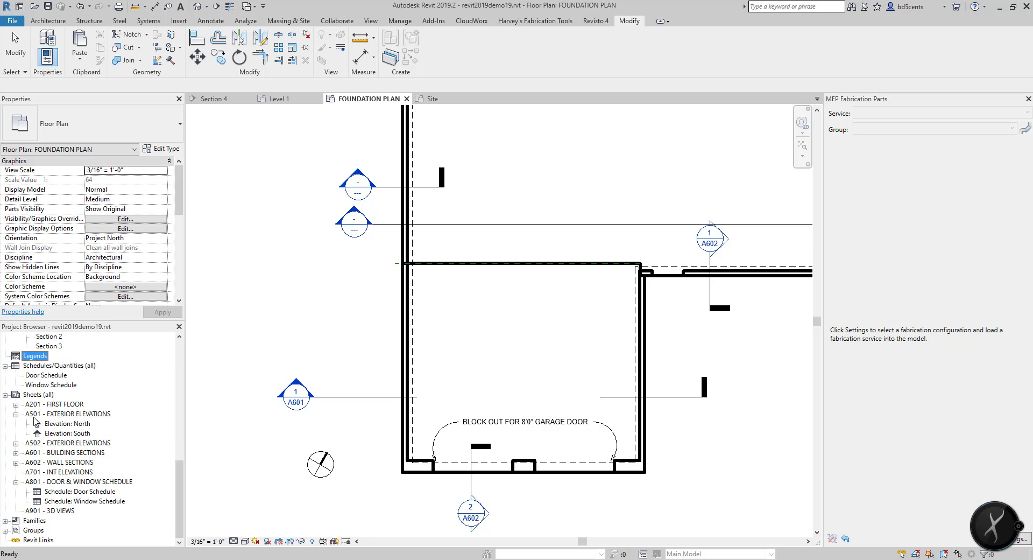
scroll(25, 447, "up", 4)
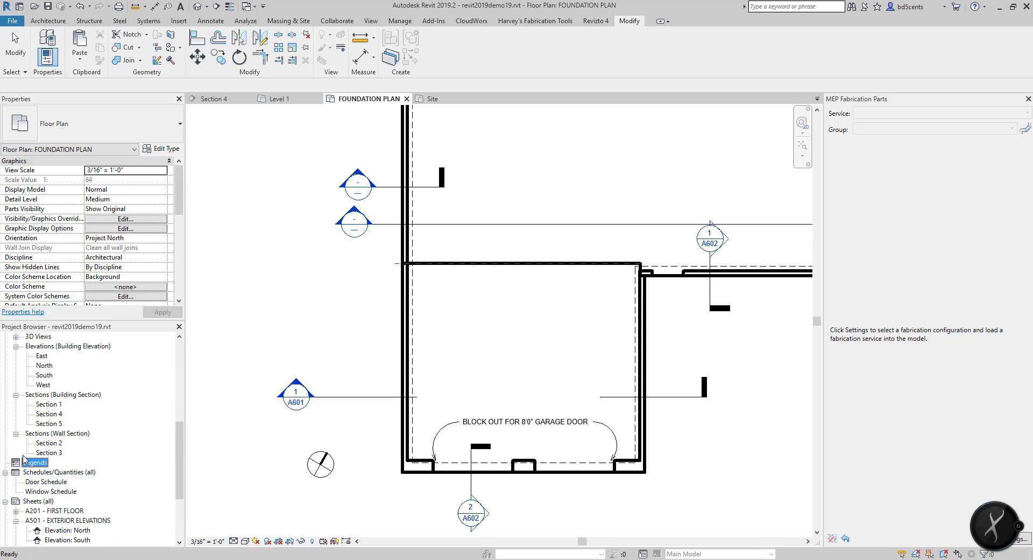
right_click(28, 466)
left_click(51, 472)
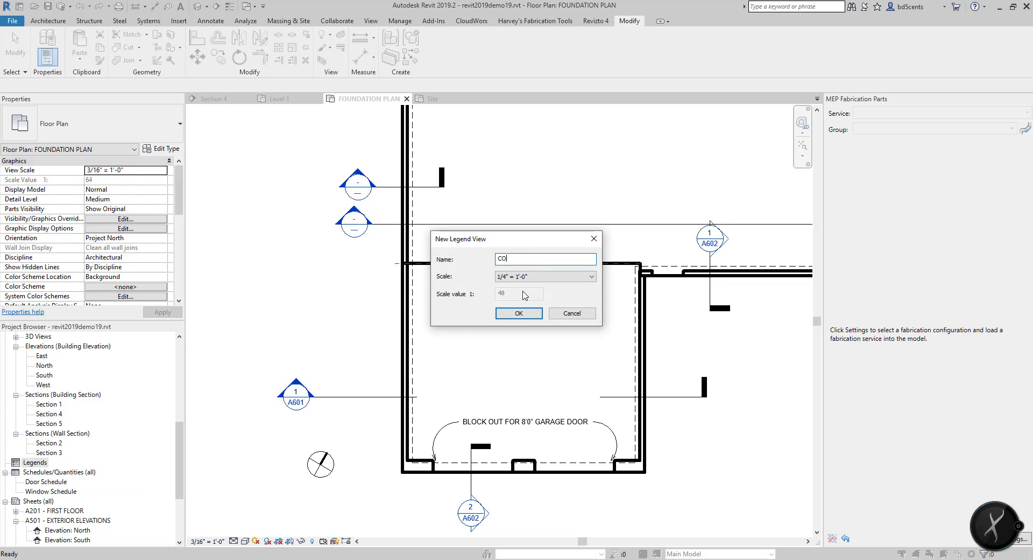
type("CONCRETE NOTES")
key("Return")
key("alt+Tab")
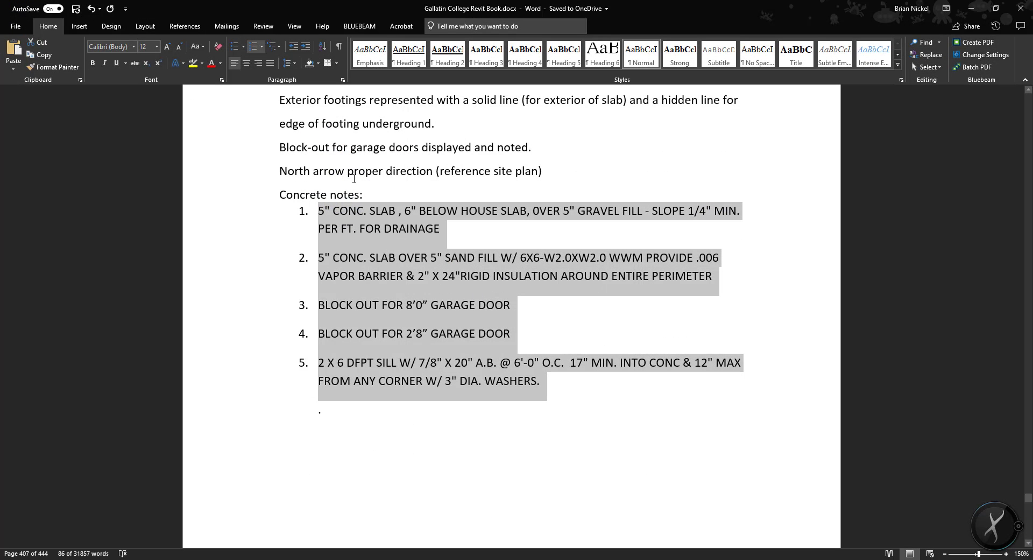
left_click(972, 8)
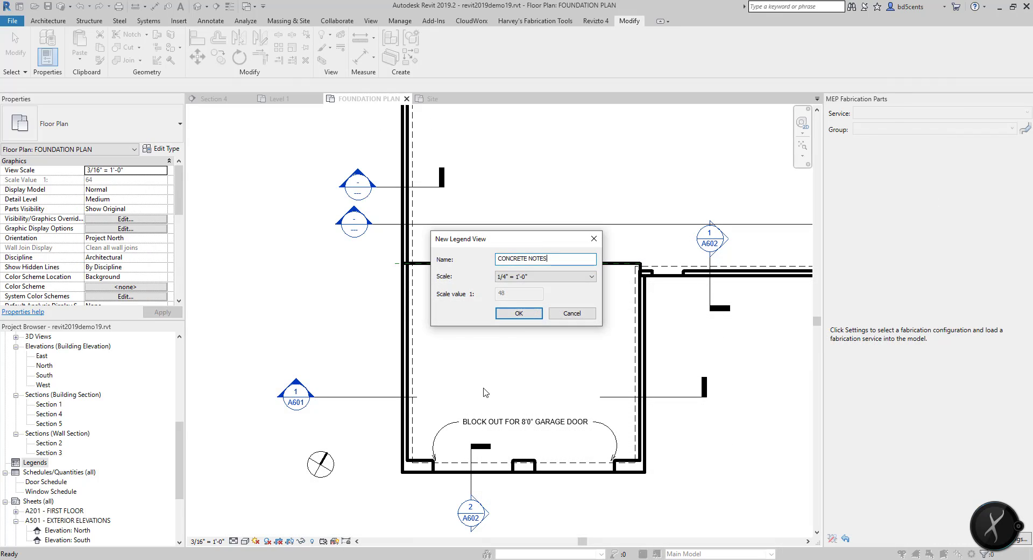
left_click(525, 278)
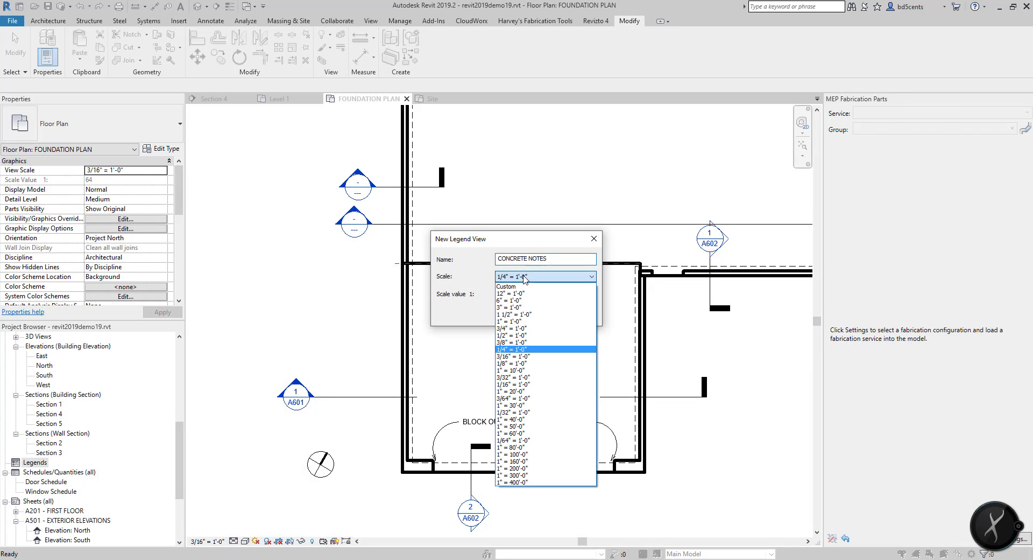
left_click(523, 278)
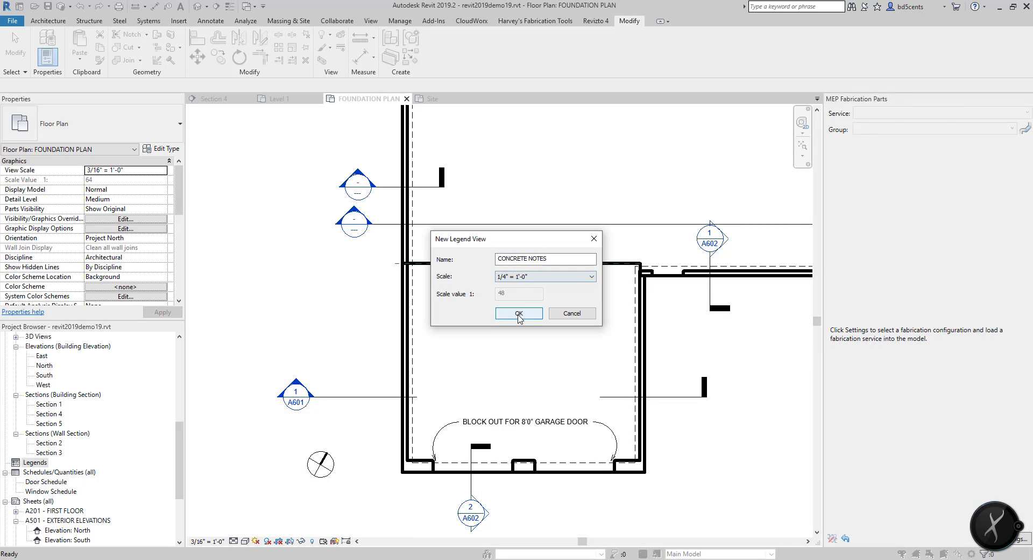
left_click(519, 315)
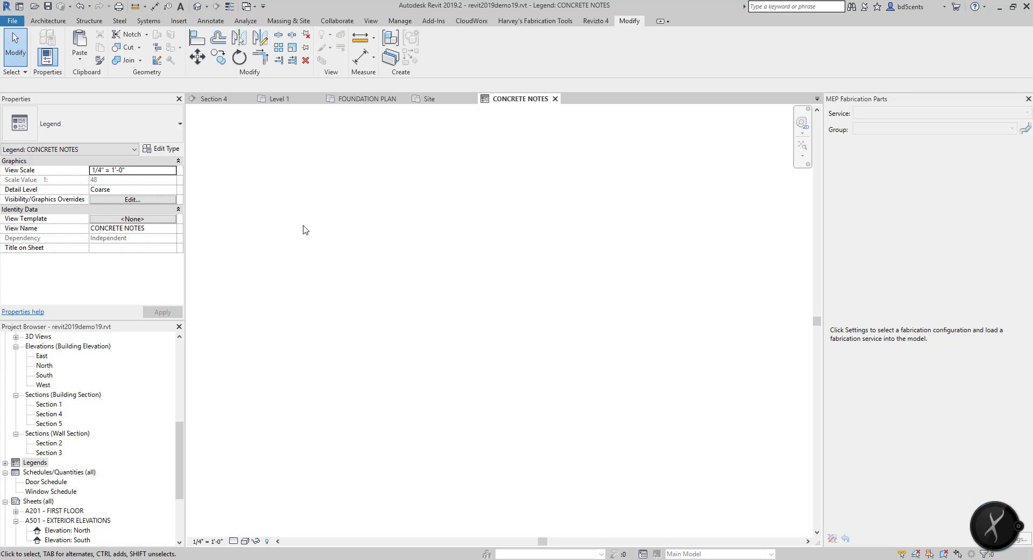
key("ctrl+v")
left_click(343, 276)
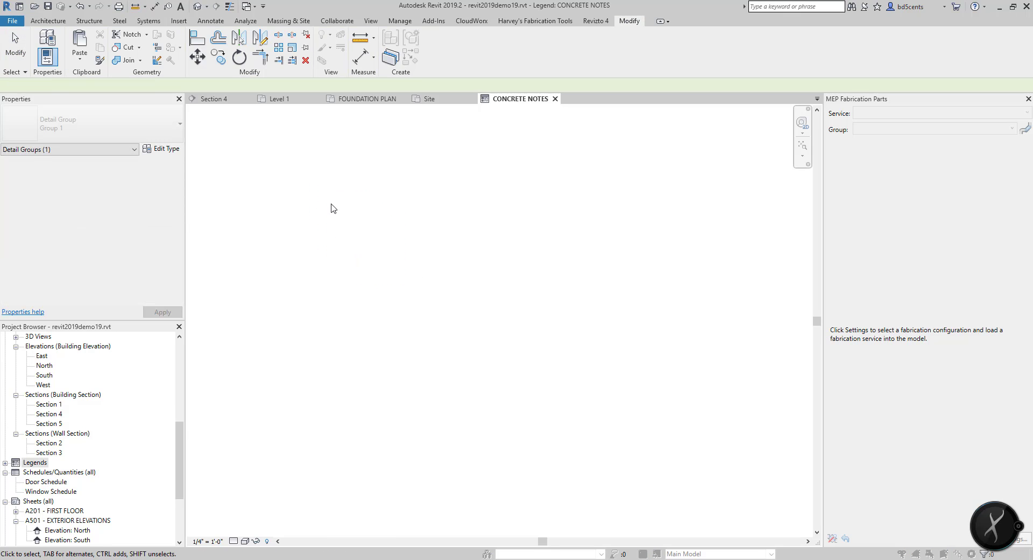
left_click(179, 7)
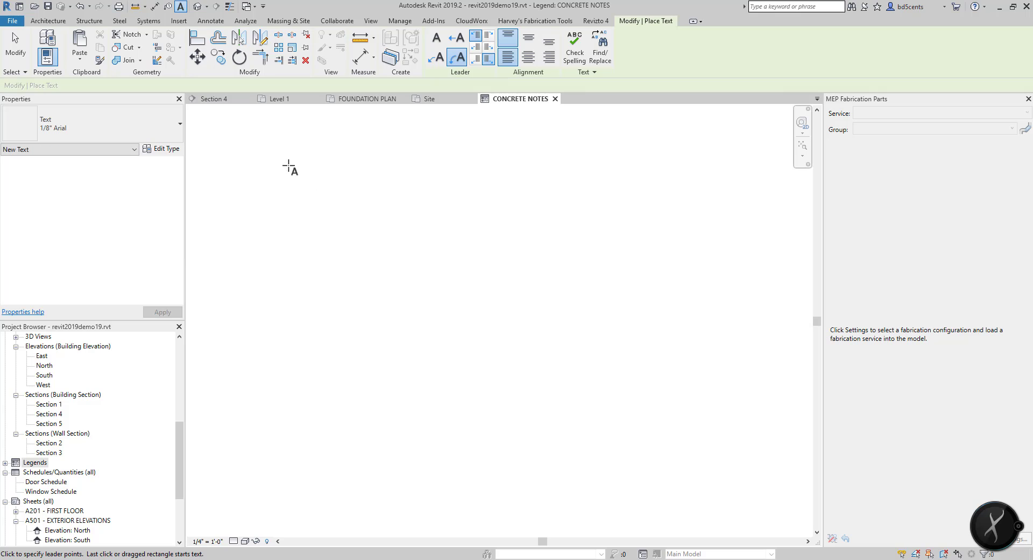
left_click(326, 188)
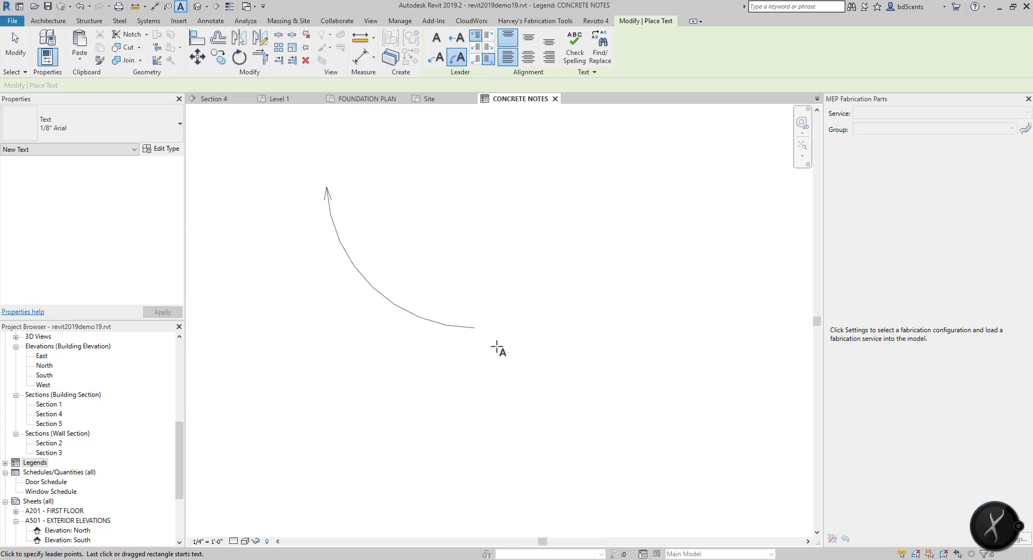
key("Escape")
key("Escape")
left_click(180, 6)
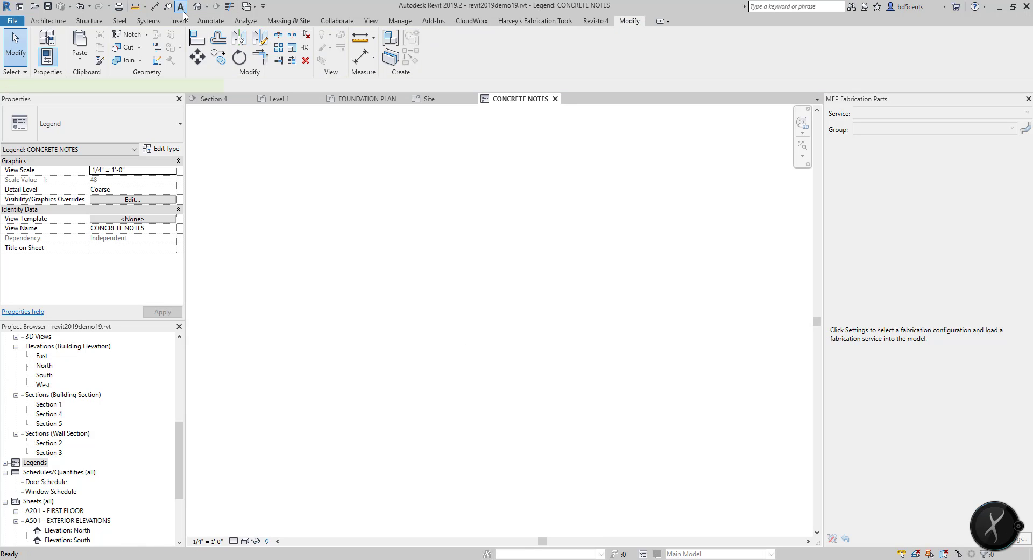
left_click(461, 61)
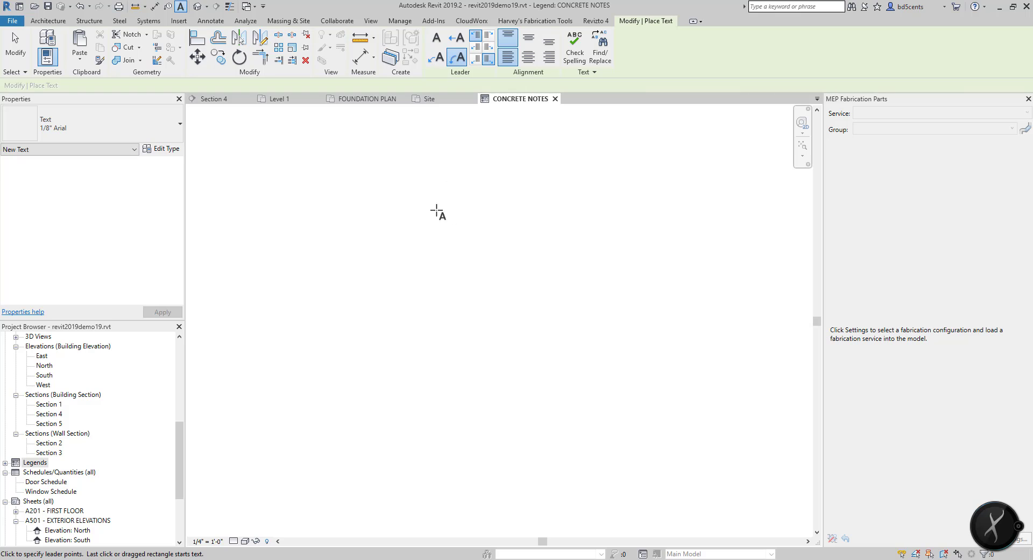
left_click(414, 181)
key("Escape")
key("Escape")
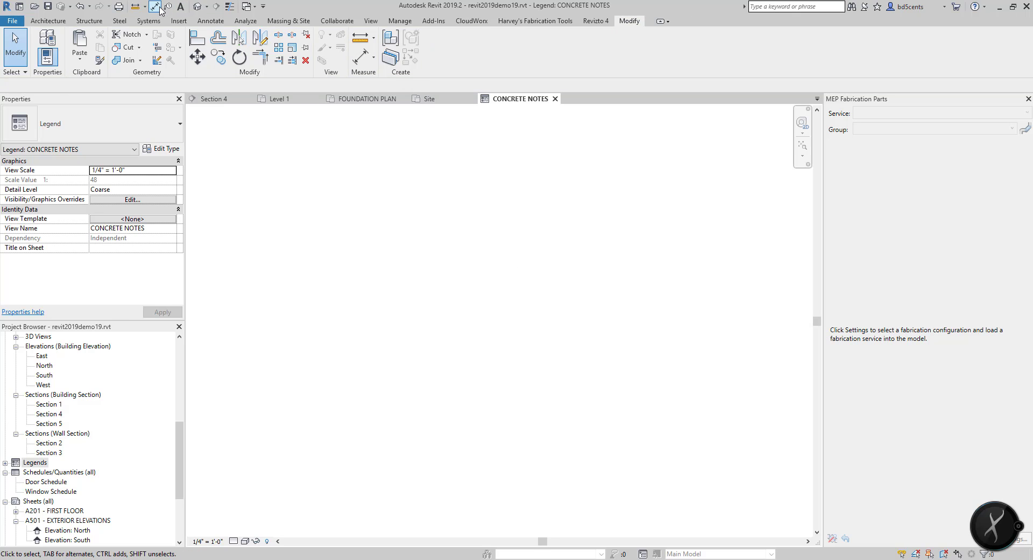
Step: Place a text note without a leader in the legend and paste the five numbered concrete notes copied from Word
left_click(180, 7)
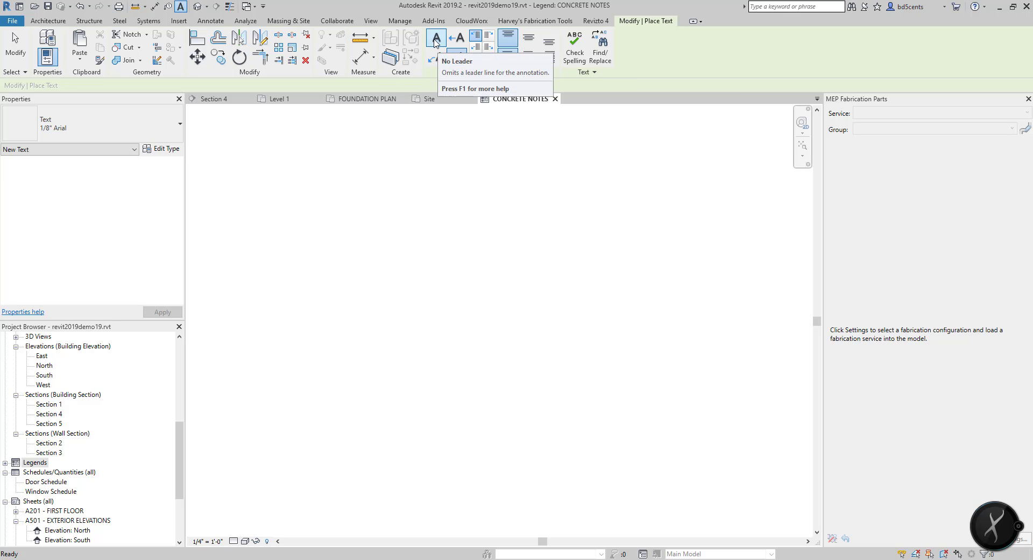
left_click(436, 41)
left_click_drag(401, 233, 662, 350)
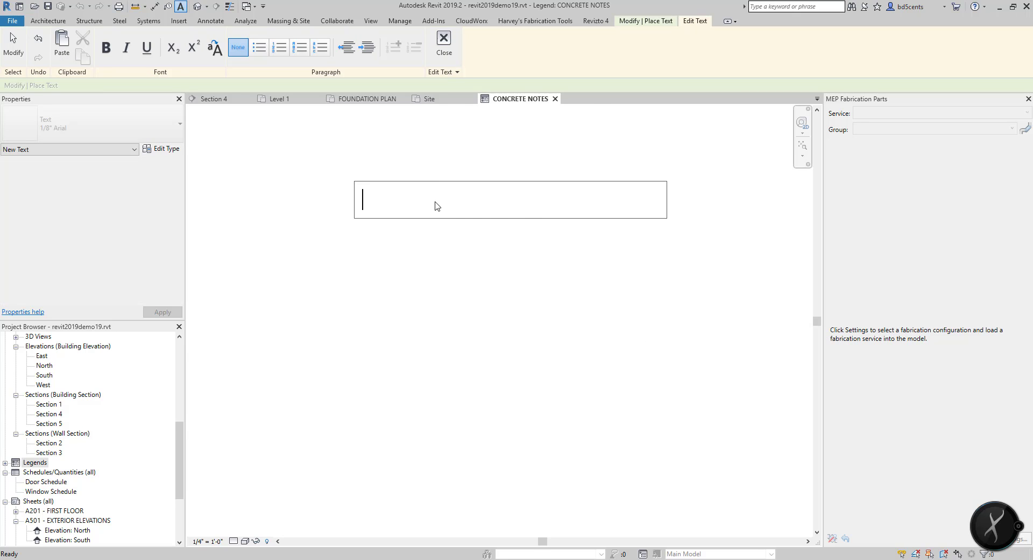
type("5\" CONC. SLAB , 6\" BELOW HOUSE SLAB, 0VER 5\" GRAVEL FILL - SLOPE 1/4\" MIN. PER FT. FOR DRAINAGE 5\" CONC. SLAB OVER 5\" SAND FILL W/ 6X6-W2.0XW2.0 WWM PROVIDE .006 VAPOR BARRIER & 2\" X 24\"RIGID INSULATION AROUND ENTIRE PERIMETER BLOCK OUT FOR 8'0\" GARAGE DOOR BLOCK OUT FOR 2'8\" GARAGE DOOR 2 X 6 DFPT SILL W/ 7/8\" X 20\" A.B. @ 6'-0\" O.C.  17\" MIN. INTO CONC & 12\" MAX FROM ANY CORNER W/ 3\" DIA. WASHERS.")
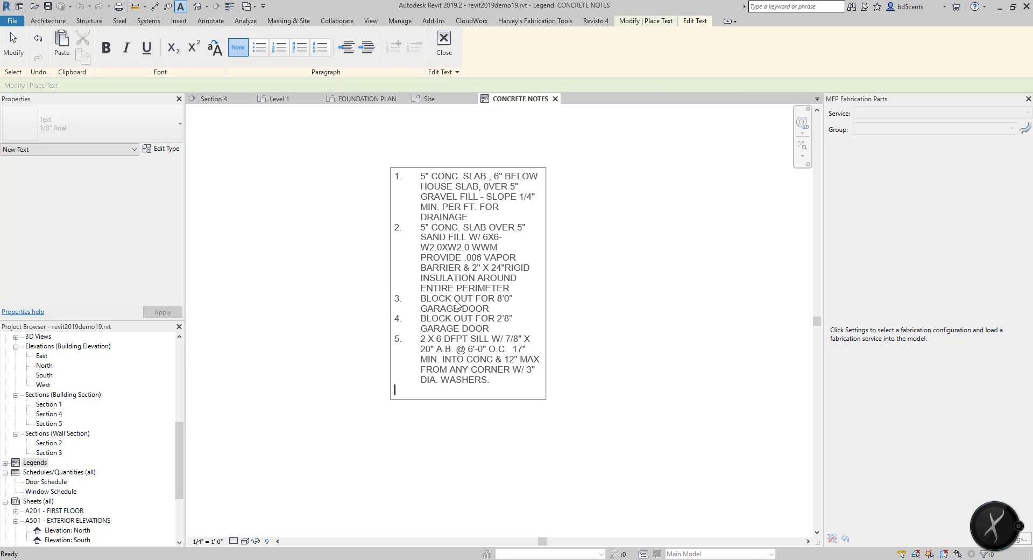
Step: Widen the concrete text note so its lines wrap less, and end the text command without adding another note
left_click(592, 338)
left_click_drag(546, 284, 642, 249)
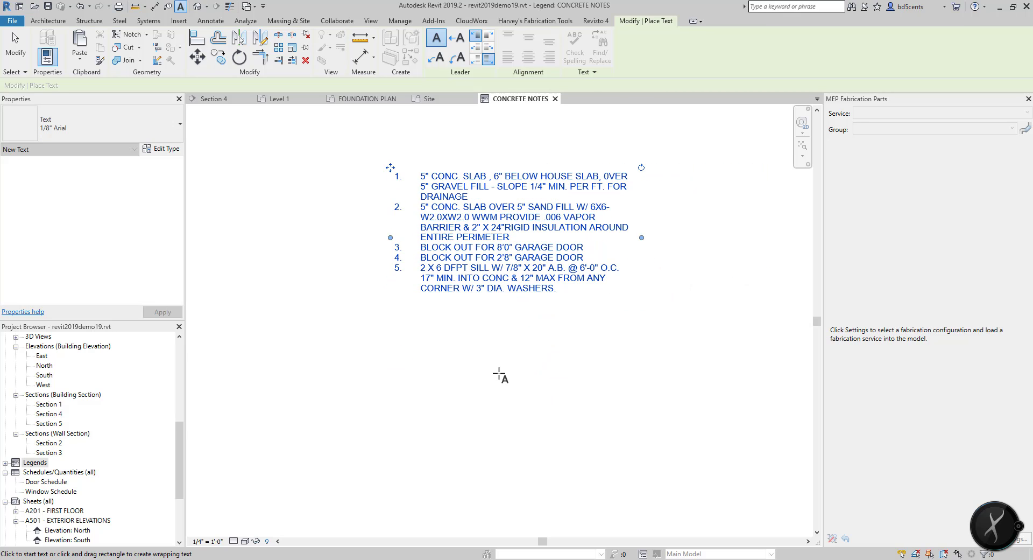
left_click(498, 372)
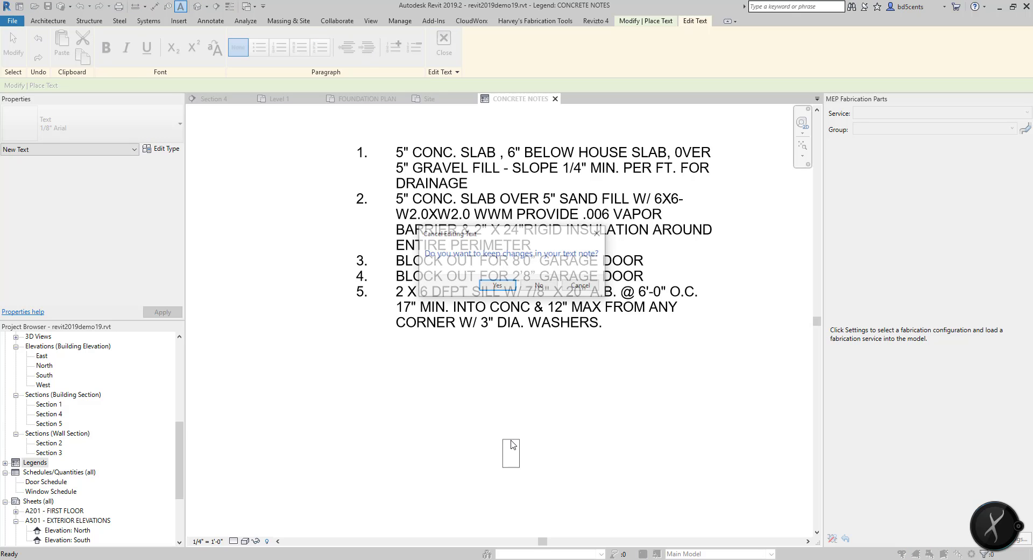
scroll(498, 377, "down", 3)
left_click(487, 392)
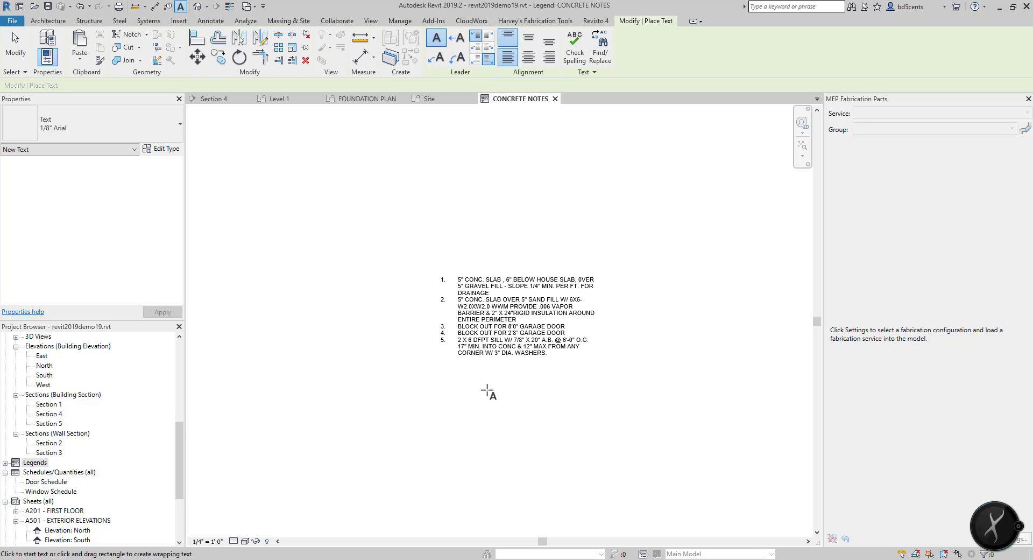
key("Escape")
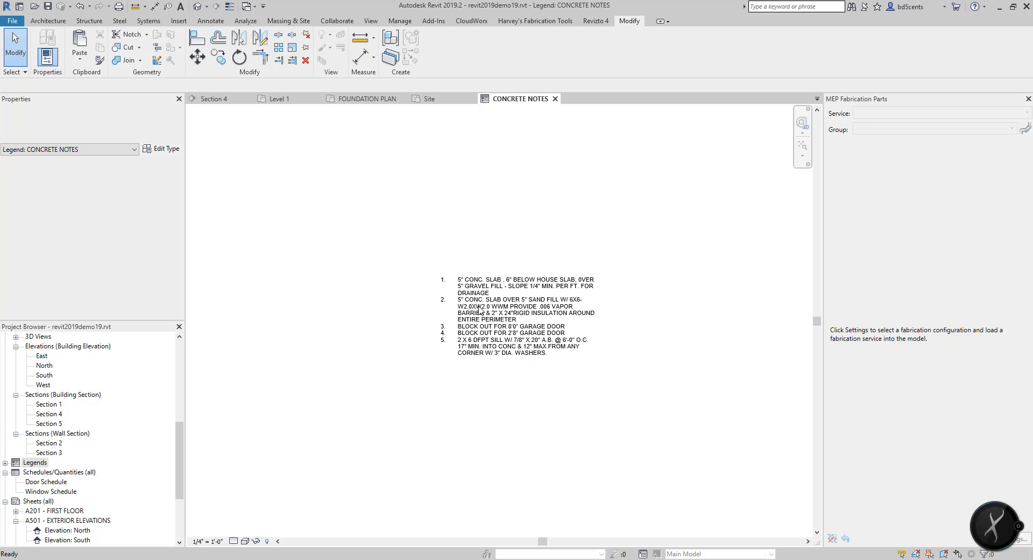
scroll(440, 333, "up", 5)
middle_click_drag(638, 326, 609, 334)
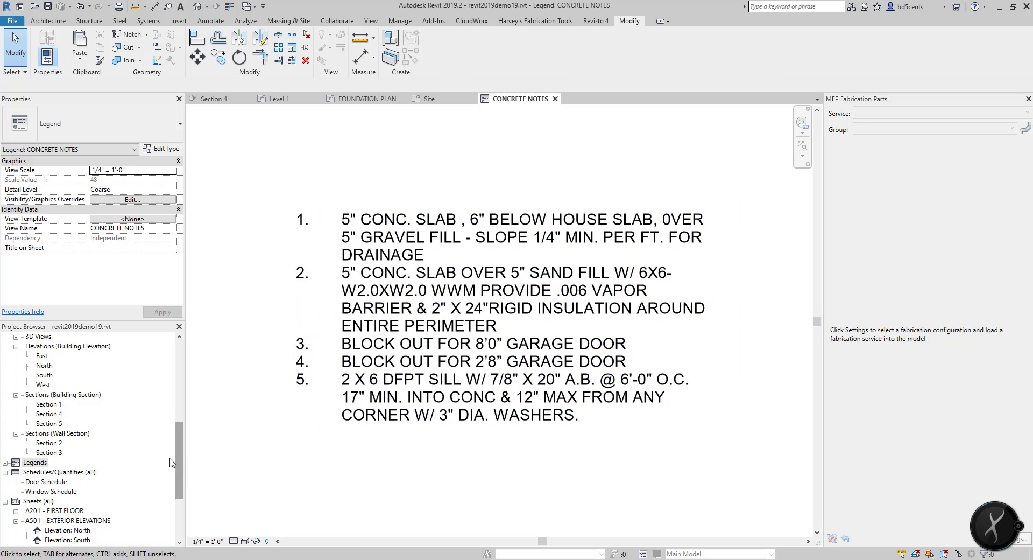
Step: Expand the Legends category in the project browser and open the FOUNDATION PLAN floor plan view
left_click(5, 463)
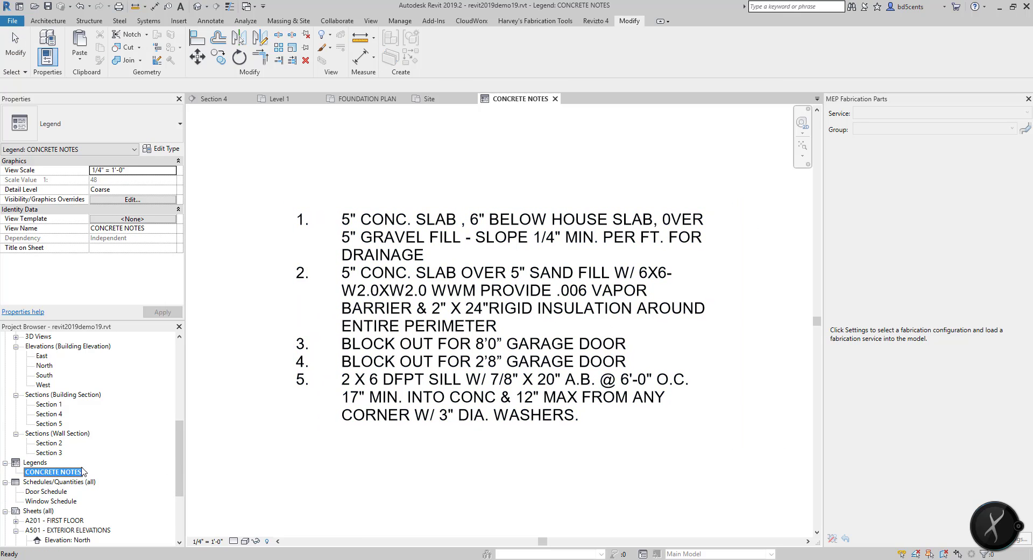
scroll(81, 472, "down", 4)
scroll(70, 482, "up", 7)
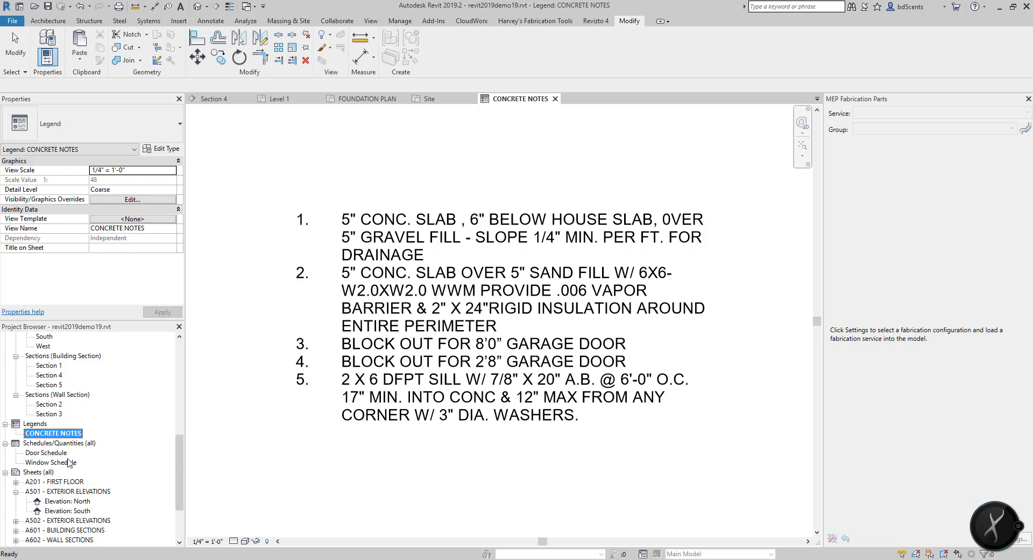
scroll(43, 424, "down", 3)
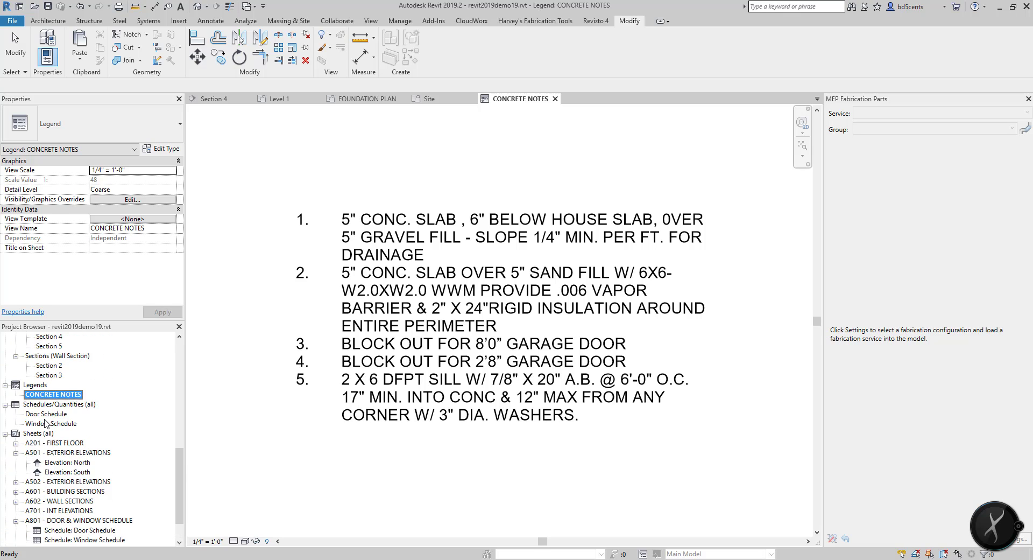
scroll(44, 425, "up", 7)
double_click(65, 365)
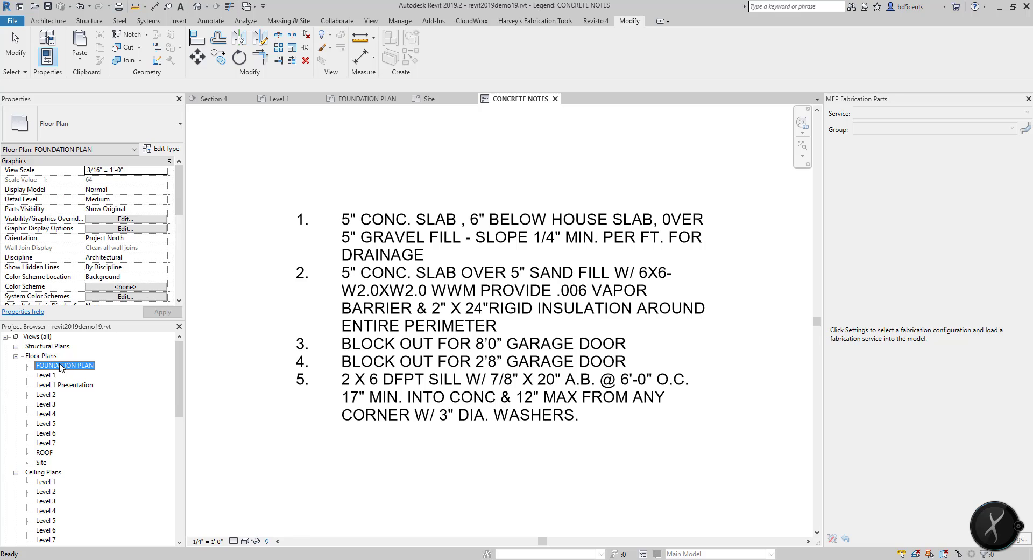
Step: Delete the extra north arrow well below the building, keeping the one beside the garage
scroll(466, 324, "down", 3)
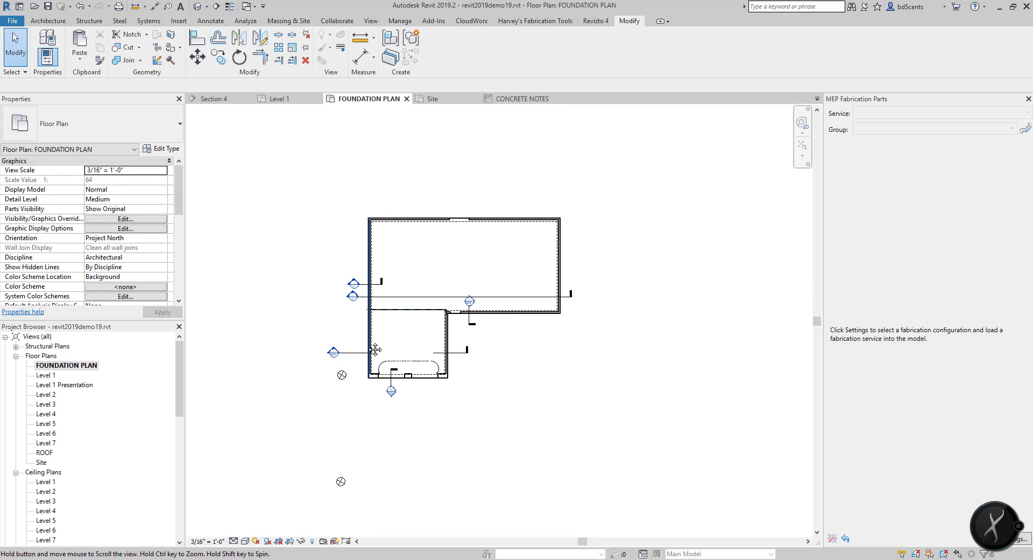
scroll(345, 506, "up", 4)
left_click(351, 498)
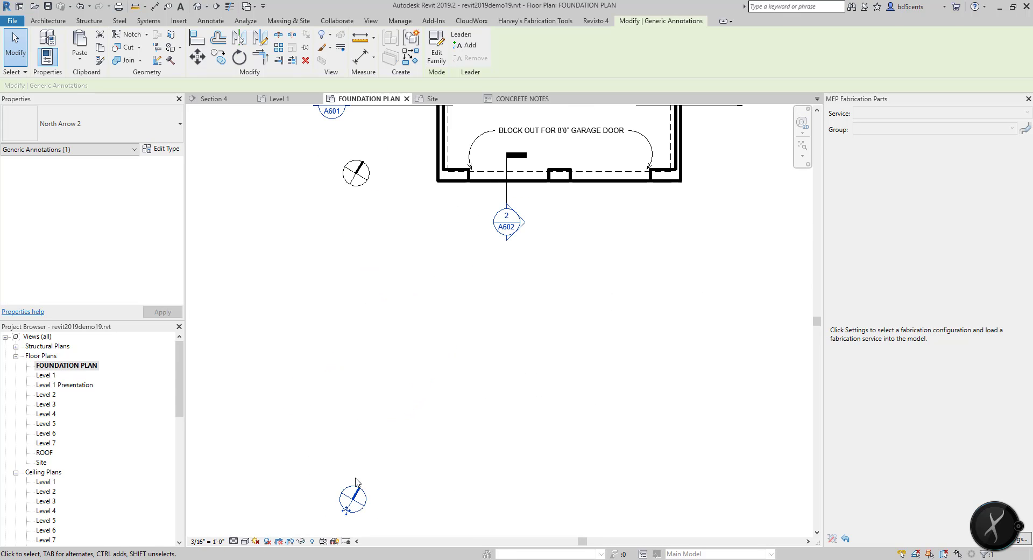
key("Delete")
Step: Review the whole foundation plan, the remaining north arrow, and the legends and sheets listed in the project browser
scroll(389, 369, "down", 5)
mouse_move(426, 340)
middle_mouse_down()
mouse_move(370, 402)
mouse_move(360, 438)
middle_mouse_up()
middle_click_drag(342, 343, 362, 369)
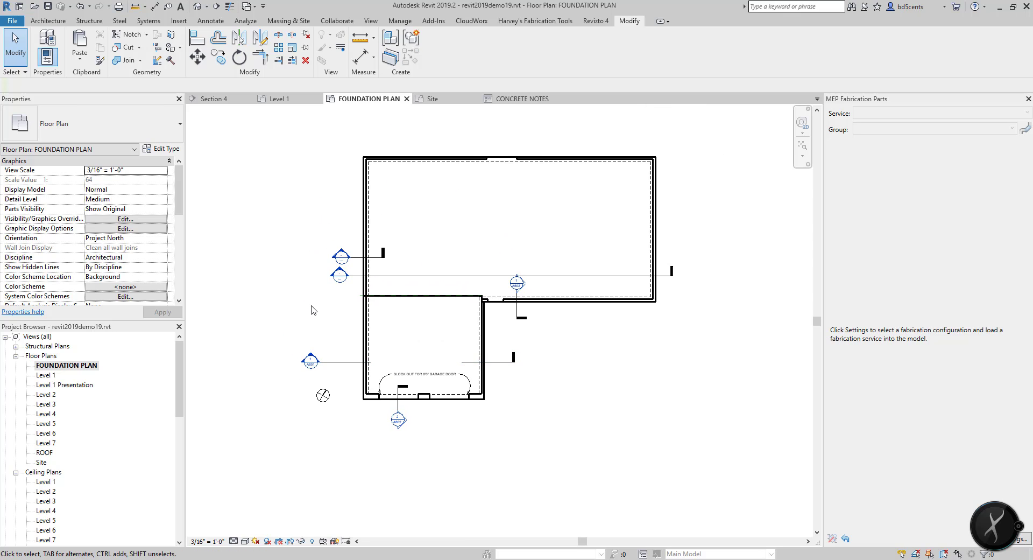
scroll(383, 339, "down", 1)
scroll(377, 447, "up", 4)
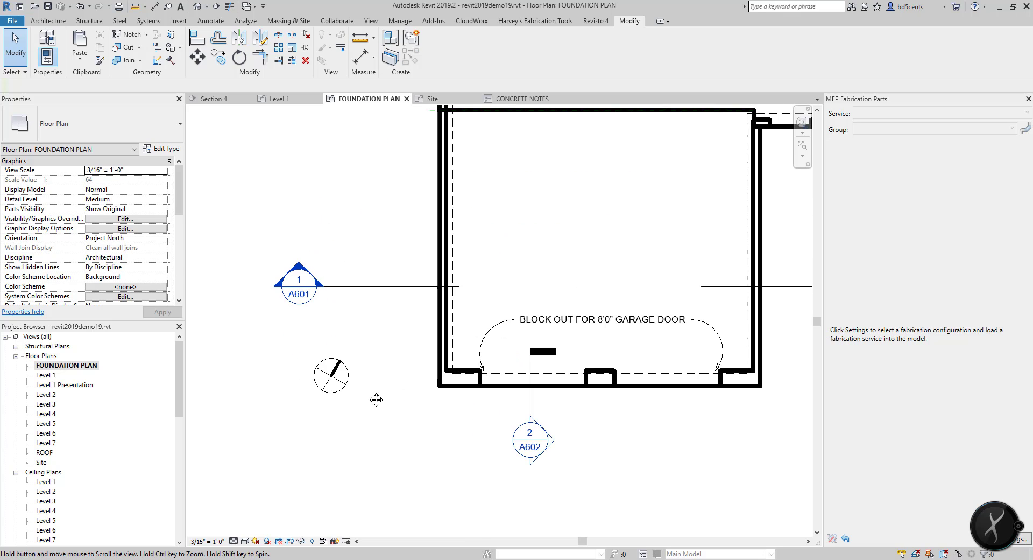
scroll(362, 387, "down", 1)
scroll(309, 350, "down", 2)
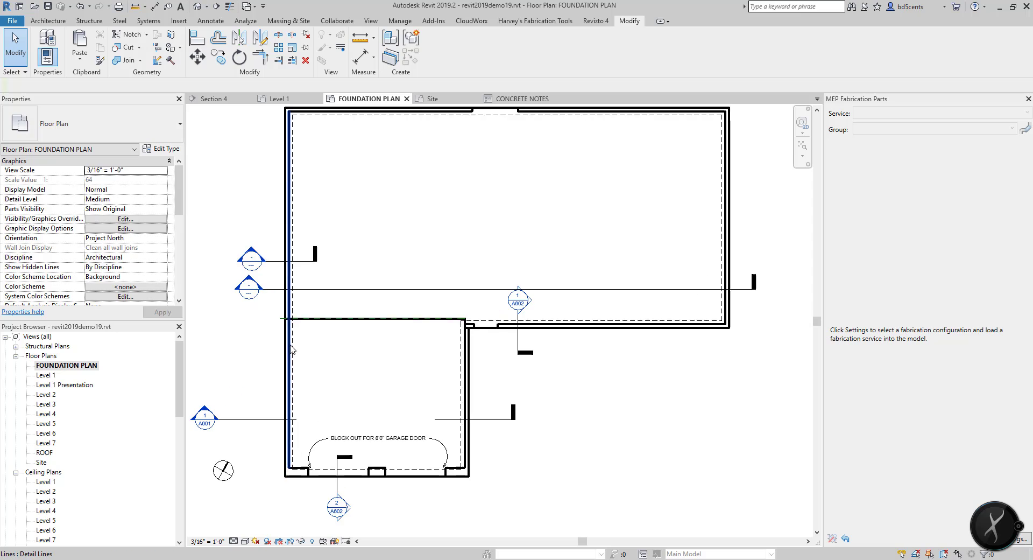
scroll(44, 468, "down", 10)
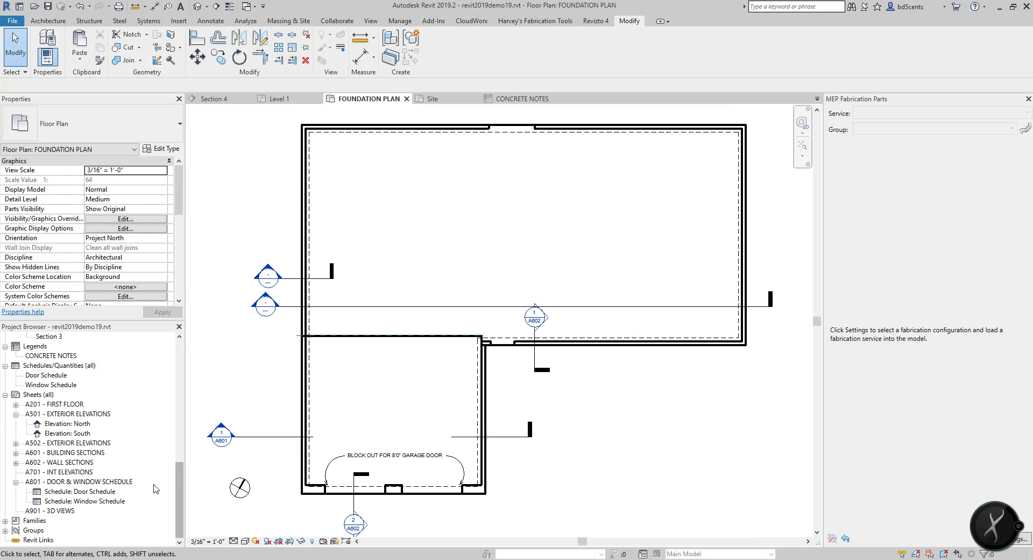
scroll(99, 494, "up", 1)
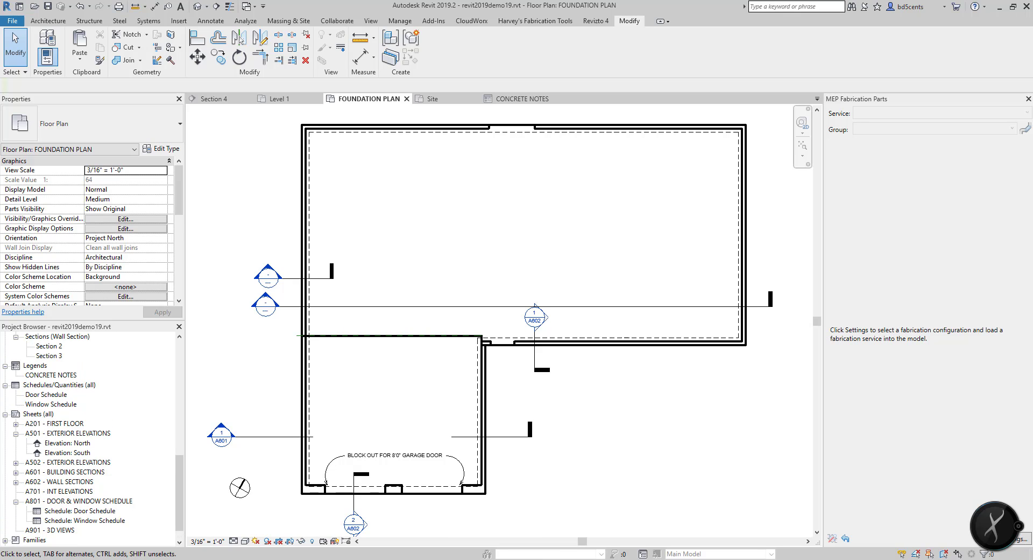
Step: Switch to the Word course book and look back through its checklists and project briefs for the required Revit drawings and sheets
key("alt+Tab")
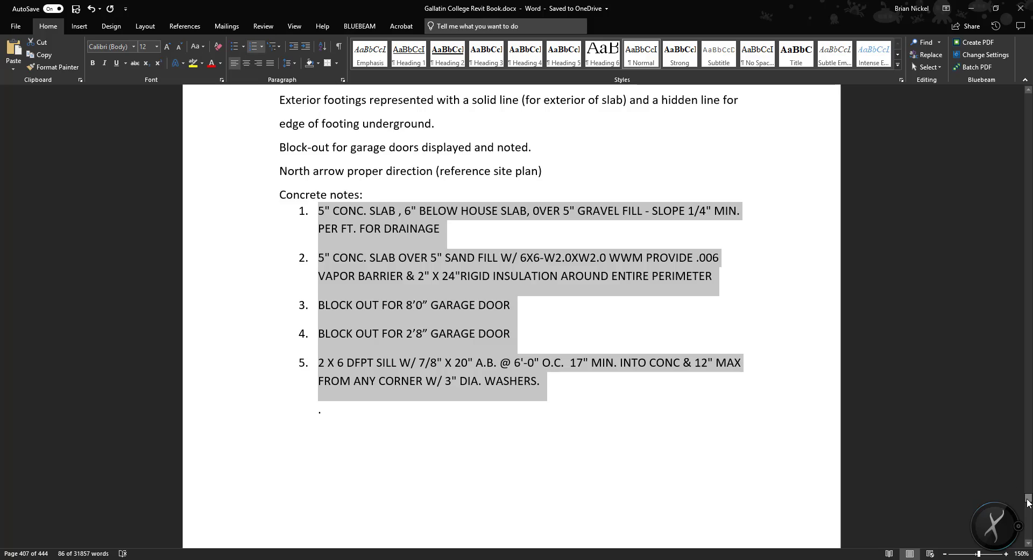
left_click_drag(1027, 501, 1028, 491)
scroll(597, 371, "up", 20)
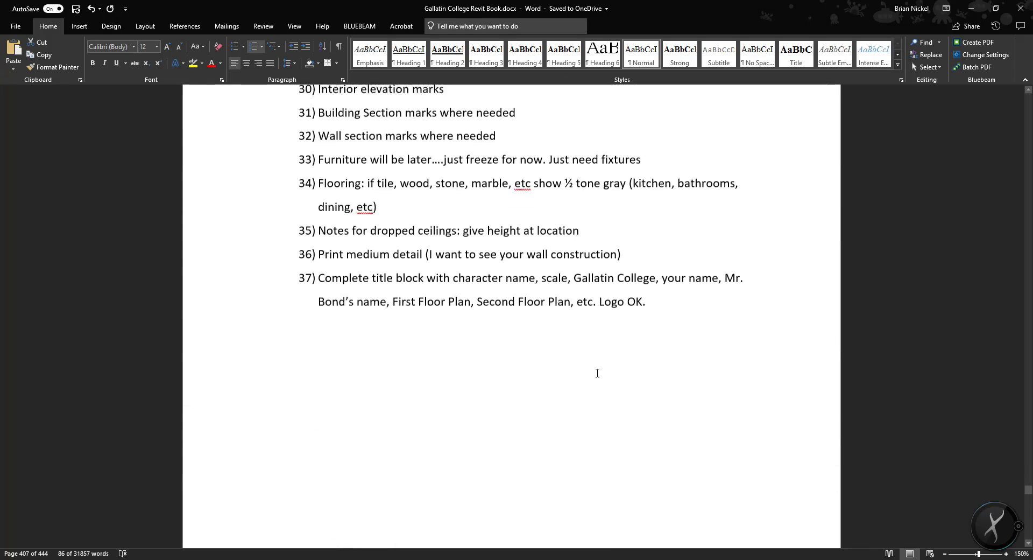
scroll(597, 372, "up", 20)
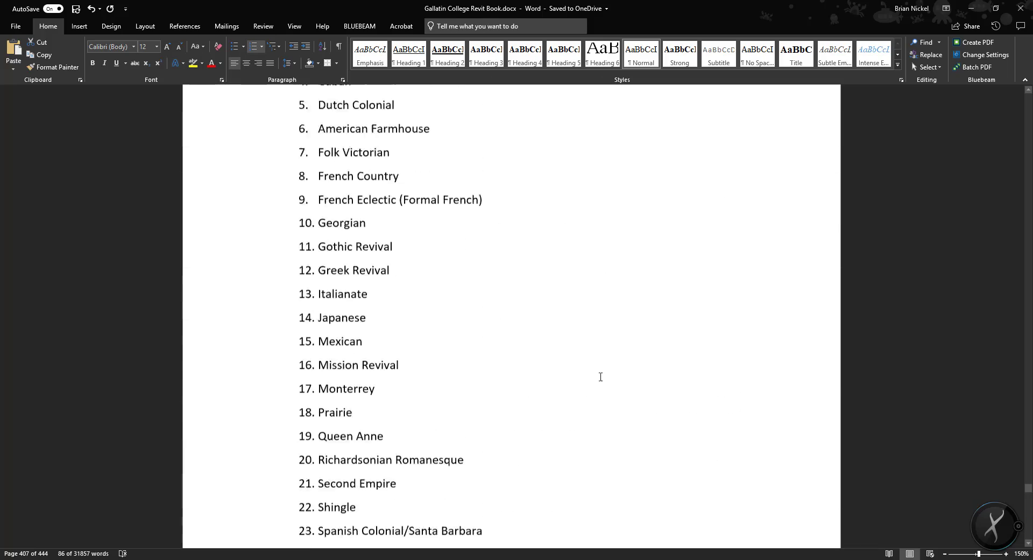
scroll(599, 377, "up", 20)
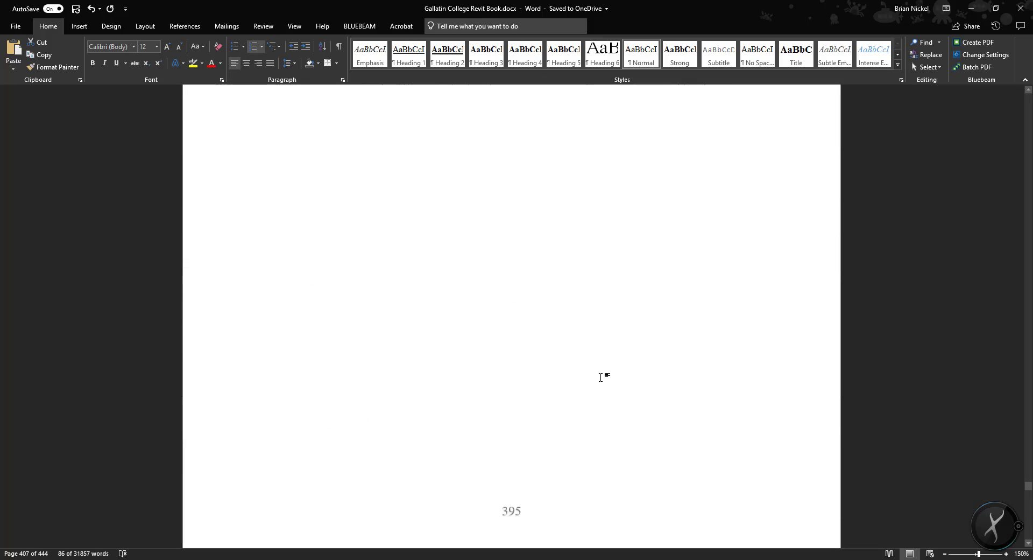
scroll(601, 377, "up", 15)
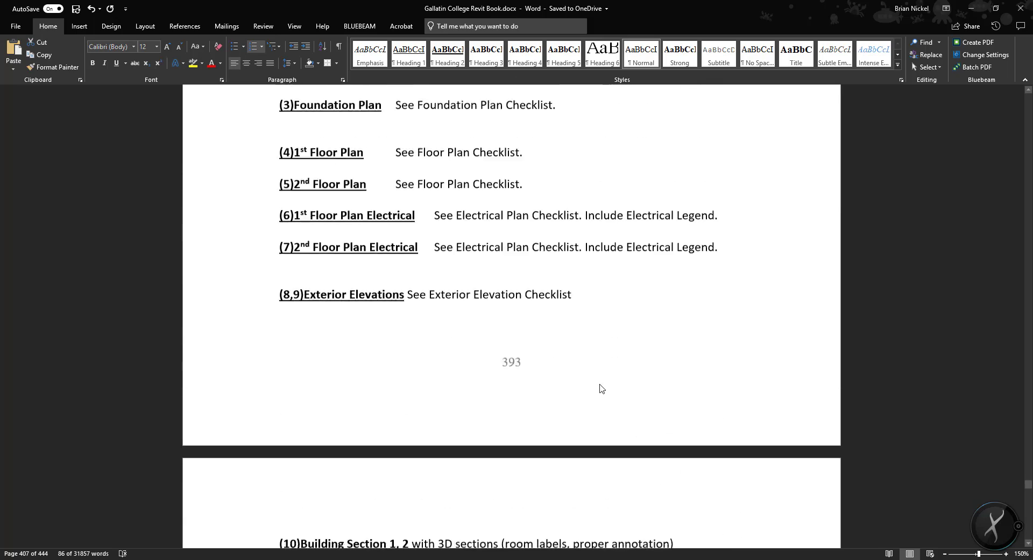
scroll(600, 384, "up", 18)
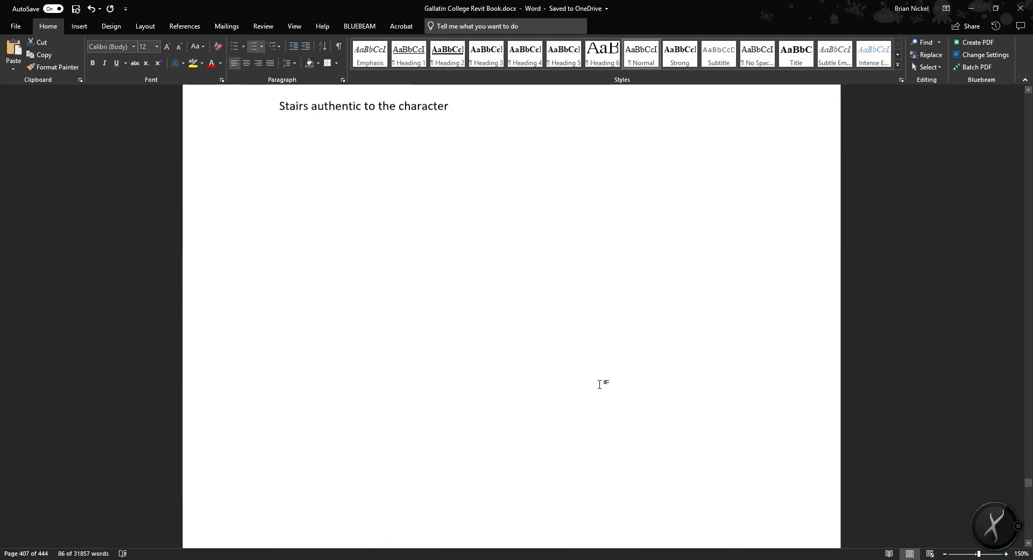
scroll(601, 384, "up", 15)
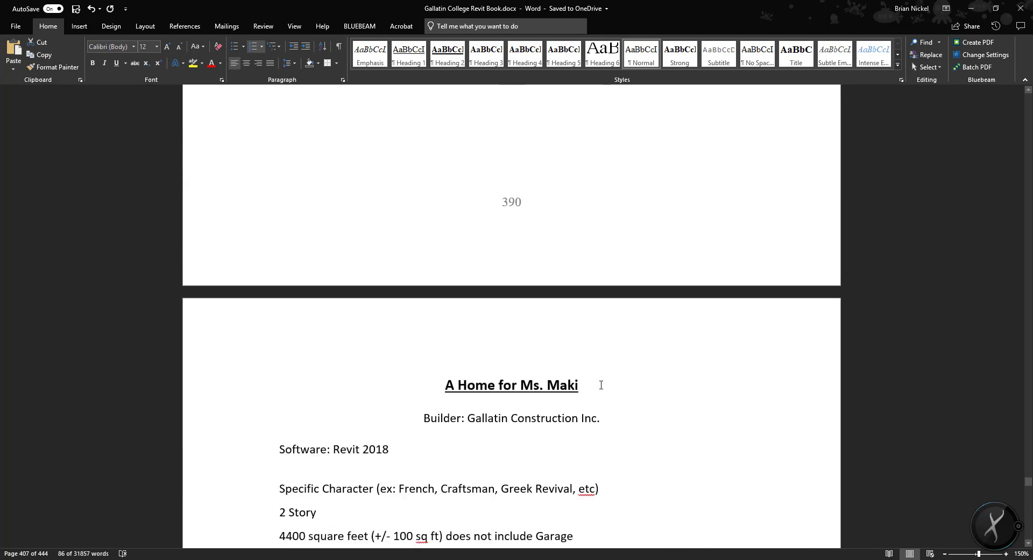
scroll(602, 385, "up", 4)
scroll(426, 259, "down", 2)
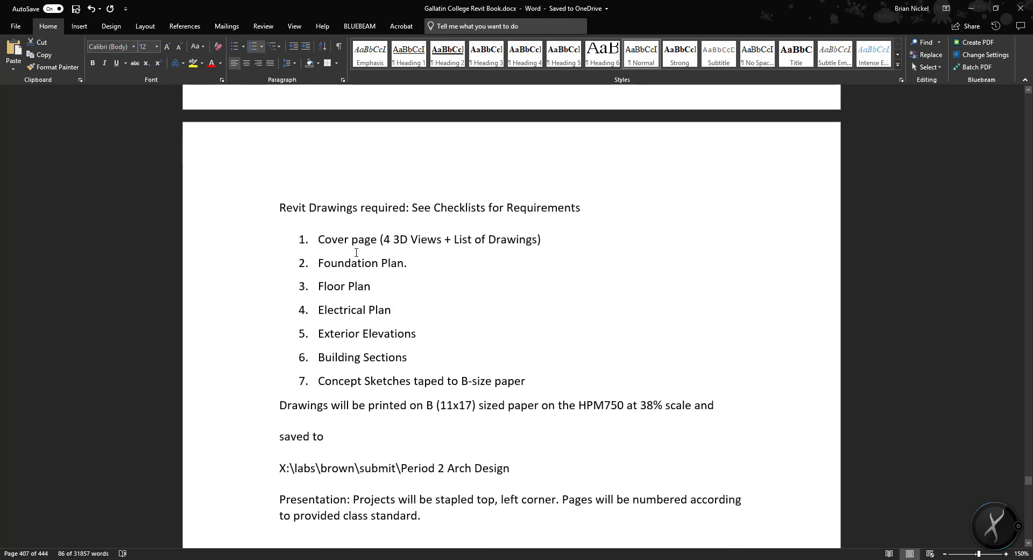
scroll(428, 296, "up", 15)
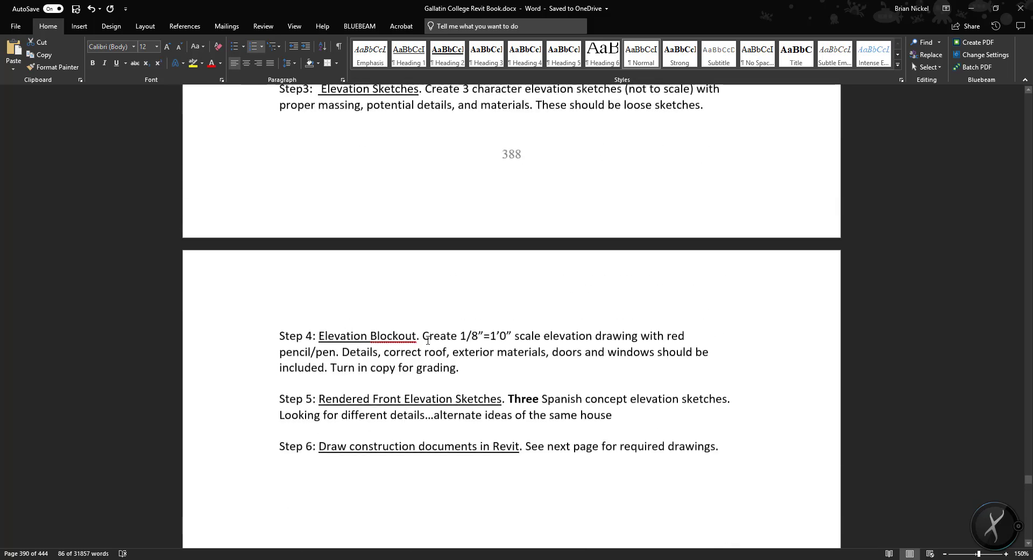
scroll(428, 341, "up", 13)
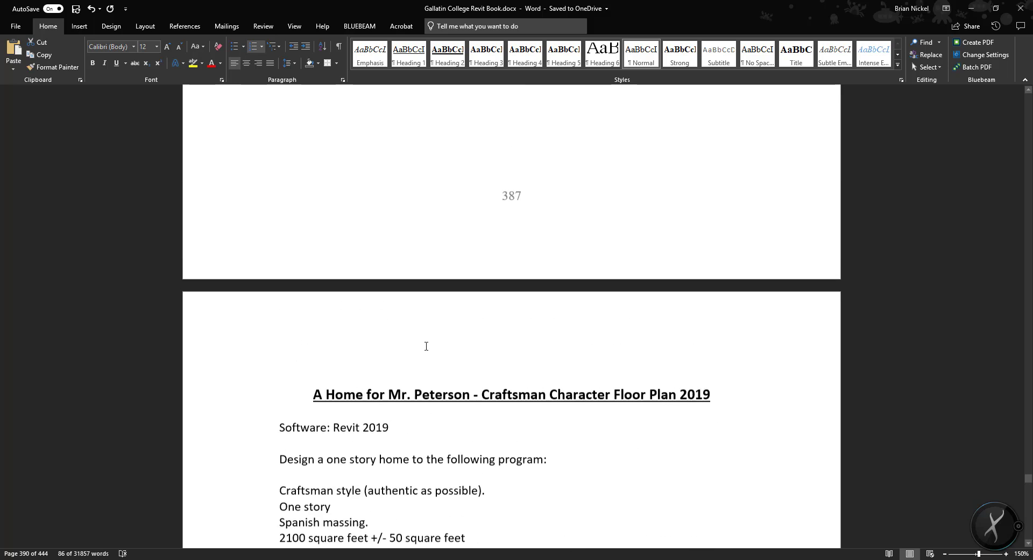
Step: Read the required drawings list, the numbered sheet requirements, and the Residential Floor Plan Checklist in the course book
scroll(425, 345, "down", 8)
scroll(375, 318, "down", 20)
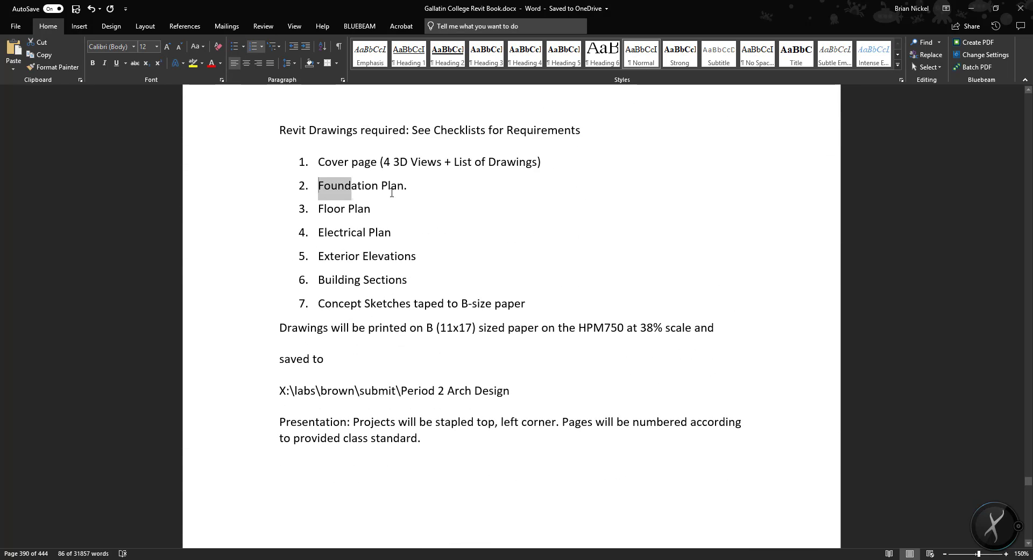
scroll(380, 280, "down", 8)
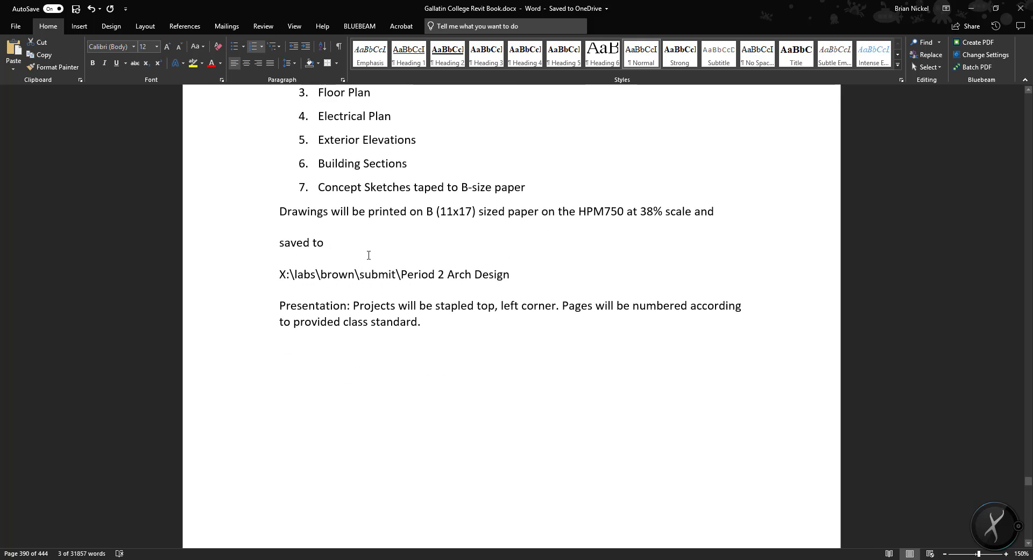
scroll(391, 245, "down", 20)
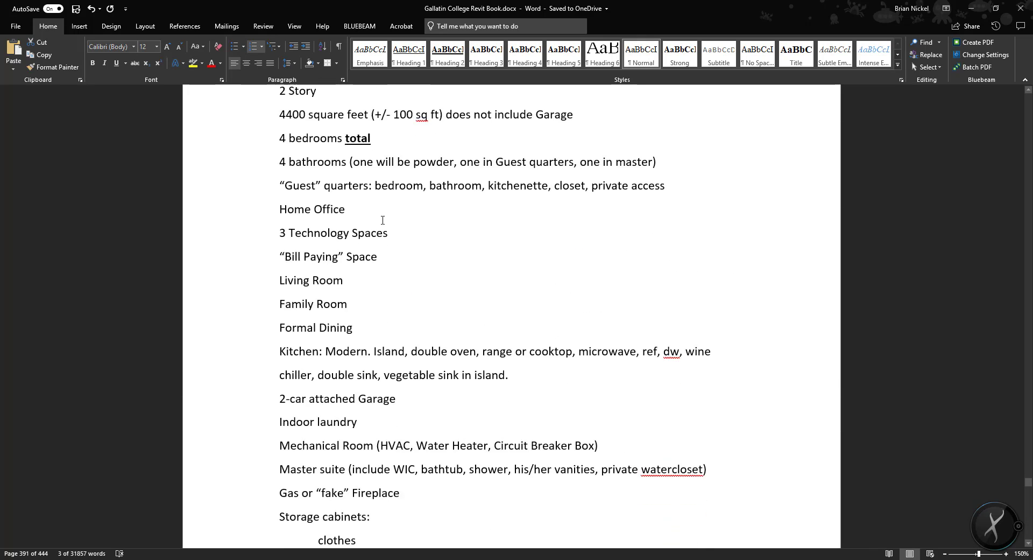
scroll(377, 226, "down", 20)
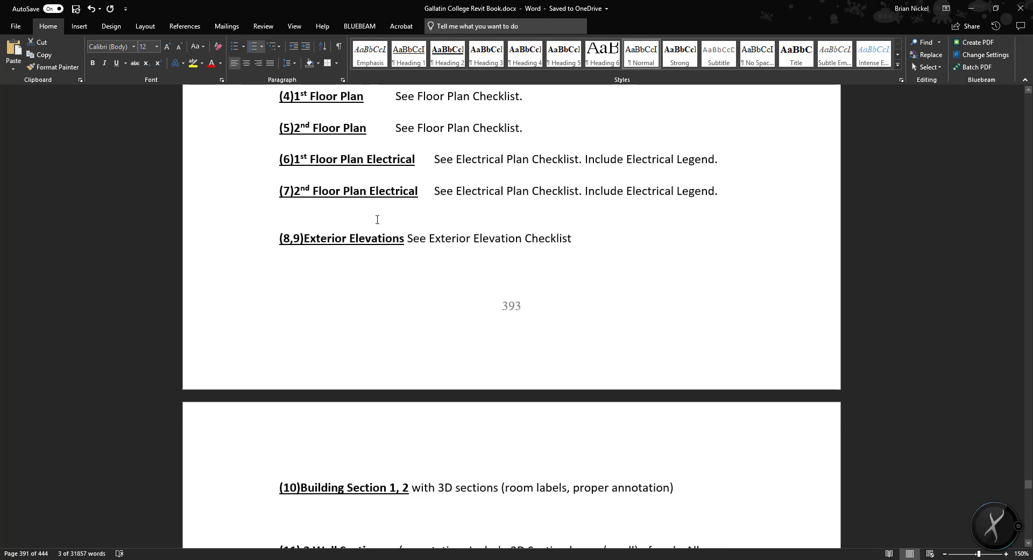
scroll(386, 238, "up", 4)
scroll(385, 239, "down", 3)
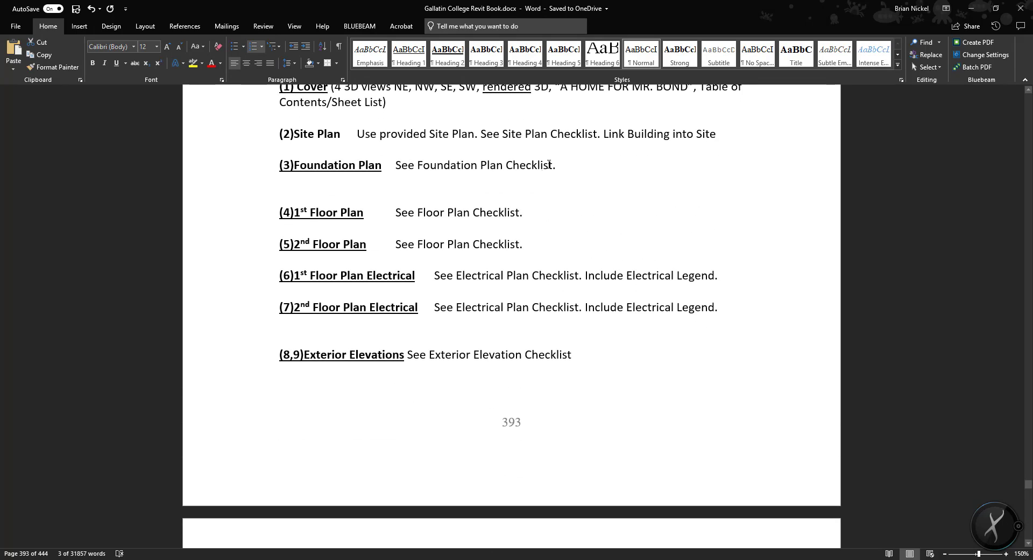
scroll(336, 194, "down", 20)
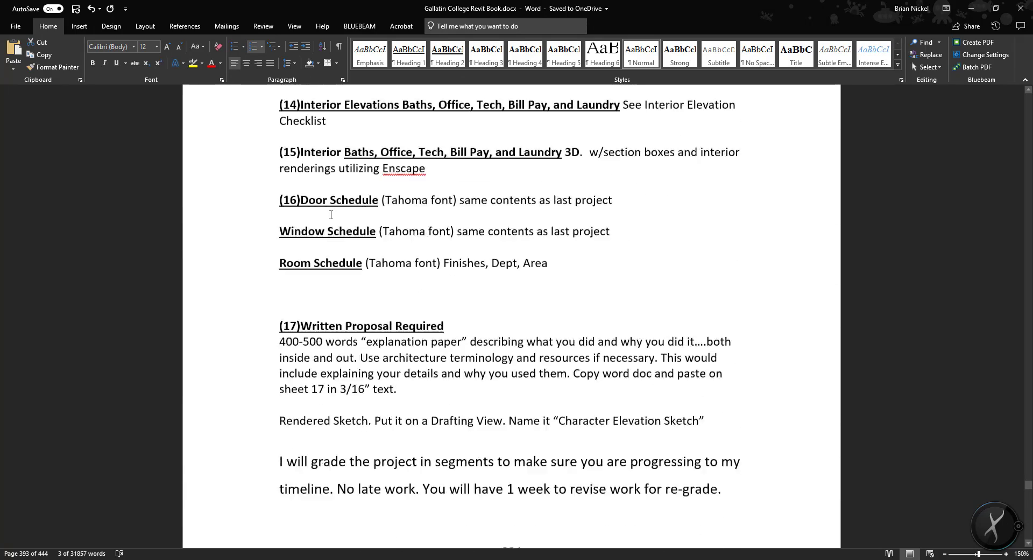
scroll(335, 210, "down", 20)
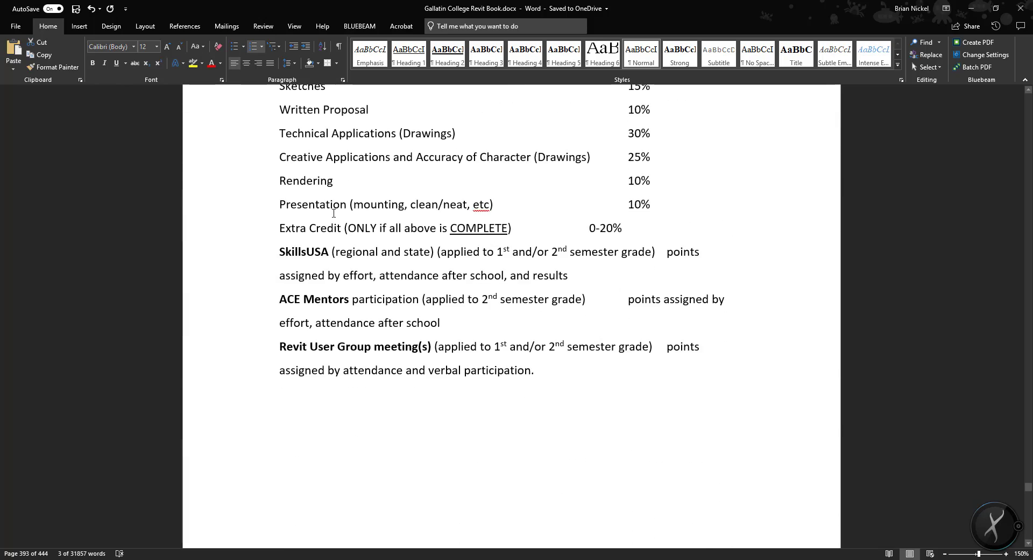
scroll(337, 210, "down", 20)
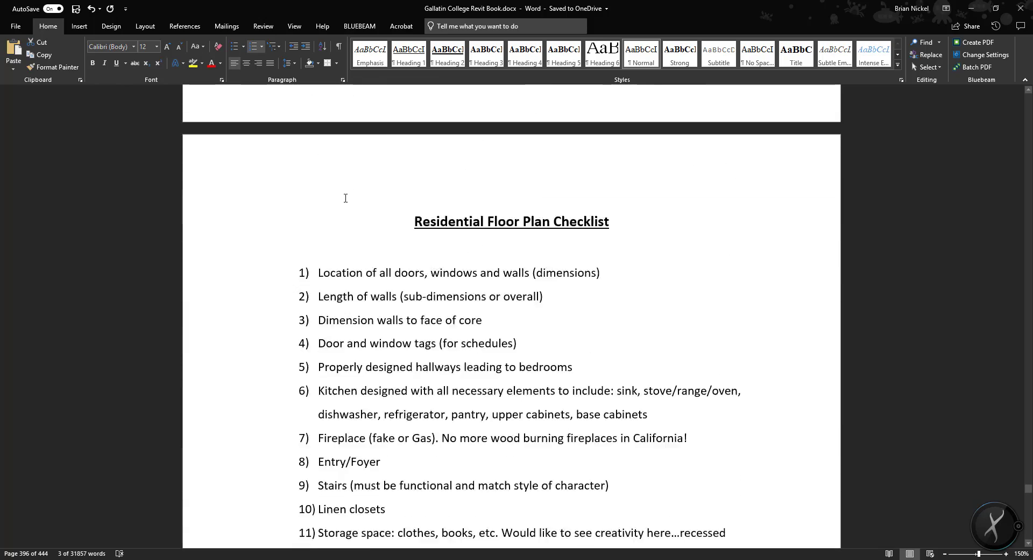
scroll(347, 197, "down", 20)
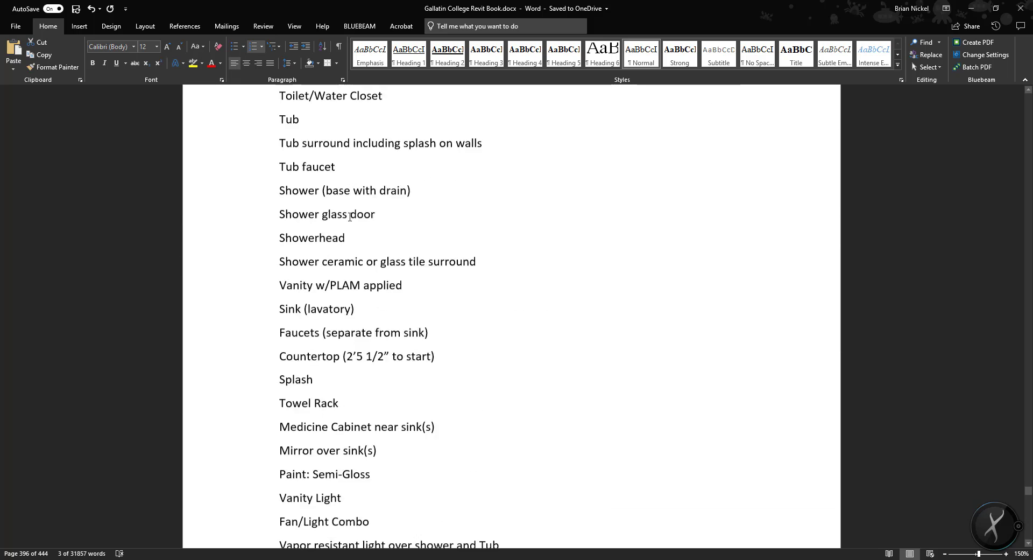
Step: Find the sheet numbering list by searching the document for SHEETS, and copy its A100 to A900 entries
scroll(380, 234, "down", 10)
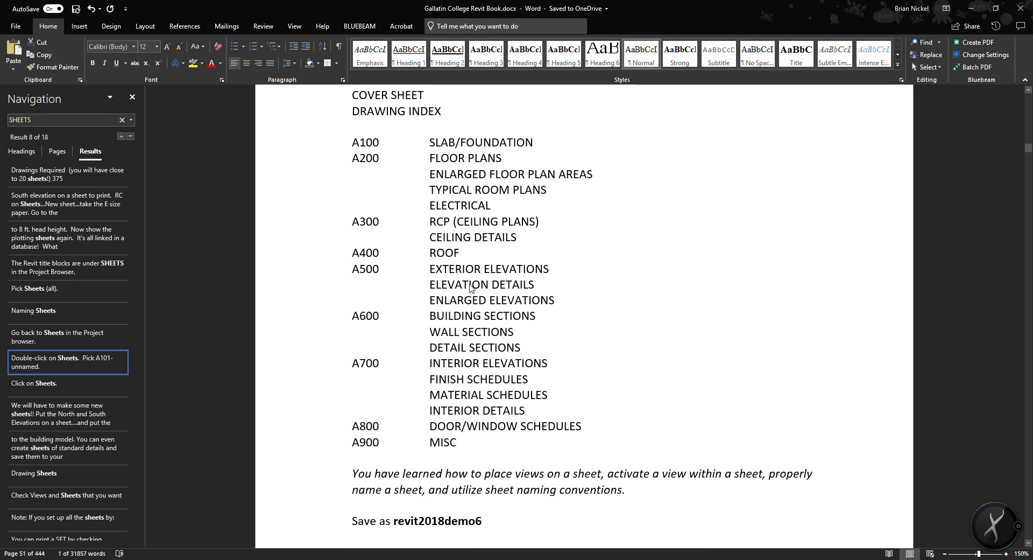
scroll(429, 304, "down", 1)
scroll(402, 395, "up", 1)
scroll(399, 210, "up", 1)
scroll(390, 178, "up", 1)
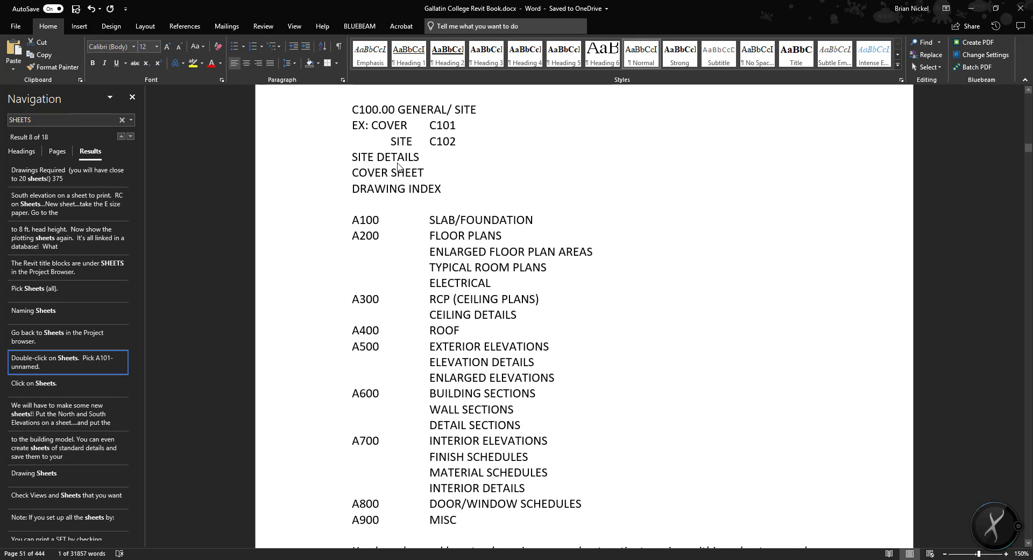
scroll(384, 153, "down", 1)
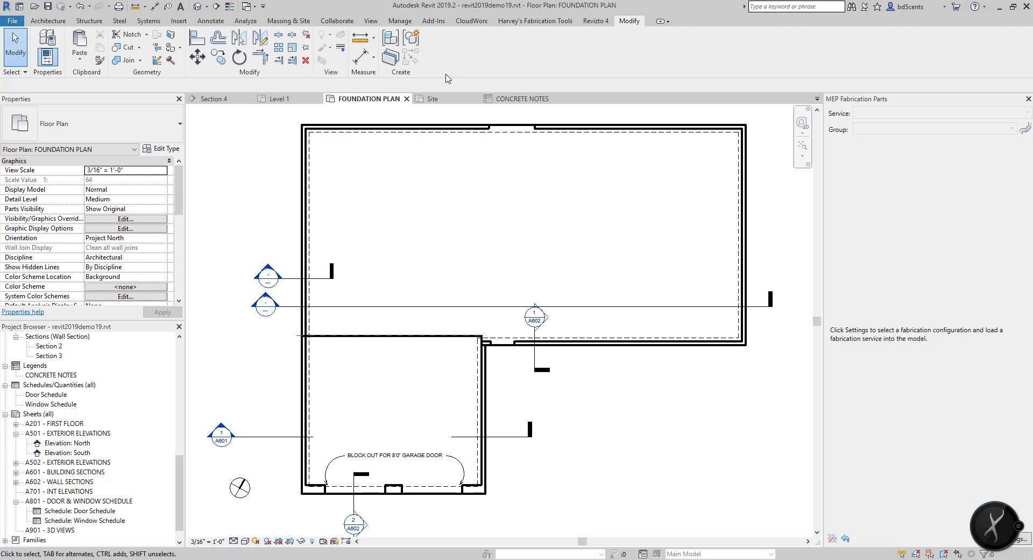
Step: Return to Revit and create a new legend view named SHEET LIST at 1/4" = 1'-0" scale
left_click(54, 423)
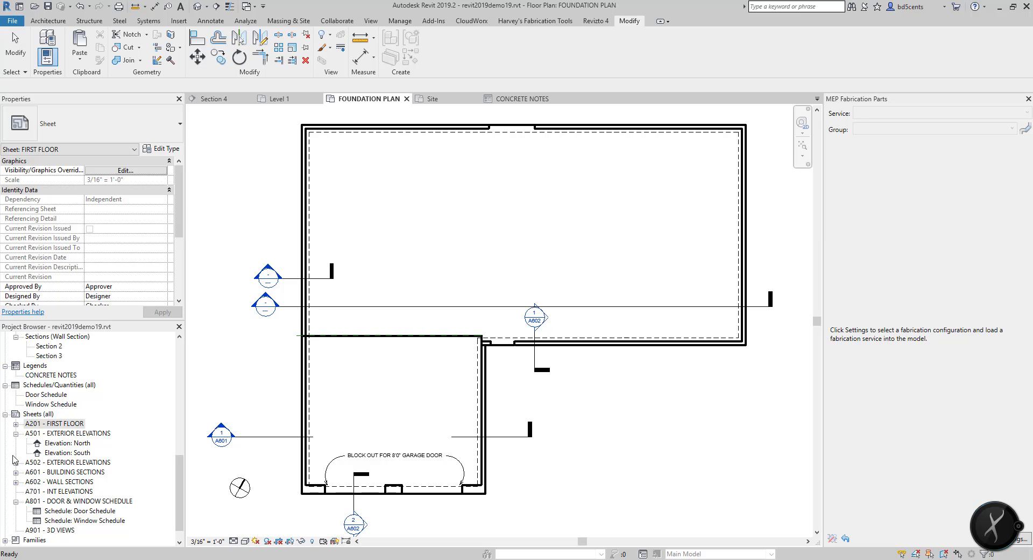
left_click(34, 414)
scroll(31, 422, "up", 1)
right_click(30, 407)
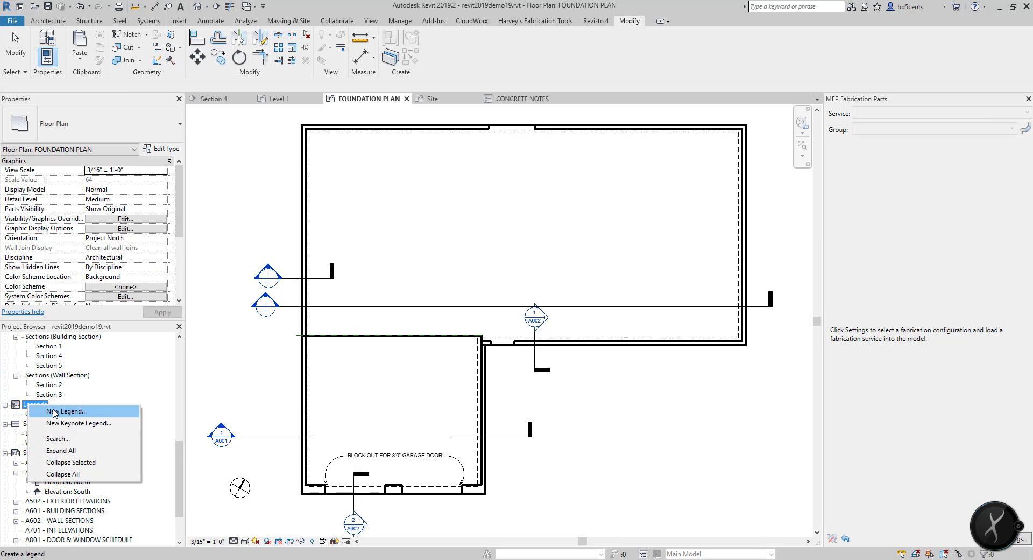
left_click(51, 411)
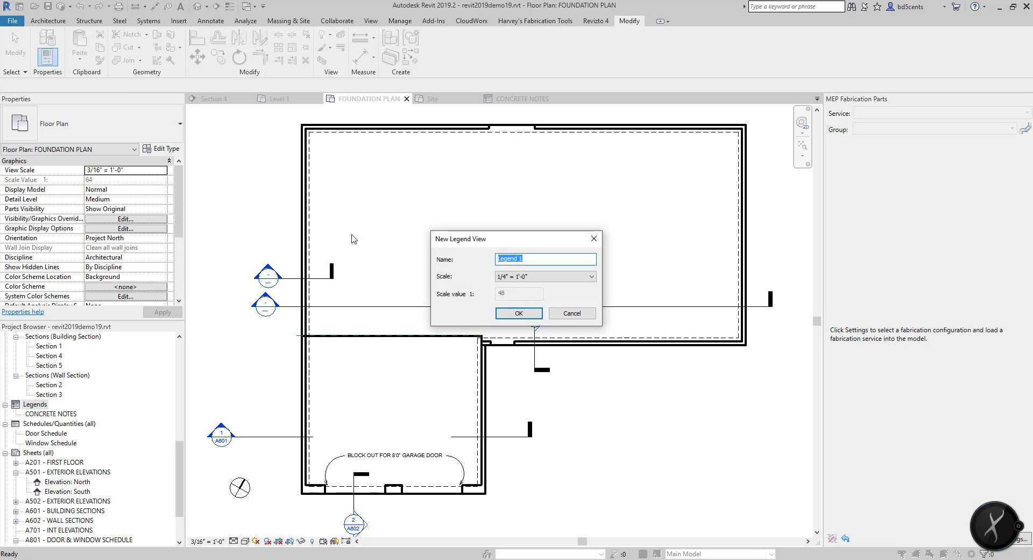
type("SHEET LIST")
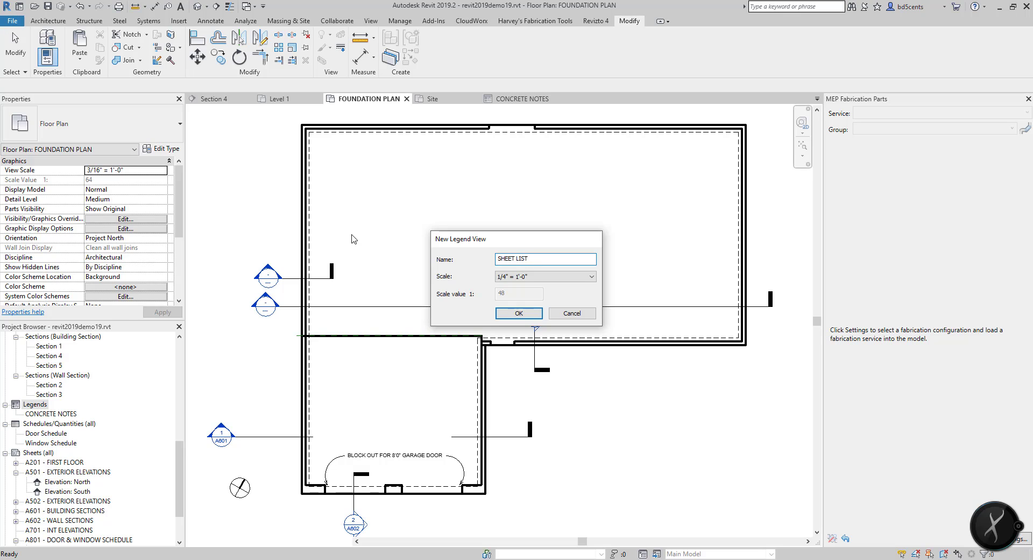
key("Return")
Step: Place a 1/8" Arial text note in the legend containing the copied sheet numbering list, from A100 SLAB/FOUNDATION to A900 MISC
key("t")
key("x")
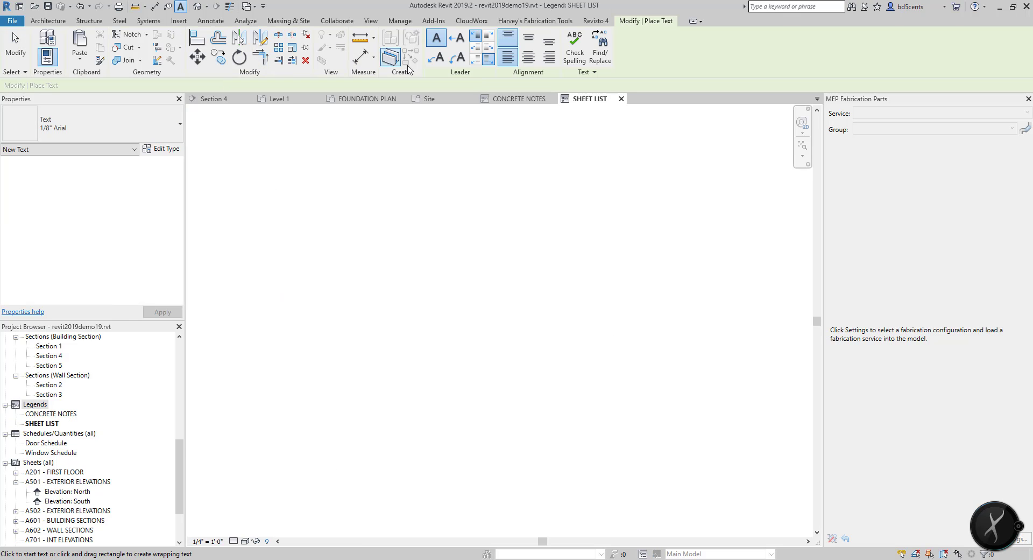
left_click_drag(620, 439, 621, 439)
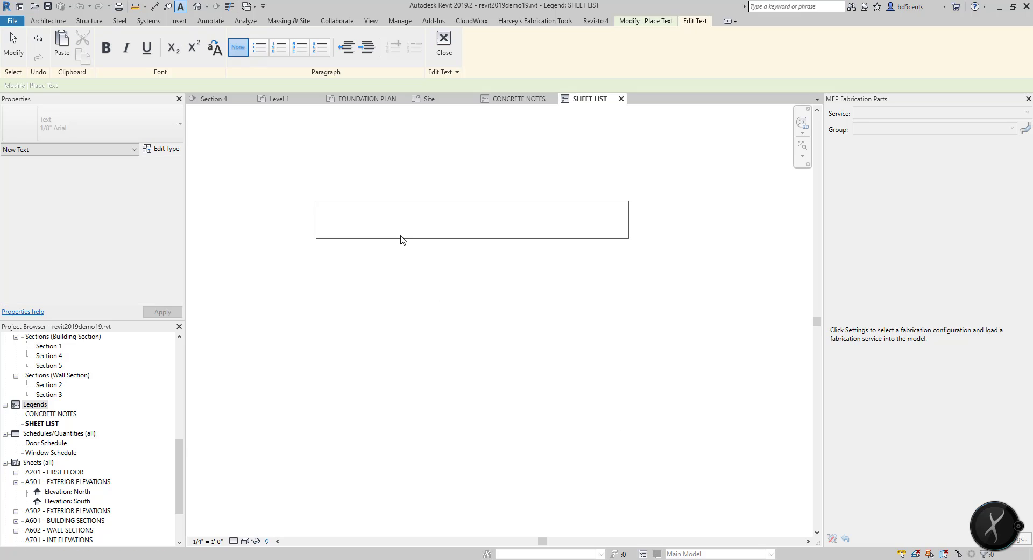
type("A100\tSLAB/FOUNDATION A200\tFLOOR PLANS \tENLARGED FLOOR PLAN AREAS \tTYPICAL ROOM PLANS \tELECTRICAL A300\tRCP (CEILING PLANS) \tCEILING DETAILS A400\tROOF A500\tEXTERIOR ELEVATIONS \tELEVATION DETAILS \tENLARGED ELEVATIONS A600\tBUILDING SECTIONS \tWALL SECTIONS \tDETAIL SECTIONS A700\tINTERIOR ELEVATIONS \tFINISH SCHEDULES \tMATERIAL SCHEDULES \tINTERIOR DETAILS A800\tDOOR/WINDOW SCHEDULES A900\tMISC")
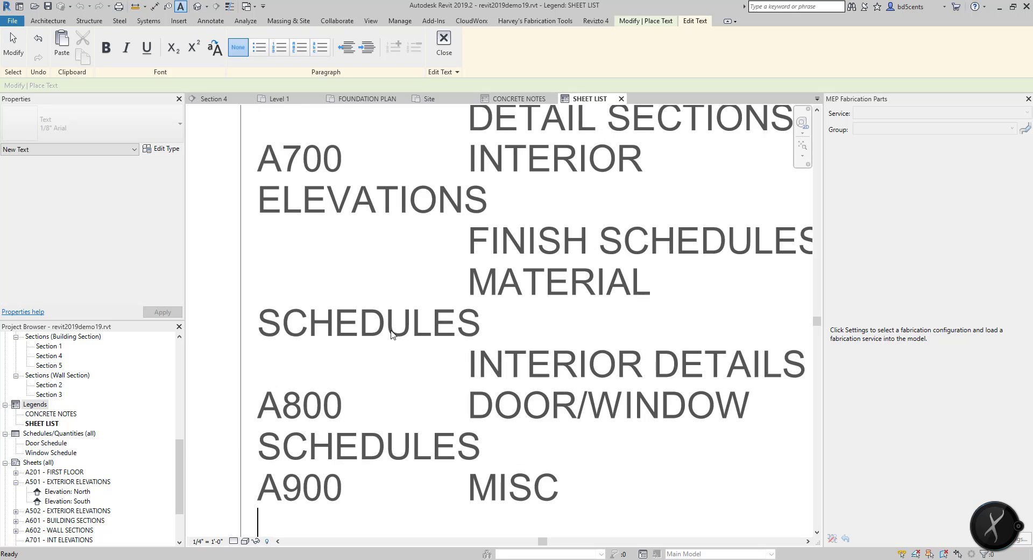
scroll(426, 225, "up", 2)
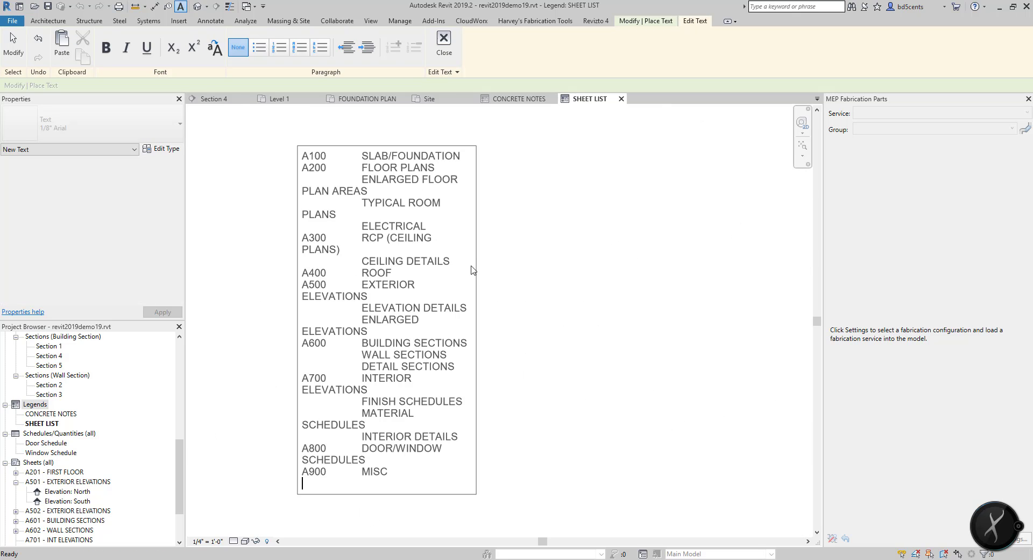
left_click(492, 296)
key("Escape")
key("Escape")
Step: Widen the sheet list text note so that nearly all entries fit on a single line
double_click(478, 317)
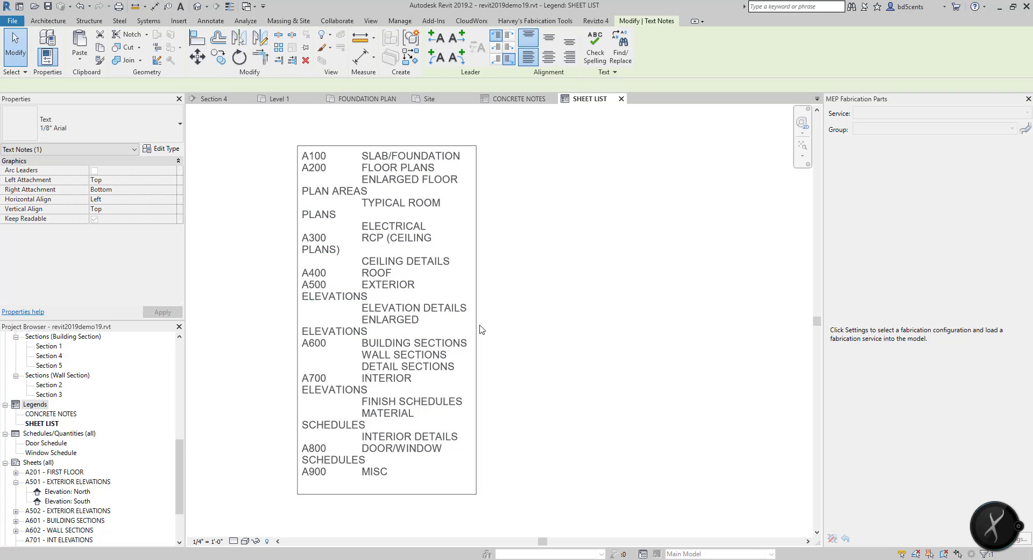
key("Escape")
key("Escape")
left_click(521, 346)
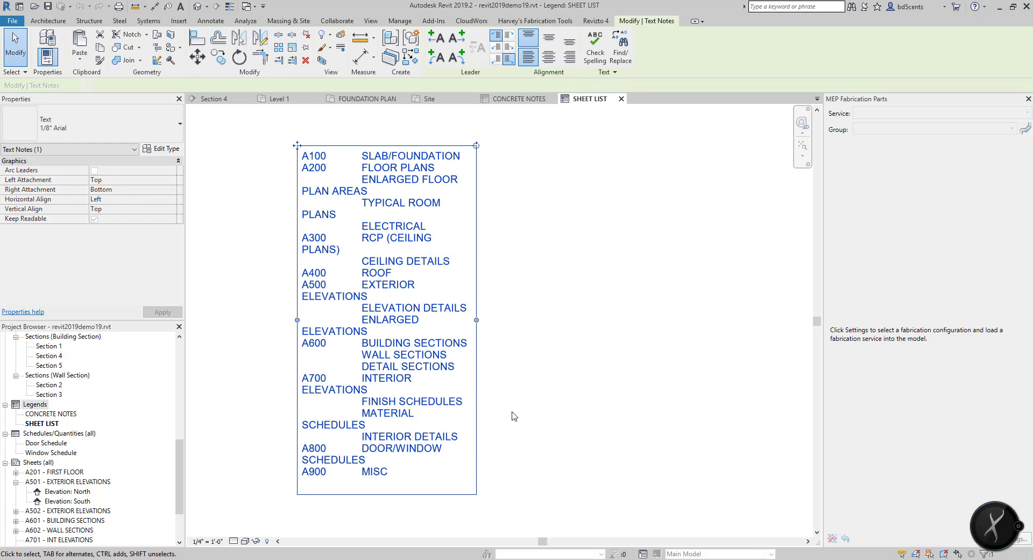
left_click_drag(477, 320, 521, 320)
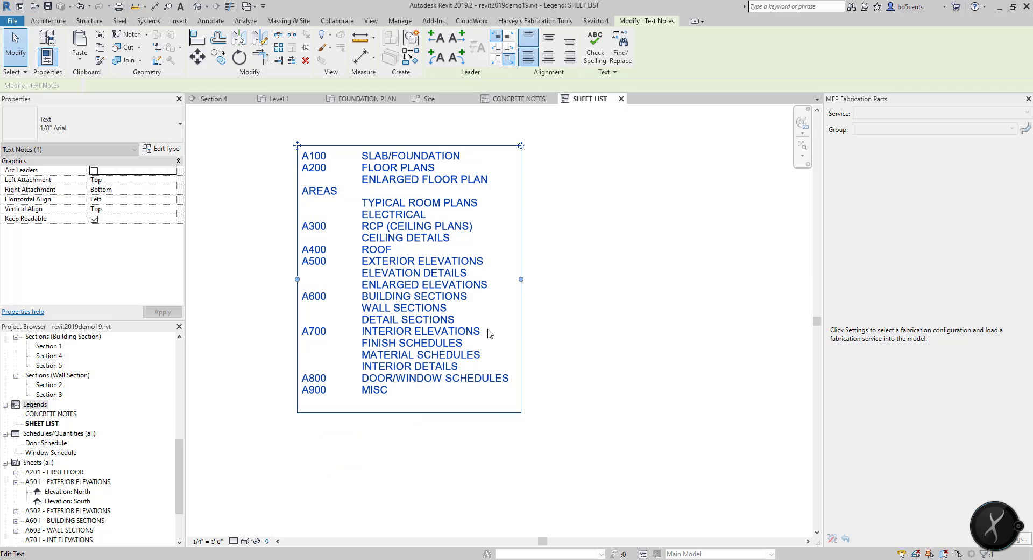
left_click(237, 408)
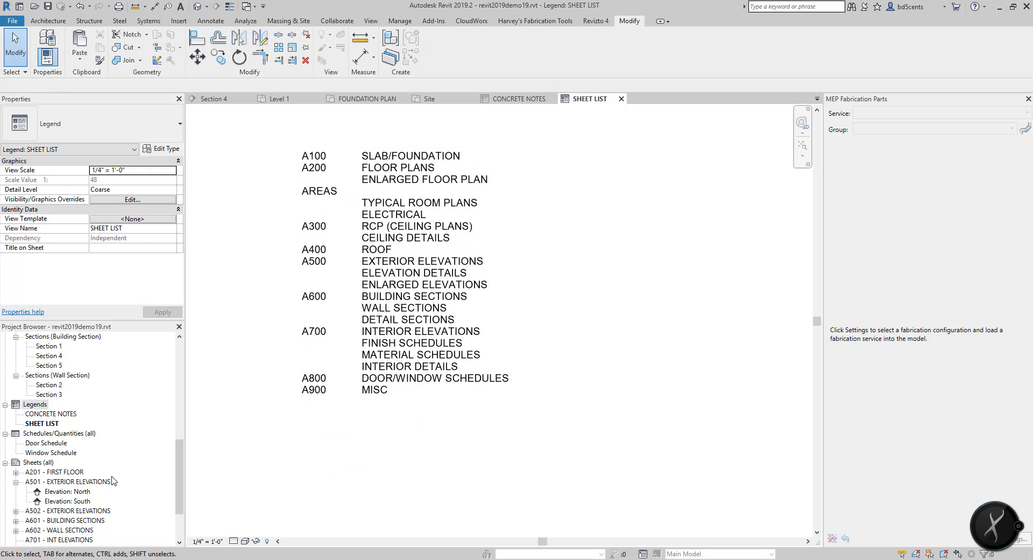
Step: Create a new sheet using the D 22 x 34 Horizontal titleblock
right_click(40, 464)
left_click(64, 473)
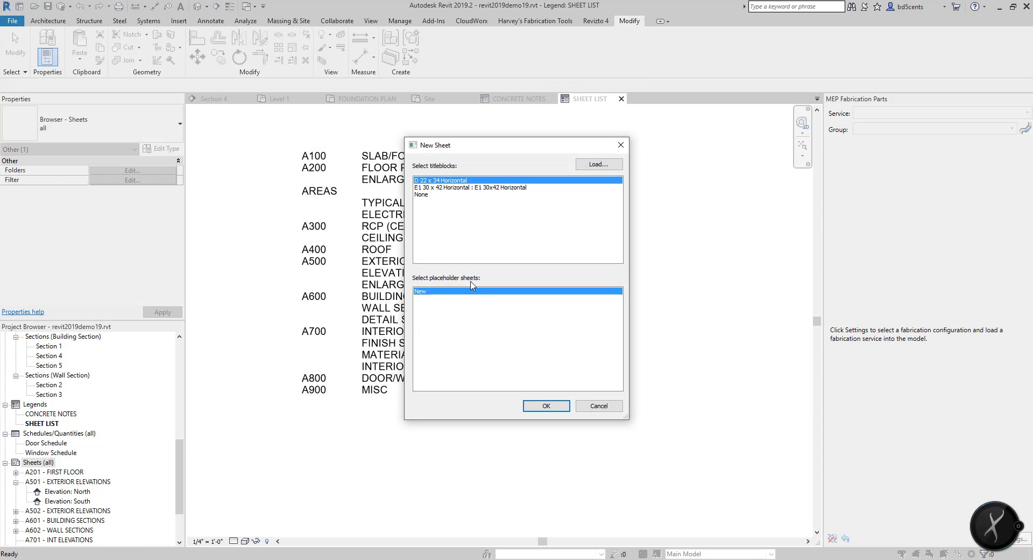
left_click(549, 409)
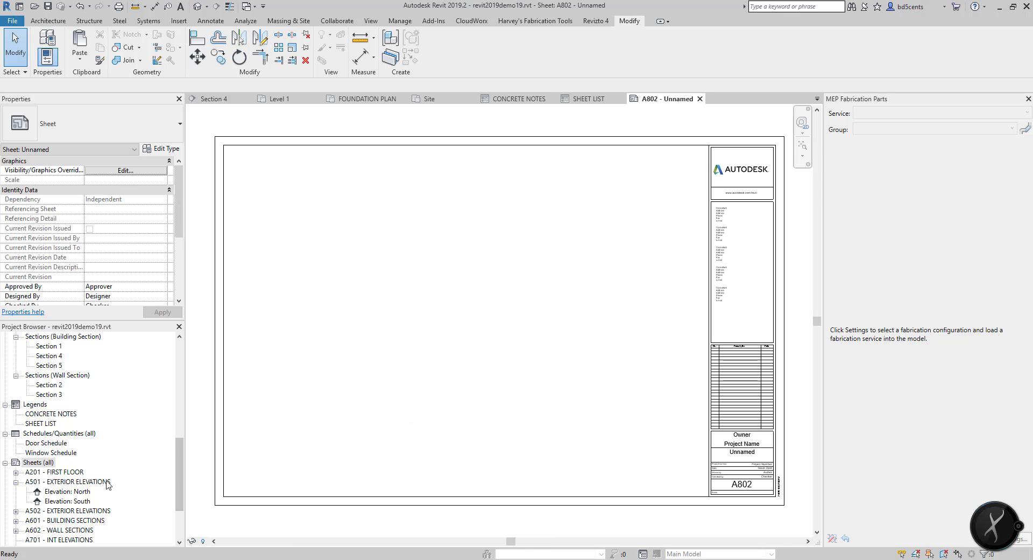
right_click(46, 473)
left_click(73, 343)
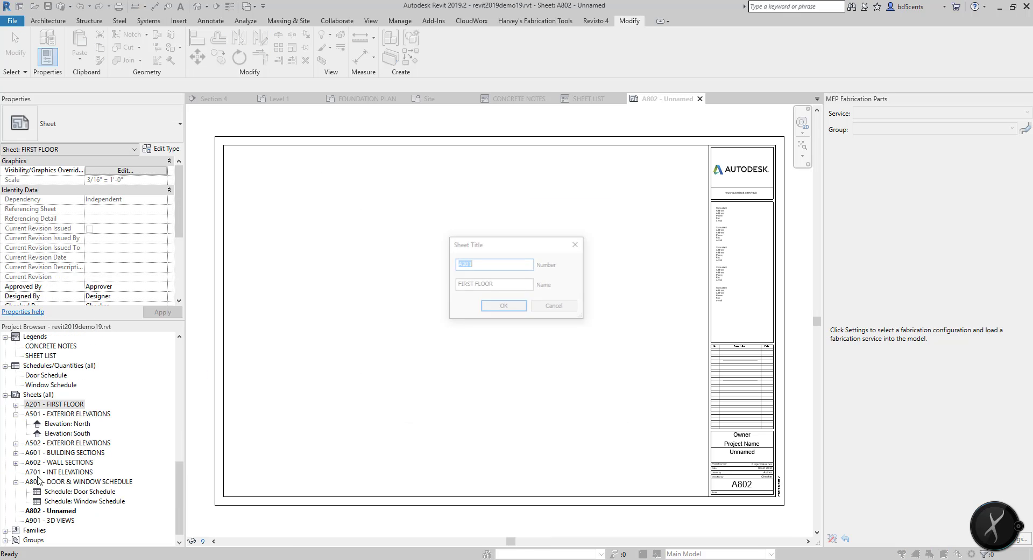
key("Escape")
Step: Renumber the new unnamed sheet as A100 and name it SLAB/FOUNDATION PLAN
right_click(45, 511)
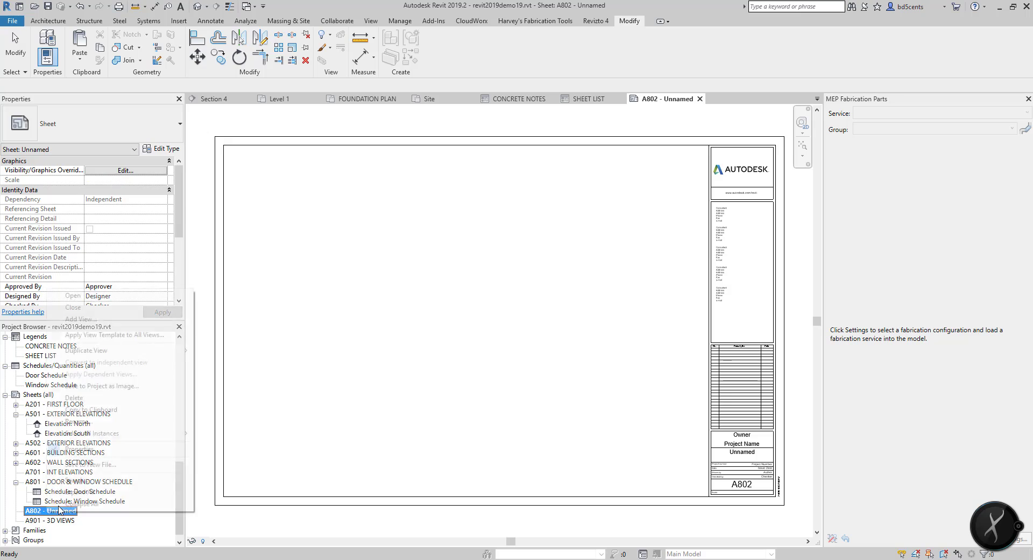
left_click(80, 421)
type("AB/FOUNDATION PLAN")
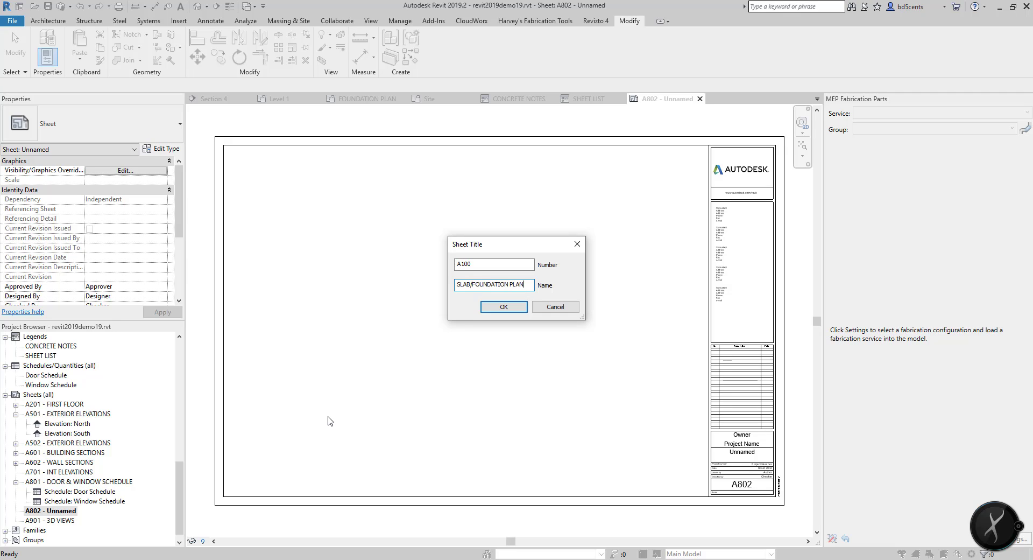
key("Return")
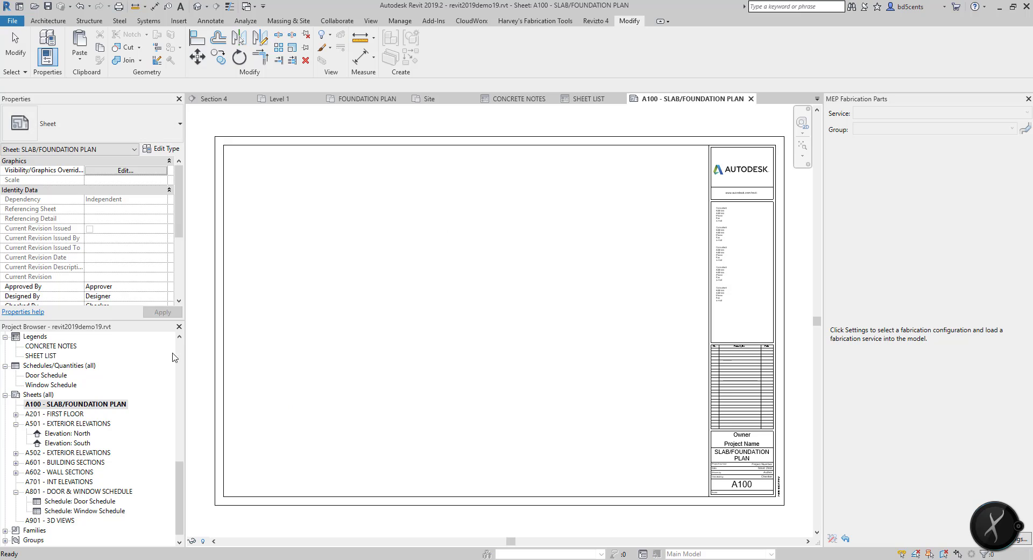
Step: Shorten the name of sheet A100 to SLAB/FOUNDATION
right_click(92, 404)
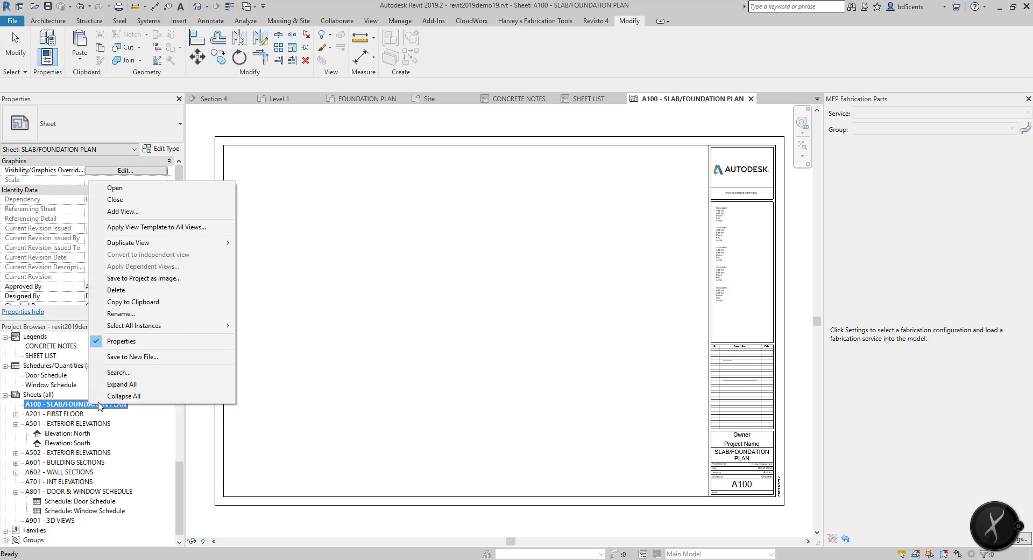
left_click(132, 317)
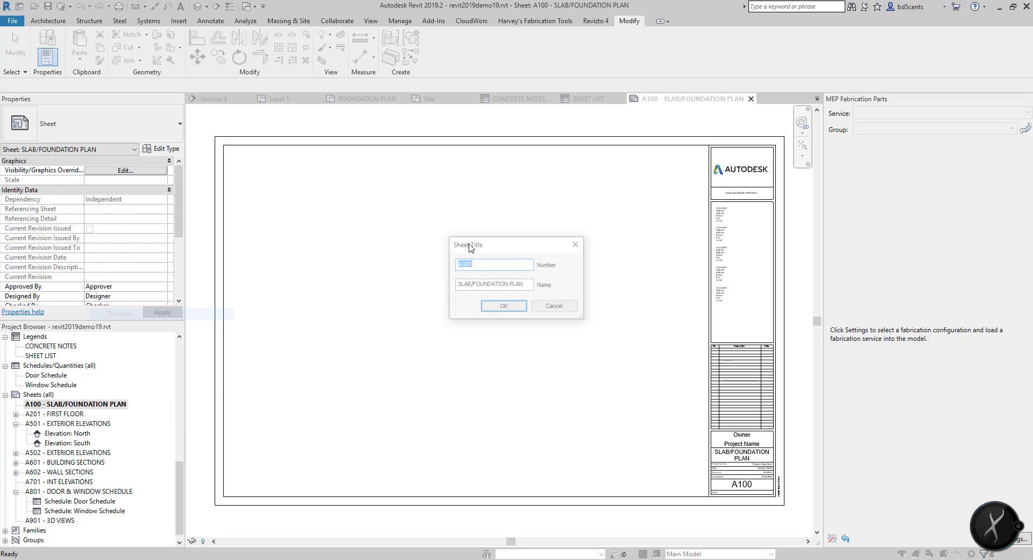
left_click(506, 310)
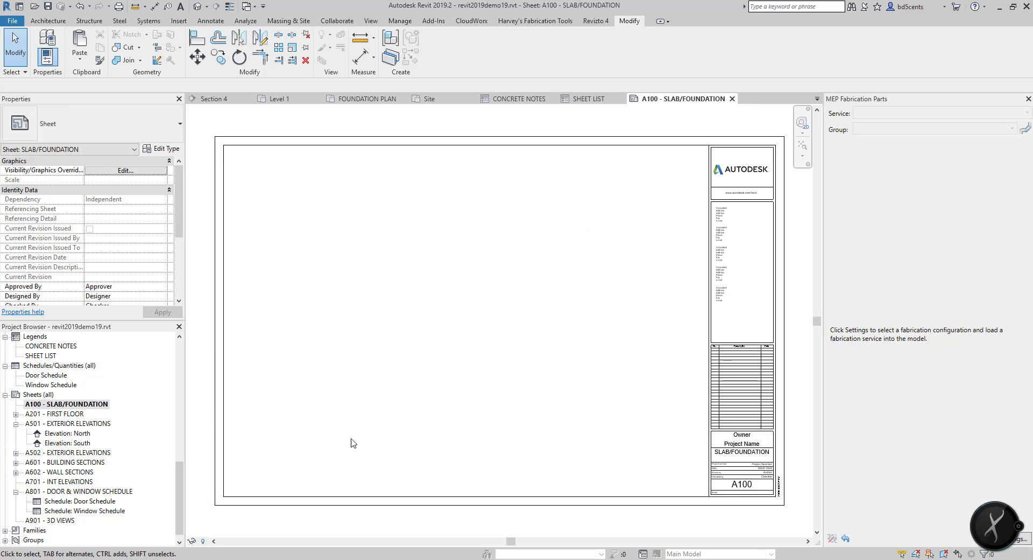
Step: Place the FOUNDATION PLAN floor plan view on sheet A100
scroll(73, 409, "up", 15)
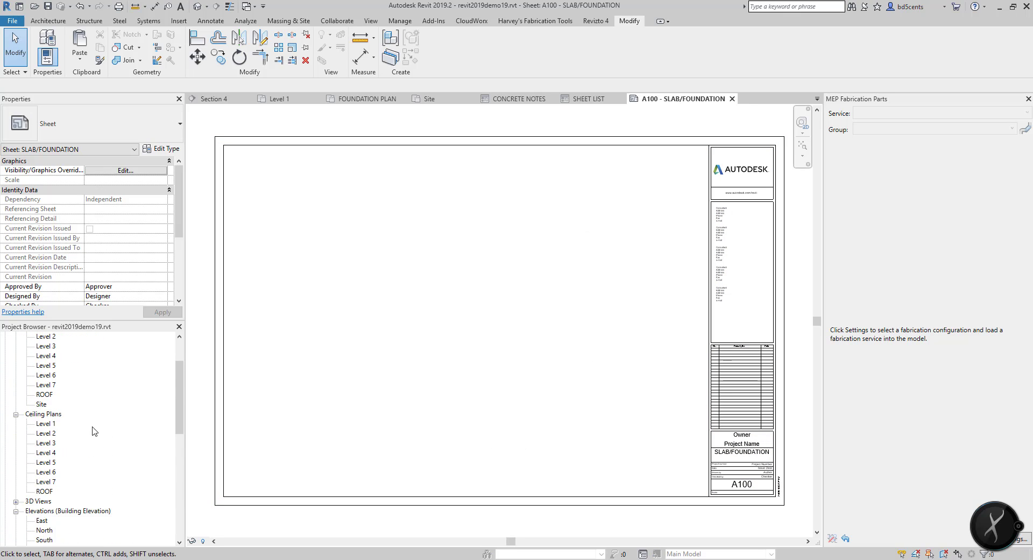
left_click_drag(46, 366, 446, 352)
left_click(446, 351)
Step: Set the foundation plan viewport's scale to 1/4" = 1'-0" and reposition it within the sheet's drawing area
scroll(318, 471, "up", 4)
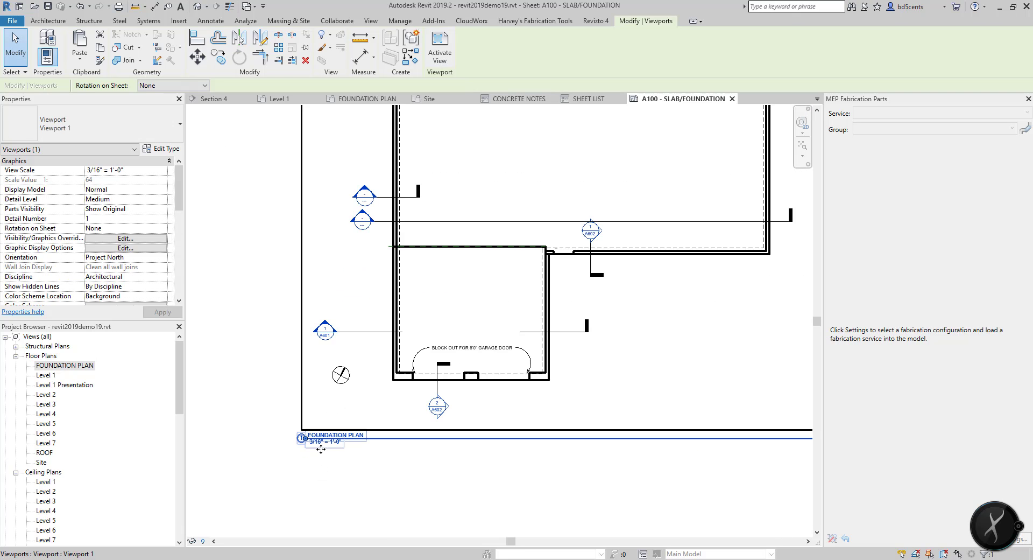
scroll(318, 472, "down", 4)
scroll(318, 472, "up", 1)
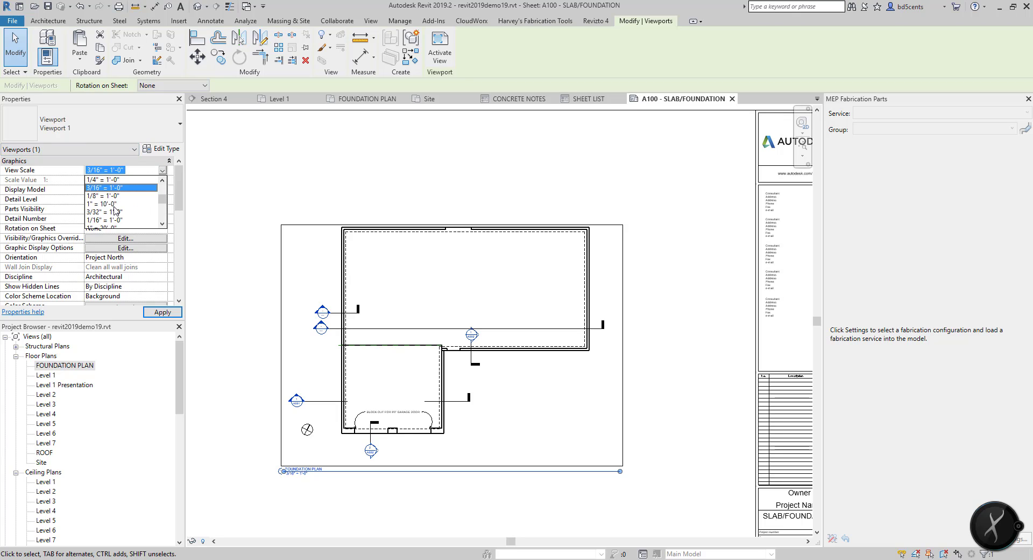
left_click(113, 180)
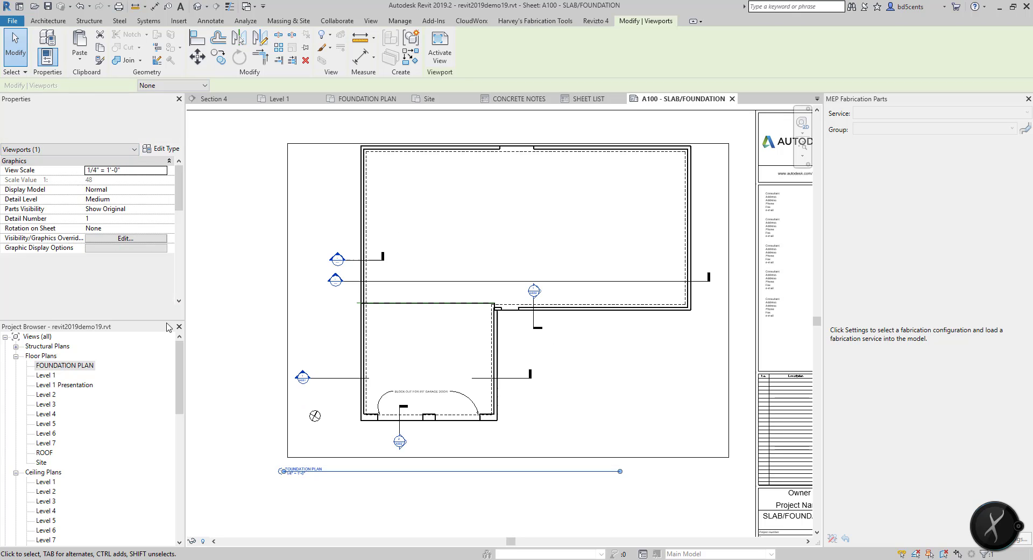
left_click(162, 312)
scroll(353, 306, "down", 3)
left_click_drag(350, 306, 336, 341)
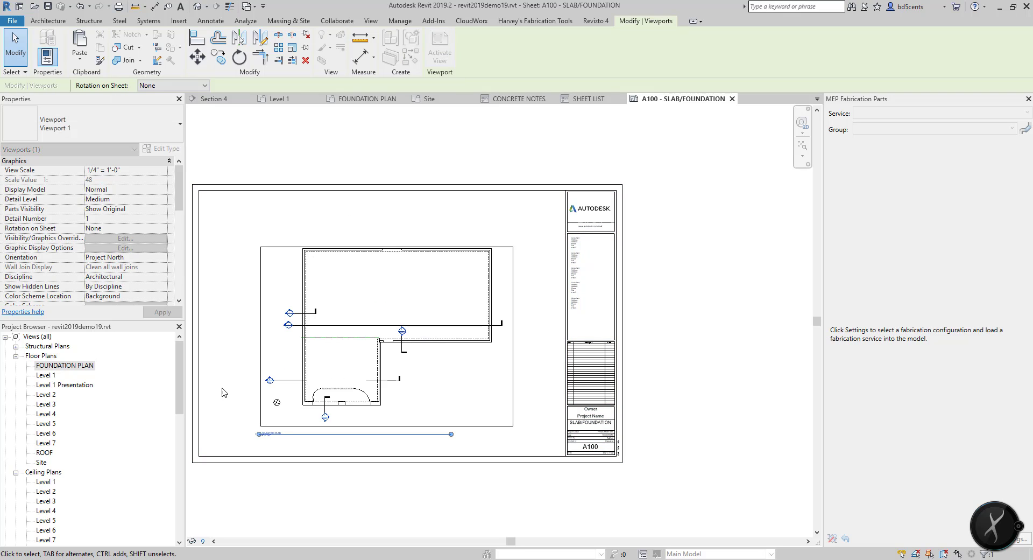
left_click(224, 390)
Step: Place the CONCRETE NOTES legend in the upper-left corner of sheet A100
scroll(51, 459, "down", 5)
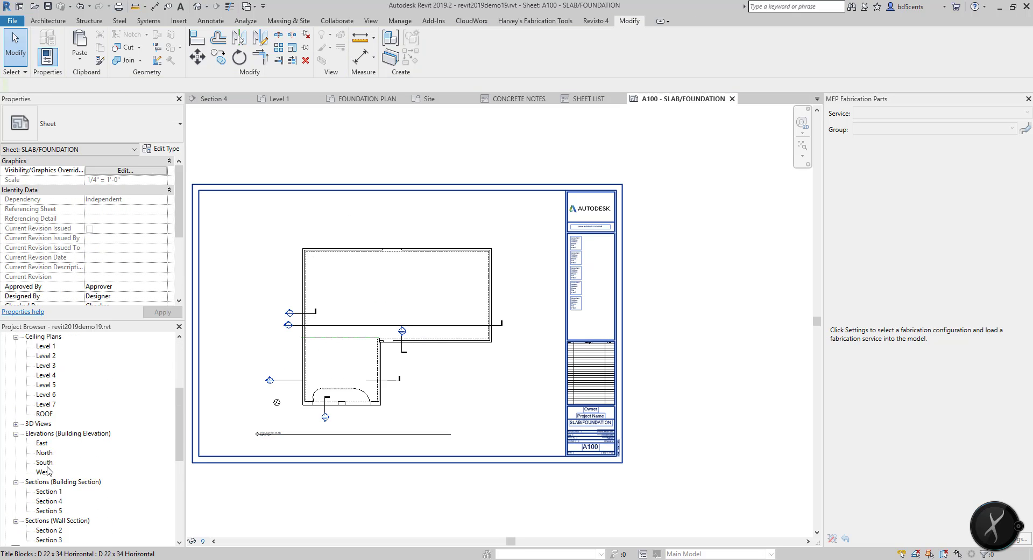
scroll(51, 459, "up", 3)
scroll(43, 474, "down", 6)
left_click(52, 473)
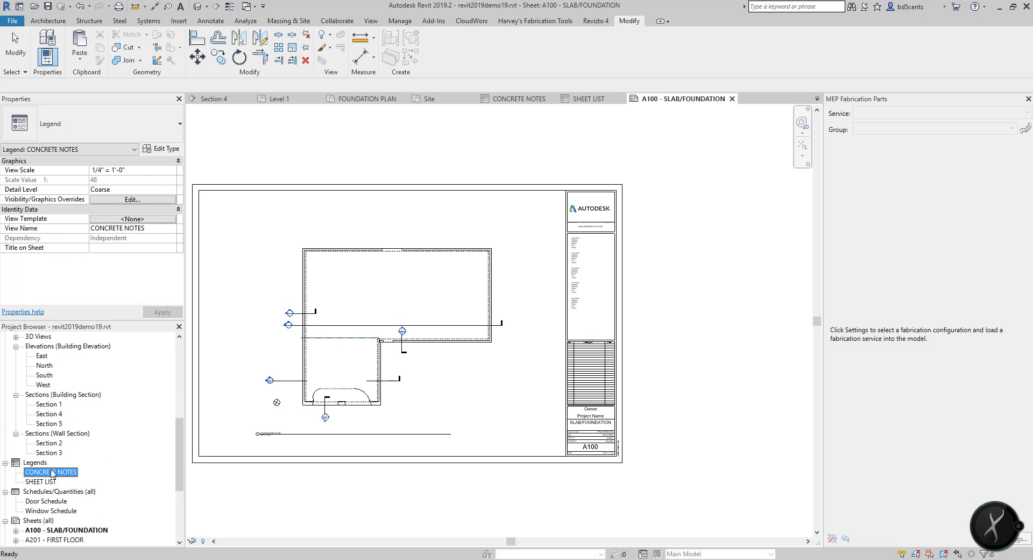
left_click_drag(169, 441, 230, 271)
left_click(237, 234)
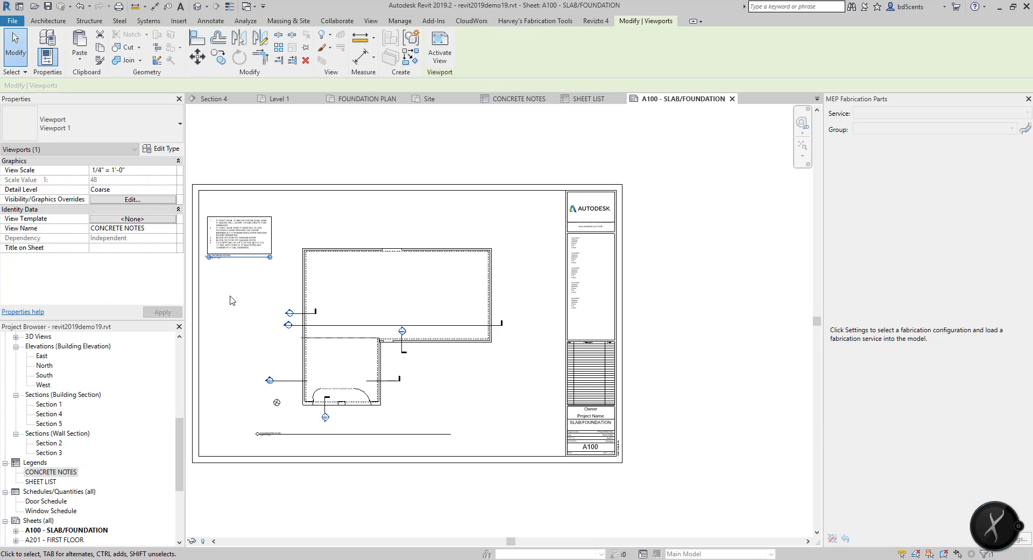
Step: Set Show Title to No in the type properties of the CONCRETE NOTES viewport
middle_click_drag(230, 295, 263, 280)
scroll(263, 281, "up", 2)
left_click(280, 213)
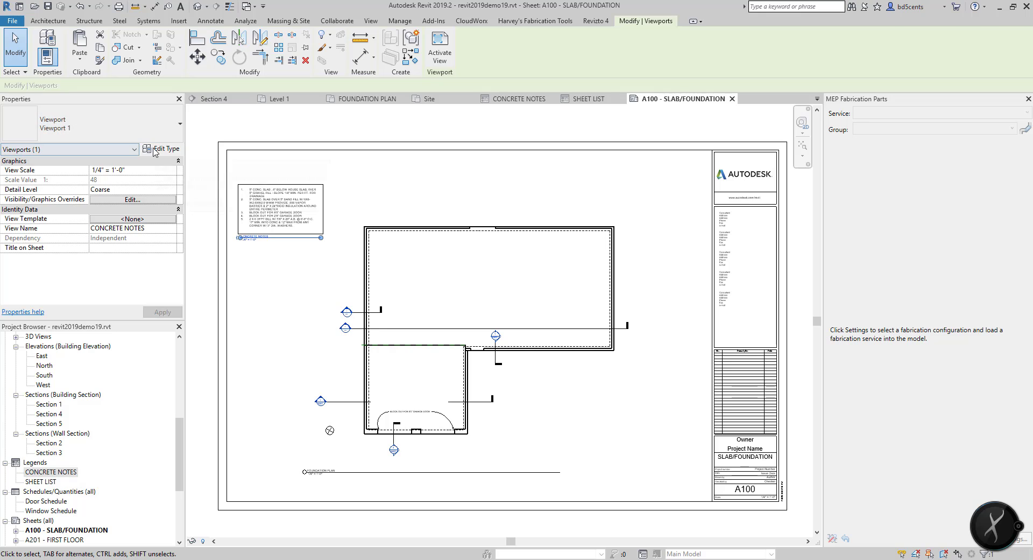
left_click(242, 253)
scroll(247, 236, "up", 4)
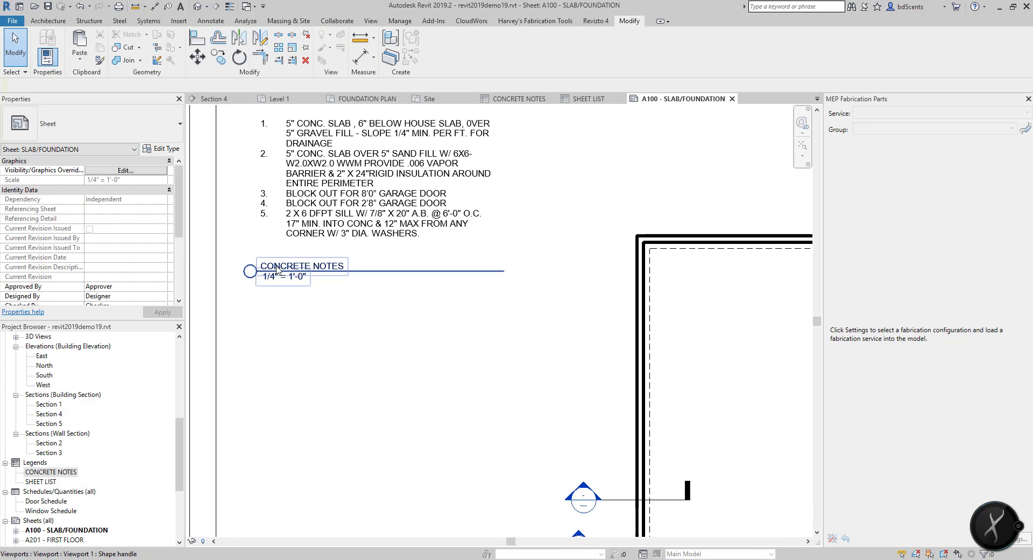
scroll(289, 348, "down", 1)
left_click(282, 314)
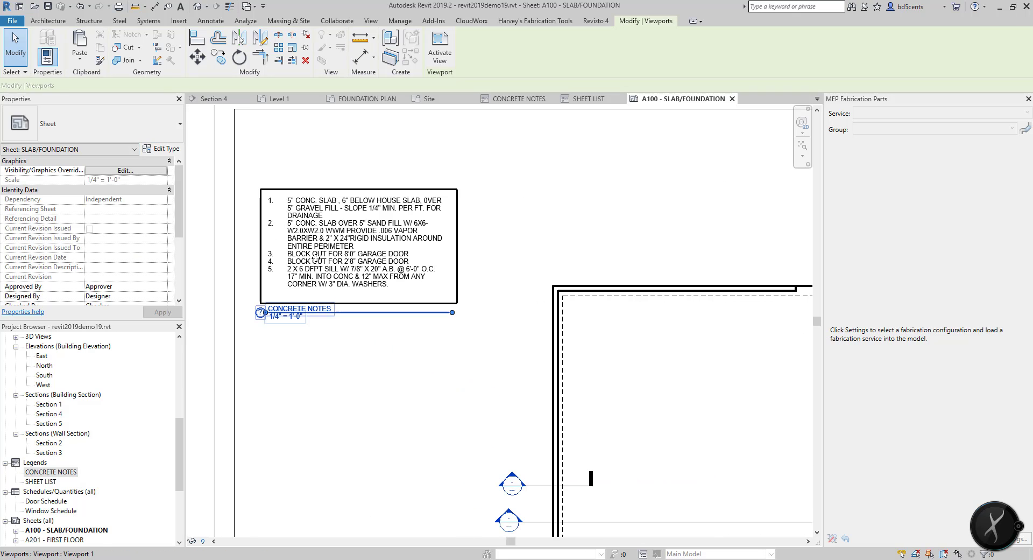
left_click(161, 149)
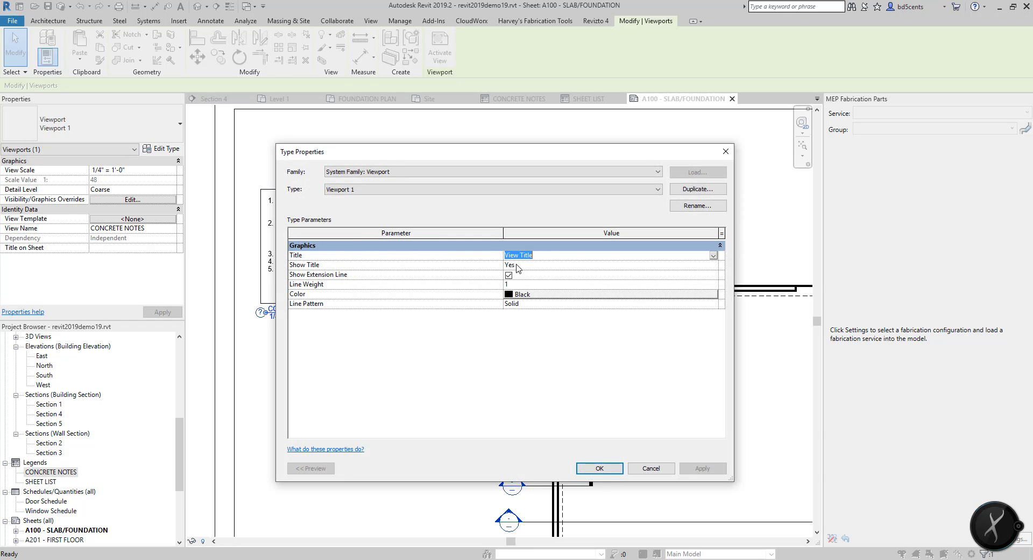
left_click(712, 265)
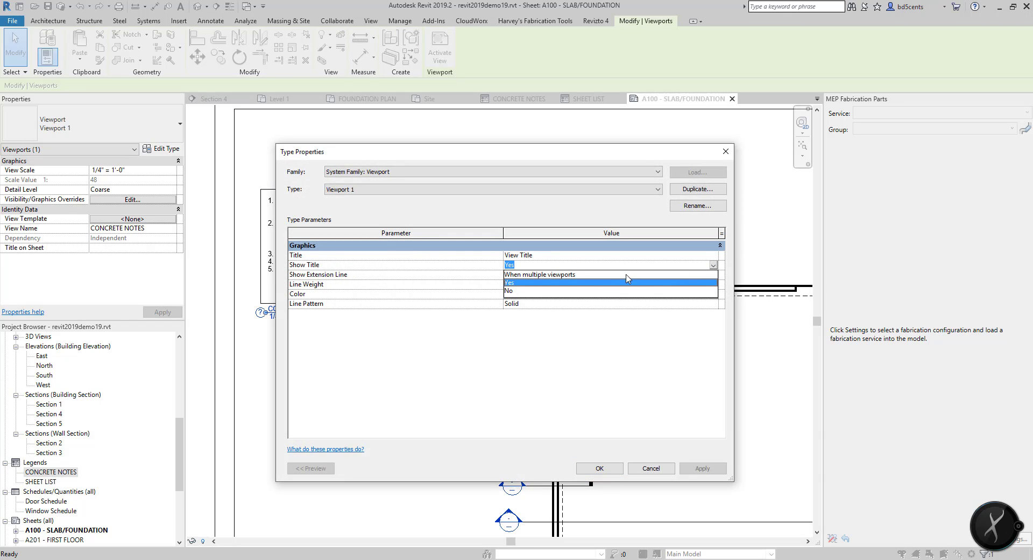
left_click(529, 291)
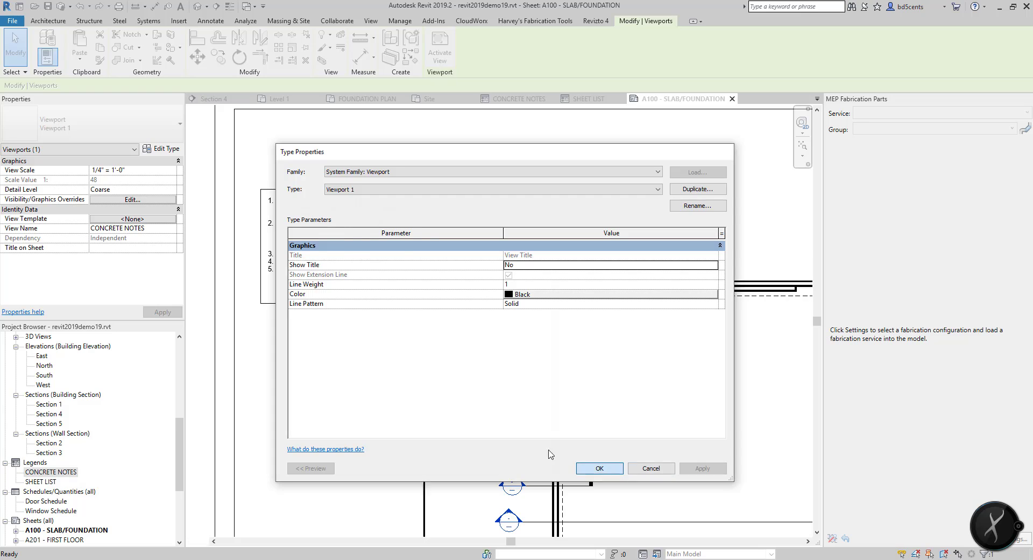
left_click(599, 468)
Step: Examine the concrete notes and the foundation plan viewport on sheet A100 for how their titles display
scroll(341, 291, "down", 2)
scroll(425, 257, "up", 3)
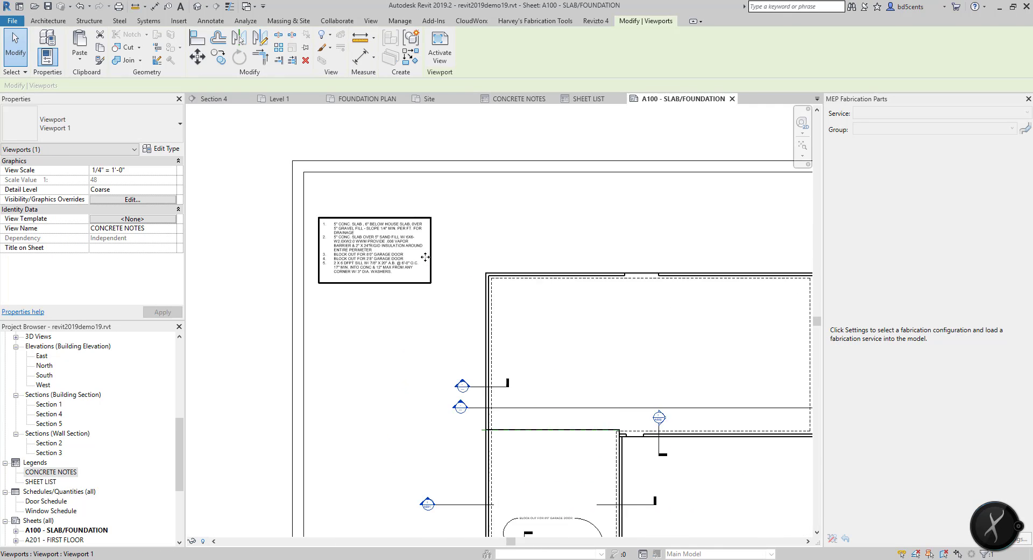
scroll(374, 274, "down", 2)
left_click(385, 334)
scroll(381, 377, "up", 2)
middle_click_drag(380, 377, 356, 328)
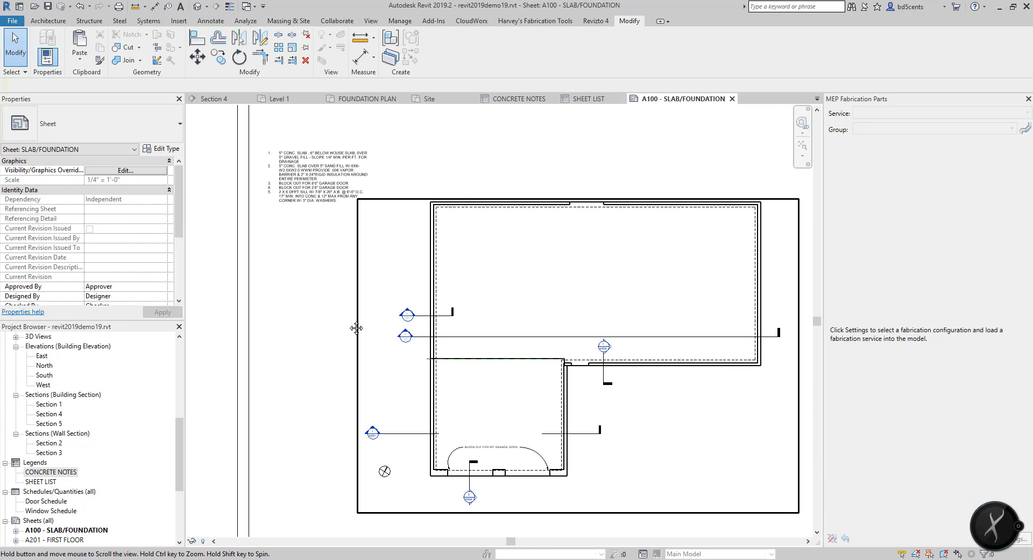
scroll(356, 328, "down", 1)
scroll(48, 441, "up", 2)
scroll(47, 441, "down", 2)
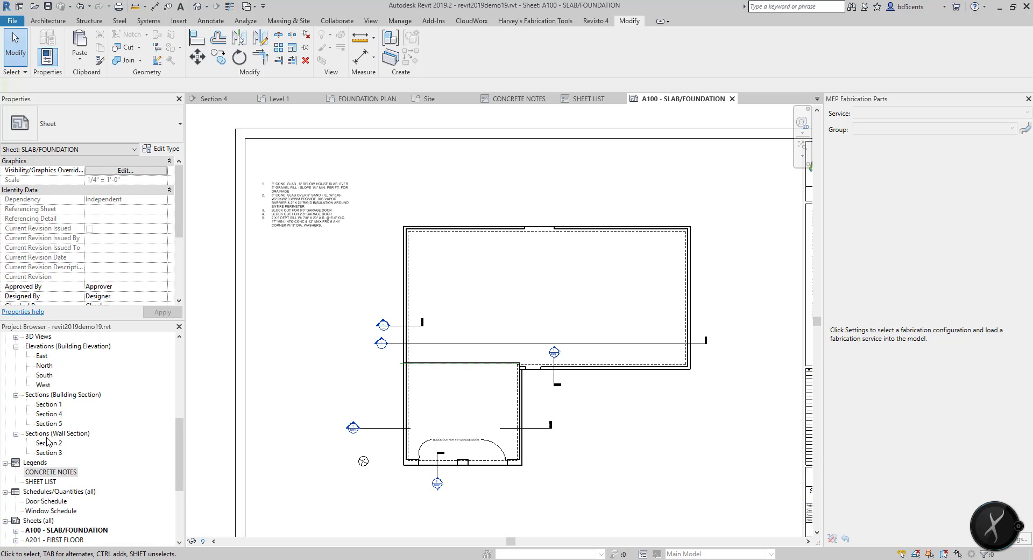
Step: Open the SHEET LIST legend view
scroll(52, 457, "down", 2)
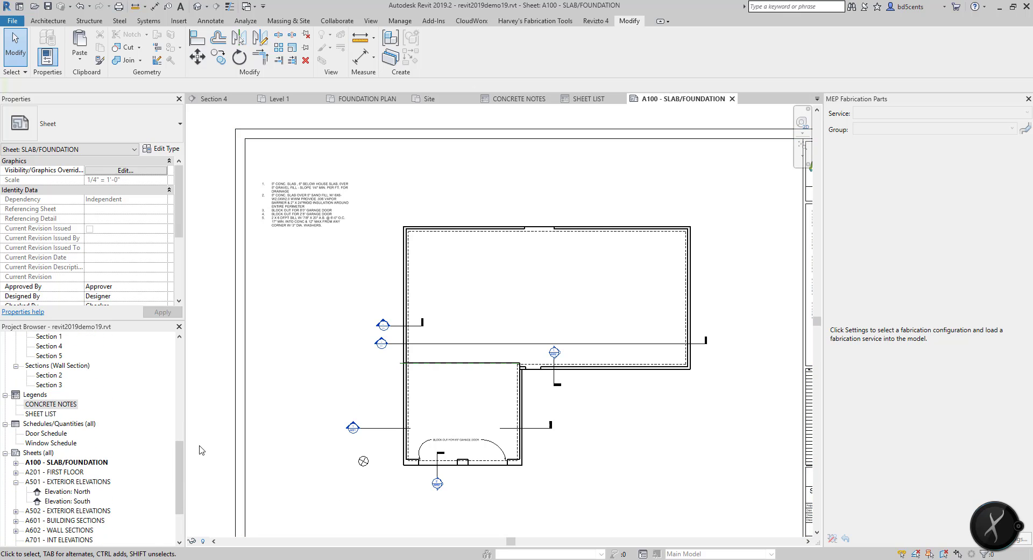
scroll(46, 476, "down", 2)
double_click(40, 375)
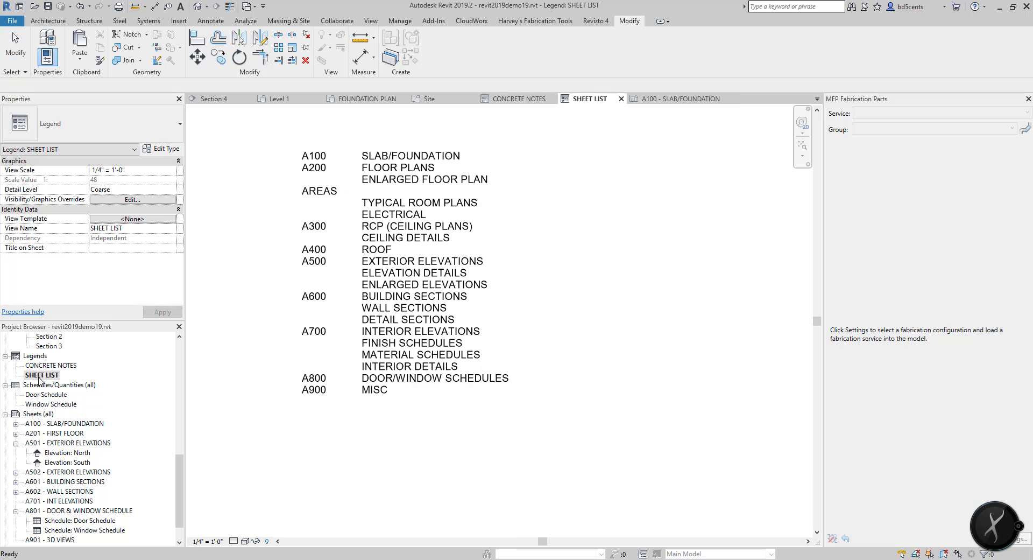
middle_click_drag(272, 304, 350, 288)
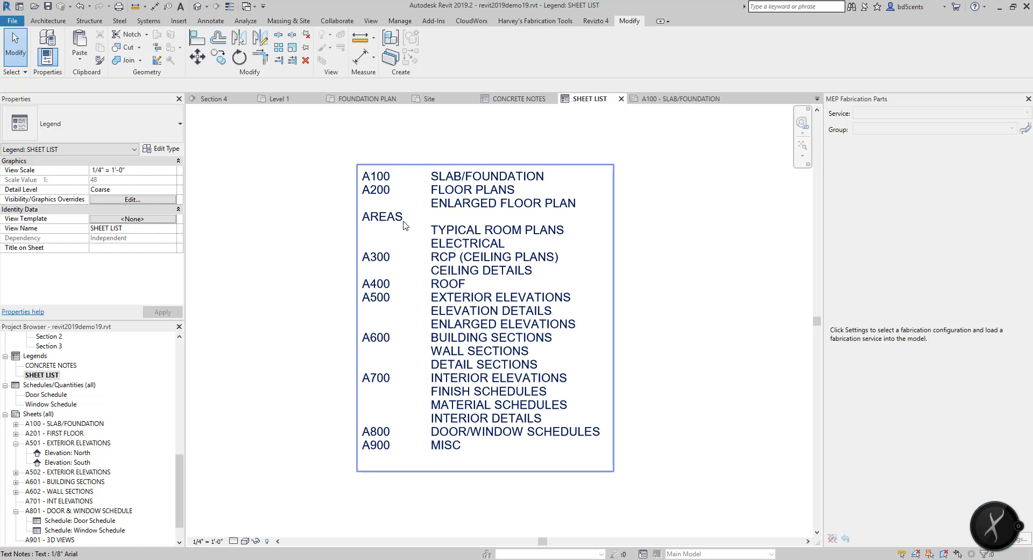
double_click(391, 269)
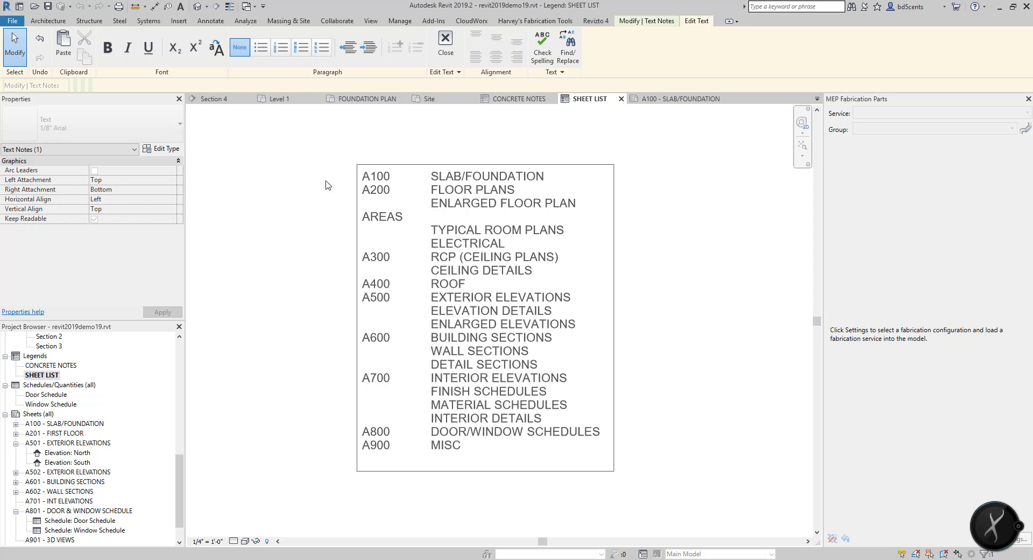
left_click(439, 40)
left_click(52, 378)
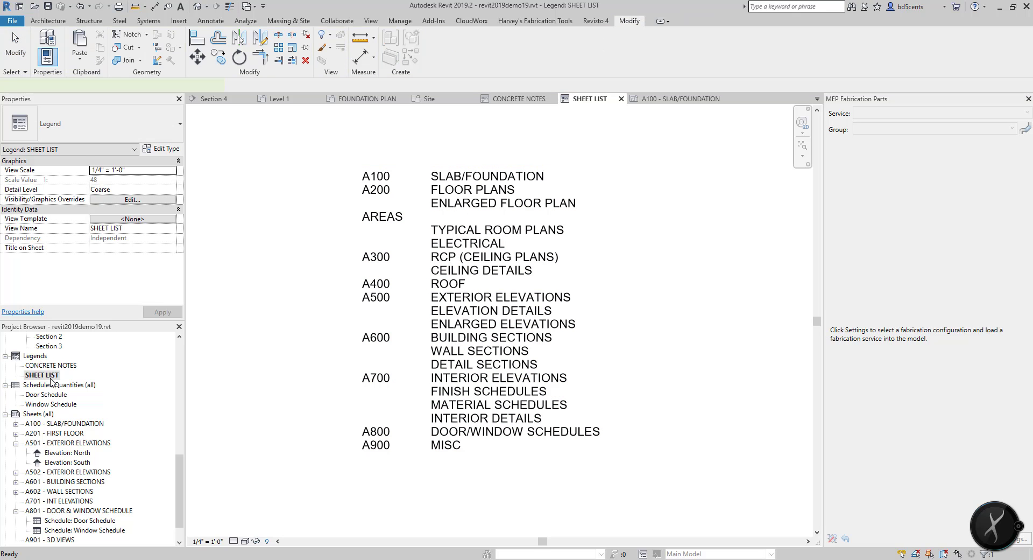
Step: Try to bring AREAS onto the ENLARGED FLOOR PLAN line by editing the sheet list note's text
left_click(364, 215)
mouse_move(612, 323)
left_mouse_down()
mouse_move(648, 320)
mouse_move(609, 320)
left_mouse_up()
double_click(505, 294)
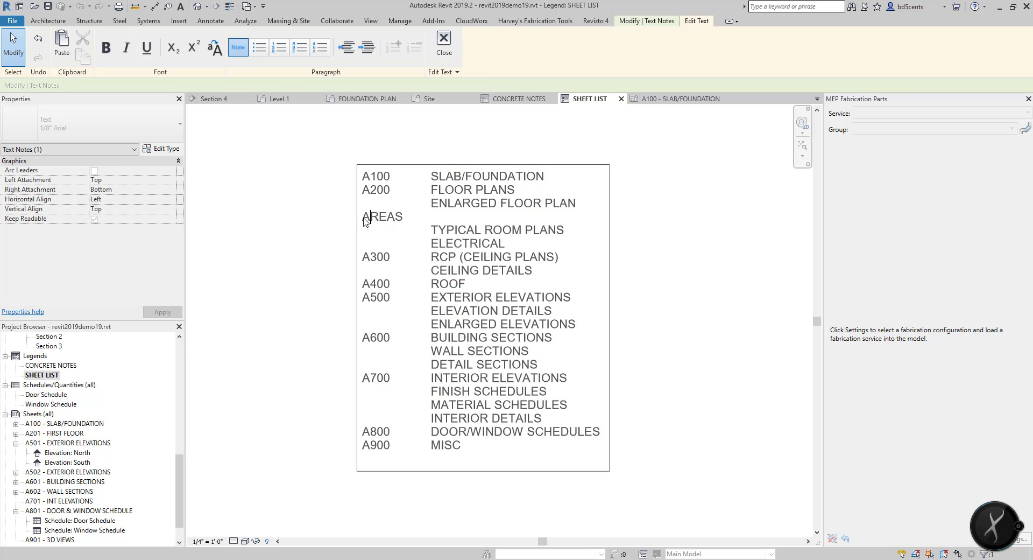
key("BackSpace")
key("Return")
left_click(623, 323)
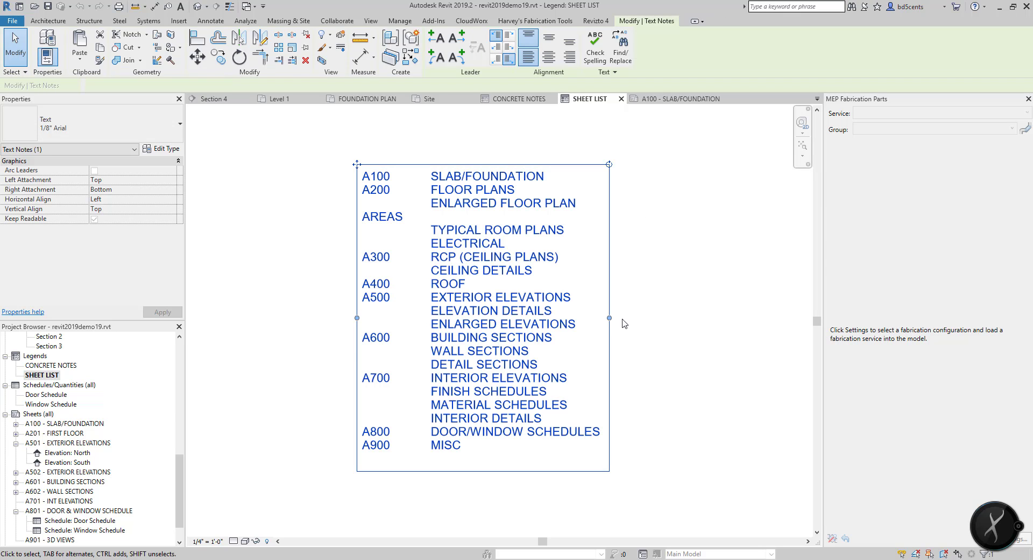
Step: Widen the sheet list text note so ENLARGED FLOOR PLAN AREAS fits on one line, and shift the note slightly down and left
left_click_drag(609, 318, 661, 318)
left_click(265, 254)
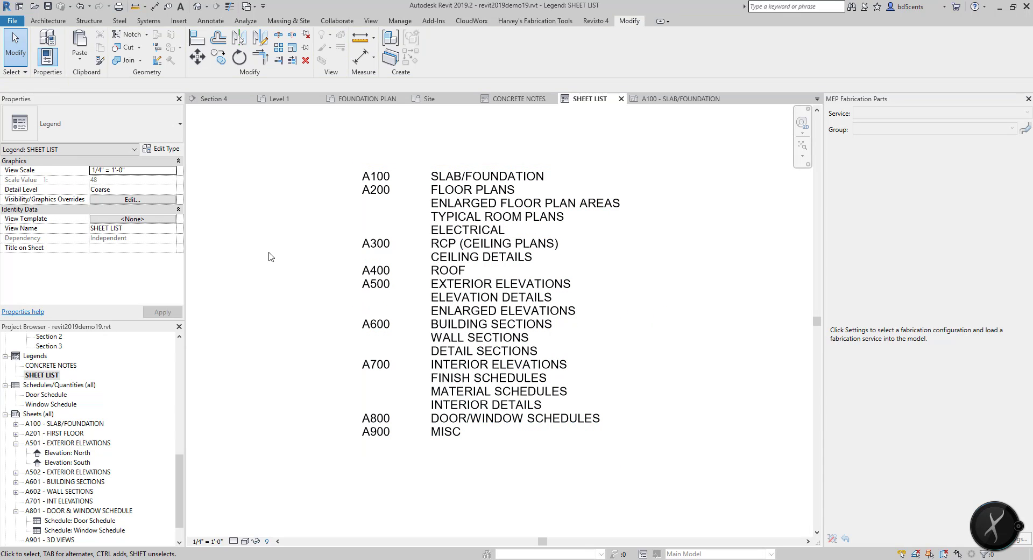
left_click_drag(412, 184, 399, 189)
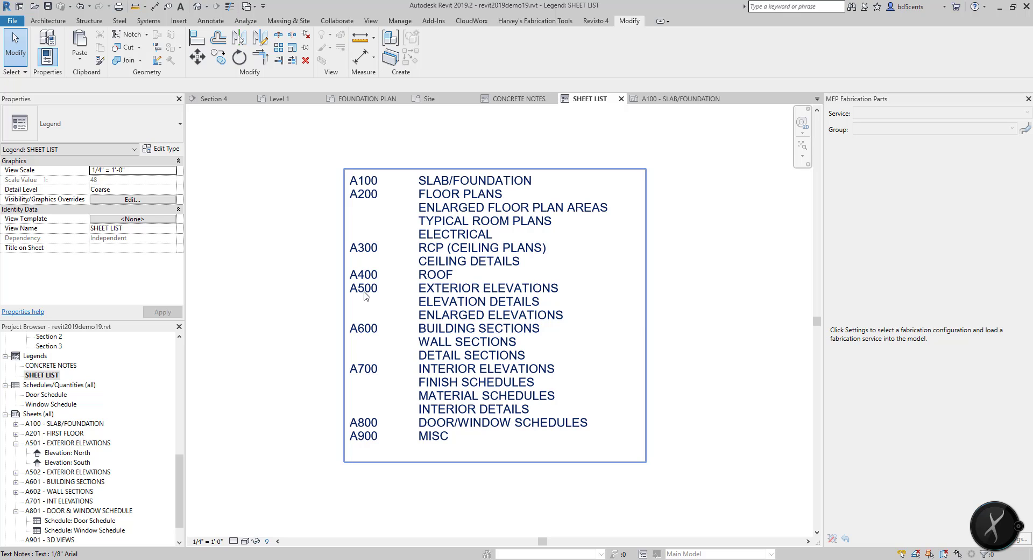
Step: Renumber the SLAB/FOUNDATION sheet from A100 to A101
left_click(326, 432)
scroll(311, 347, "up", 2)
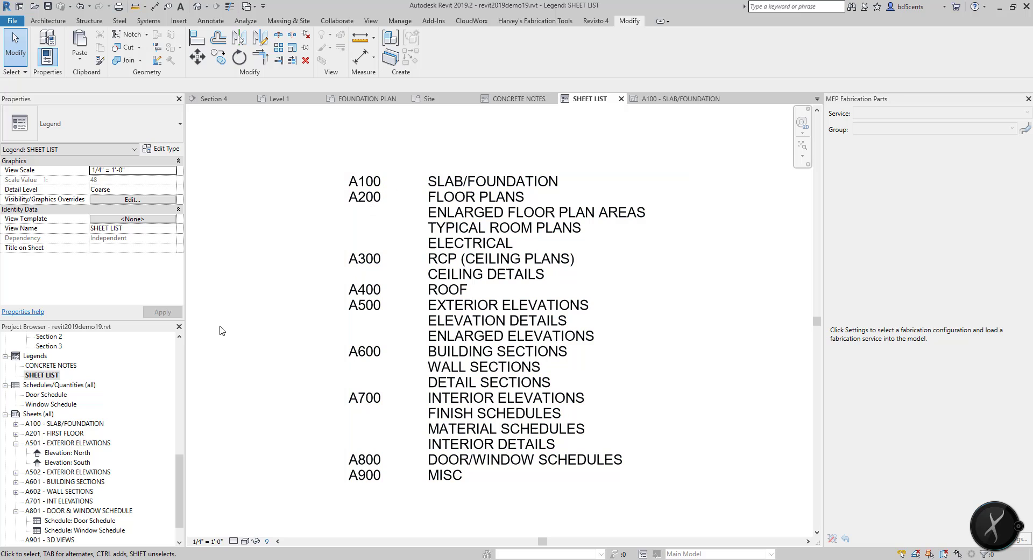
left_click(58, 424)
right_click(38, 429)
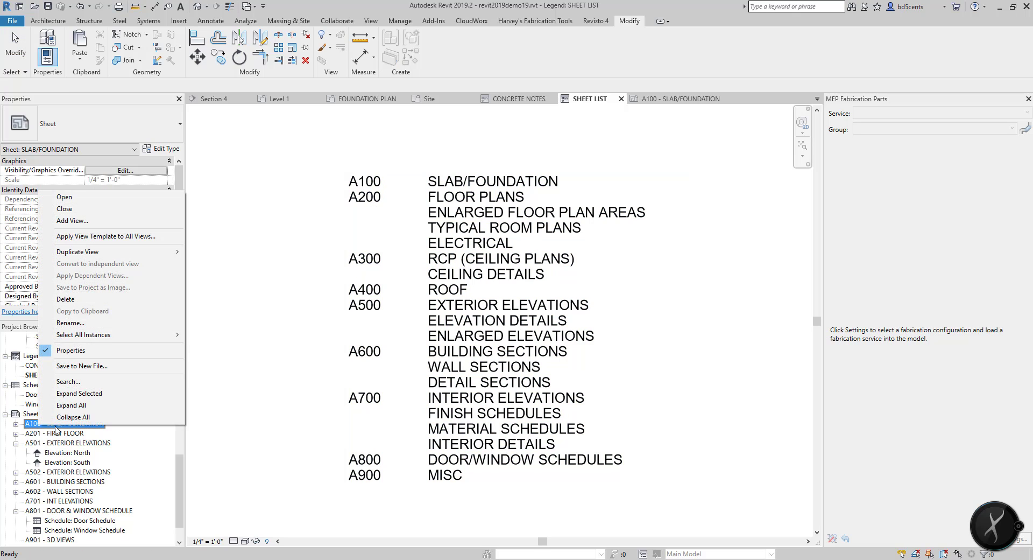
left_click(70, 327)
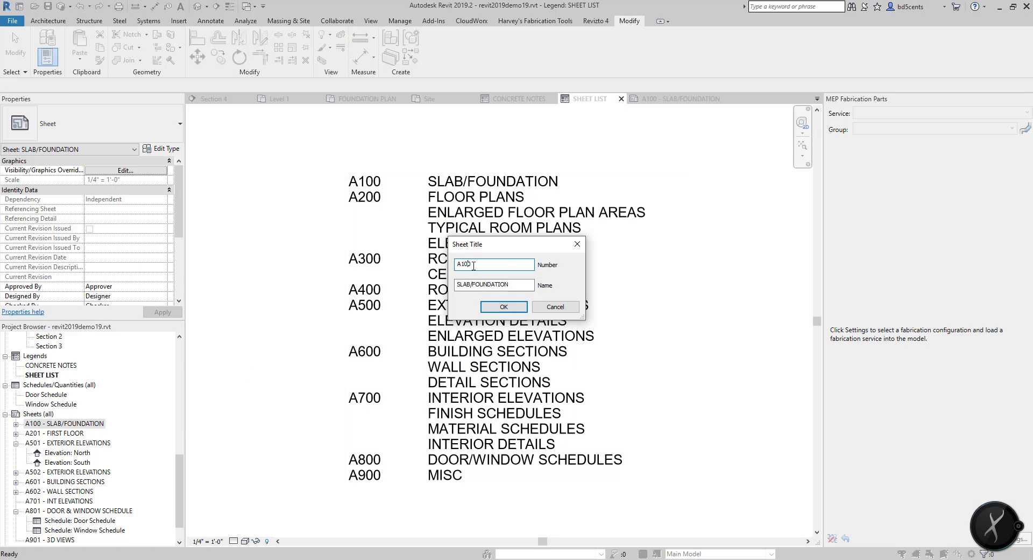
type("A101")
key("Return")
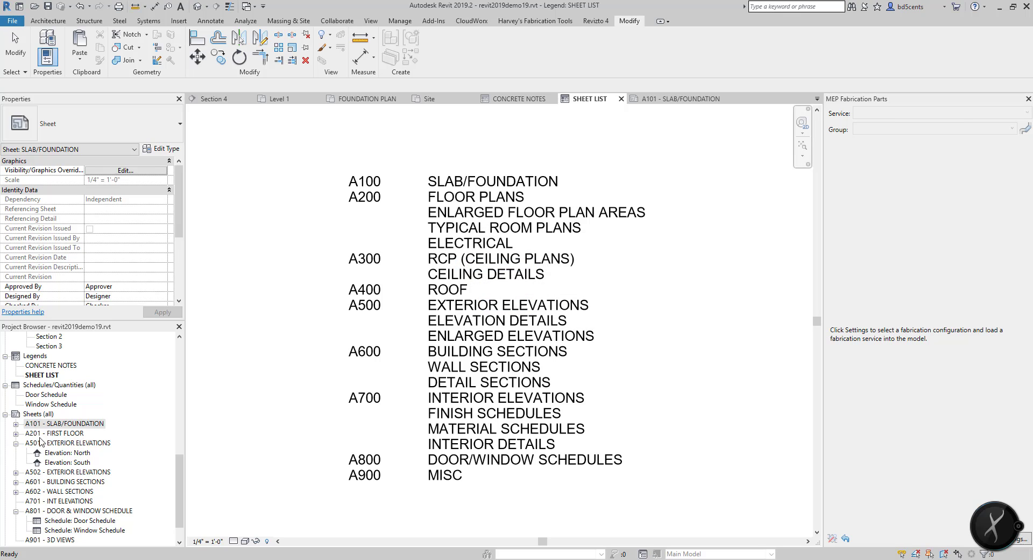
Step: Review how the other sheets, from A201 through A602, are numbered against the sheet list legend
left_click(40, 437)
left_click(40, 445)
left_click(41, 470)
left_click(41, 485)
left_click(41, 494)
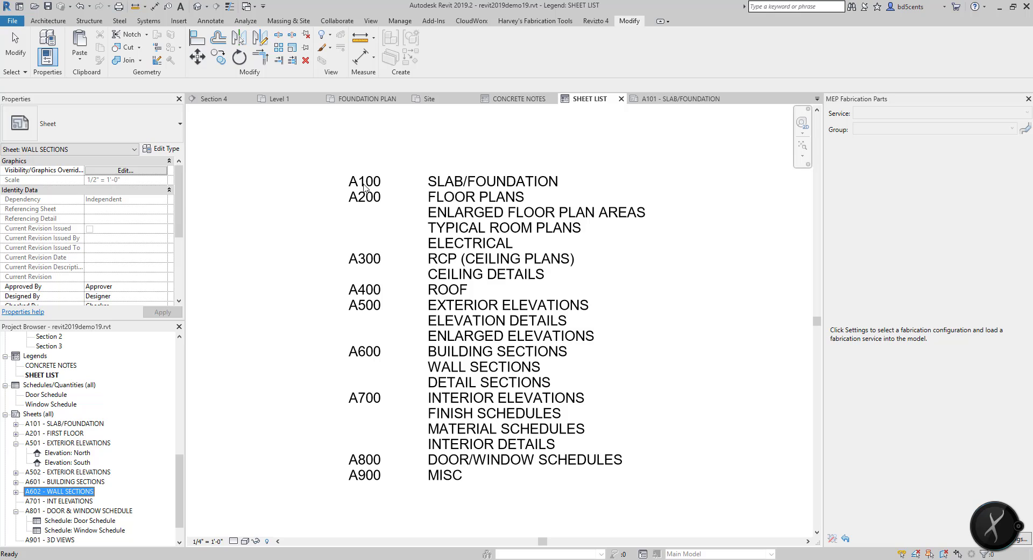
left_click(254, 368)
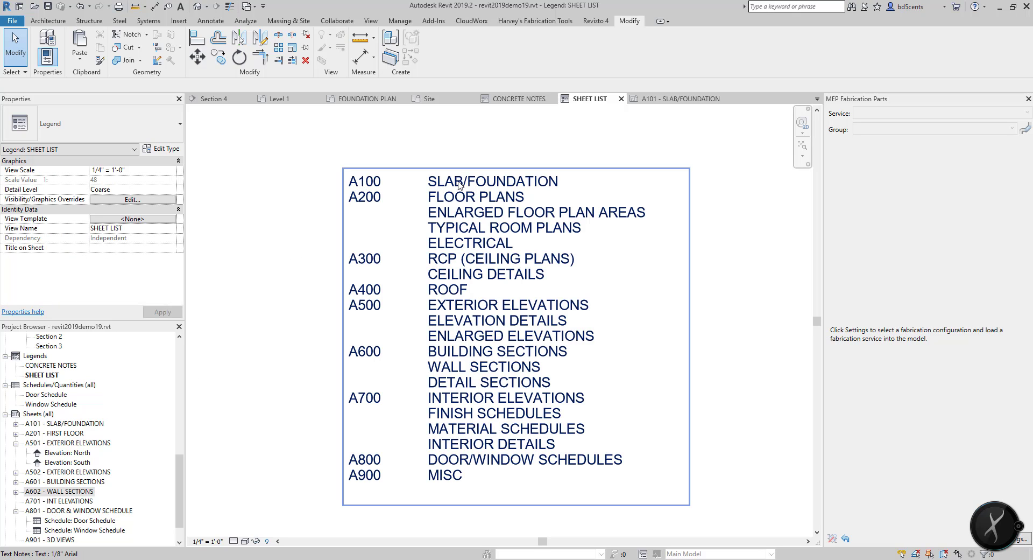
Step: Open sheet A101 - SLAB/FOUNDATION with the concrete notes and foundation plan in view
double_click(70, 425)
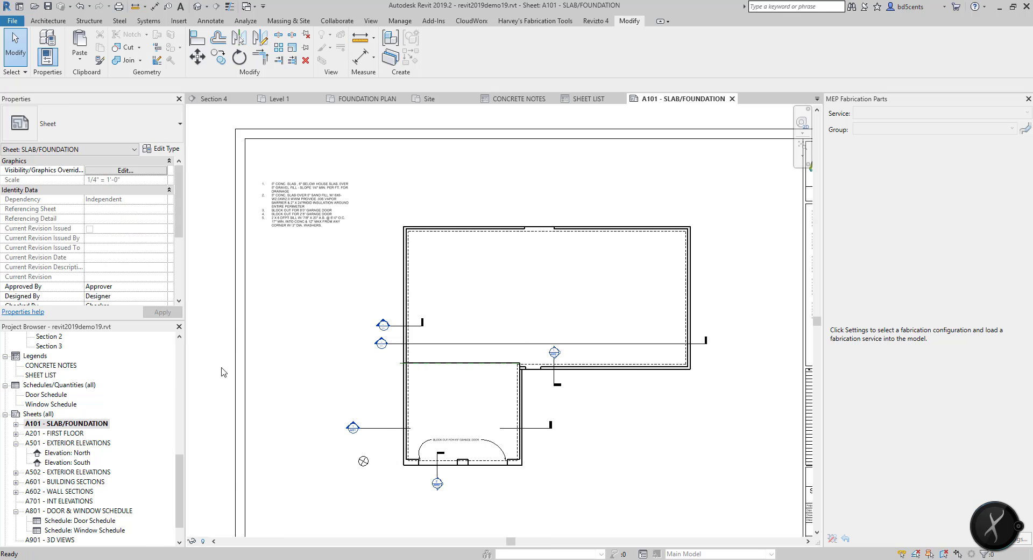
left_click(306, 207)
left_click(292, 269)
scroll(302, 325, "down", 3)
scroll(321, 351, "up", 2)
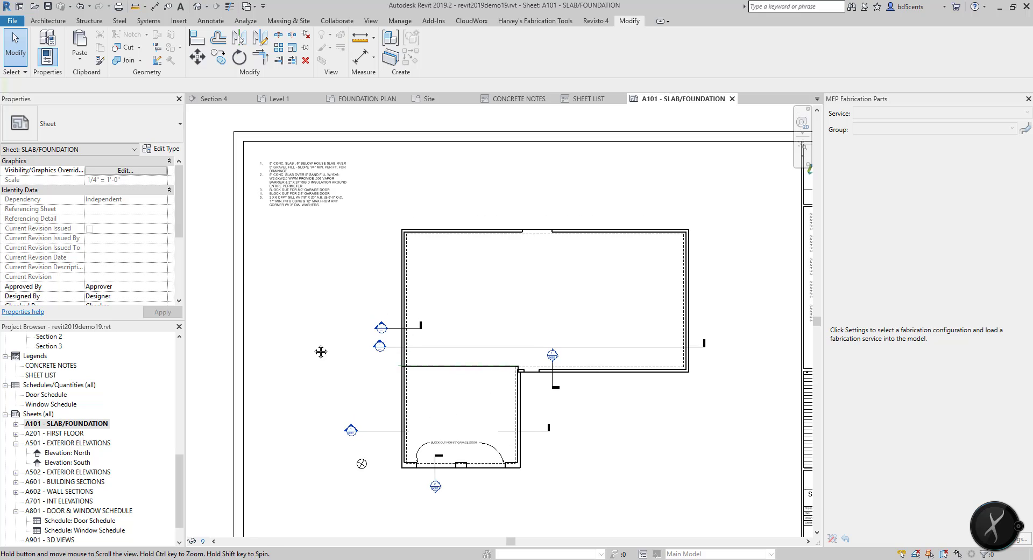
middle_click_drag(320, 351, 315, 342)
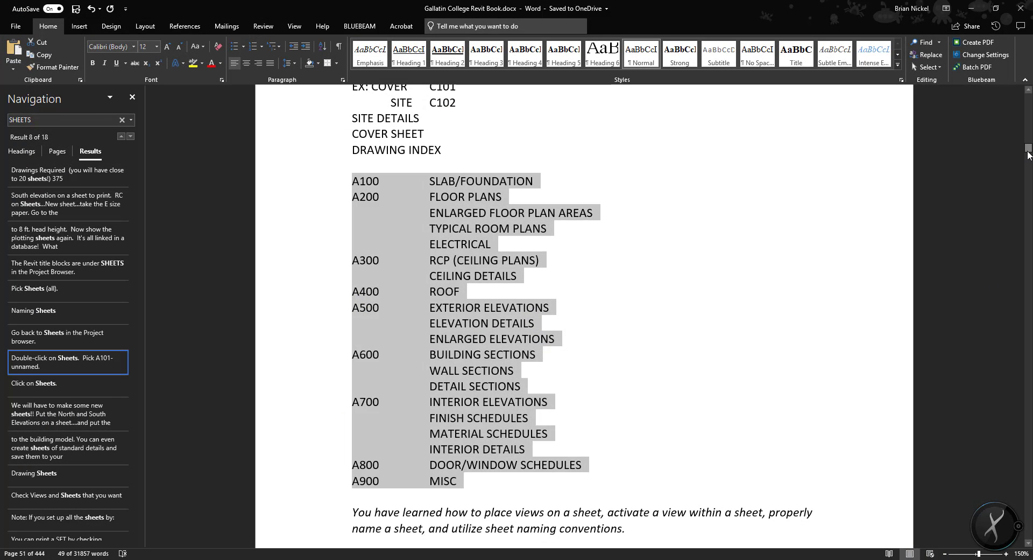
Step: Switch to the Gallatin College Revit Book in Word, examine the annotated foundation plan example on page 153, and return to Revit
left_click_drag(1027, 155, 1028, 124)
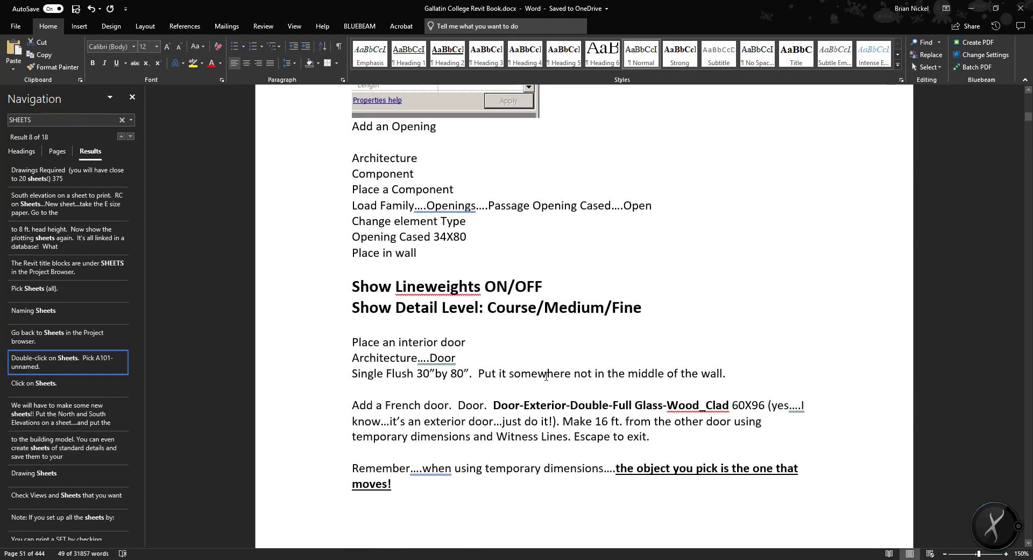
scroll(546, 377, "down", 1)
scroll(546, 362, "up", 12)
scroll(612, 346, "down", 17)
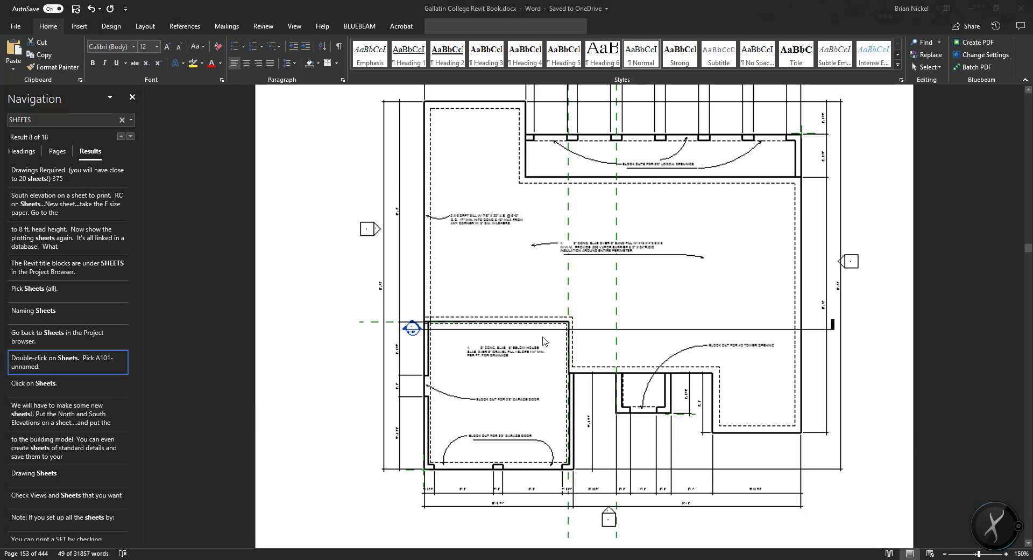
scroll(546, 341, "down", 7)
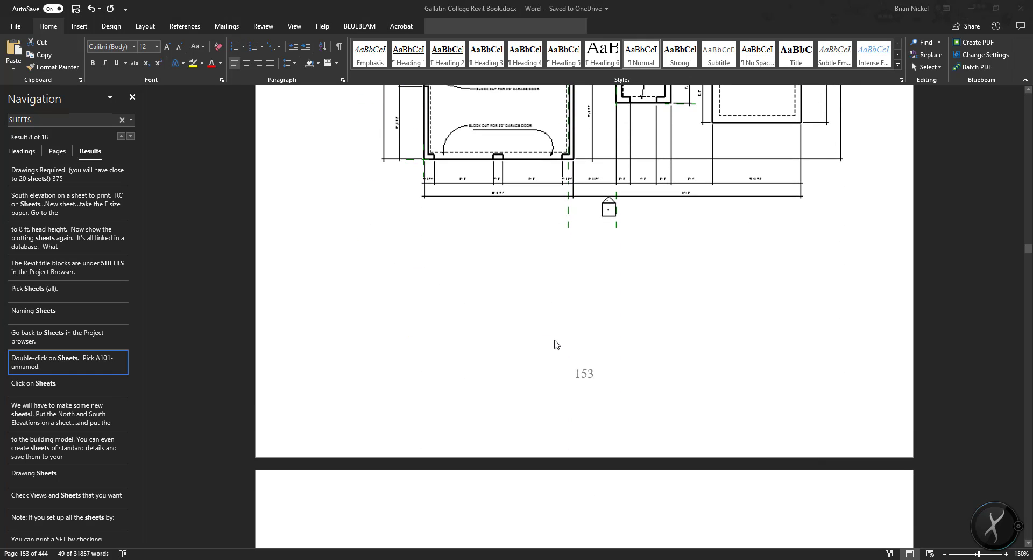
scroll(572, 349, "up", 13)
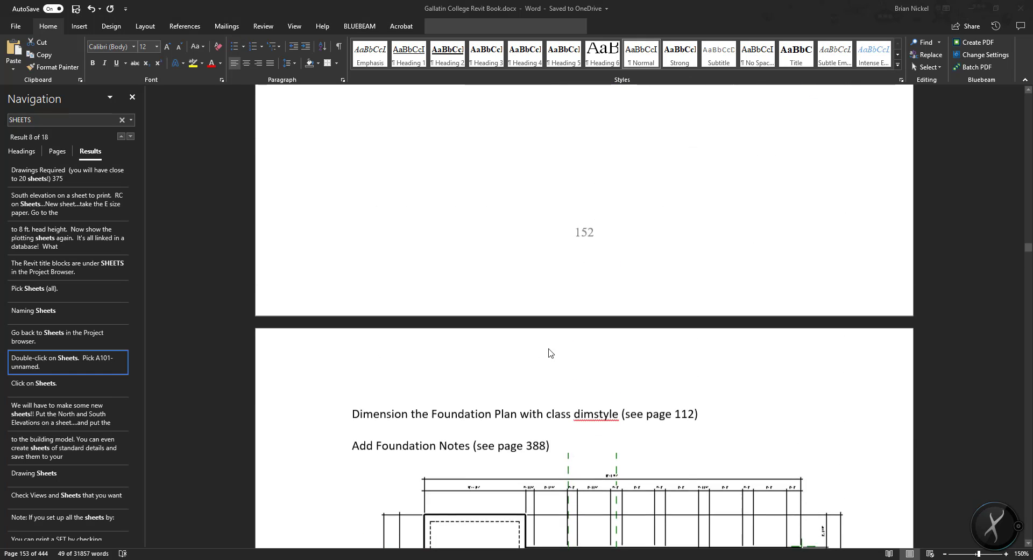
scroll(549, 351, "down", 2)
scroll(544, 354, "down", 1)
scroll(472, 350, "down", 6)
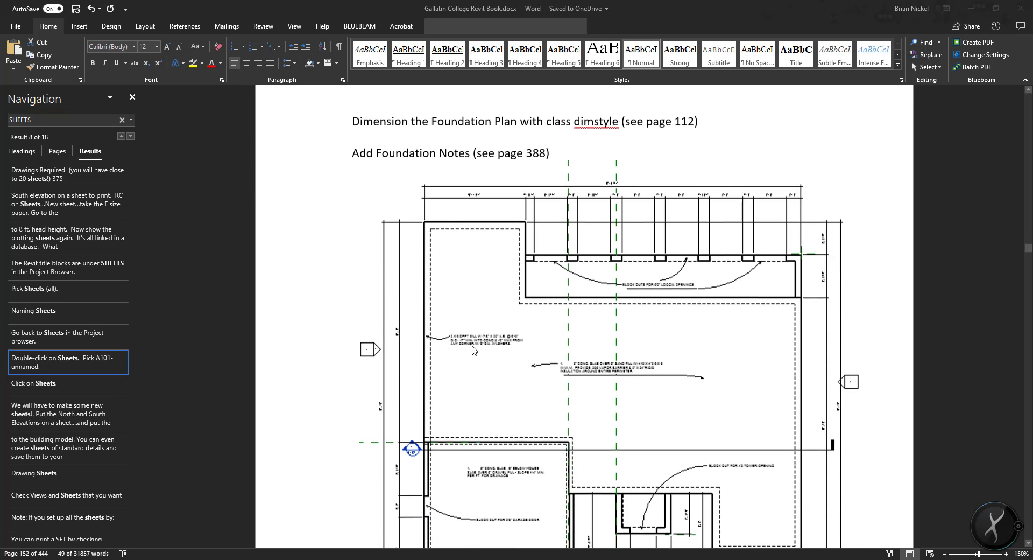
scroll(495, 365, "down", 1)
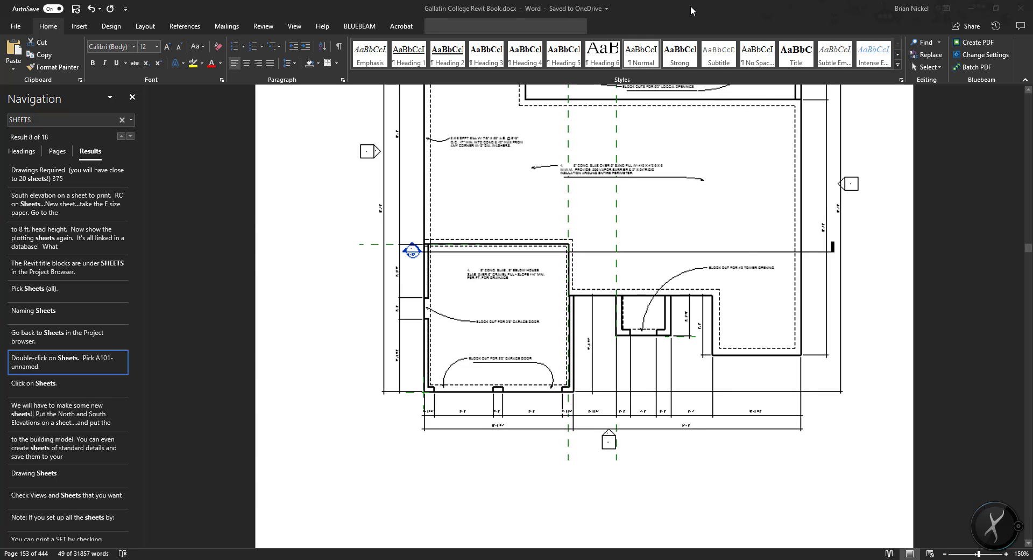
left_click_drag(691, 11, 1032, 53)
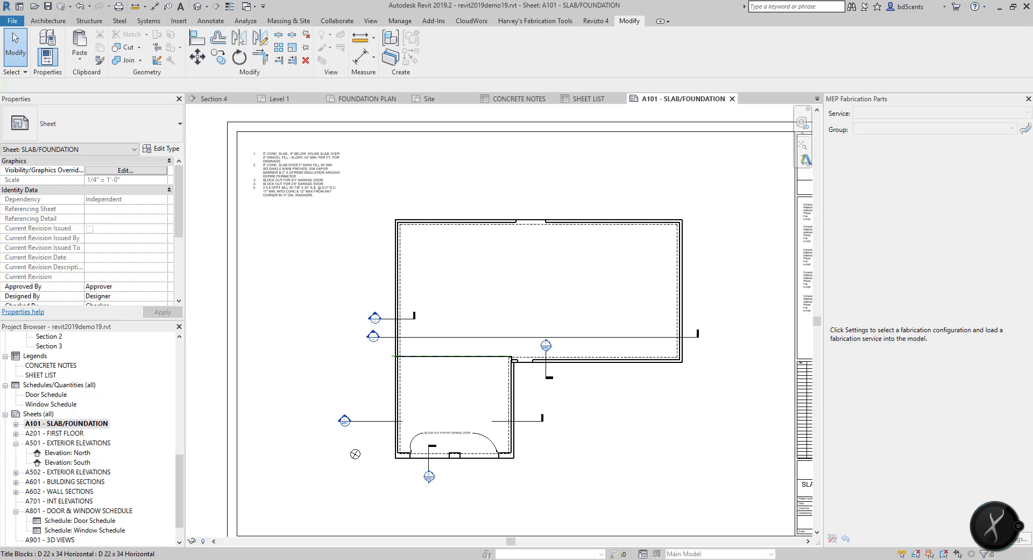
Step: Activate the concrete notes viewport on the sheet and select the full text of note 1
scroll(290, 183, "up", 5)
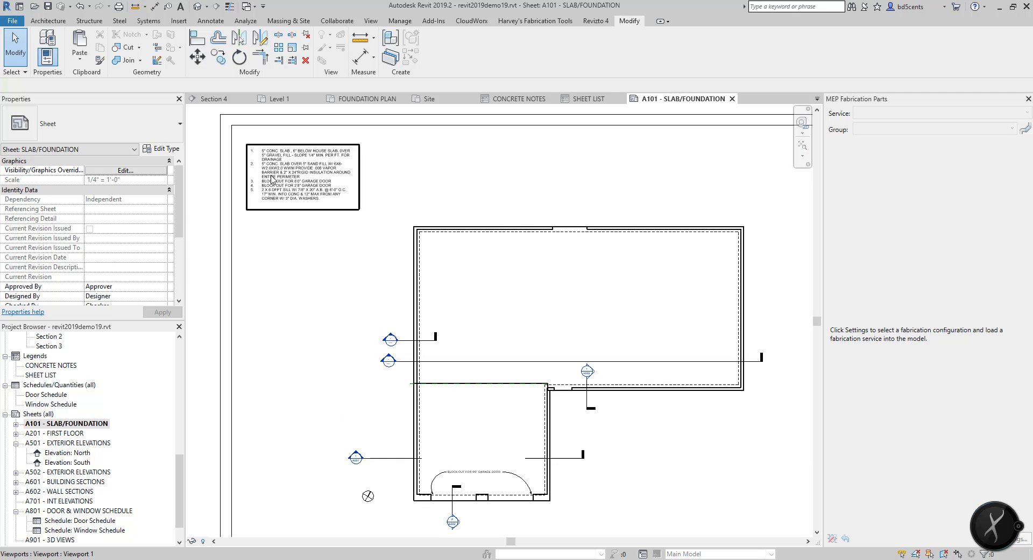
left_click(301, 204)
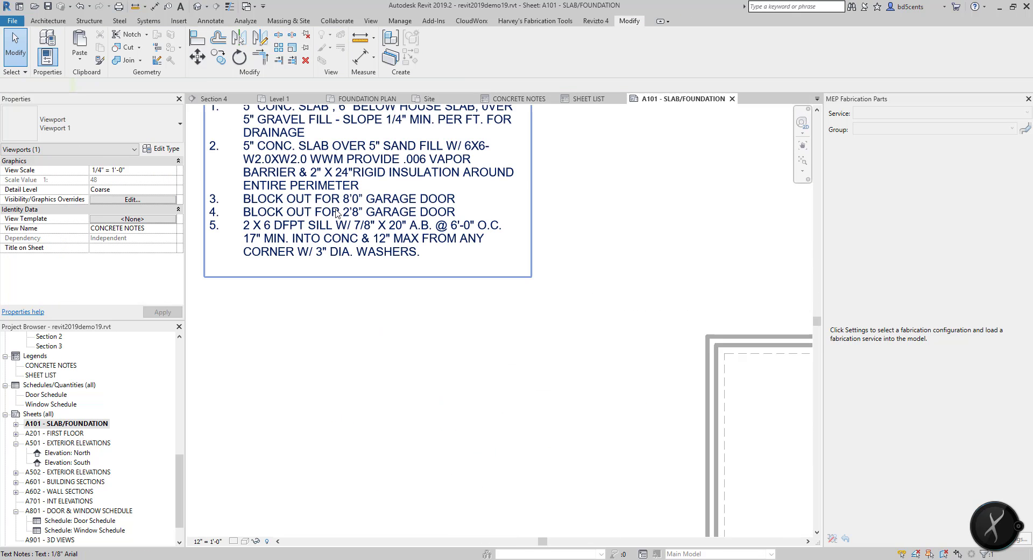
double_click(385, 224)
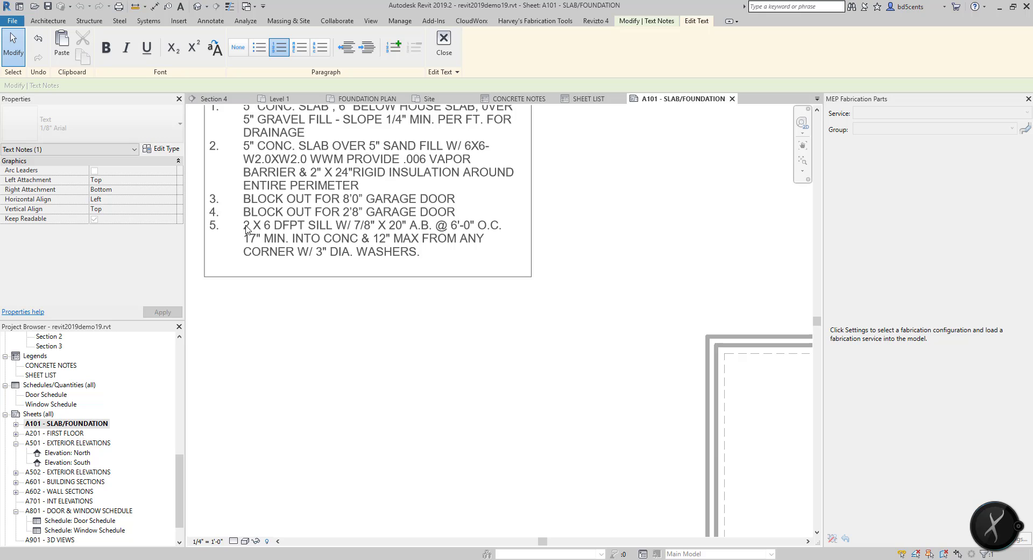
scroll(245, 229, "down", 2)
scroll(246, 230, "up", 2)
scroll(328, 257, "down", 3)
scroll(294, 162, "up", 3)
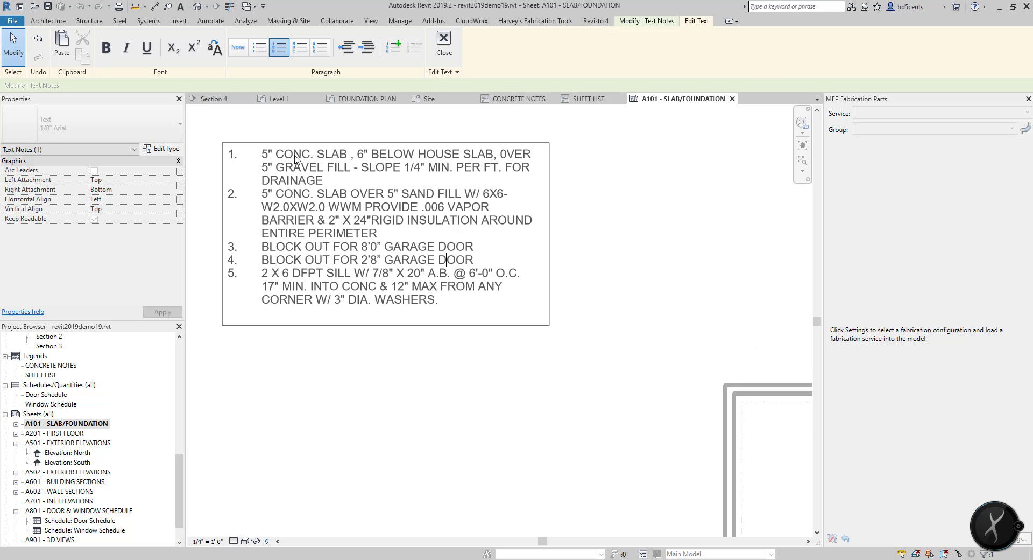
scroll(295, 163, "up", 1)
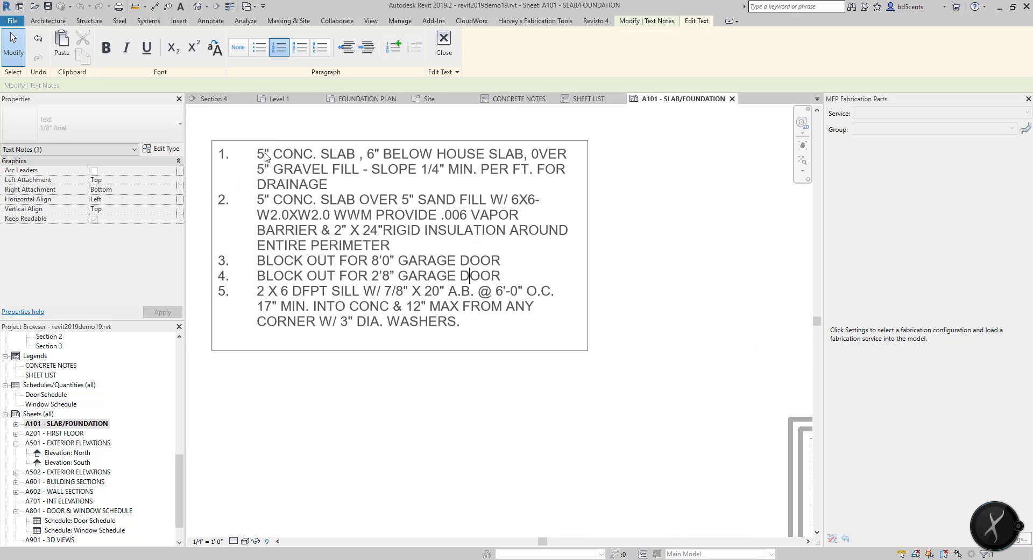
left_click_drag(257, 155, 340, 186)
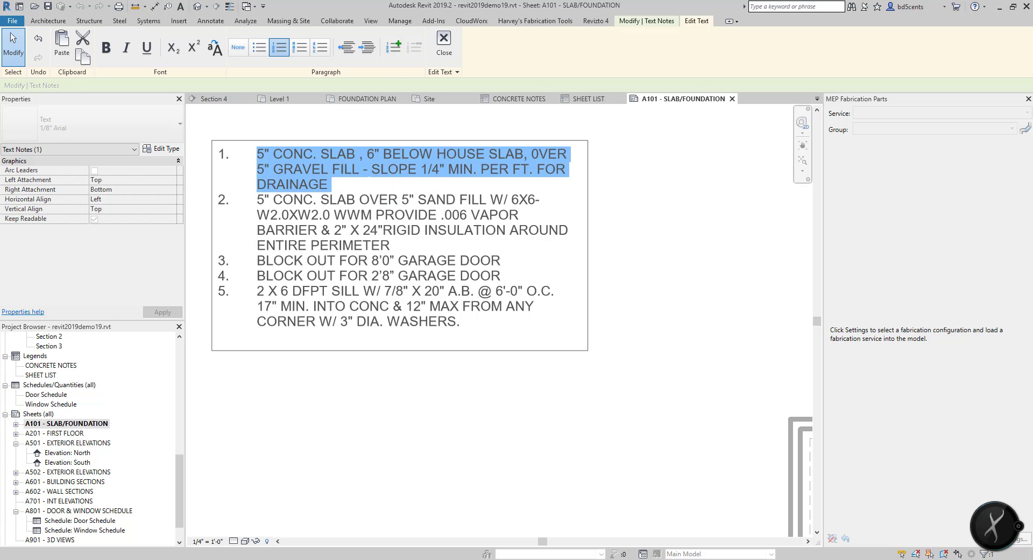
left_click(629, 330)
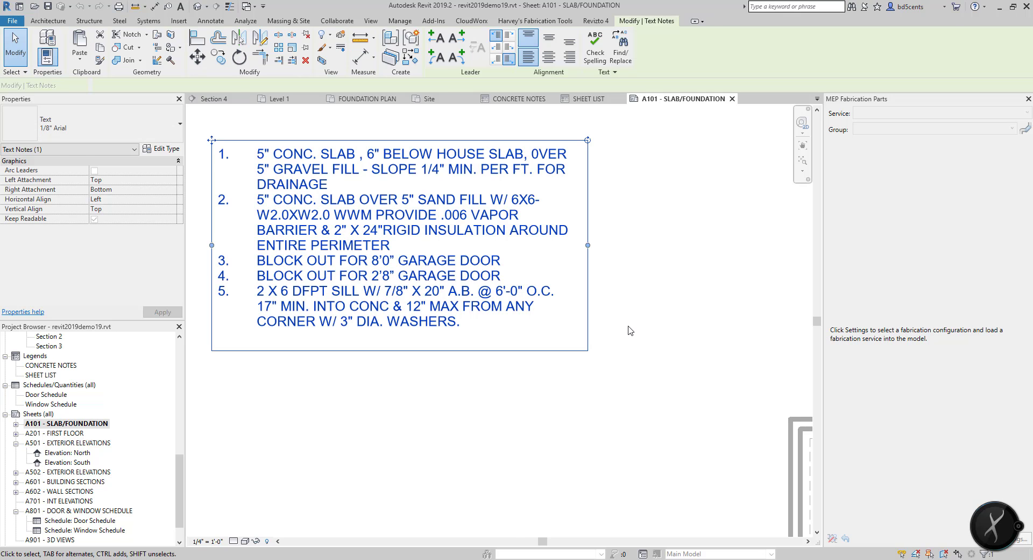
scroll(549, 346, "down", 4)
middle_click_drag(338, 275, 357, 248)
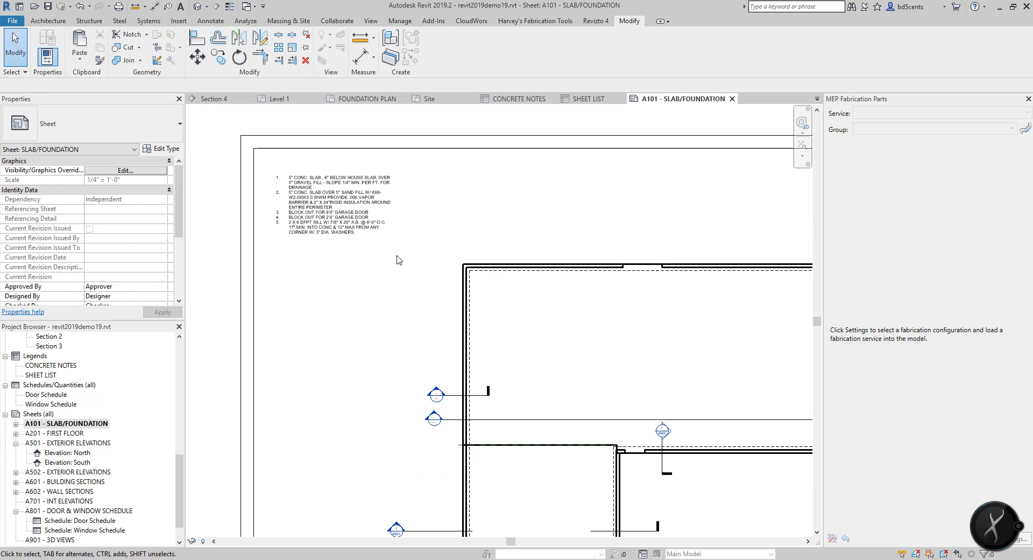
Step: Copy the text of note 1 from the concrete notes on the sheet, and deactivate that viewport
double_click(329, 186)
double_click(330, 187)
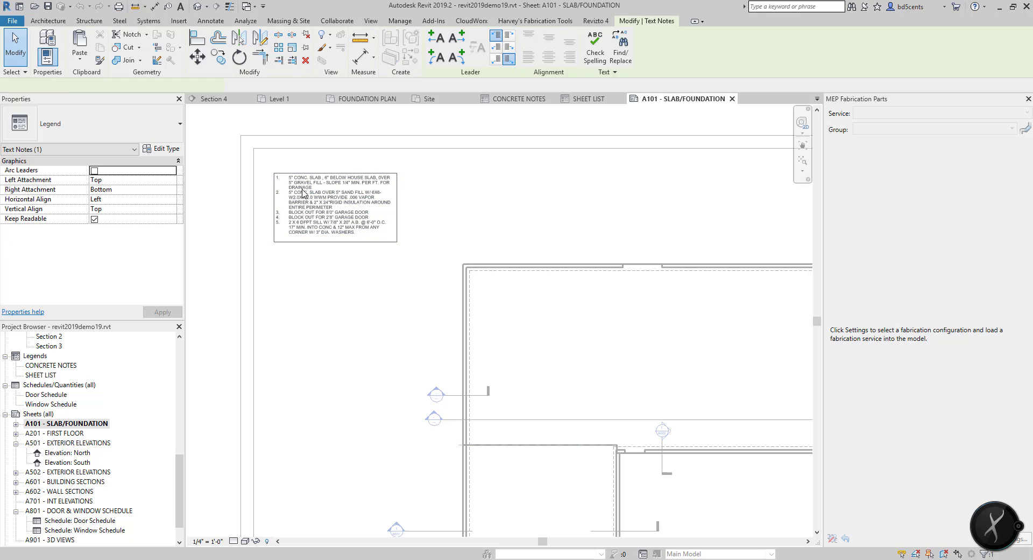
left_click_drag(313, 187, 289, 179)
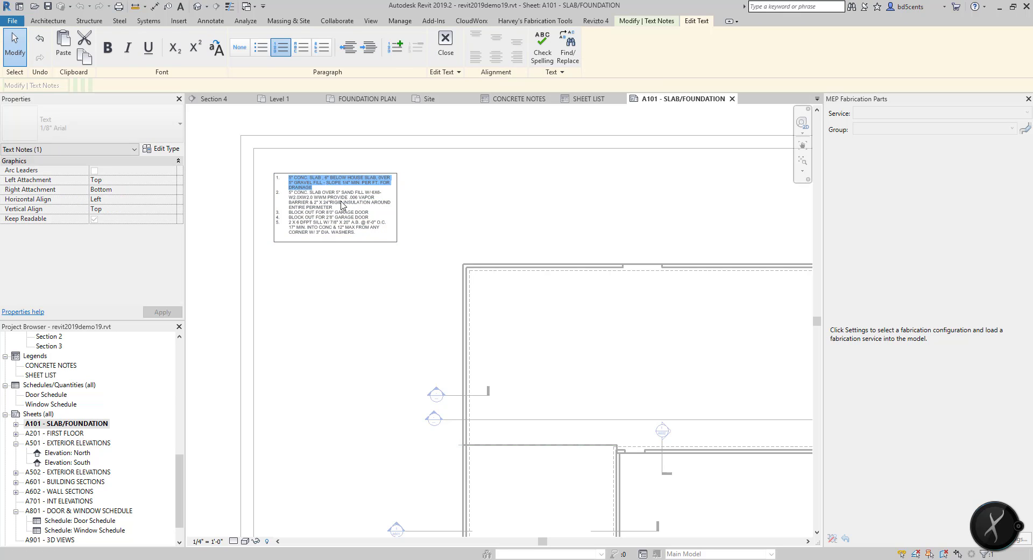
left_click(656, 246)
scroll(483, 240, "down", 2)
middle_click_drag(482, 240, 351, 202)
left_click(433, 240)
scroll(430, 245, "up", 2)
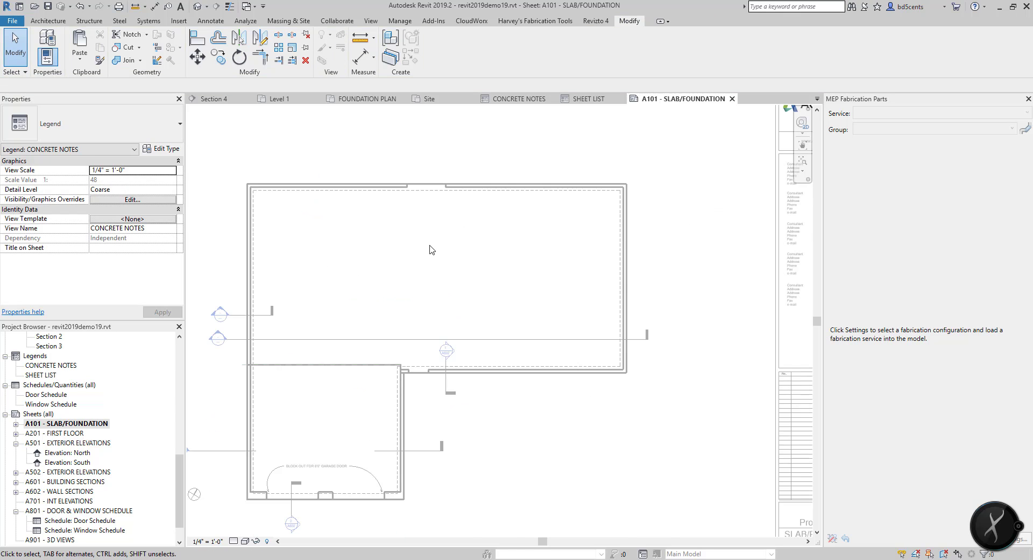
double_click(431, 249)
Step: Place the copied note 1 text (5" CONC. SLAB...) as a new text note in the upper right of the foundation plan's large slab area
middle_click_drag(433, 239, 466, 232)
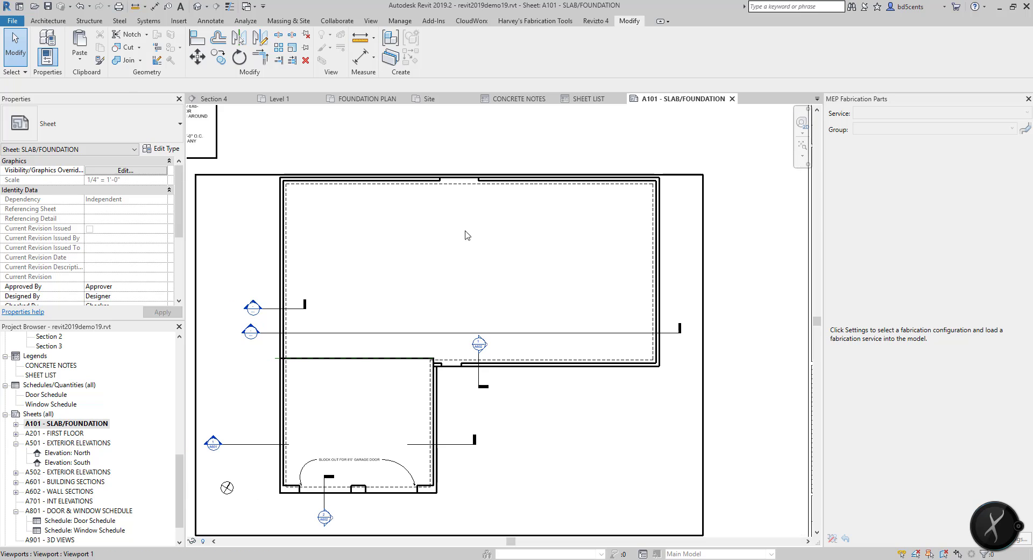
left_click(181, 6)
left_click_drag(466, 205, 597, 265)
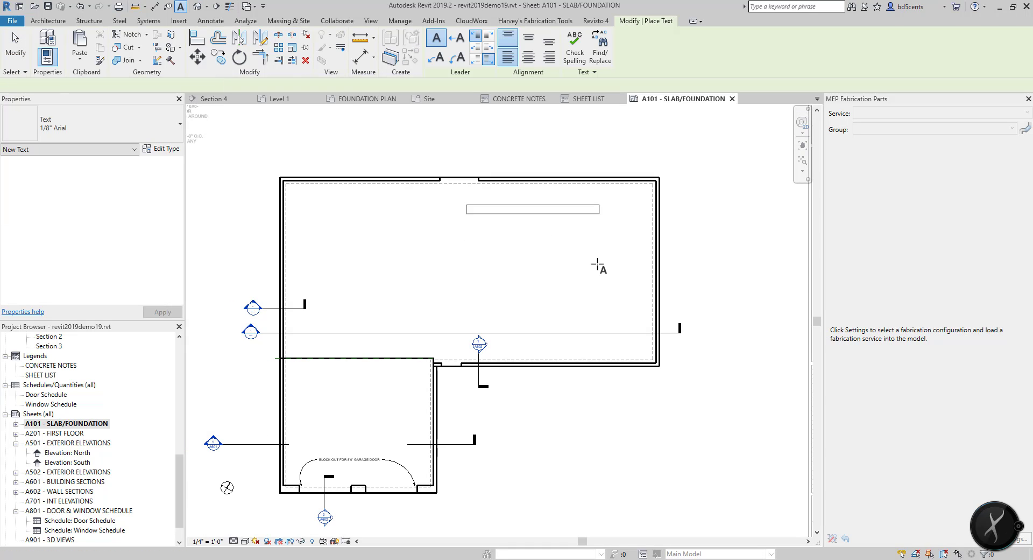
type("5\" CONC. SLAB , 6\" BELOW HOUSE SLAB, OVER 5\" GRAVEL FILL - SLOPE 1/4\" MIN. PER FT. FOR DRAINAGE")
scroll(471, 217, "up", 2)
left_click(431, 224)
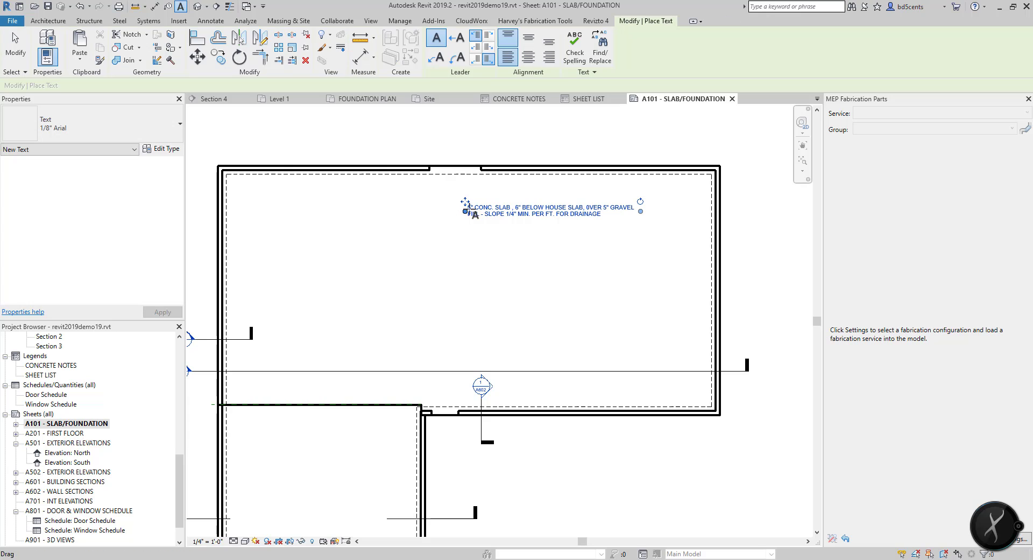
left_click(457, 57)
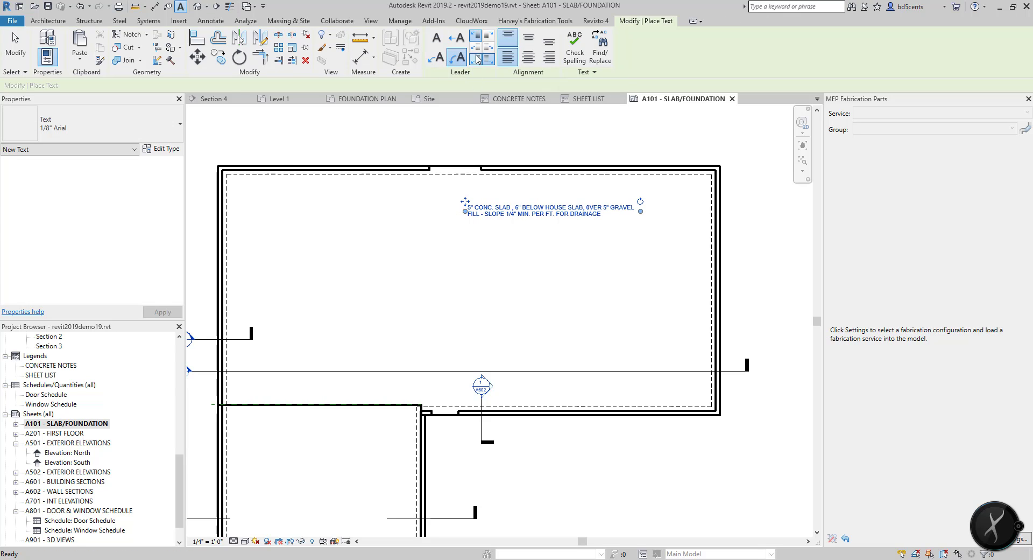
scroll(457, 221, "up", 1)
key("Escape")
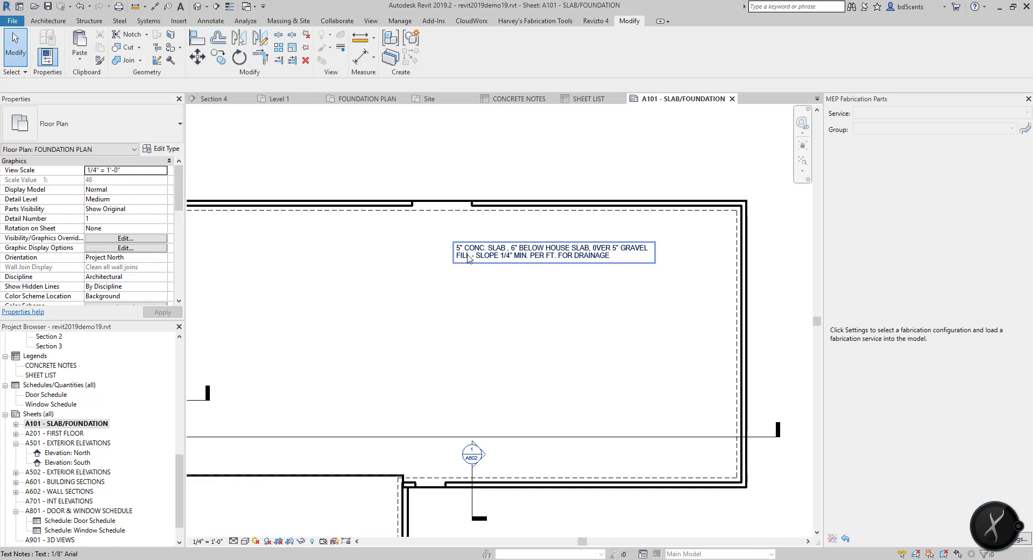
Step: Move the slab note to the middle of the large slab area, and add a right and a left arc leader
left_click(455, 248)
left_click_drag(453, 242, 329, 324)
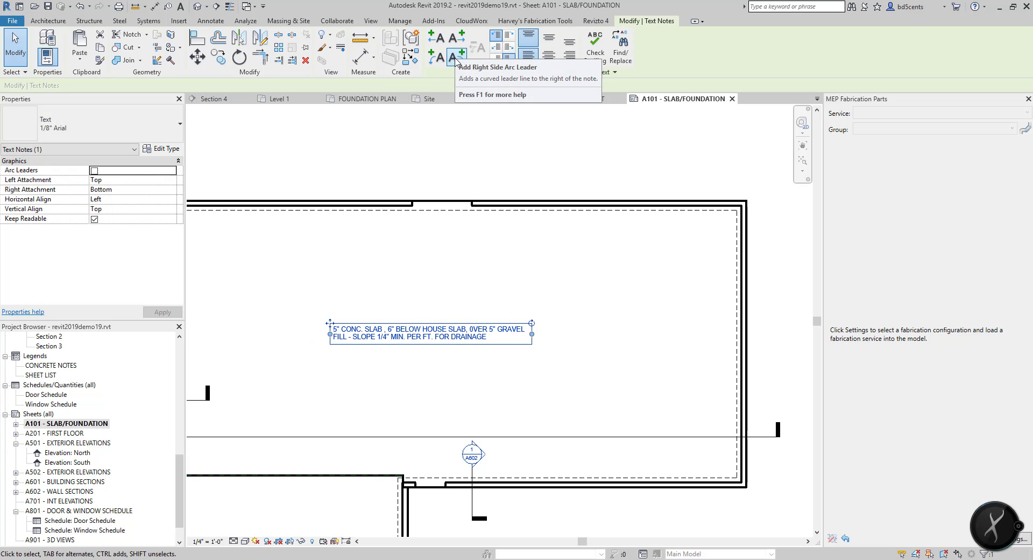
left_click(455, 60)
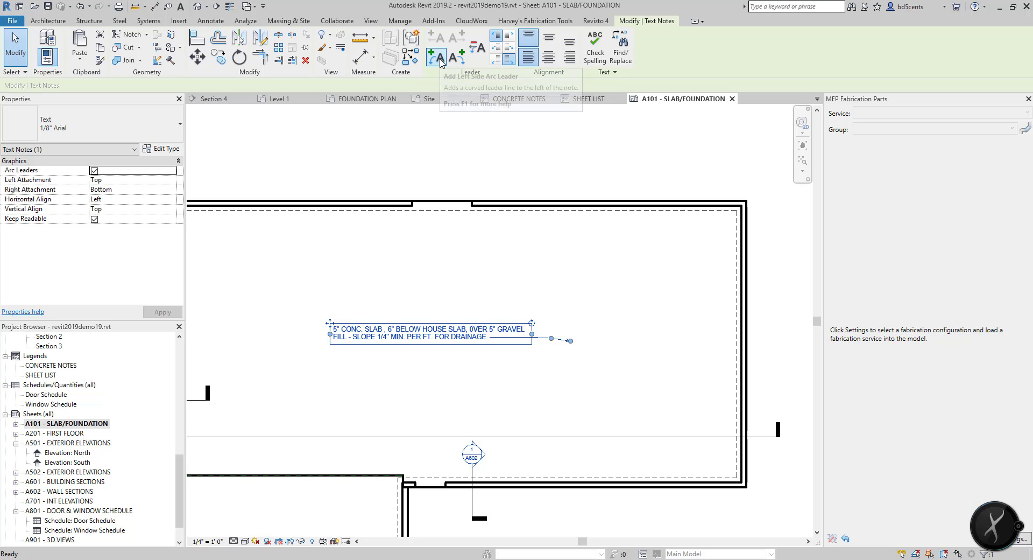
left_click(438, 63)
left_click(382, 311)
scroll(426, 267, "down", 2)
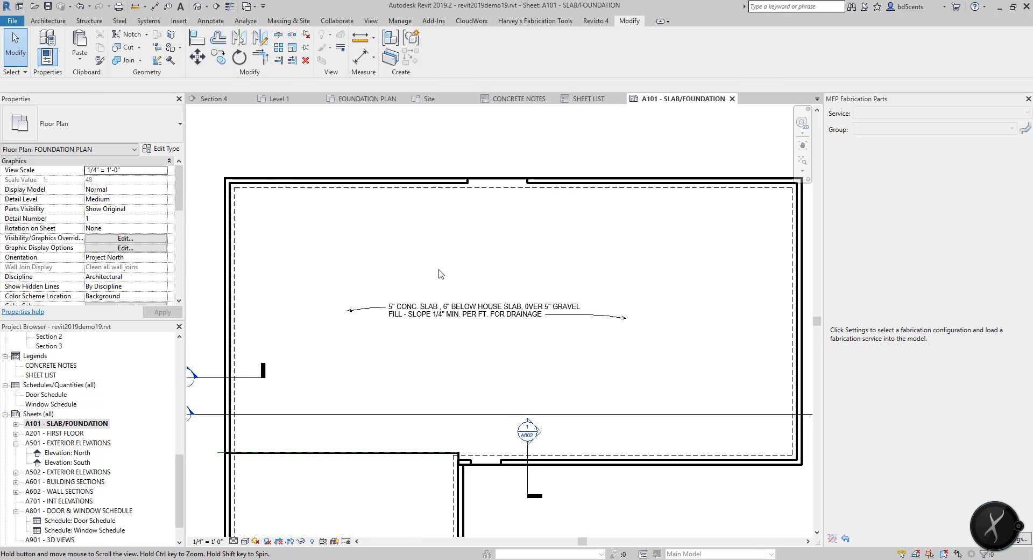
Step: Shift the BLOCK OUT FOR 8'0" GARAGE DOOR note slightly down, closer to the garage door openings on the foundation plan
scroll(456, 287, "down", 2)
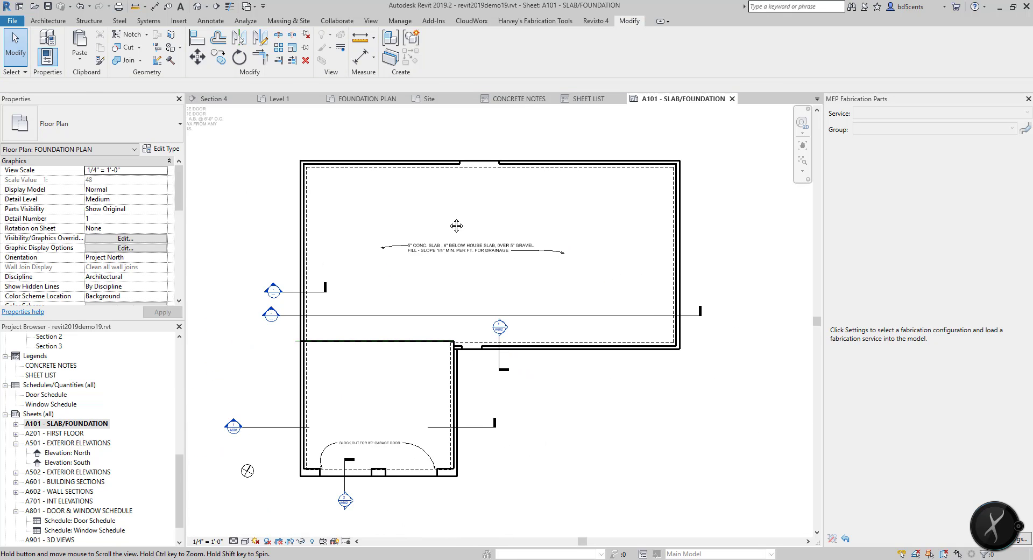
scroll(508, 268, "down", 1)
scroll(508, 268, "up", 3)
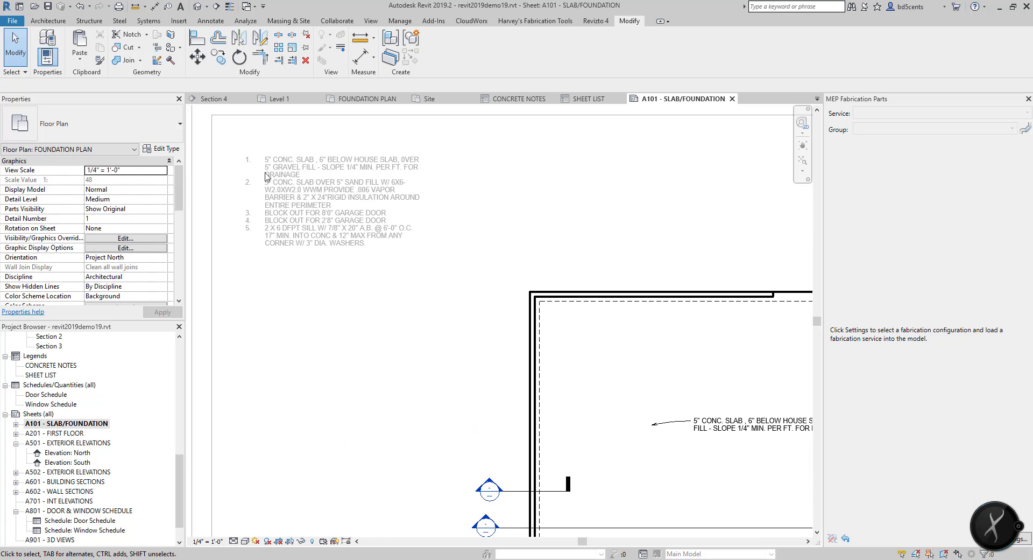
scroll(505, 275, "down", 2)
scroll(399, 268, "down", 2)
middle_click_drag(556, 338, 396, 212)
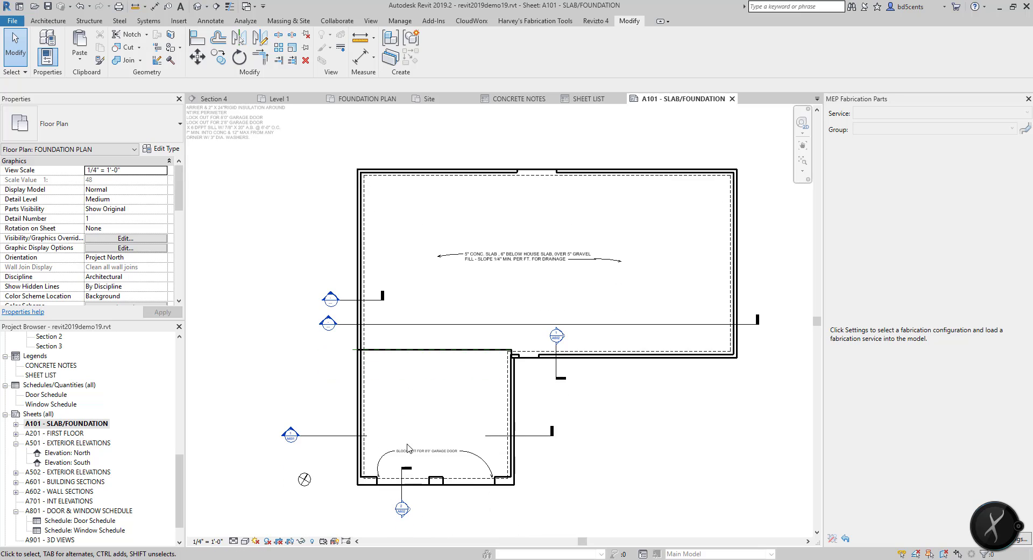
scroll(405, 457, "up", 4)
left_click(399, 450)
scroll(398, 450, "up", 2)
left_click_drag(382, 435, 395, 450)
left_click(411, 394)
scroll(417, 386, "down", 3)
middle_click_drag(431, 375, 435, 405)
scroll(510, 253, "down", 3)
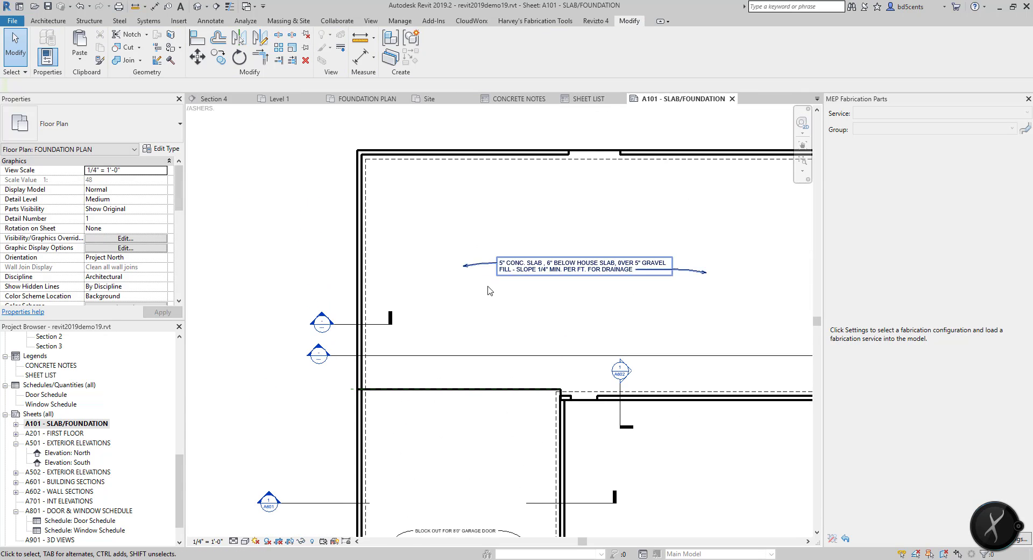
Step: Deactivate the foundation plan viewport, and move the concrete notes viewport slightly down on the sheet
scroll(340, 239, "up", 3)
middle_click_drag(341, 239, 576, 313)
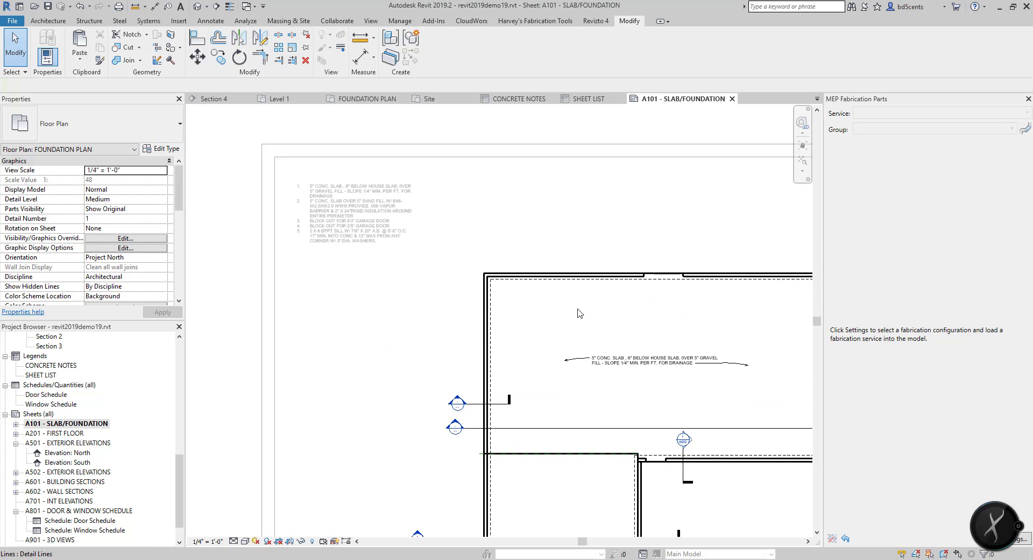
scroll(567, 322, "up", 2)
scroll(605, 384, "down", 2)
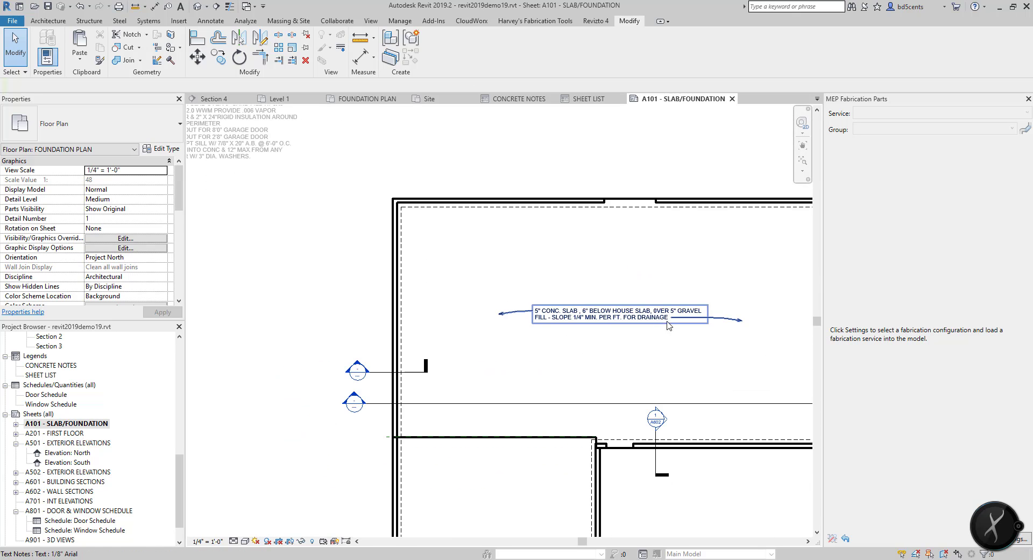
middle_click_drag(596, 317, 591, 350)
scroll(590, 350, "down", 1)
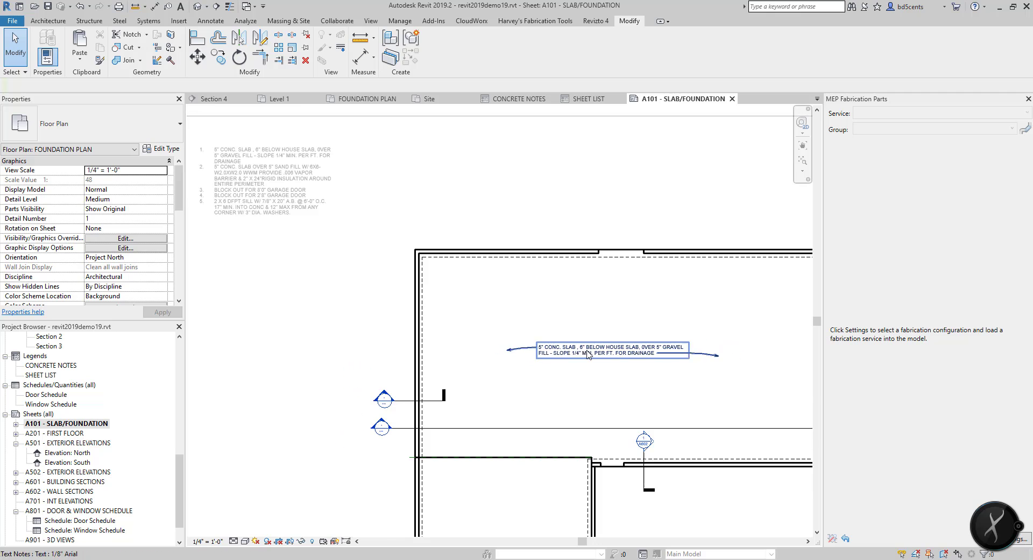
scroll(216, 204, "up", 2)
middle_click_drag(237, 268, 380, 310)
scroll(380, 311, "up", 1)
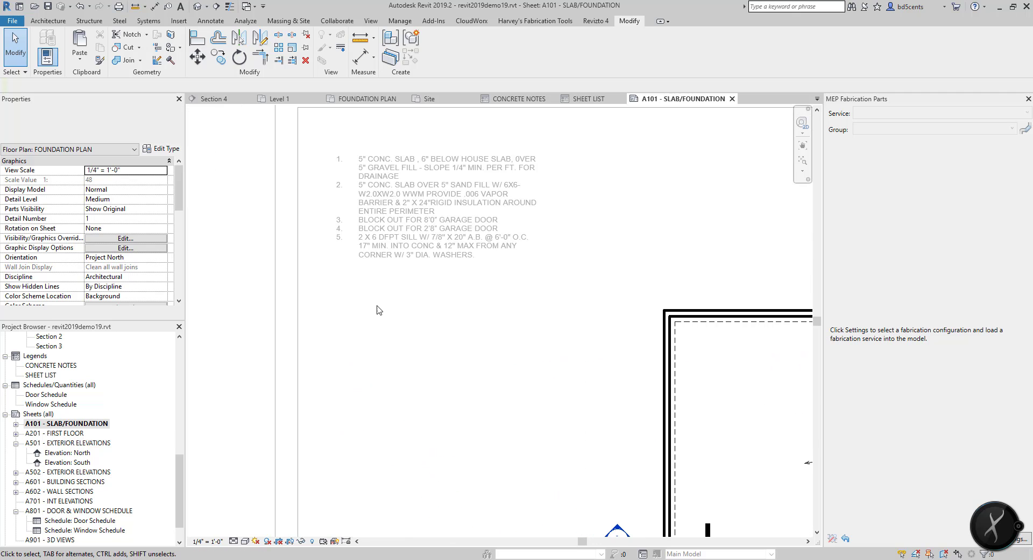
double_click(422, 223)
scroll(388, 199, "up", 2)
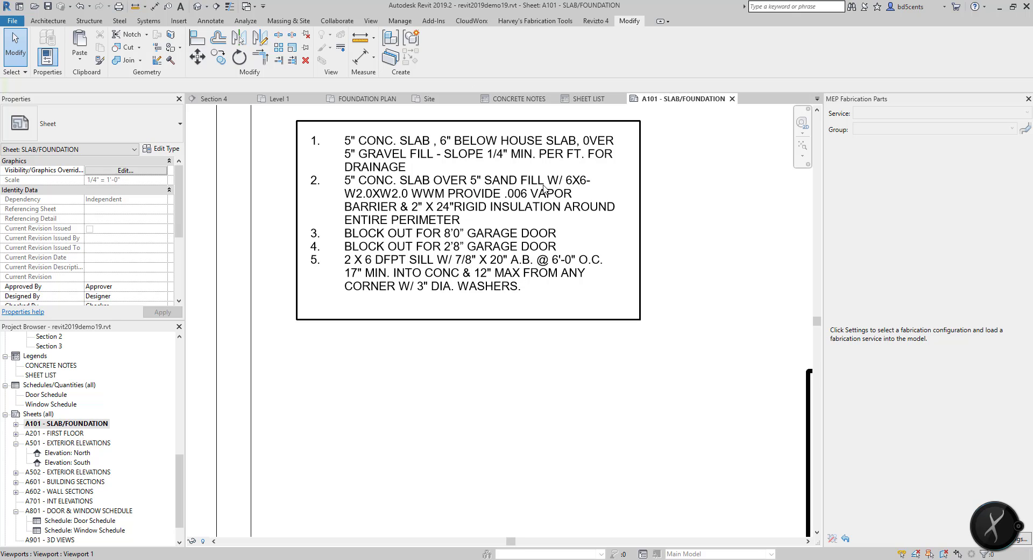
left_click_drag(522, 218, 454, 250)
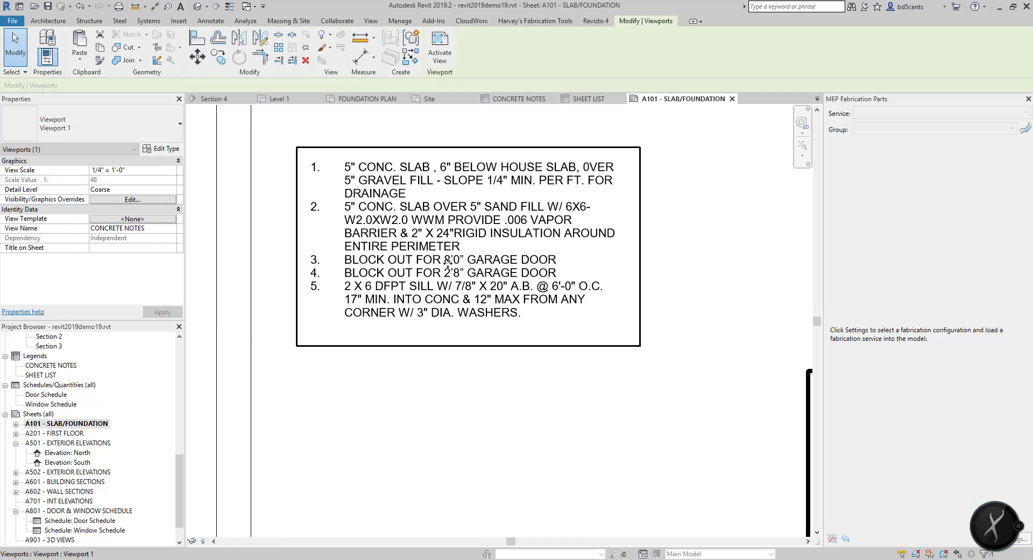
Step: Activate the concrete notes viewport and delete note 2 (5" CONC. SLAB OVER 5" SAND FILL...) together with its empty line
double_click(349, 207)
double_click(349, 207)
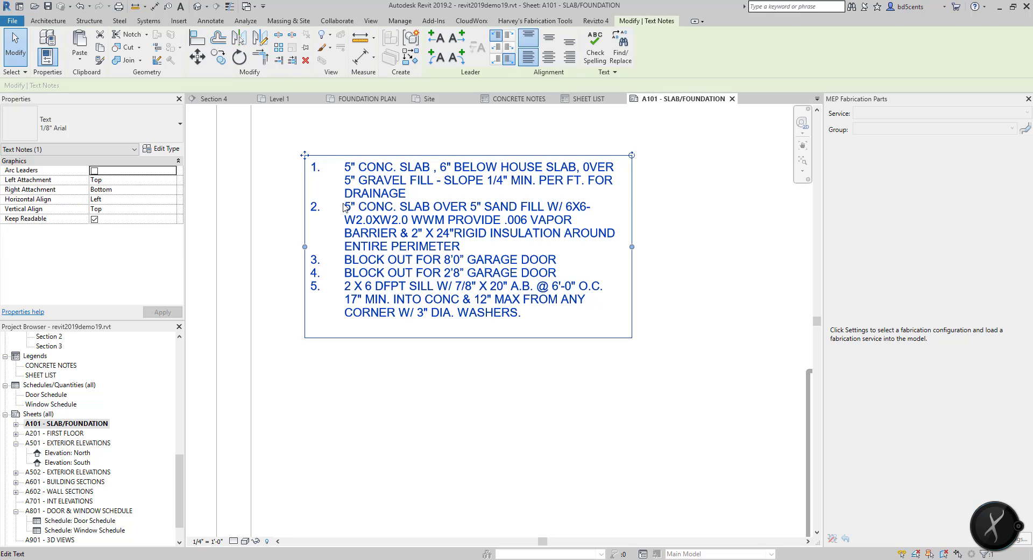
left_click_drag(461, 247, 345, 207)
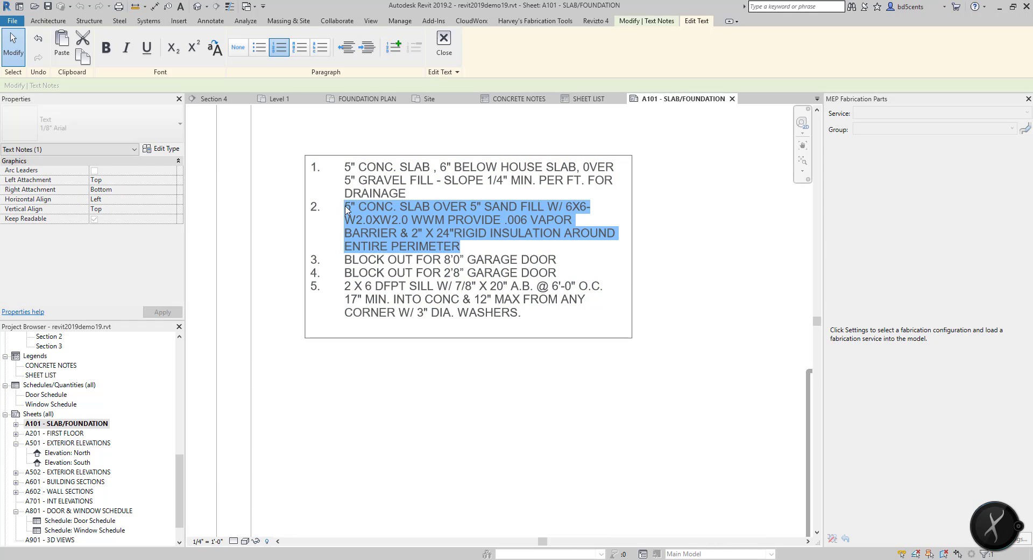
key("Delete")
key("BackSpace")
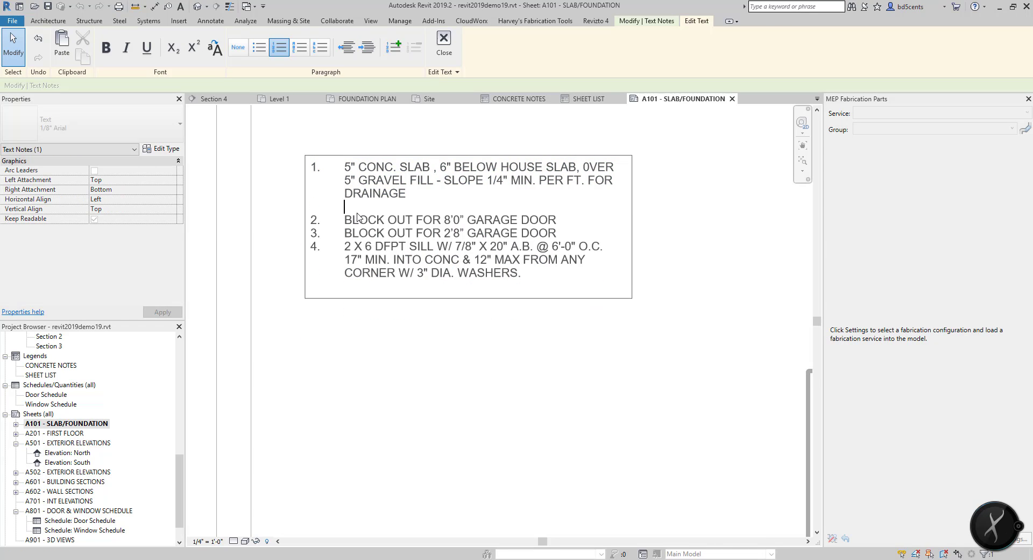
key("BackSpace")
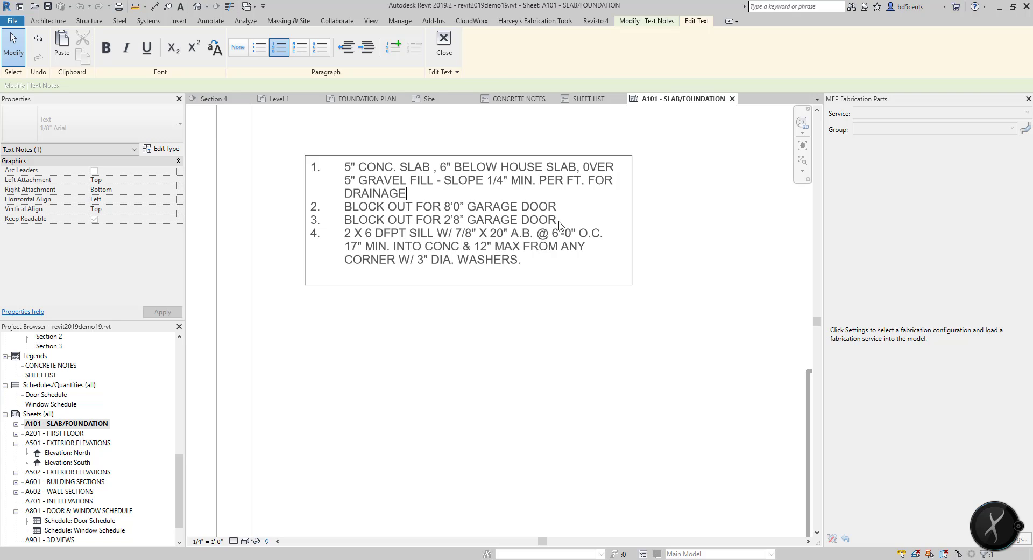
Step: Shorten the 2'8" note to BLOCK OUT FOR 2'8" DOOR, copy its text, and finish editing the concrete notes
left_click_drag(559, 225, 347, 225)
key("ctrl+c")
left_click(500, 225)
key("Delete")
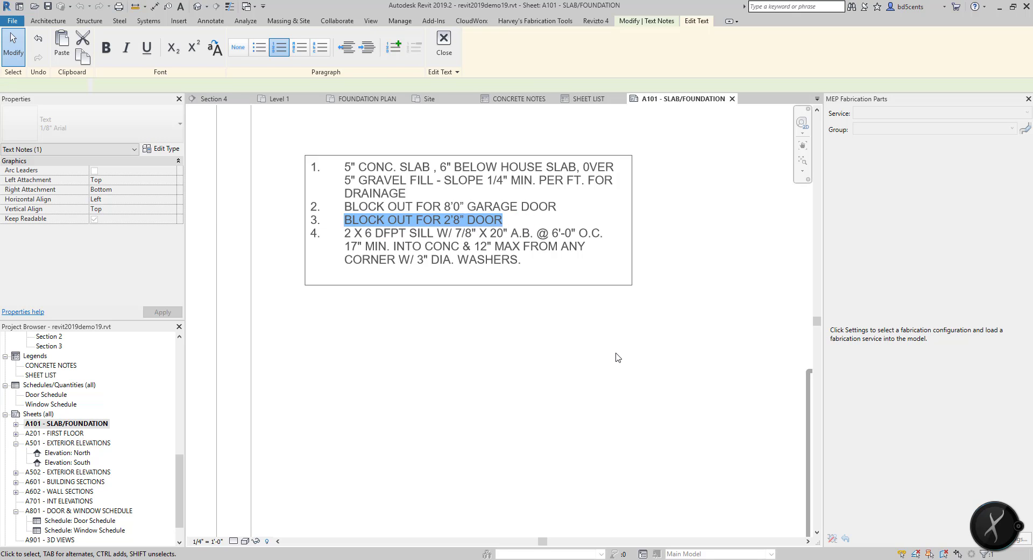
left_click(615, 357)
left_click(518, 269)
Step: Switch from the concrete notes viewport to the foundation plan viewport, and dismiss the save reminder without saving
scroll(584, 253, "down", 2)
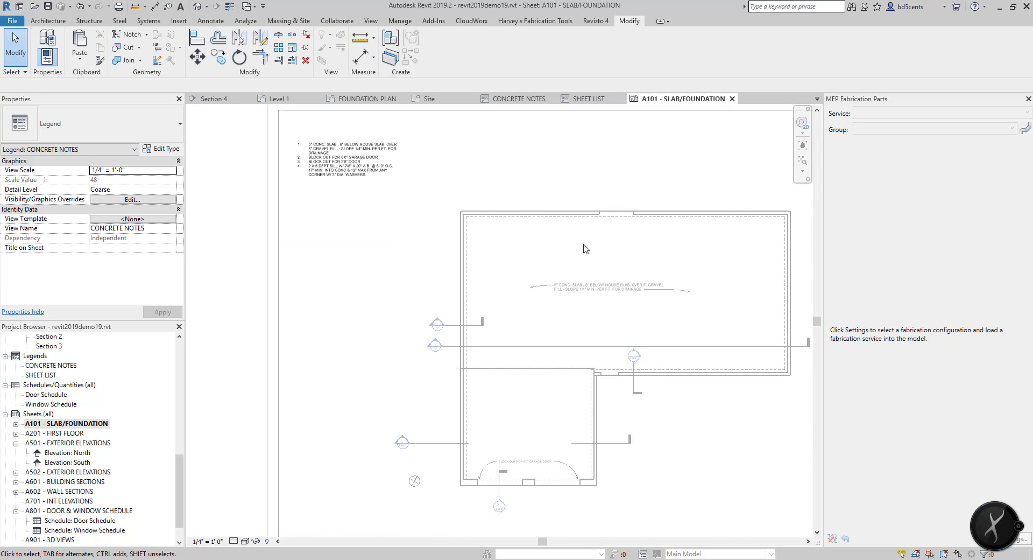
double_click(583, 266)
double_click(587, 271)
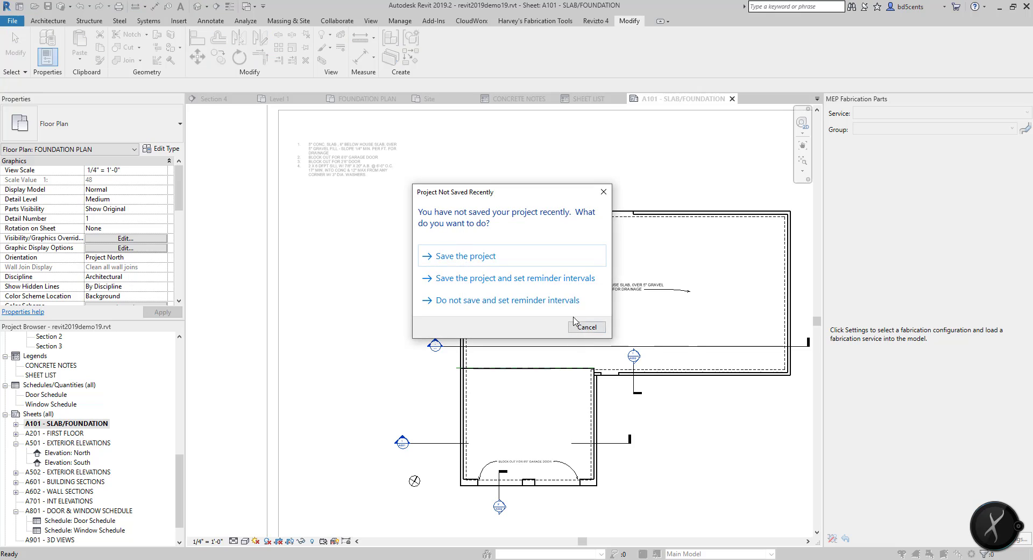
left_click(581, 327)
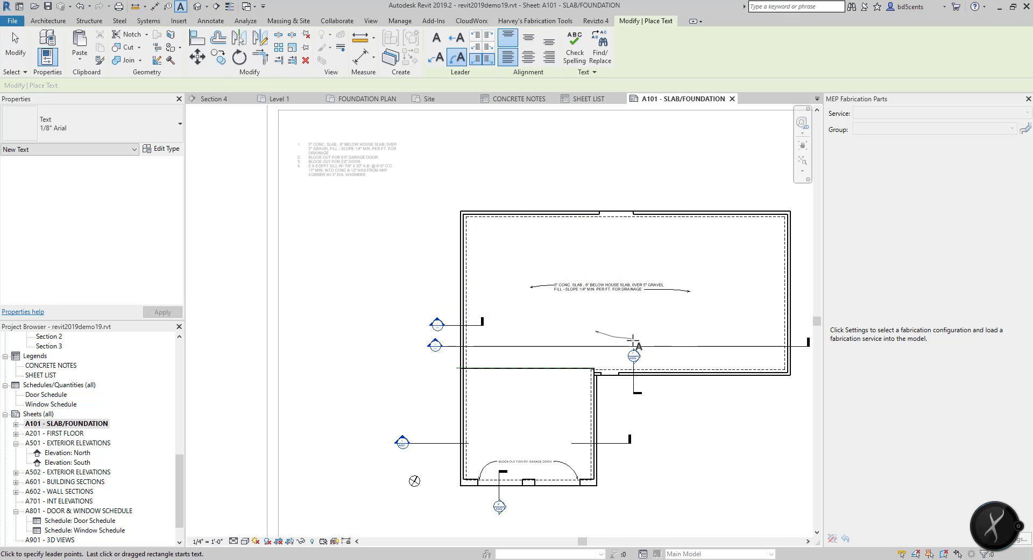
Step: Place the copied text BLOCK OUT FOR 2'8" DOOR as a note without leader in the large slab area, above the 2'8" door opening
key("Escape")
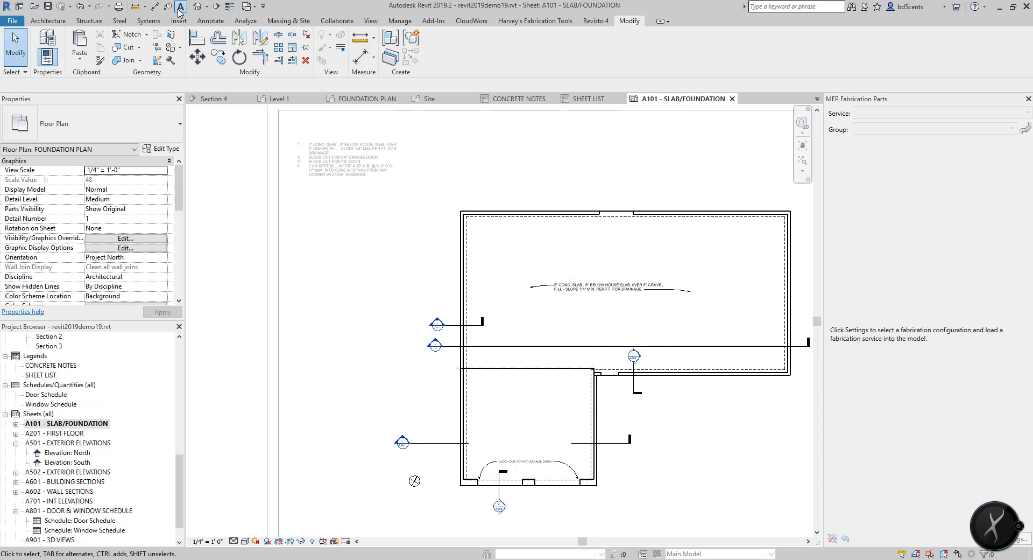
left_click(180, 5)
left_click(436, 38)
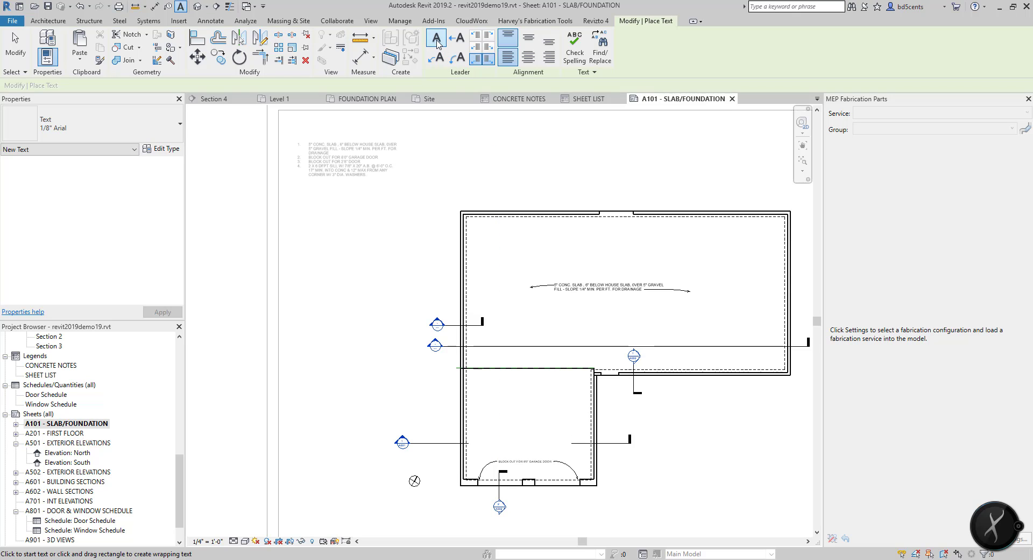
left_click(608, 325)
key("ctrl+v")
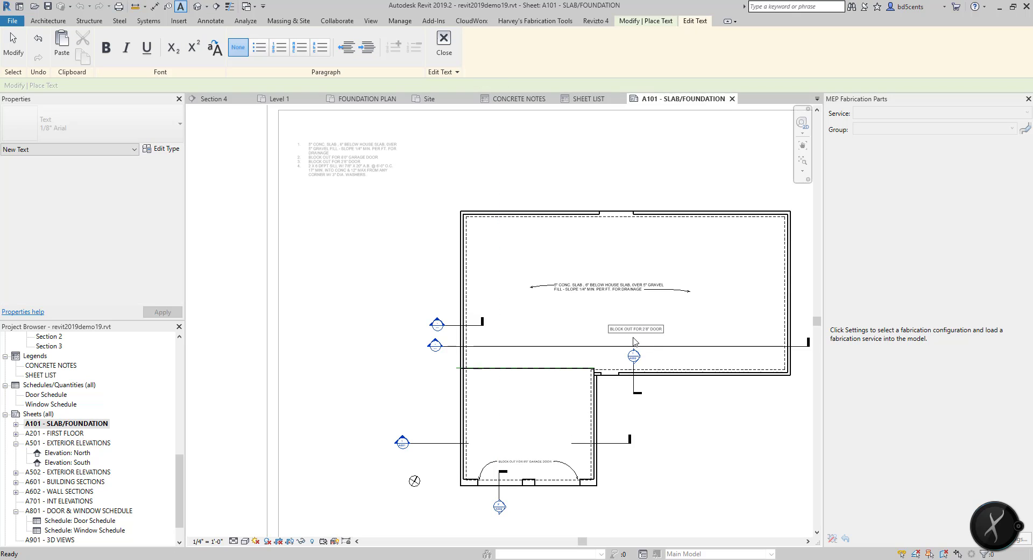
left_click(610, 317)
Step: Add a left arc leader to the 2'8" door note, and place the note outside below the door opening with the leader pointing at the opening
middle_click_drag(610, 329, 528, 272)
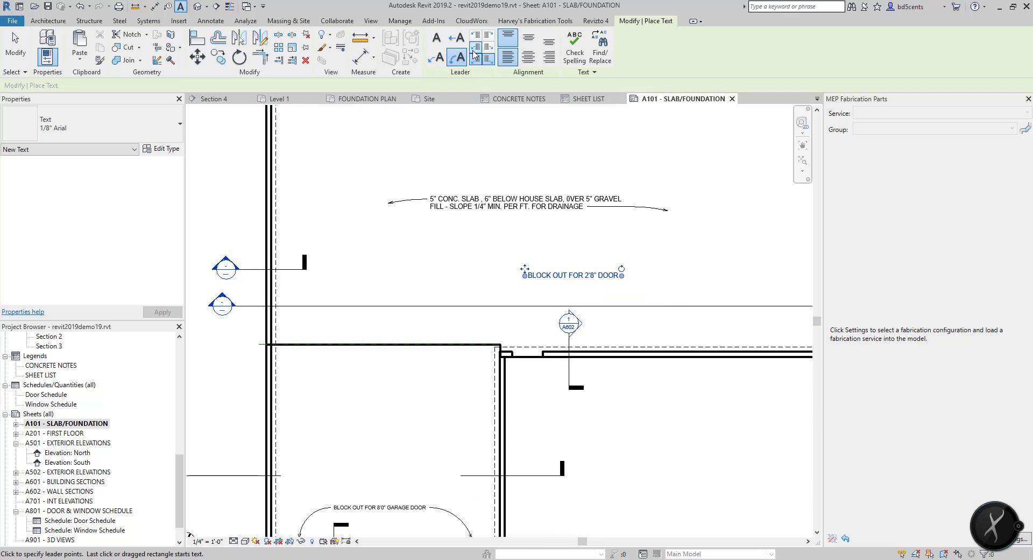
key("Escape")
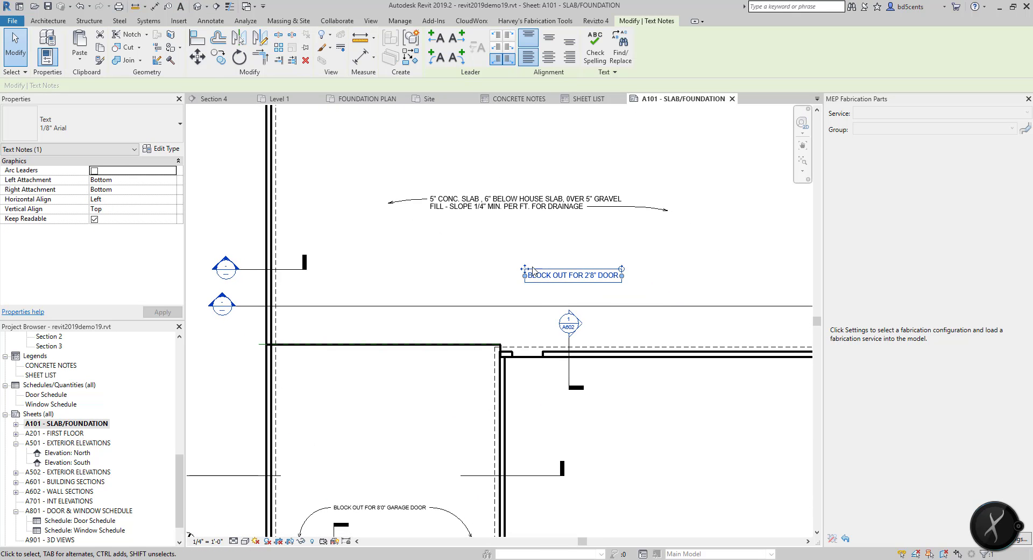
left_click(528, 254)
left_click(535, 274)
scroll(544, 280, "up", 3)
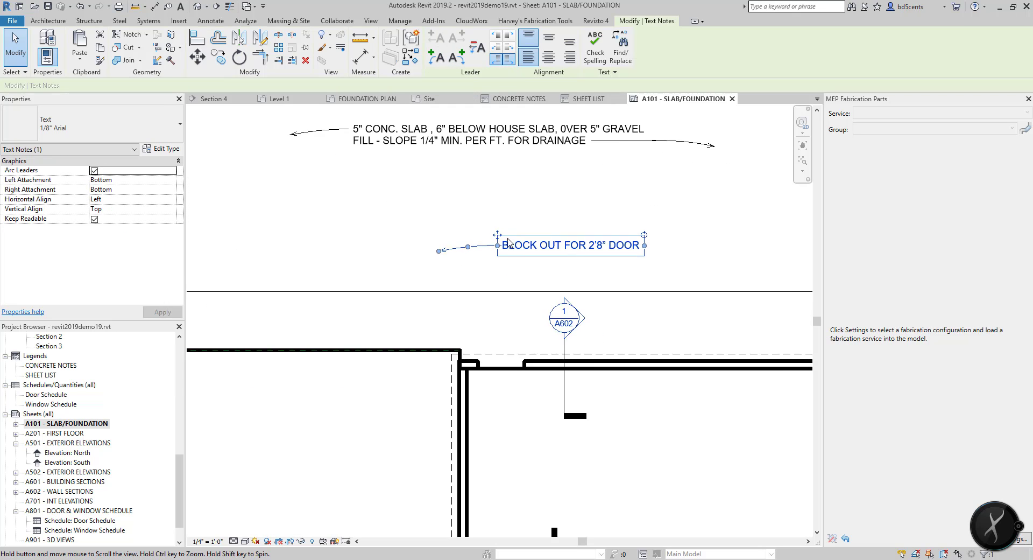
left_click_drag(498, 235, 537, 277)
left_click_drag(475, 388, 487, 406)
left_click_drag(536, 279, 564, 491)
scroll(426, 360, "down", 5)
key("Escape")
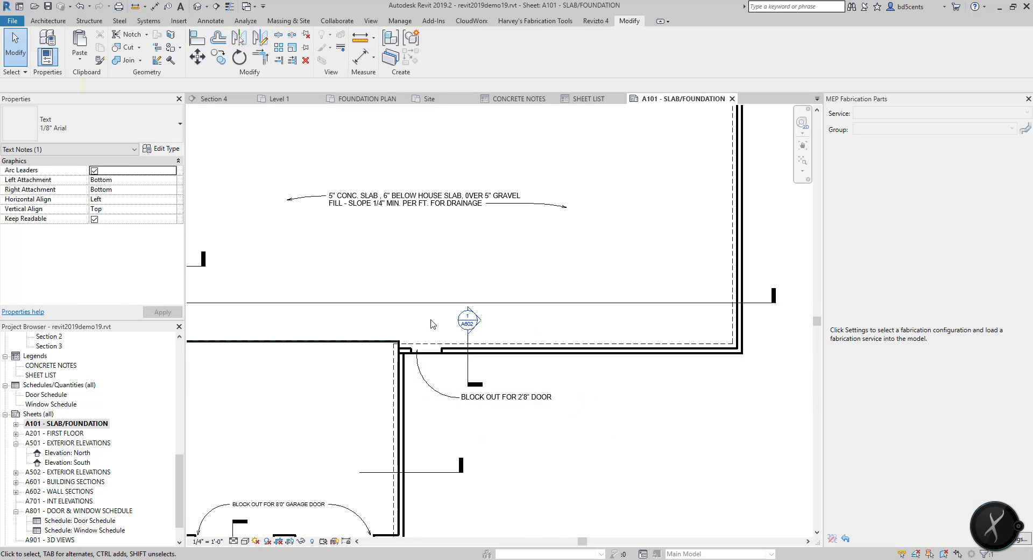
Step: Move the 2'8" door note inside the large slab area above the door opening, clear of the section marker and section line
middle_click_drag(446, 373, 457, 381)
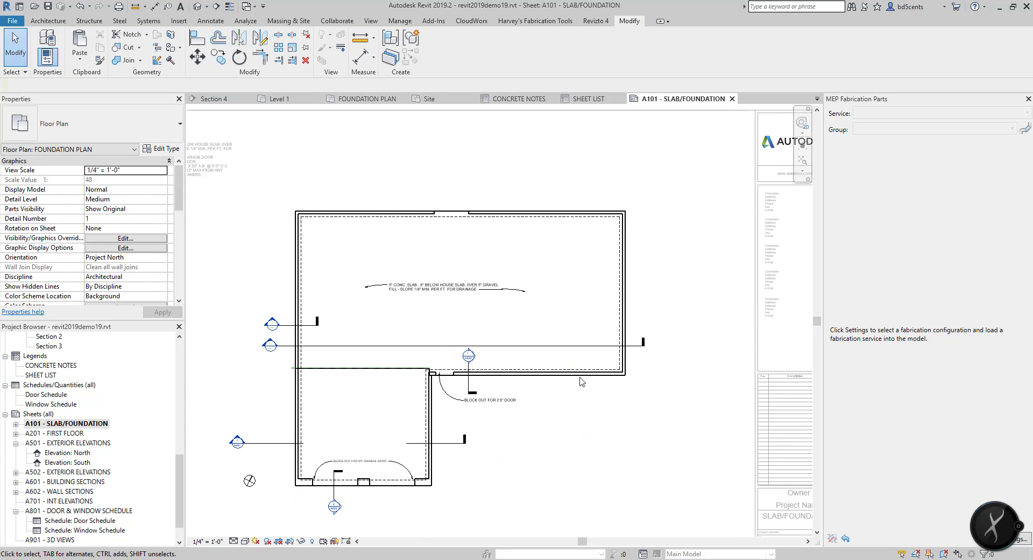
middle_click_drag(525, 329, 537, 369)
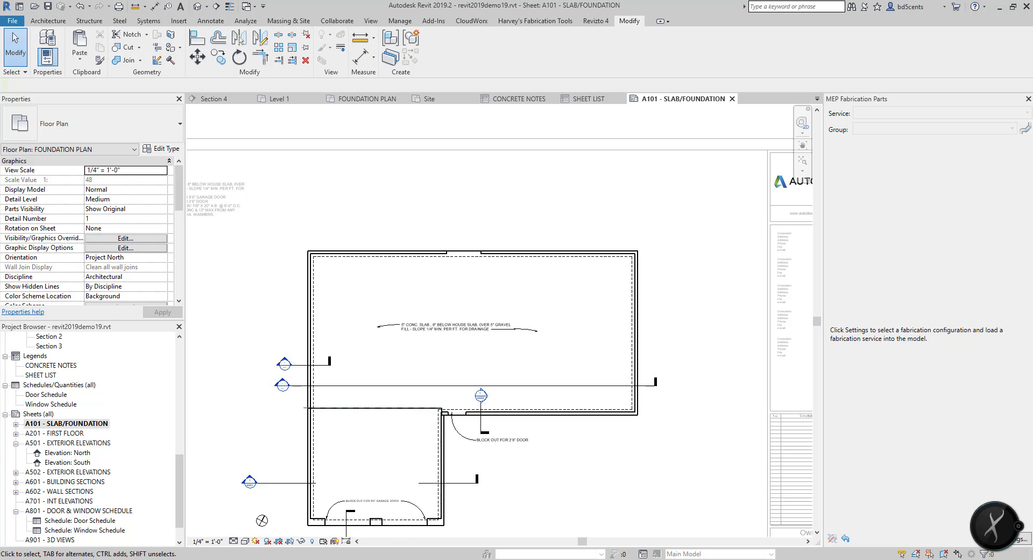
middle_click_drag(446, 353, 483, 306)
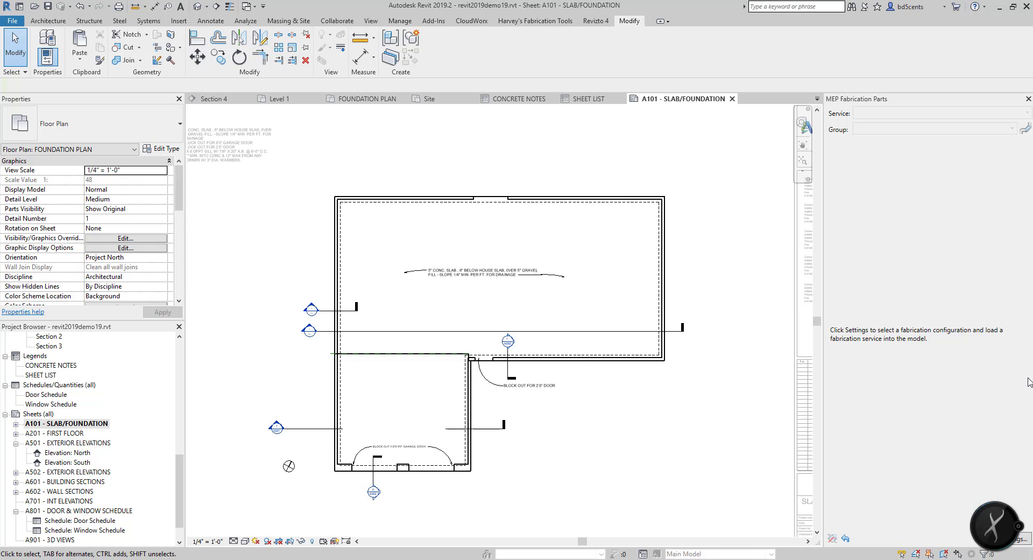
scroll(484, 330, "up", 3)
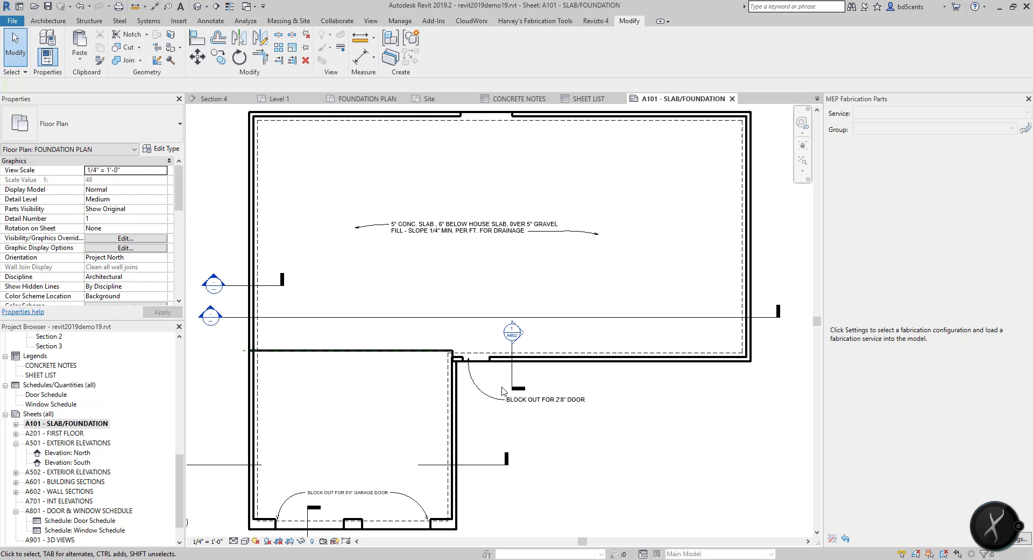
left_click(513, 397)
left_click_drag(503, 393, 512, 306)
left_click(505, 317)
left_click(508, 308)
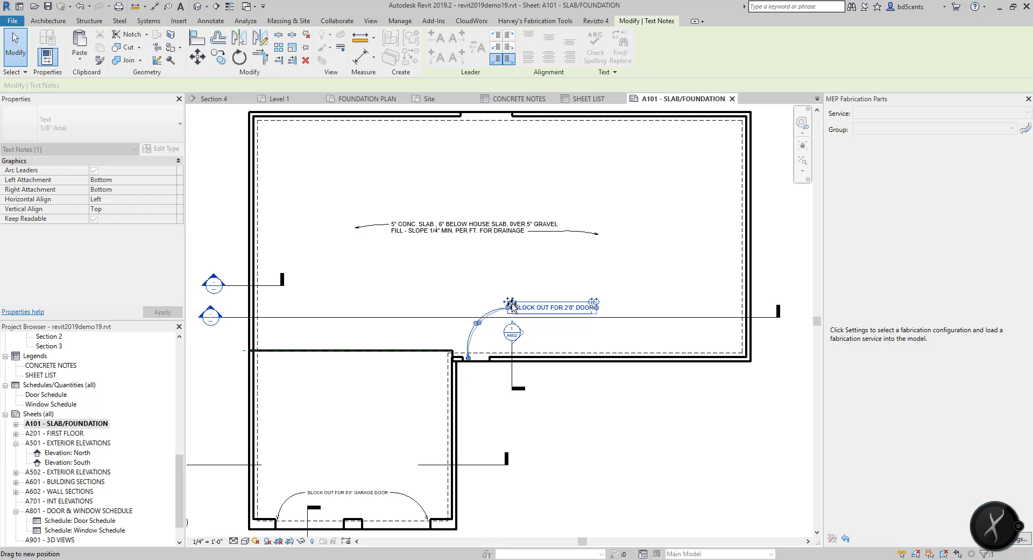
left_click(486, 290)
scroll(487, 290, "down", 1)
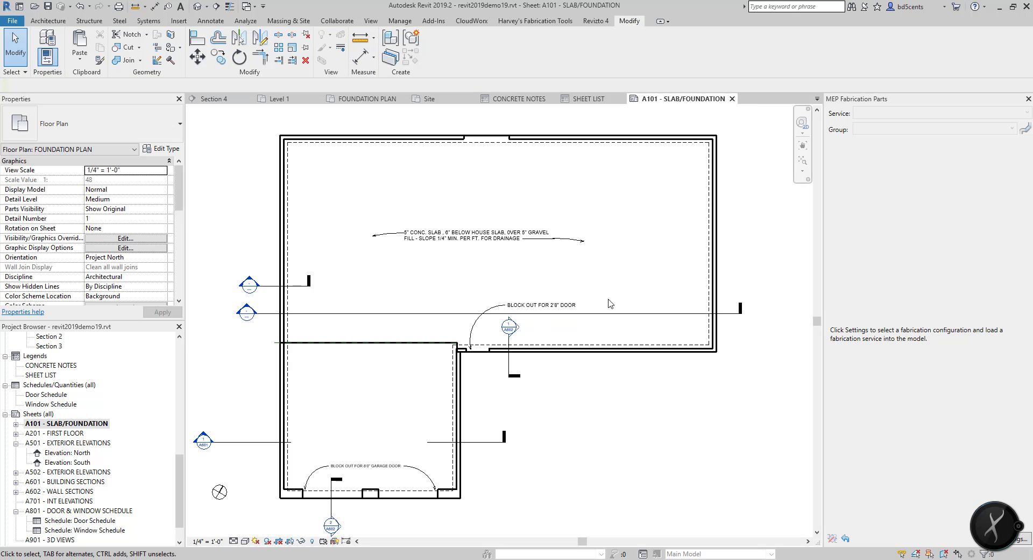
Step: Hide the section marker by the 2'8" door, the one across the garage slab and the uppermost left one as elements in this view
scroll(515, 366, "down", 2)
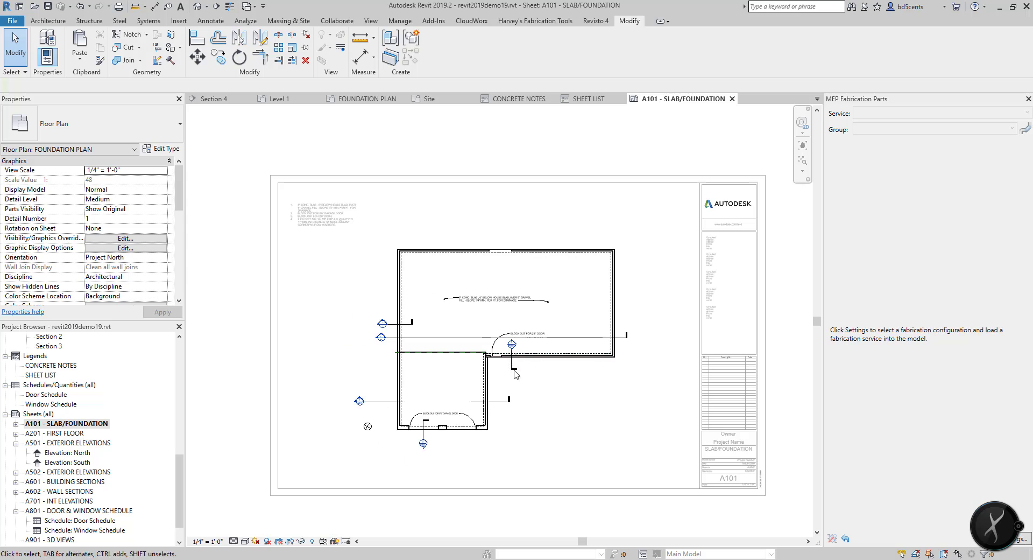
scroll(512, 370, "up", 1)
scroll(486, 308, "down", 1)
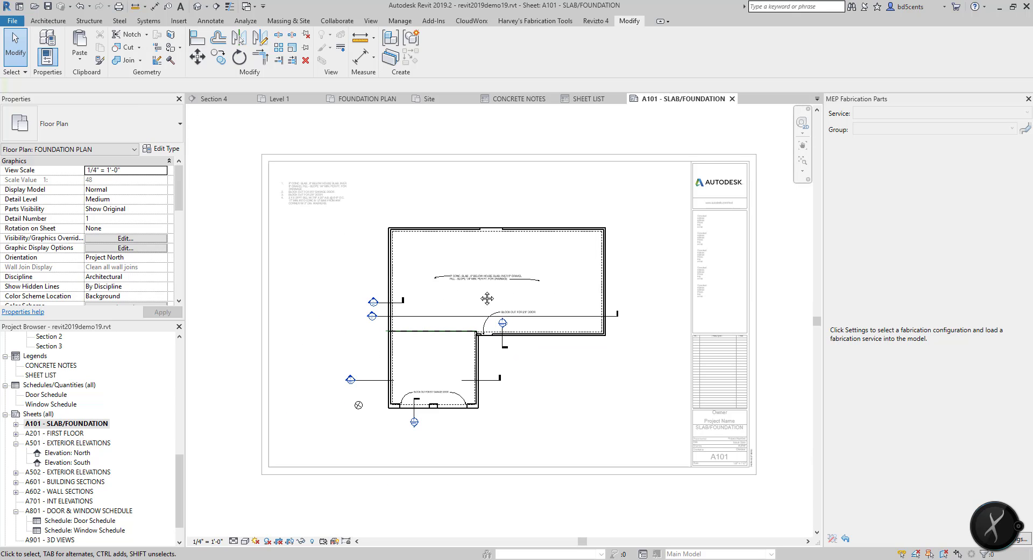
scroll(506, 312, "up", 2)
left_click(538, 324)
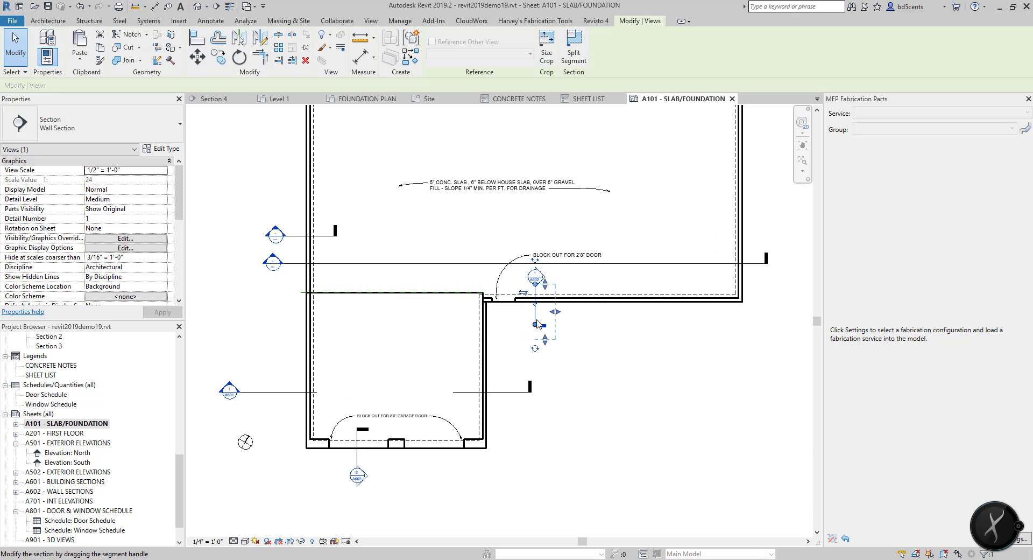
left_click(504, 393, "ctrl")
left_click(288, 235, "ctrl")
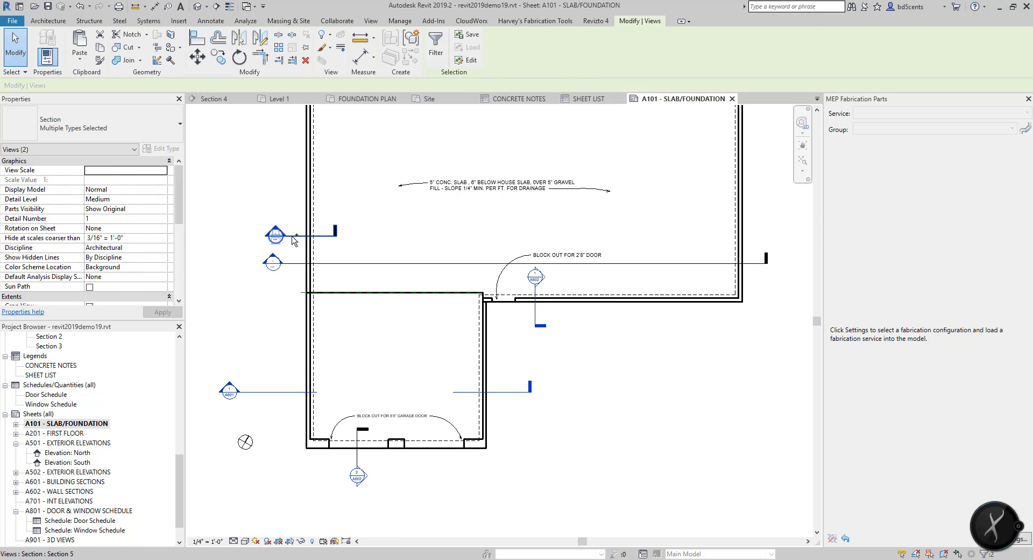
right_click(292, 237)
mouse_move(363, 347)
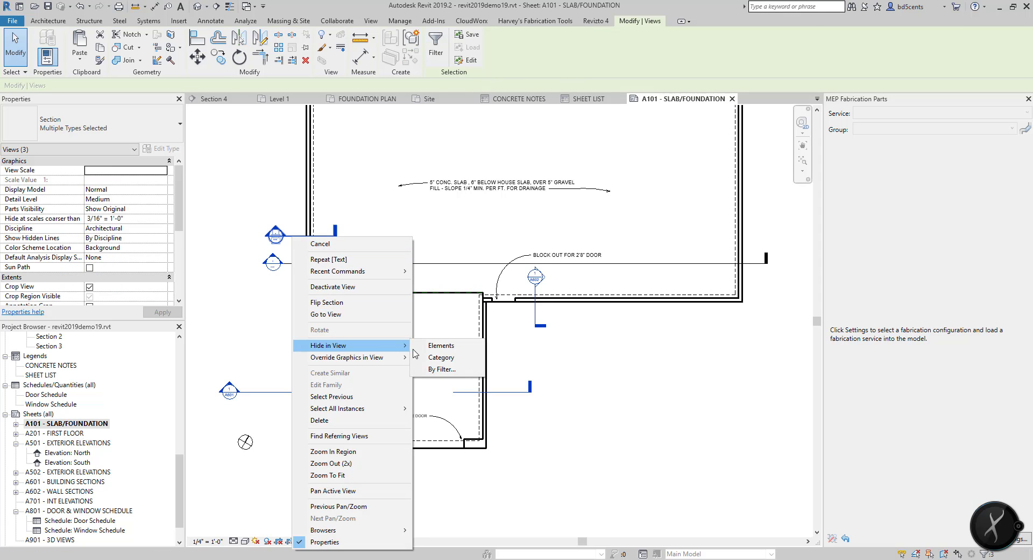
left_click(430, 345)
scroll(301, 291, "down", 2)
left_click(399, 270)
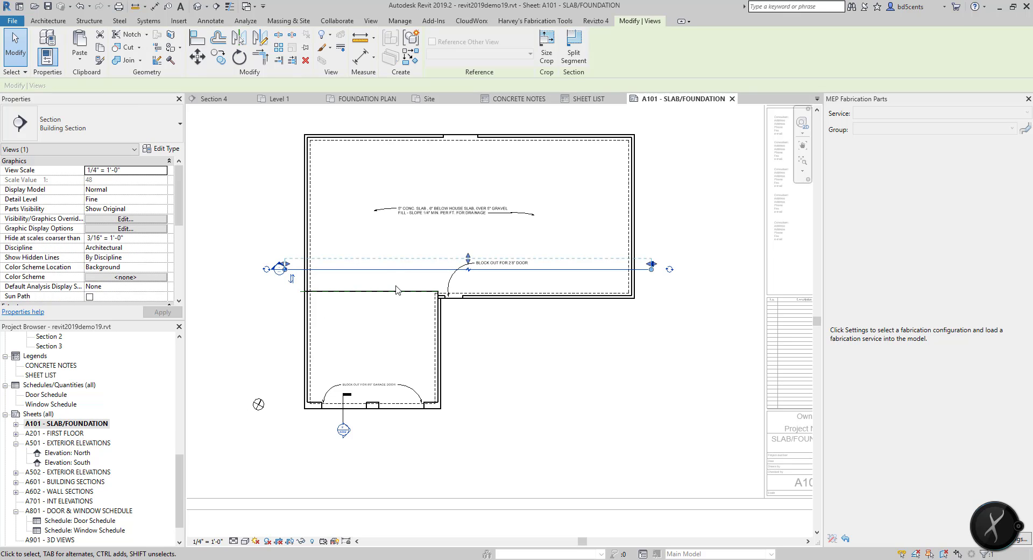
double_click(402, 262)
scroll(402, 262, "down", 2)
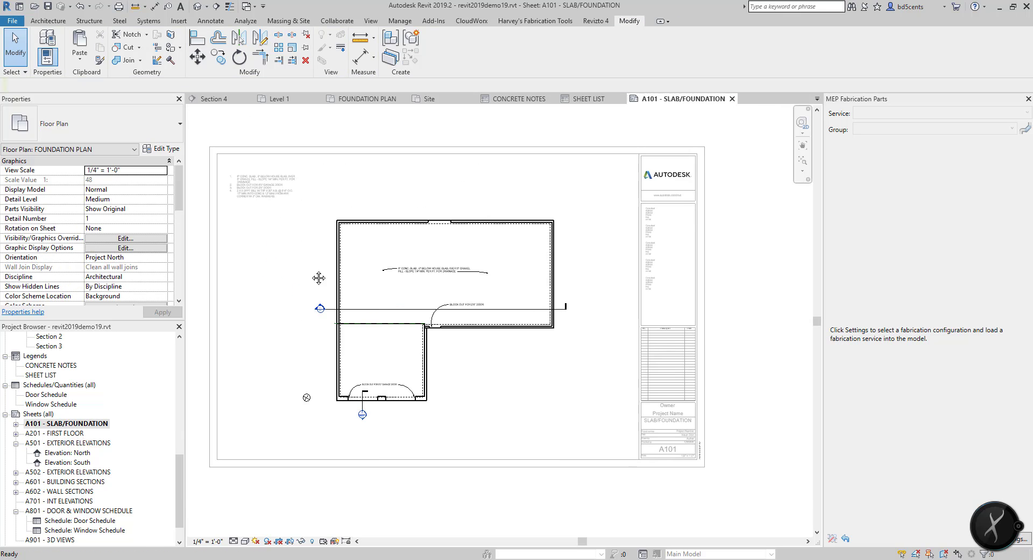
scroll(383, 263, "up", 4)
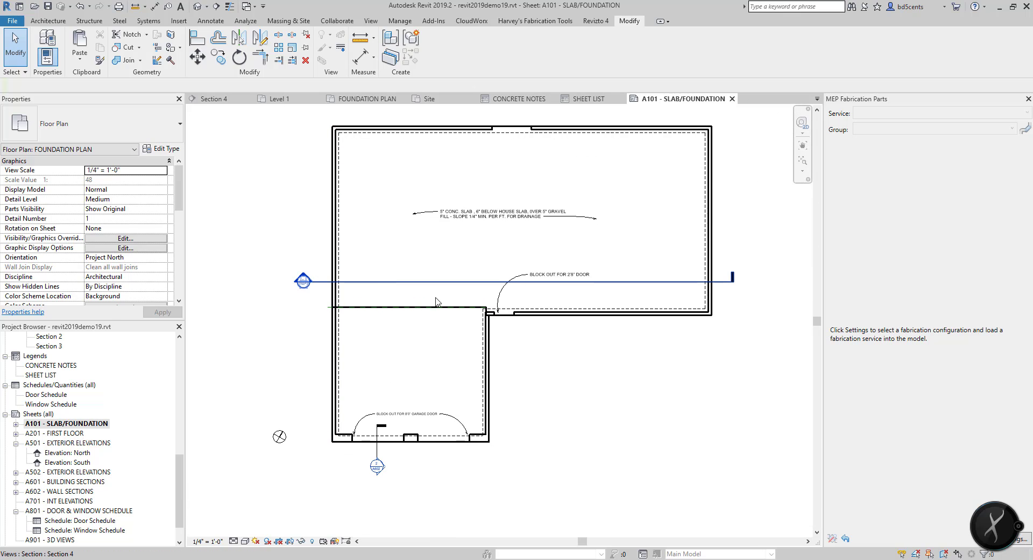
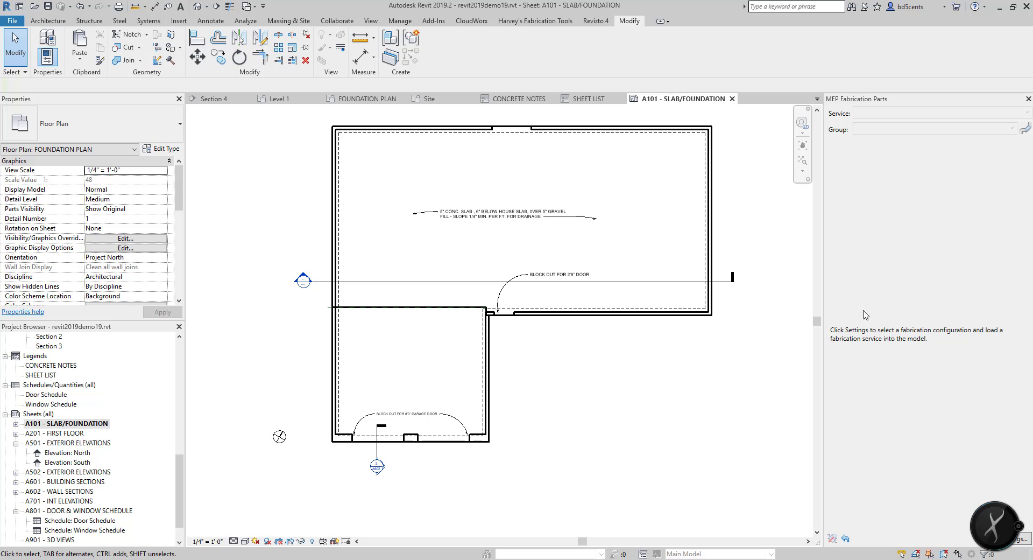
Step: Begin an aligned dimension string along the garage front wall, referencing both outer corners and every edge of the two garage door openings
scroll(402, 329, "up", 1)
middle_click_drag(433, 360, 369, 360)
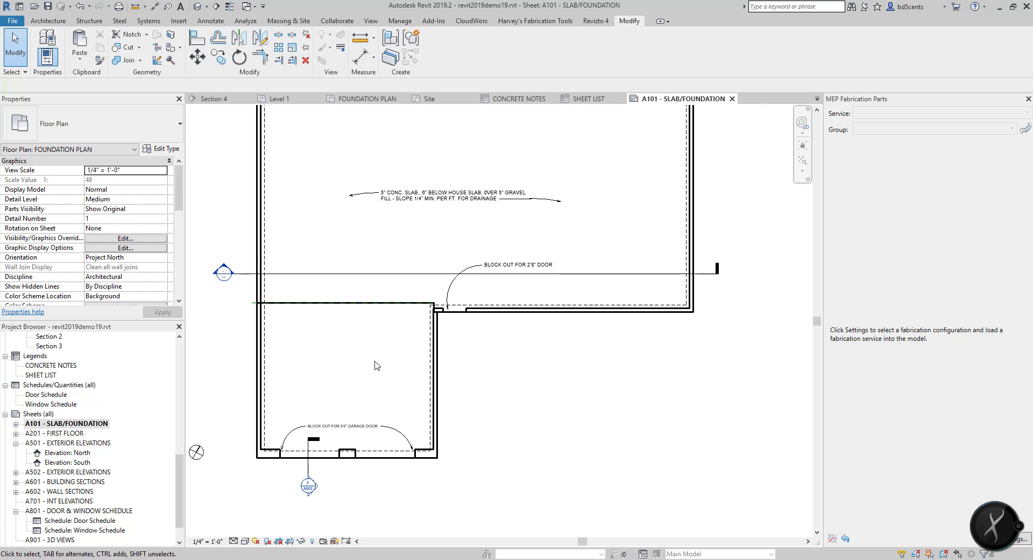
key("d")
key("i")
scroll(248, 449, "up", 2)
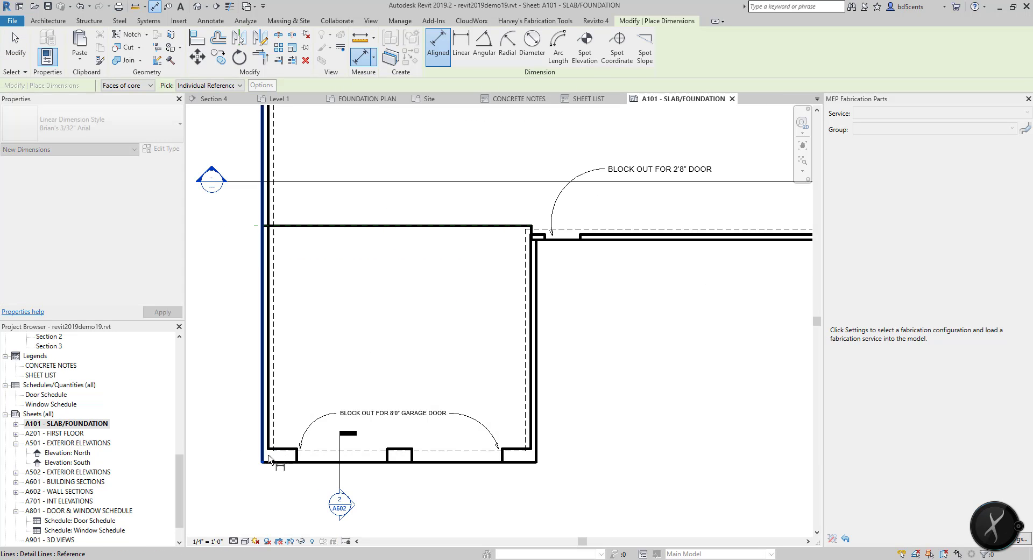
left_click(299, 463)
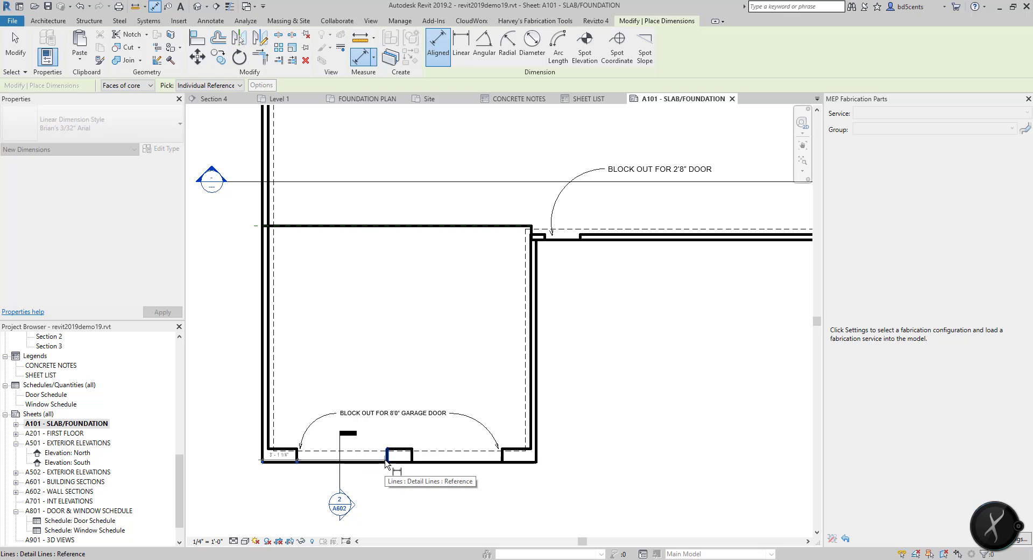
left_click(387, 462)
left_click(412, 461)
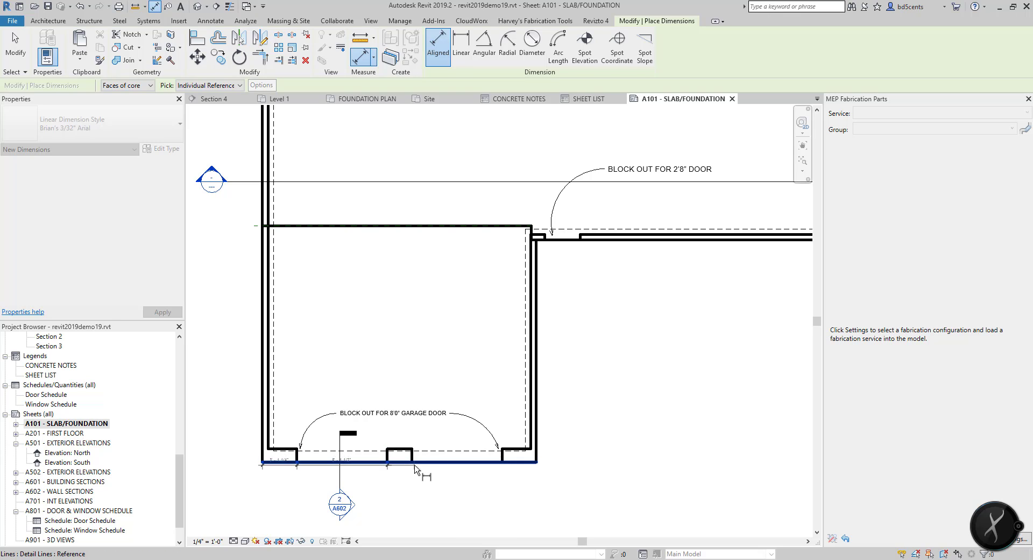
left_click(503, 462)
left_click(536, 462)
scroll(526, 506, "down", 2)
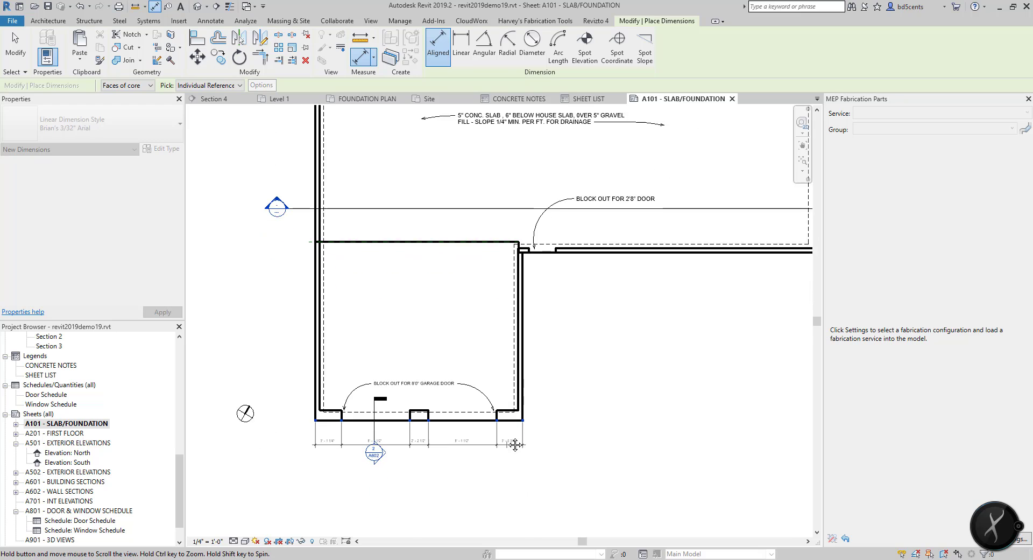
middle_click_drag(528, 349, 551, 399)
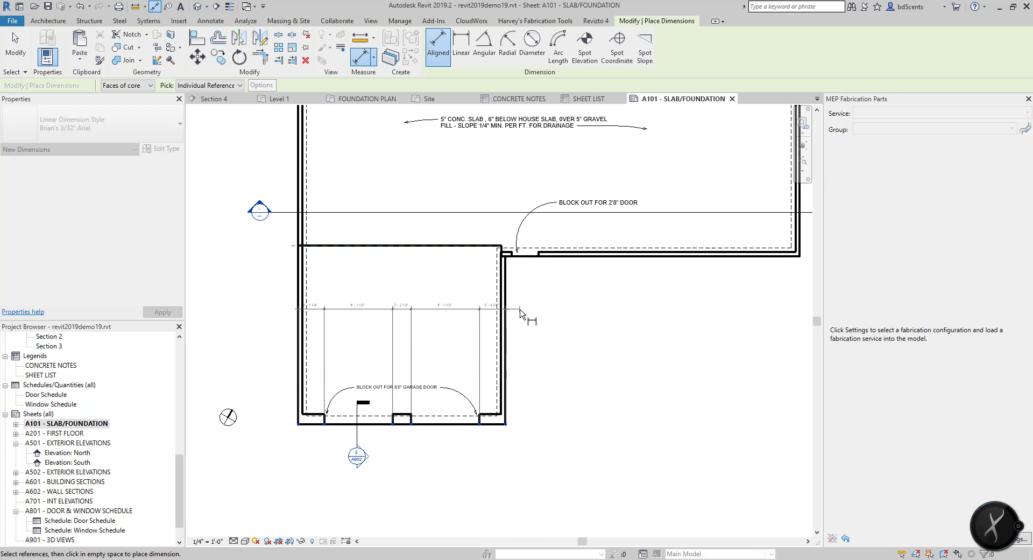
Step: Extend the dimension string to both edges of the 2'8" door opening and the right exterior wall, and place it below the plan
scroll(520, 311, "up", 3)
left_click(520, 221)
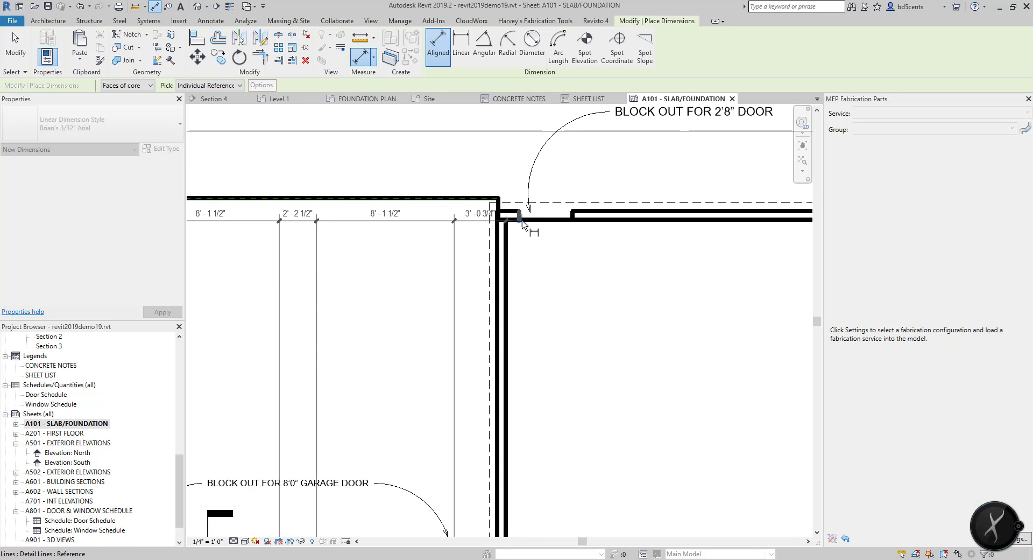
left_click(573, 221)
scroll(608, 282, "down", 3)
middle_click_drag(602, 291, 388, 295)
scroll(647, 257, "up", 2)
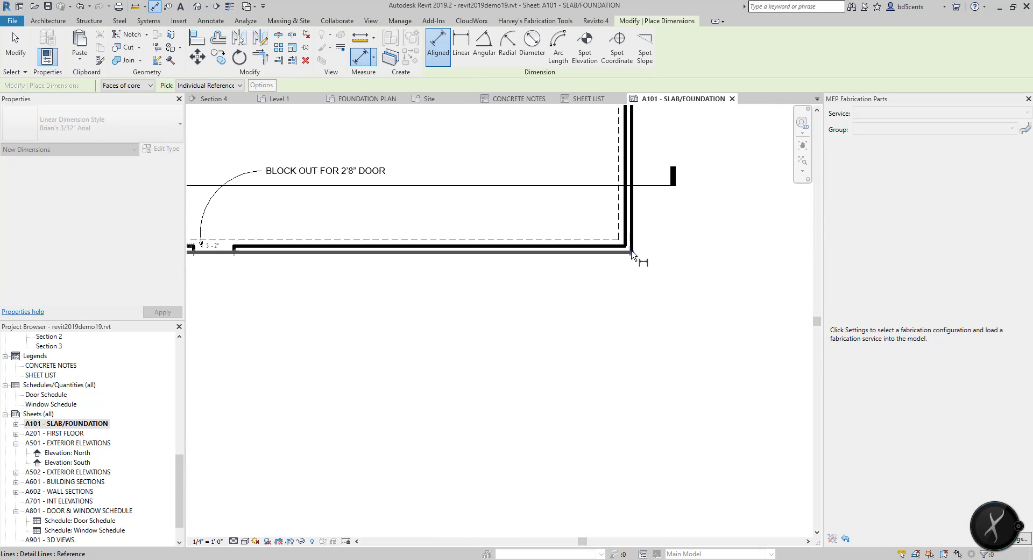
scroll(632, 254, "down", 2)
left_click(631, 254)
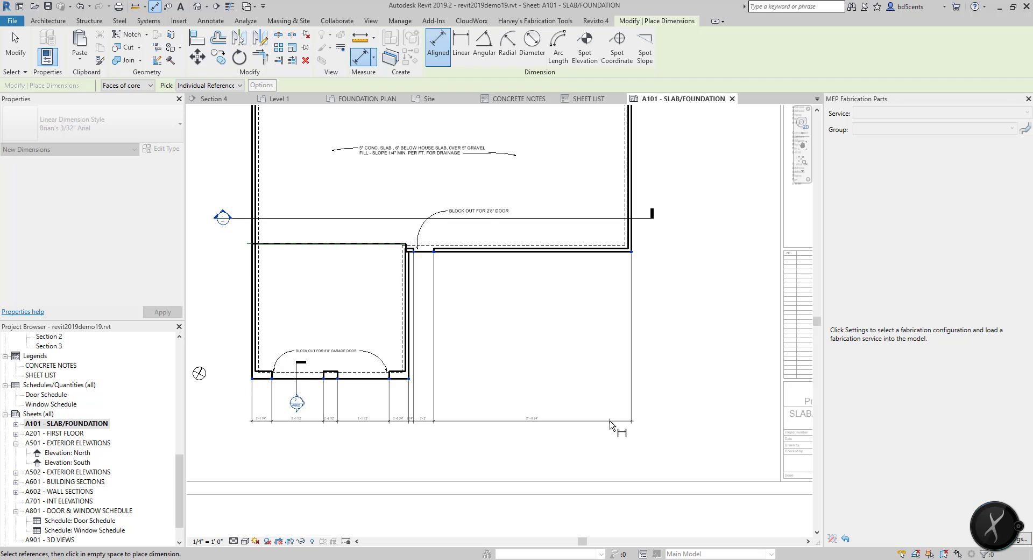
left_click(609, 424)
Step: Add a second dimension string below the first, from the left exterior wall to the garage's right wall and the slab's right exterior wall
scroll(253, 378, "up", 2)
left_click(253, 374)
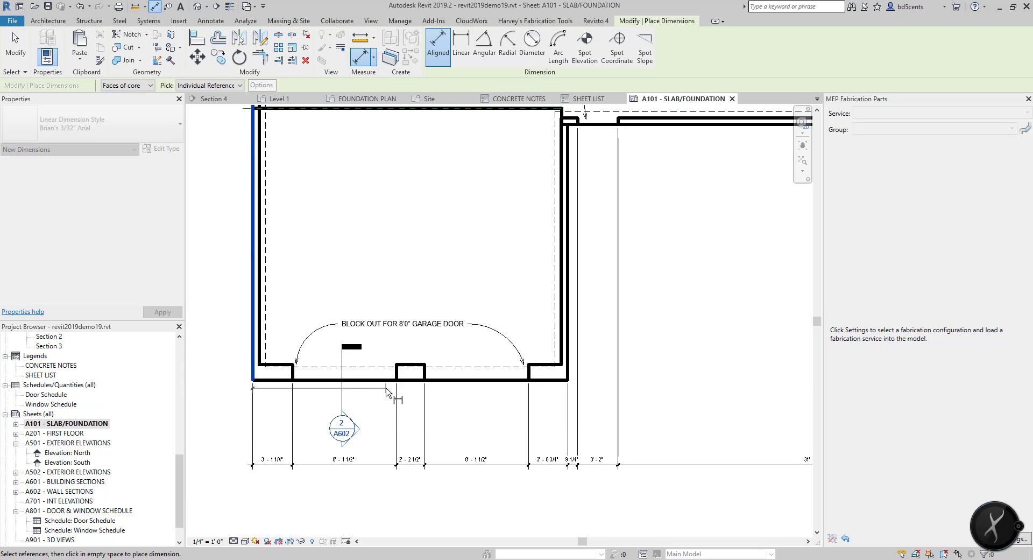
scroll(350, 424, "down", 1)
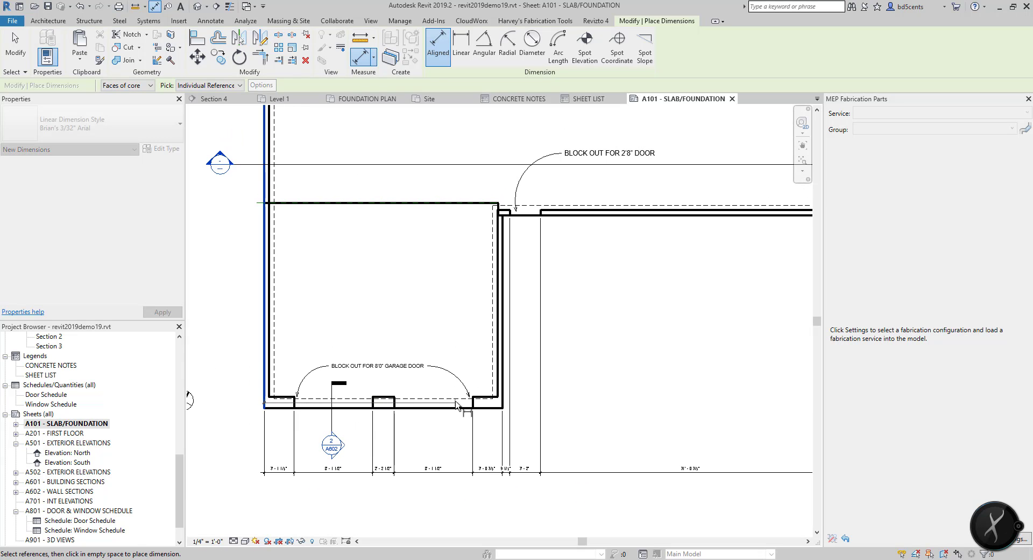
left_click(501, 394)
middle_click_drag(542, 311, 422, 300)
scroll(422, 301, "down", 2)
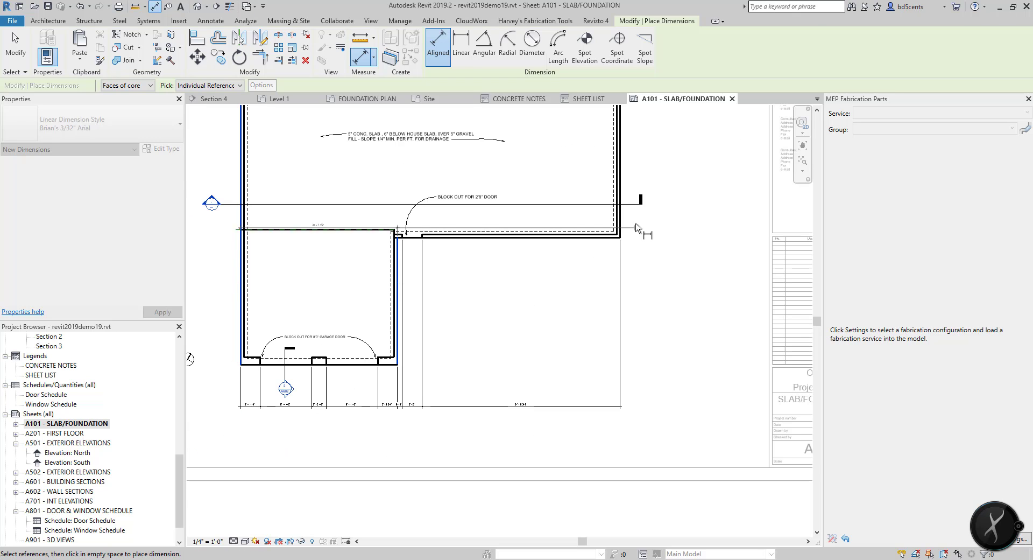
left_click(621, 223)
left_click(599, 422)
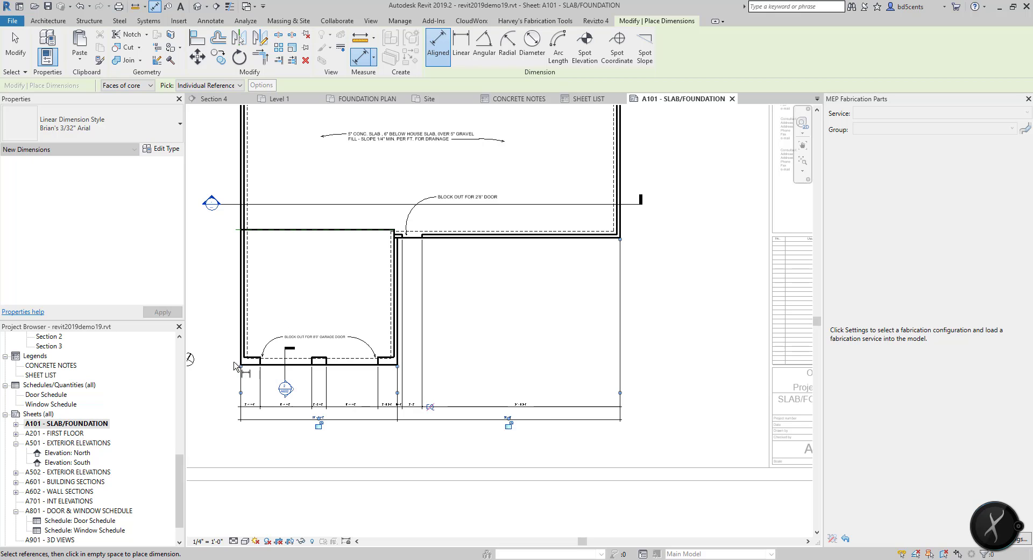
Step: Add the overall width dimension between the left and right exterior walls below the other two strings, and end dimensioning
left_click(240, 366)
left_click(620, 226)
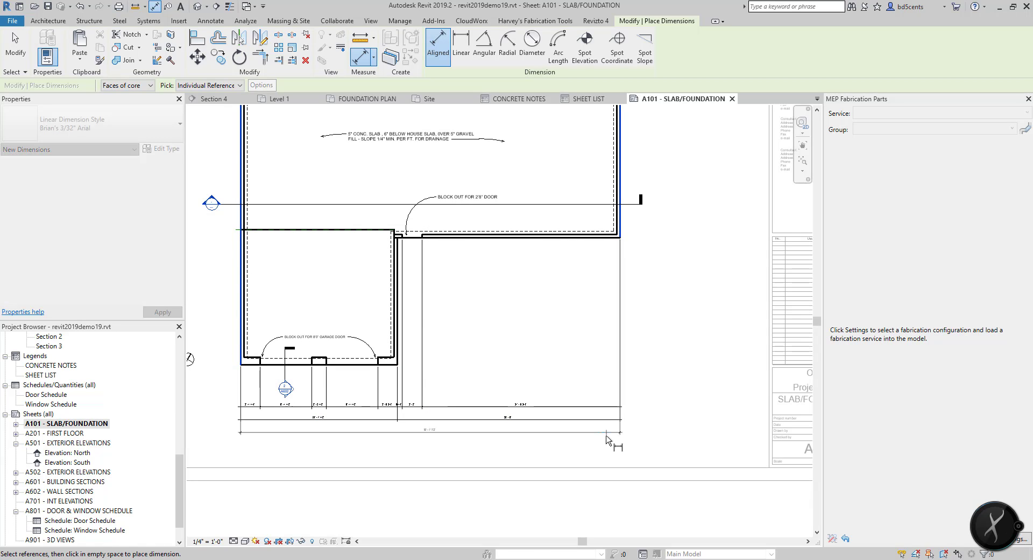
left_click(605, 436)
scroll(393, 390, "up", 5)
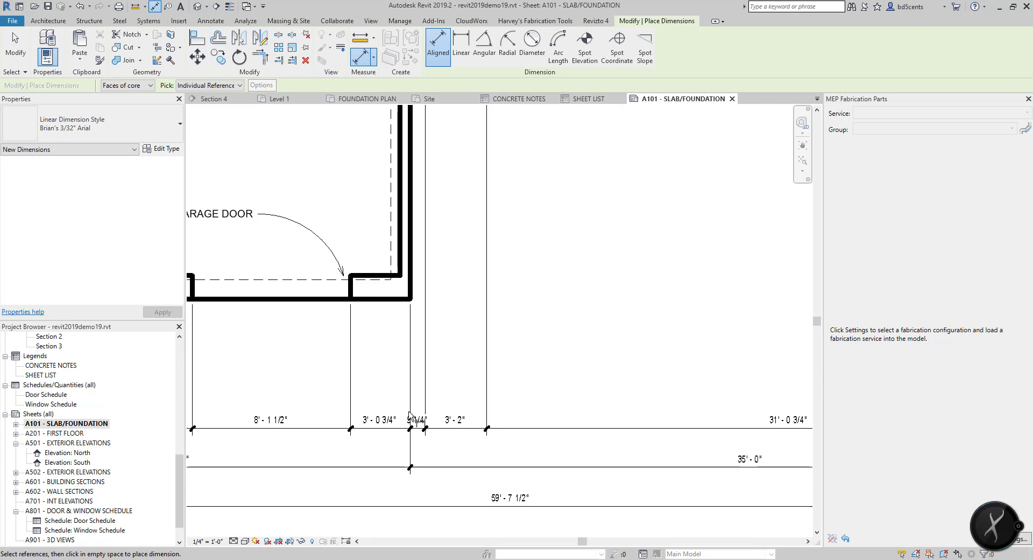
key("Escape")
key("Escape")
key("Escape")
Step: Move the crowded 9 1/4" dimension text below its dimension line and to the right, leaving it attached by a leader
scroll(445, 364, "down", 3)
scroll(457, 435, "up", 4)
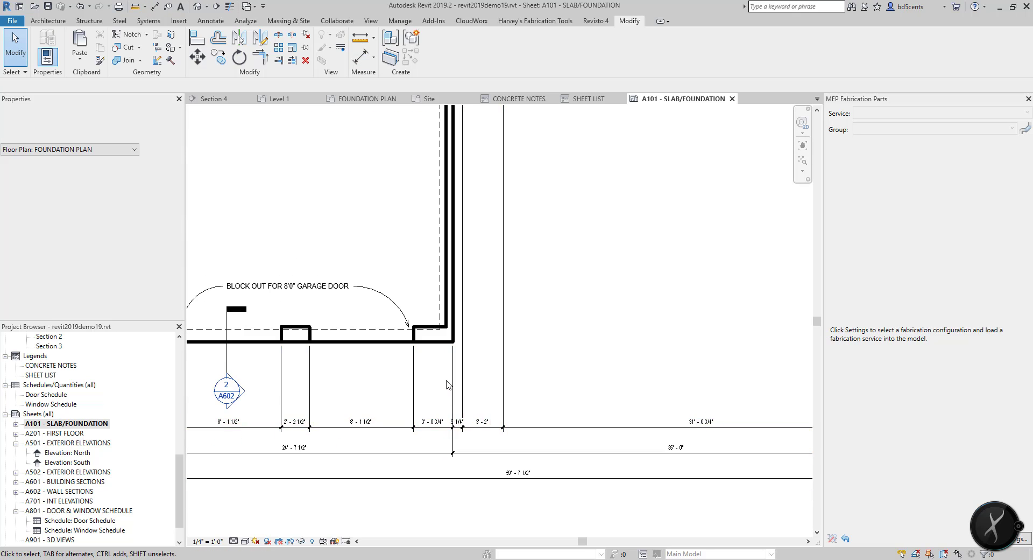
scroll(457, 431, "down", 1)
left_click(459, 443)
scroll(460, 443, "up", 7)
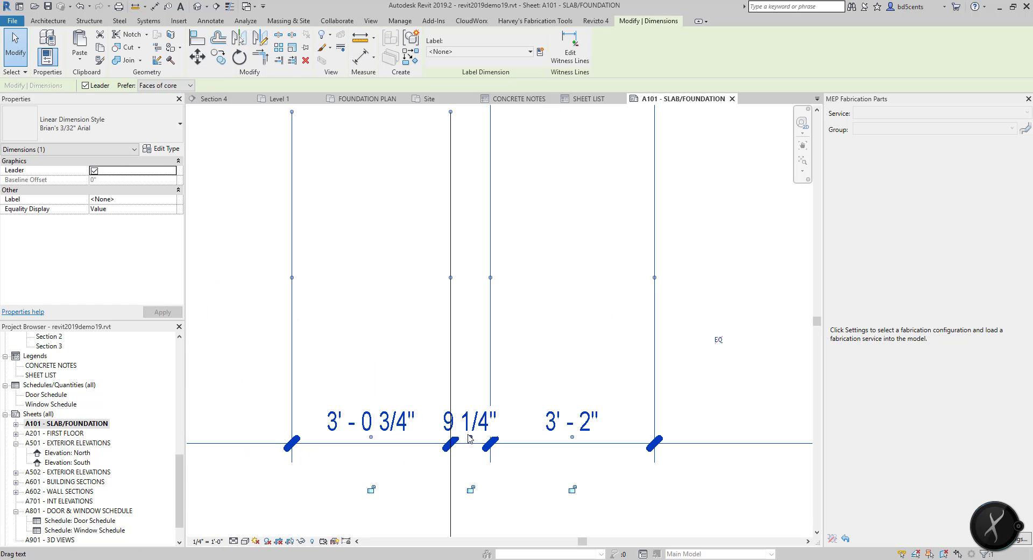
left_click_drag(470, 437, 519, 474)
key("Escape")
scroll(527, 349, "down", 5)
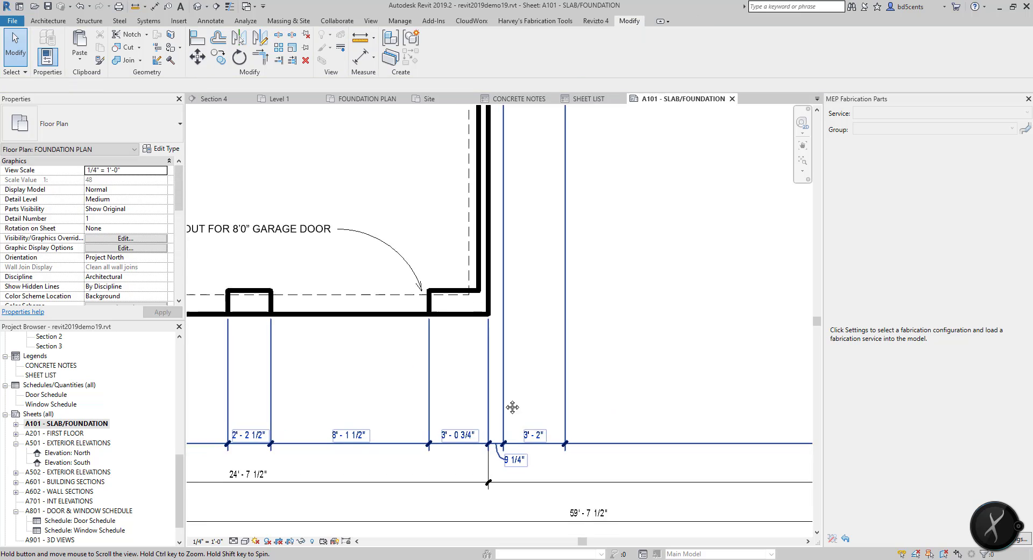
Step: Dimension the plan's right side vertically with an aligned string from the garage front wall to the large slab's bottom and top walls
scroll(526, 349, "down", 1)
middle_click_drag(536, 346, 517, 392)
scroll(465, 350, "down", 2)
scroll(516, 347, "down", 1)
middle_click_drag(549, 353, 585, 369)
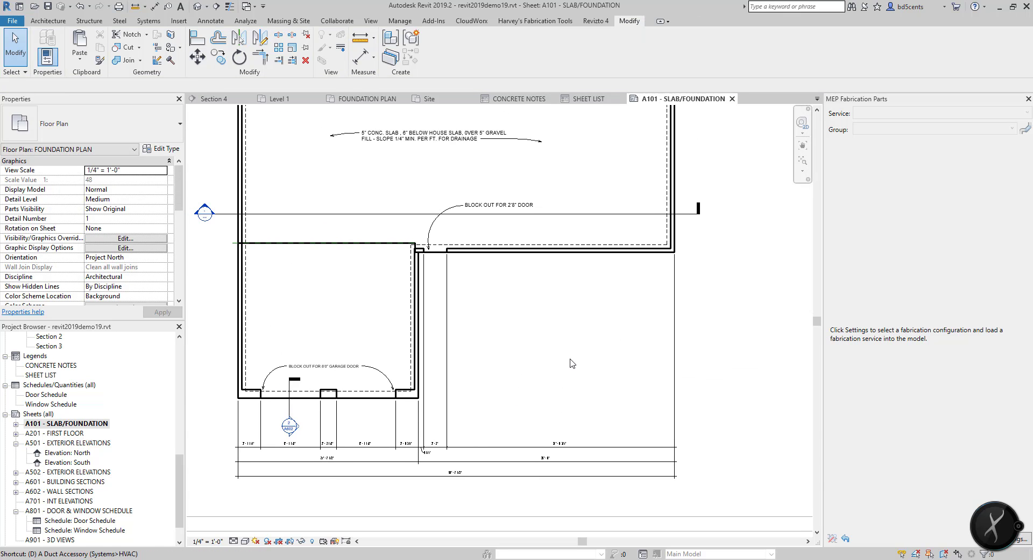
key("i")
scroll(436, 360, "up", 3)
left_click(387, 426)
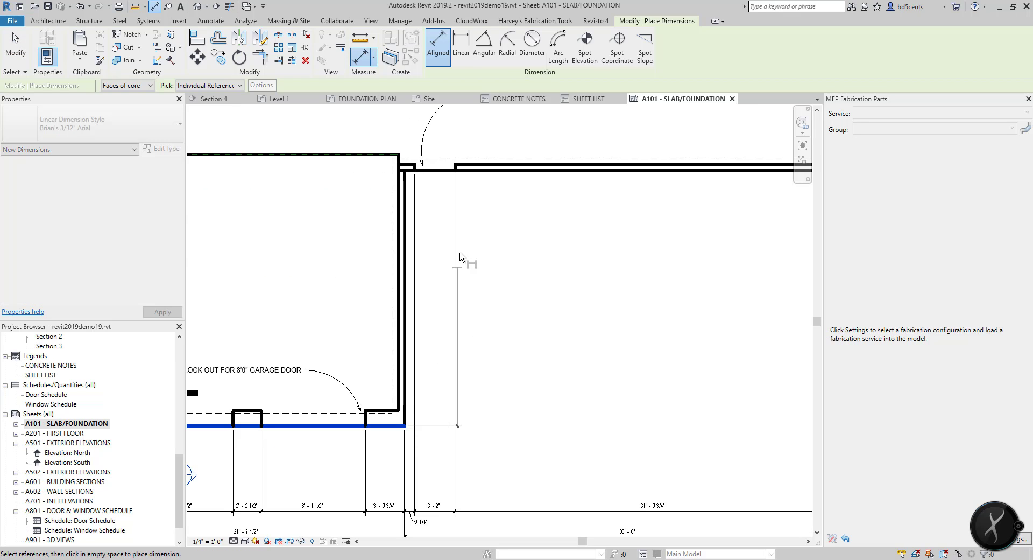
scroll(460, 257, "down", 2)
middle_click_drag(460, 256, 330, 270)
middle_click_drag(560, 234, 499, 363)
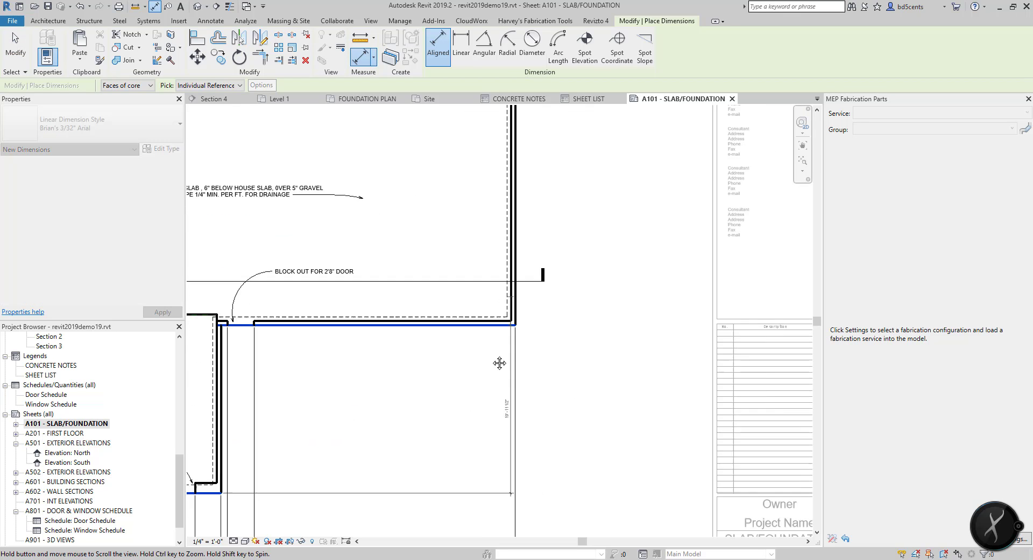
scroll(512, 301, "down", 3)
scroll(522, 258, "up", 2)
scroll(525, 252, "down", 2)
scroll(524, 249, "up", 2)
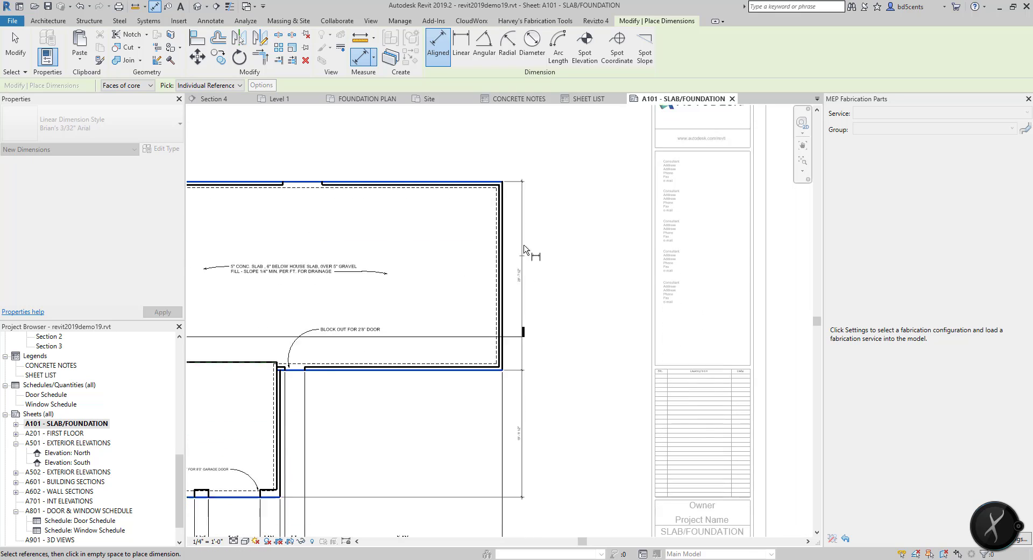
Step: Add the overall vertical dimension from the garage front wall to the top exterior wall, outside the two-segment string
scroll(376, 398, "up", 2)
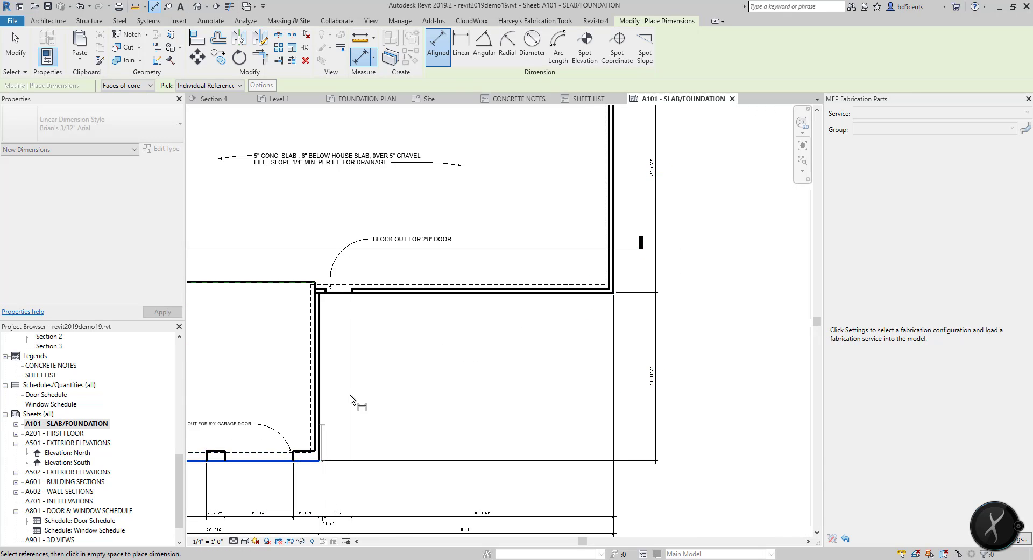
scroll(391, 348, "down", 3)
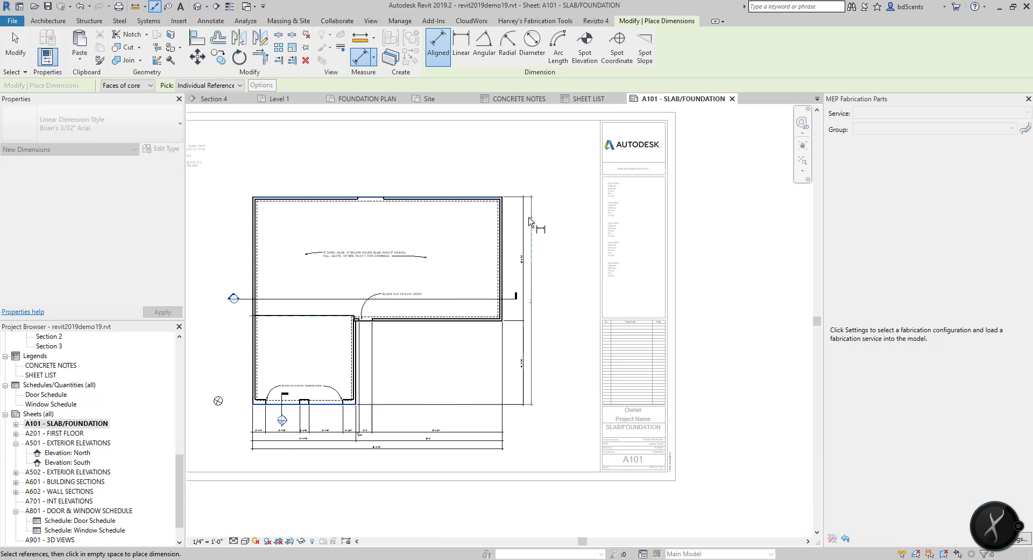
Step: Dimension the top exterior wall with an aligned string from the right wall through both opening edges to the left wall, placed above the plan
scroll(530, 220, "up", 5)
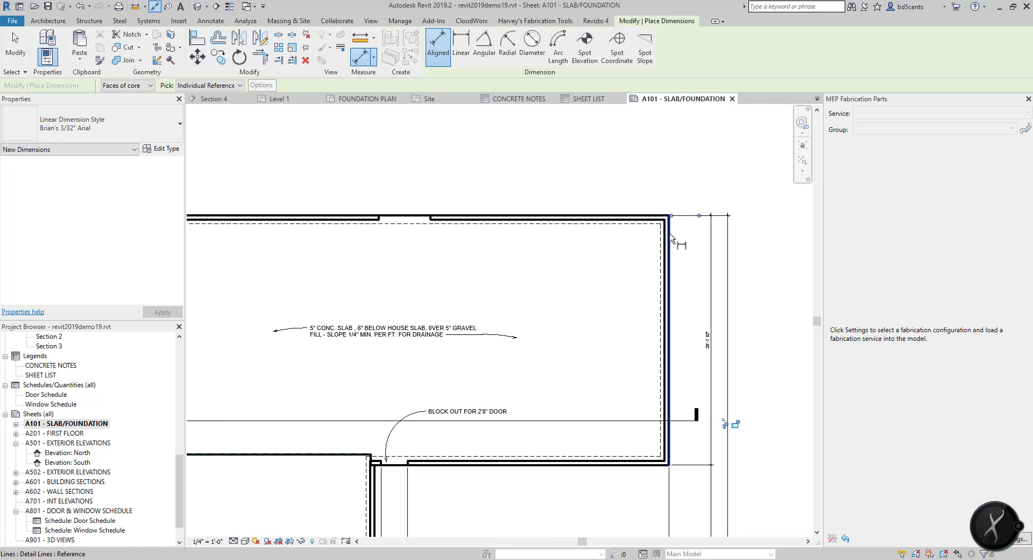
left_click(671, 237)
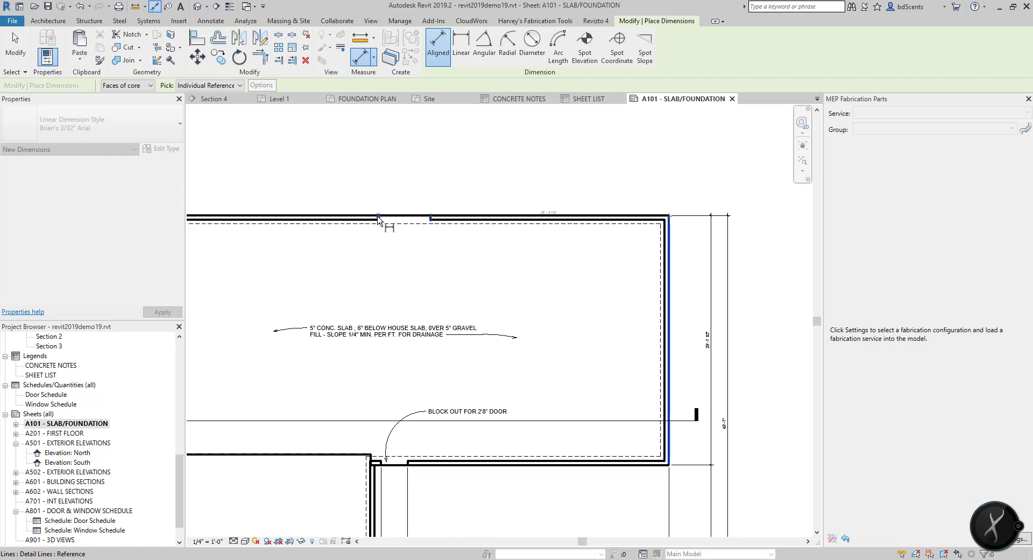
scroll(377, 219, "down", 2)
scroll(351, 248, "up", 2)
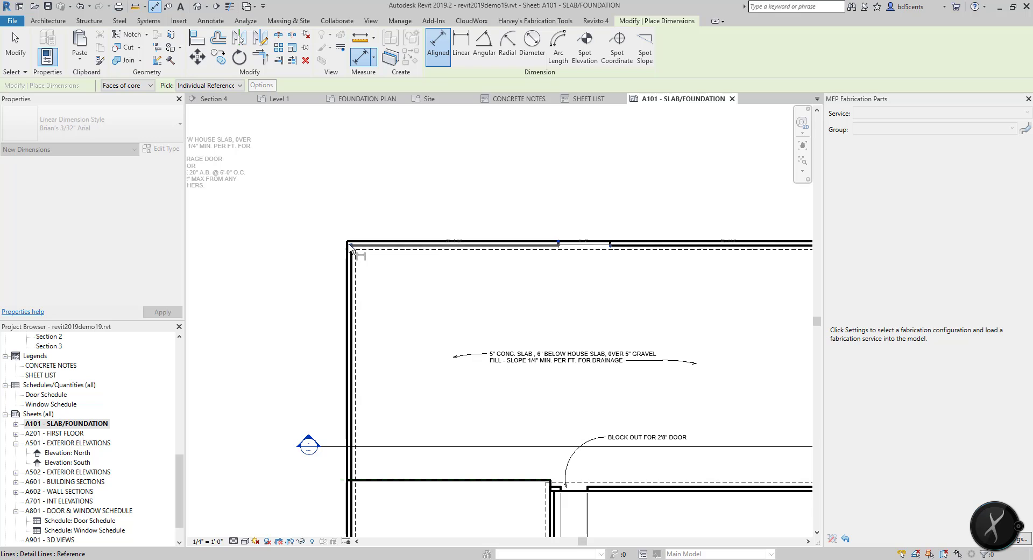
left_click(350, 249)
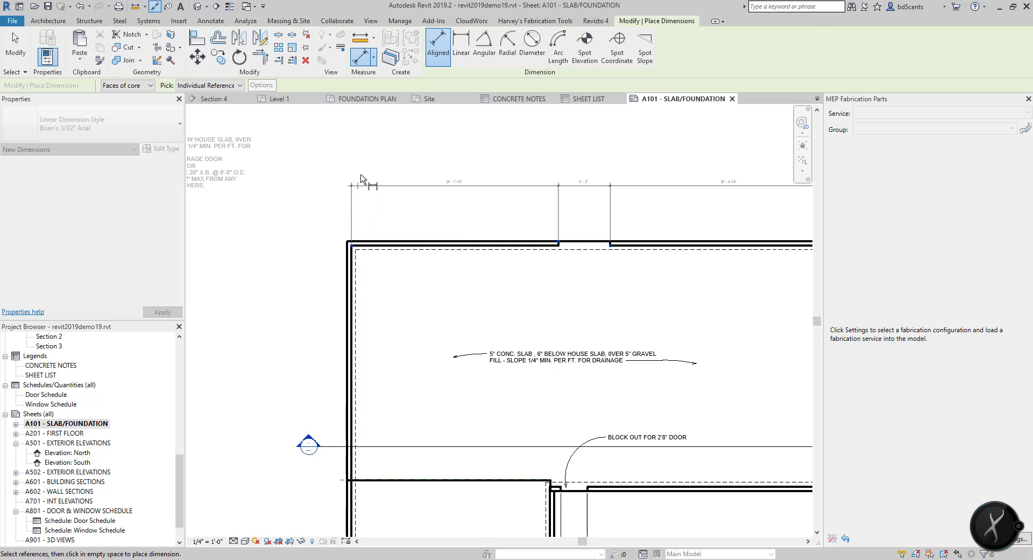
scroll(362, 179, "down", 1)
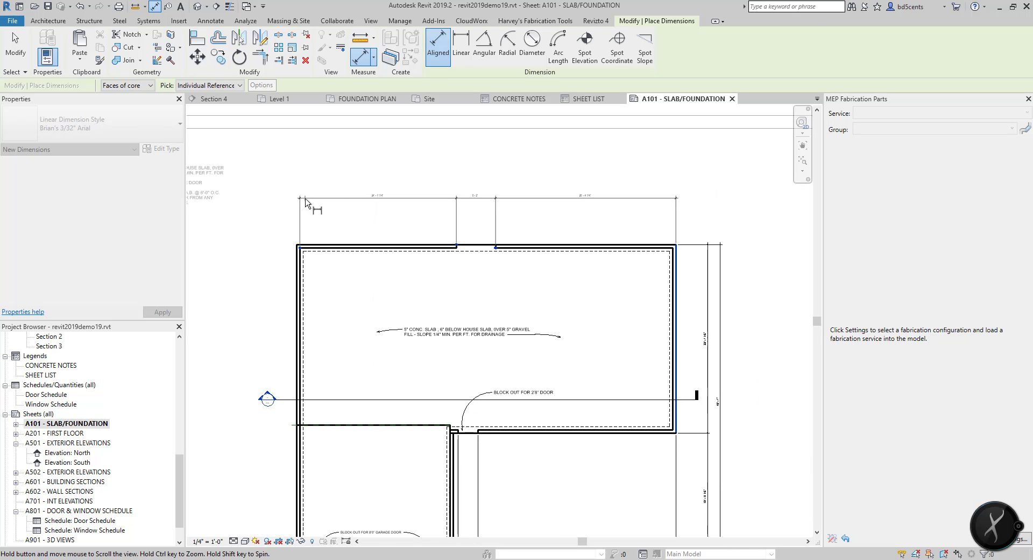
left_click(310, 237)
key("Escape")
Step: Move the left witness line of the top dimension string to the outer face of the left exterior wall
scroll(303, 242, "up", 2)
left_click(301, 233)
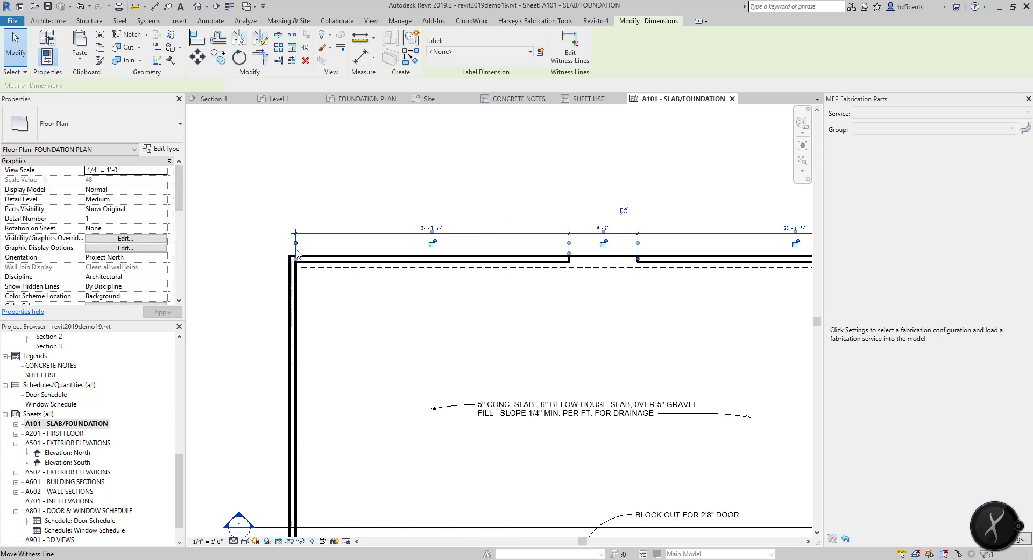
scroll(297, 250, "up", 2)
left_click_drag(282, 279, 284, 279)
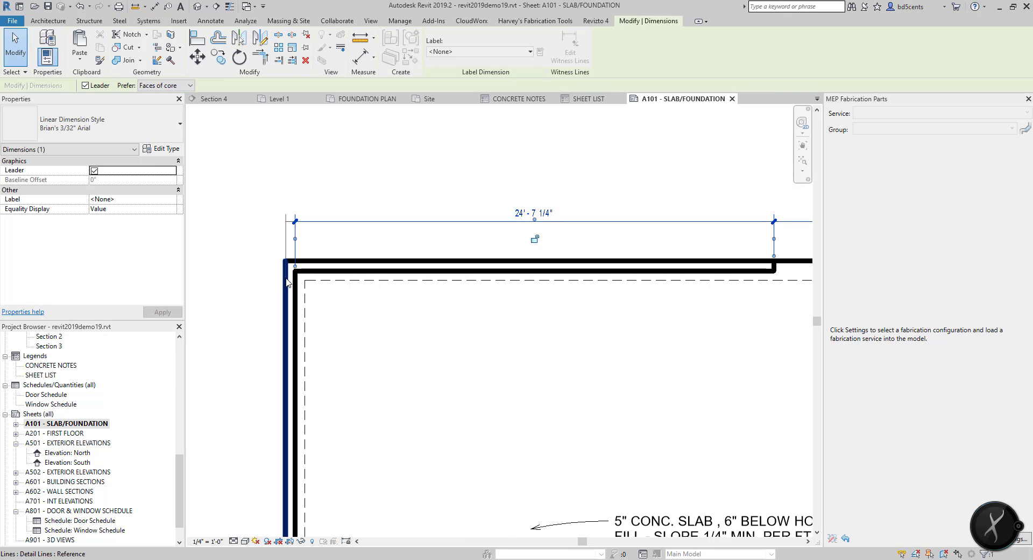
left_click(330, 198)
scroll(369, 191, "down", 2)
middle_click_drag(369, 191, 308, 221)
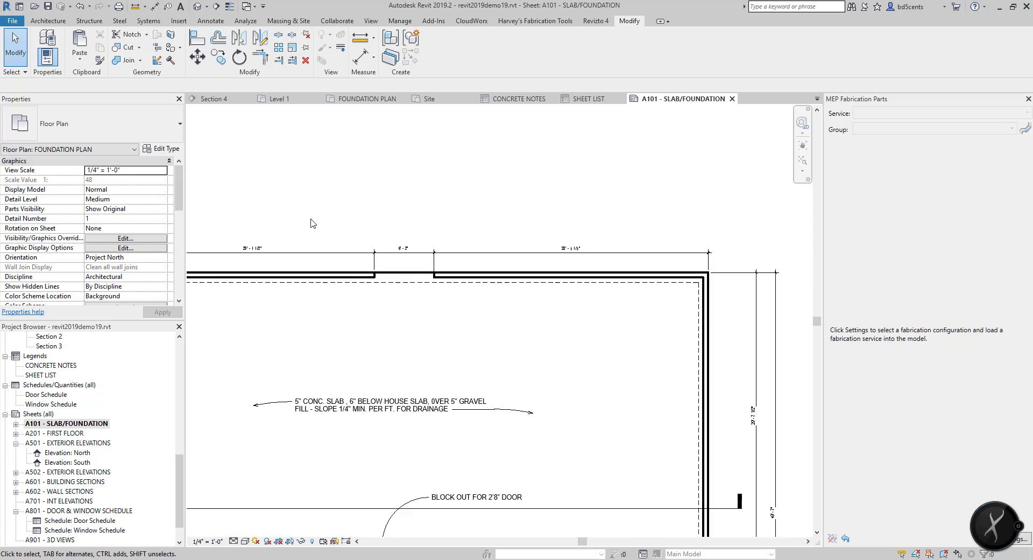
Step: Add the overall width dimension between the right and left exterior walls above the top string, and end dimensioning
scroll(409, 224, "down", 1)
middle_click_drag(409, 224, 442, 218)
key("d")
key("i")
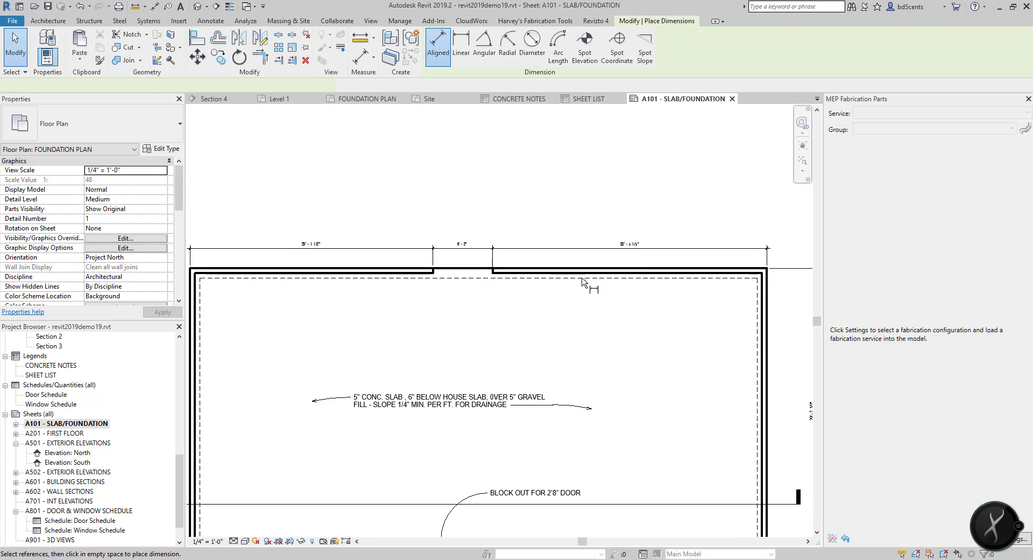
left_click(768, 299)
scroll(375, 245, "down", 1)
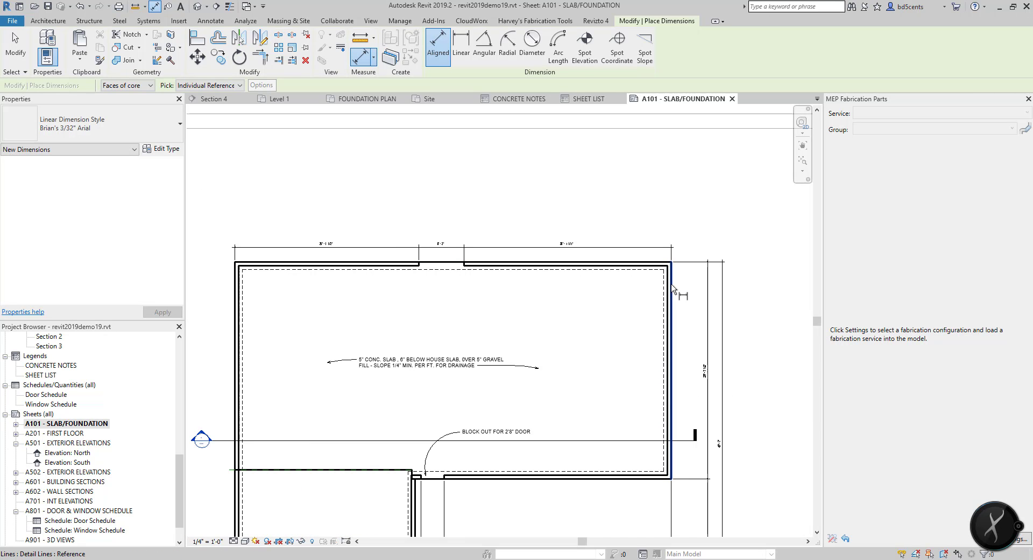
left_click(670, 291)
left_click(236, 280)
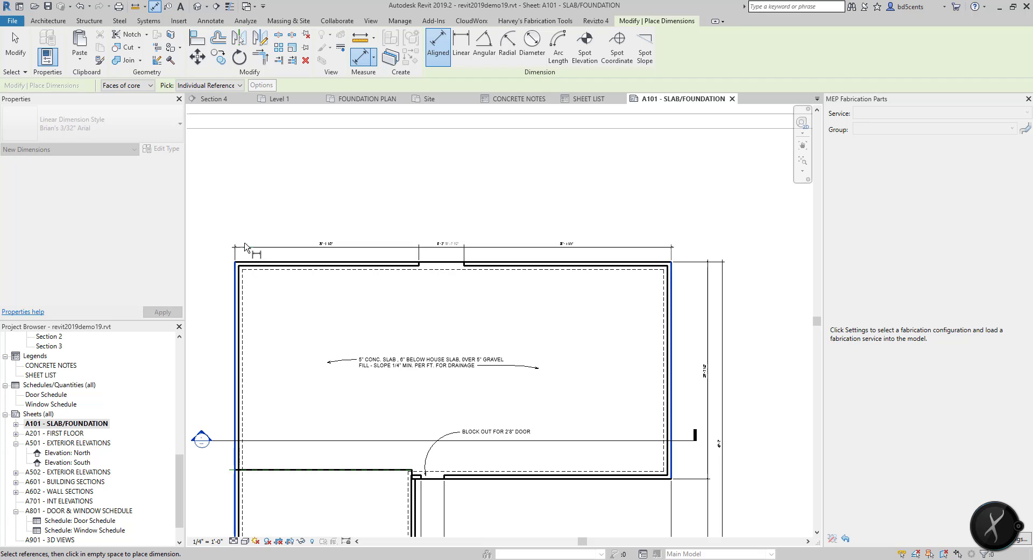
left_click(252, 236)
scroll(384, 209, "down", 2)
key("Escape")
key("Escape")
Step: Dimension the plan's left side vertically with an aligned string from the top exterior wall through the garage's back line to the garage front wall
scroll(334, 223, "up", 2)
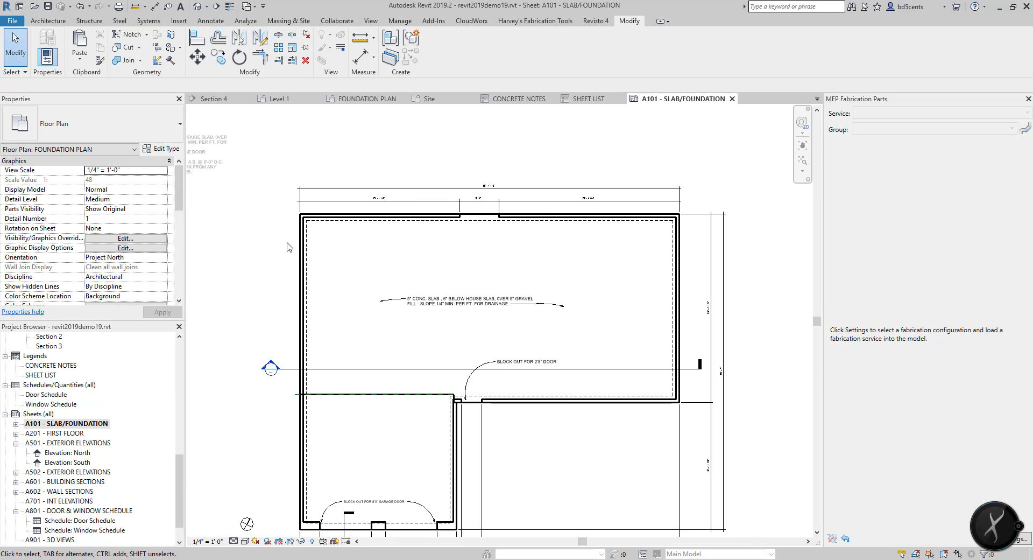
key("d")
key("i")
scroll(334, 214, "up", 3)
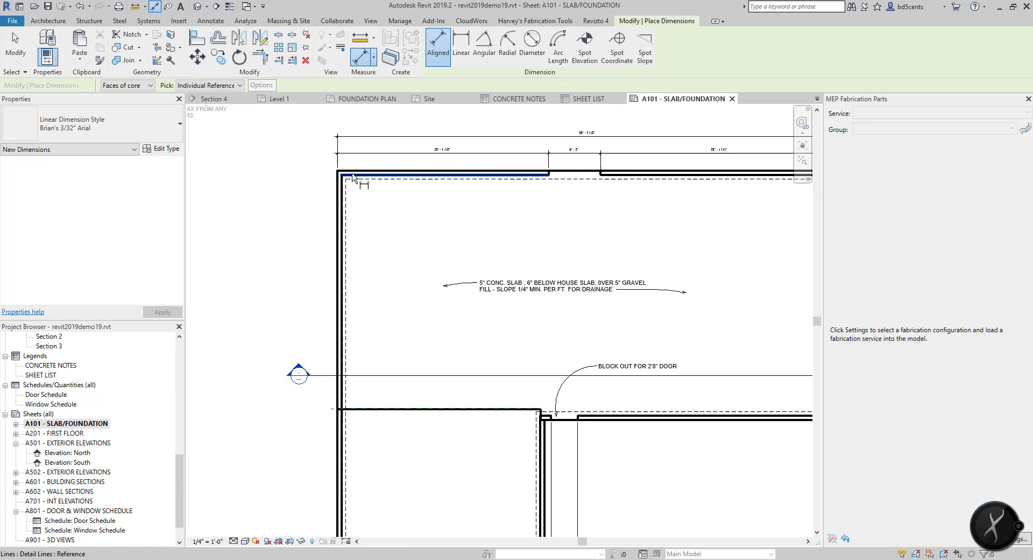
left_click(353, 171)
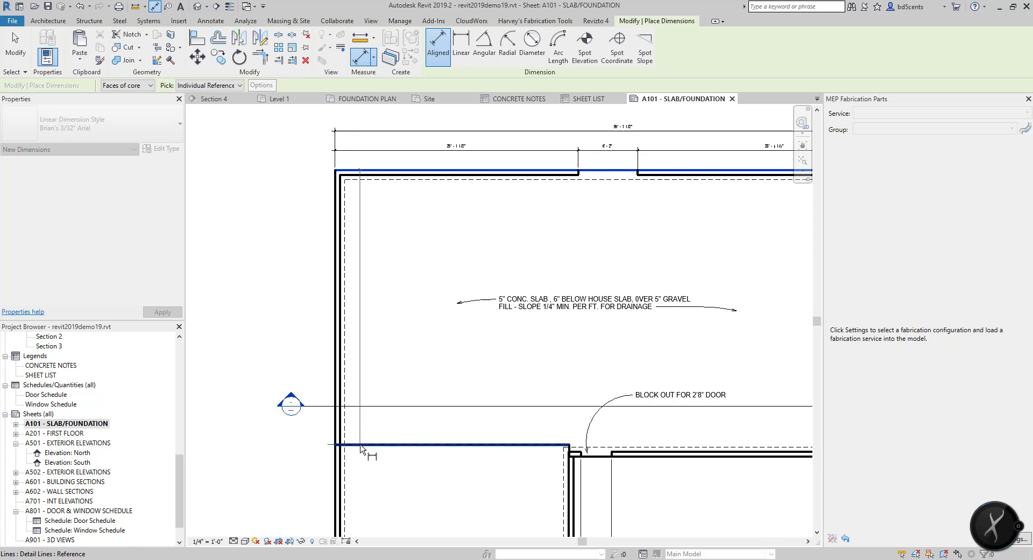
middle_click_drag(344, 392, 340, 283)
scroll(340, 282, "down", 1)
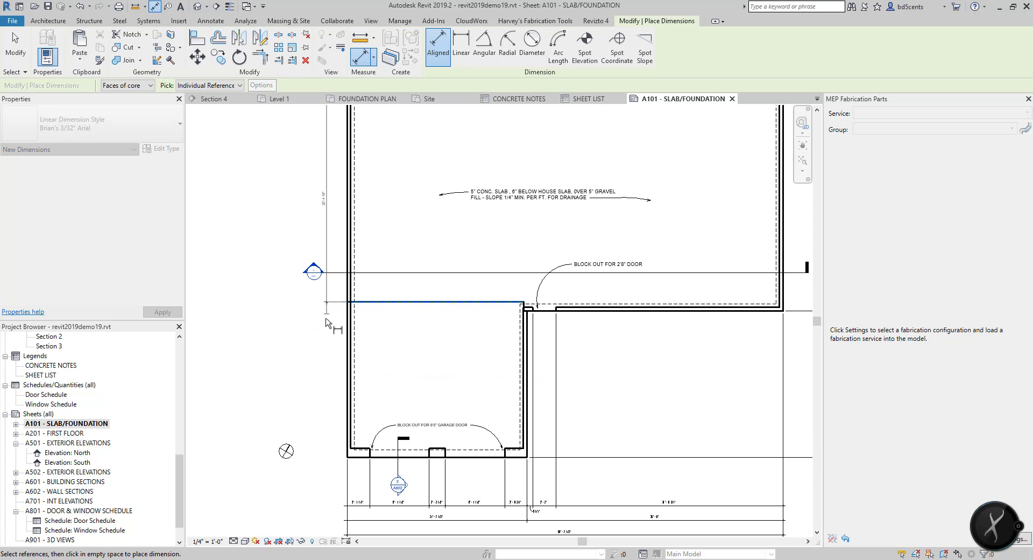
scroll(355, 458, "up", 1)
left_click(352, 458)
scroll(345, 458, "down", 3)
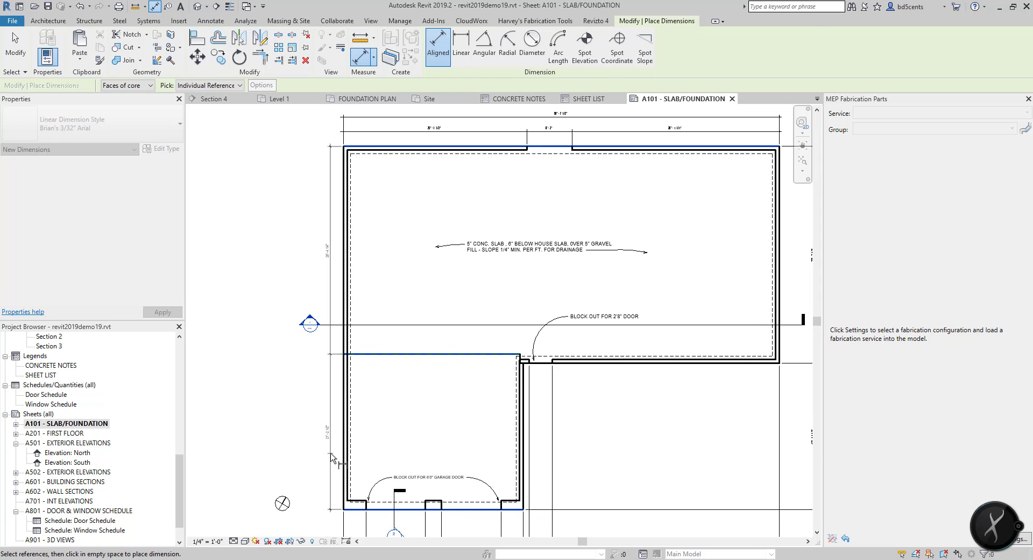
left_click(332, 456)
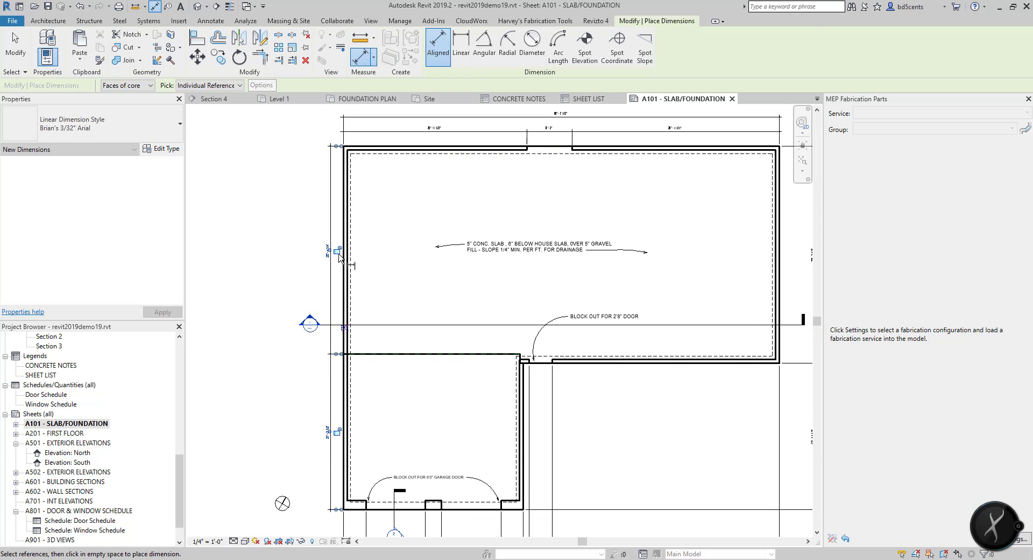
Step: Add the overall vertical dimension between the top exterior wall and the garage front wall, outside the left two-segment string
left_click(357, 509)
key("Escape")
key("Escape")
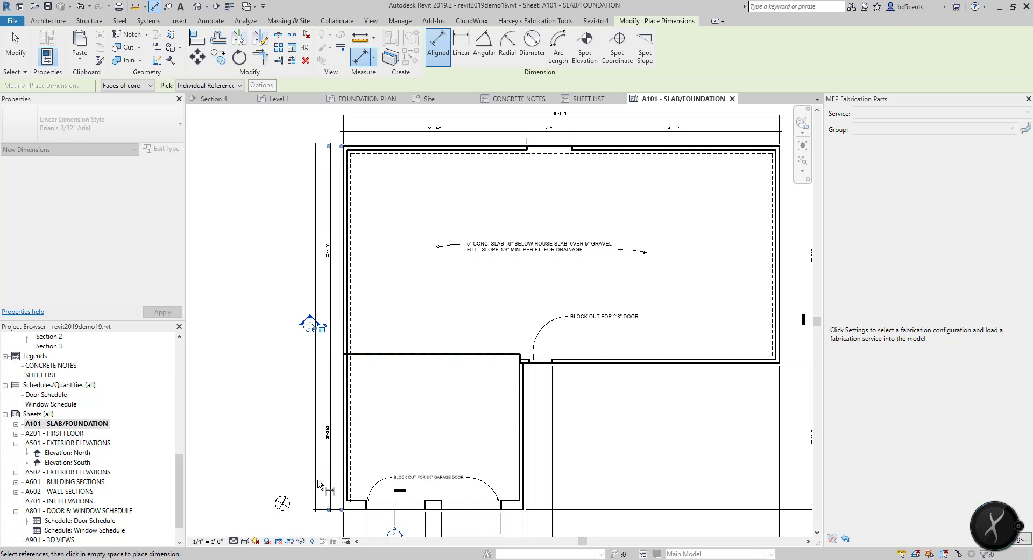
Step: Shift the horizontal section line's head further outward, clear of the plan's left overall dimension
left_click(318, 325)
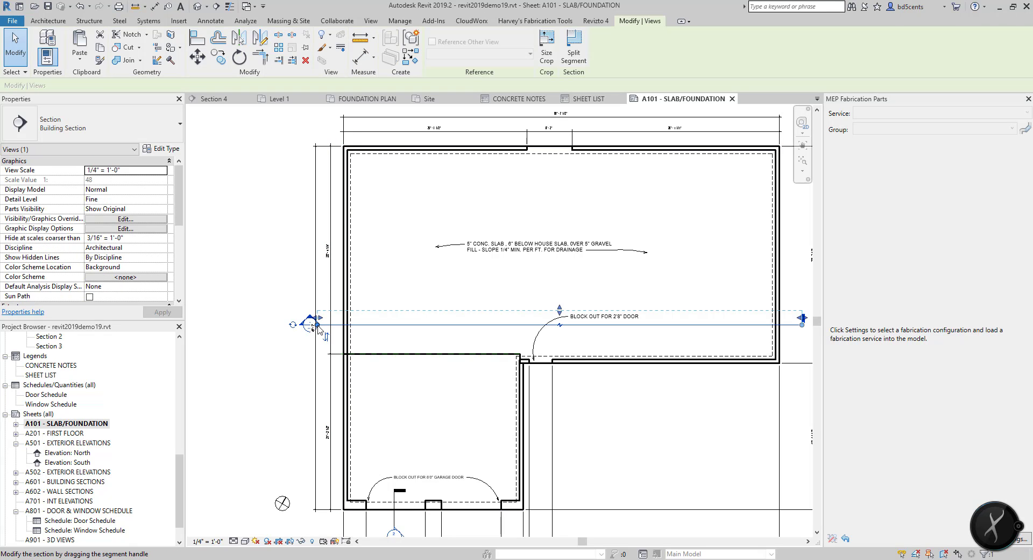
left_click_drag(318, 326, 304, 324)
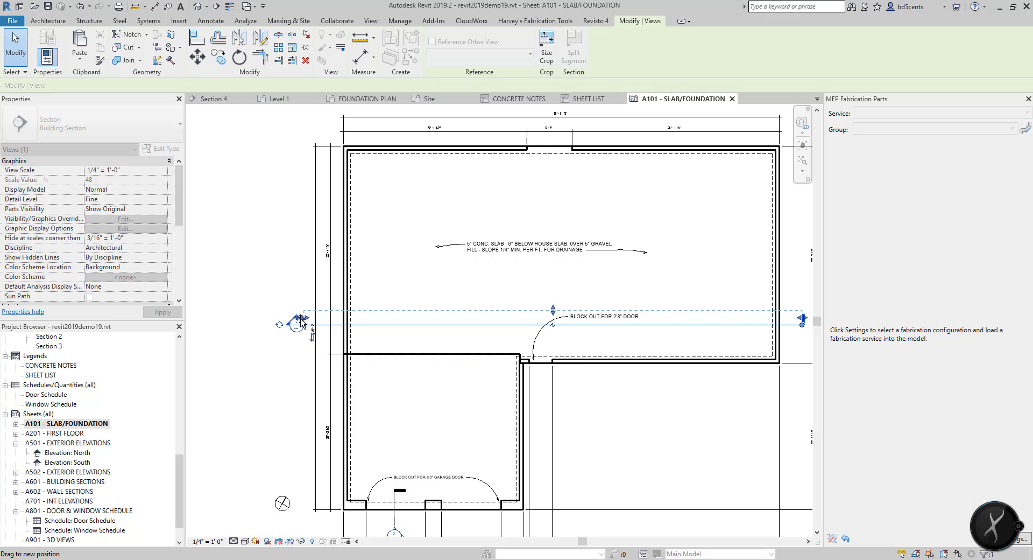
left_click_drag(303, 322, 299, 318)
key("Escape")
scroll(278, 295, "down", 3)
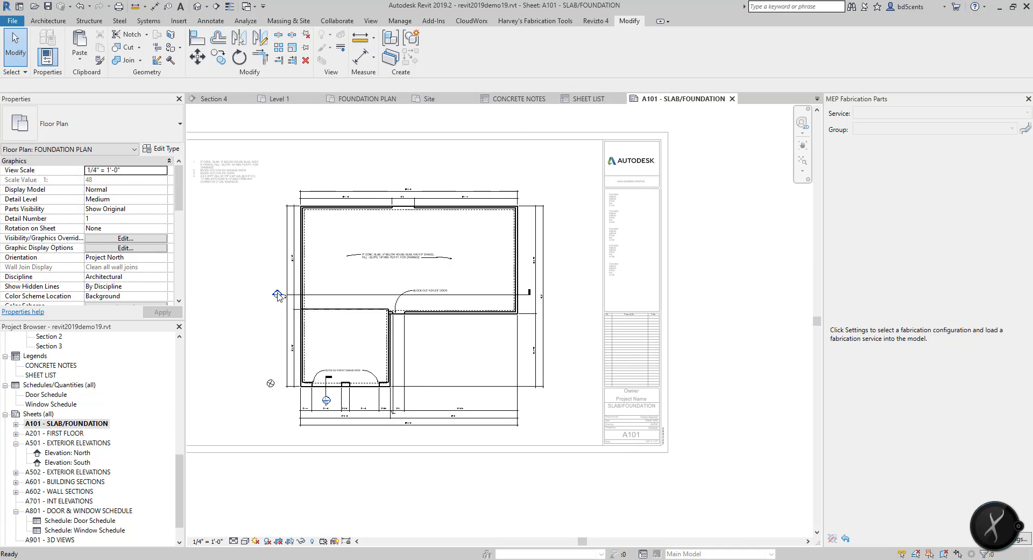
scroll(278, 269, "up", 1)
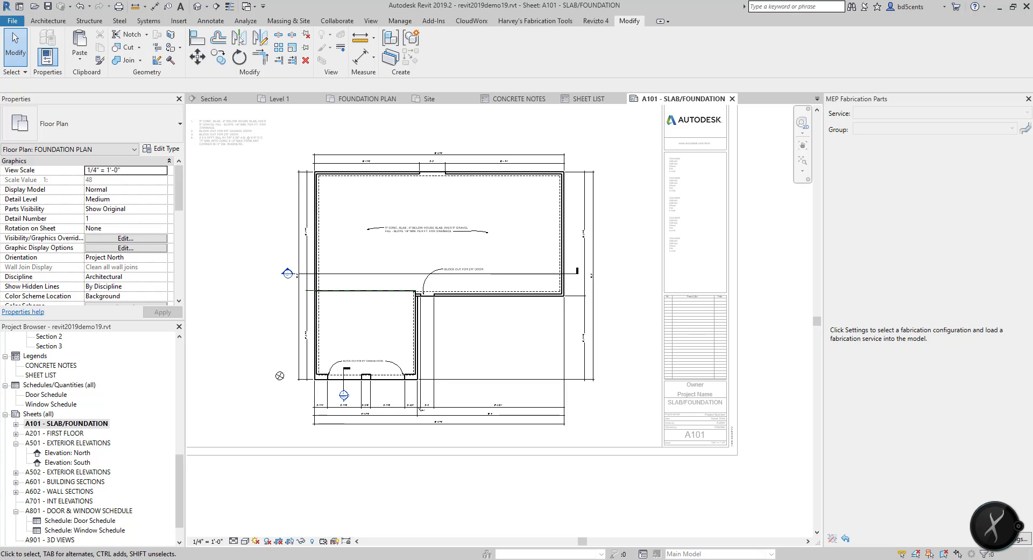
Step: Deactivate the foundation plan viewport on the sheet and open the Section 4 building section view
double_click(240, 280)
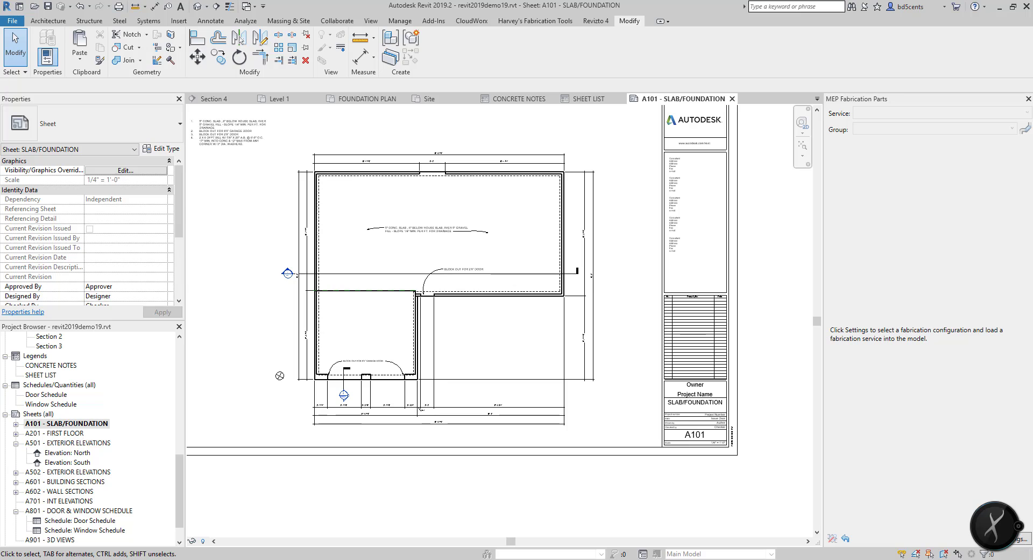
left_click(302, 258)
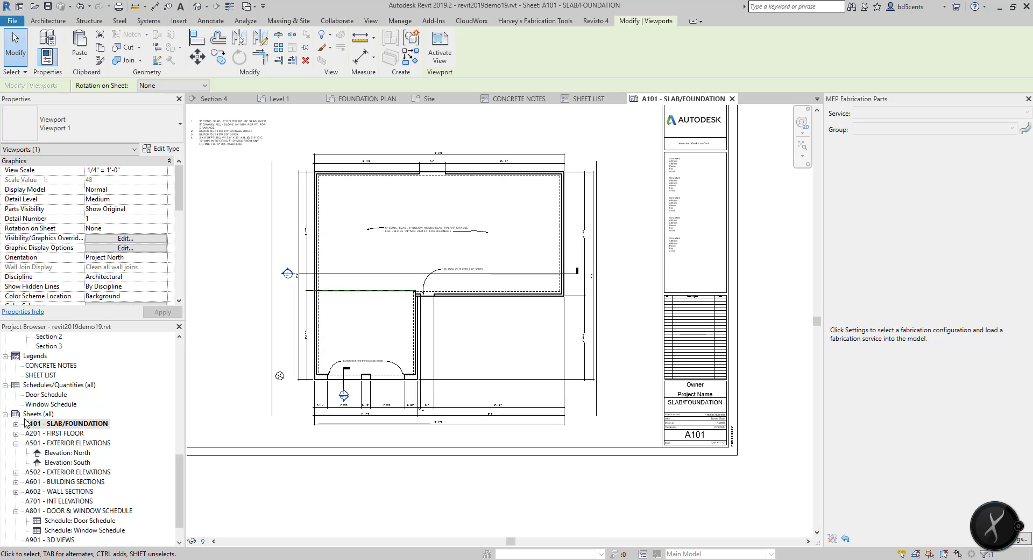
scroll(46, 399, "up", 3)
left_click(49, 395)
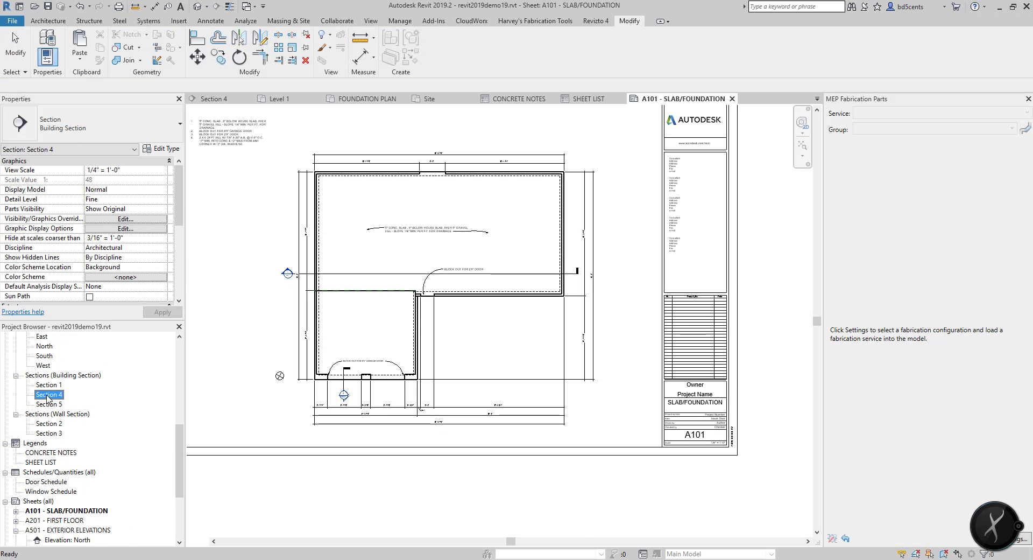
double_click(49, 395)
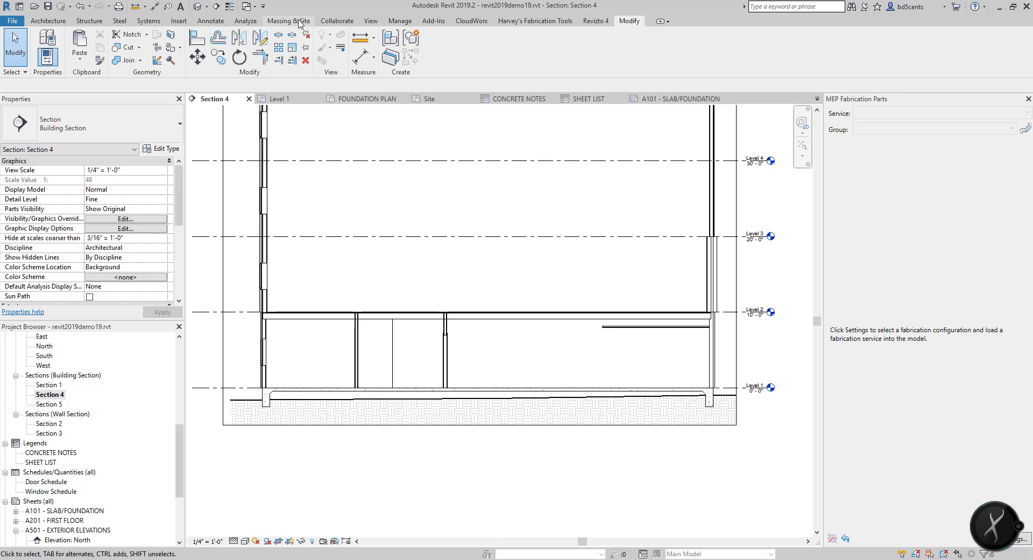
Step: Draw a rectangular Wall Section callout around the right exterior wall, from just above Level 2 to below the footing
left_click(369, 20)
left_click(400, 63)
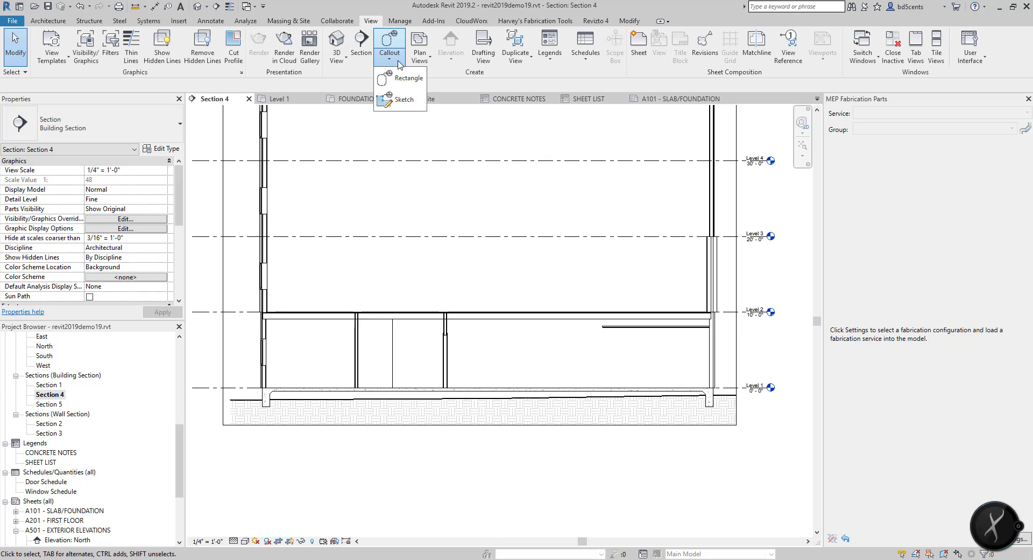
left_click(402, 59)
left_click(399, 63)
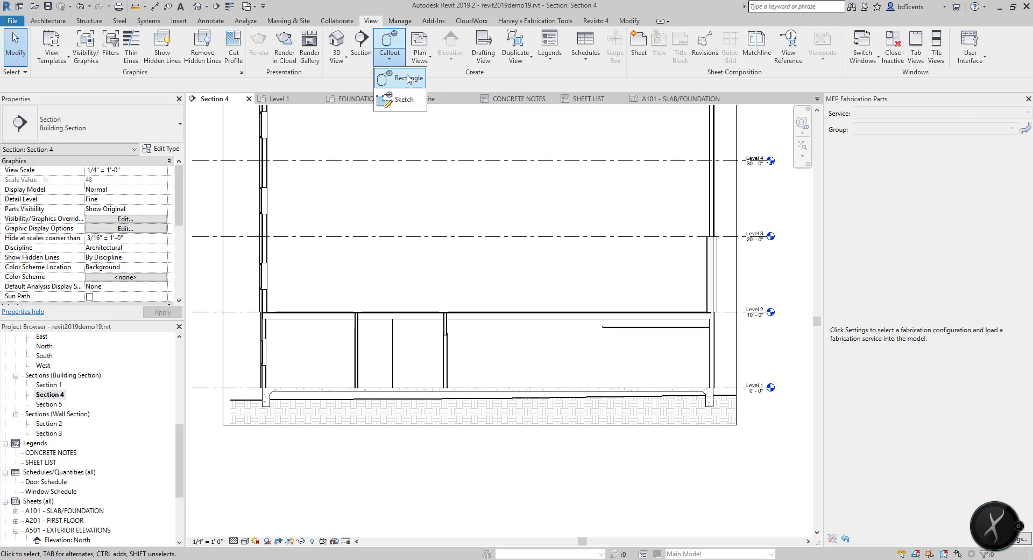
left_click(390, 78)
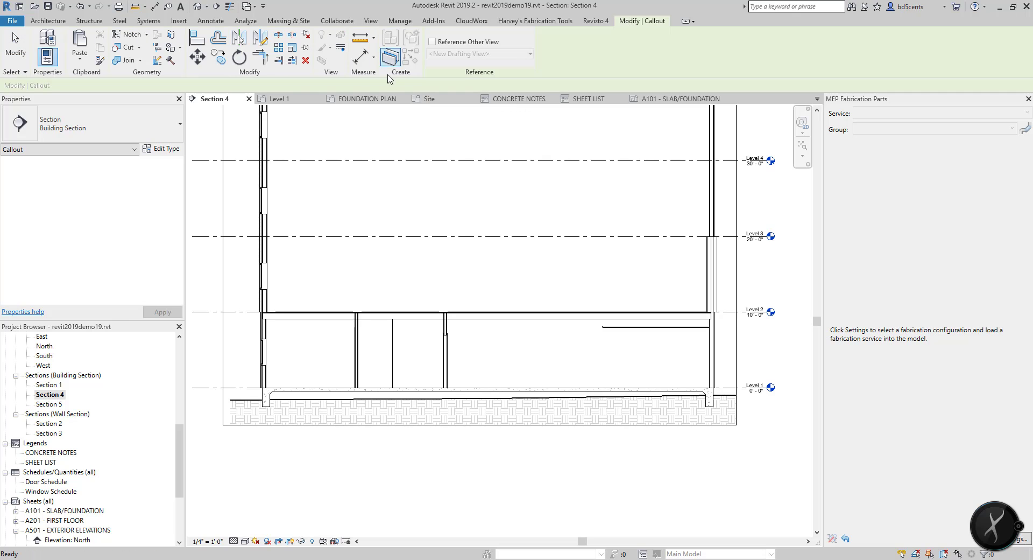
left_click(103, 129)
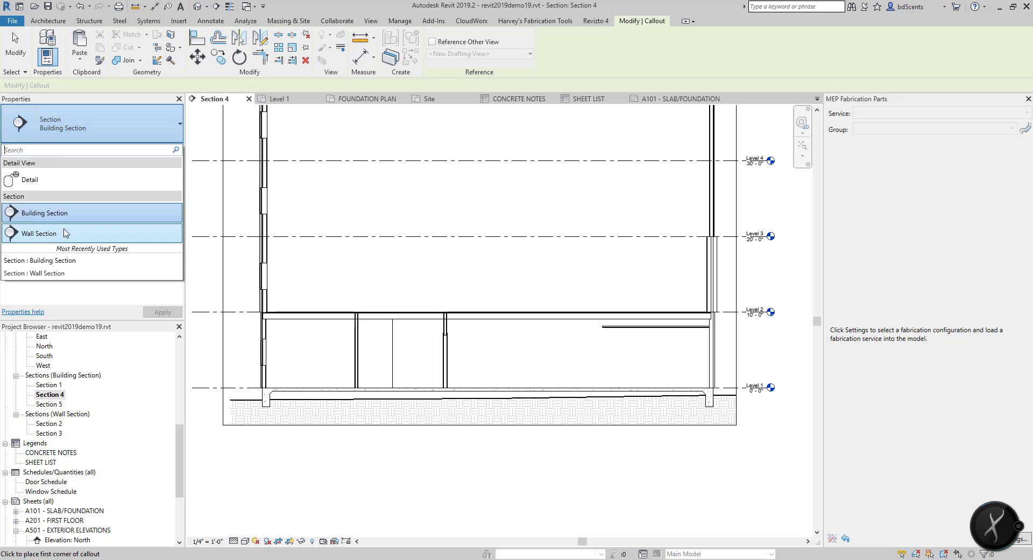
left_click(91, 234)
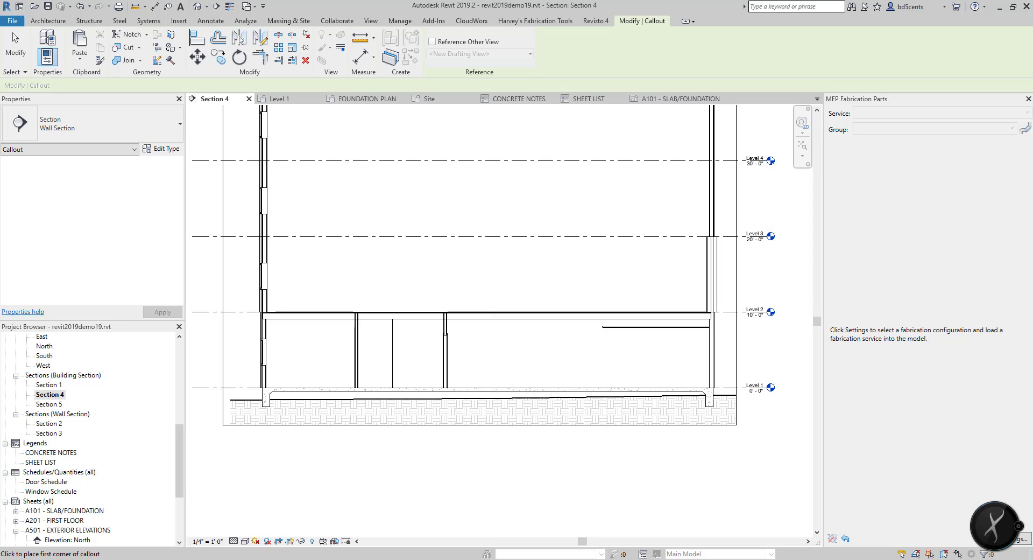
middle_click_drag(713, 302, 516, 267)
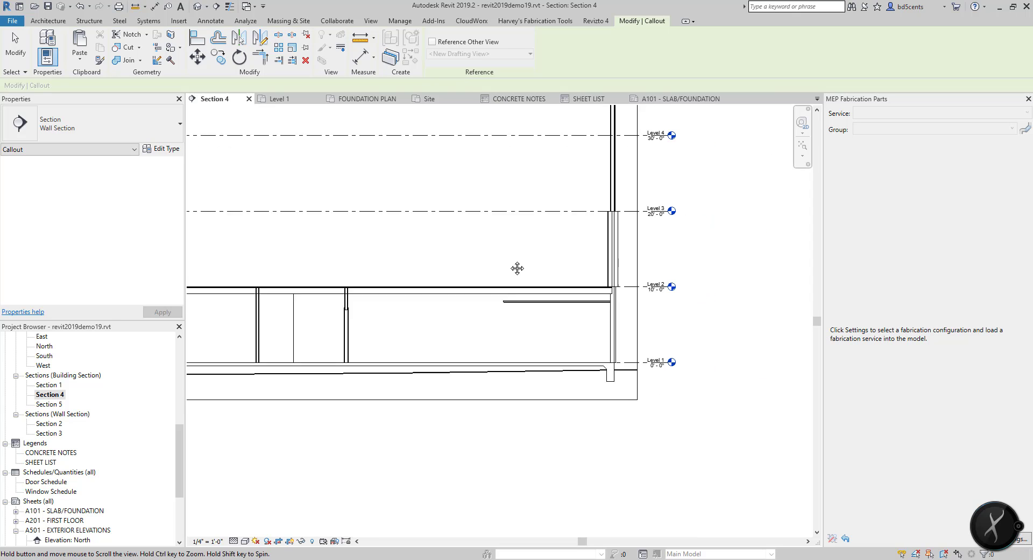
scroll(551, 334, "up", 4)
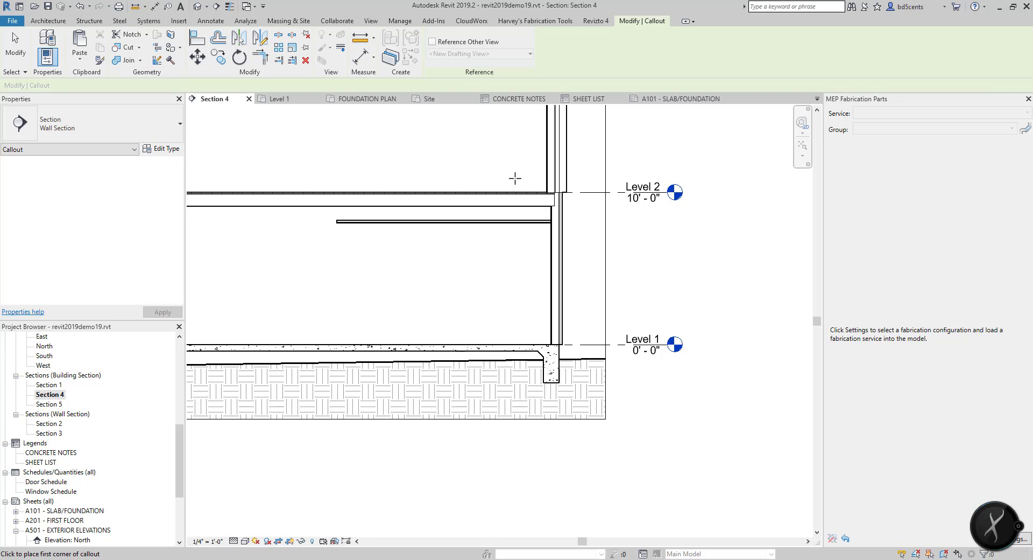
left_click(515, 178)
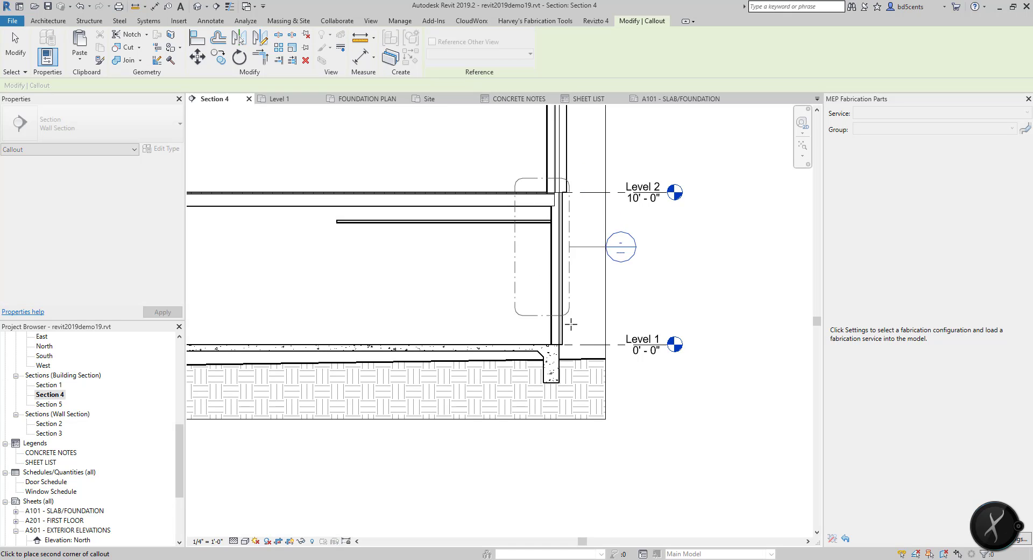
left_click(580, 393)
left_click(620, 373)
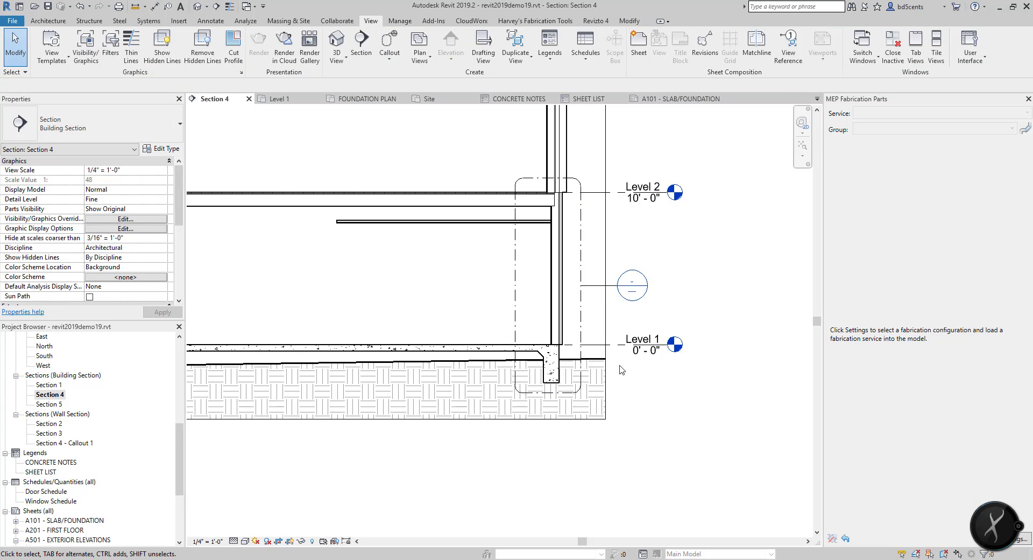
Step: Open the view of the new wall section callout and set its detail level to Medium
scroll(54, 387, "down", 1)
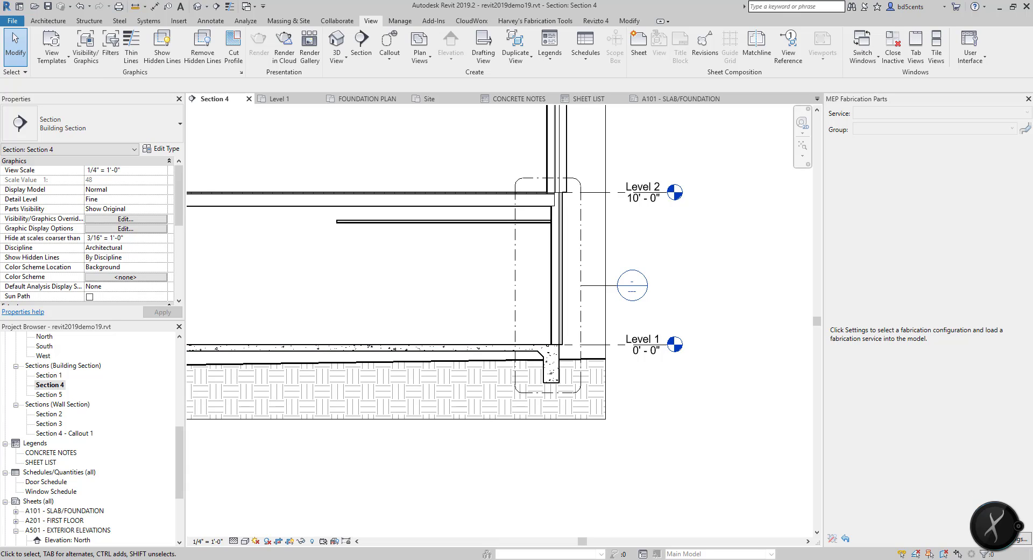
left_click(582, 271)
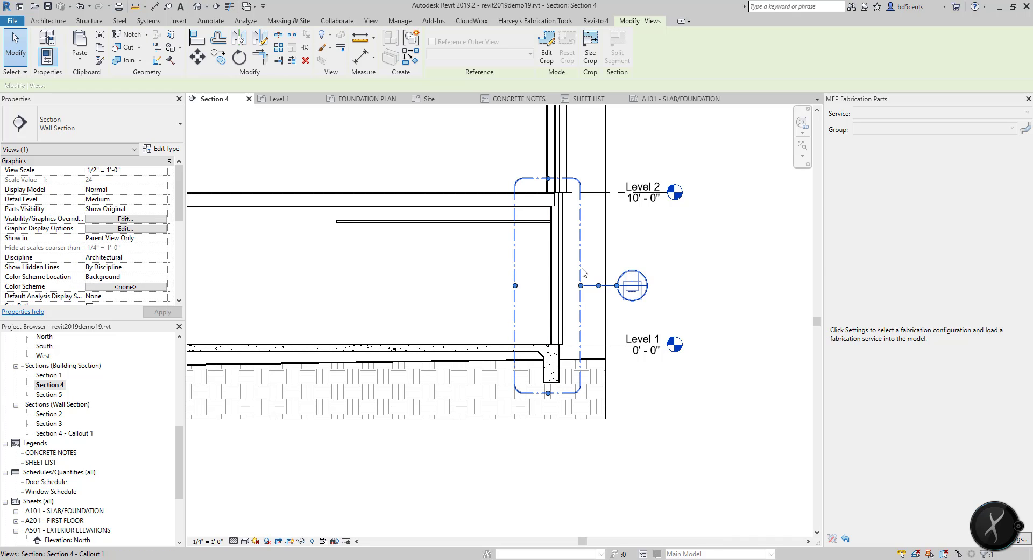
right_click(582, 270)
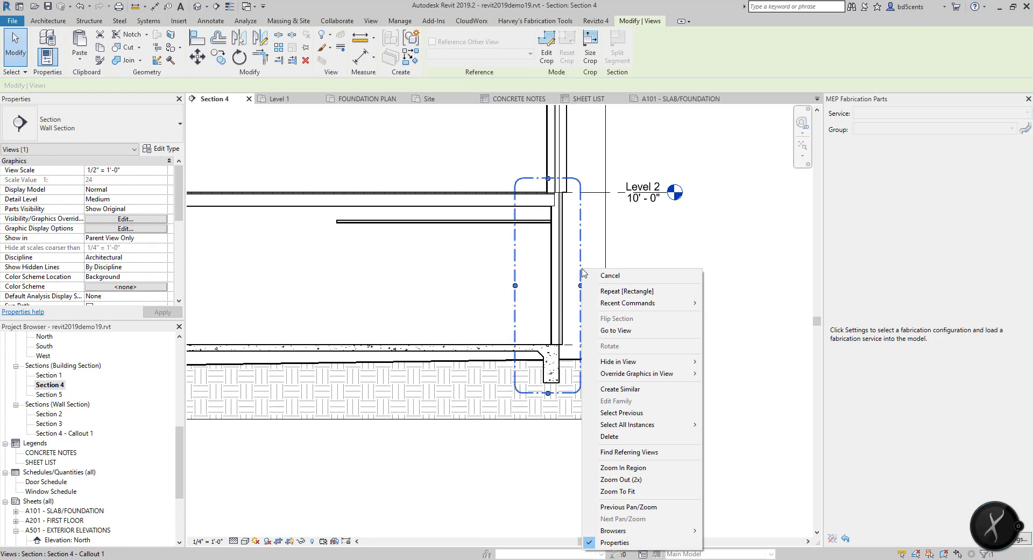
left_click(616, 330)
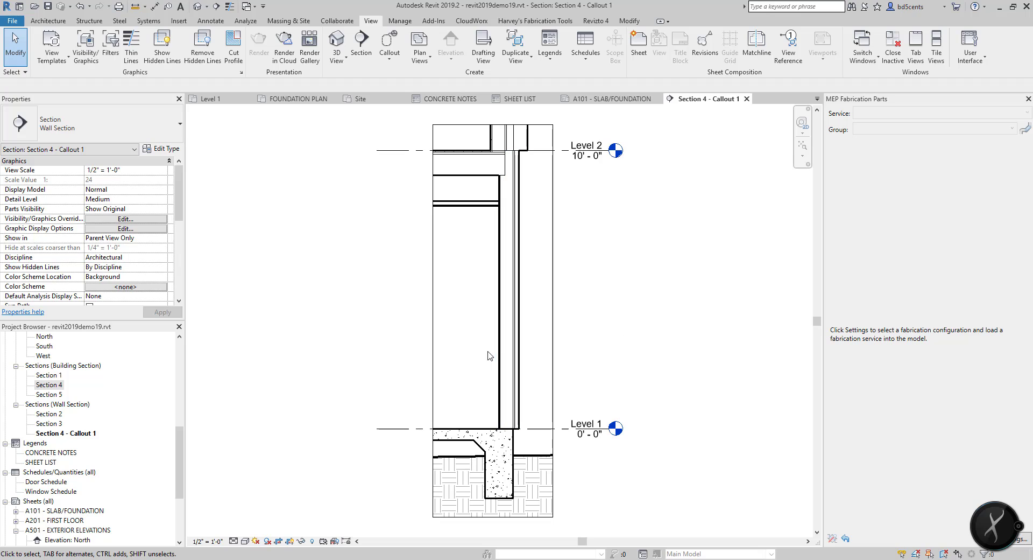
left_click(234, 541)
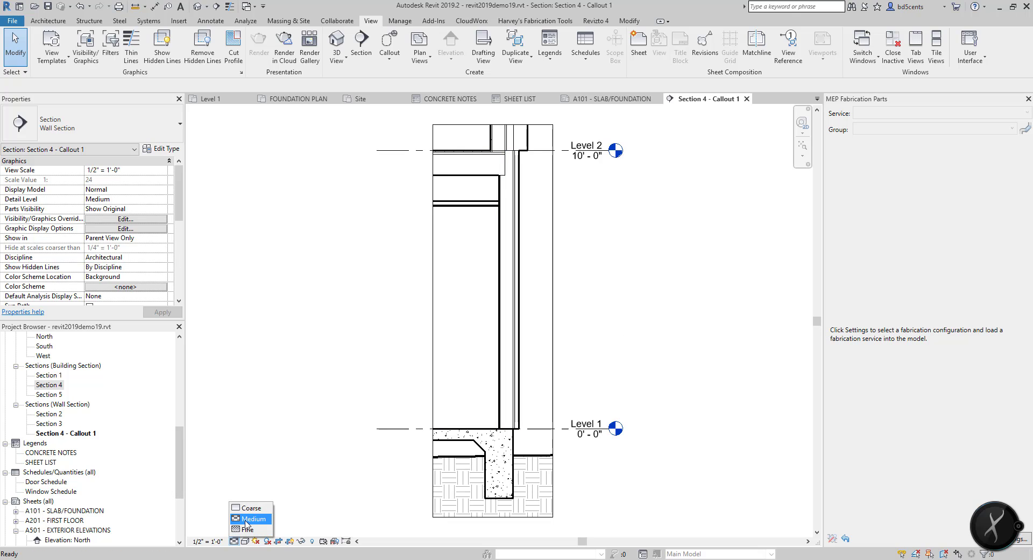
left_click(246, 519)
middle_click_drag(377, 396, 371, 398)
scroll(512, 376, "up", 1)
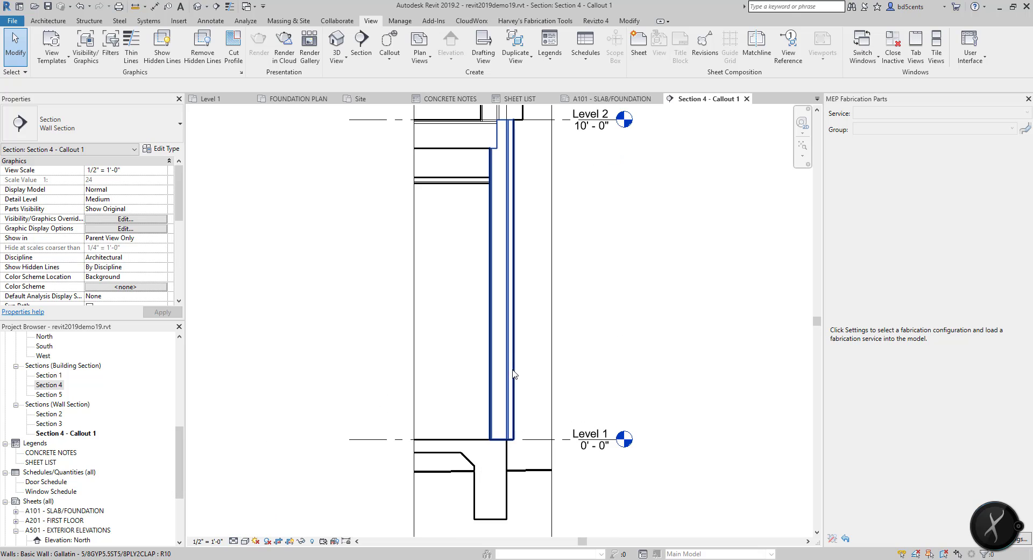
middle_click_drag(520, 371, 533, 418)
scroll(532, 418, "down", 1)
left_click(519, 293)
scroll(526, 202, "up", 1)
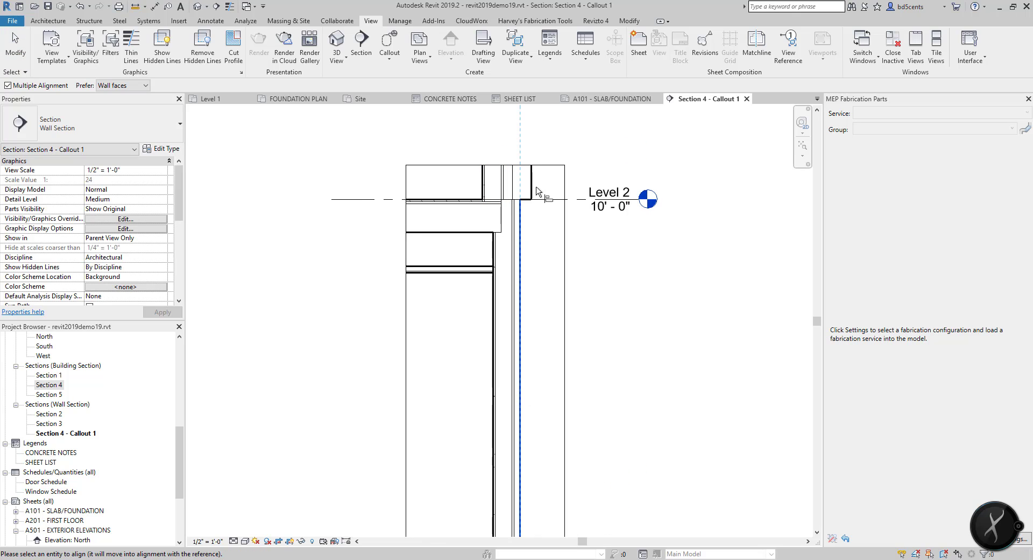
scroll(523, 201, "down", 2)
scroll(523, 201, "up", 1)
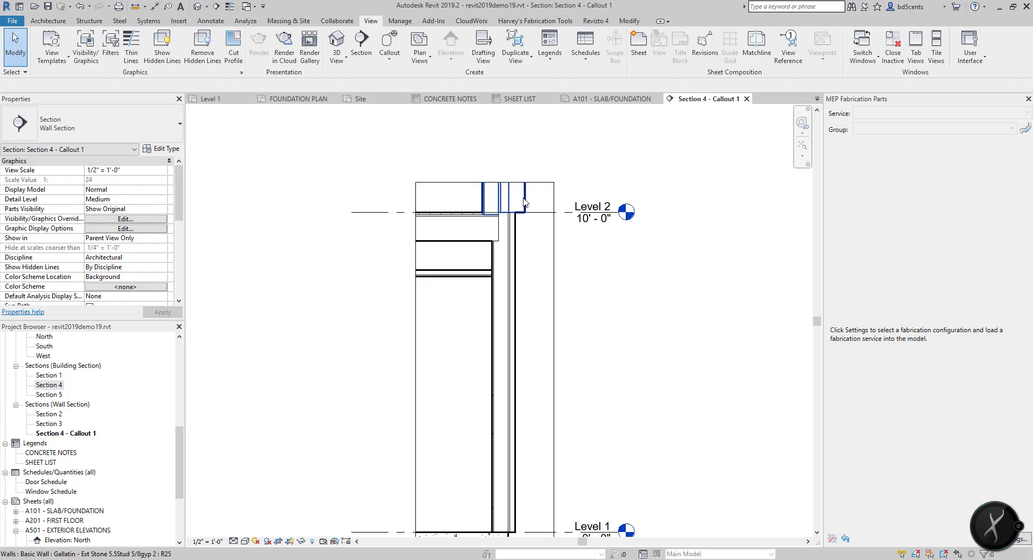
scroll(519, 237, "down", 1)
scroll(519, 240, "up", 1)
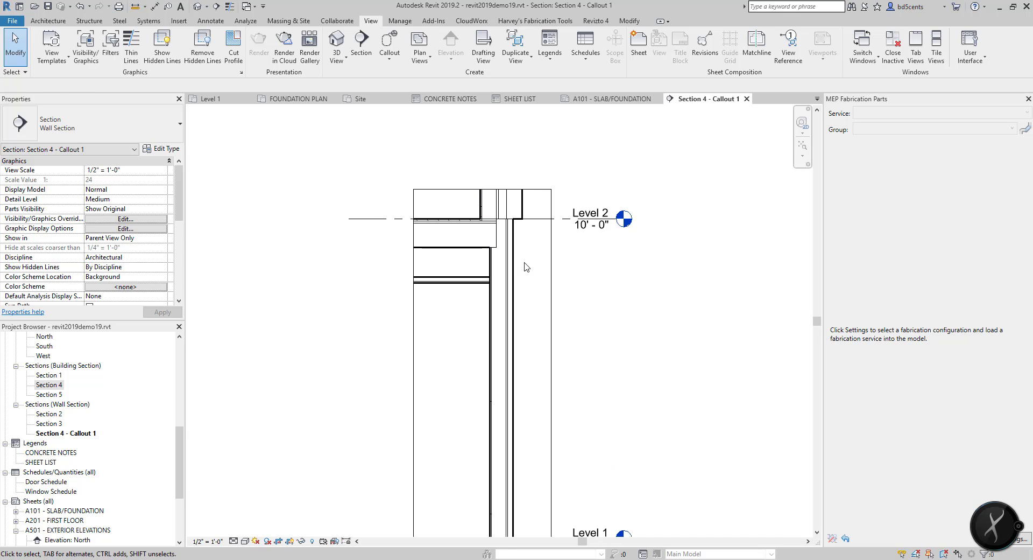
Step: Match the type of the exterior wall above Level 2 to that of the wall below it
key("m")
key("a")
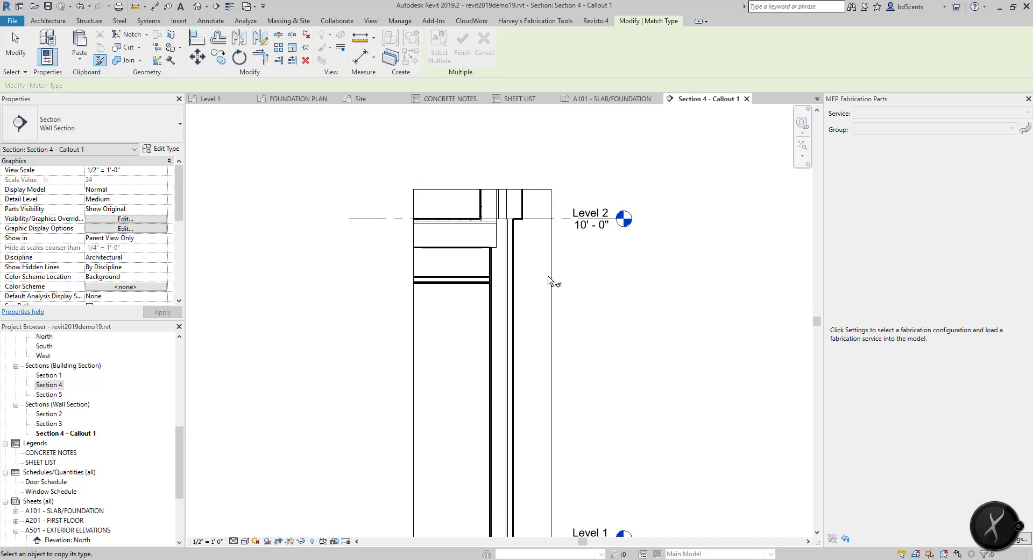
left_click(514, 269)
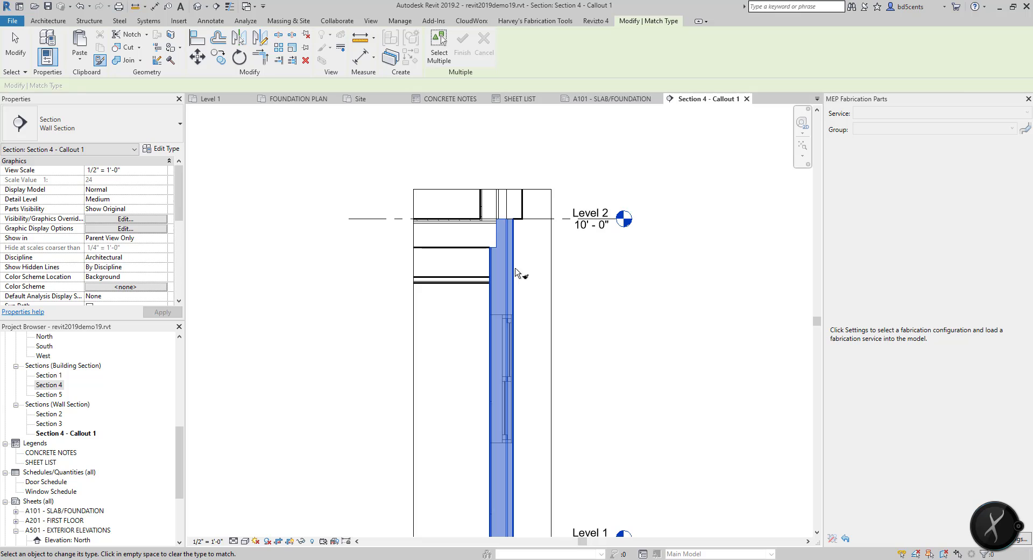
left_click(522, 217)
key("Escape")
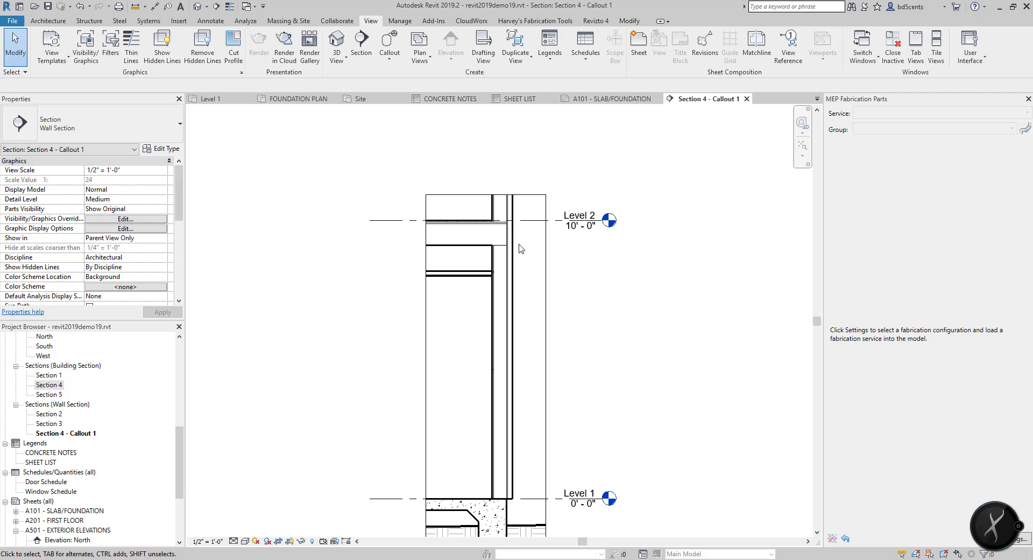
scroll(535, 306, "down", 1)
middle_click_drag(534, 307, 535, 271)
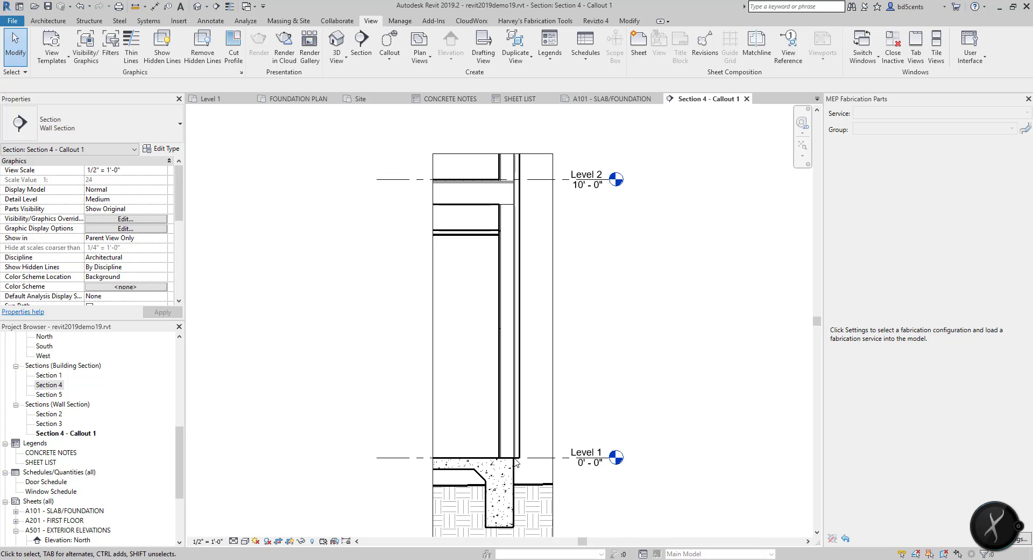
left_click(233, 541)
scroll(474, 466, "up", 1)
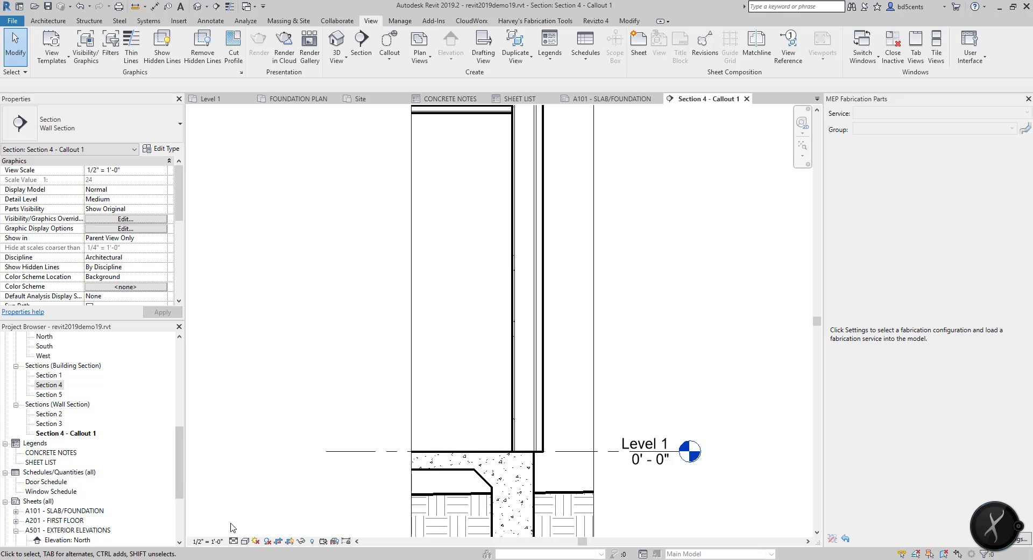
left_click(210, 541)
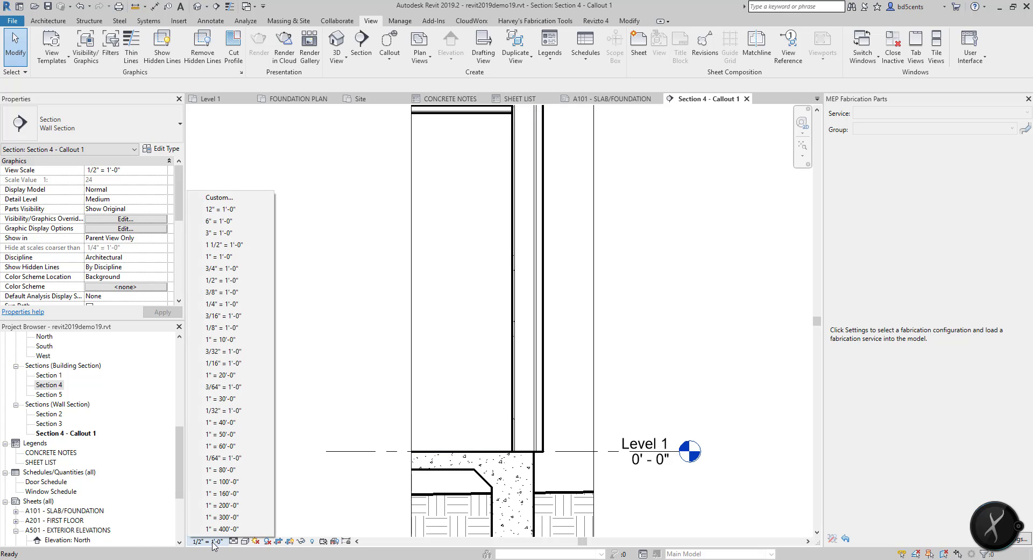
left_click(759, 387)
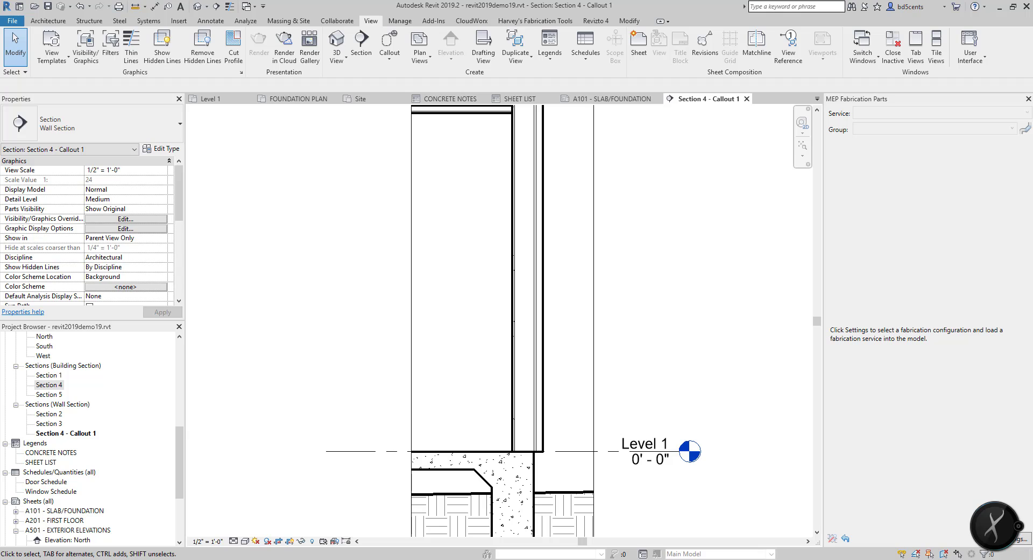
Step: Start a detail component and open the Nominal Cut Lumber-Section family from Detail Items, Div 06-Wood and Plastic, 061100-Wood Framing for loading
left_click(211, 20)
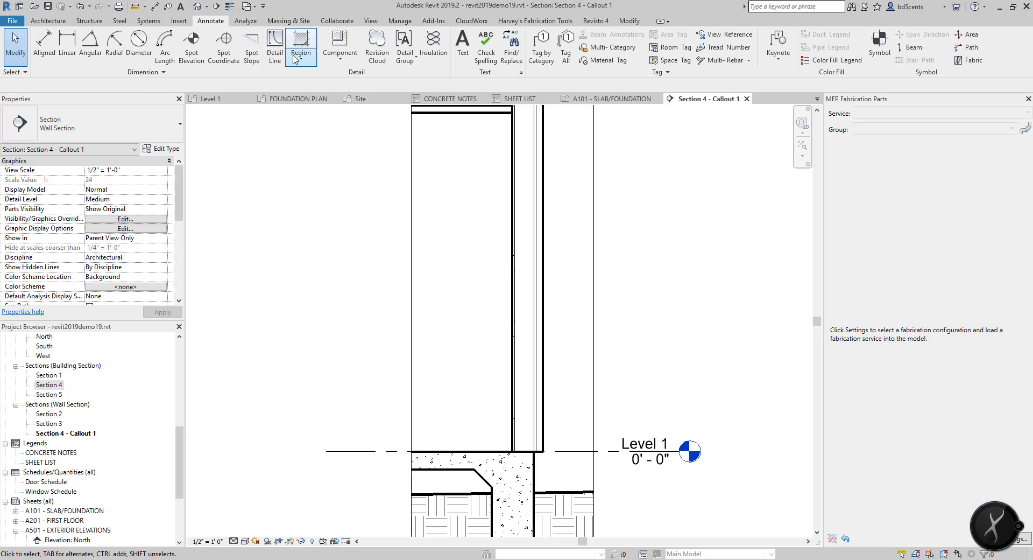
left_click(340, 57)
left_click(343, 78)
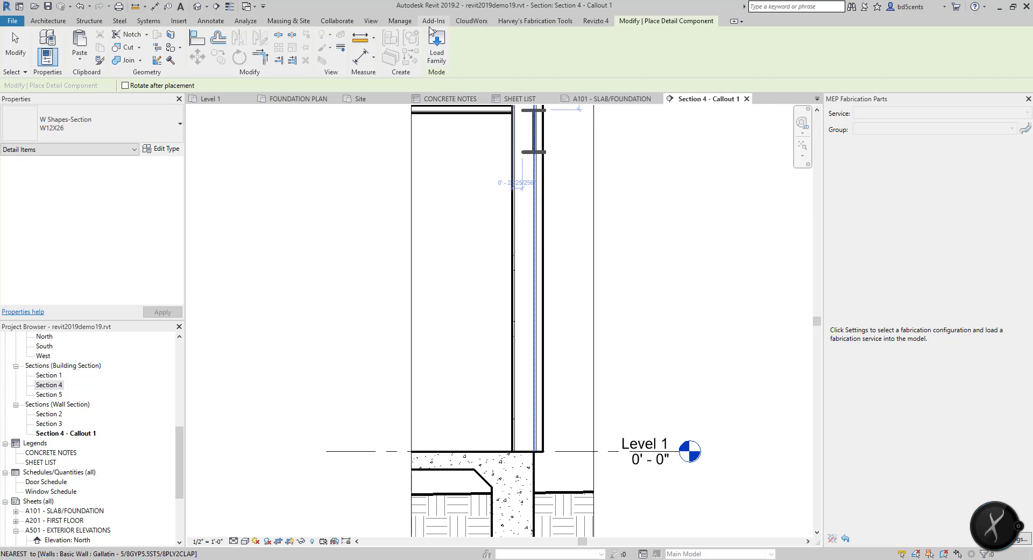
left_click(436, 52)
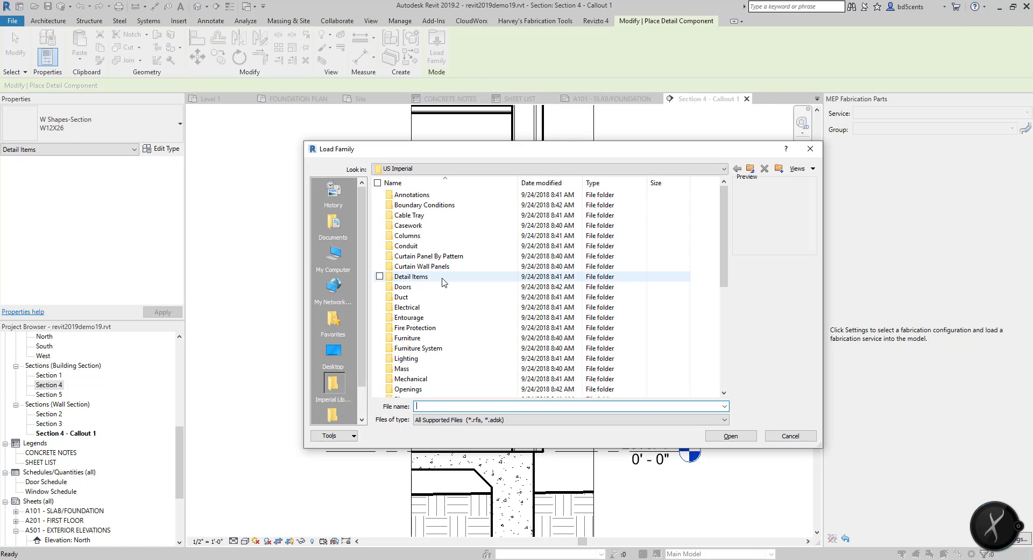
double_click(425, 276)
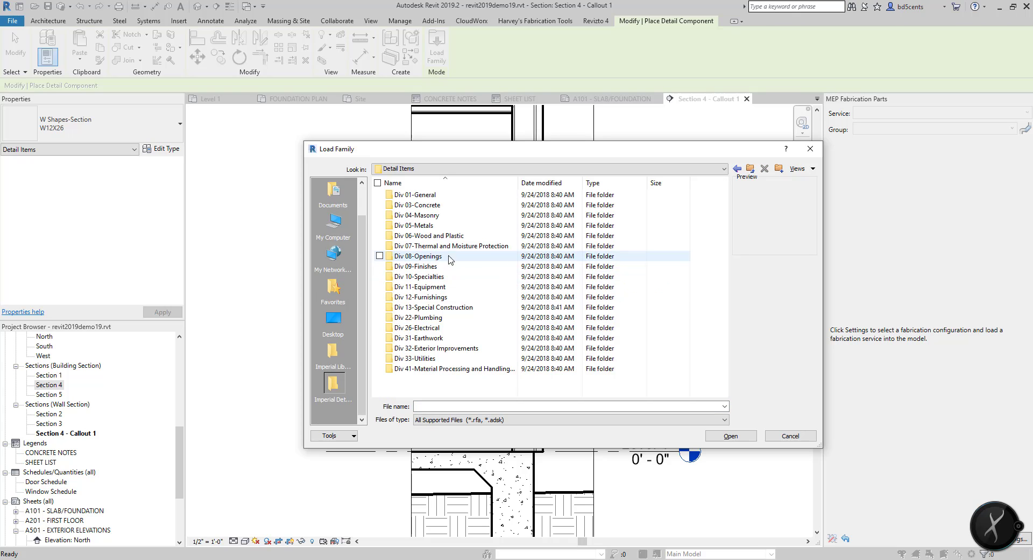
double_click(446, 236)
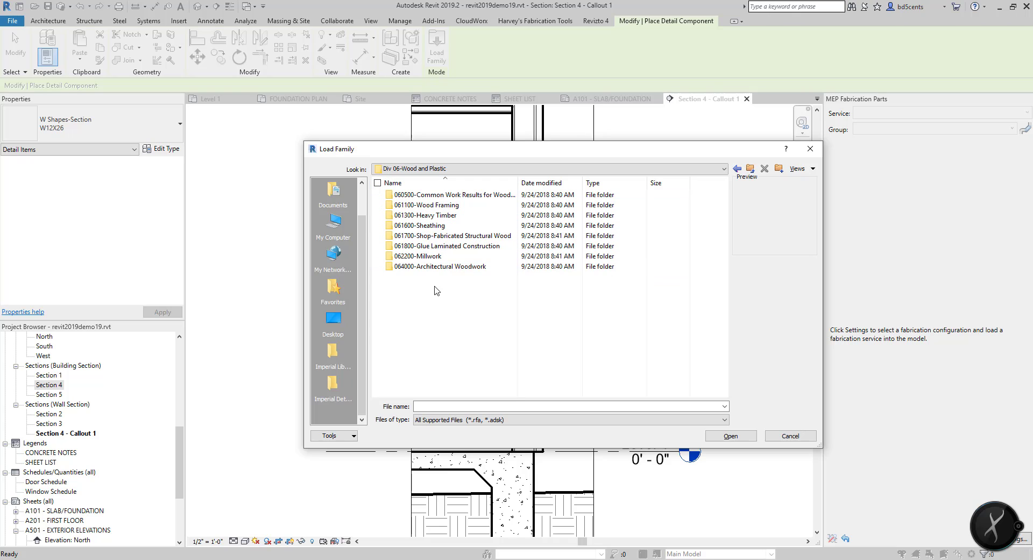
double_click(436, 207)
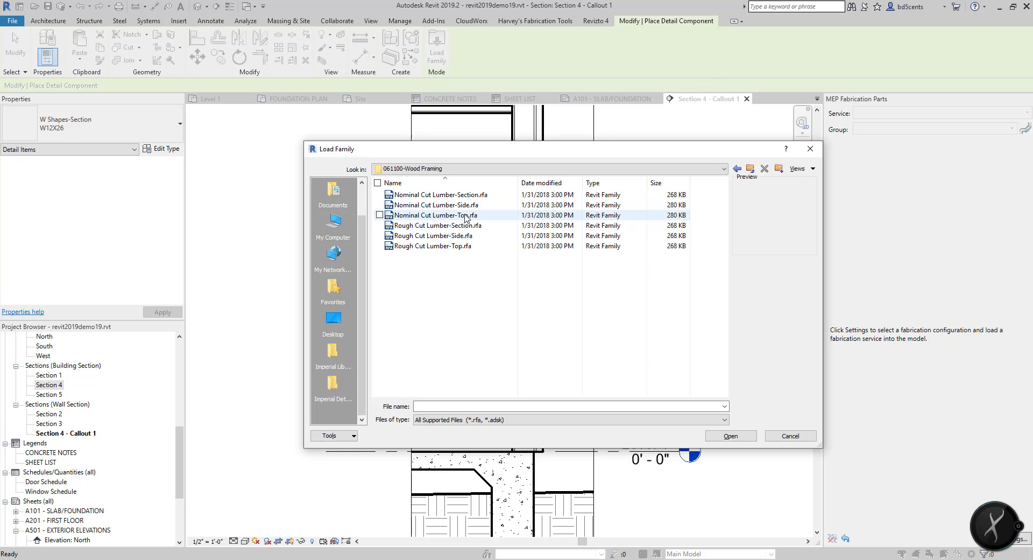
left_click(442, 195)
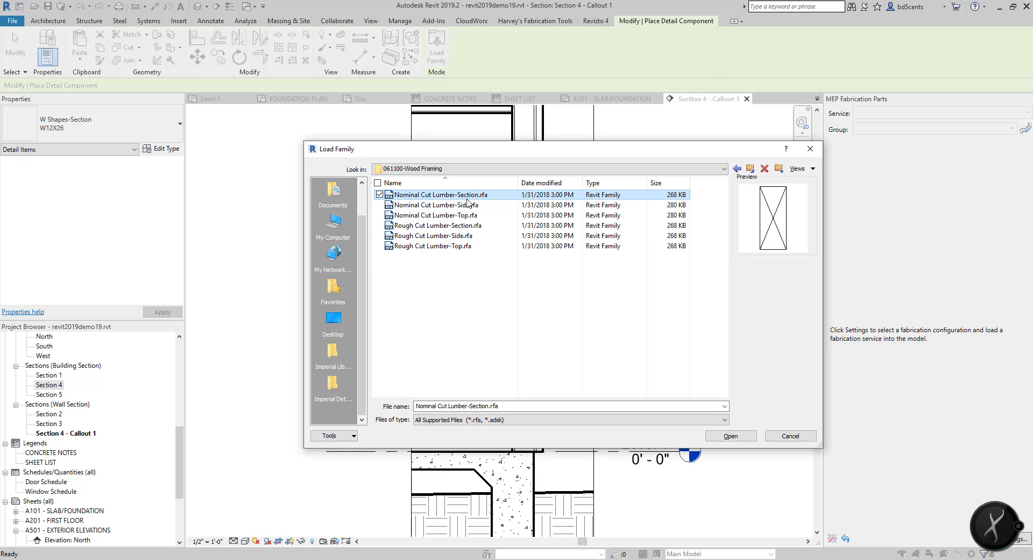
left_click(740, 436)
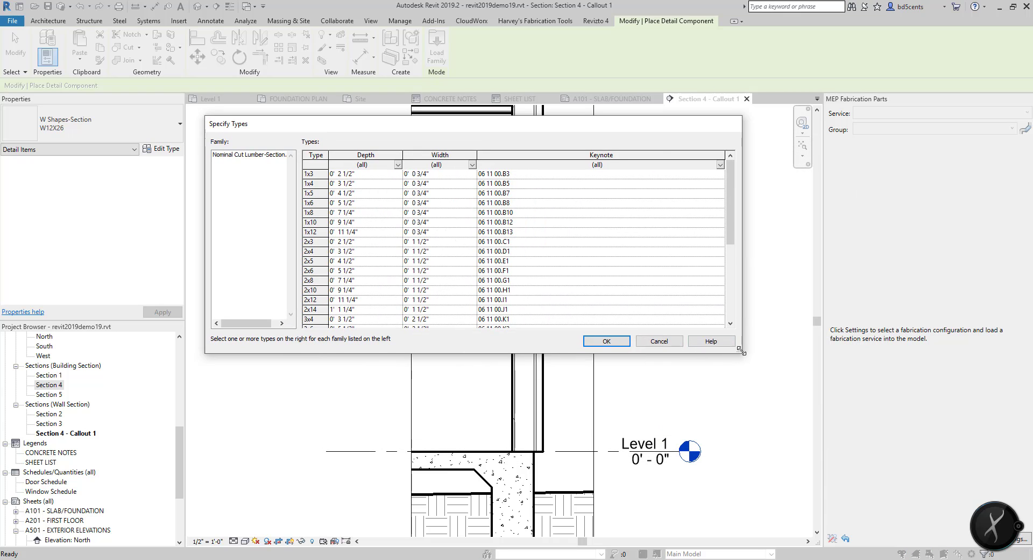
Step: Enlarge the type list and select lumber types 2x4, 2x6, 2x8, 2x10, 2x12, 4x4, 4x6 and 4x8
left_click_drag(740, 349, 822, 488)
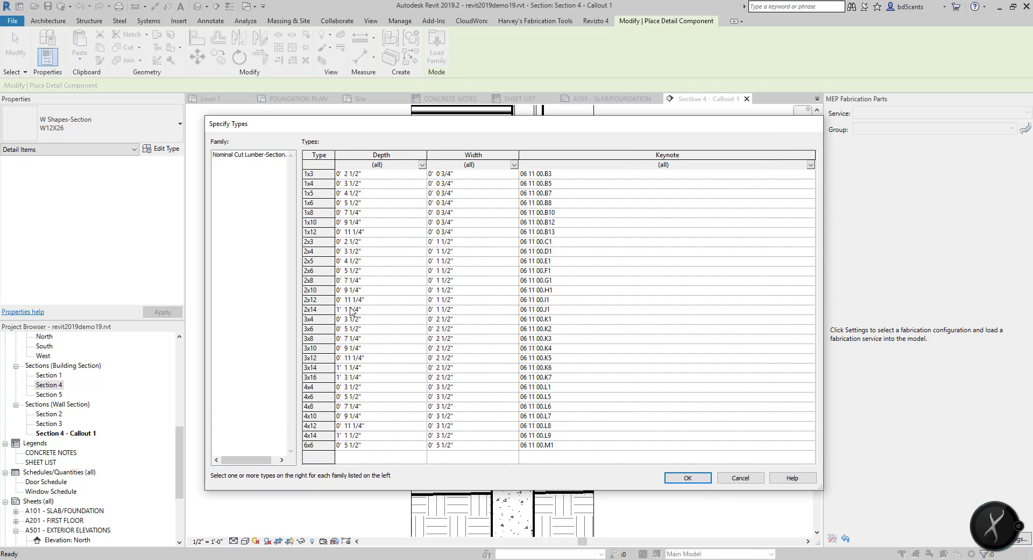
left_click(321, 253)
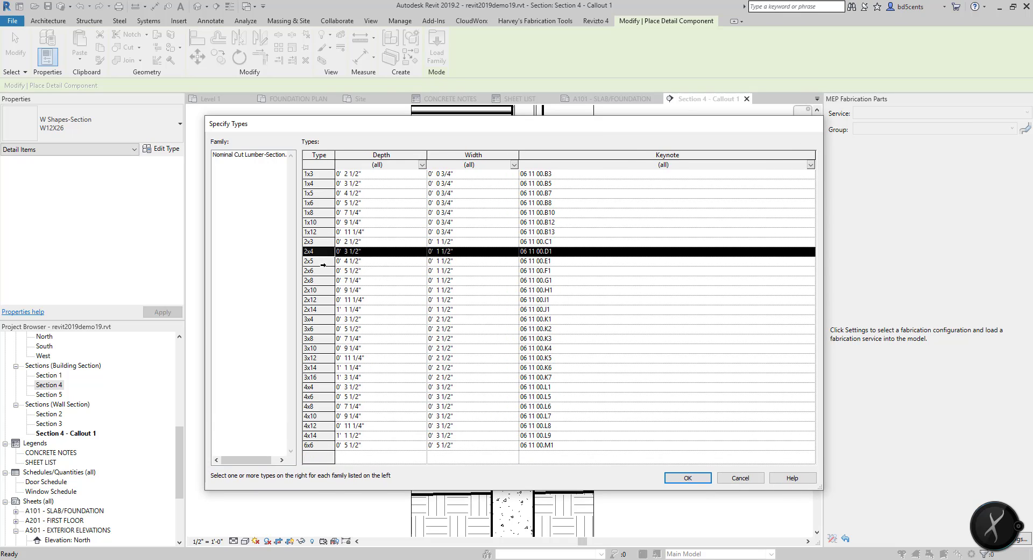
left_click(323, 269, "ctrl")
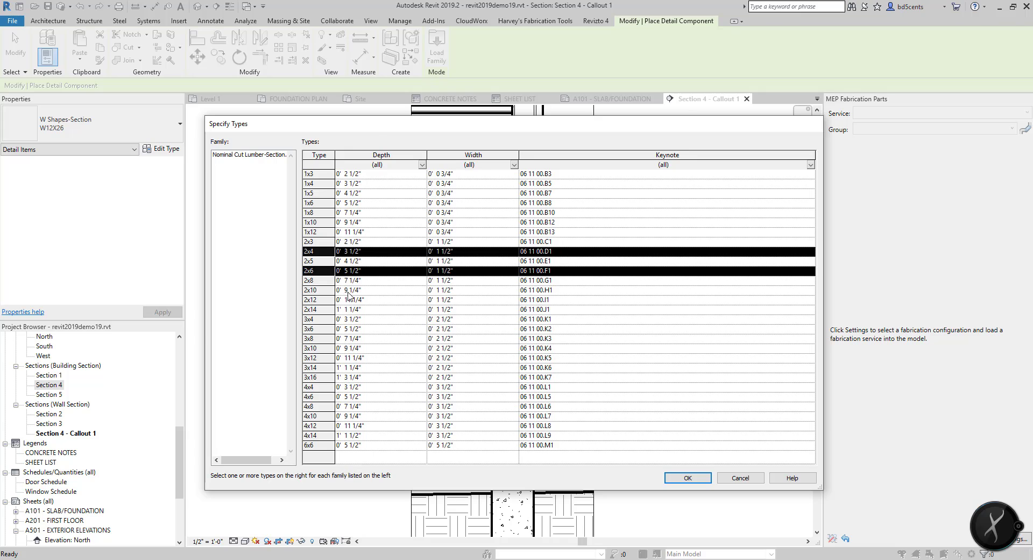
left_click(317, 291, "ctrl")
left_click(318, 281, "ctrl")
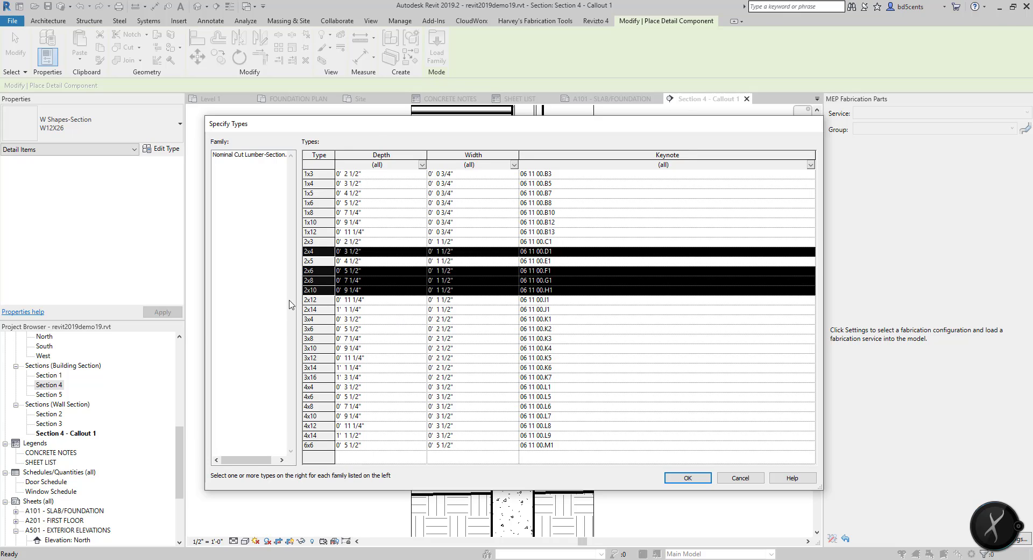
left_click(315, 300, "ctrl")
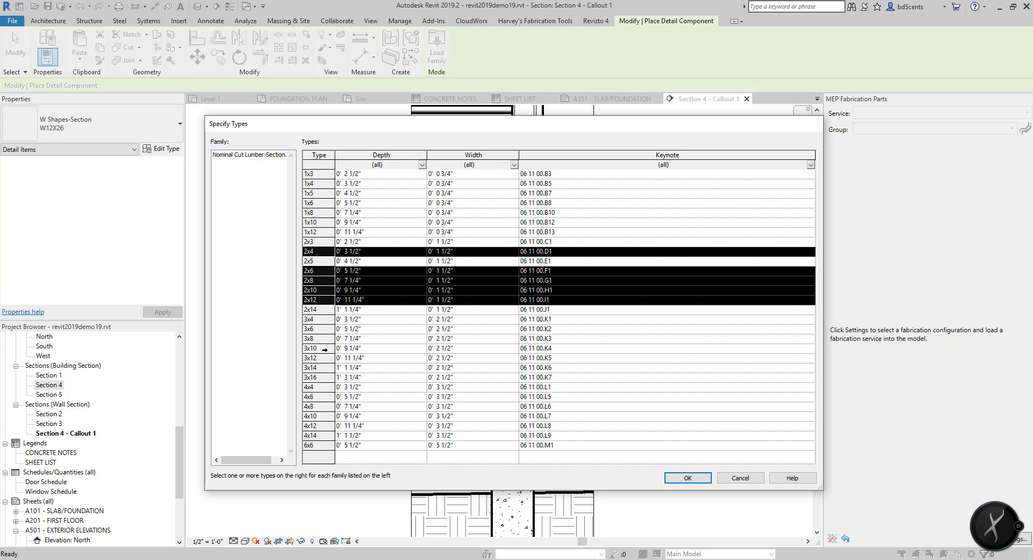
left_click(316, 397, "ctrl")
left_click(314, 387, "ctrl")
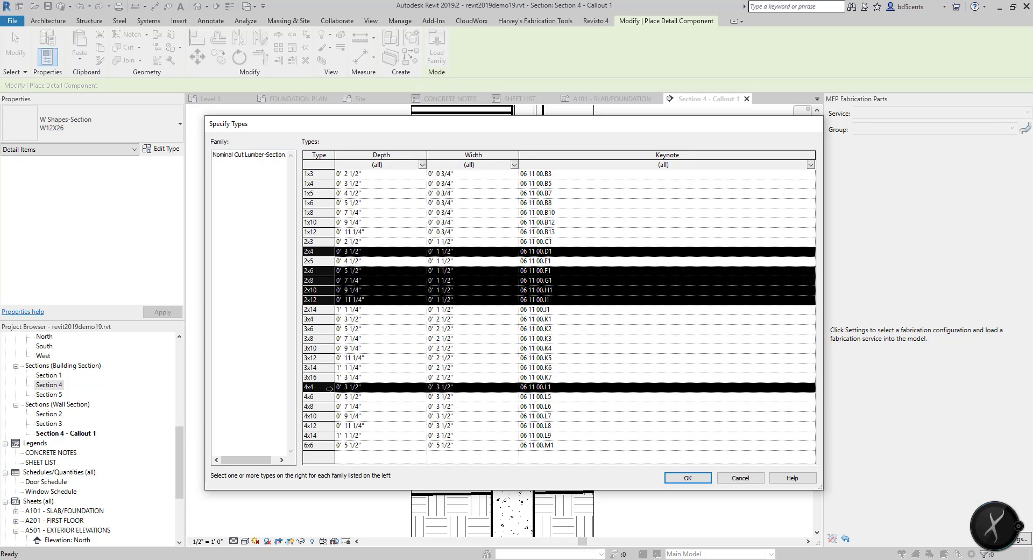
left_click(316, 397, "ctrl")
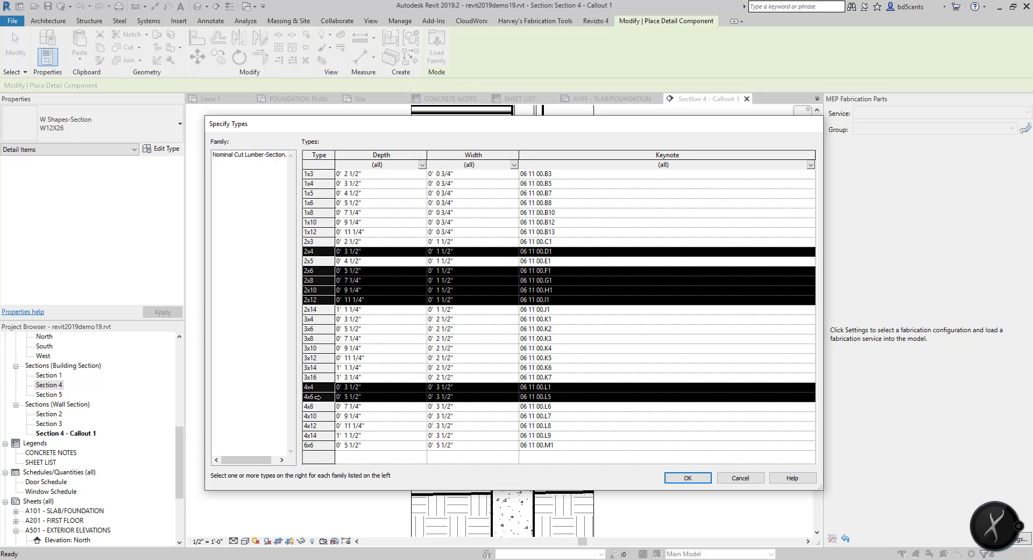
left_click(318, 406, "ctrl")
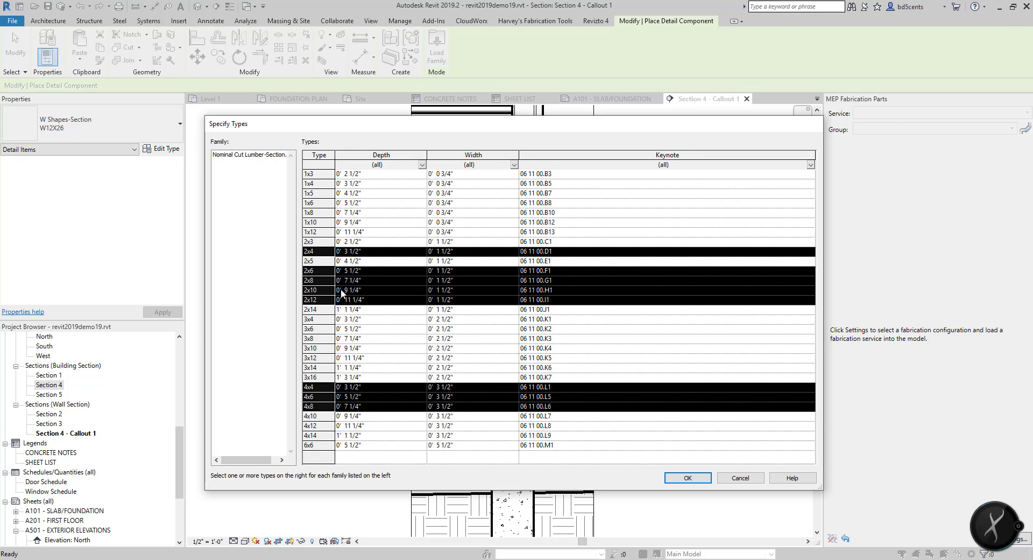
left_click(321, 358, "ctrl")
left_click(315, 339, "ctrl")
left_click(318, 348, "ctrl")
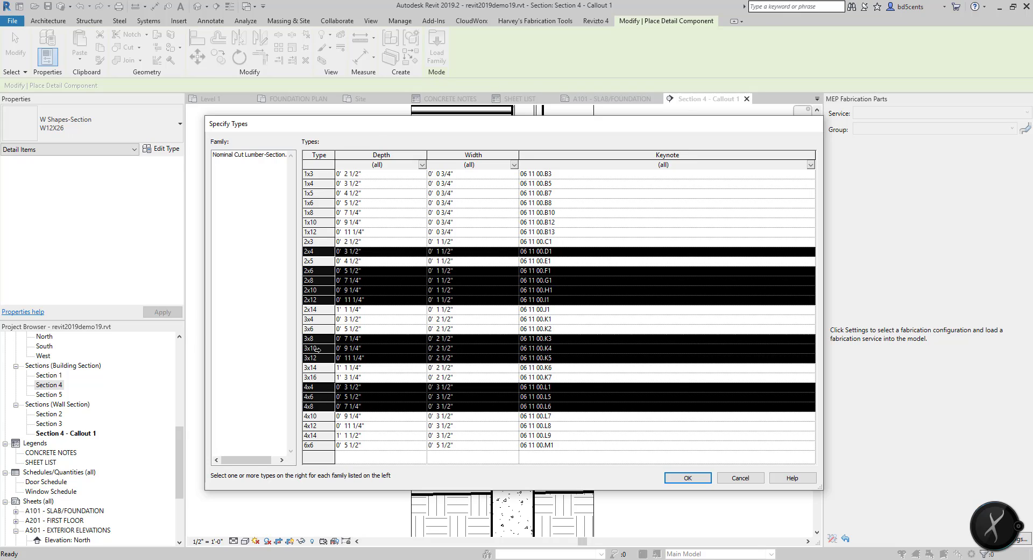
left_click(319, 339, "ctrl")
left_click(320, 348, "ctrl")
left_click(323, 358, "ctrl")
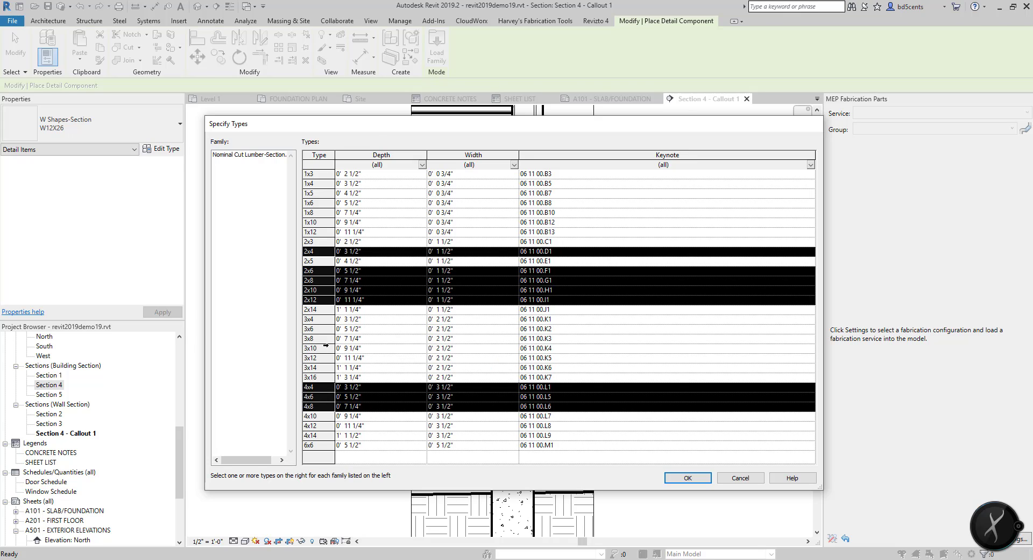
Step: Load the selected nominal cut lumber section types into the project
left_click(676, 478)
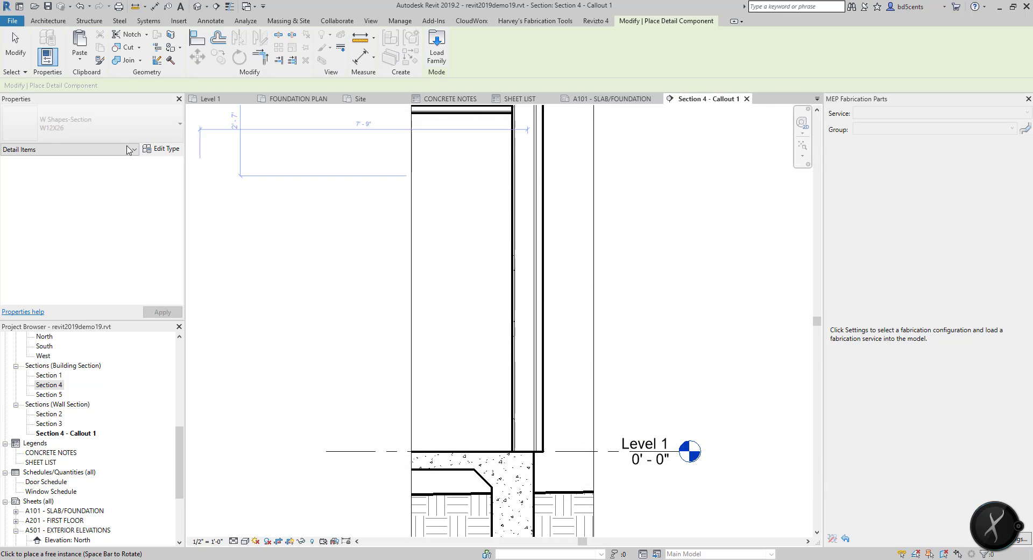
Step: Place a 2x6 nominal cut lumber section flat on the slab at Level 1 as the bottom plate in the wall's stud layer
scroll(485, 402, "up", 2)
scroll(510, 410, "up", 2)
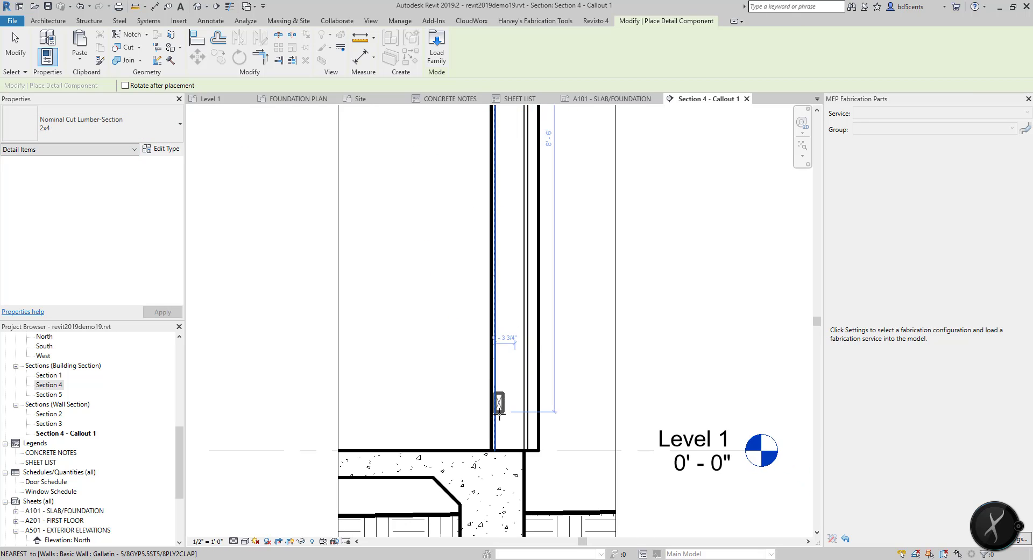
left_click(106, 124)
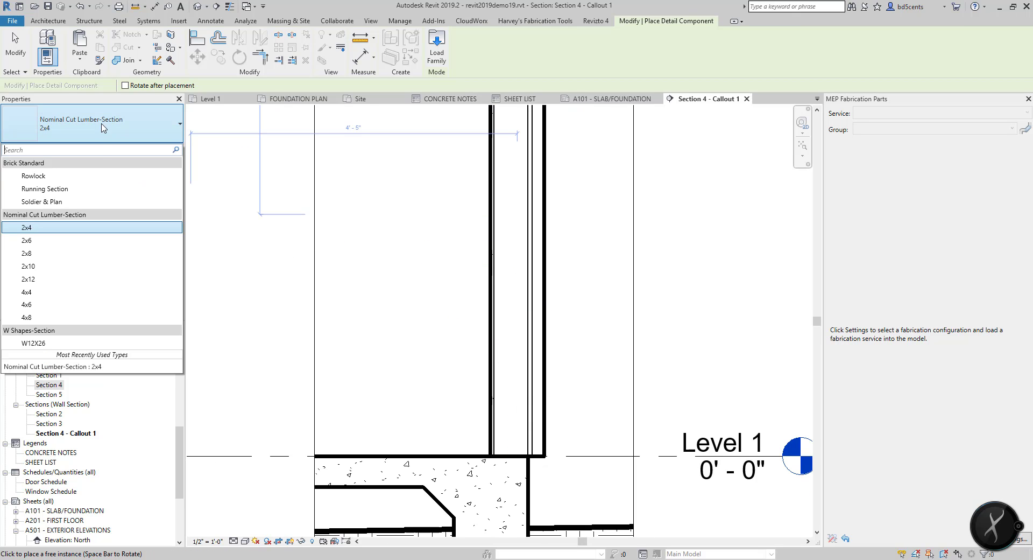
left_click(93, 241)
key("space")
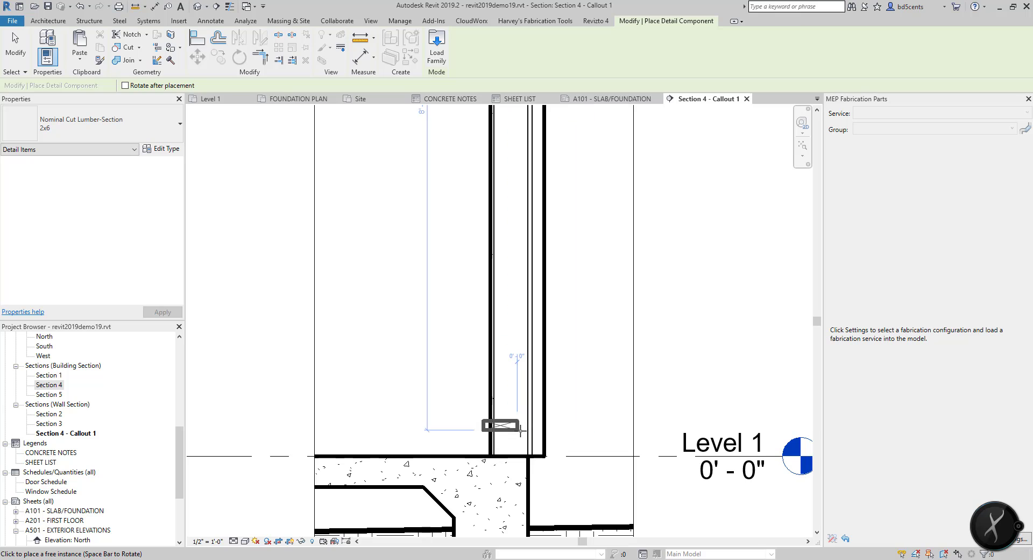
scroll(529, 451, "up", 1)
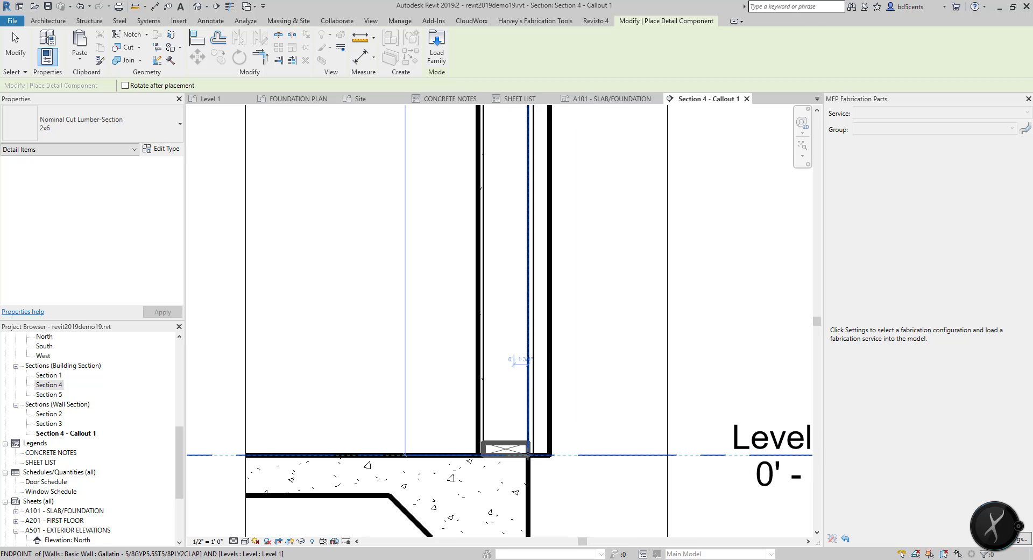
key("space")
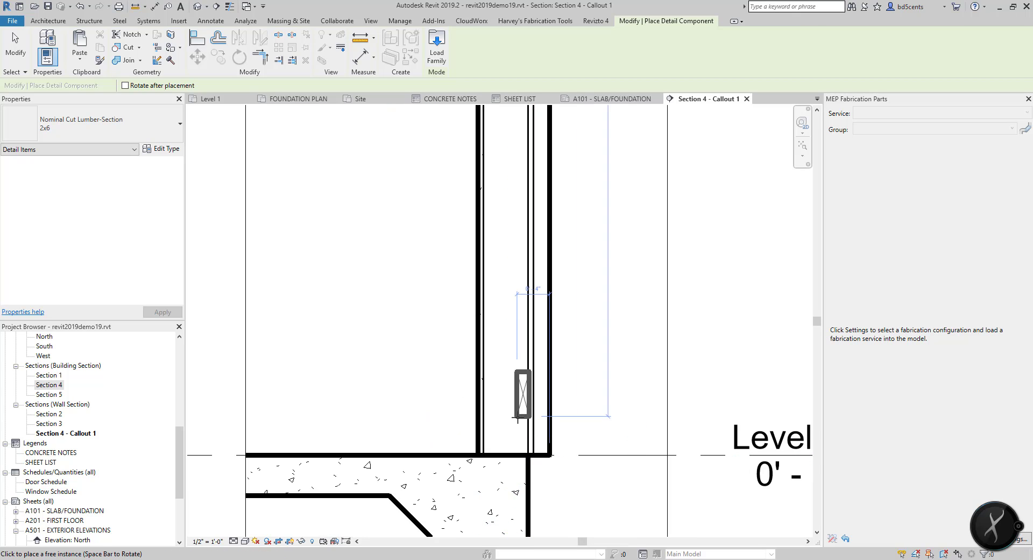
key("space")
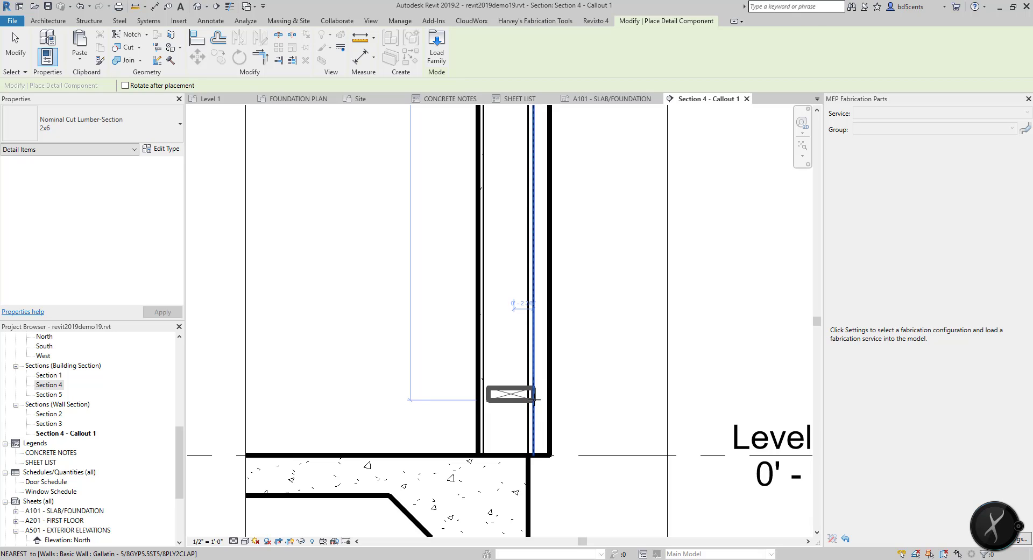
left_click(527, 455)
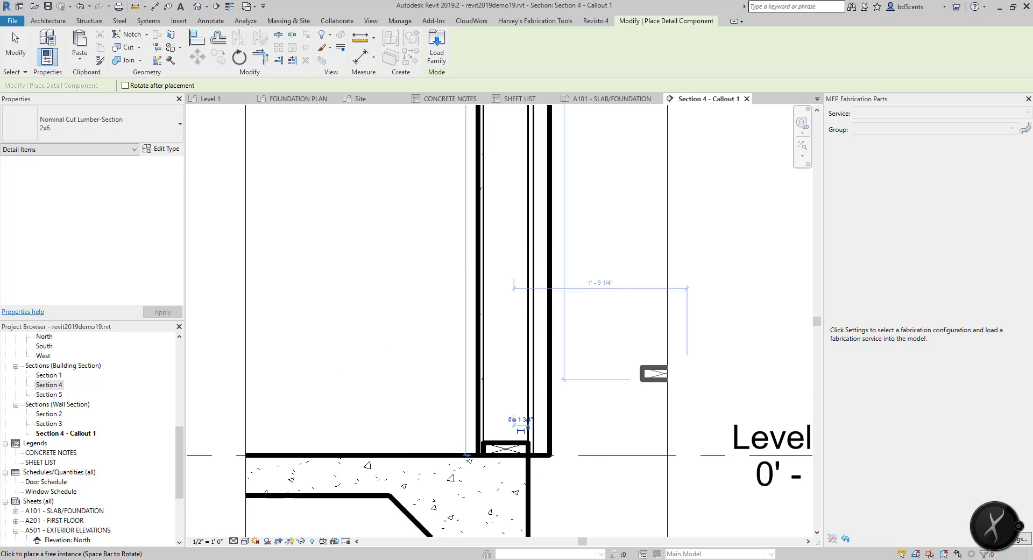
scroll(516, 457, "down", 5)
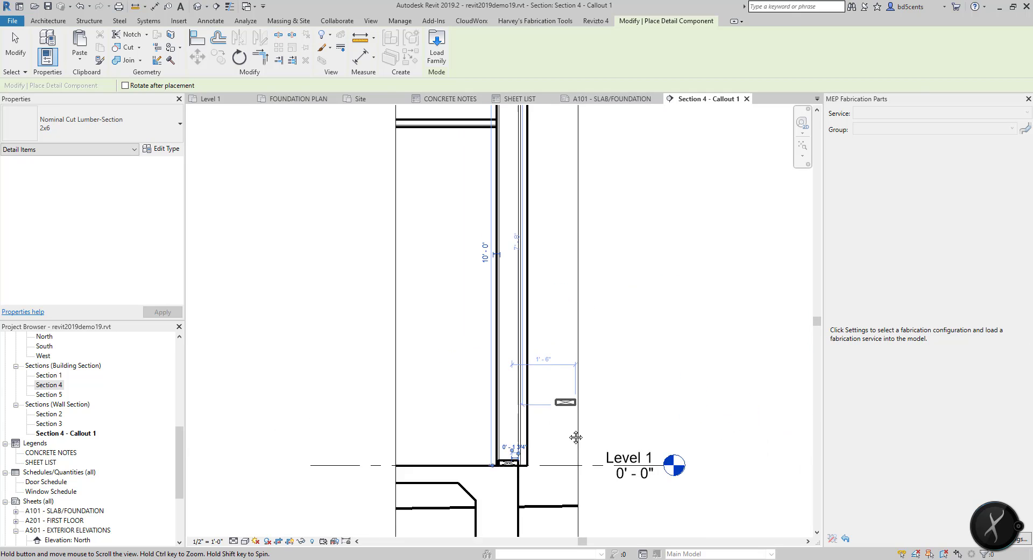
middle_click_drag(542, 343, 541, 389)
middle_click_drag(563, 346, 581, 306)
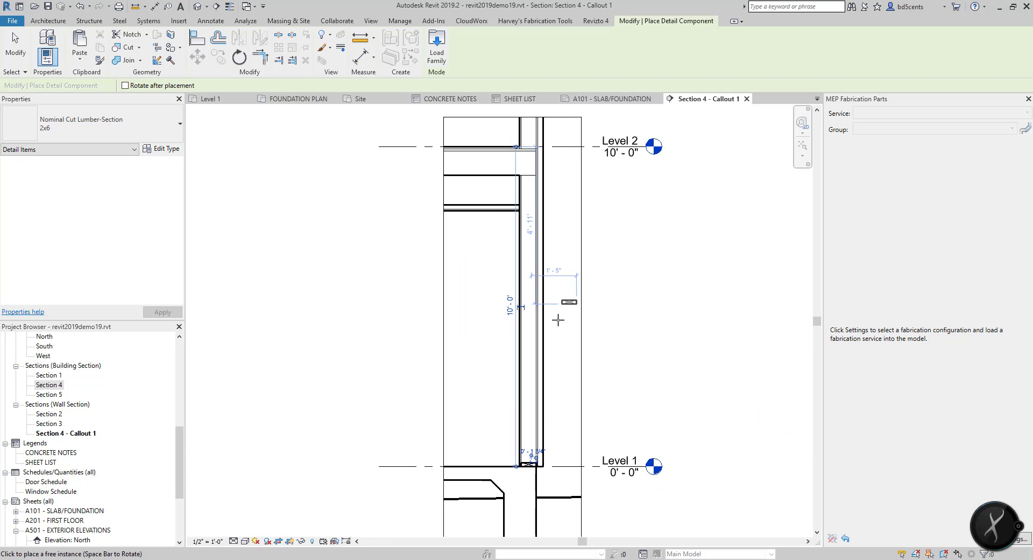
key("Escape")
key("Escape")
Step: Open the Level 1 floor plan and move the Section 4 line so that it cuts through the exterior window of Bed 2
scroll(43, 392, "up", 6)
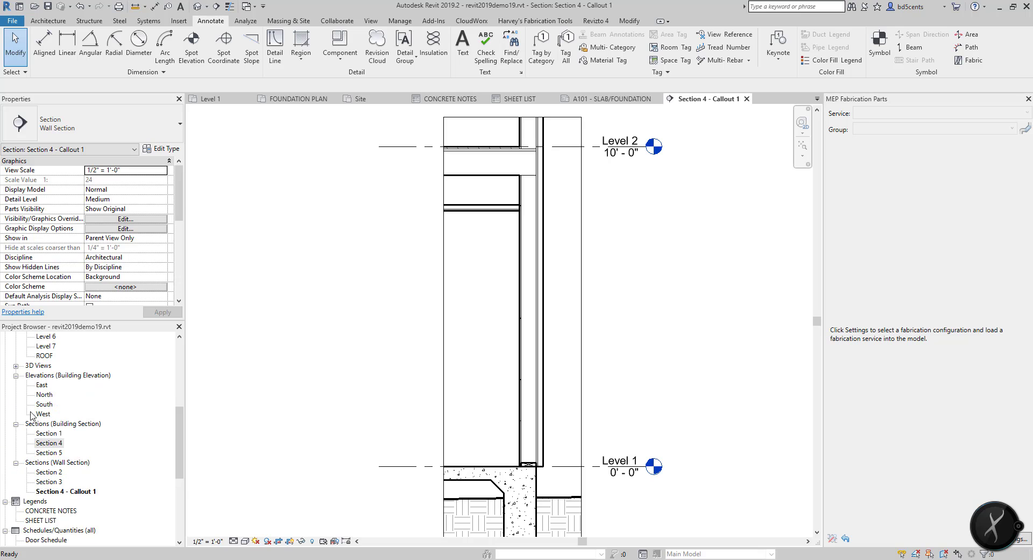
scroll(46, 401, "up", 5)
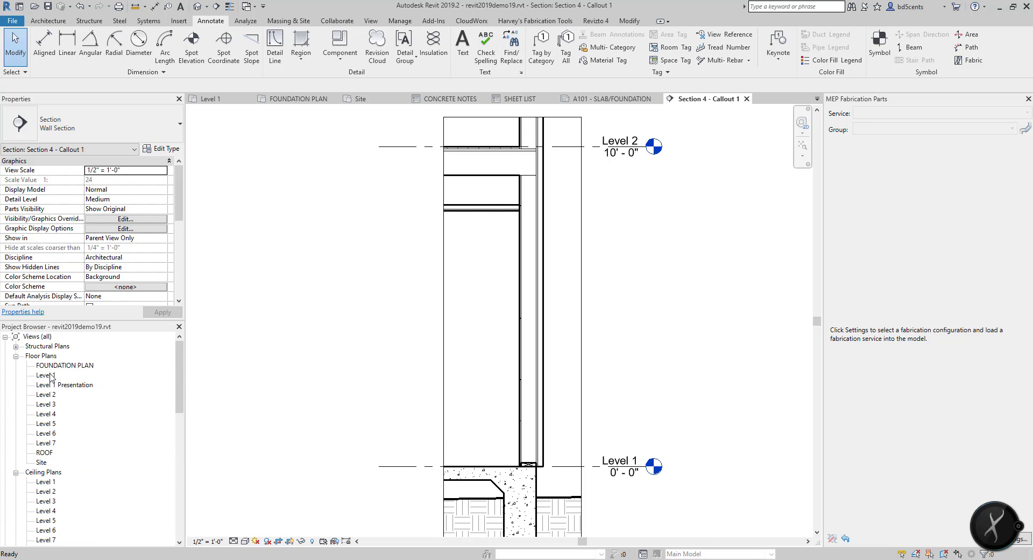
double_click(44, 375)
scroll(600, 343, "down", 4)
middle_click_drag(672, 253, 622, 329)
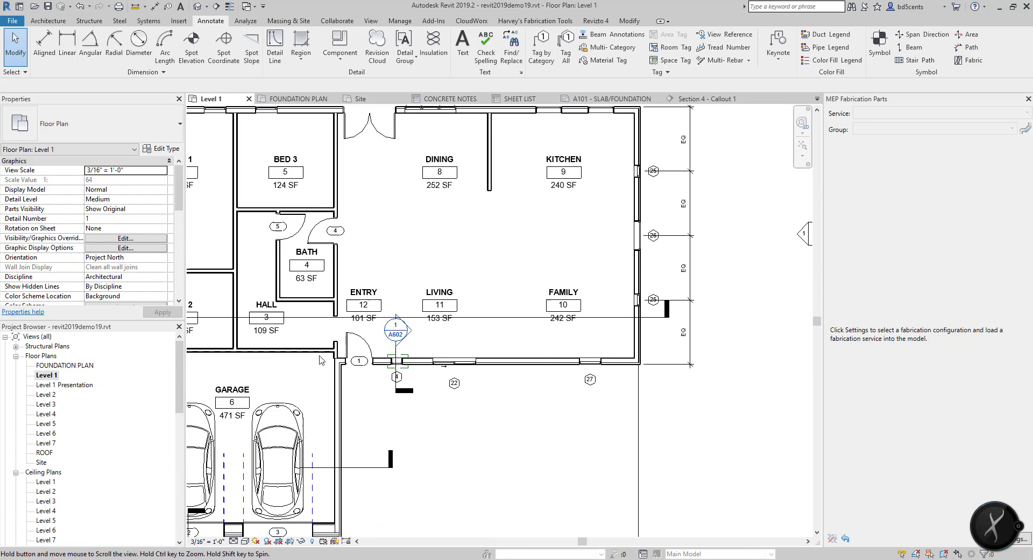
scroll(624, 316, "up", 3)
left_click_drag(624, 317, 615, 298)
key("Escape")
scroll(615, 298, "down", 3)
scroll(293, 301, "up", 2)
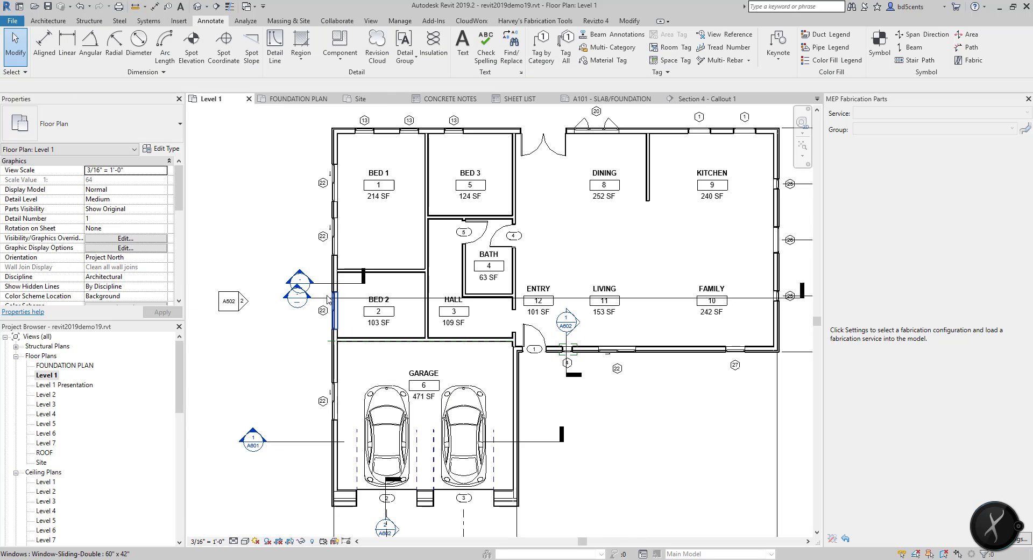
Step: Open Section 4 from its section head in the plan and go to its wall section callout view
scroll(291, 295, "up", 2)
double_click(290, 295)
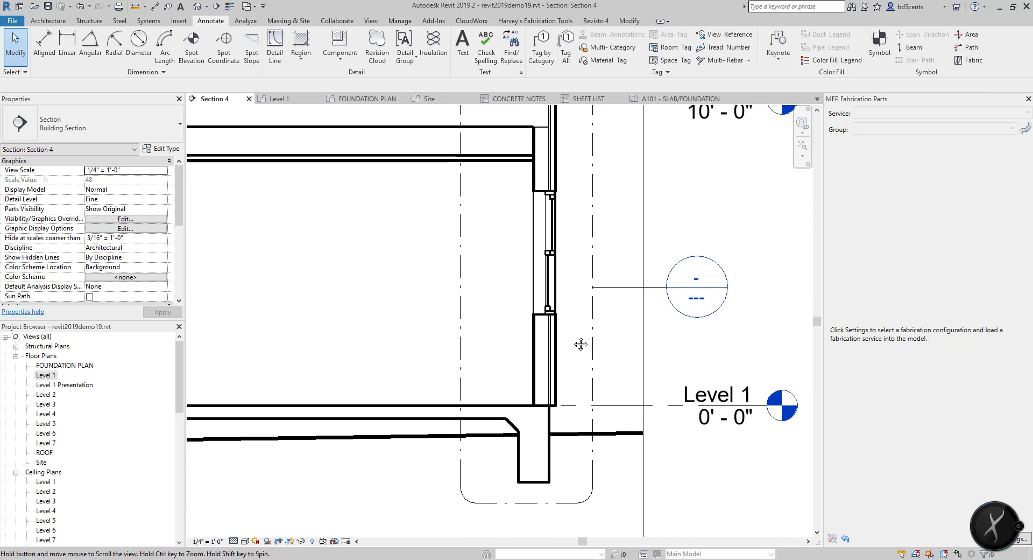
double_click(705, 281)
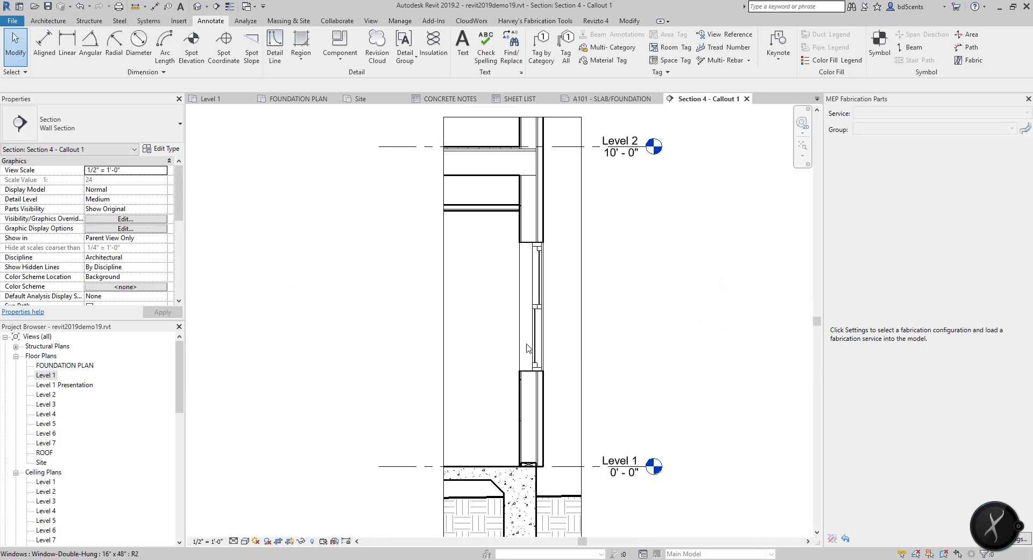
Step: Create a similar 2x6 lumber section and place it flat in the stud layer at the top of the wall below the window
scroll(502, 302, "up", 3)
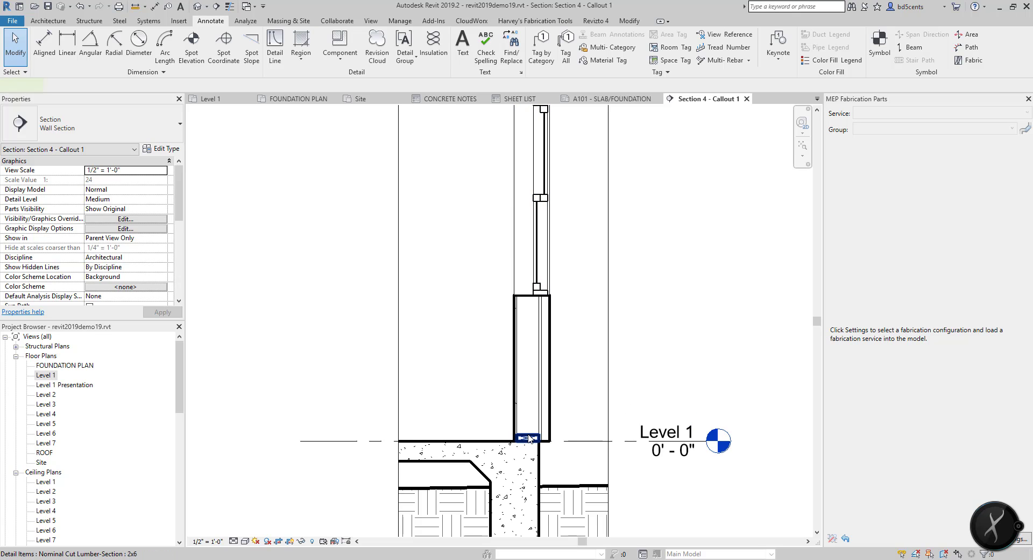
right_click(528, 437)
left_click(577, 271)
scroll(534, 272, "up", 3)
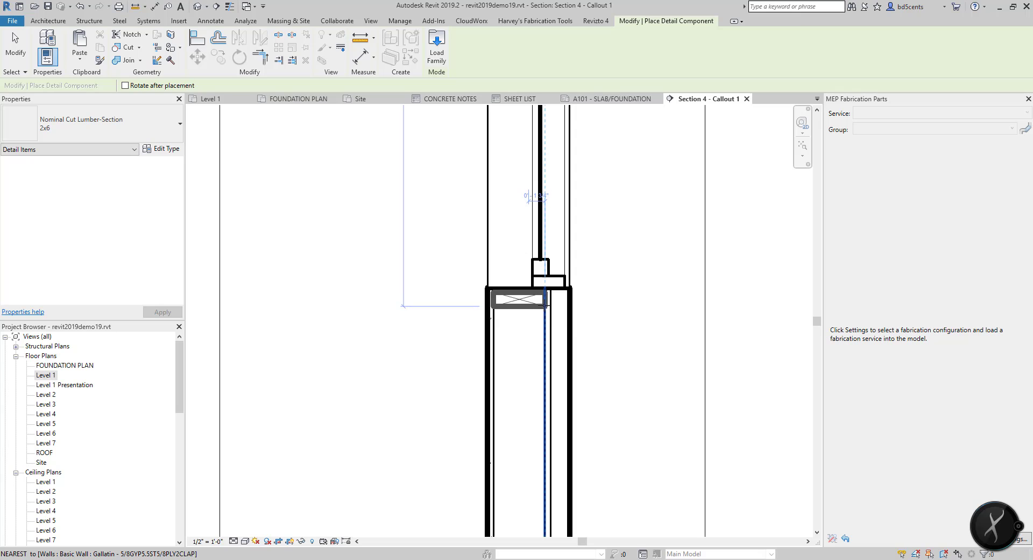
left_click(545, 303)
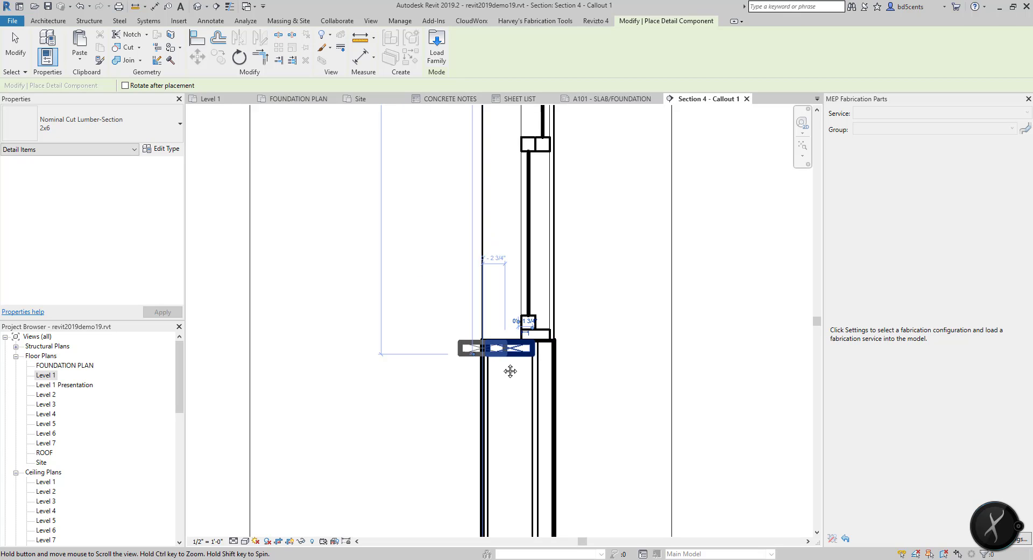
scroll(510, 371, "down", 2)
scroll(606, 331, "down", 2)
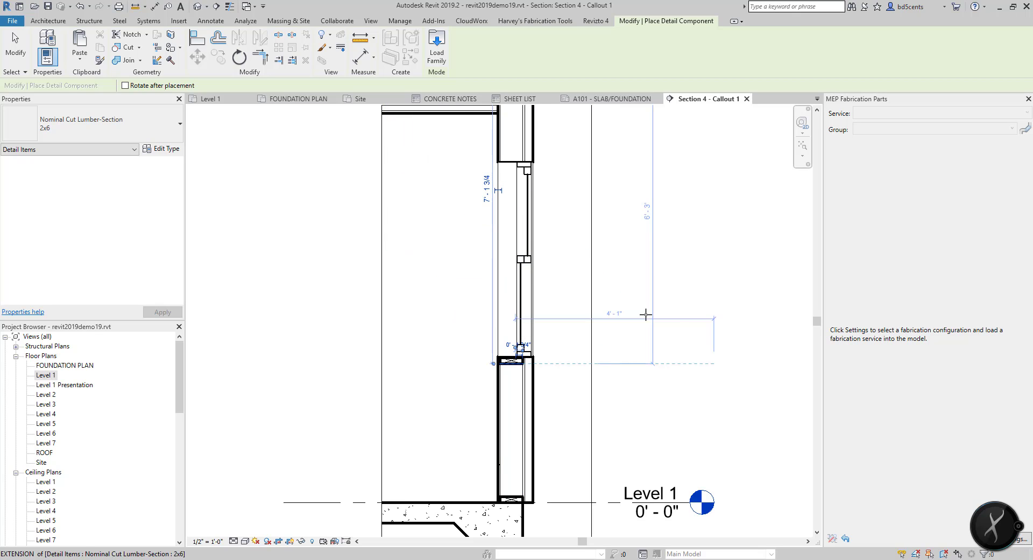
Step: End the placement of the 2x6 Nominal Cut Lumber-Section detail component
left_click(217, 24)
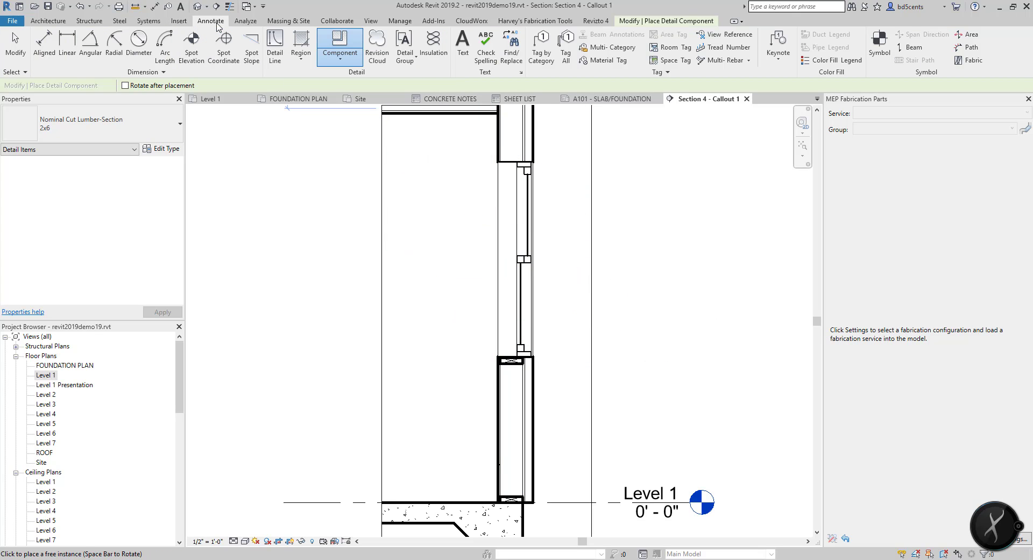
scroll(417, 200, "down", 3)
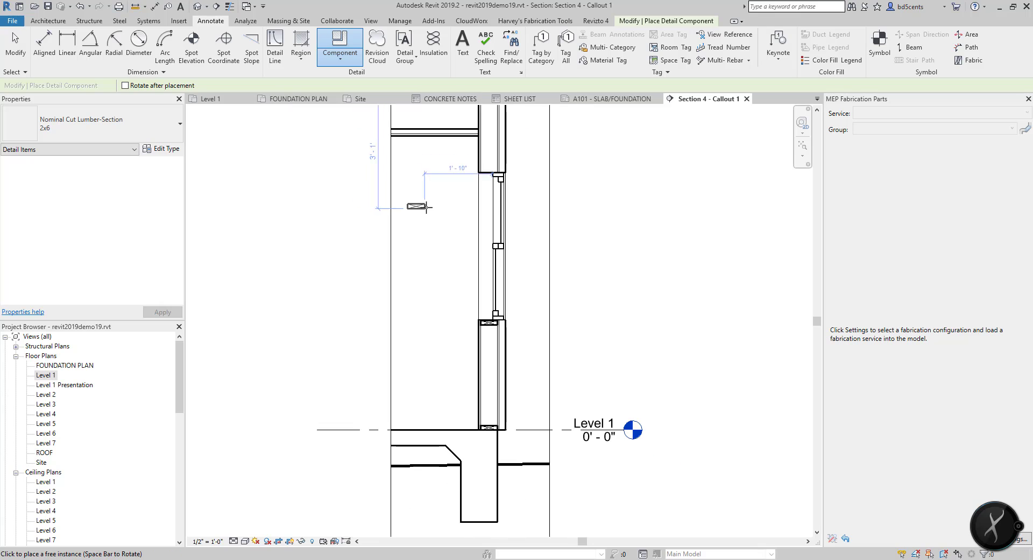
key("Escape")
left_click(340, 65)
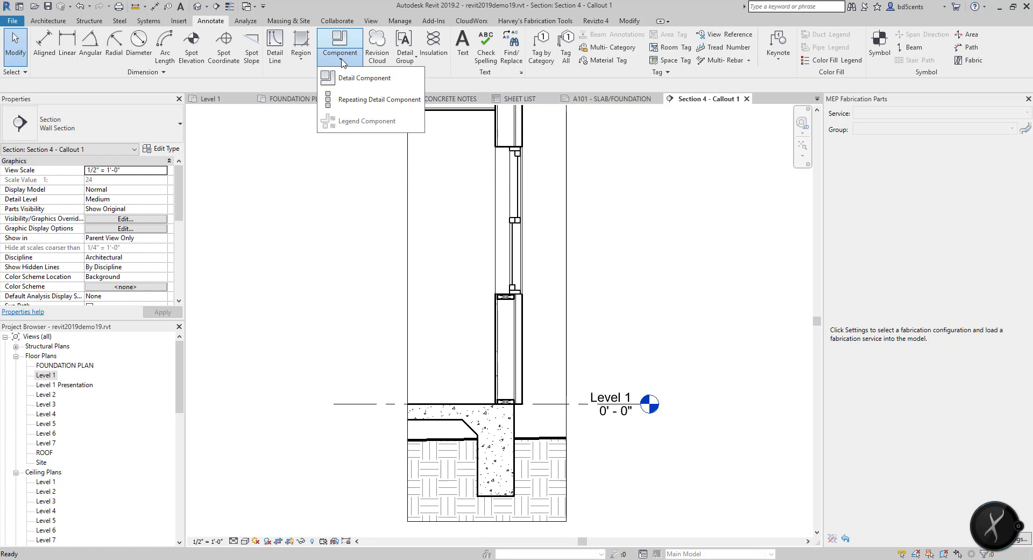
left_click(342, 63)
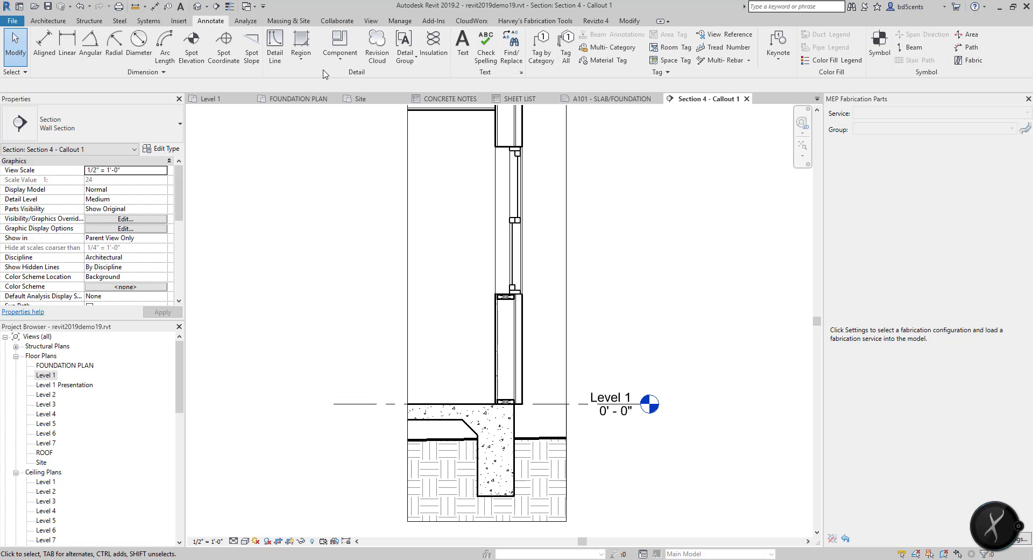
Step: Draw 5 1/2" wide batt insulation in the wall cavity below the window, from the bottom 2x6 plate up to the top one
left_click(433, 49)
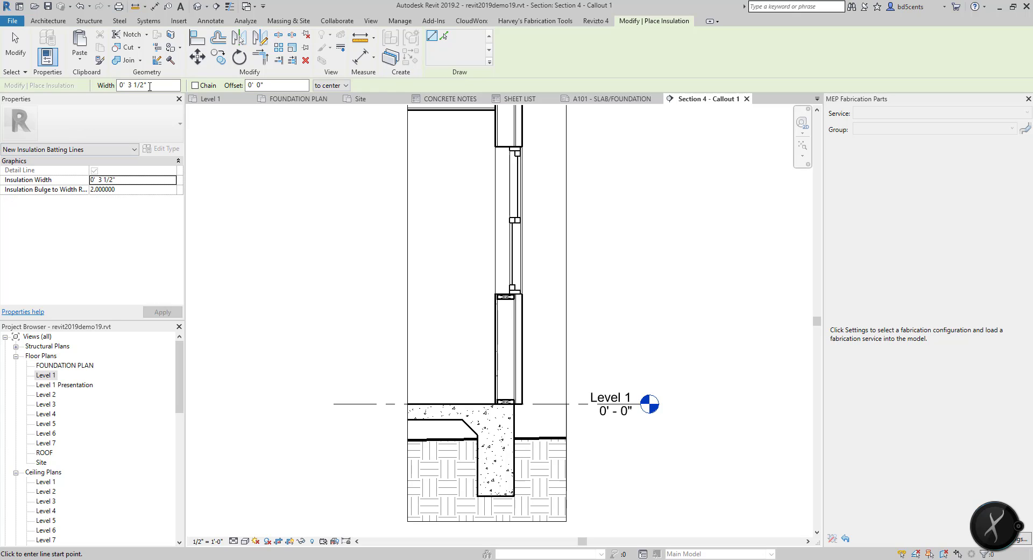
left_click_drag(150, 86, 127, 90)
key("BackSpace")
type("5 1/2\"")
scroll(506, 387, "up", 3)
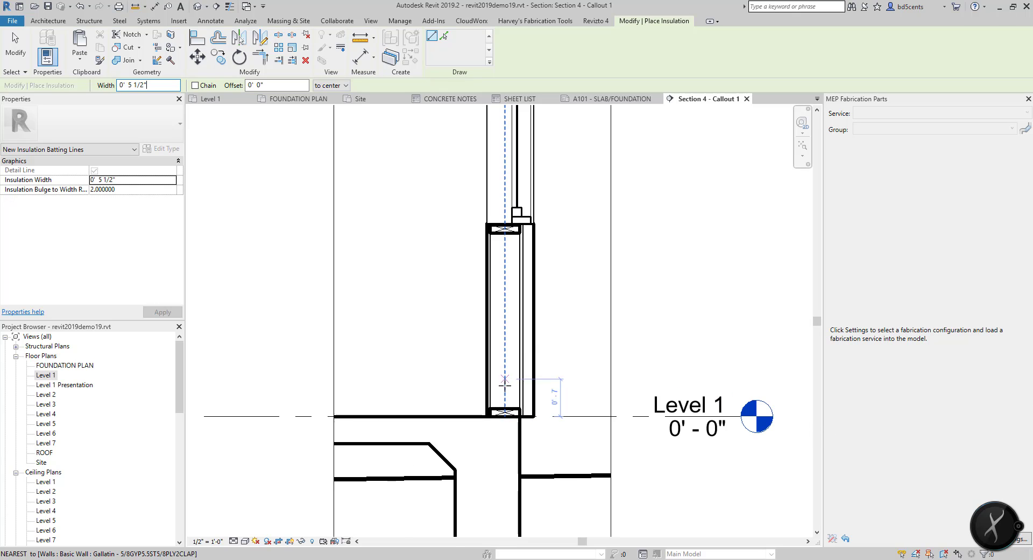
left_click(505, 400)
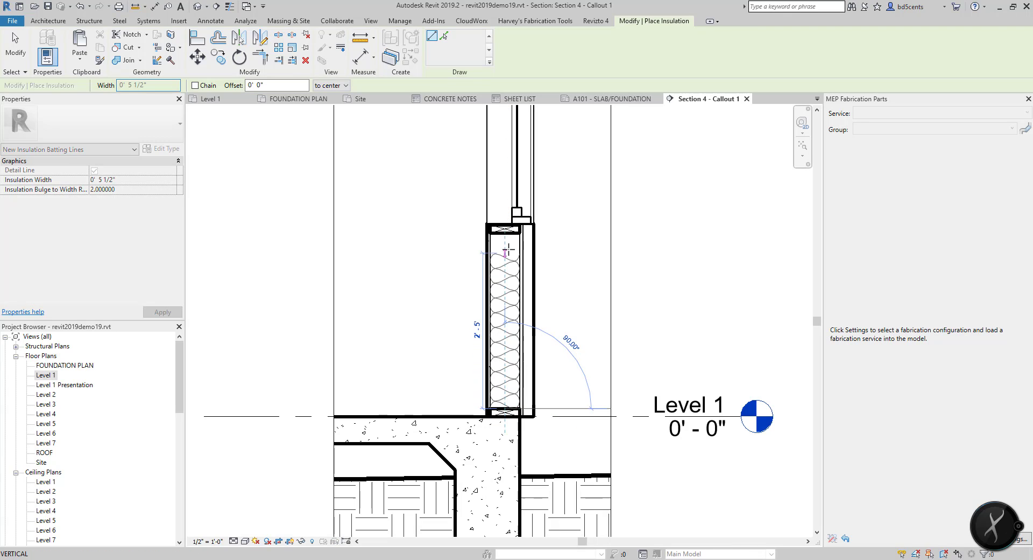
left_click(520, 233)
scroll(490, 323, "up", 5)
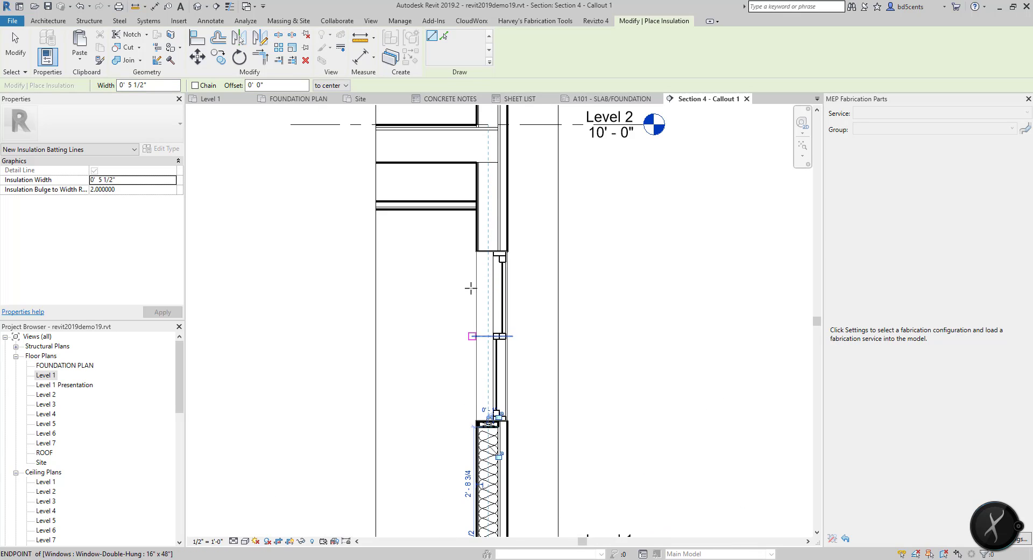
scroll(482, 262, "down", 3)
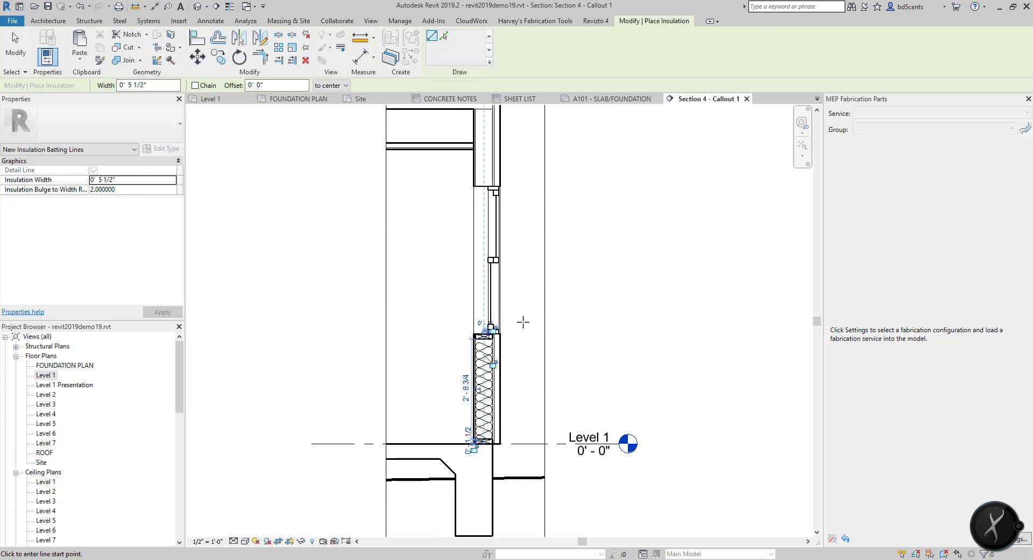
key("Escape")
key("Escape")
Step: Place a rectangular callout of type Detail View: Detail around the footing, slab edge and wall base at Level 1
scroll(515, 282, "up", 2)
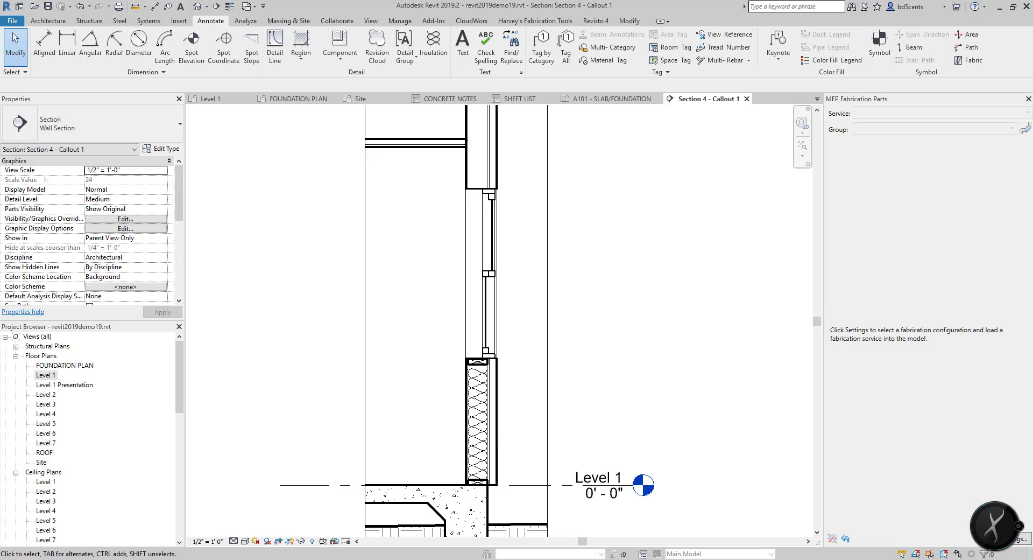
scroll(647, 315, "down", 3)
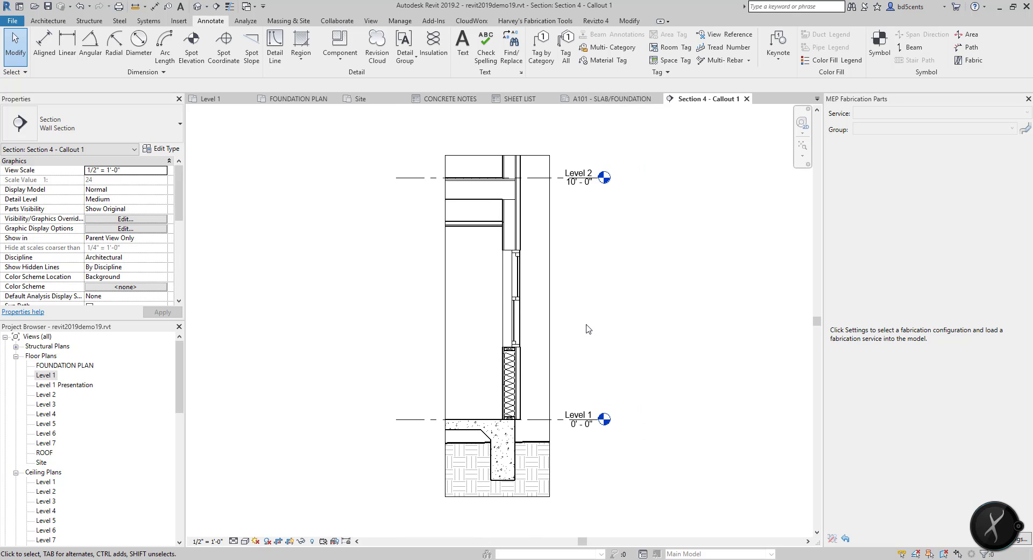
scroll(536, 357, "up", 1)
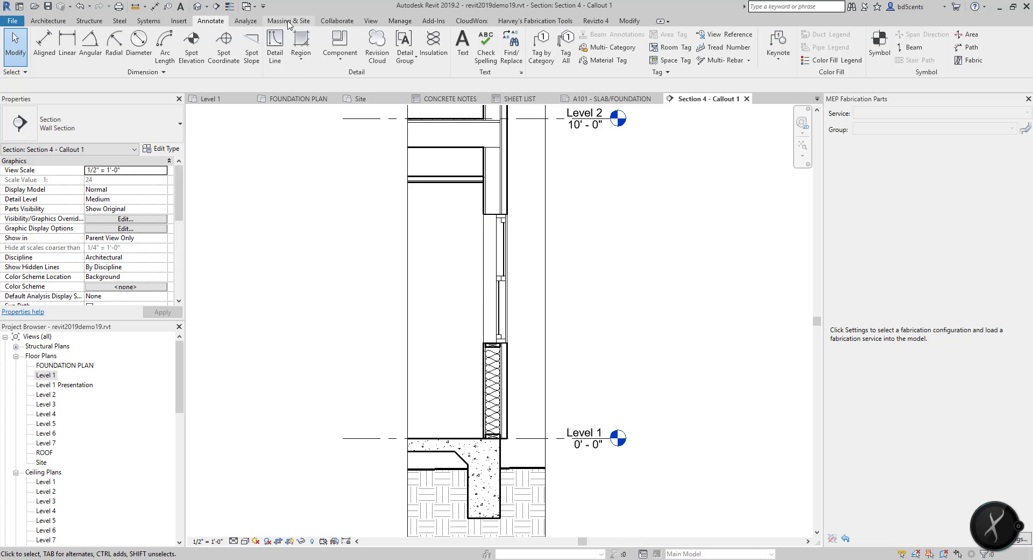
left_click(370, 21)
left_click(389, 58)
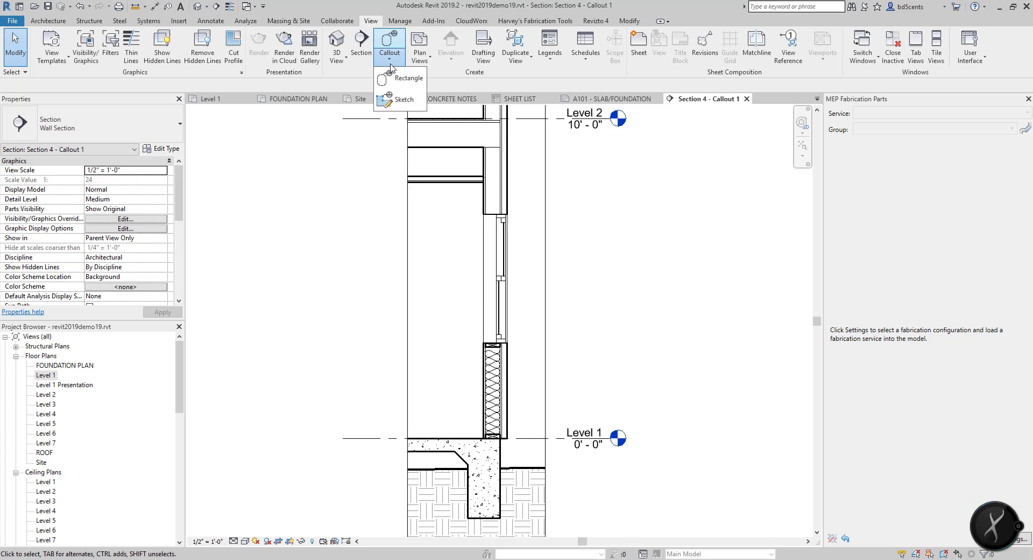
left_click(404, 78)
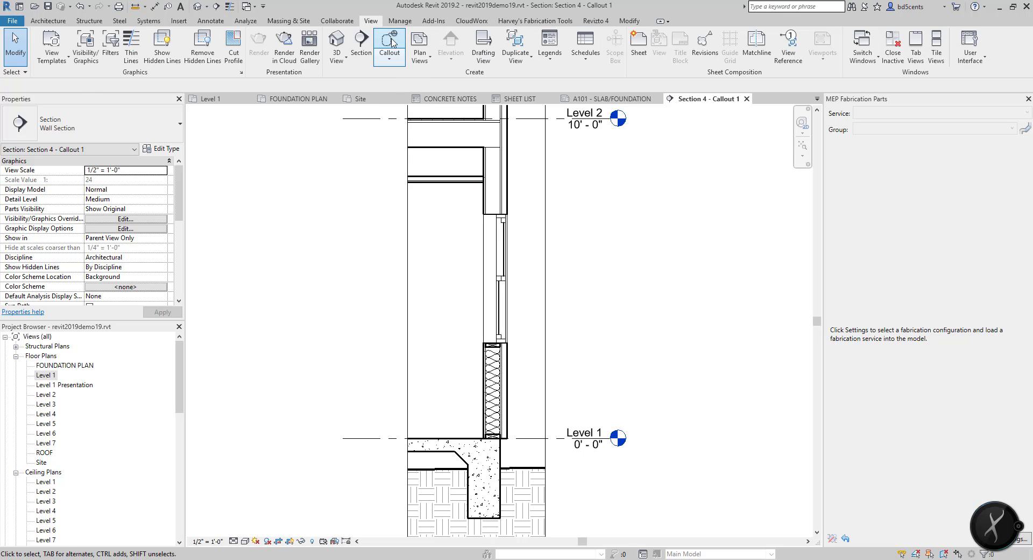
left_click(128, 131)
left_click(90, 182)
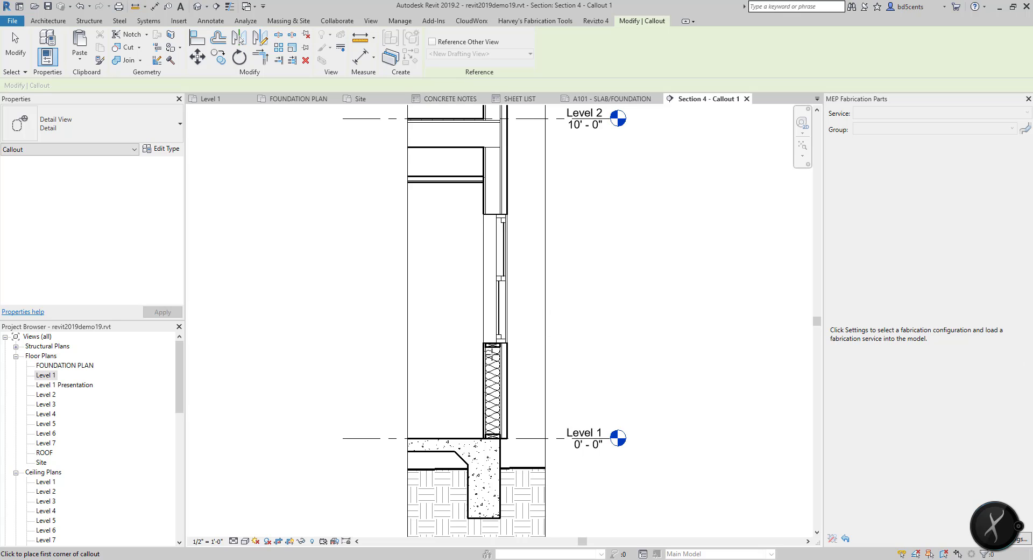
middle_click_drag(579, 414, 586, 278)
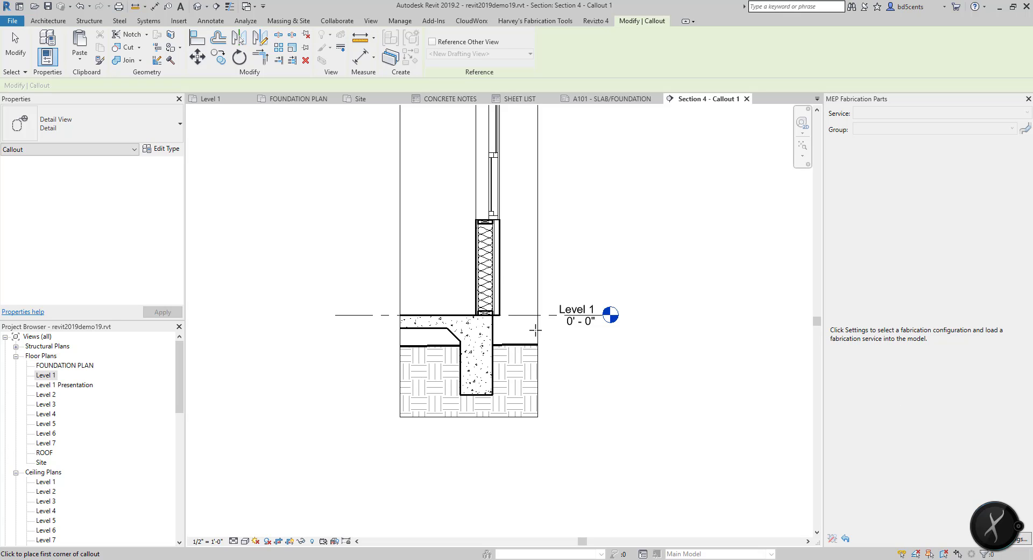
left_click(404, 268)
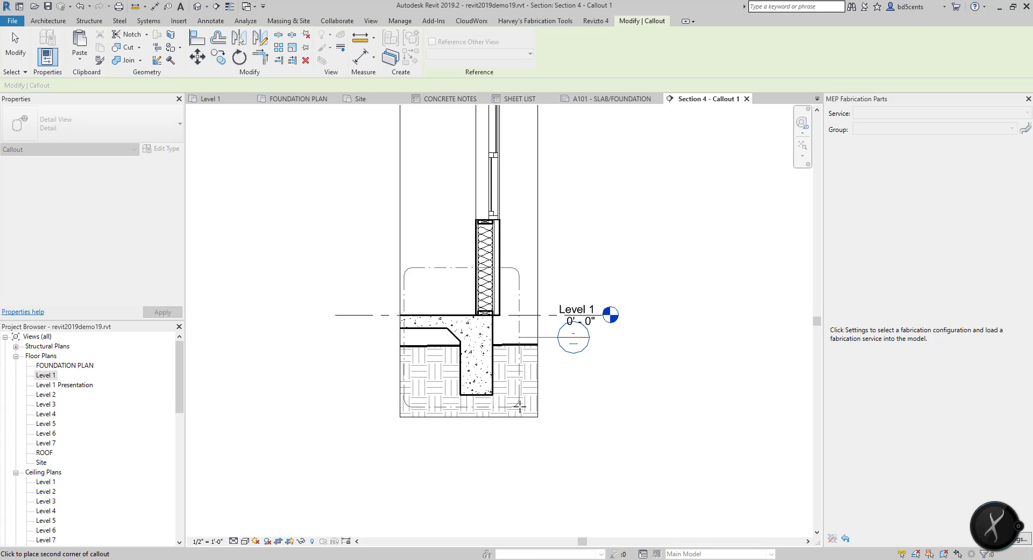
left_click(521, 403)
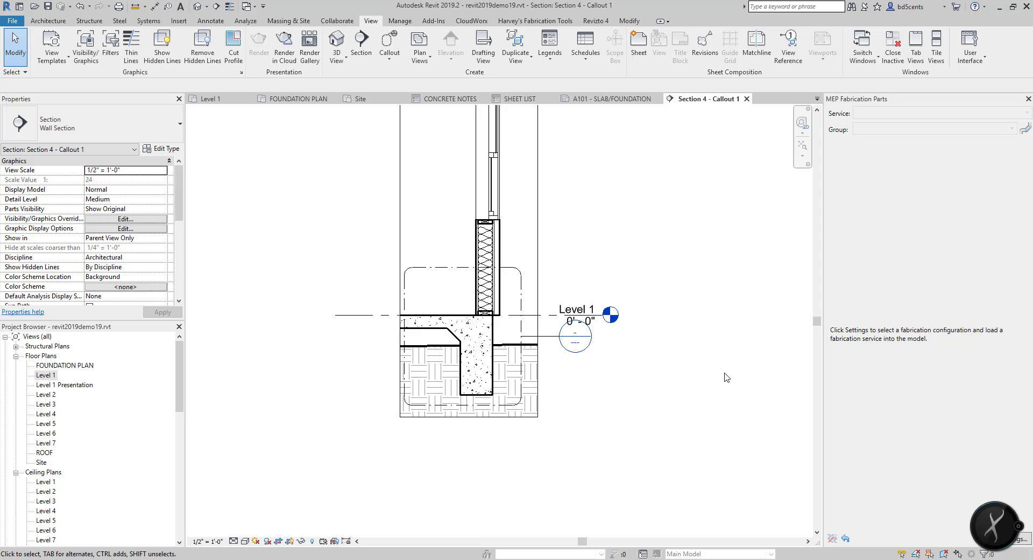
Step: Open the detail view that belongs to the new footing callout
right_click(552, 336)
left_click(549, 336)
right_click(550, 336)
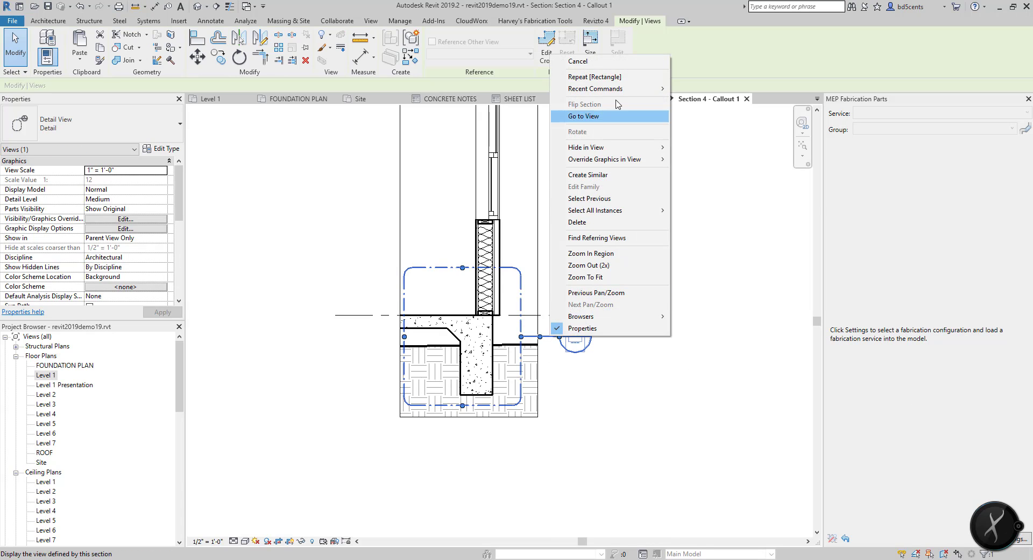
left_click(587, 110)
scroll(460, 236, "down", 2)
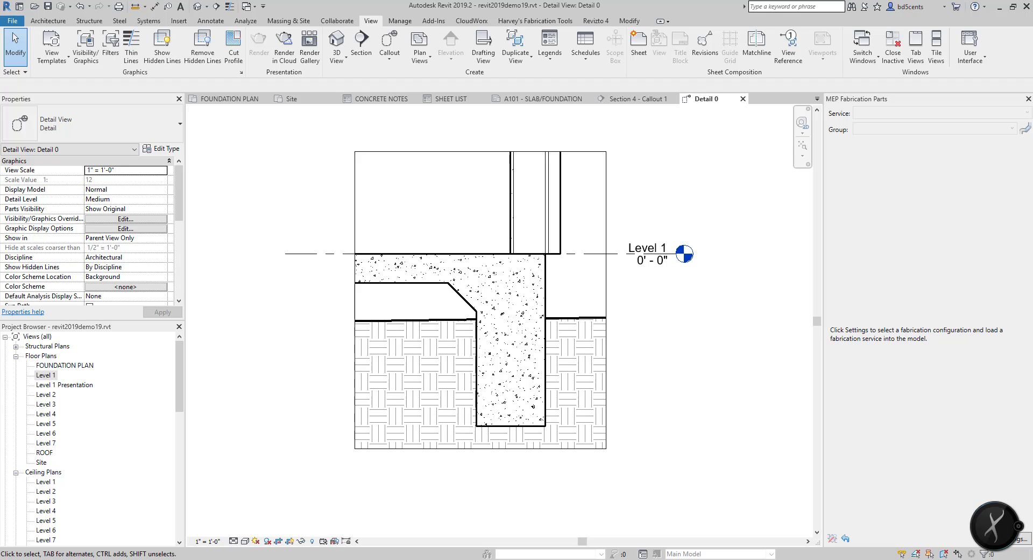
scroll(535, 237, "up", 1)
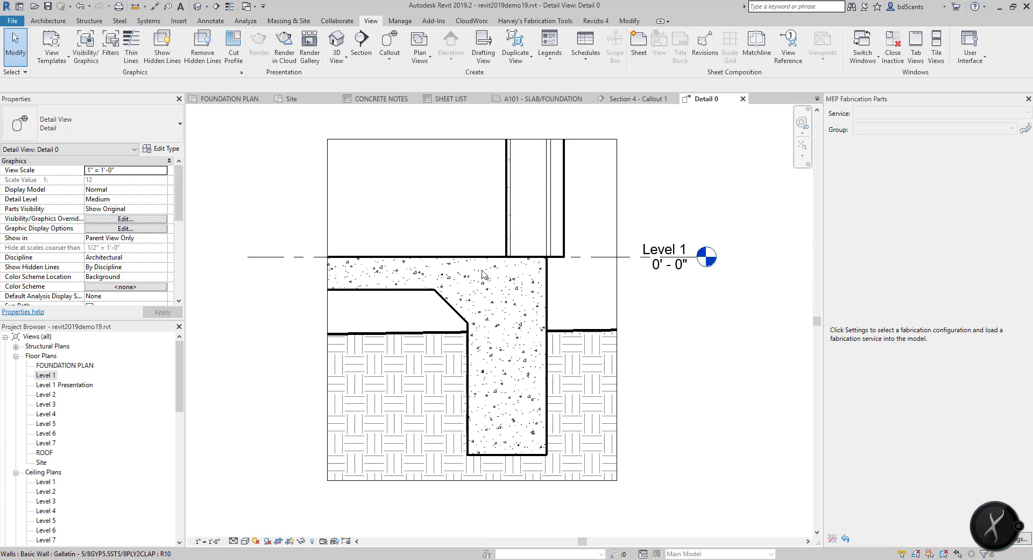
Step: Rename the detail view Detail 0 as FOOTING DETAIL
scroll(69, 375, "down", 7)
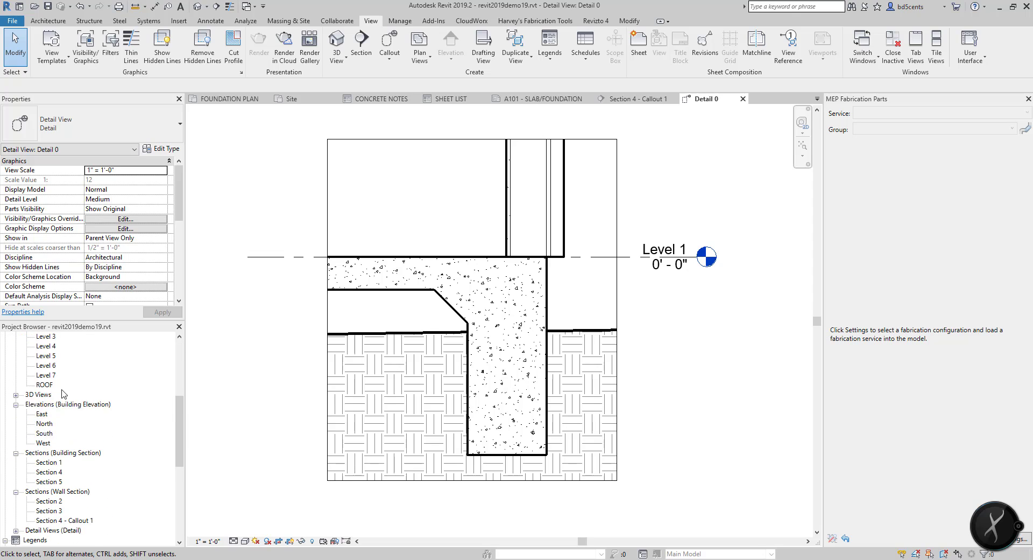
left_click(66, 492)
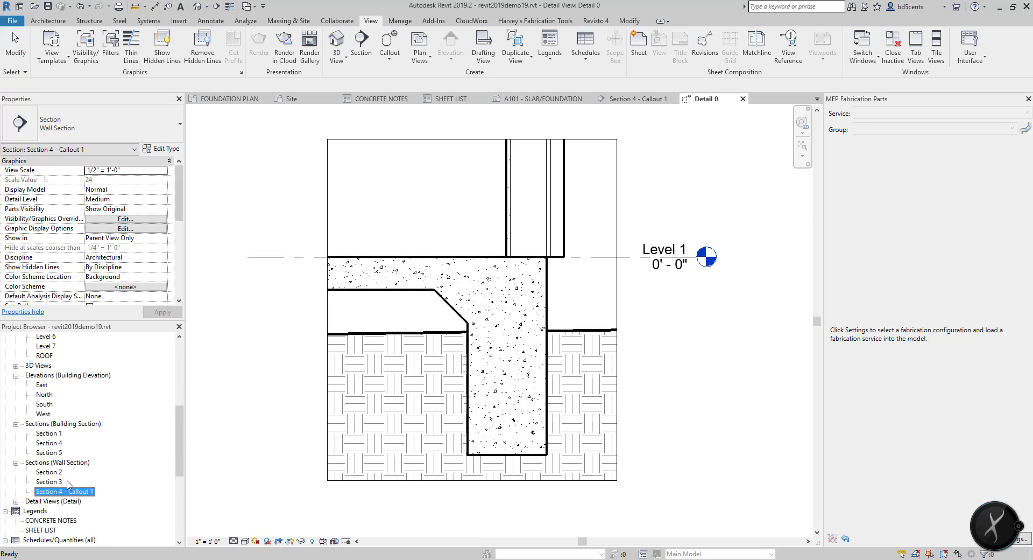
scroll(59, 493, "down", 1)
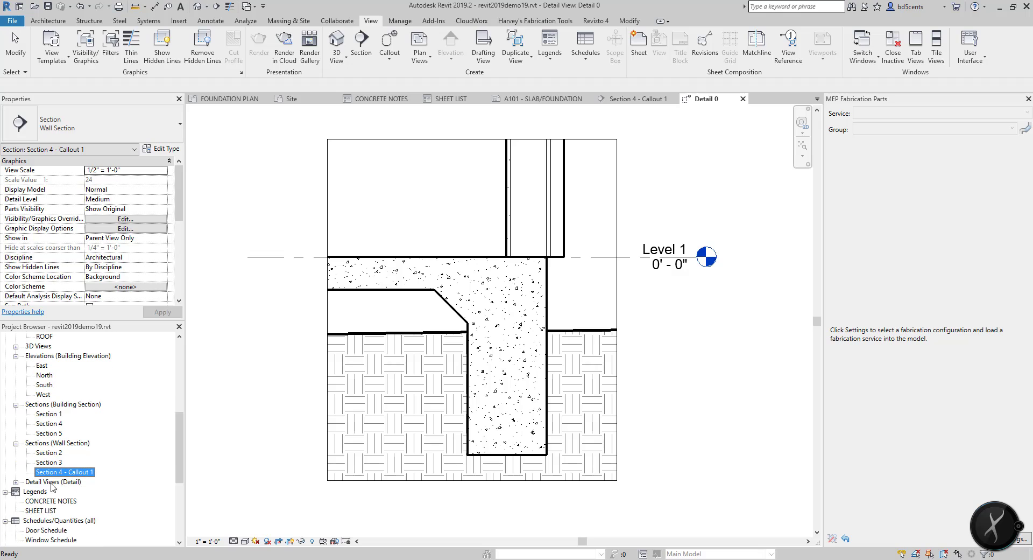
left_click(16, 482)
left_click(48, 492)
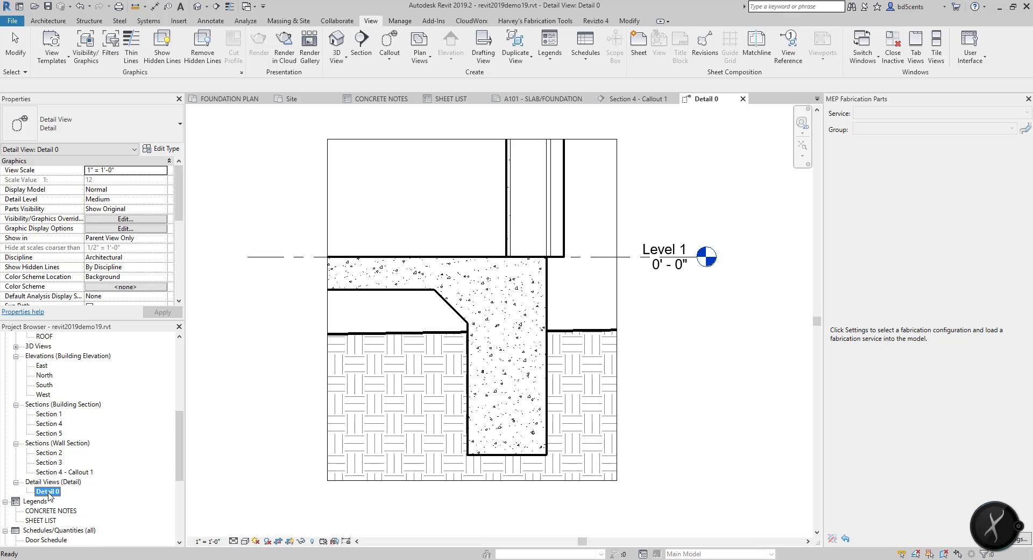
right_click(48, 492)
left_click(81, 402)
type("FOOTING DETAIL")
key("Return")
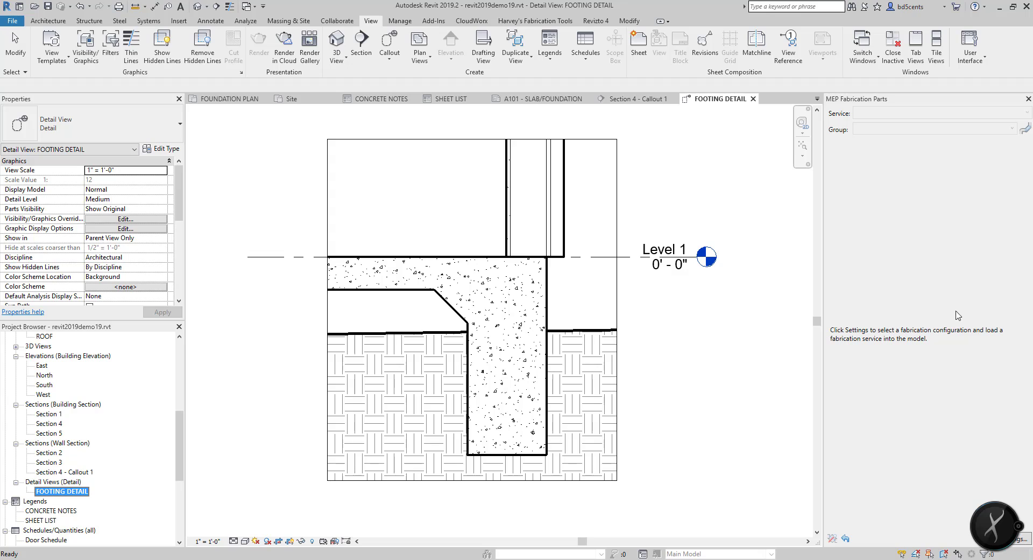
left_click(59, 473)
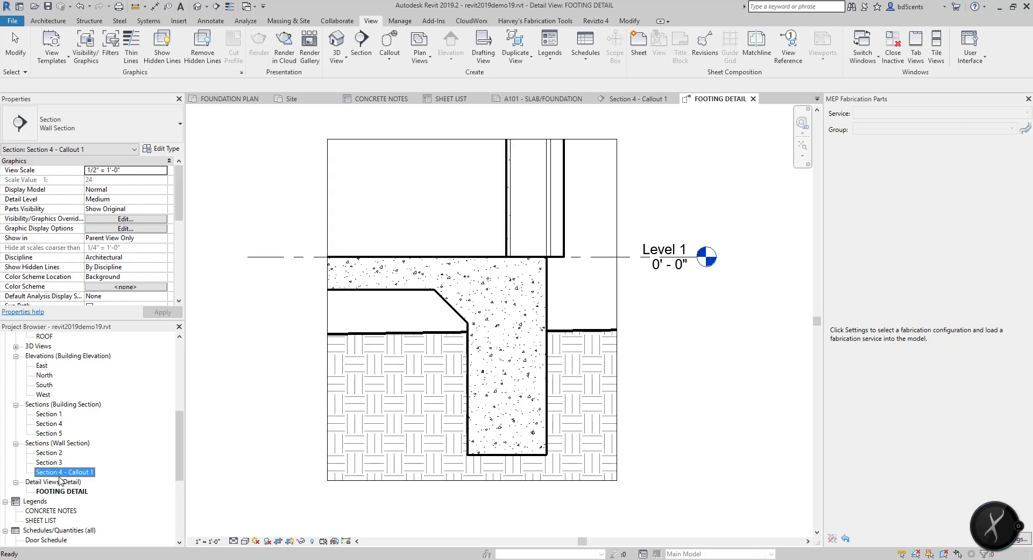
right_click(60, 473)
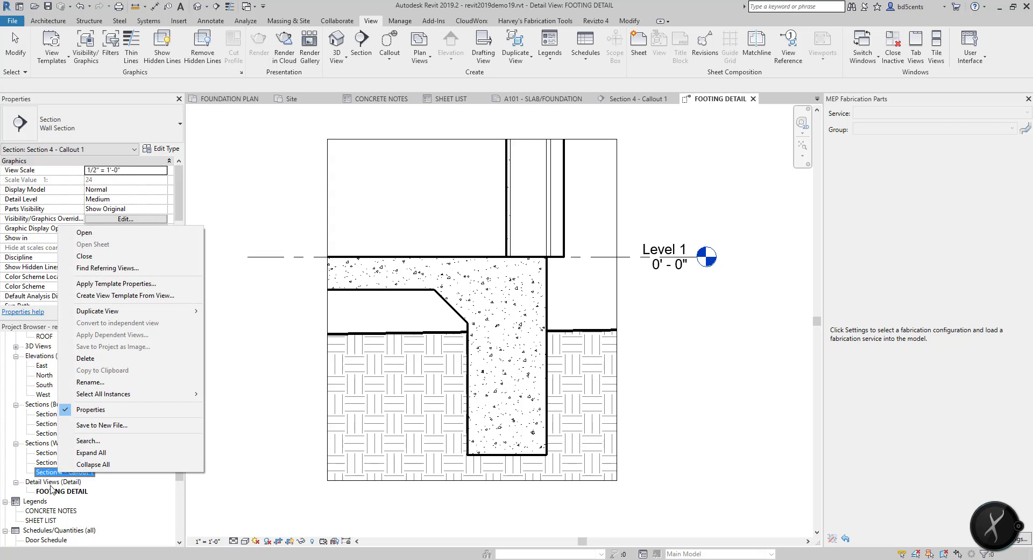
key("Escape")
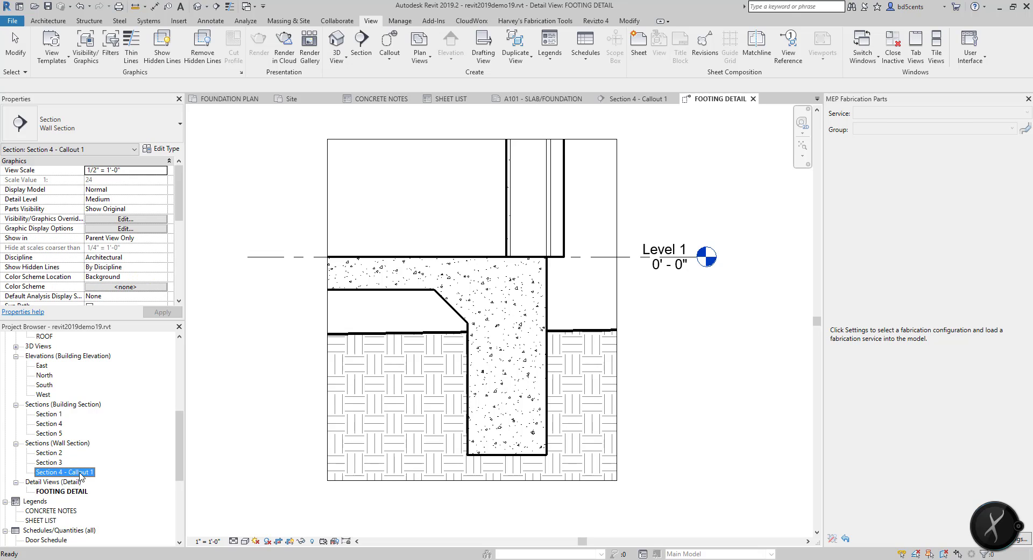
left_click(48, 424)
left_click(65, 472)
left_click(60, 492)
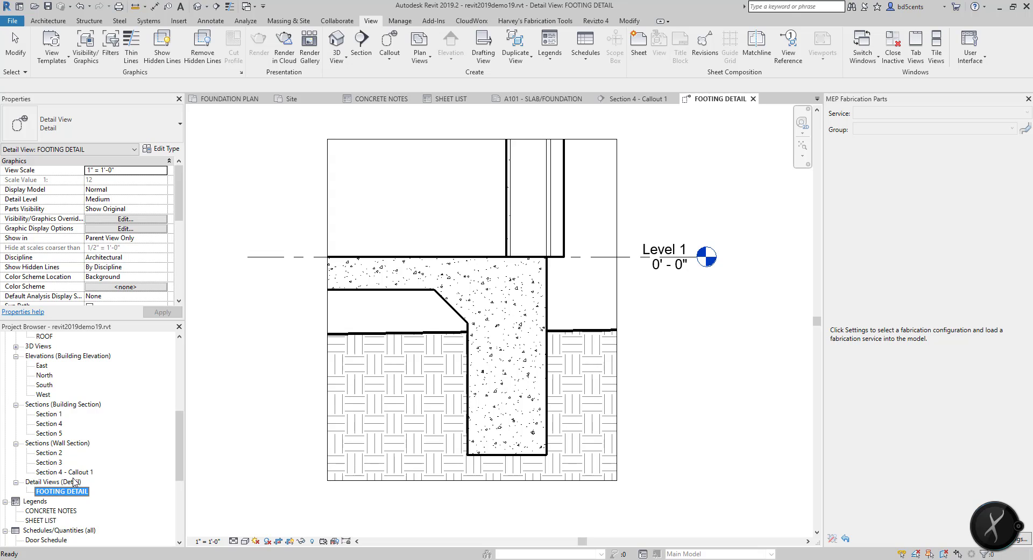
left_click(395, 257)
middle_click_drag(438, 233, 433, 236)
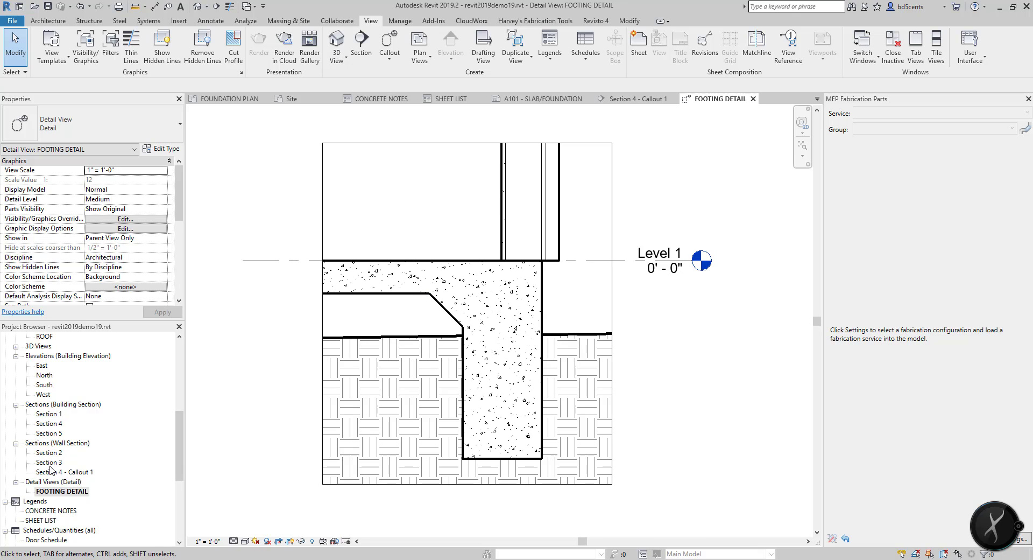
Step: Reopen the wall section view Section 4 - Callout 1 and examine the insulation and plates inside the footing callout
double_click(60, 472)
scroll(340, 482, "up", 4)
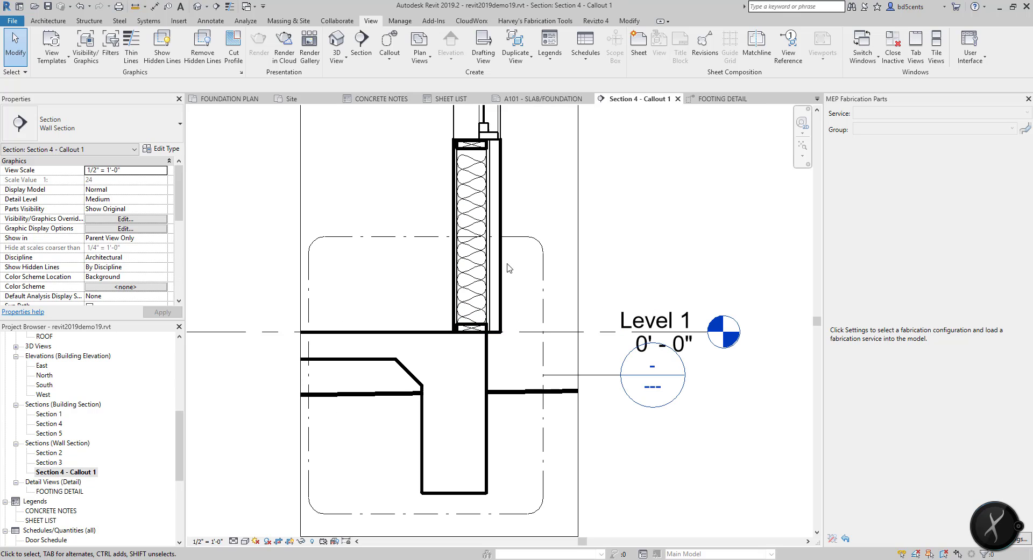
scroll(470, 327, "up", 1)
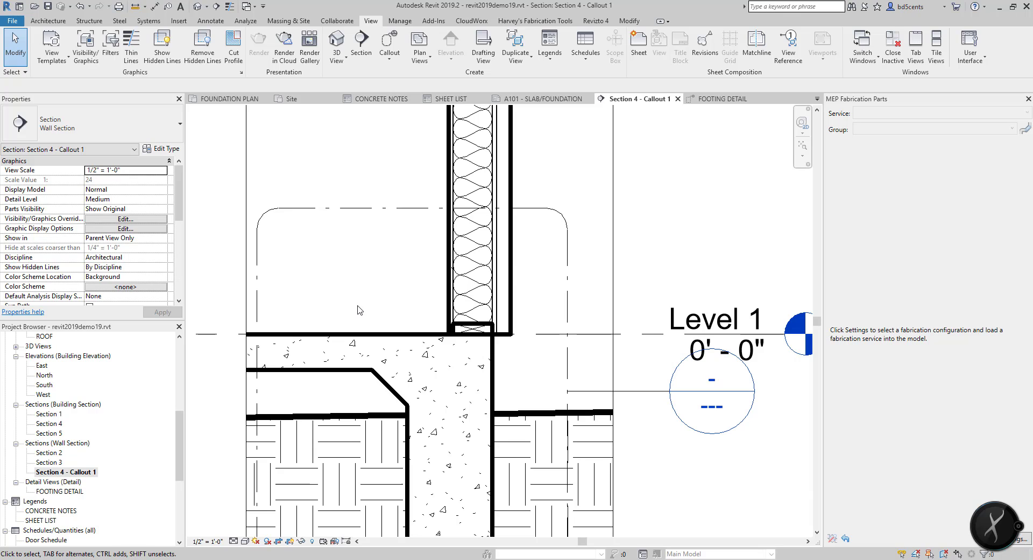
scroll(396, 313, "down", 2)
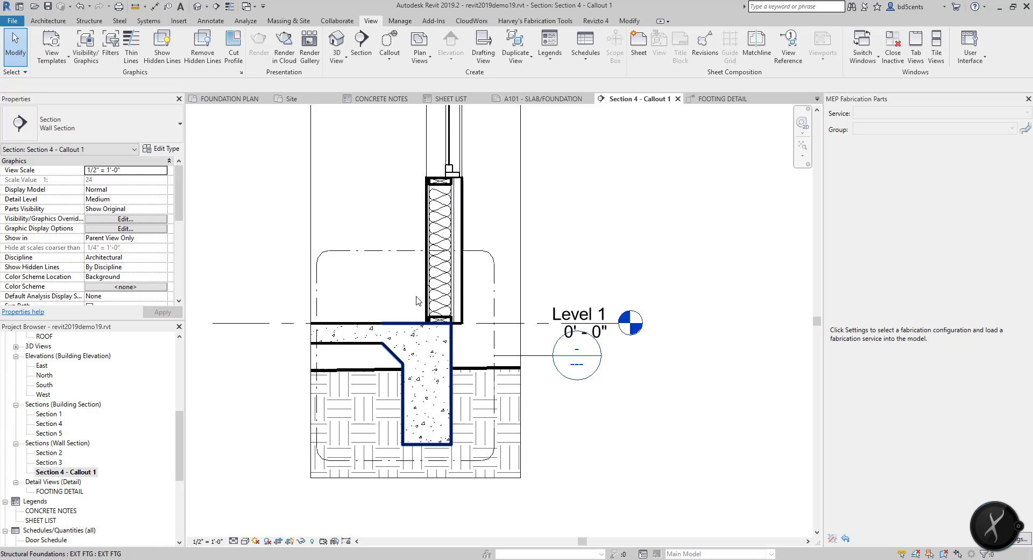
scroll(417, 300, "up", 1)
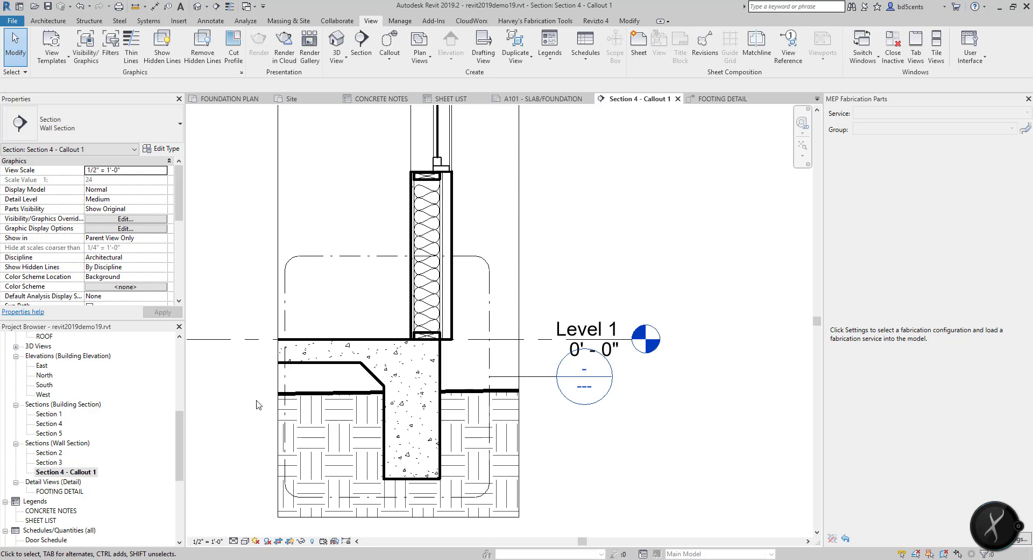
Step: Examine the wall base, its insulation and plates, and the footing callout in the wall section
scroll(455, 217, "down", 2)
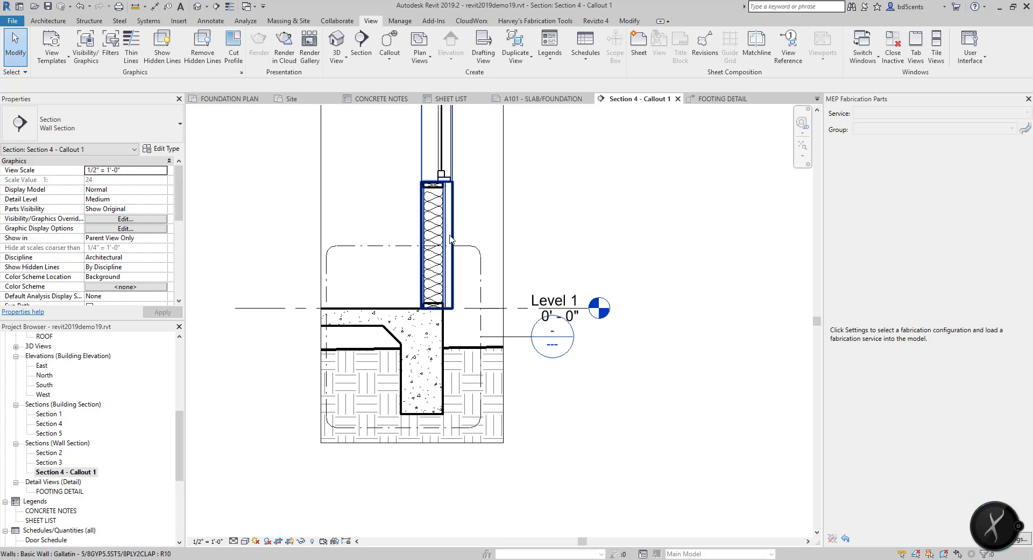
left_click(454, 231)
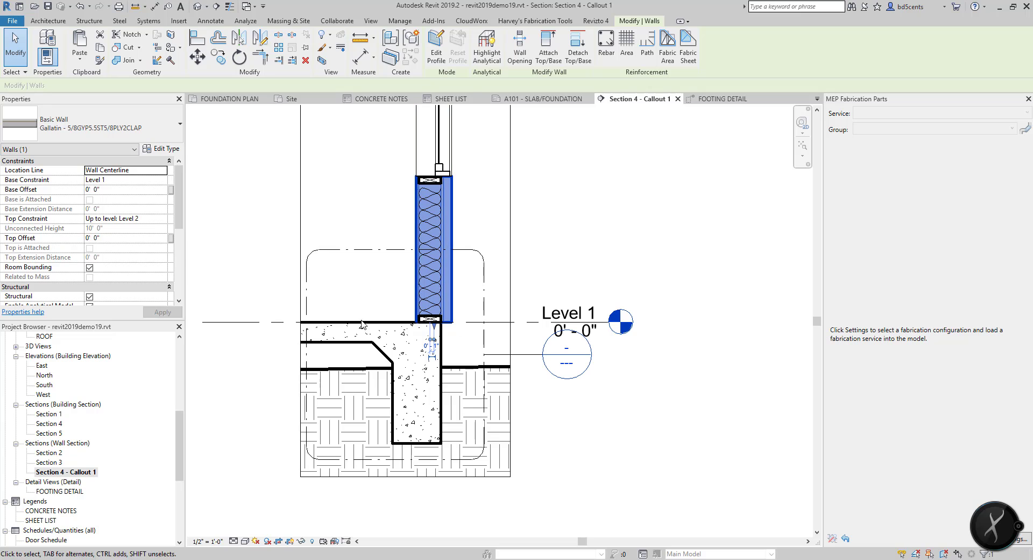
left_click(392, 293)
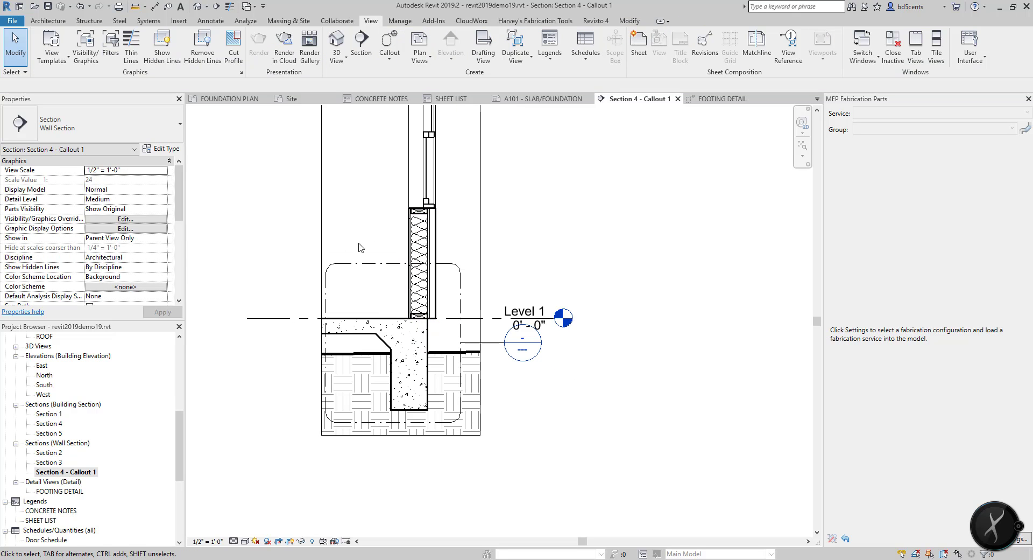
scroll(376, 289, "down", 2)
scroll(376, 289, "up", 3)
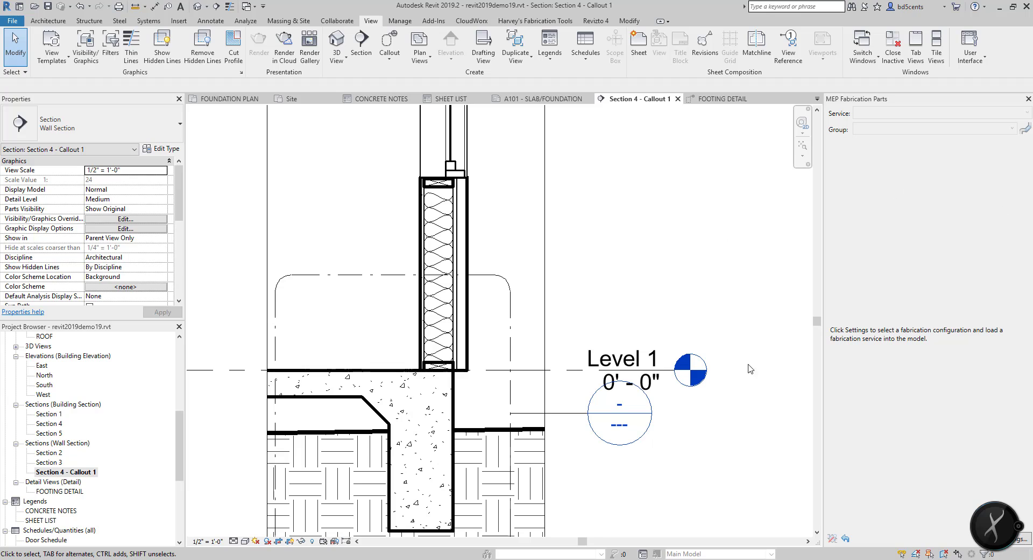
scroll(533, 310, "down", 1)
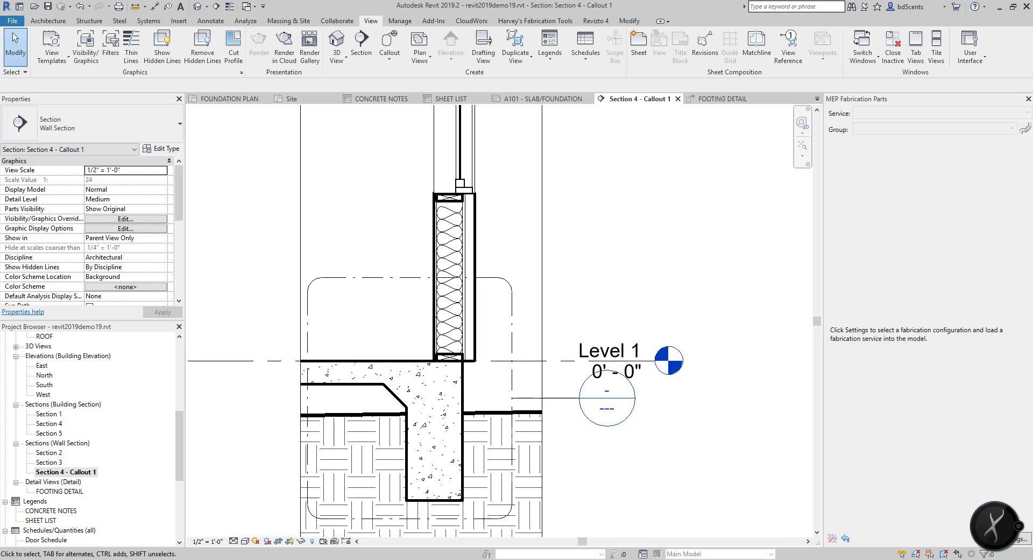
left_click(55, 473)
scroll(412, 334, "down", 1)
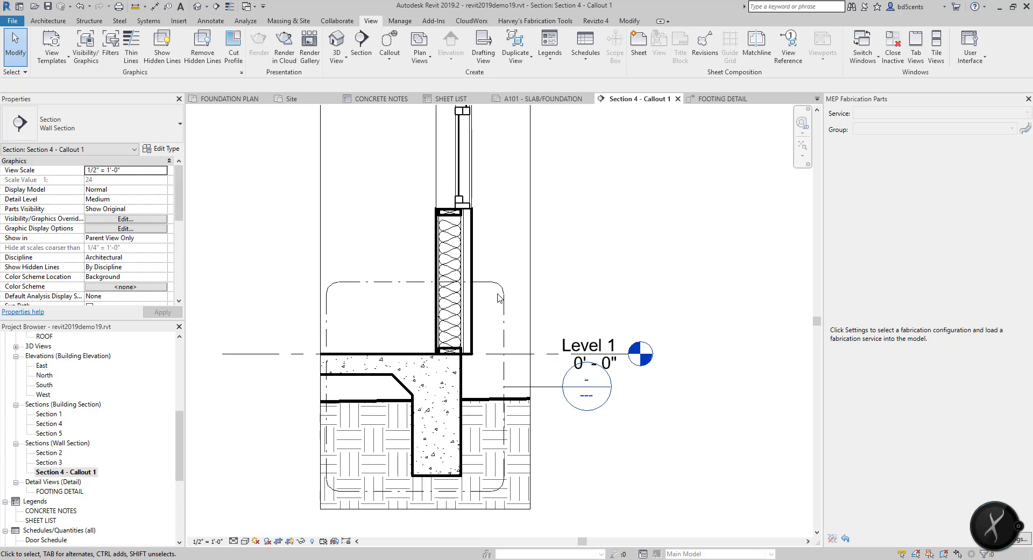
Step: Select the batt insulation with the lumber plates above and below it in the wall section and copy them to the clipboard
left_click(463, 215)
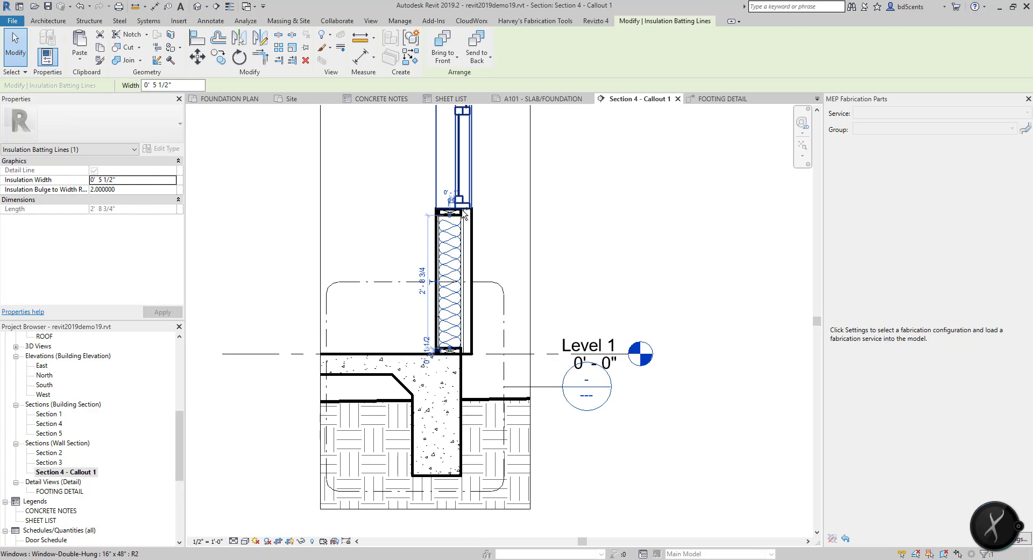
scroll(463, 215, "up", 2)
left_click(452, 349, "ctrl")
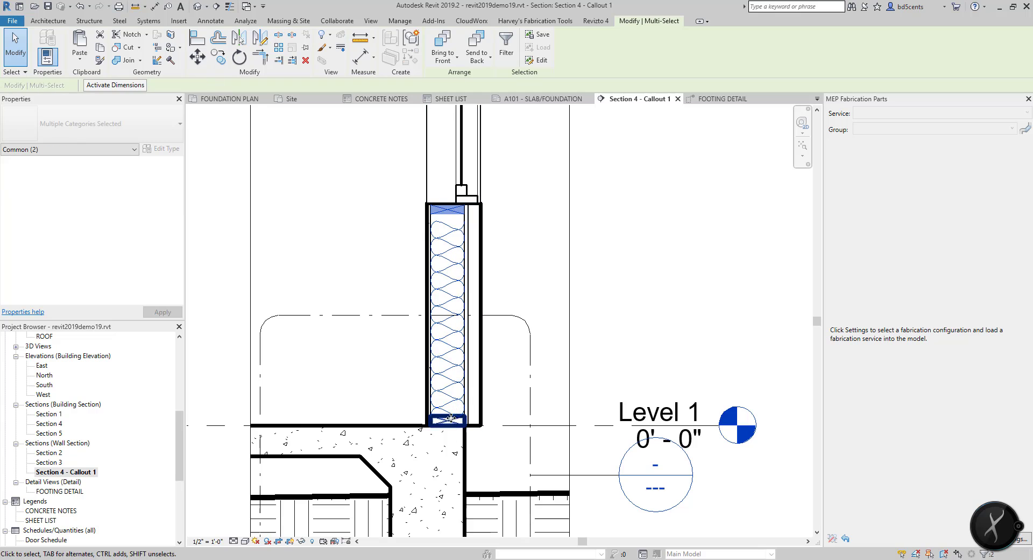
left_click(570, 311, "ctrl")
scroll(574, 307, "down", 1)
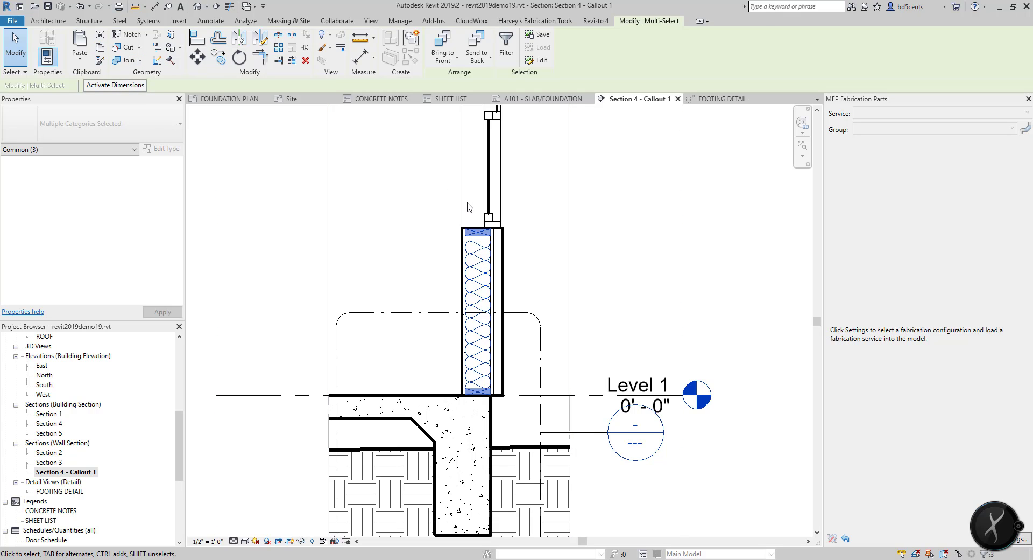
Step: Paste the copied insulation and plates into the FOOTING DETAIL view, aligned to the current view
double_click(59, 491)
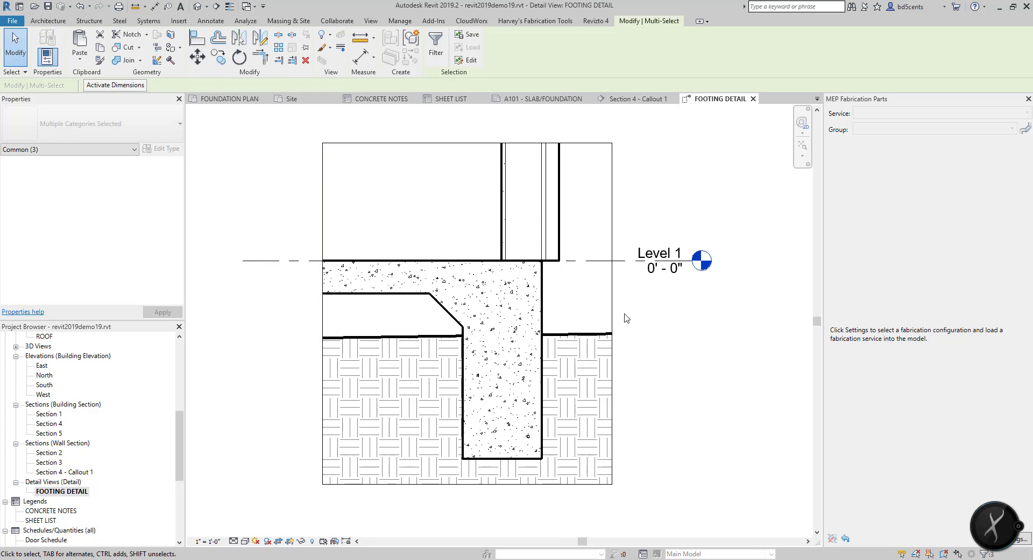
left_click(79, 57)
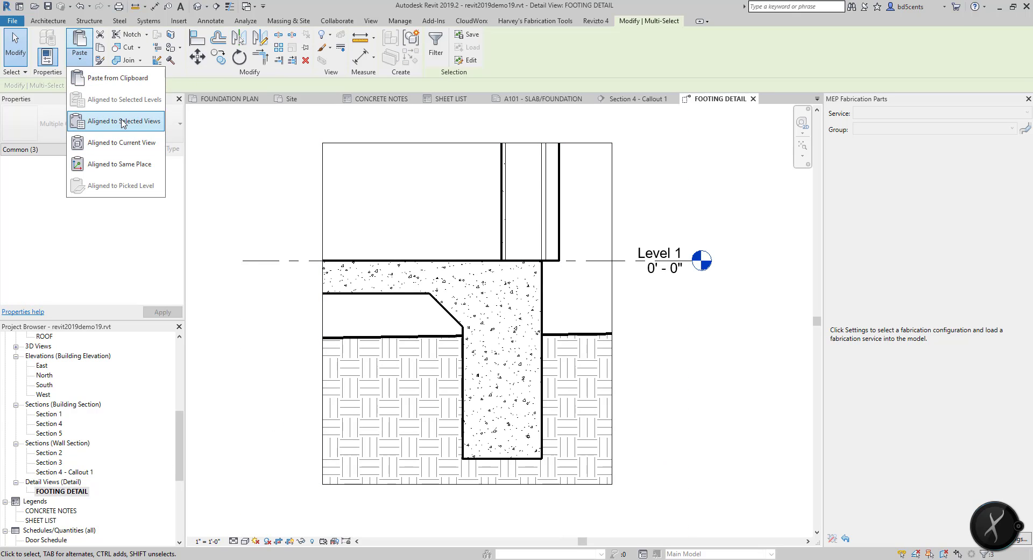
left_click(147, 142)
middle_click_drag(532, 209, 511, 269)
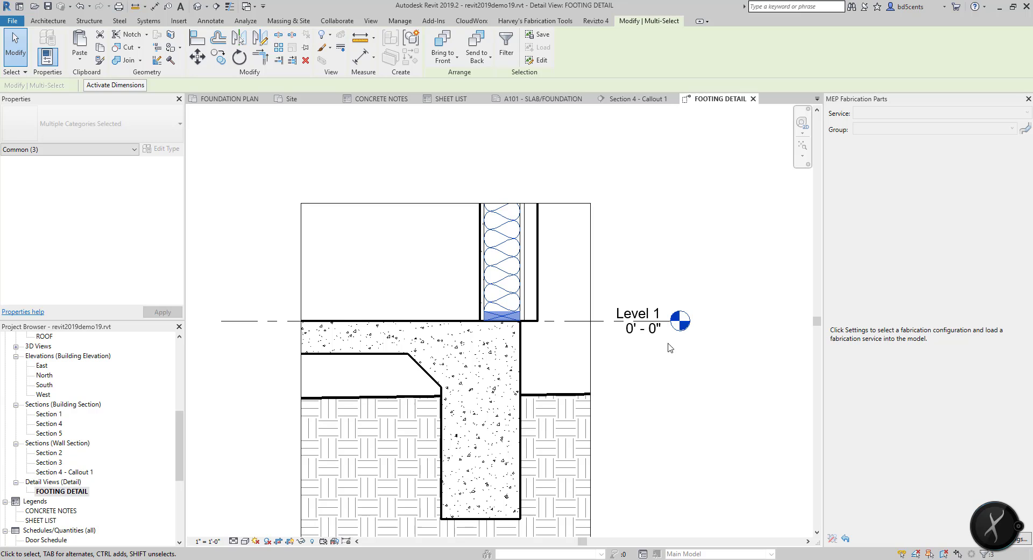
scroll(425, 297, "down", 2)
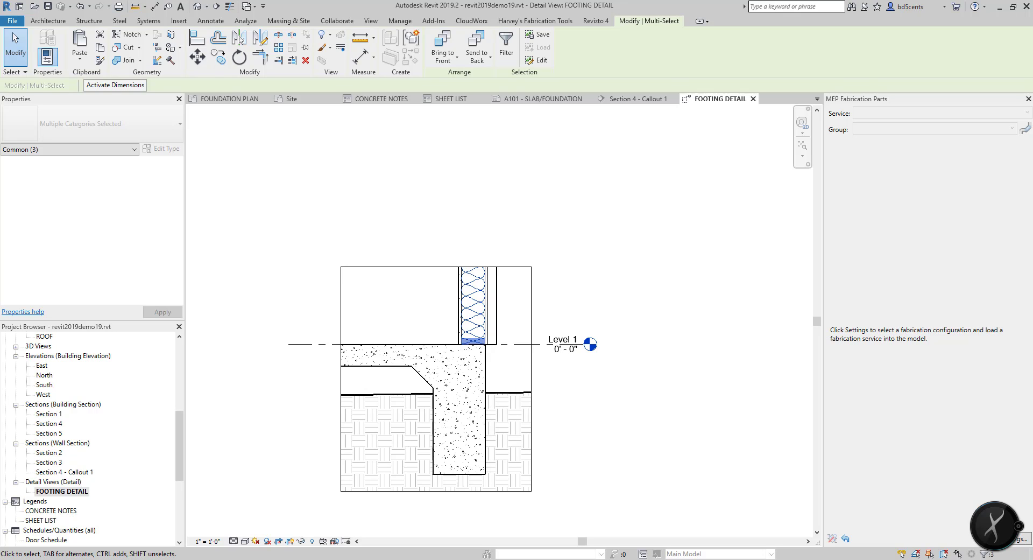
scroll(46, 471, "down", 1)
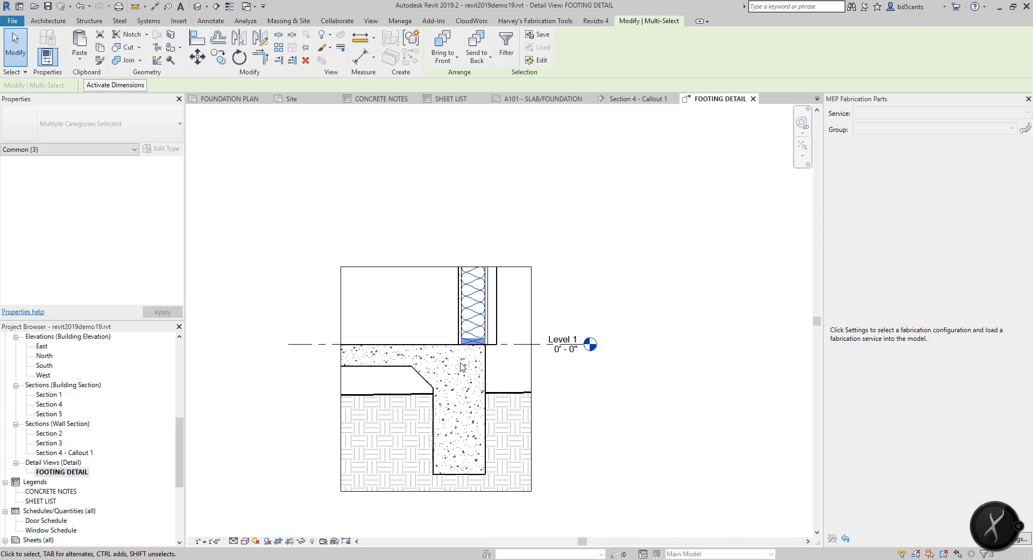
left_click(609, 274)
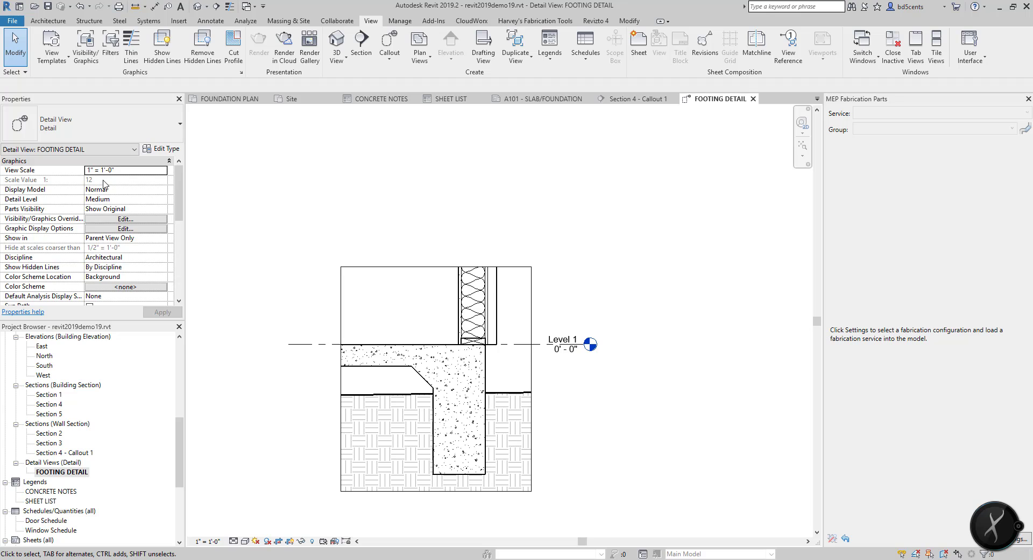
Step: Set the footing detail view's Title on Sheet to EXT FTG @ EAST WALL
scroll(104, 228, "down", 8)
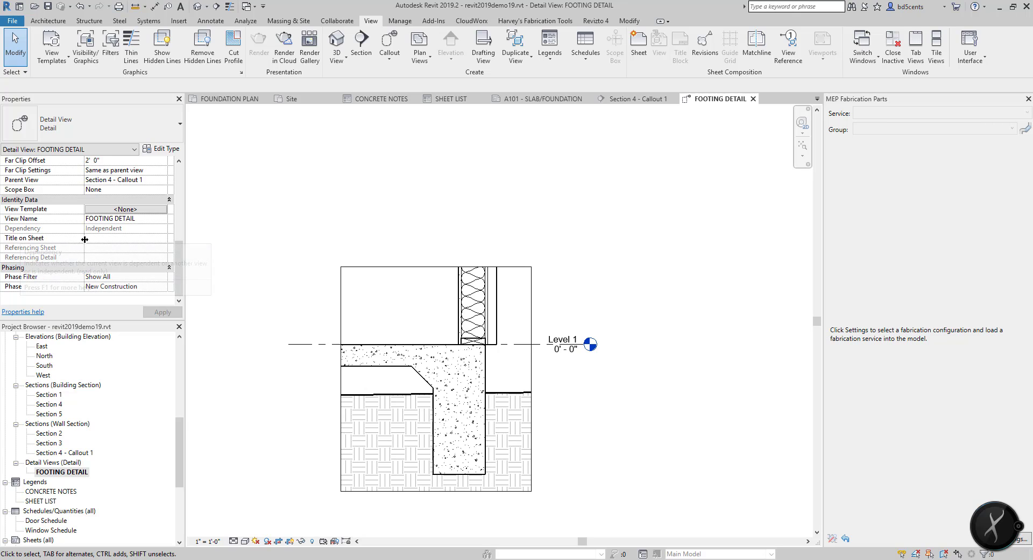
left_click(87, 239)
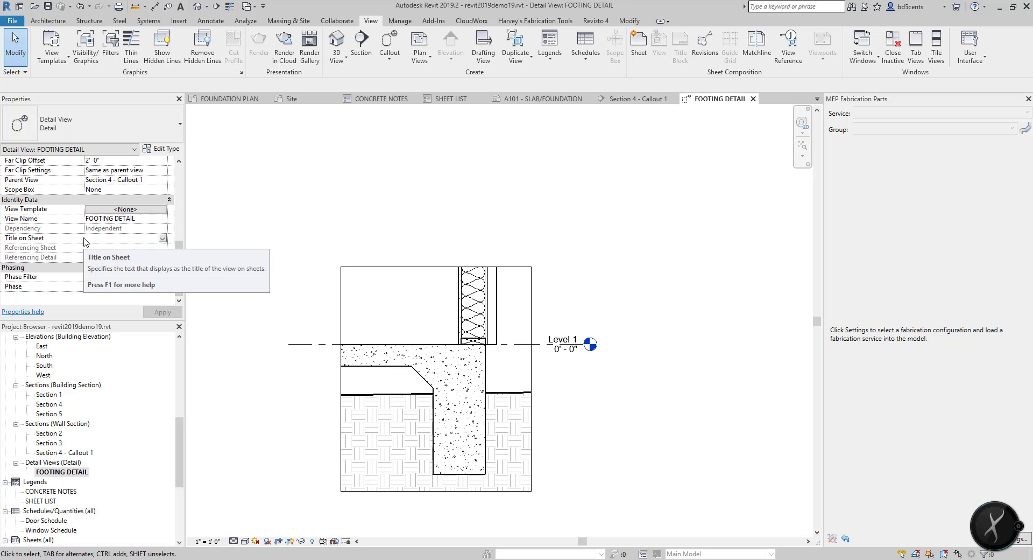
type("EXT FTG")
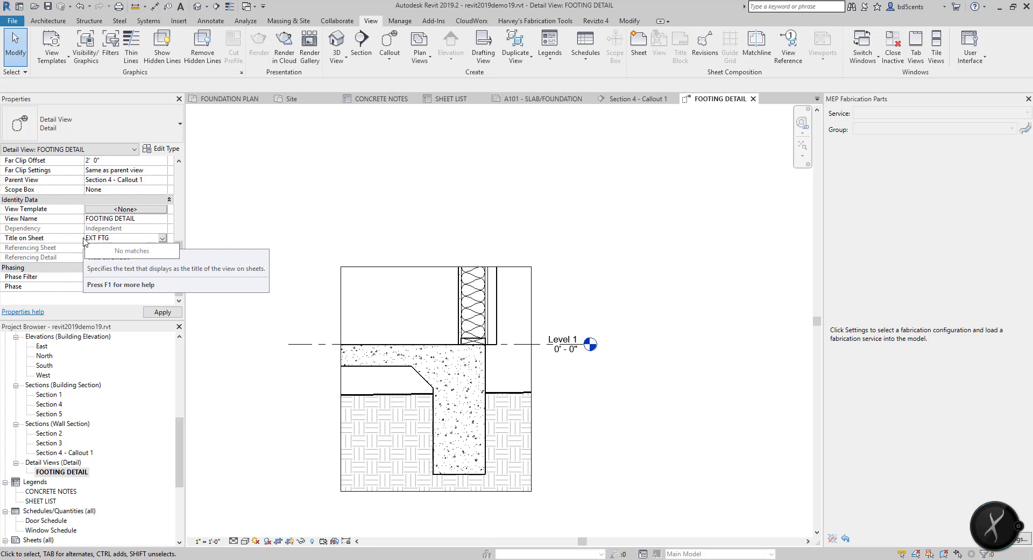
type(" @ E")
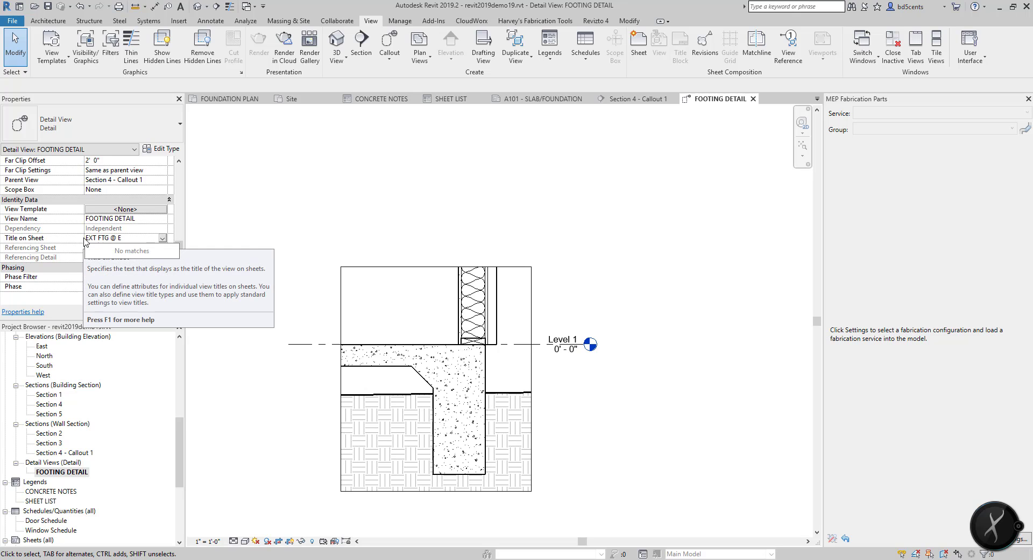
type("AST WALL")
key("Return")
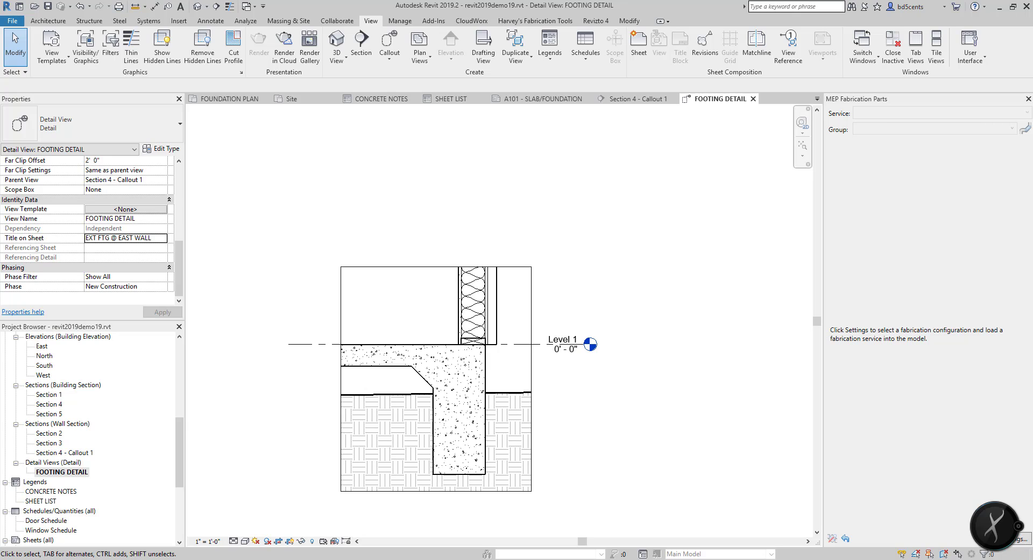
Step: Rename the detail view FOOTING DETAIL as Detail 0
left_click(69, 473)
right_click(68, 479)
left_click(52, 475)
right_click(51, 474)
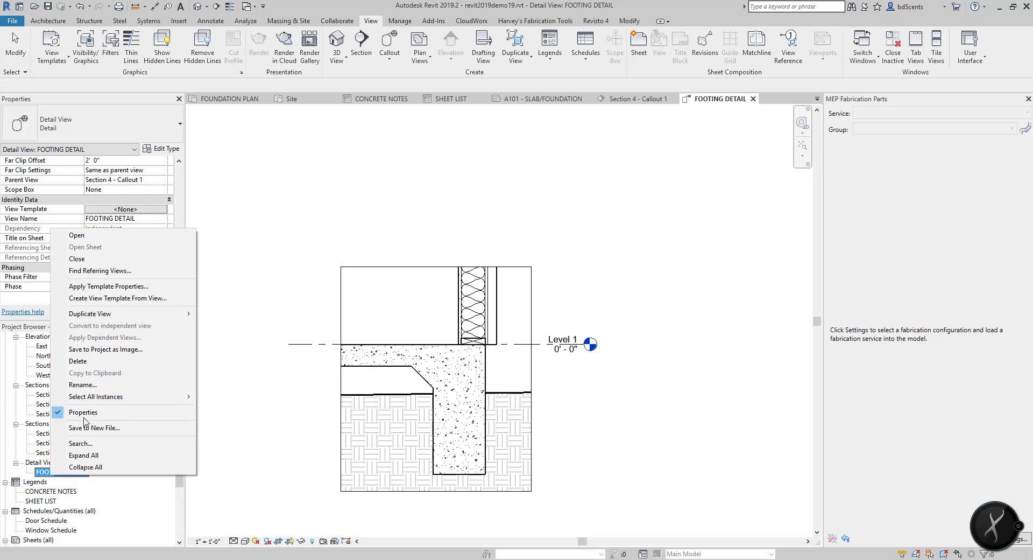
left_click(91, 385)
type("dET")
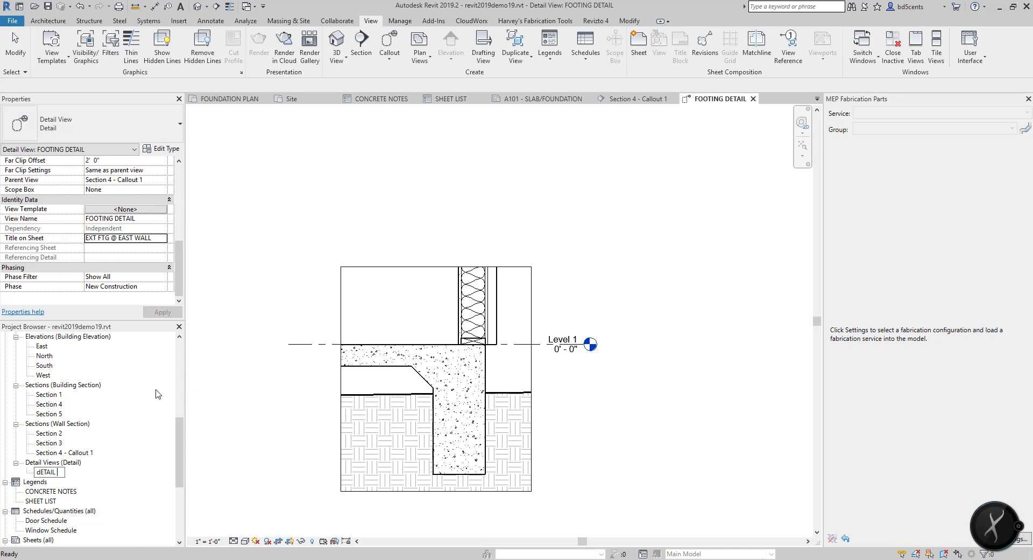
type("ail 9")
key("Return")
left_click(119, 237)
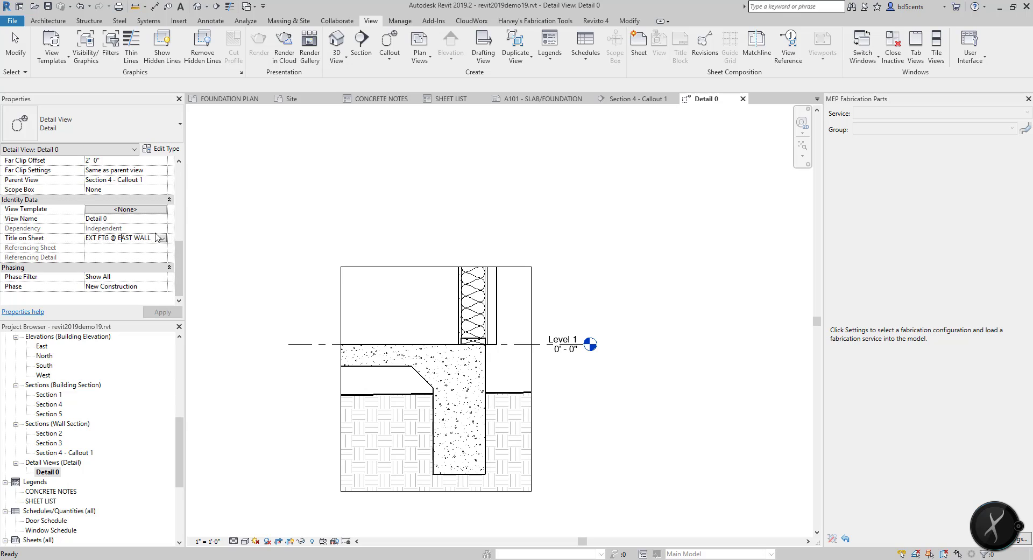
left_click_drag(153, 238, 85, 238)
left_click(56, 472)
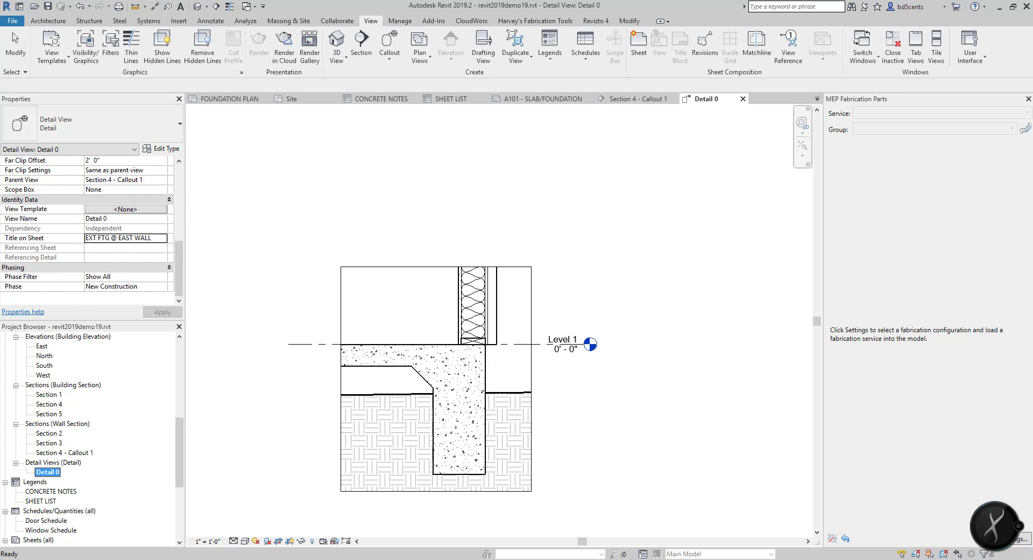
left_click(215, 208)
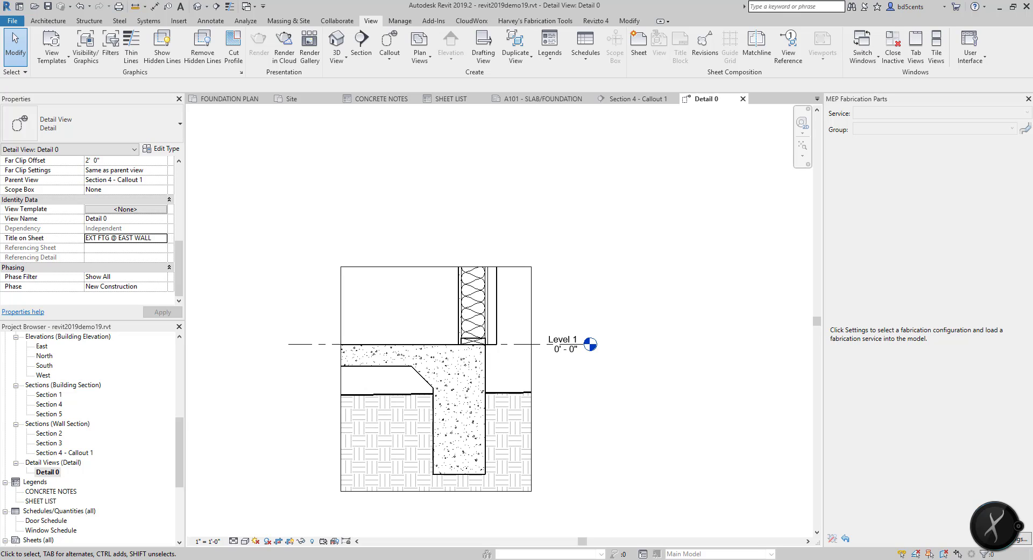
Step: Start loading a detail component family and browse to the 050523-Metal Fastenings folder under Div 05-Metals in the Detail Items library
scroll(587, 419, "up", 2)
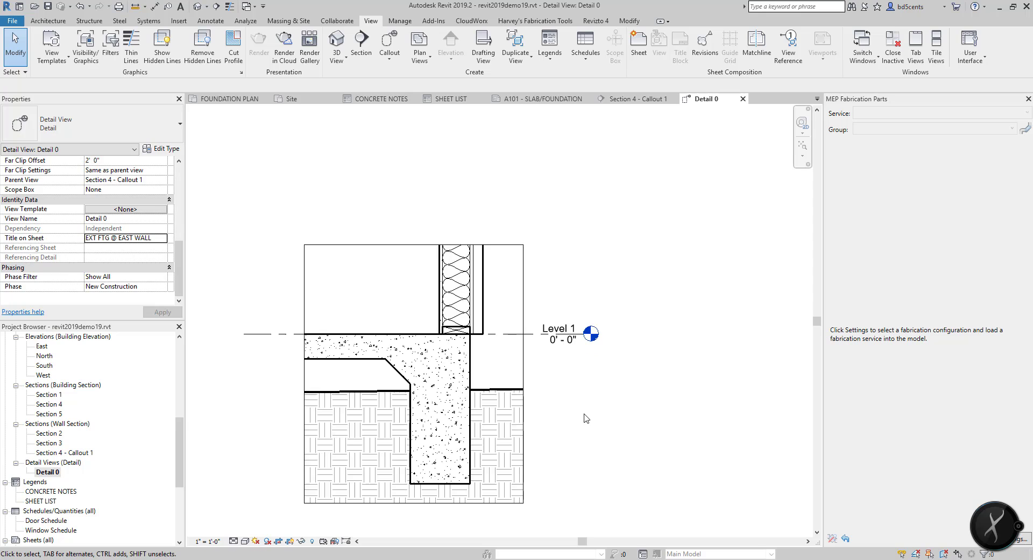
left_click(210, 20)
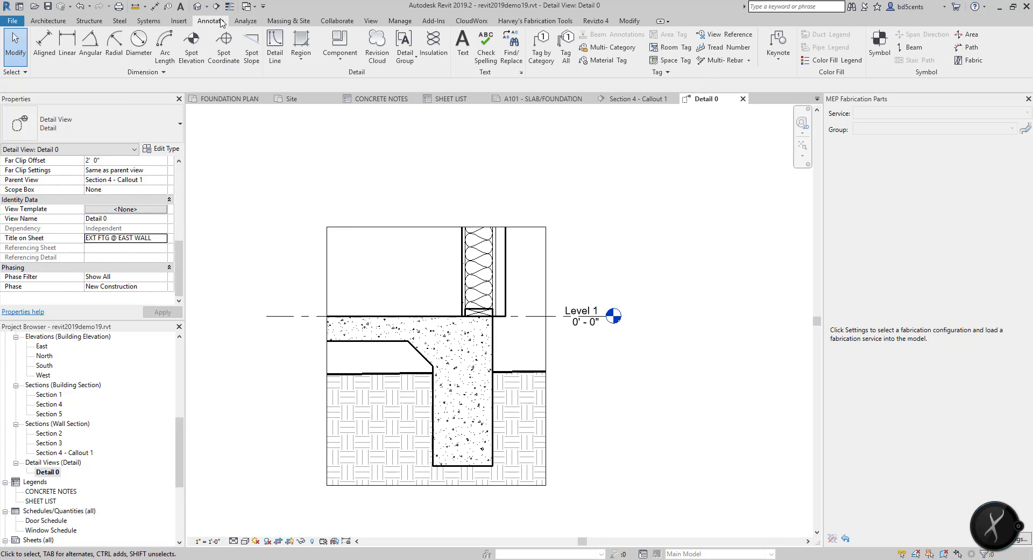
left_click(341, 50)
left_click(437, 48)
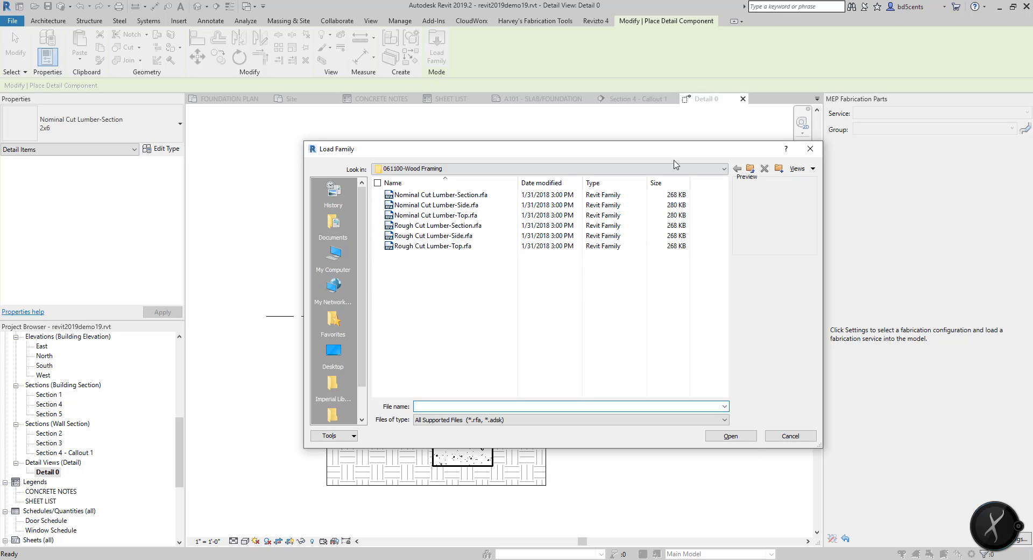
left_click(751, 169)
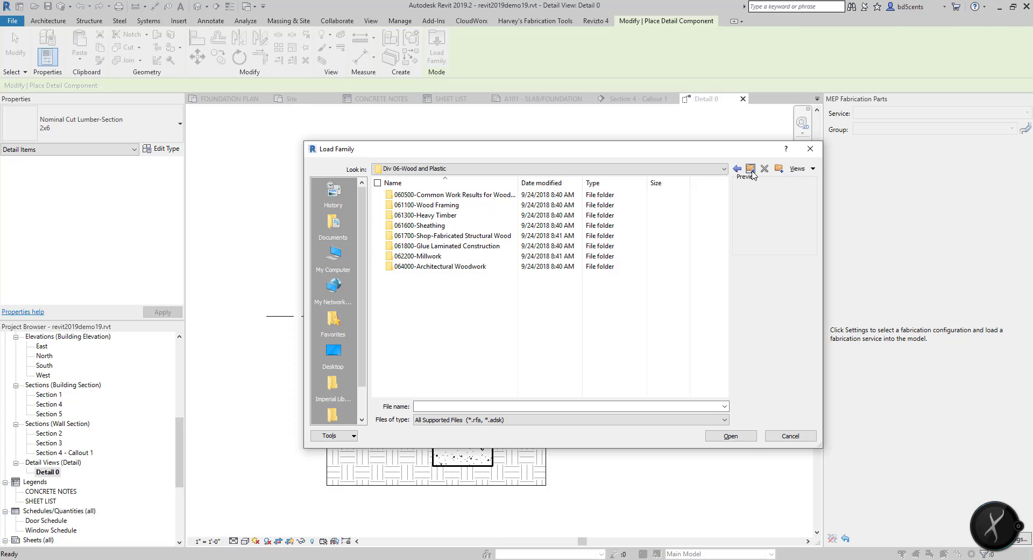
left_click(751, 169)
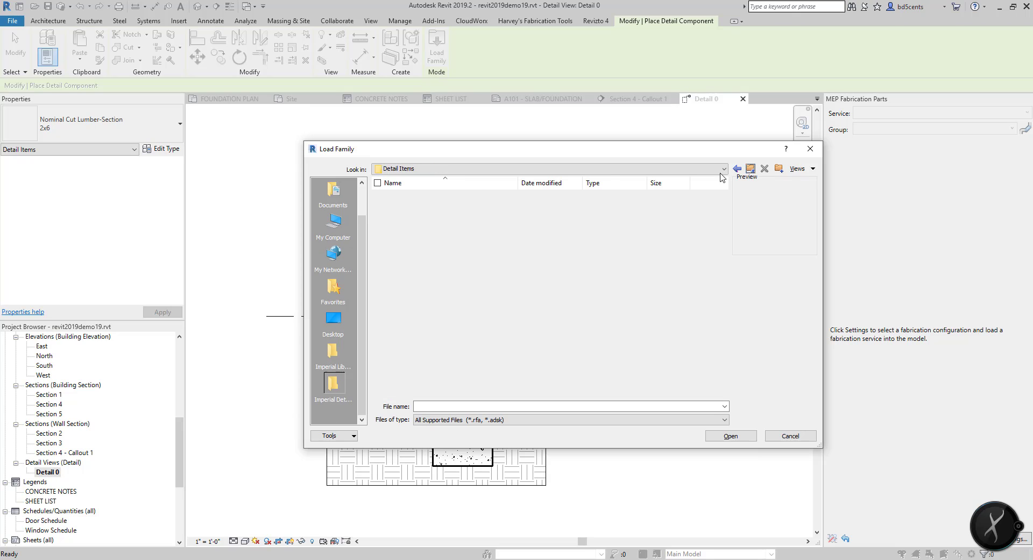
double_click(425, 226)
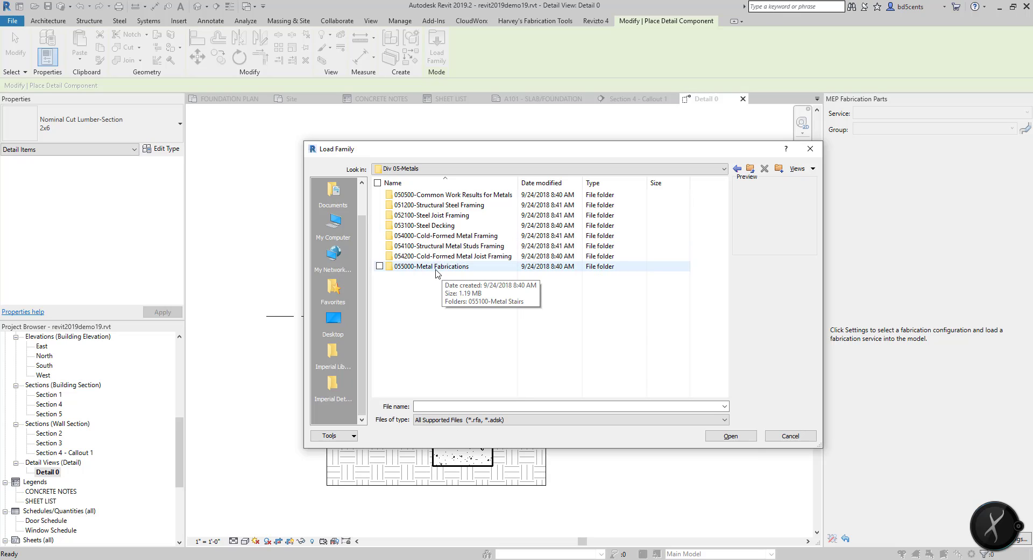
double_click(455, 197)
double_click(444, 196)
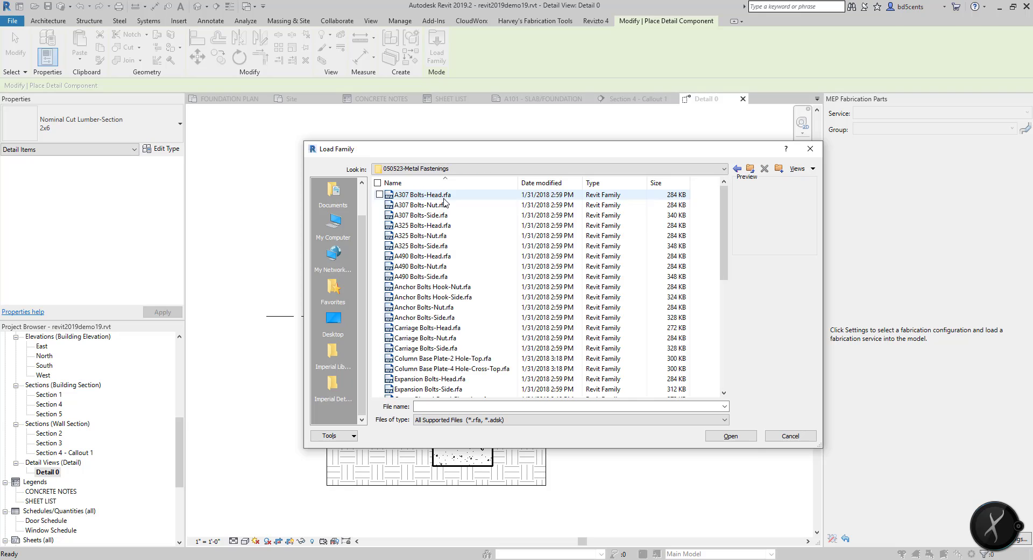
Step: Load the Anchor Bolts Hook-Side family from the Metal Fastenings folder and choose its 5/8" type for placement
scroll(444, 201, "down", 1)
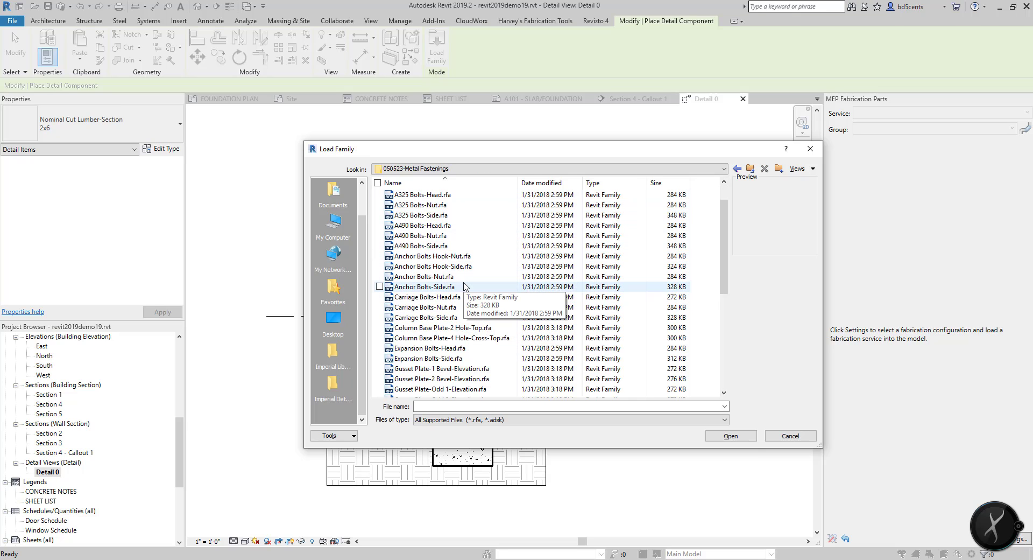
scroll(462, 290, "down", 1)
scroll(457, 298, "up", 1)
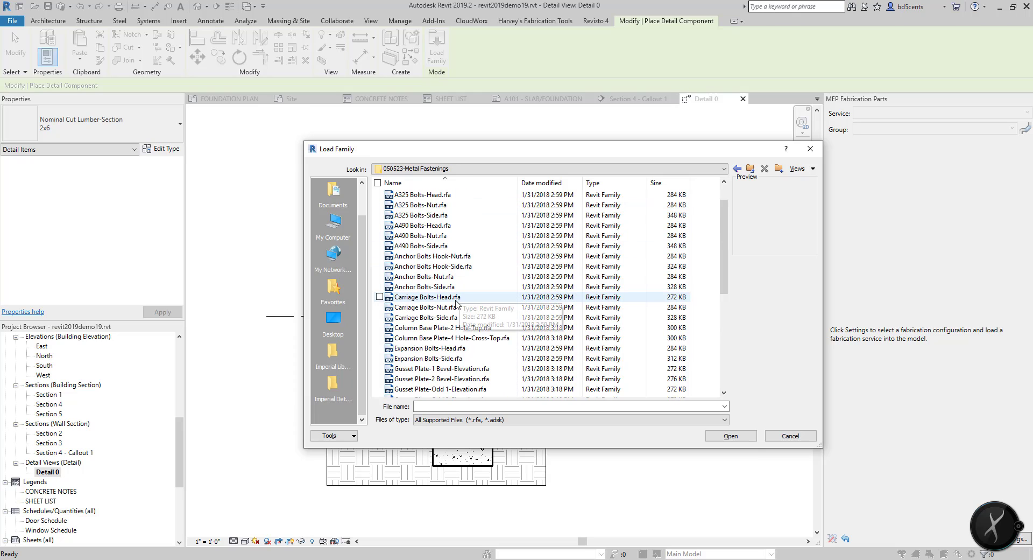
left_click(458, 268)
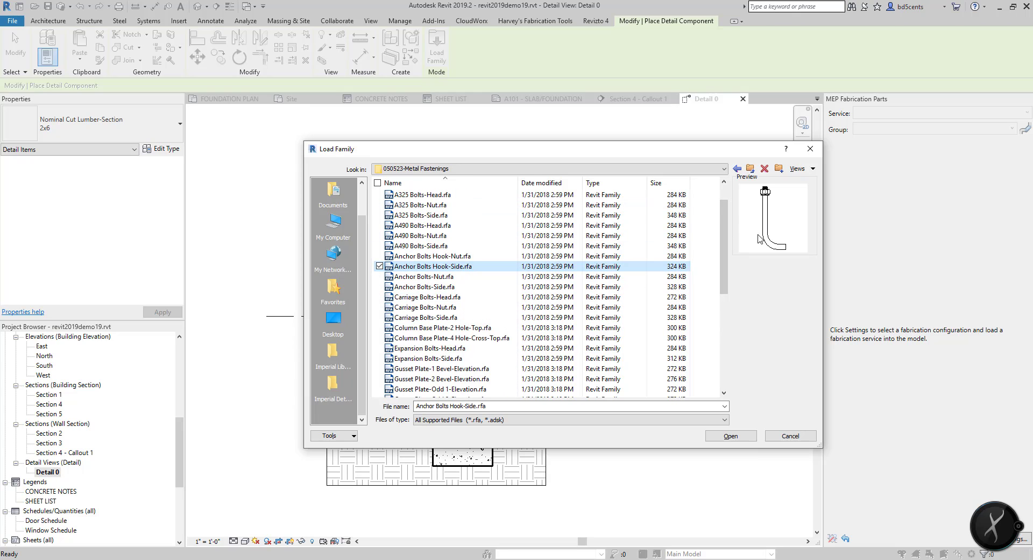
left_click(739, 437)
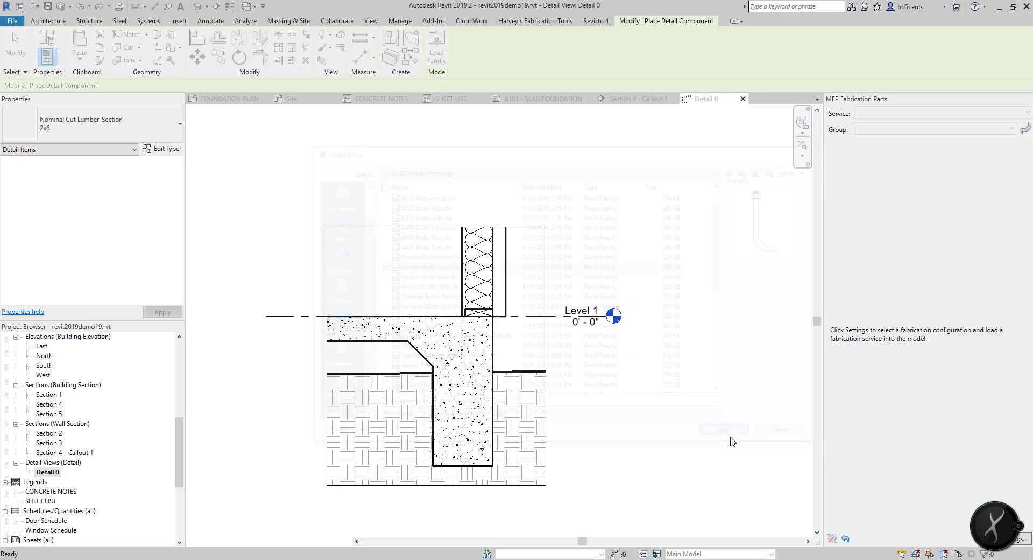
left_click(110, 126)
left_click(76, 253)
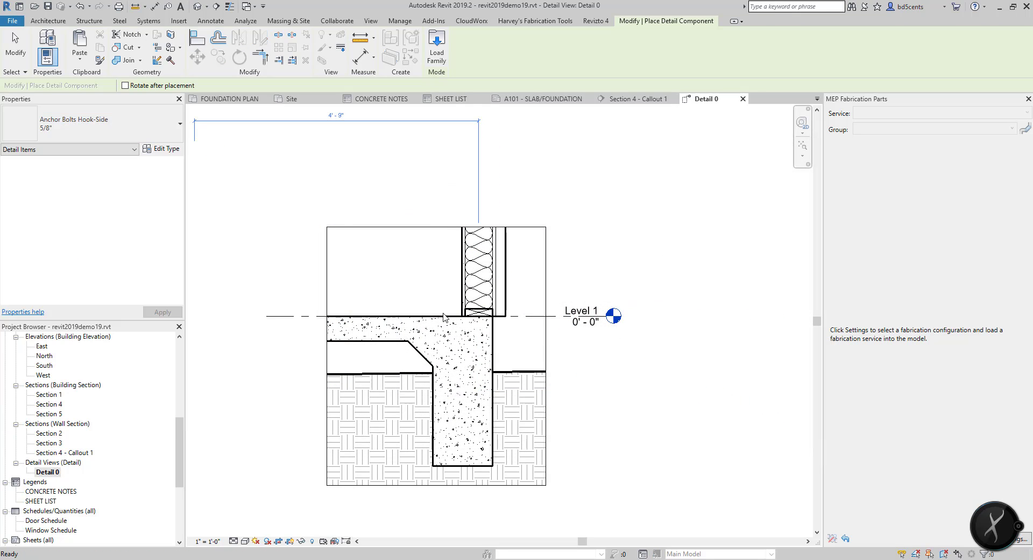
Step: Place the hooked anchor bolt through the middle of the sill plate, with its shank running down into the footing
scroll(478, 315, "up", 3)
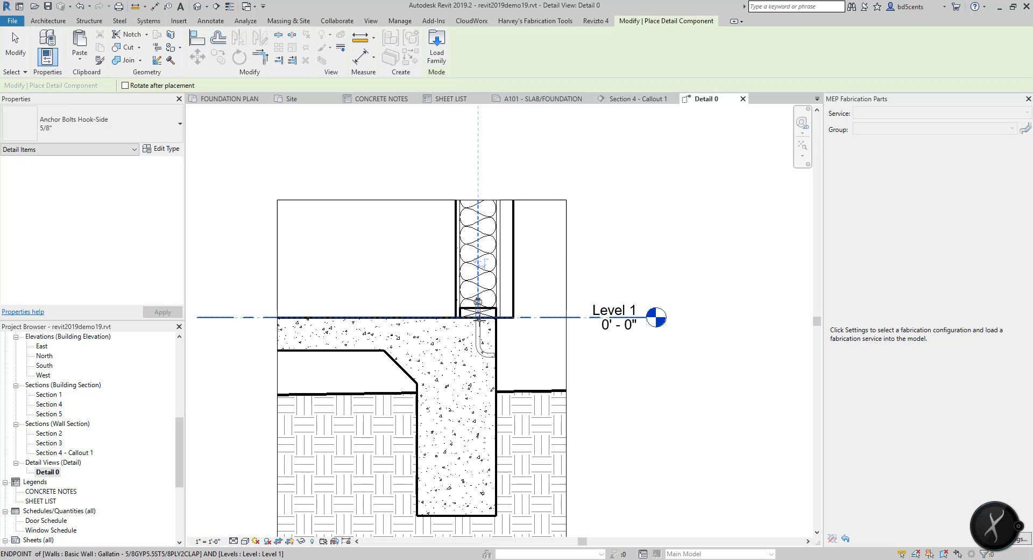
scroll(459, 334, "up", 1)
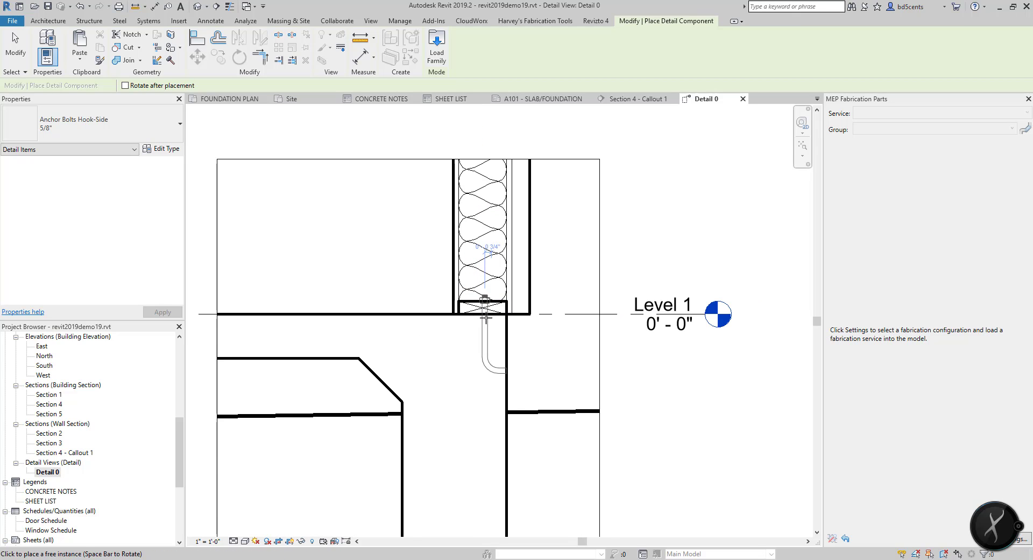
scroll(485, 319, "up", 1)
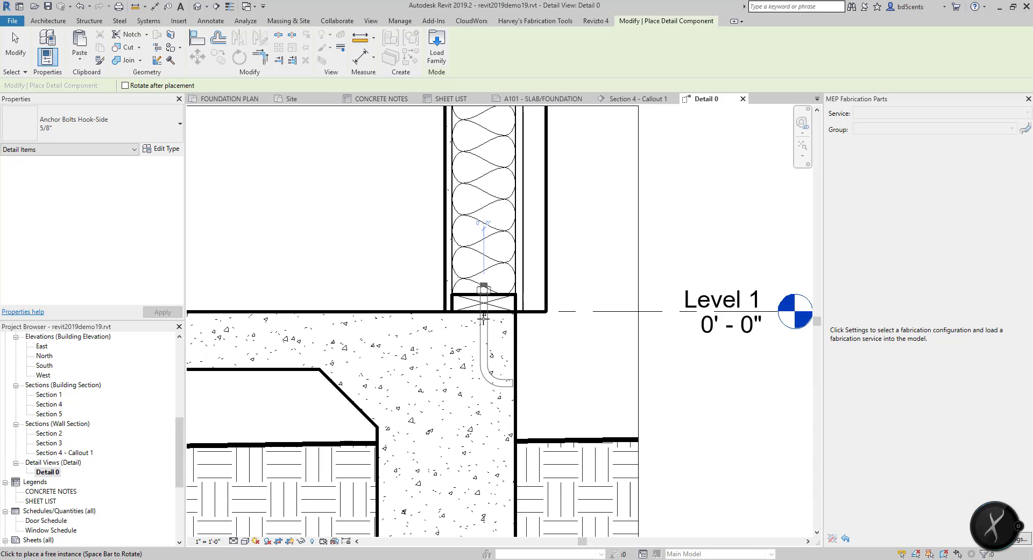
left_click(483, 318)
key("Escape")
Step: Try to reverse the anchor bolt's hook by stretching its end across to the opposite side of the shank
left_click(484, 336)
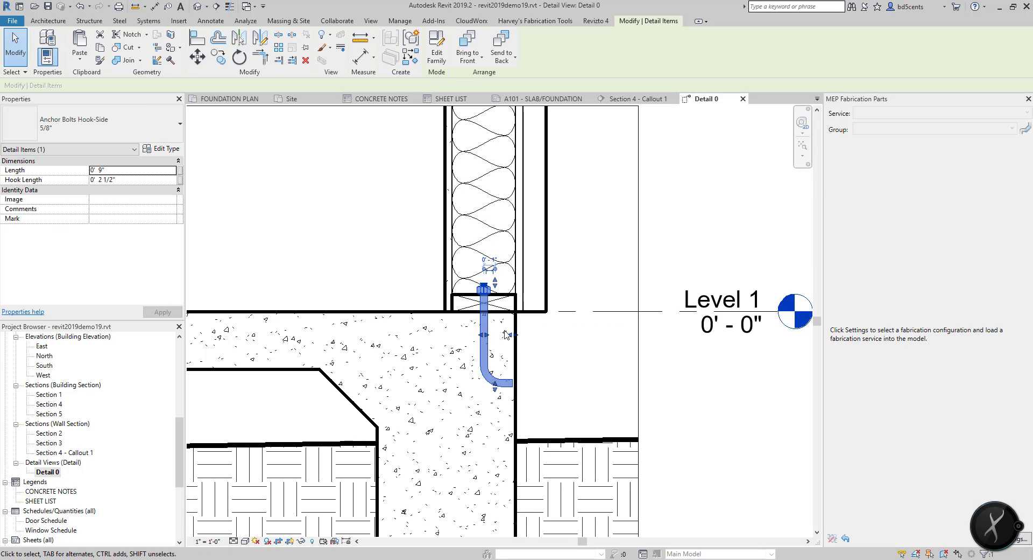
left_click_drag(506, 335, 450, 334)
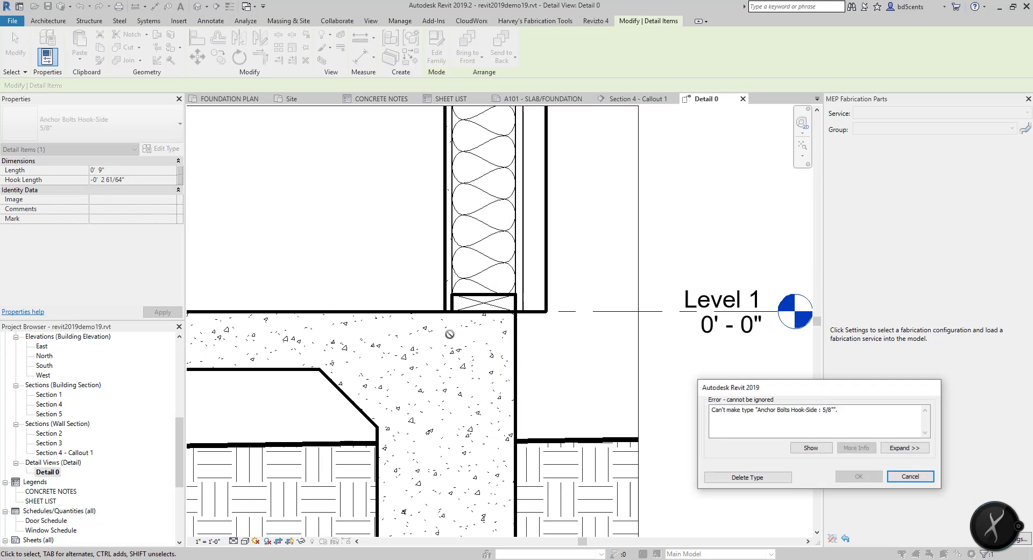
left_click(910, 477)
left_click(480, 317)
scroll(479, 316, "up", 1)
key("Escape")
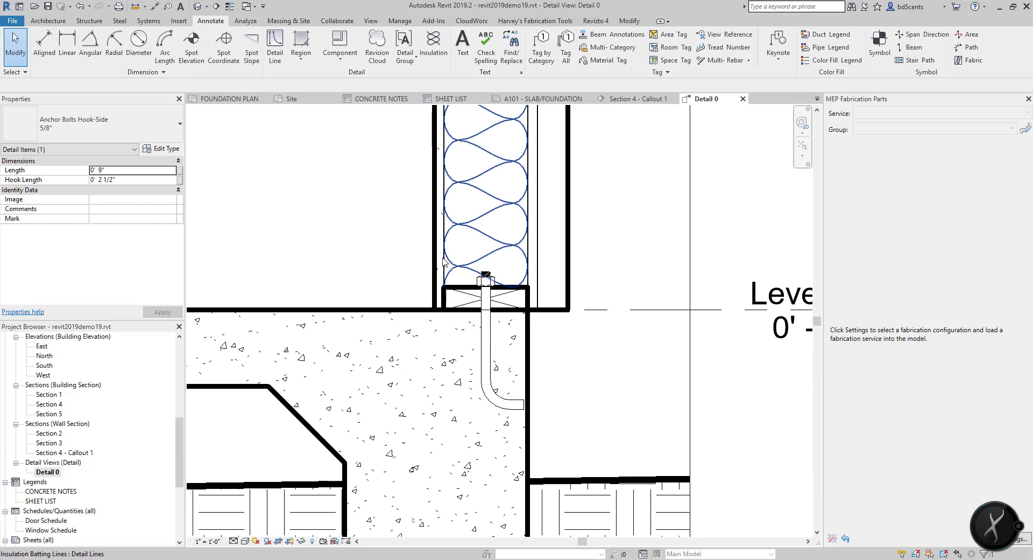
Step: Mirror the anchor bolt about its own vertical axis without making a copy, so the hook points into the footing
left_click(486, 293)
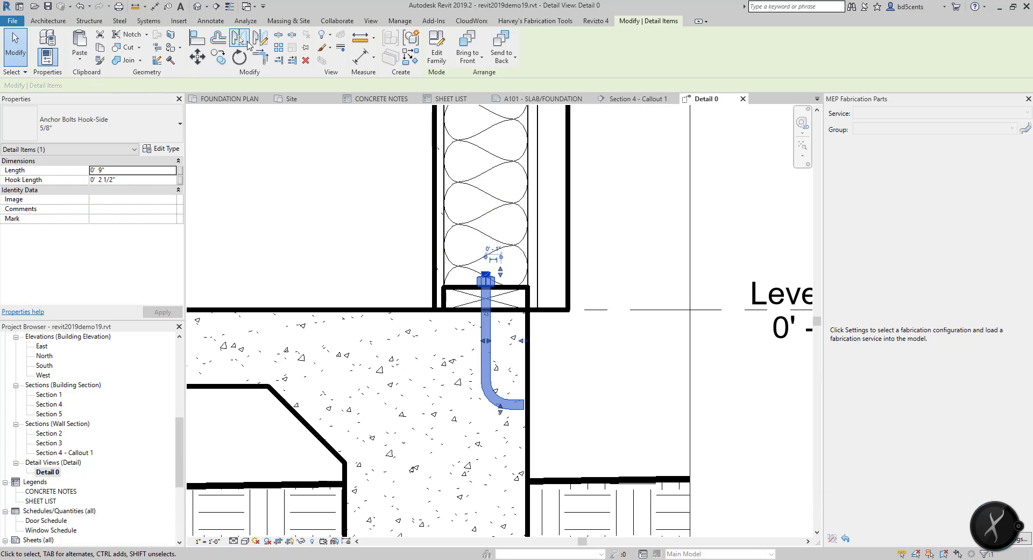
left_click(247, 42)
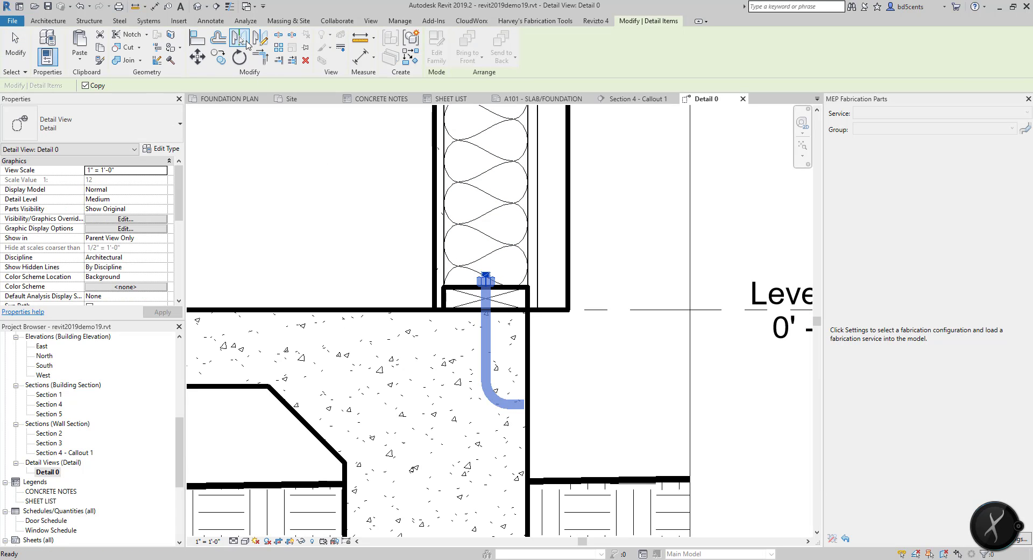
left_click(85, 86)
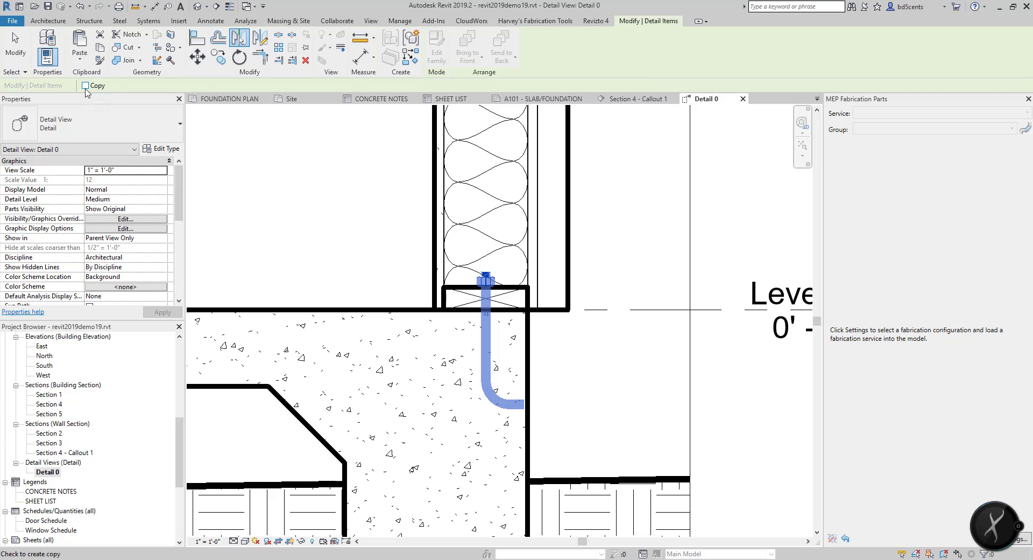
left_click(487, 338)
key("Escape")
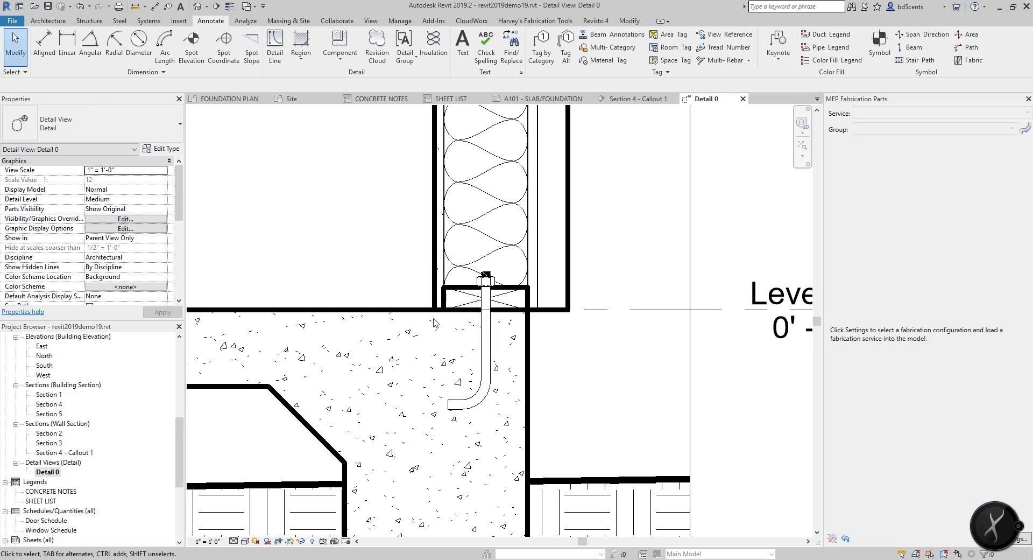
Step: Set the anchor bolt's Length to 10"
scroll(435, 323, "down", 3)
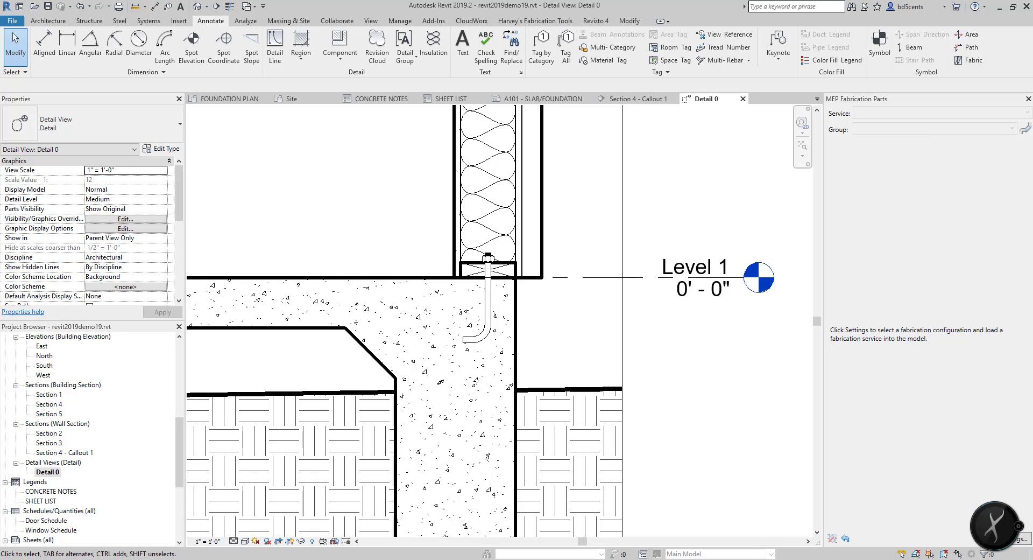
left_click(489, 307)
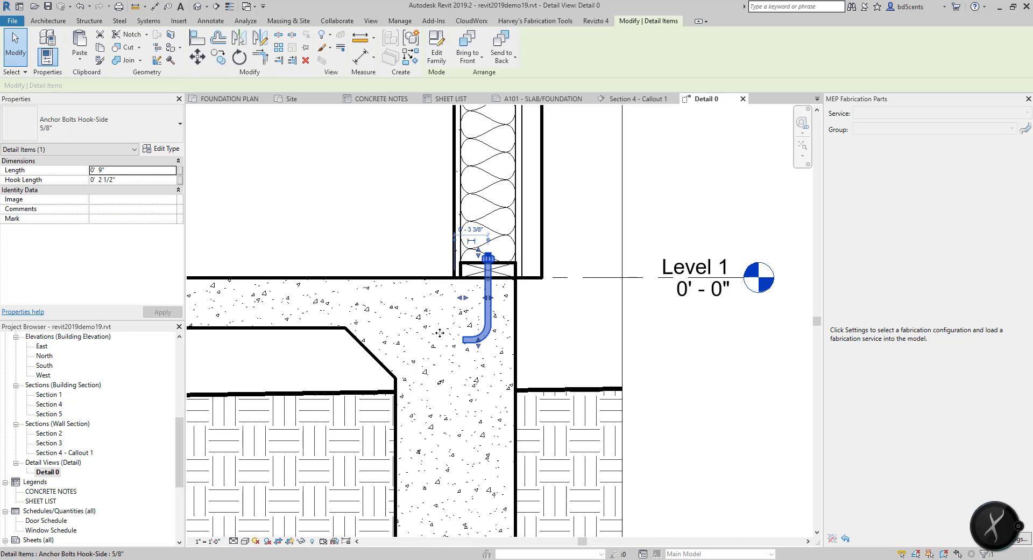
left_click(128, 171)
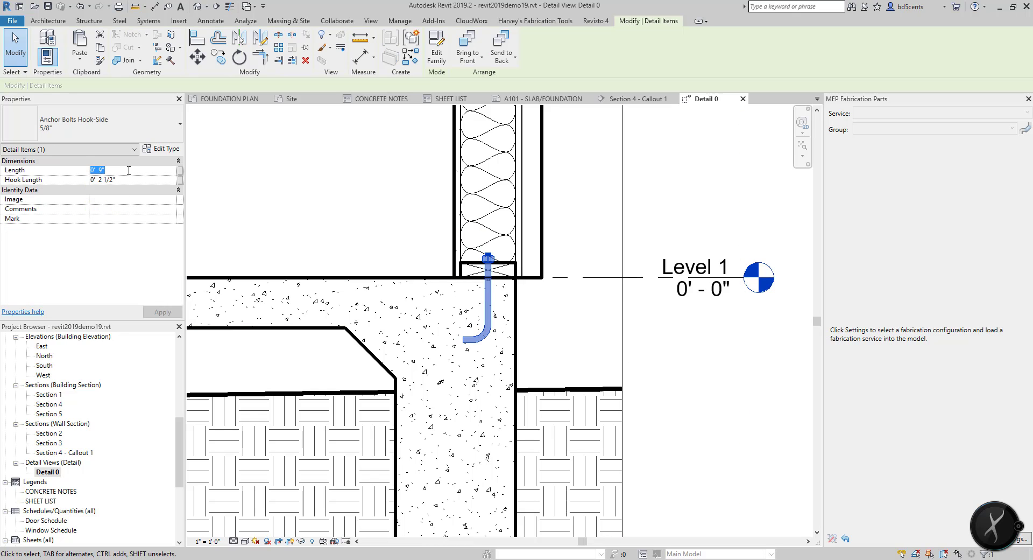
type("10")
key("Return")
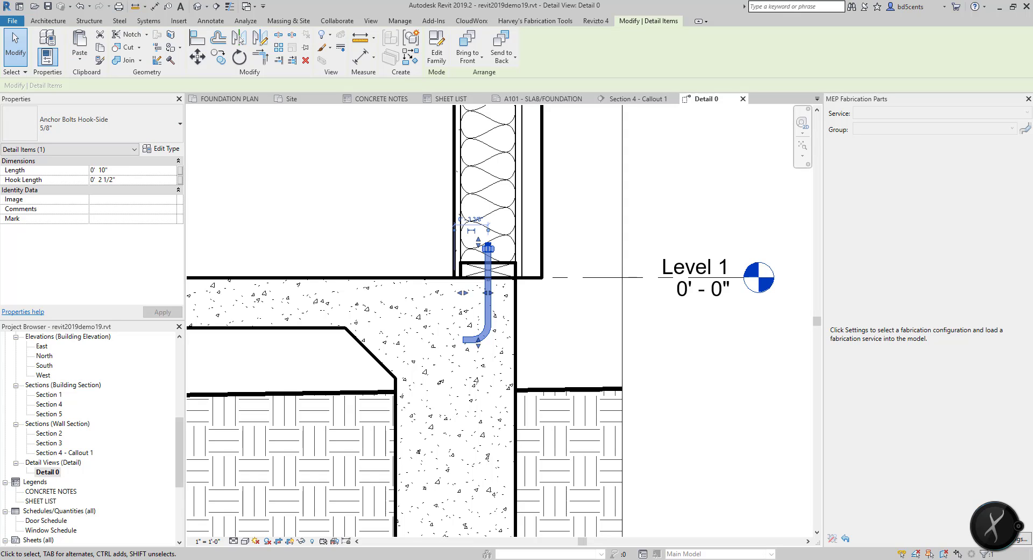
left_click(405, 209)
Step: Nudge the anchor bolt down in small increments until its nut sits just above the sill plate
scroll(450, 272, "up", 2)
left_click(500, 257)
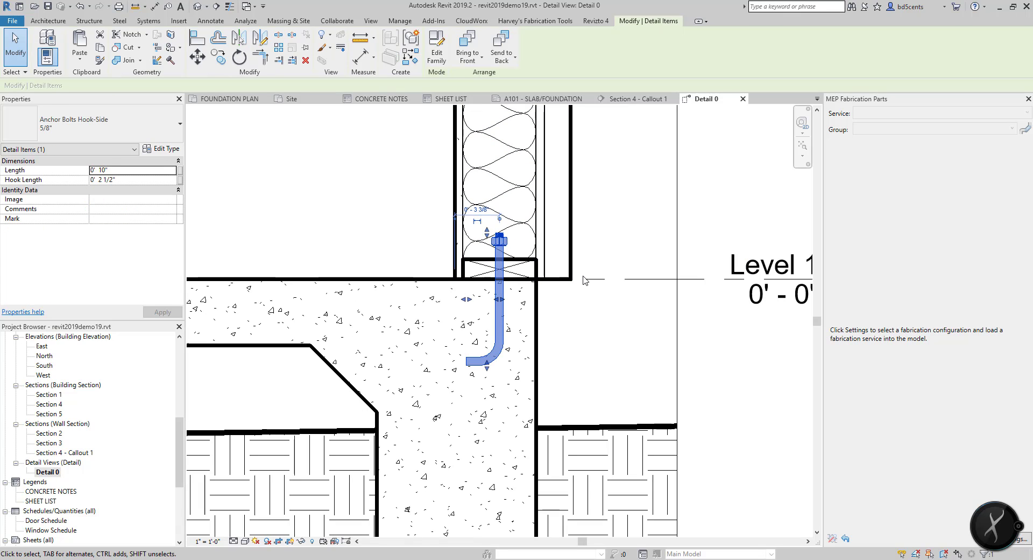
key("Down")
key("Down")
key("Down")
key("Down")
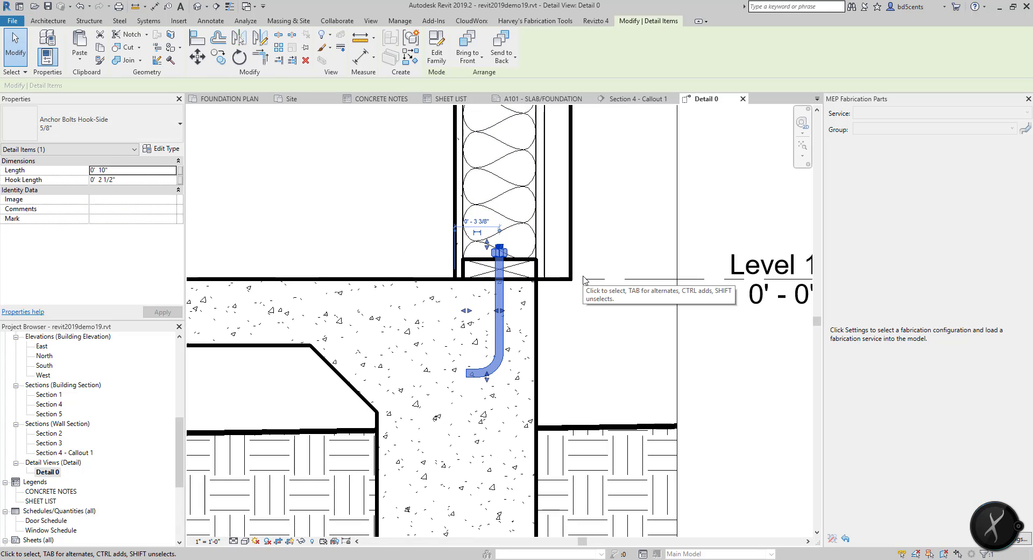
key("Down")
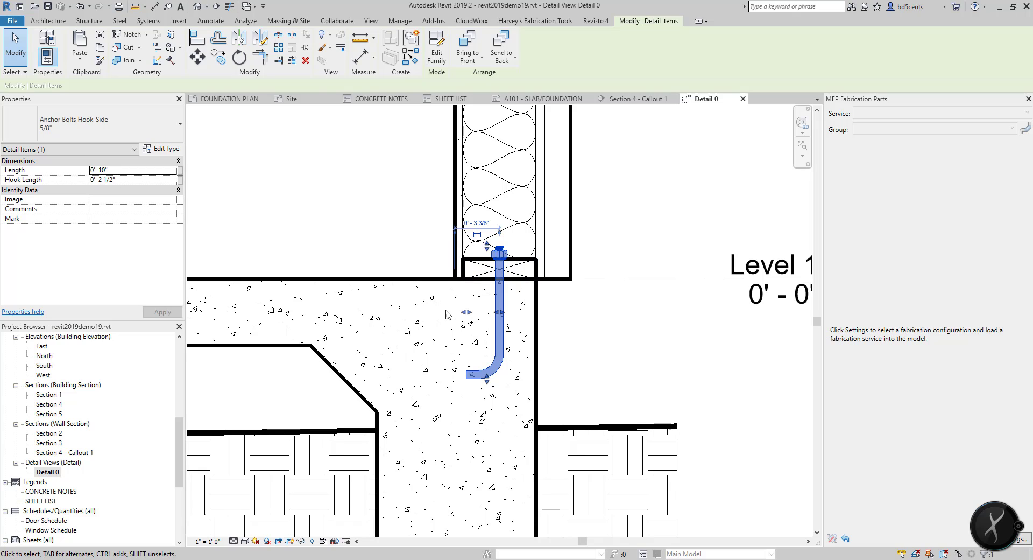
Step: Stretch the anchor bolt's lower end down to a length of about 1'-1 9/16", and bring it back to about 10"
left_click_drag(490, 384, 488, 432)
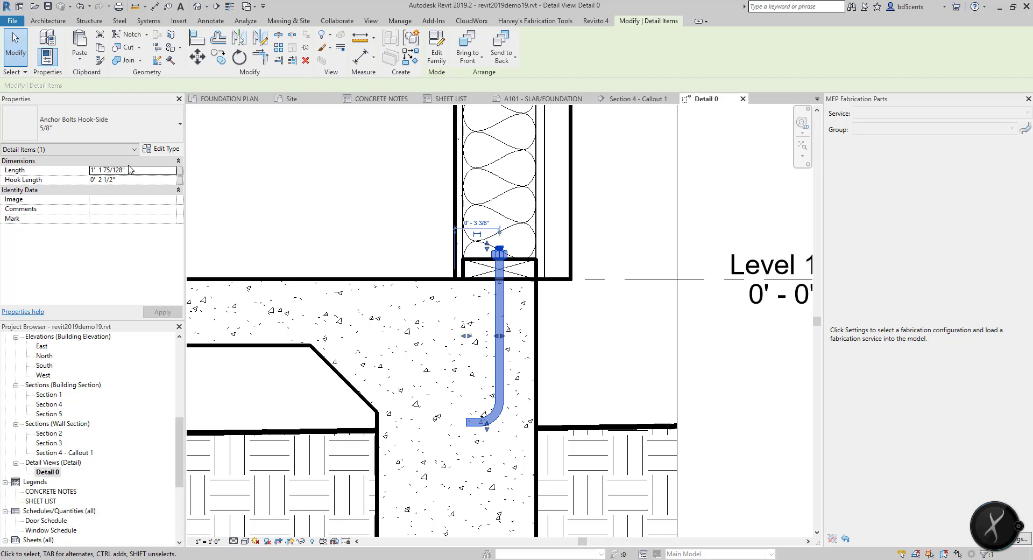
left_click_drag(488, 381, 488, 381)
key("ctrl+z")
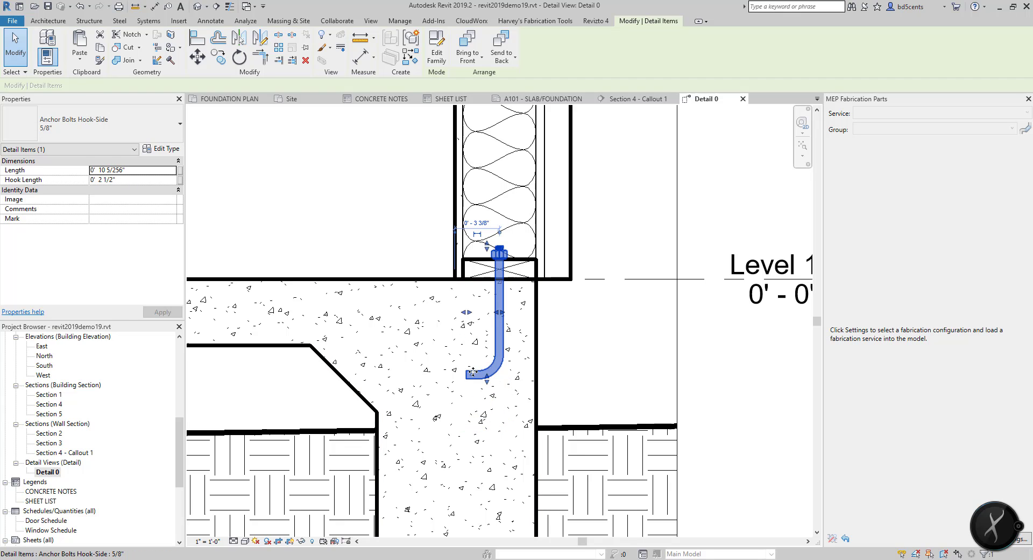
Step: Stretch the anchor bolt to a length of about 1'-2 3/8" with a hook about 6 9/16" long
left_click_drag(467, 312, 385, 312)
left_click_drag(447, 419, 446, 430)
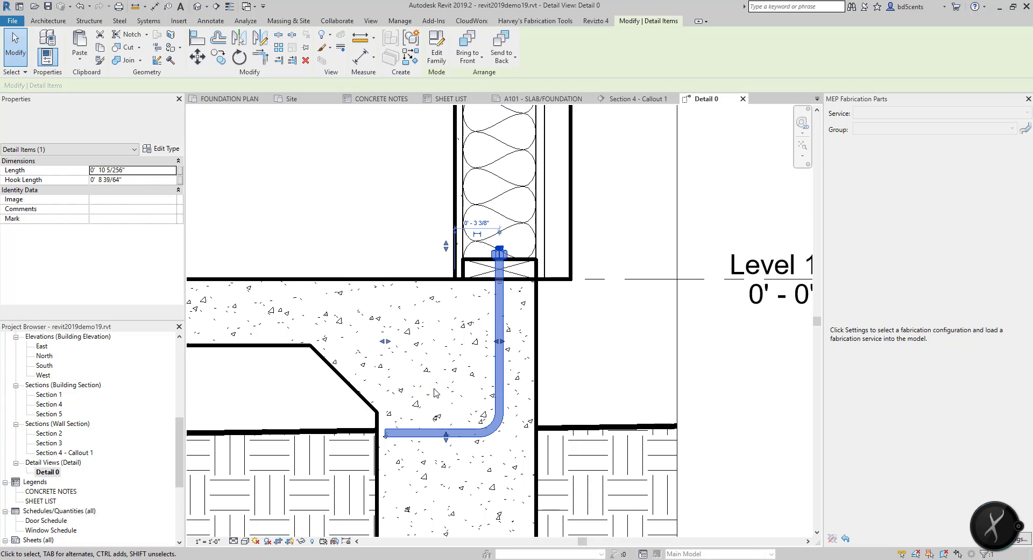
left_click_drag(386, 342, 412, 341)
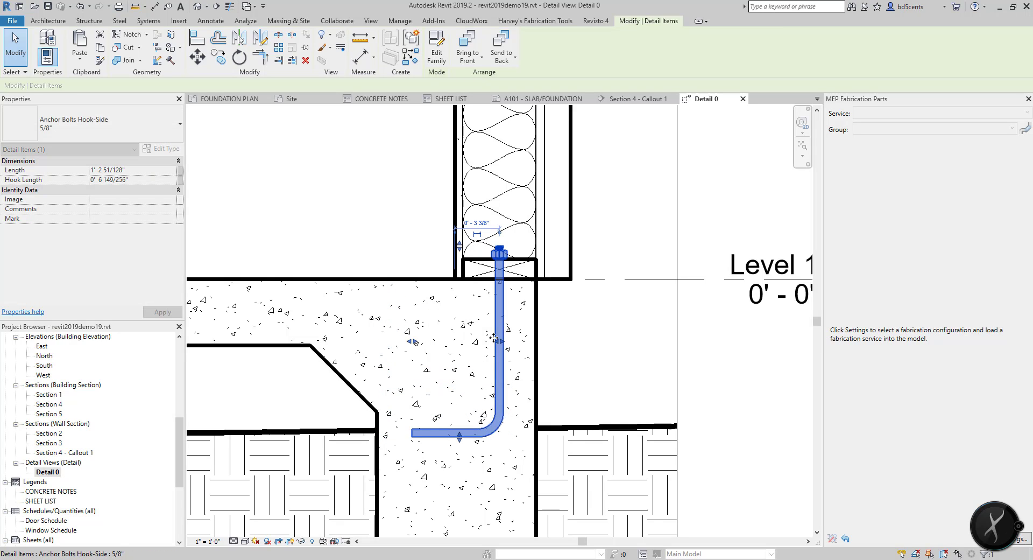
left_click(398, 241)
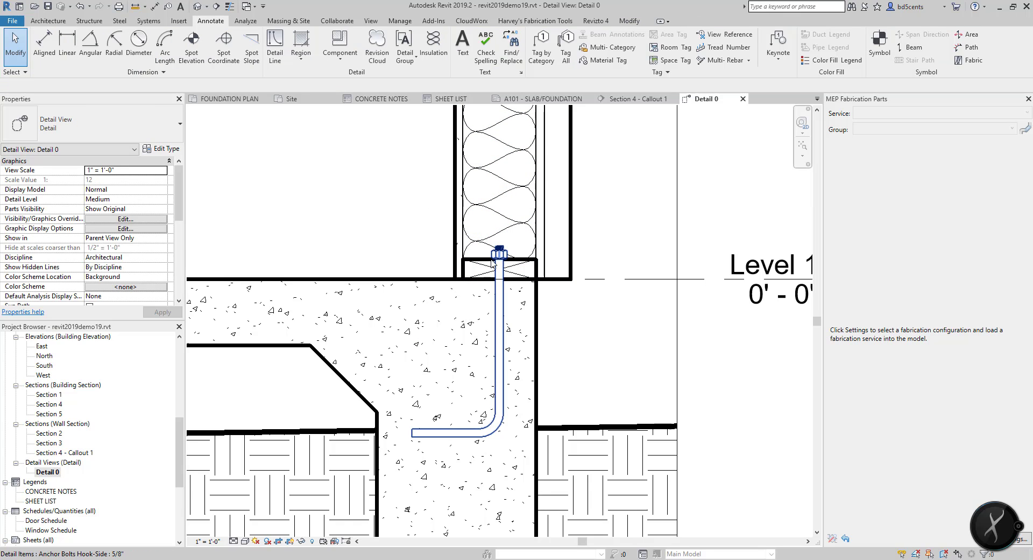
Step: Set the anchor bolt's Length to 10" and its Hook Length to 2 1/2"
left_click(499, 344)
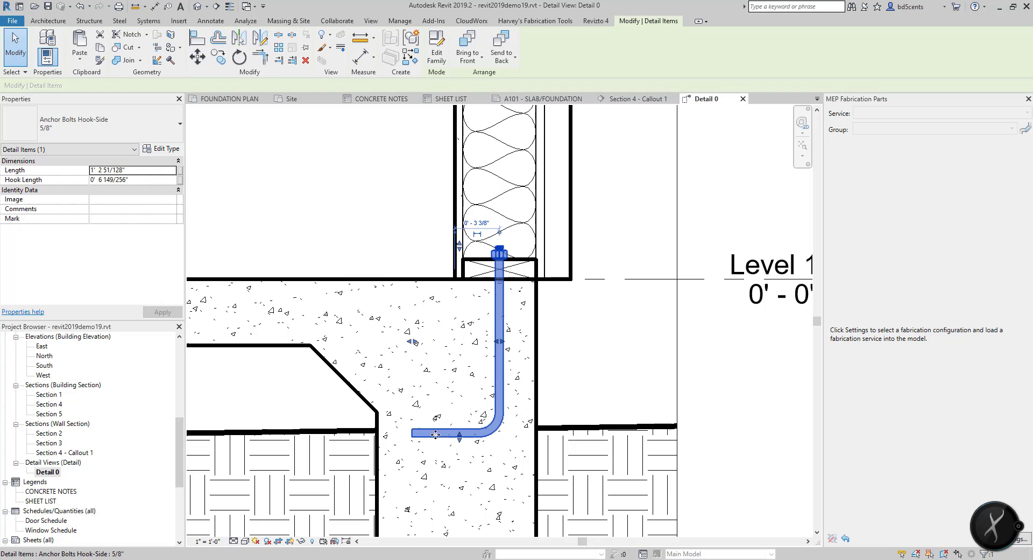
left_click(129, 180)
left_click_drag(131, 173, 90, 171)
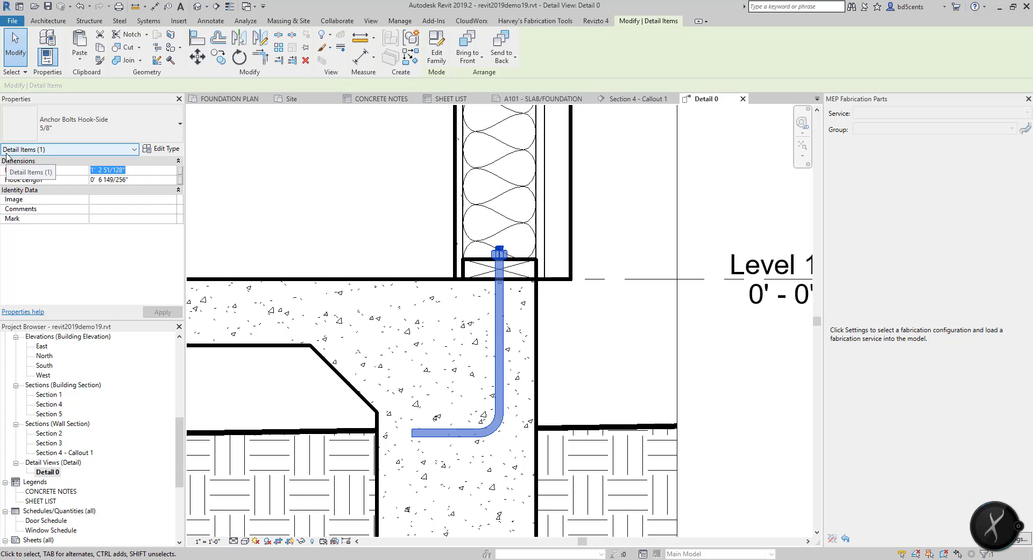
type("10\"")
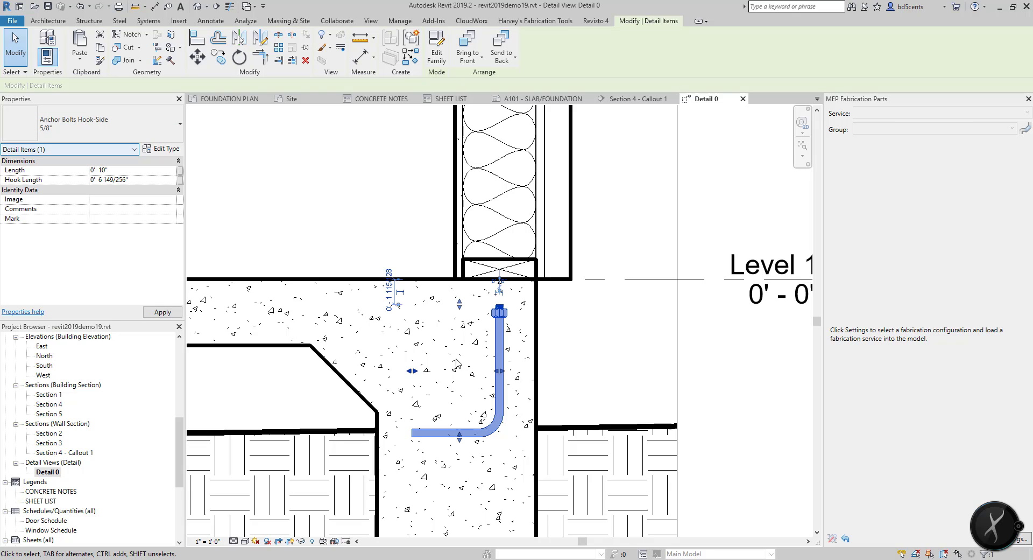
left_click(137, 181)
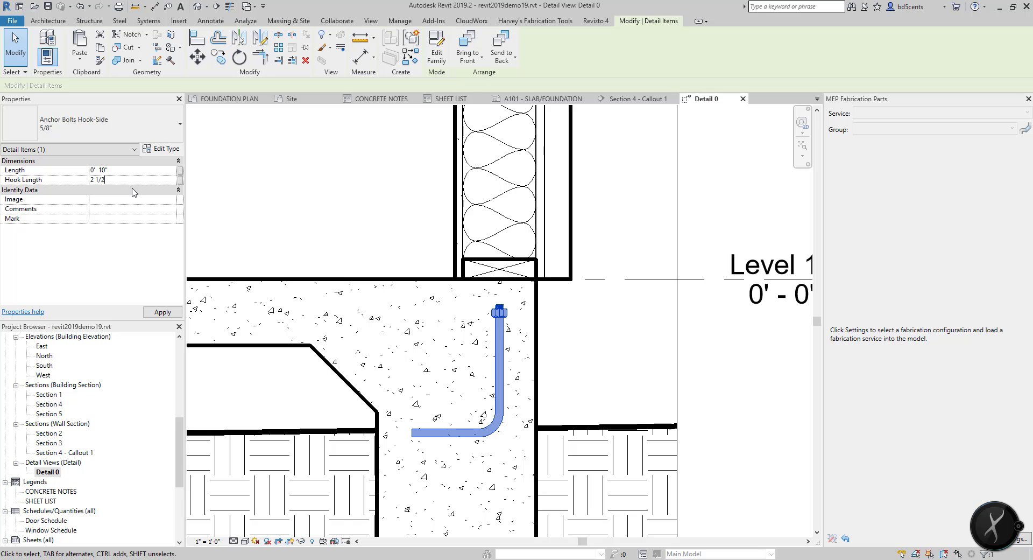
Step: Move the anchor bolt up so its shank passes through the sill plate and the nut sits on top
left_click_drag(498, 330, 499, 271)
key("Escape")
scroll(521, 323, "down", 3)
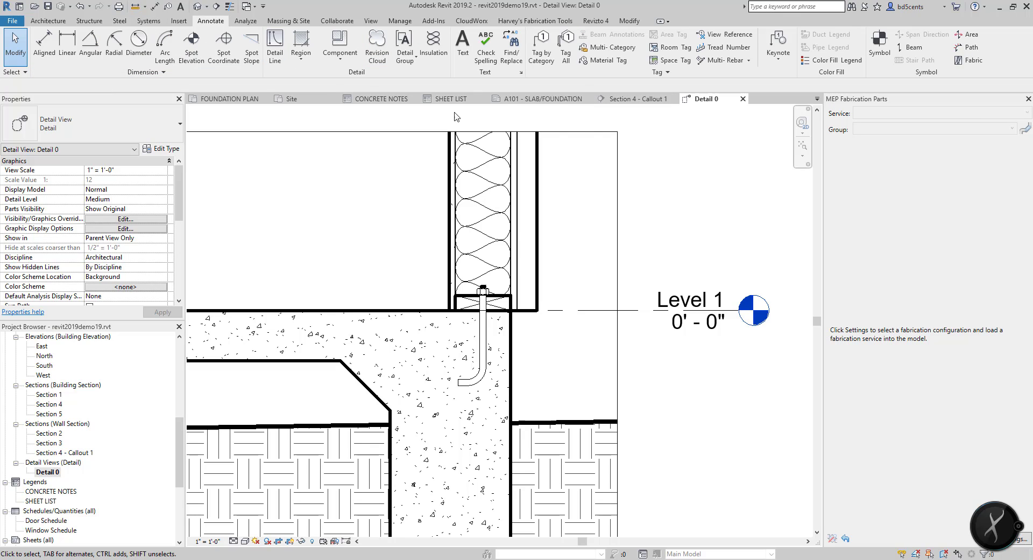
Step: Load the Reinf Bar Section detail component from the Div 03-Concrete, 032100-Reinforcing Steel library folder
left_click(339, 44)
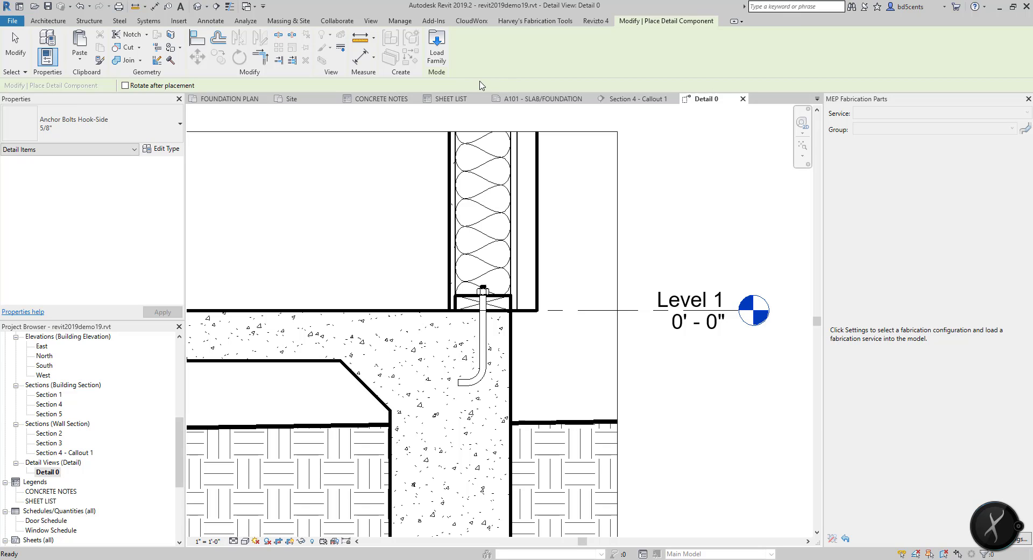
left_click(443, 54)
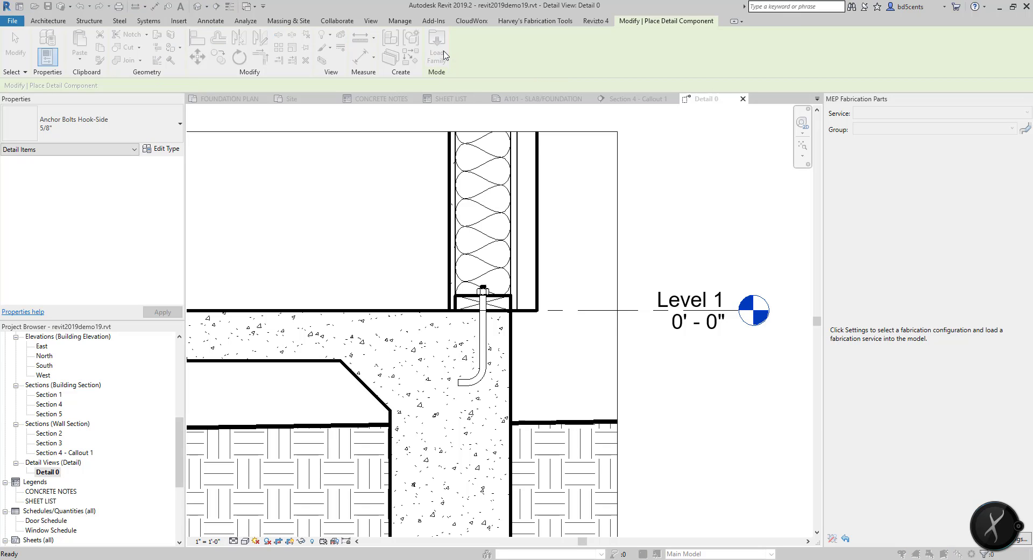
left_click(750, 169)
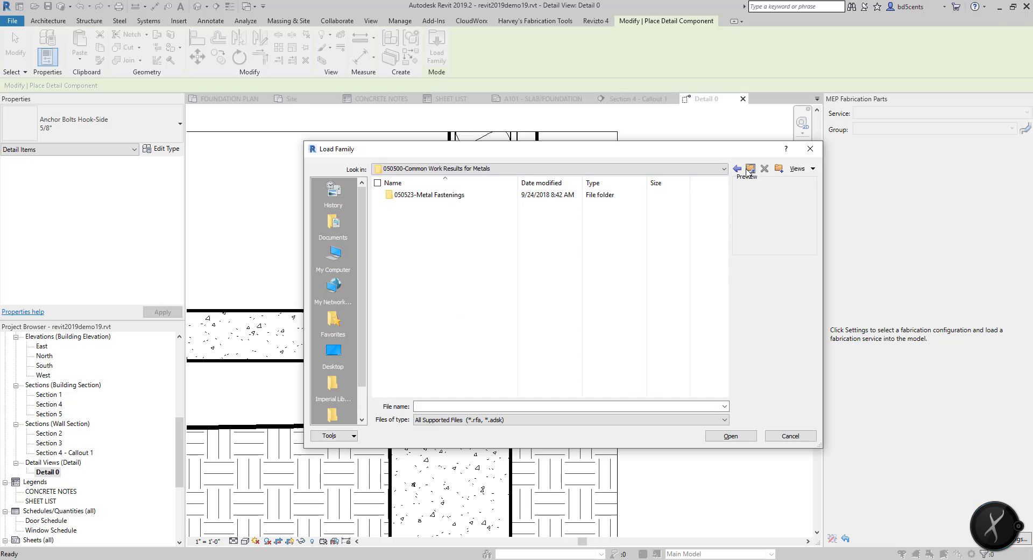
left_click(749, 169)
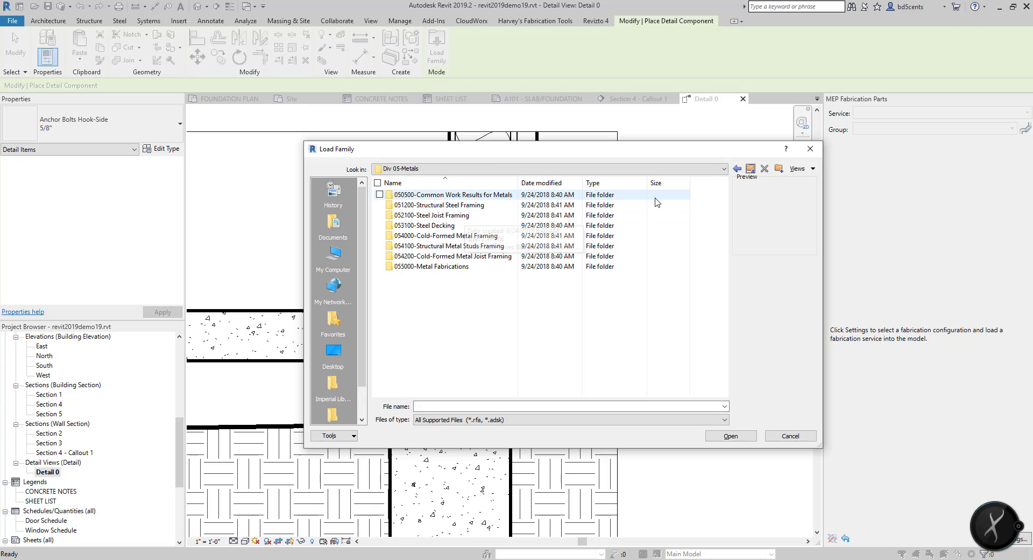
left_click(740, 170)
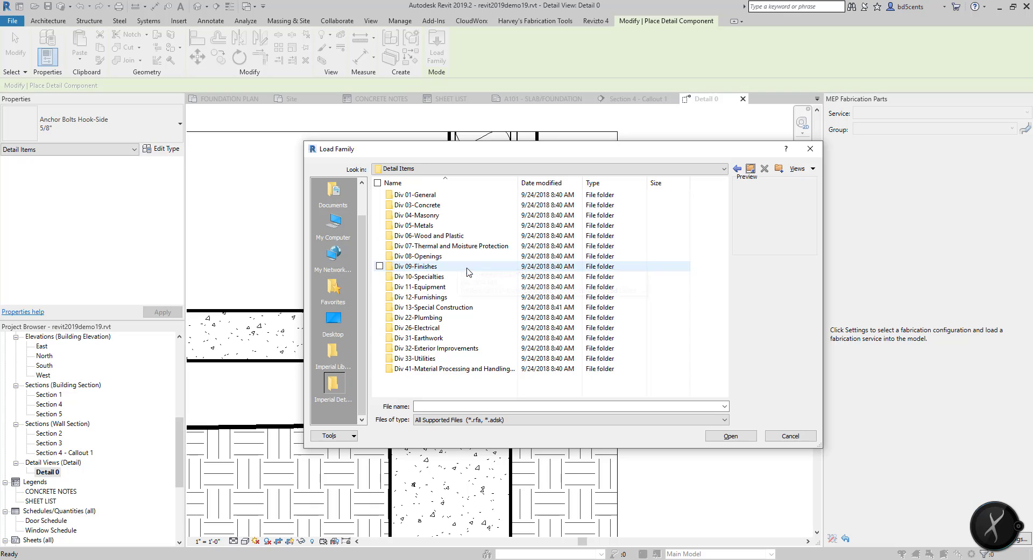
double_click(445, 206)
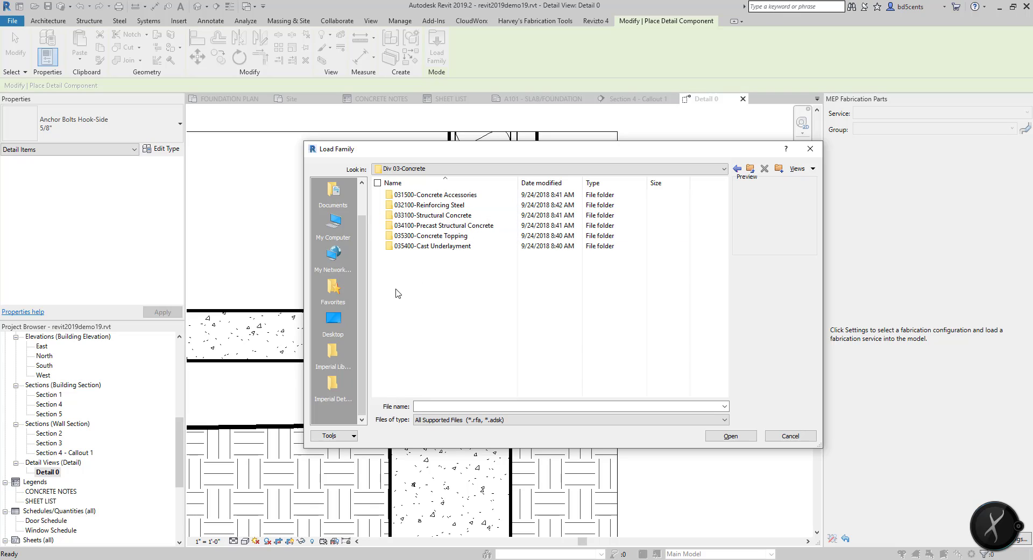
double_click(431, 206)
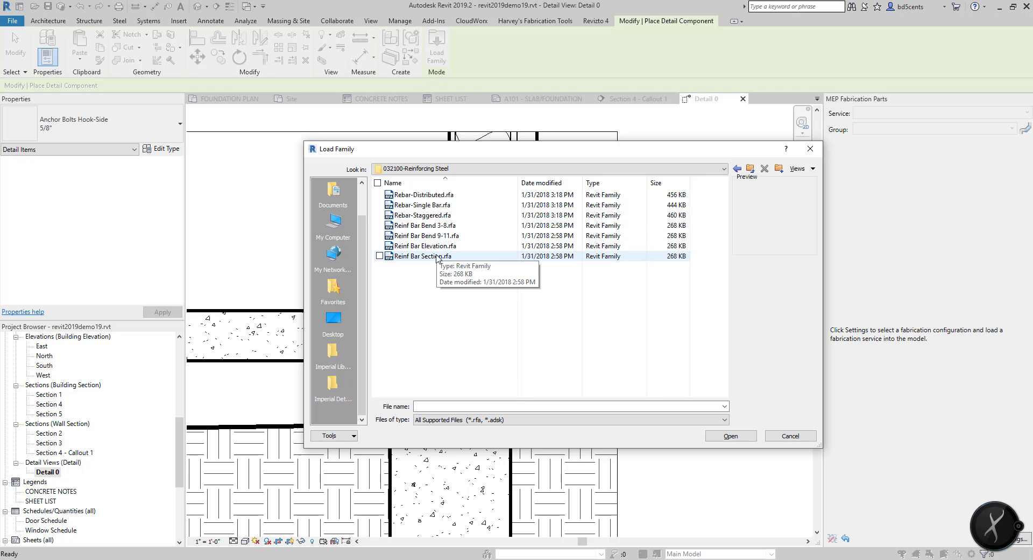
left_click(447, 257)
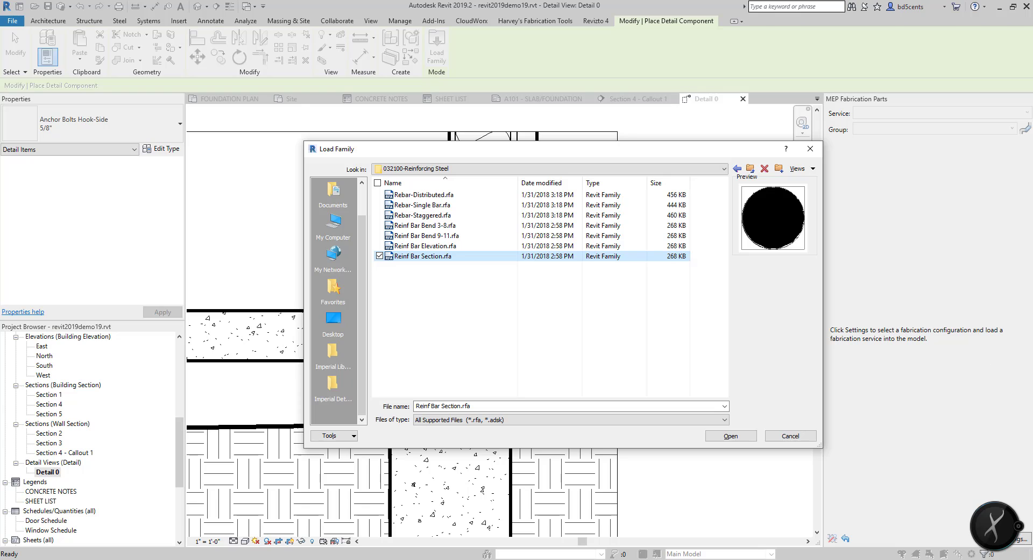
left_click(730, 435)
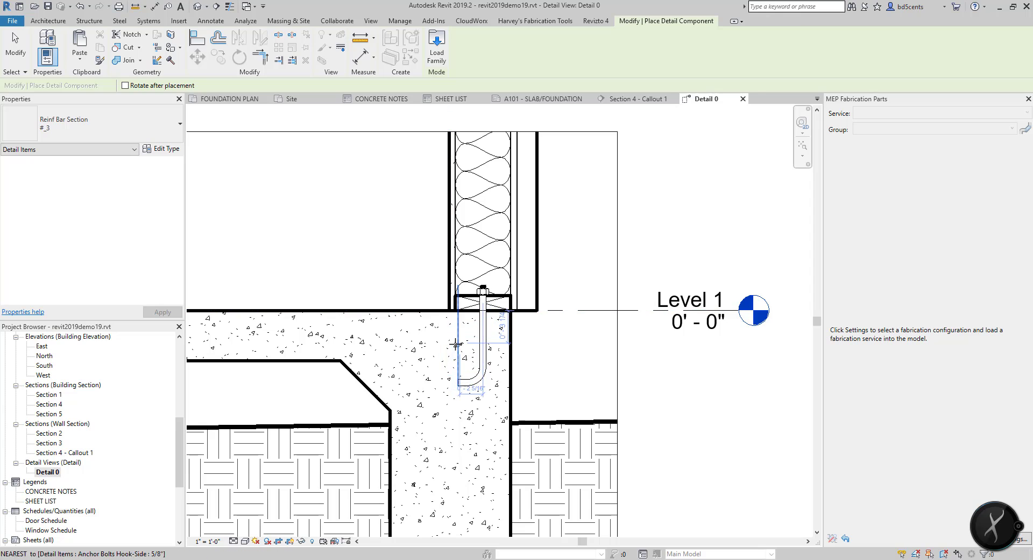
Step: Place two #_3 Reinf Bar Section components in the footing, one beside the anchor bolt's hook and one directly below it
middle_click_drag(454, 343, 458, 284)
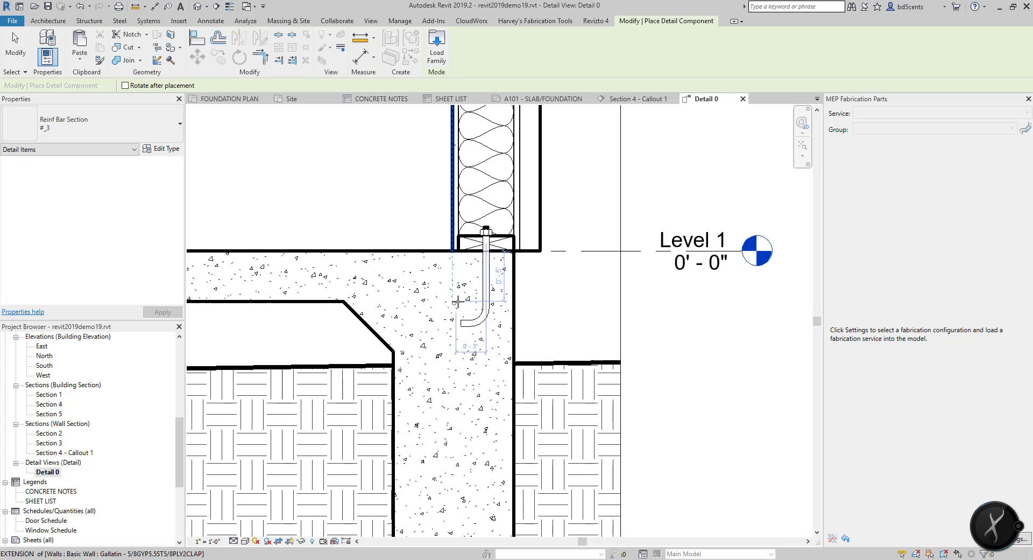
left_click(459, 301)
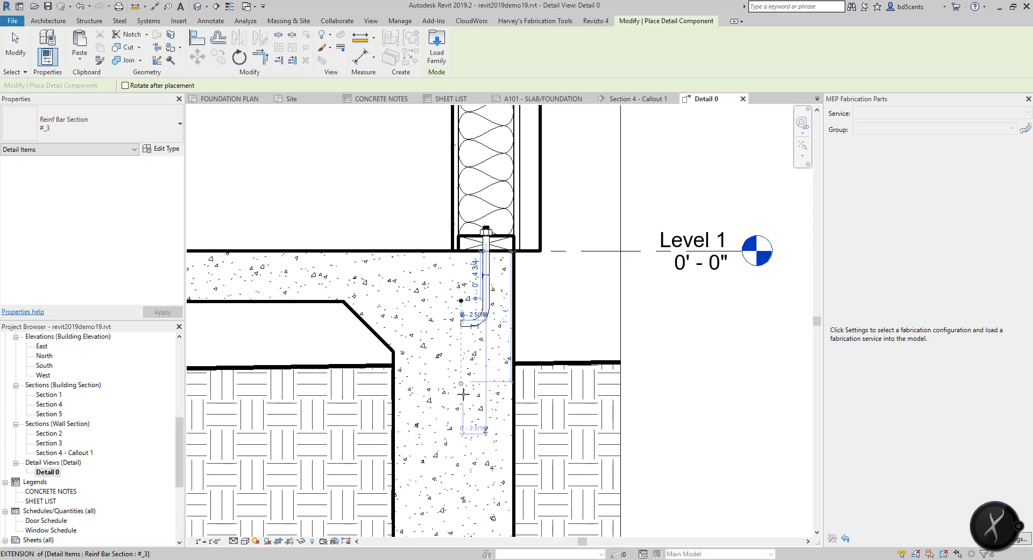
middle_click_drag(471, 401, 475, 325)
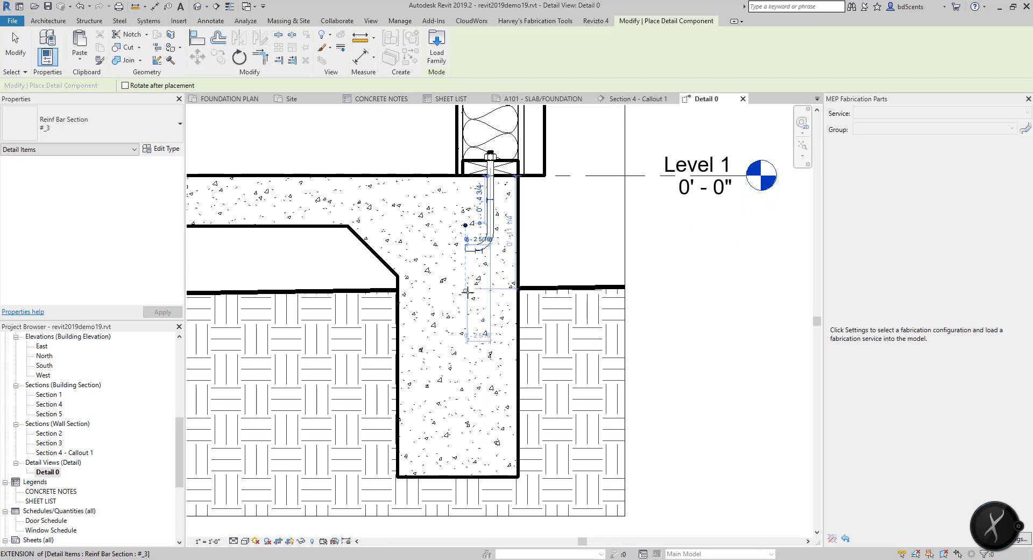
left_click(466, 326)
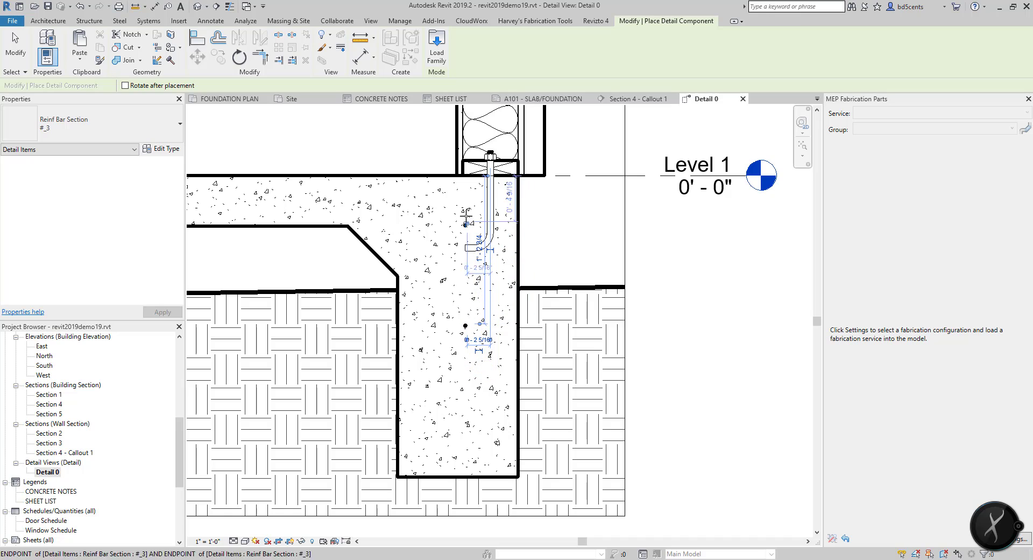
key("Escape")
key("Escape")
scroll(465, 244, "up", 4)
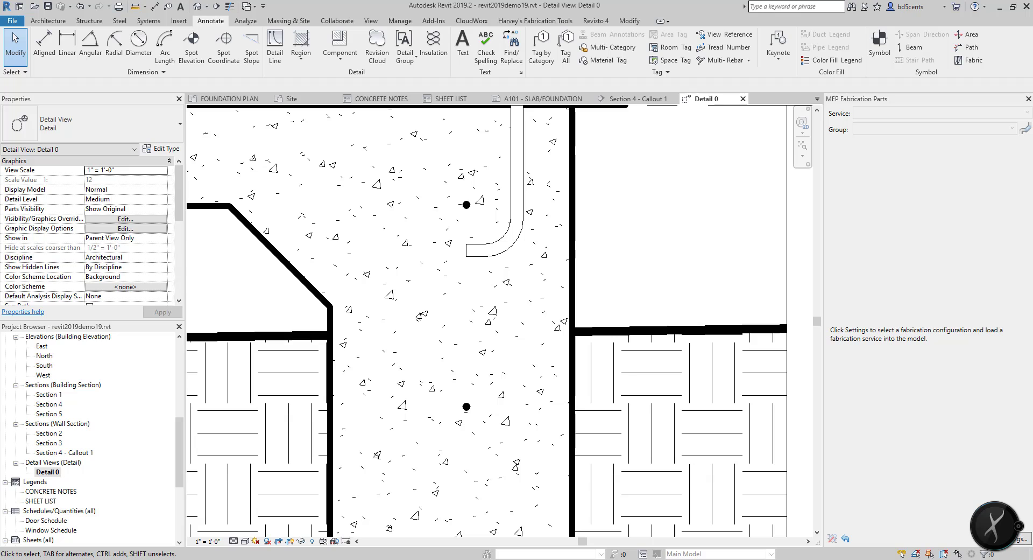
scroll(591, 292, "down", 3)
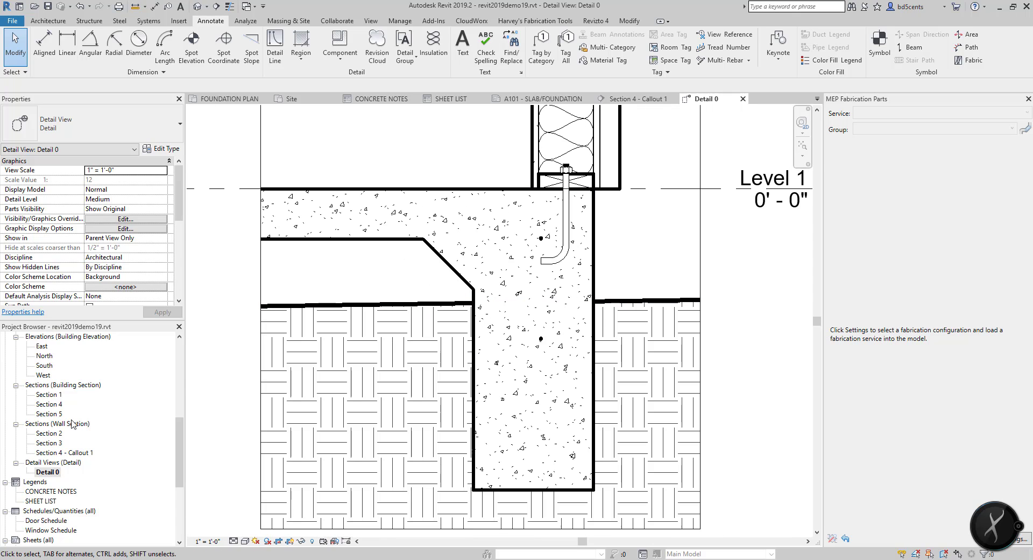
Step: Open the Section 5 view and change its type to Wall Section
double_click(49, 413)
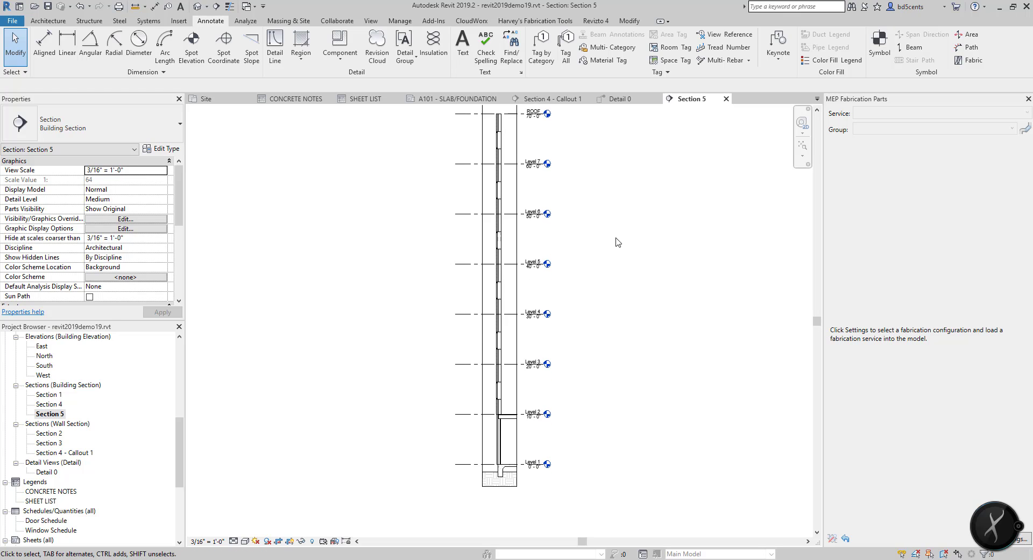
left_click(91, 124)
left_click(51, 211)
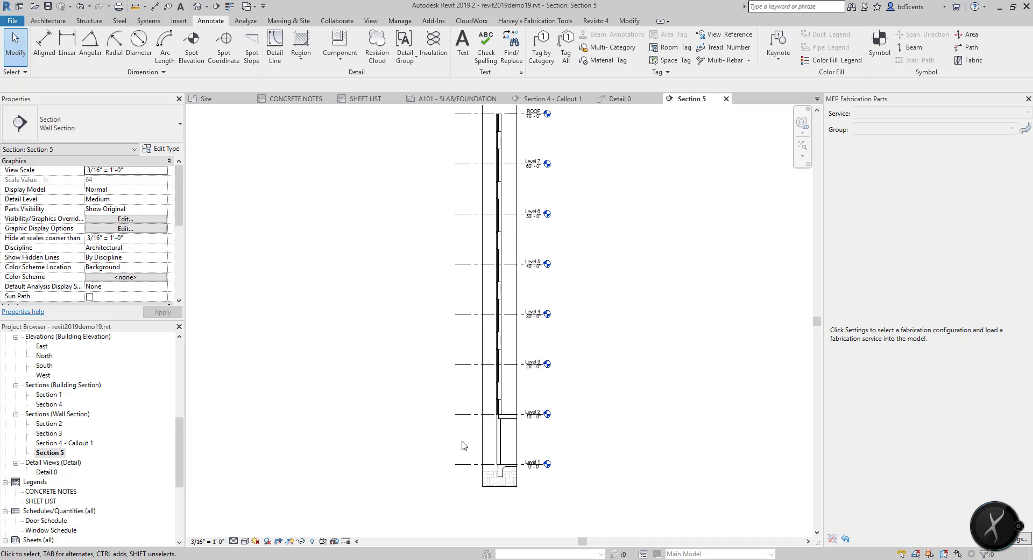
Step: Edit the exterior footing in place and open its sweep's profile sketch for editing
scroll(446, 447, "up", 3)
scroll(431, 403, "up", 2)
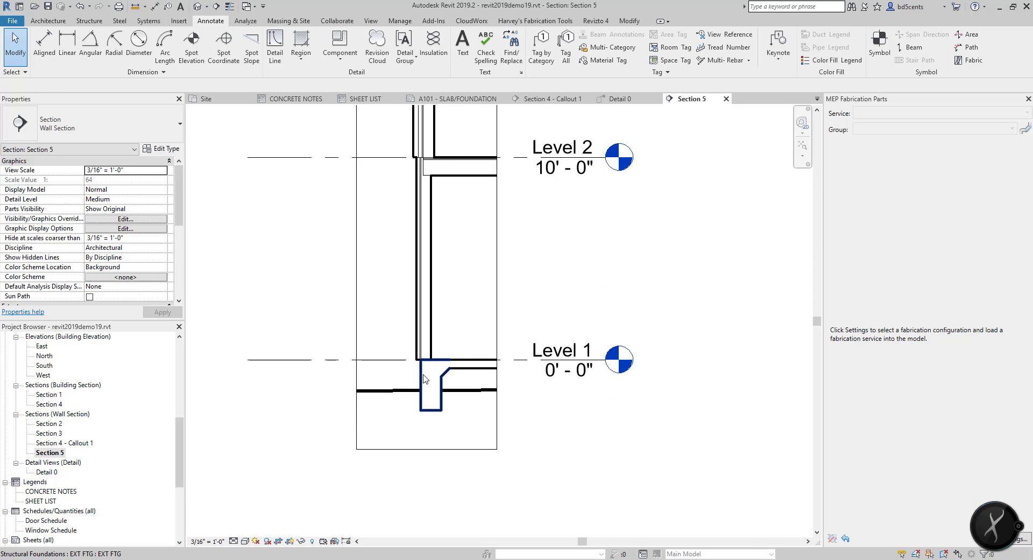
left_click(424, 378)
scroll(428, 383, "up", 2)
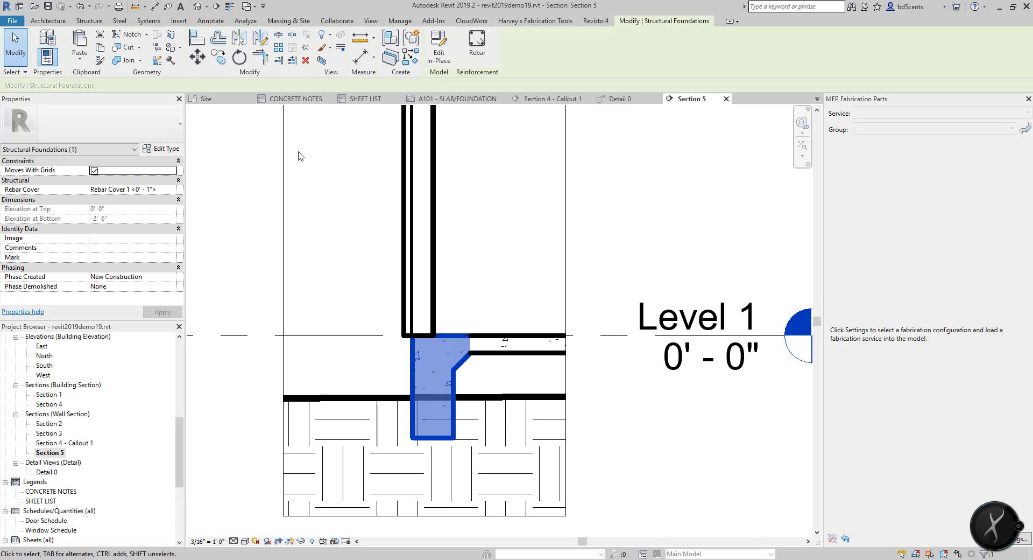
left_click(439, 46)
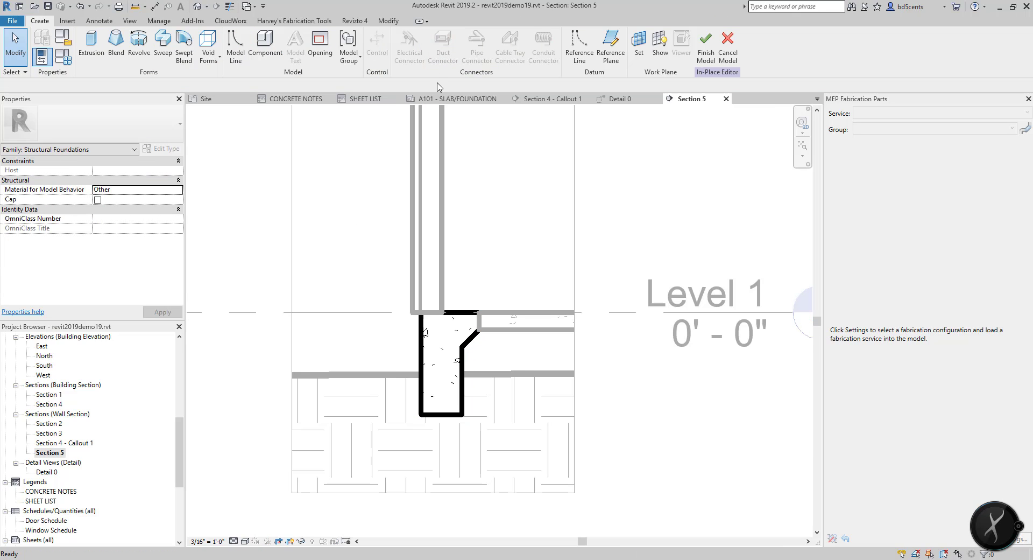
left_click(447, 355)
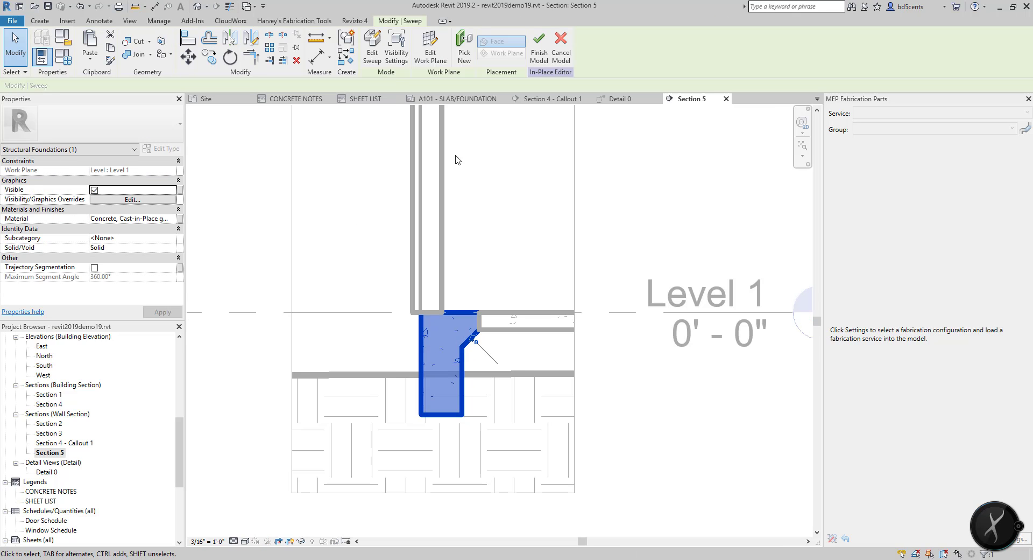
left_click(375, 59)
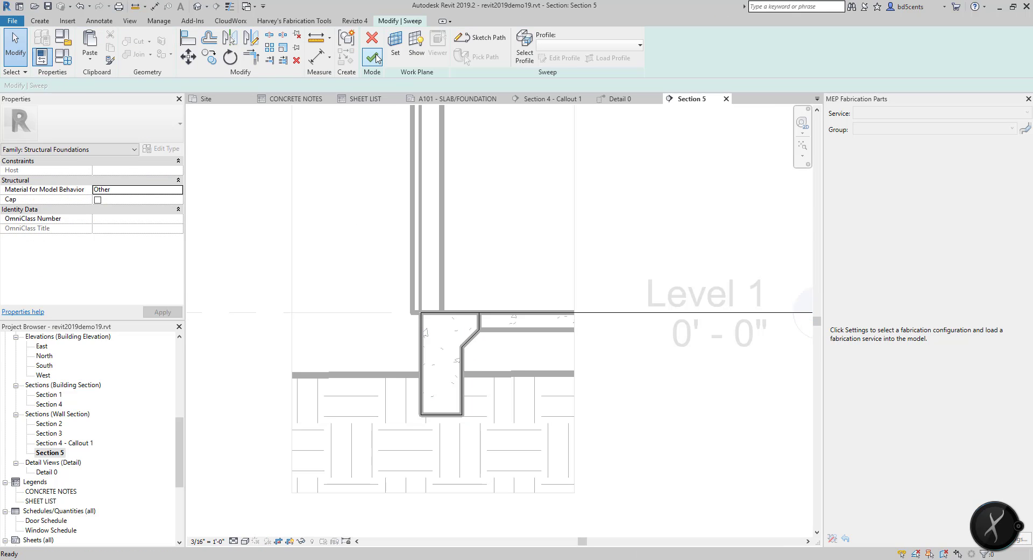
left_click(430, 337)
left_click(561, 58)
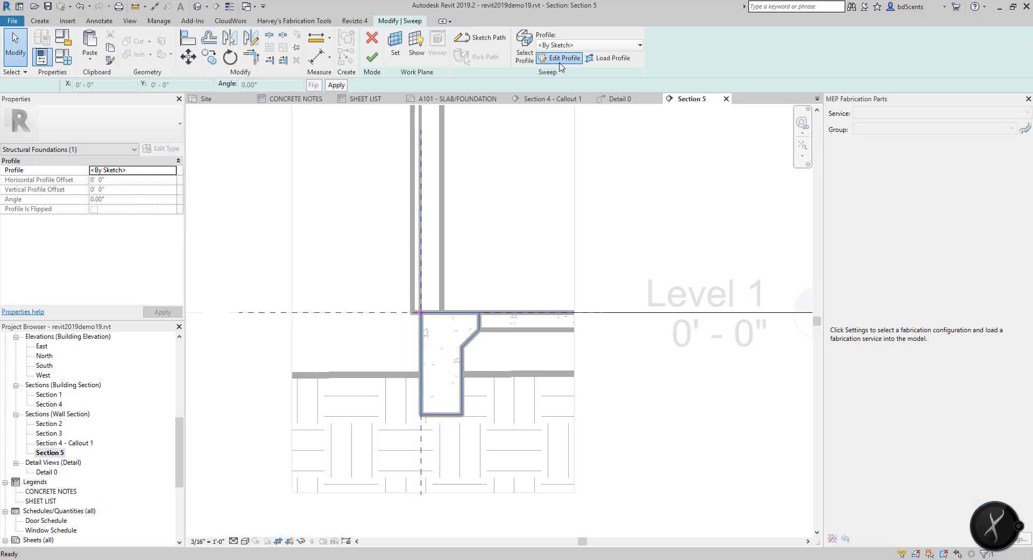
scroll(451, 396, "up", 2)
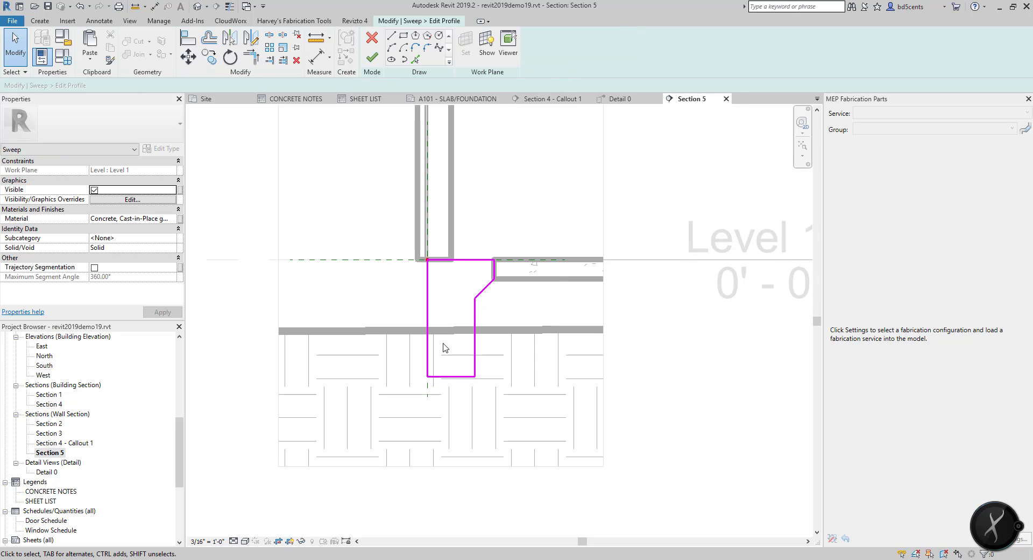
key("d")
key("i")
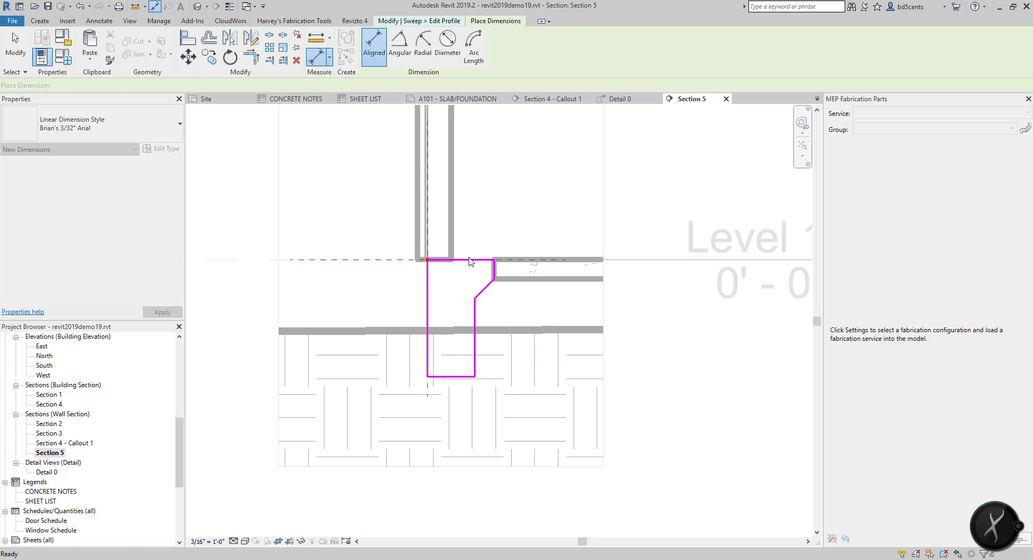
key("Escape")
Step: Set the distance from the footing profile's top edge to its bottom edge to 1'-6"
left_click(458, 377)
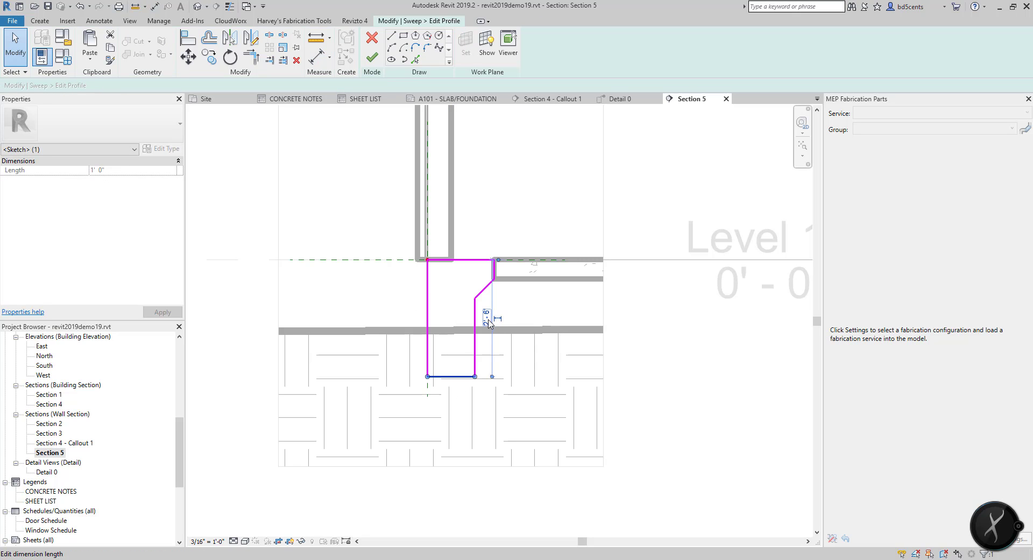
left_click(486, 317)
key("Return")
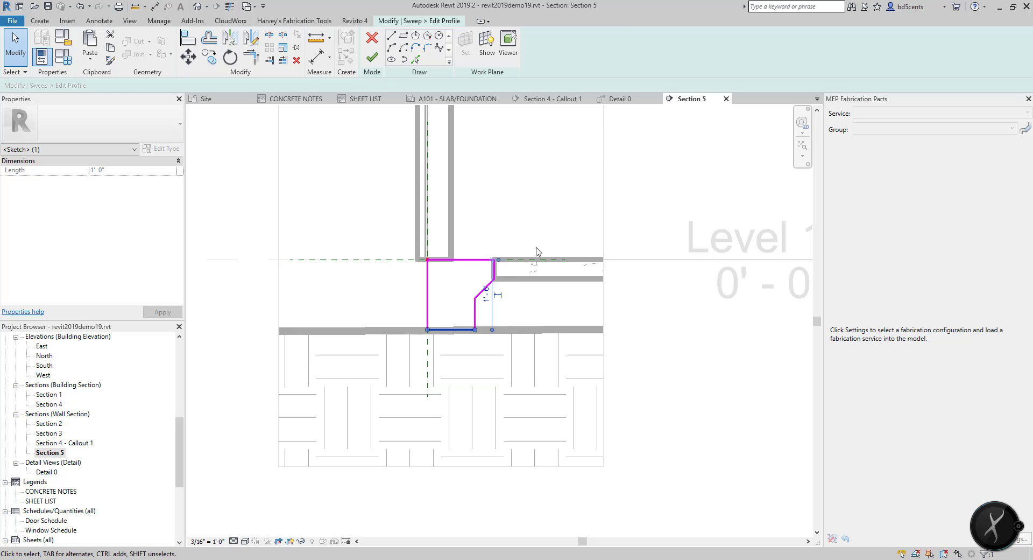
left_click(470, 375)
Step: Check the width of the footing profile's lower stem with an aligned dimension, without placing it
key("d")
key("i")
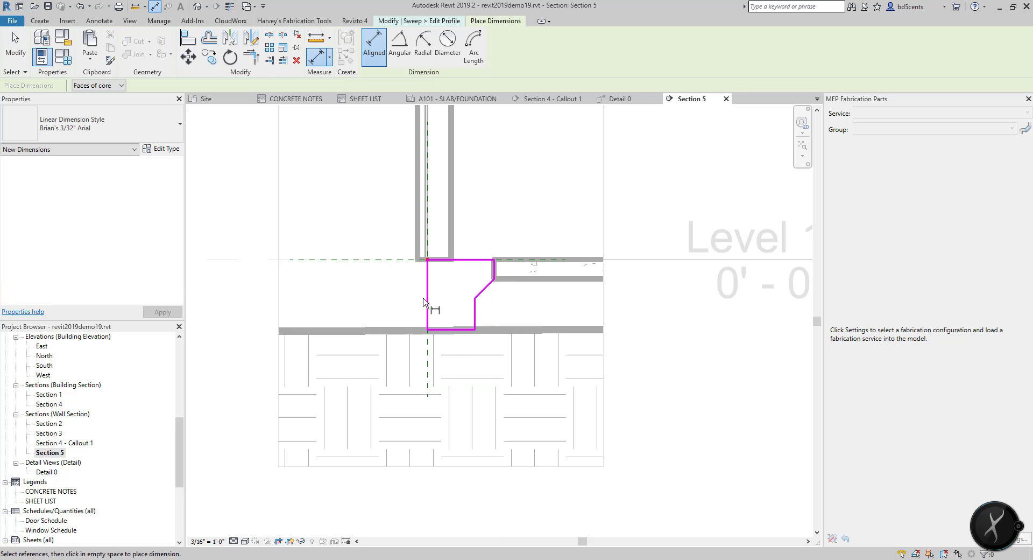
left_click(428, 302)
left_click(474, 317)
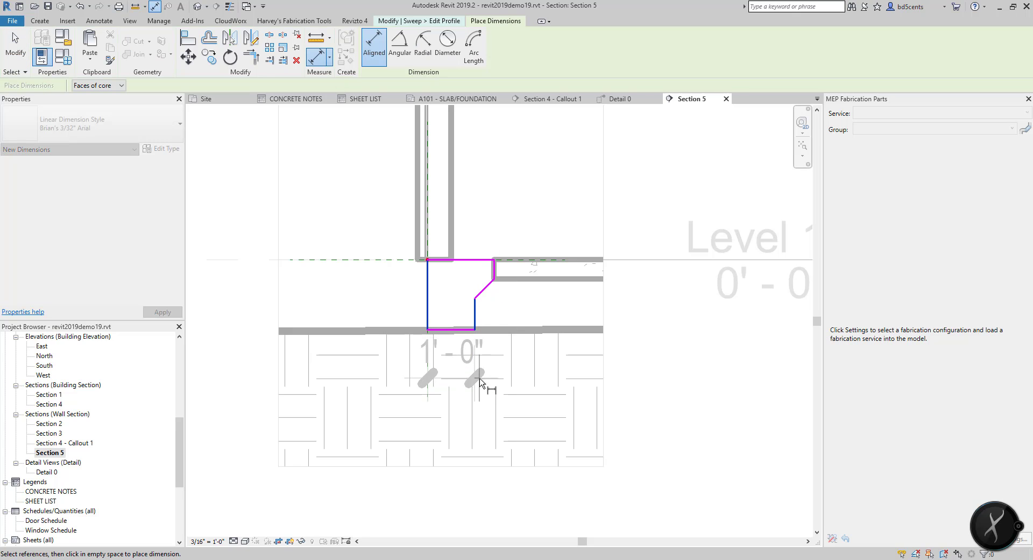
key("Escape")
key("Escape")
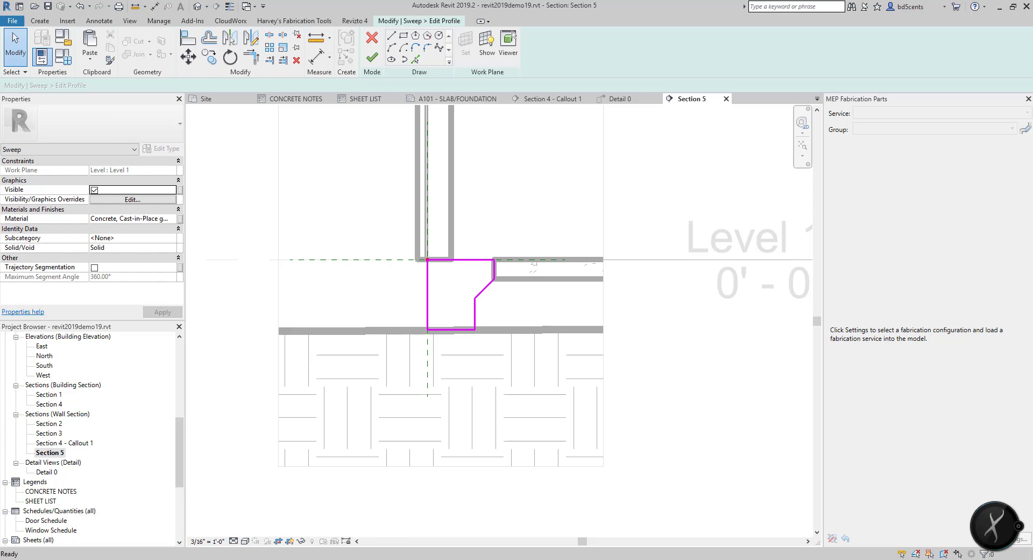
Step: Finish the profile sketch, the sweep and the in-place footing model
left_click(372, 67)
left_click(372, 67)
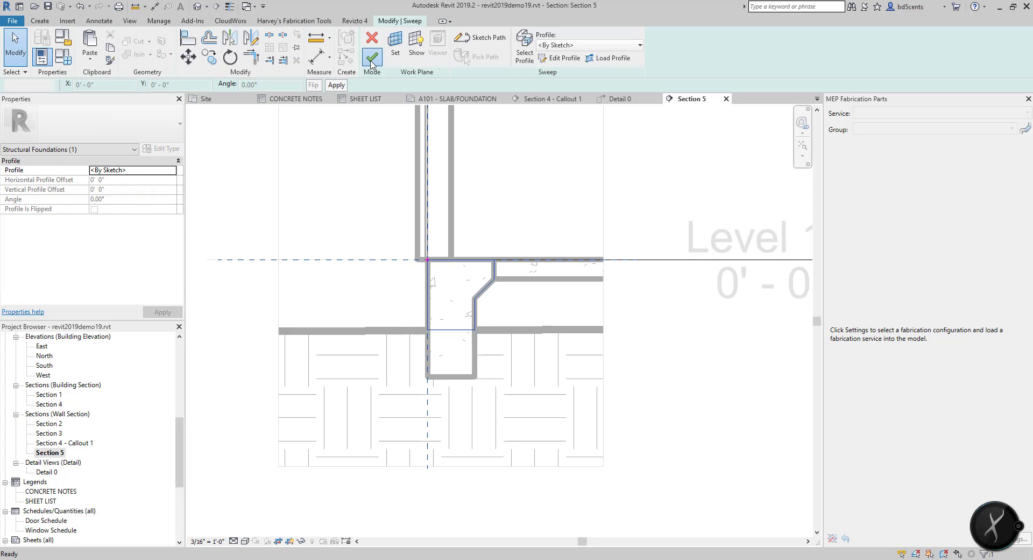
left_click(539, 52)
scroll(527, 215, "down", 3)
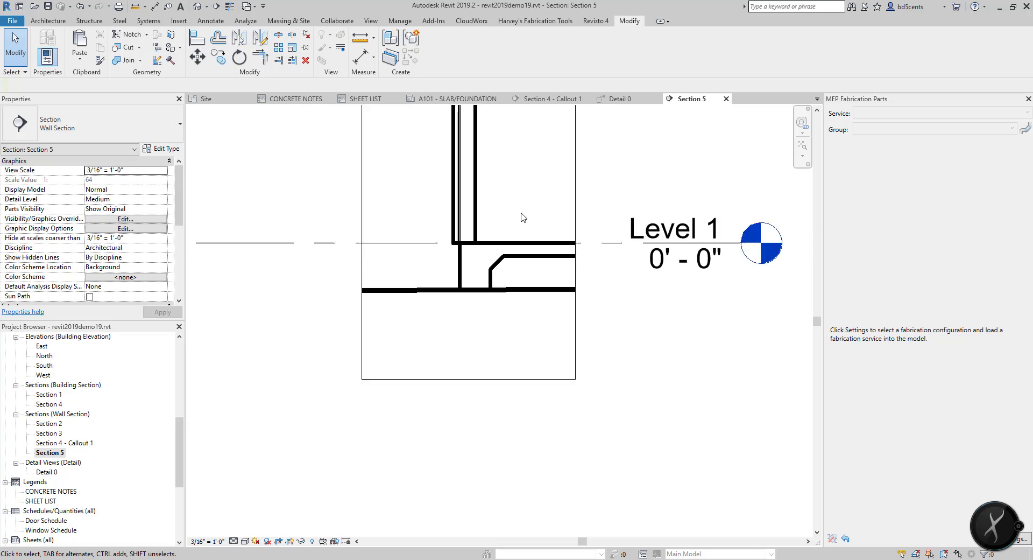
scroll(60, 455, "down", 1)
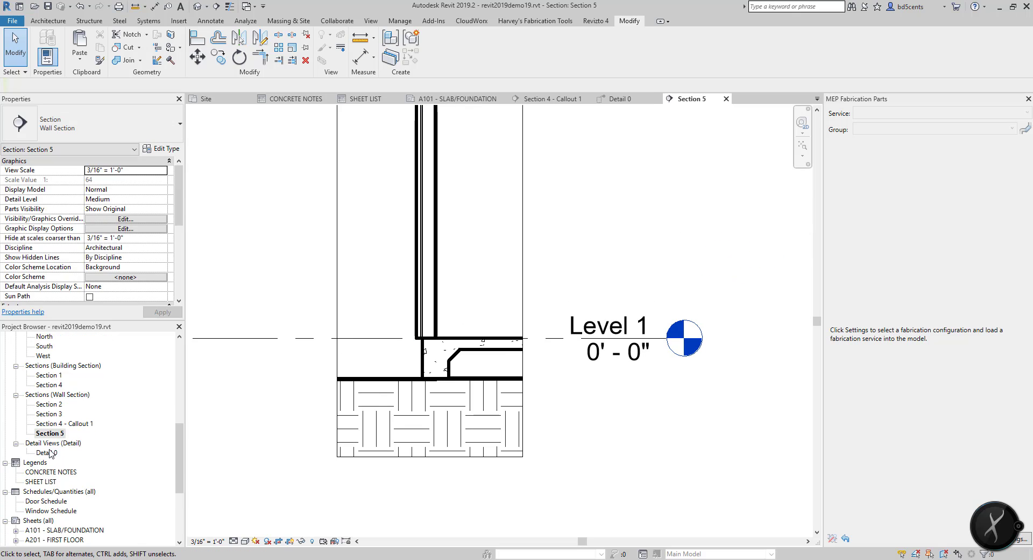
Step: Return to the Detail 0 view and examine the footing's new depth
double_click(51, 452)
scroll(406, 372, "down", 2)
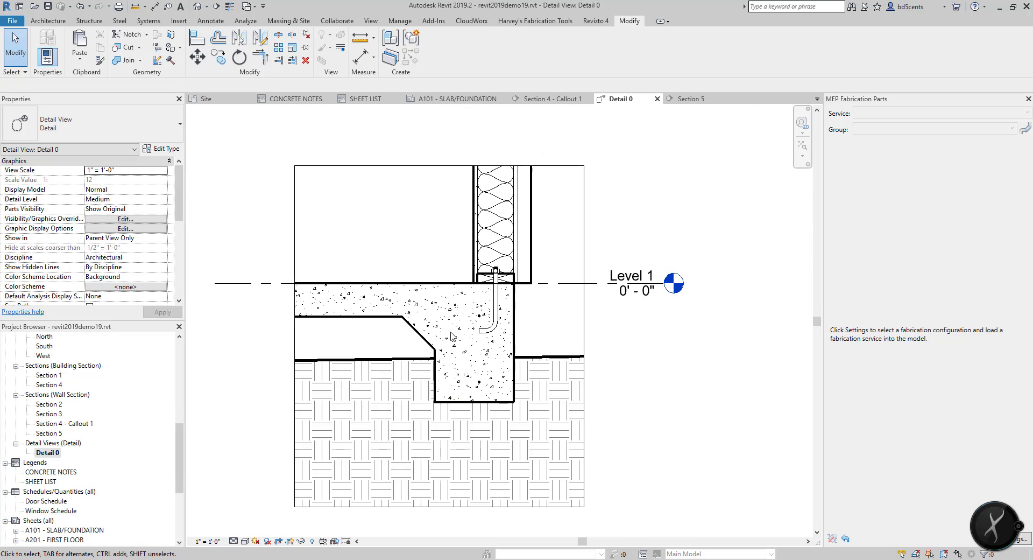
middle_click_drag(406, 372, 404, 388)
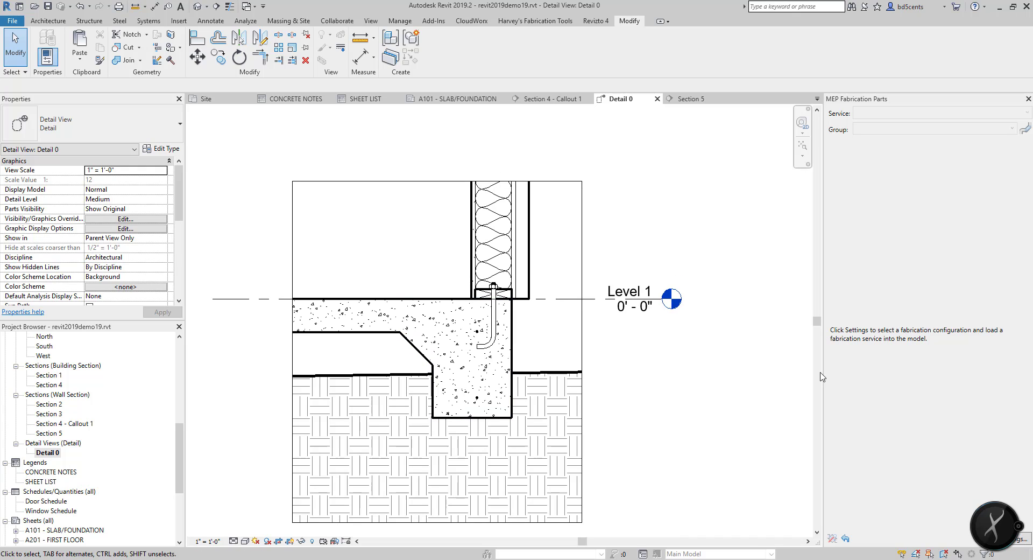
Step: Open the Section 4 - Callout 1 view and load the Break Line detail component from the Div 01-General folder
double_click(65, 423)
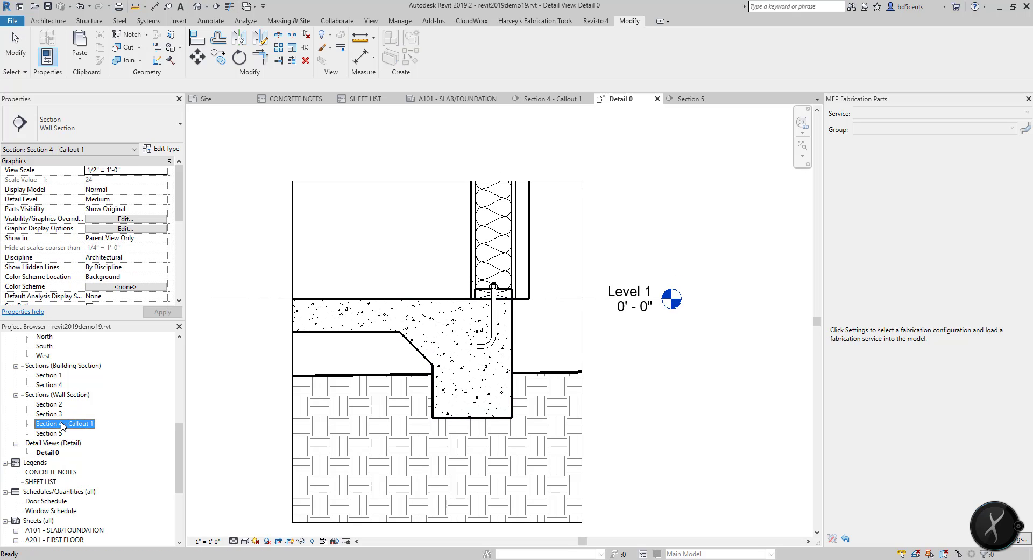
scroll(443, 380, "down", 3)
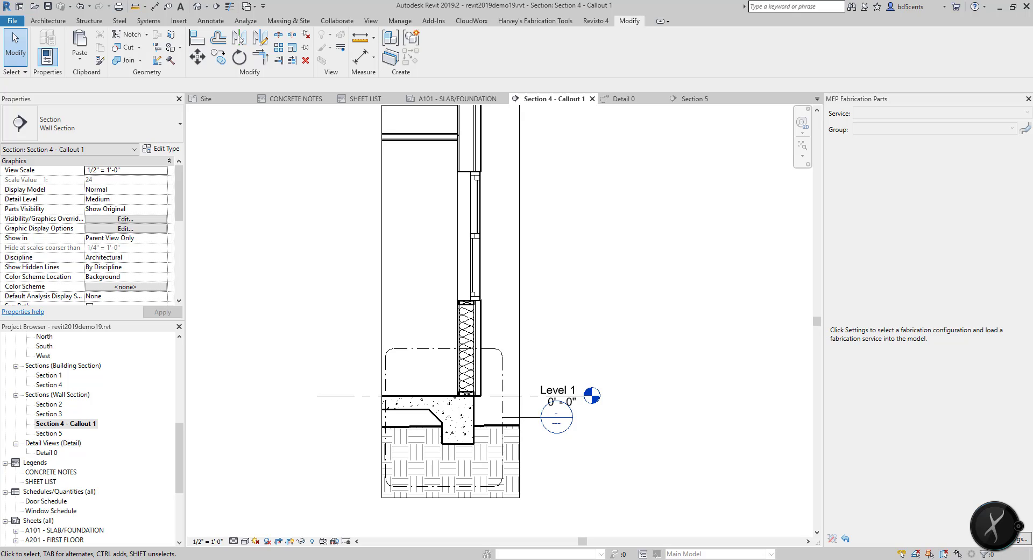
left_click(210, 20)
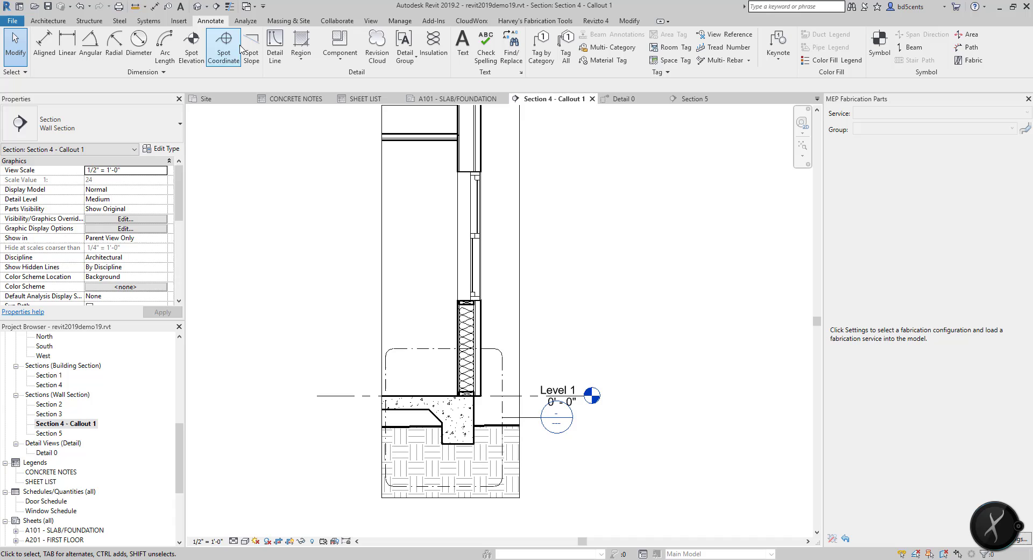
left_click(337, 47)
left_click(91, 124)
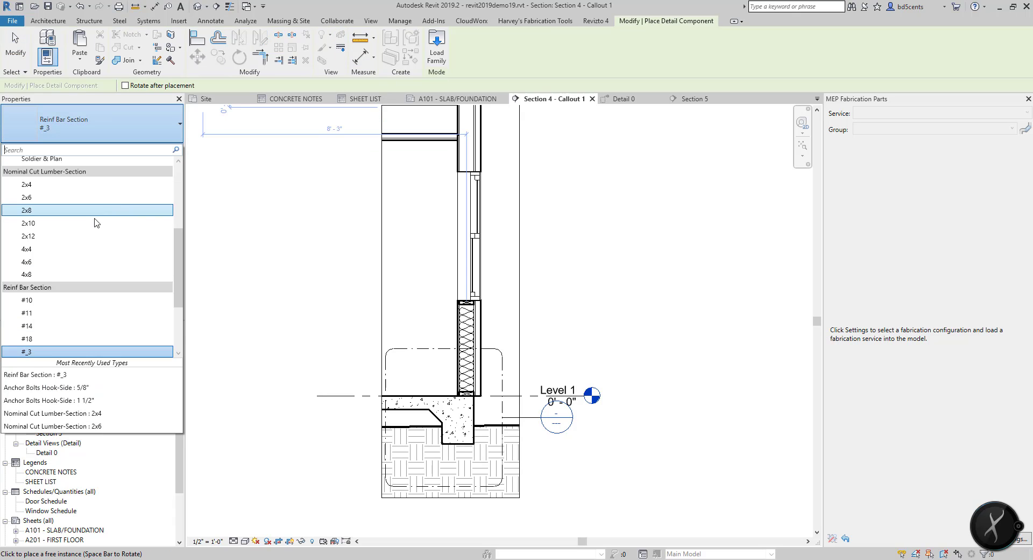
scroll(96, 222, "up", 4)
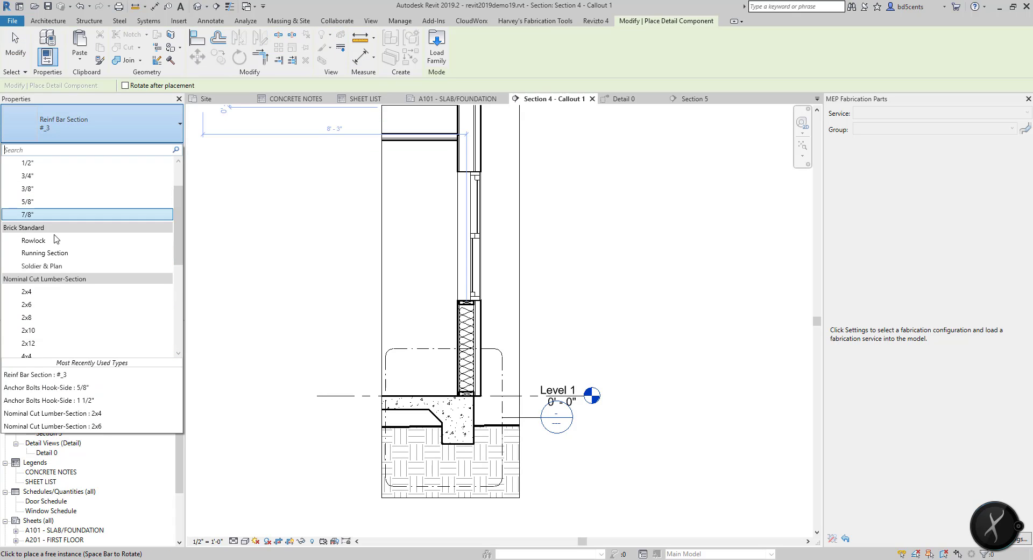
scroll(56, 239, "down", 5)
left_click(443, 61)
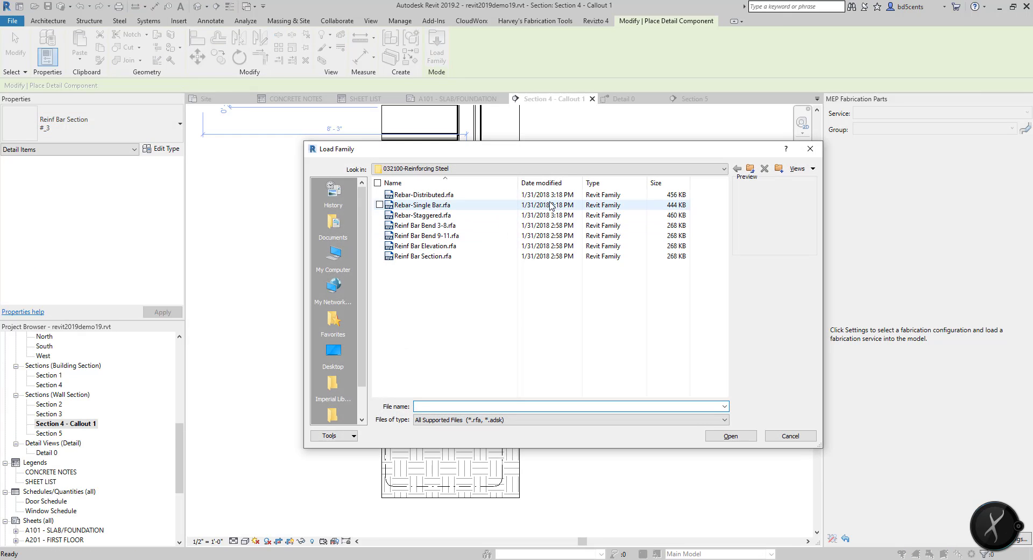
left_click(751, 169)
left_click(751, 169)
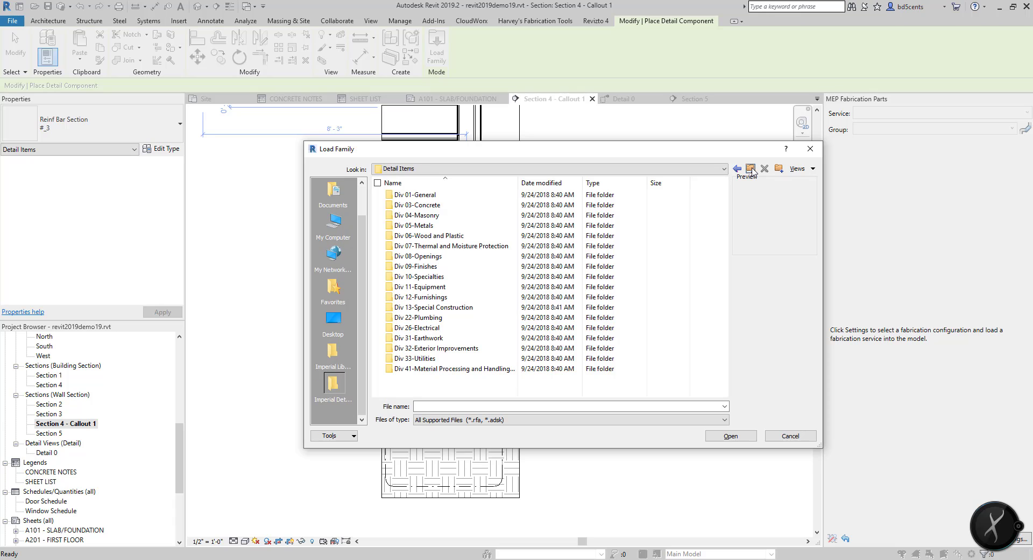
double_click(425, 195)
double_click(425, 195)
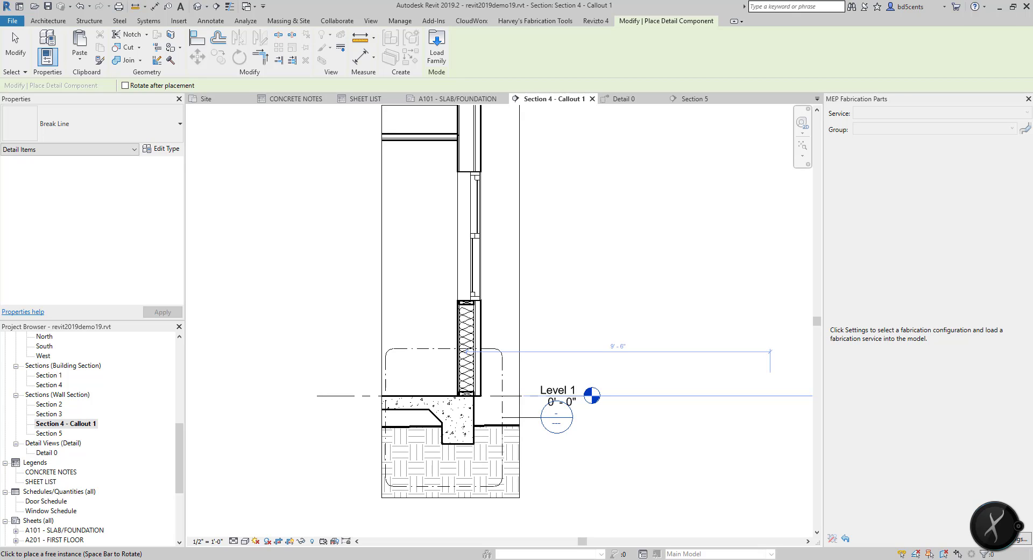
Step: Cancel the break line placement and return to the Detail 0 view
middle_click_drag(689, 388, 721, 332)
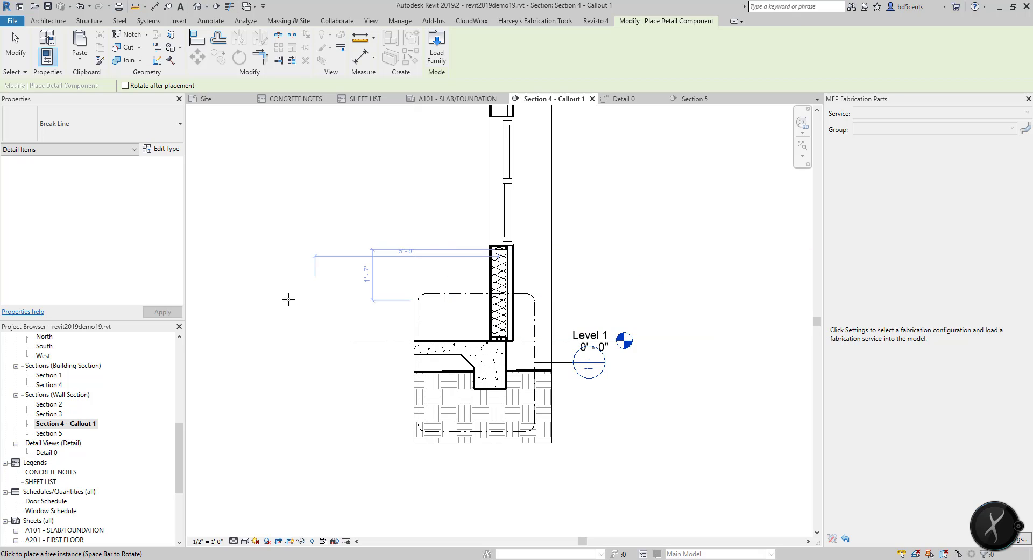
middle_click_drag(286, 296, 306, 268)
key("Escape")
double_click(39, 453)
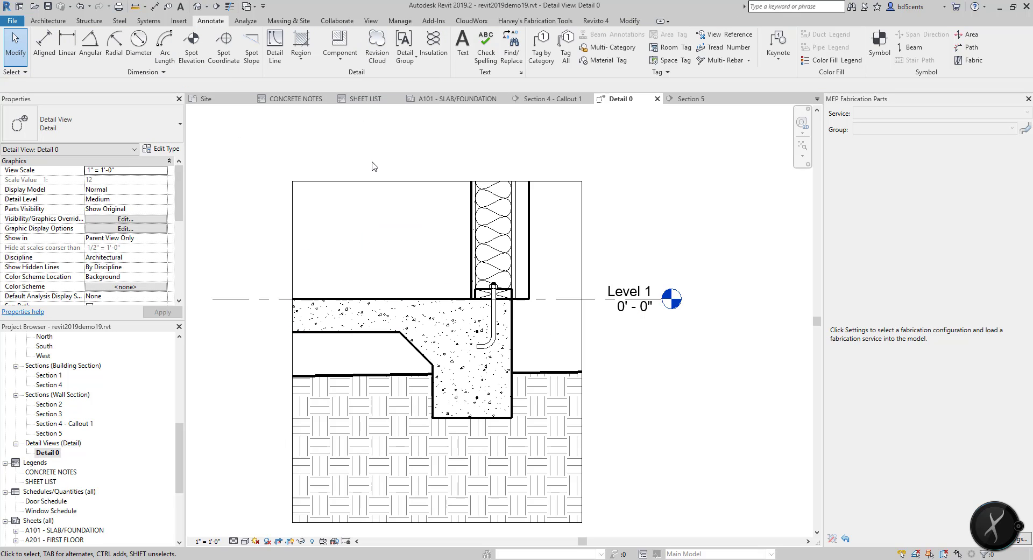
key("c")
key("m")
key("Escape")
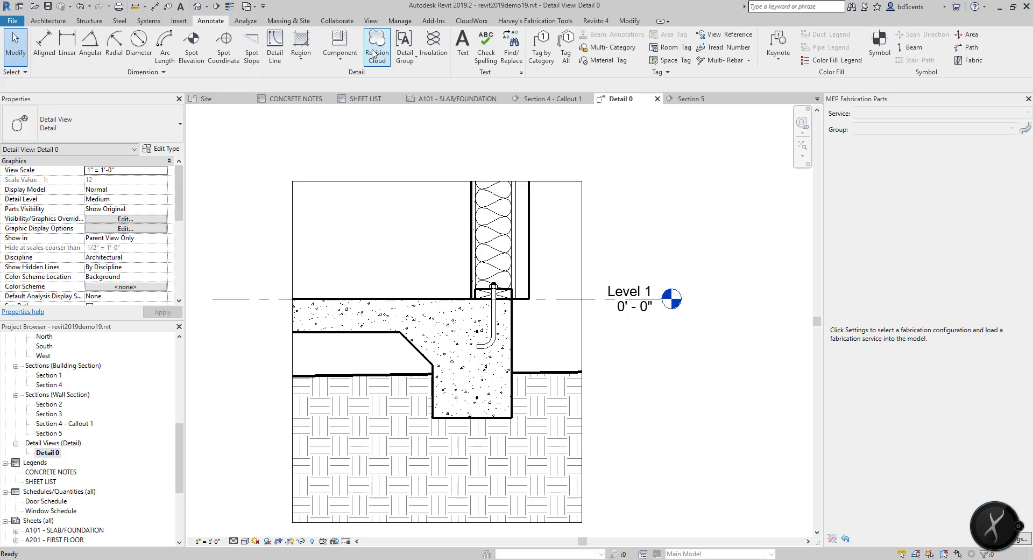
Step: Place a Break Line detail component across the slab, about 1'-10" from the anchor bolt
left_click(343, 64)
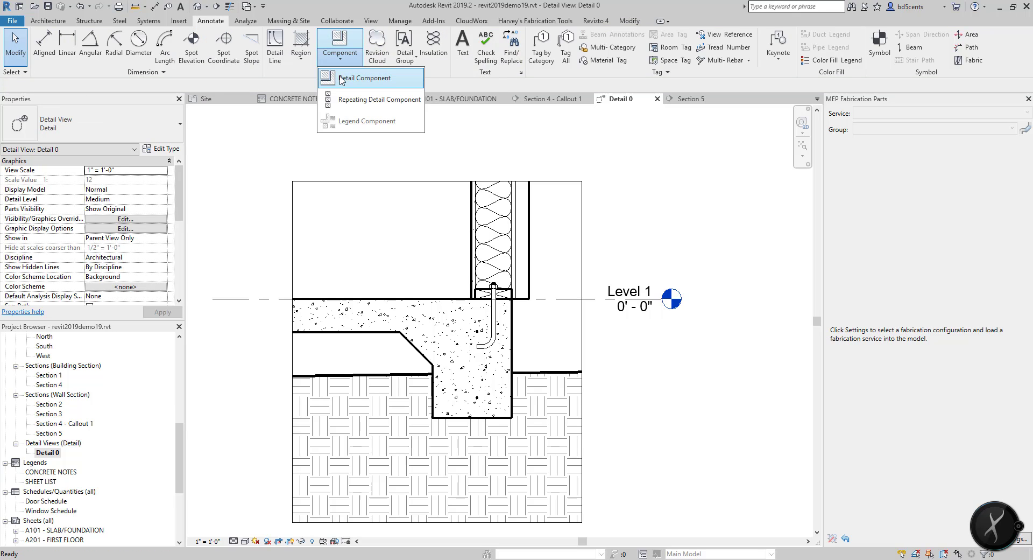
left_click(340, 79)
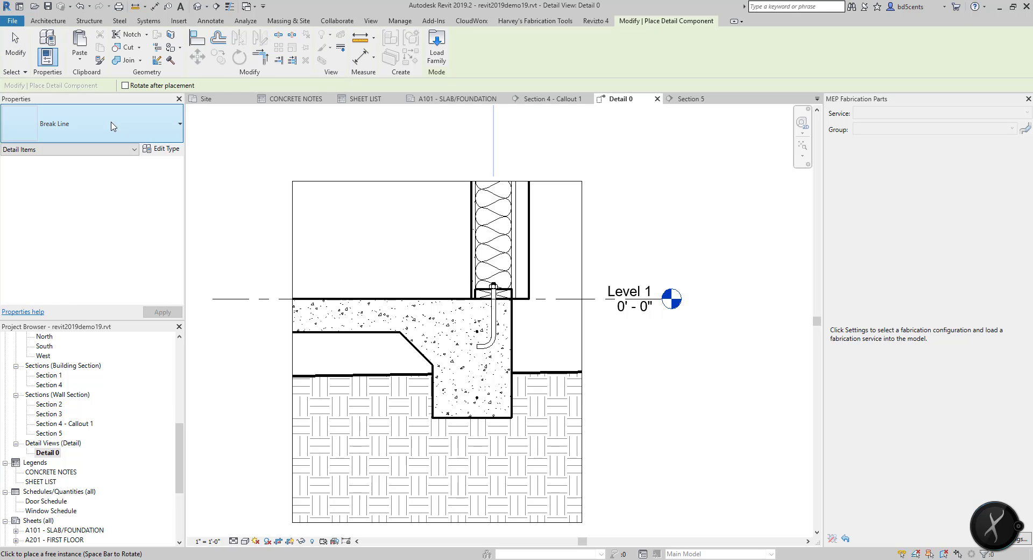
scroll(346, 309, "up", 1)
scroll(346, 309, "up", 1)
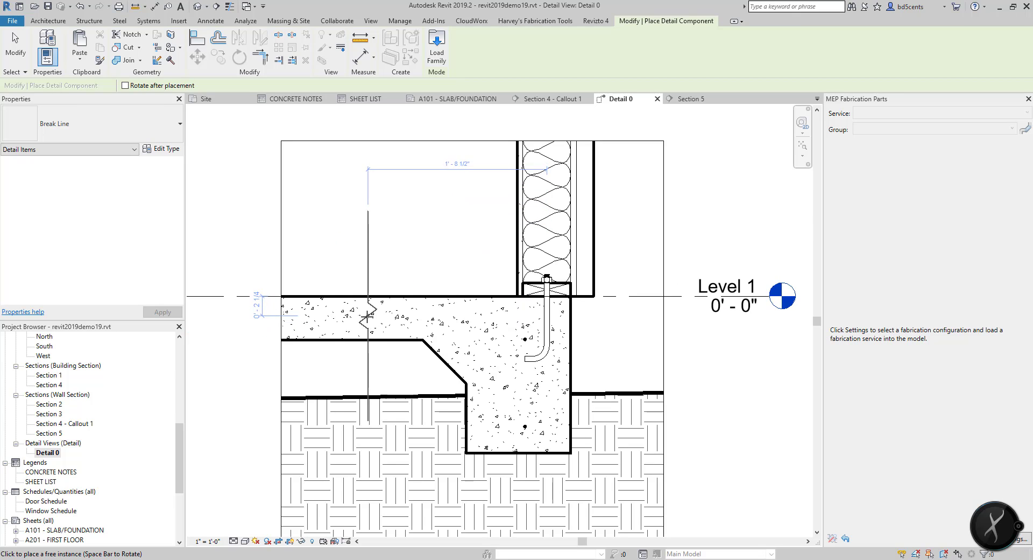
left_click(354, 319)
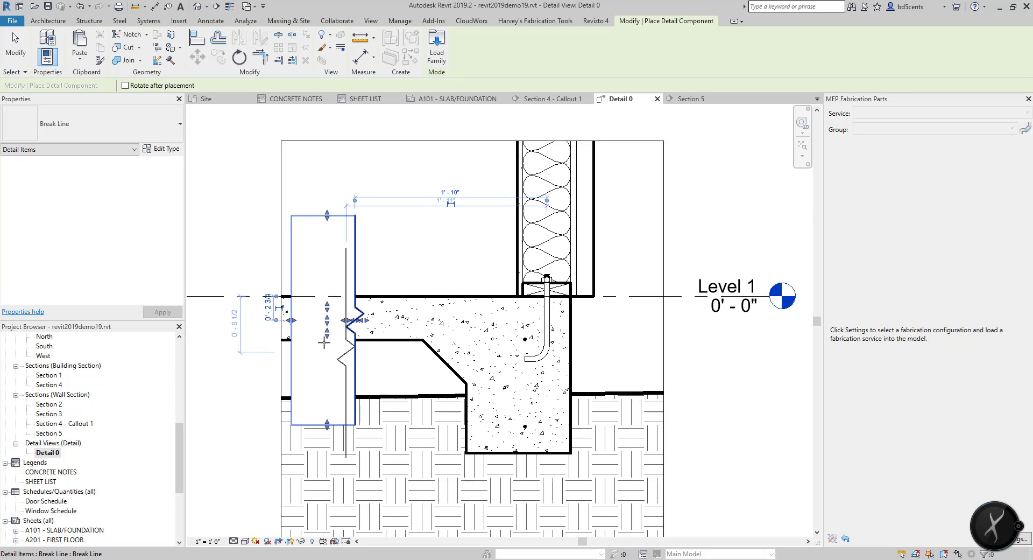
key("Escape")
key("Escape")
Step: Check the break line's masking area and cycle its rotation through all orientations back to the vertical one
left_click(300, 323)
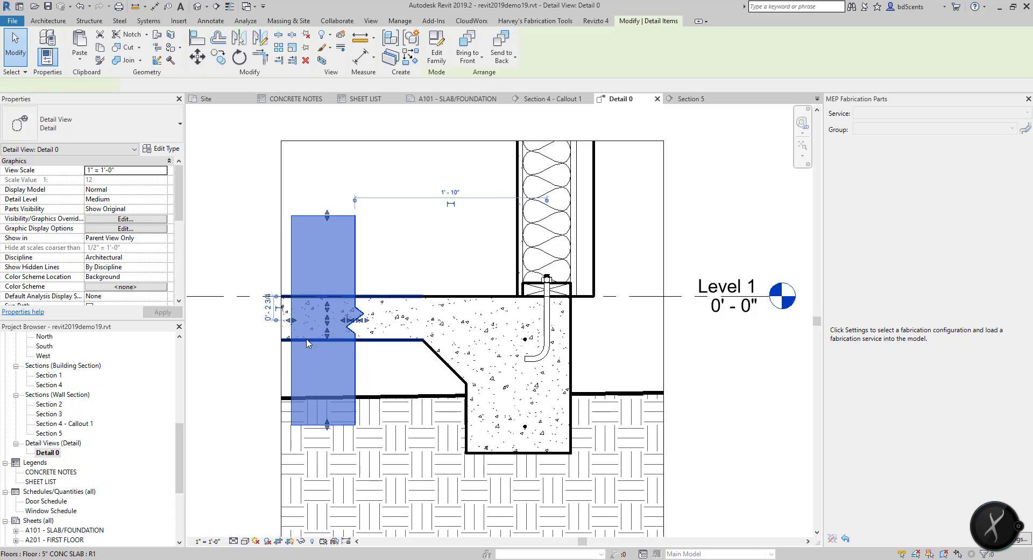
key("Escape")
scroll(344, 269, "down", 2)
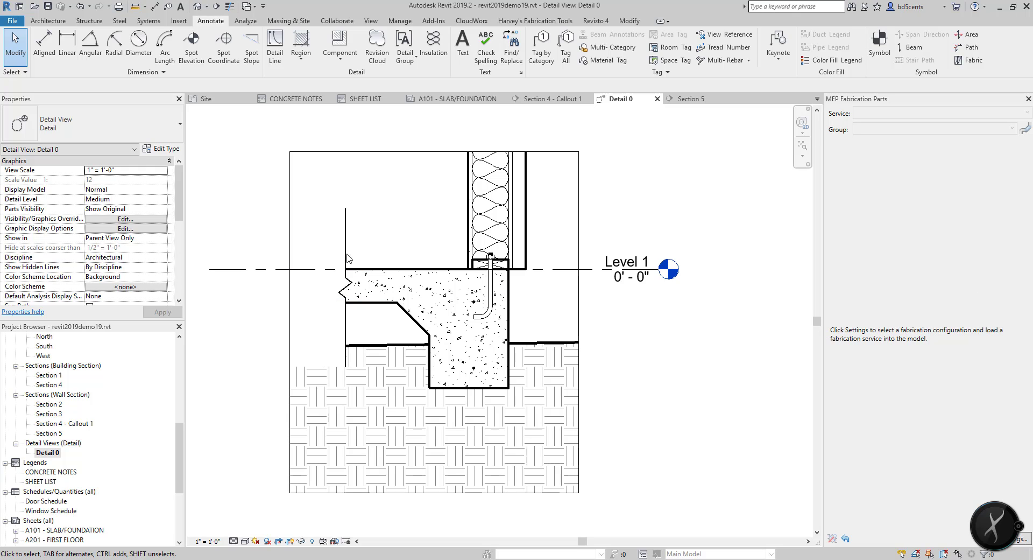
left_click(345, 237)
key("space")
key("space")
key("space")
key("space")
key("space")
key("space")
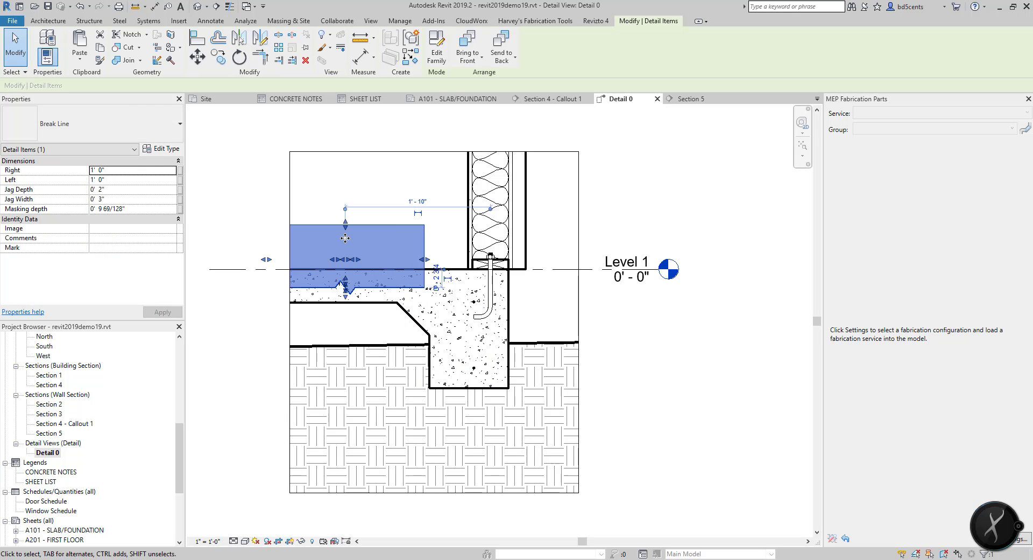
left_click(361, 240)
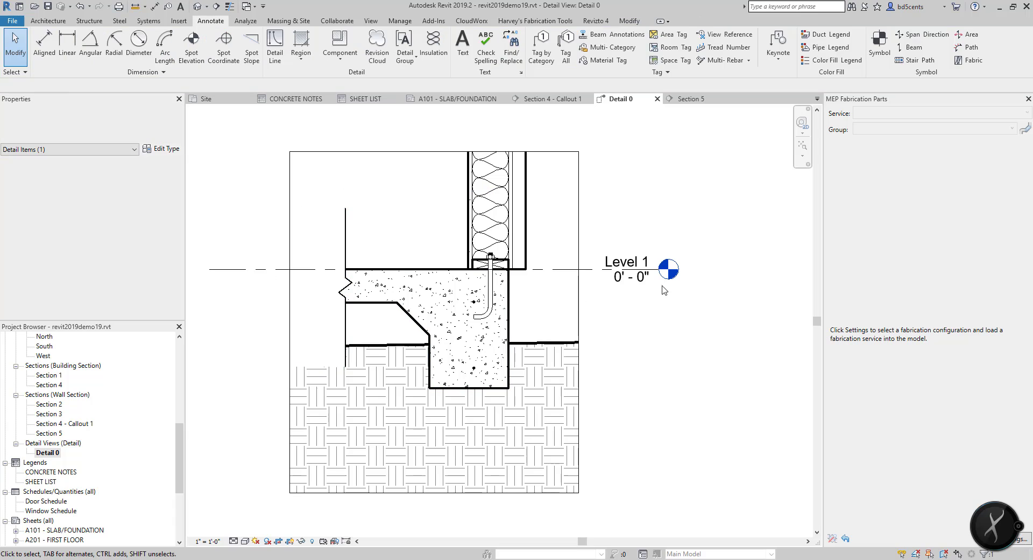
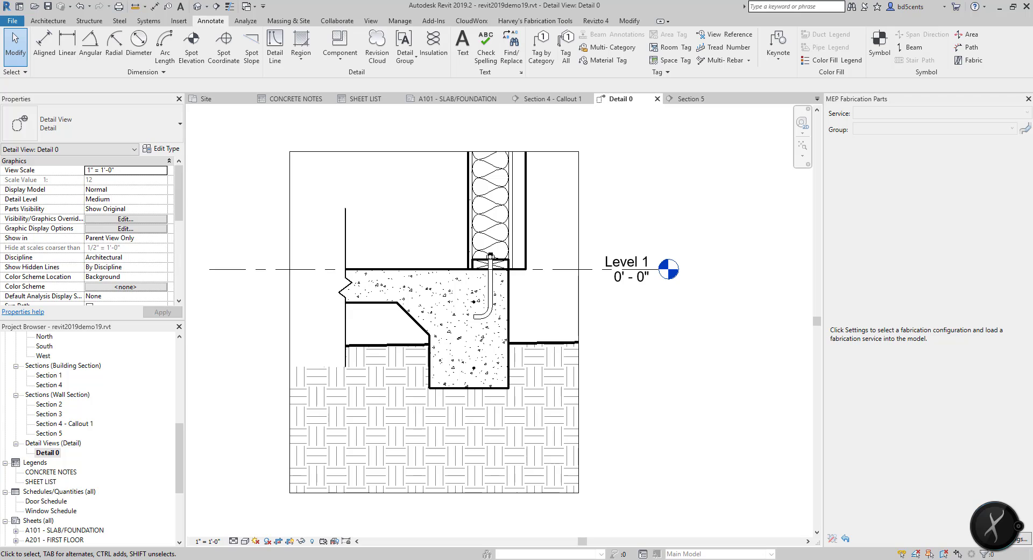
Step: Examine the division folders of the Detail Items family library without loading anything, and leave the detail component command
left_click(334, 63)
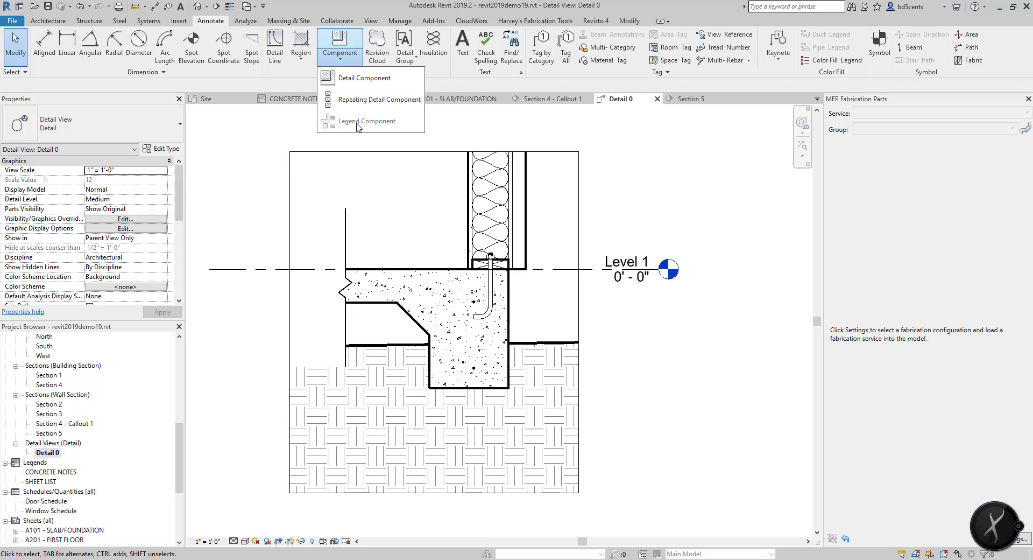
left_click(364, 78)
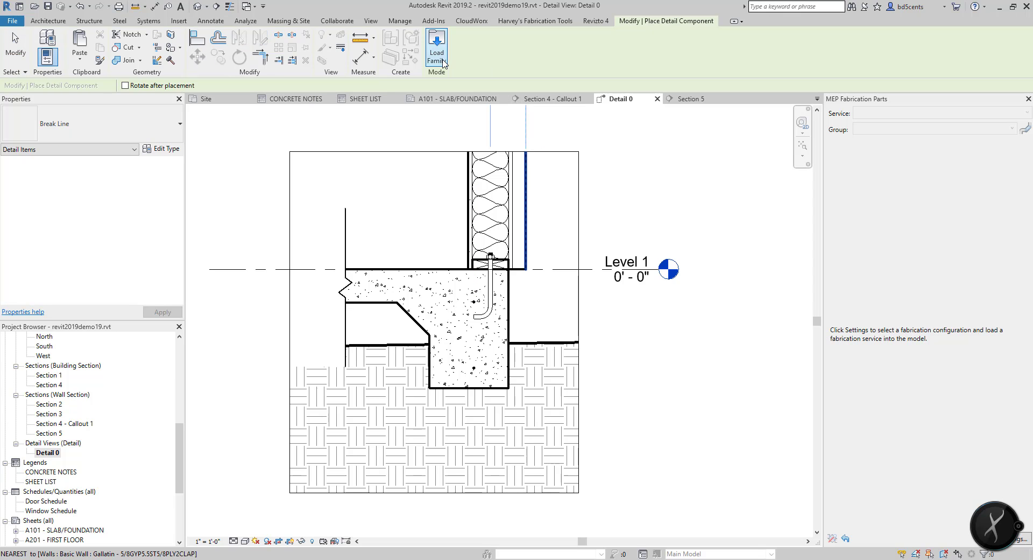
left_click(436, 52)
left_click(749, 169)
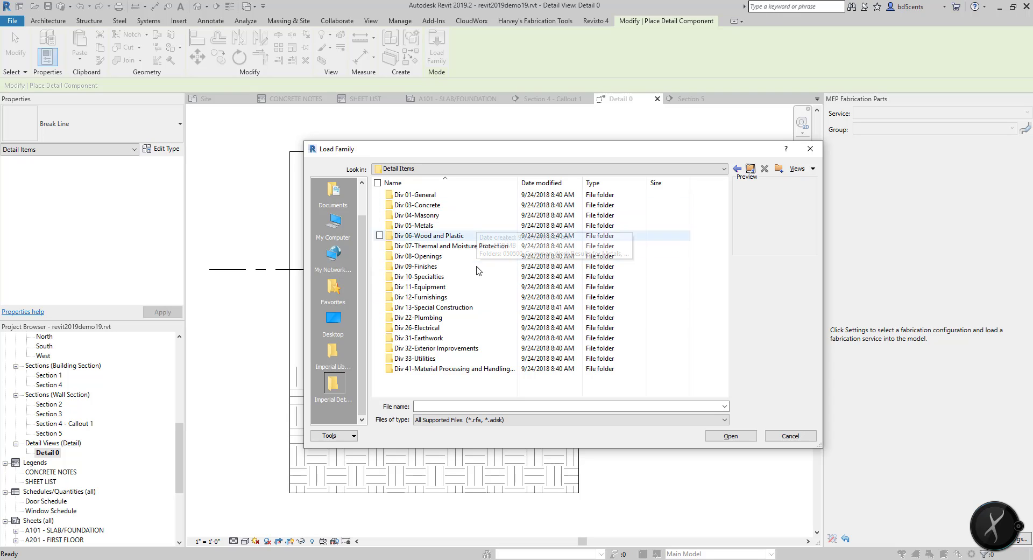
left_click(809, 149)
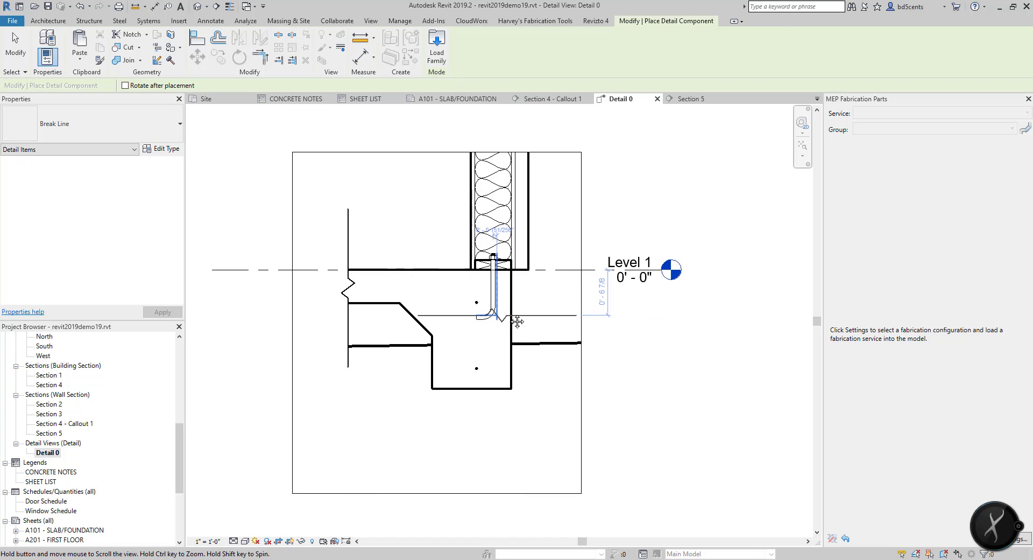
key("Escape")
key("Escape")
Step: Remove the topography from the Detail 0 view and switch the thin-line display on and back off
middle_click_drag(519, 323, 571, 318)
left_click(487, 336)
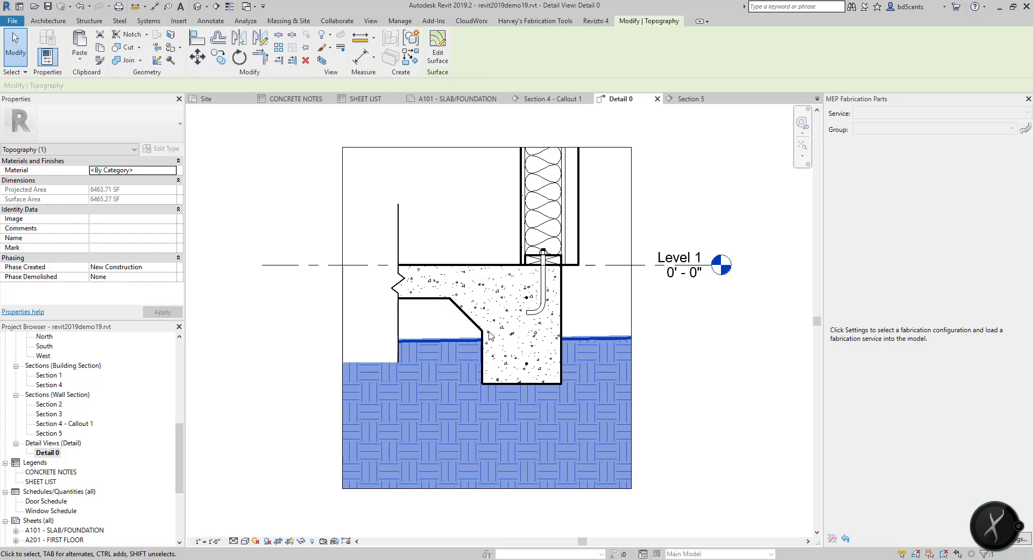
key("Delete")
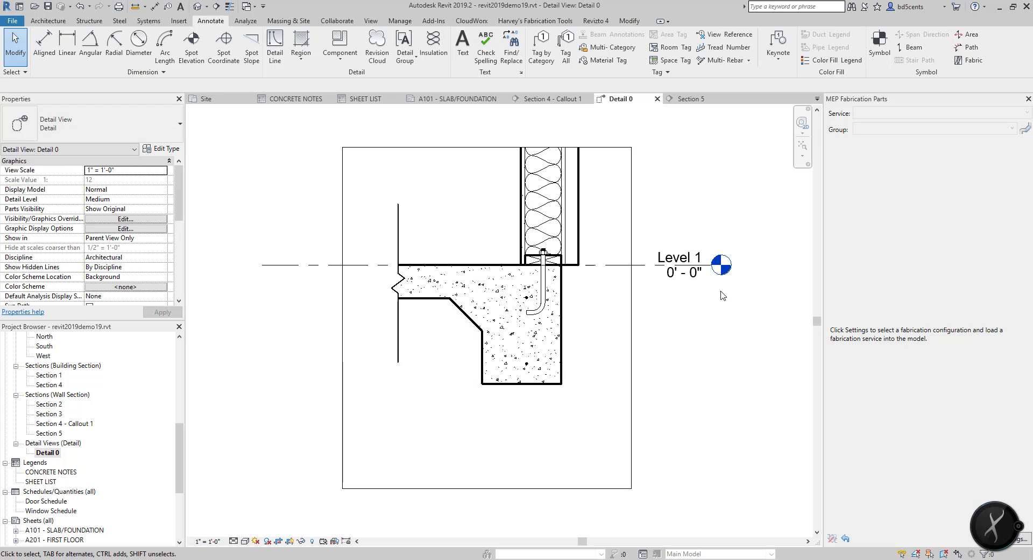
left_click(234, 7)
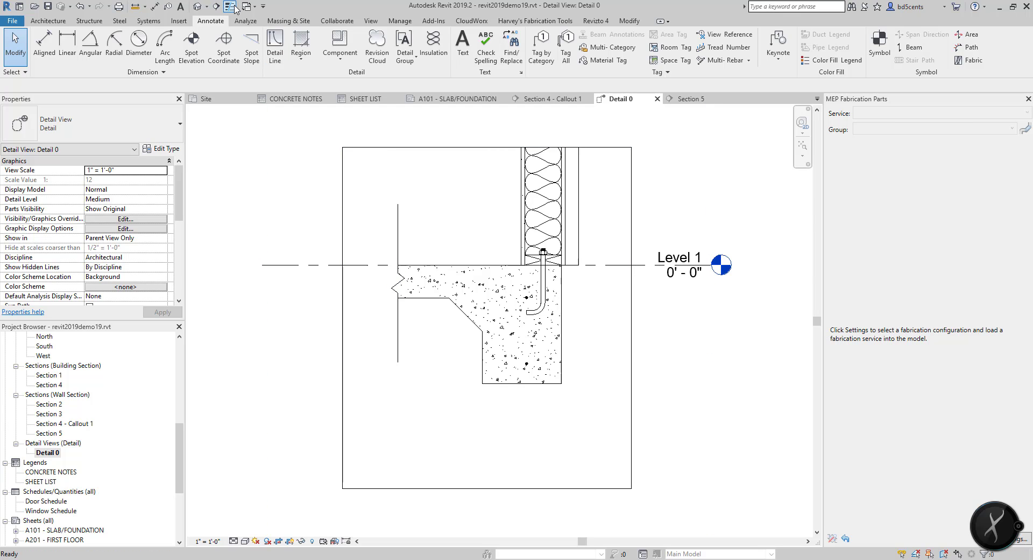
left_click(234, 7)
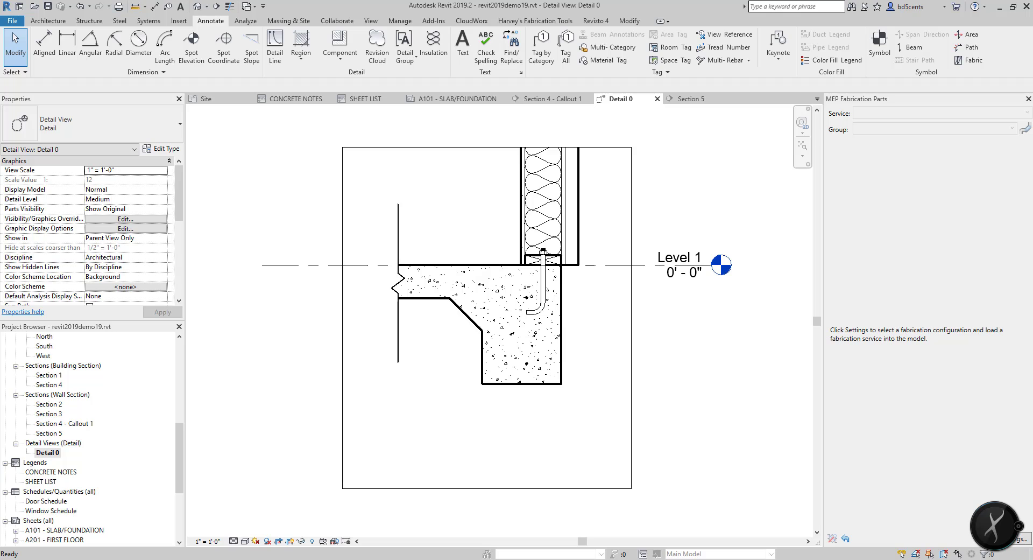
left_click(301, 54)
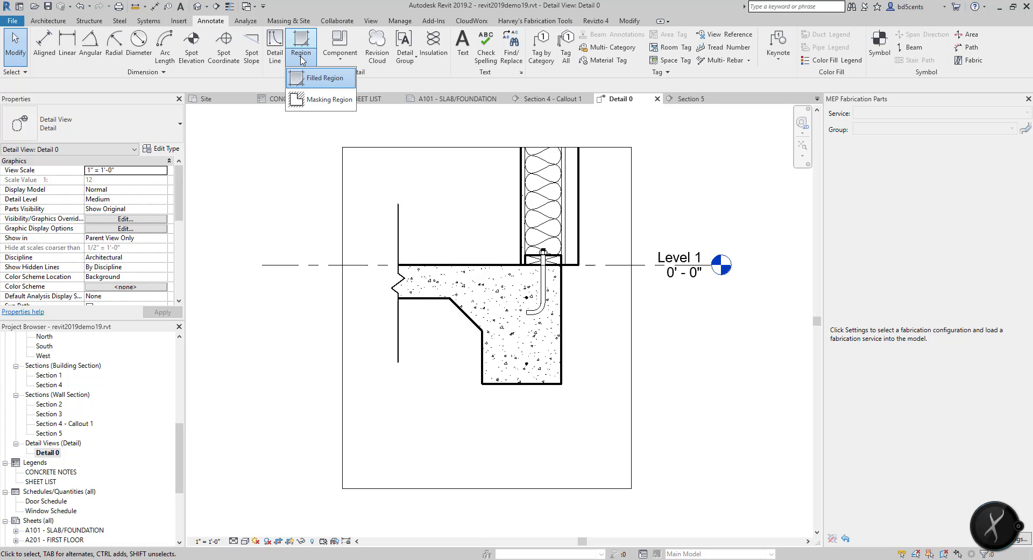
left_click(310, 79)
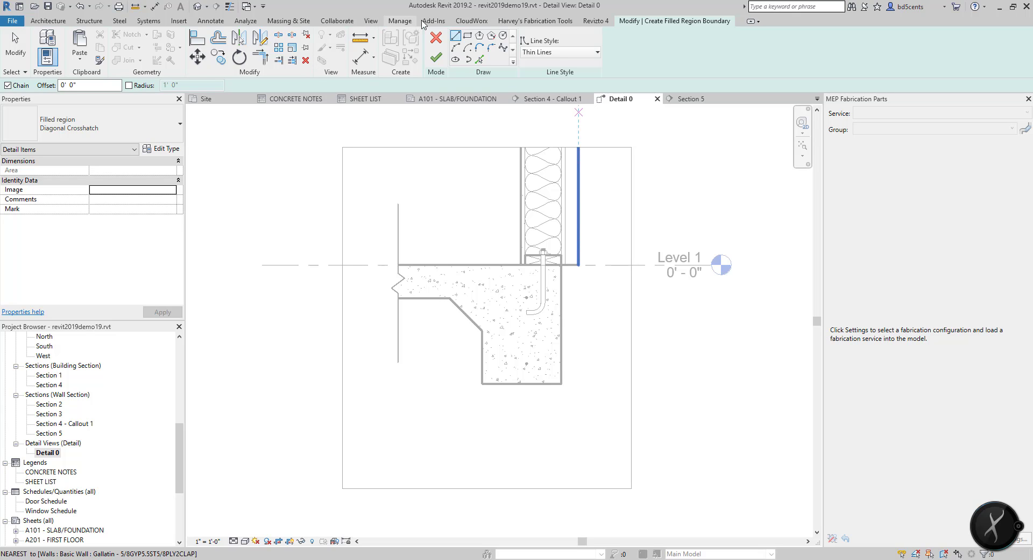
left_click(435, 37)
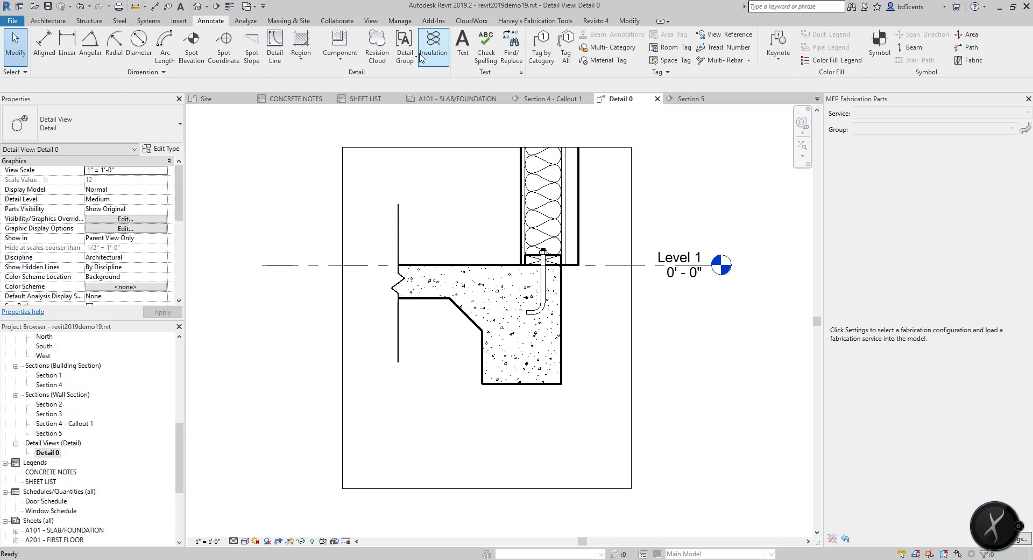
Step: Start a filled region in the Detail 0 view with its boundary line style set to <Invisible lines>
left_click(301, 54)
left_click(310, 83)
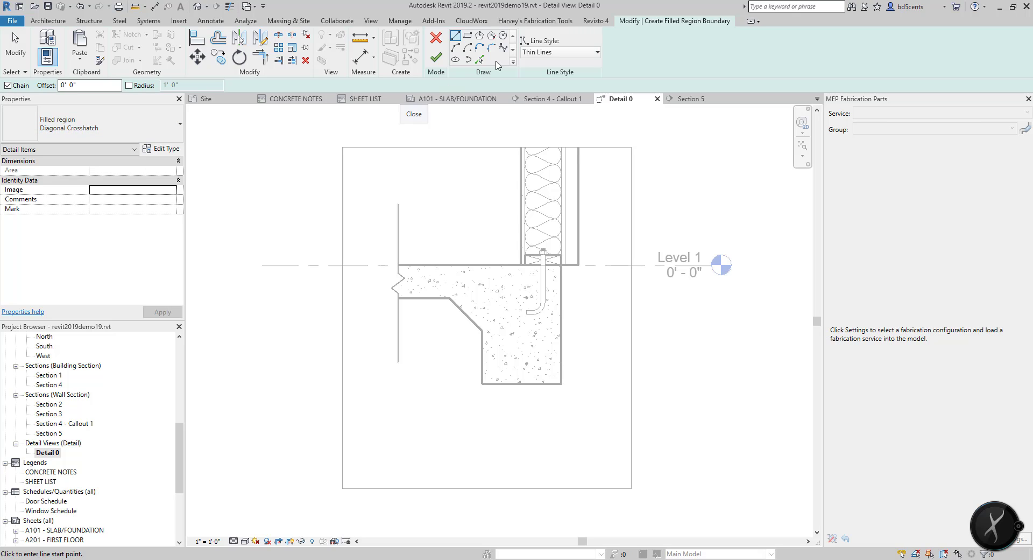
left_click(565, 53)
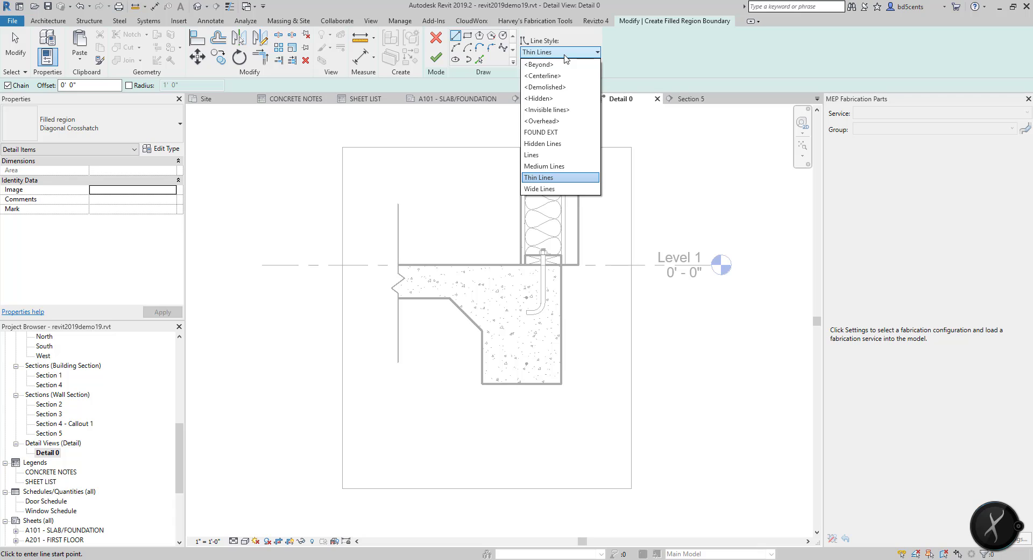
left_click(556, 110)
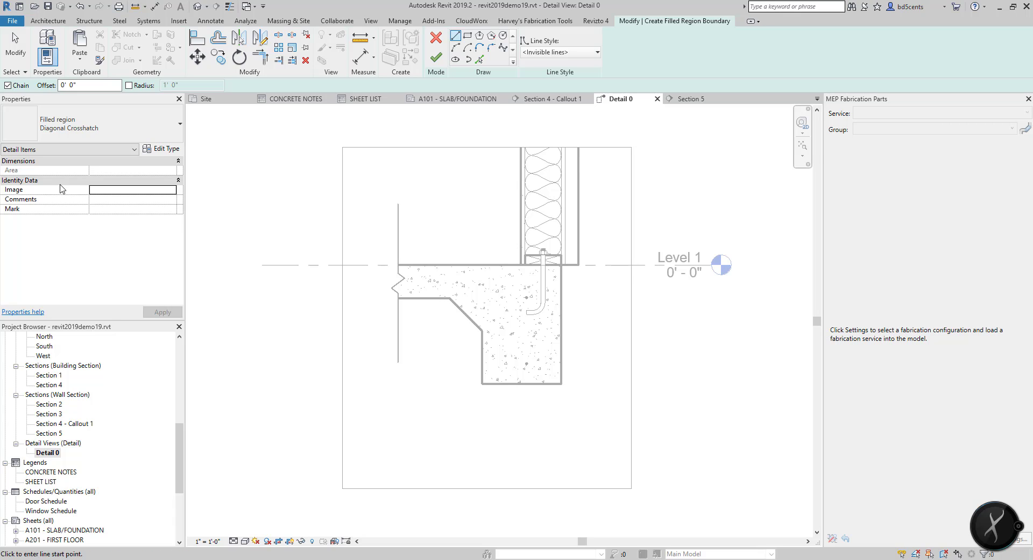
Step: Duplicate the Diagonal Crosshatch filled region type and name the copy with the author's first name followed by "Earth"
left_click(161, 149)
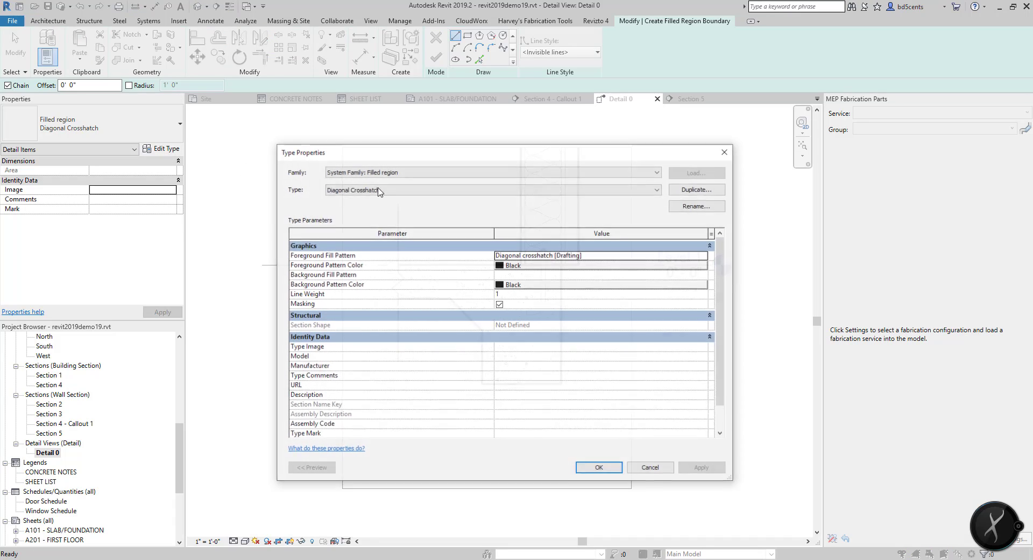
left_click(693, 190)
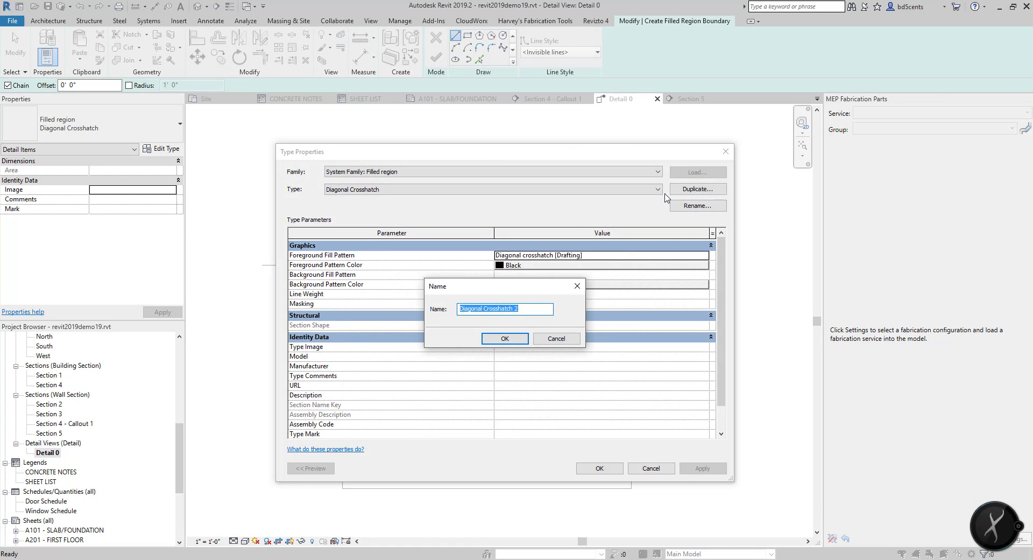
type("Brian's Earth")
left_click(496, 342)
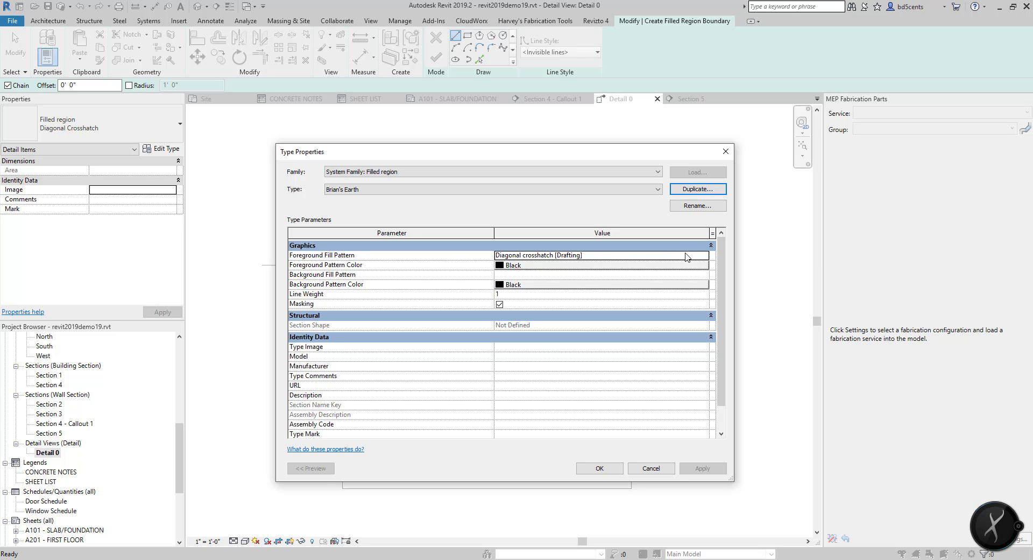
Step: Set the new filled region type's foreground fill pattern to the Earth drafting pattern and accept the type properties
left_click(702, 256)
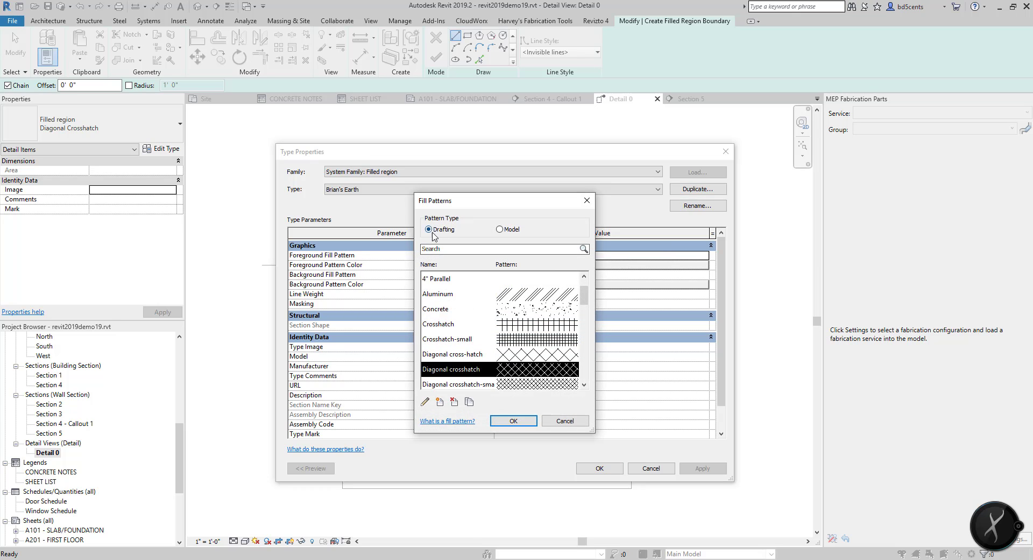
scroll(475, 323, "down", 5)
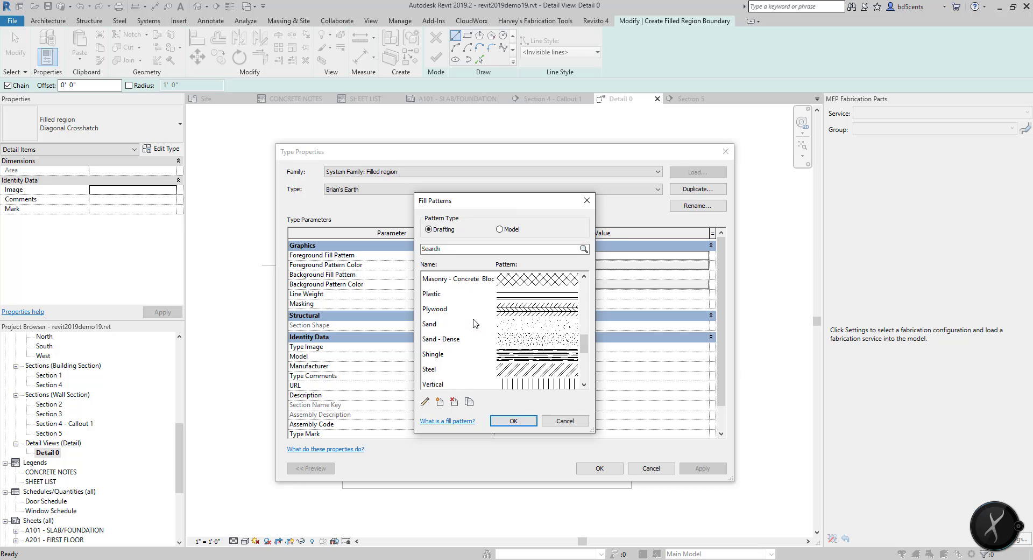
scroll(475, 322, "down", 3)
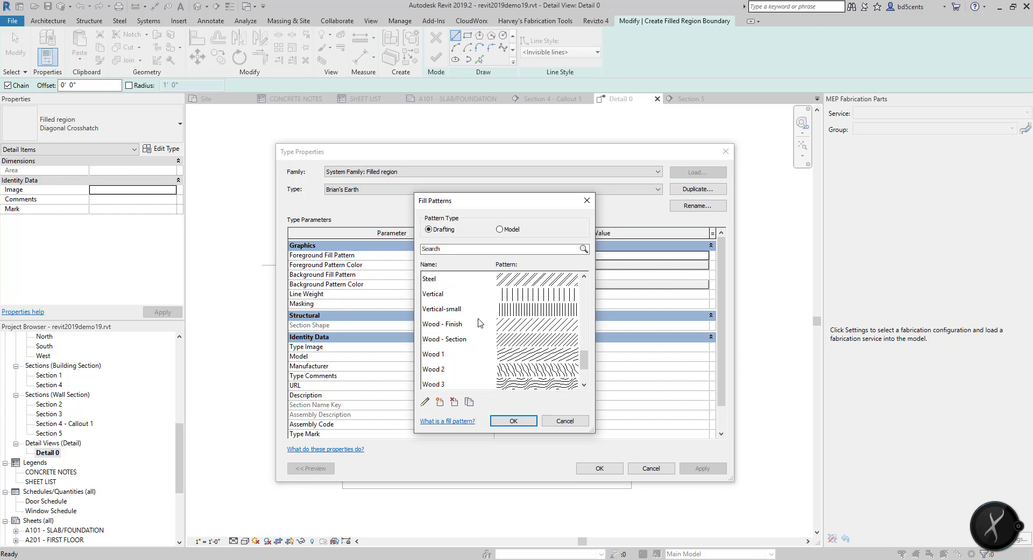
scroll(480, 323, "up", 5)
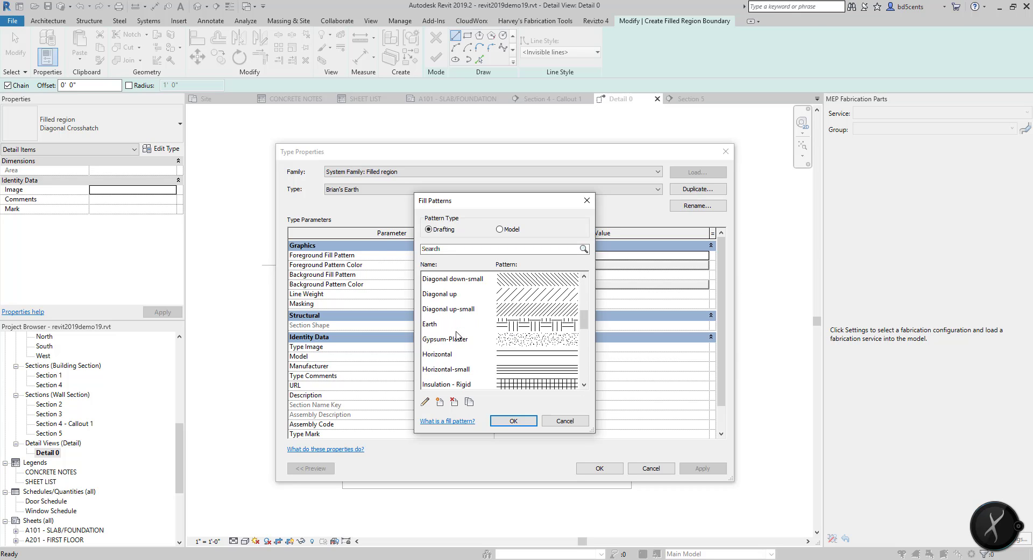
left_click(451, 369)
left_click(524, 421)
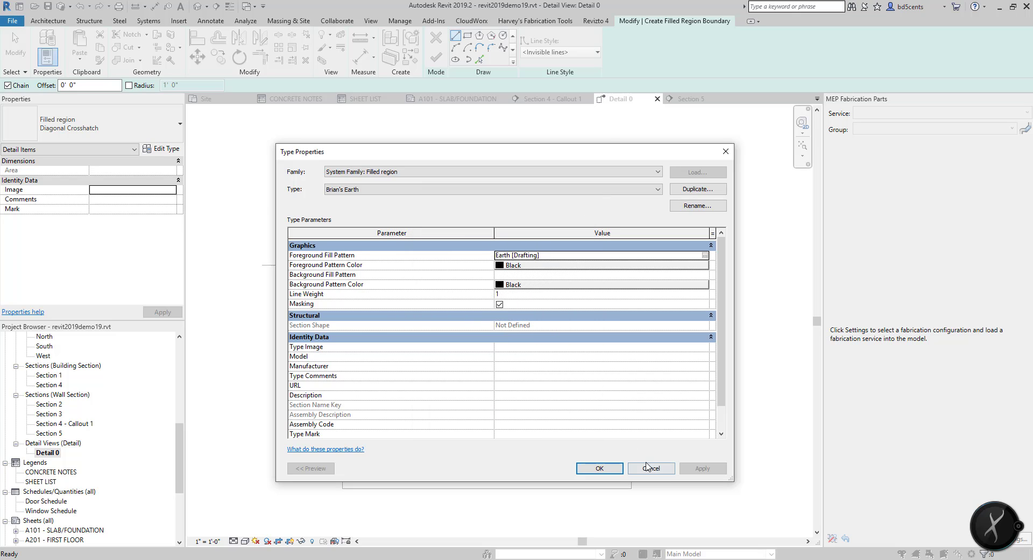
left_click(597, 467)
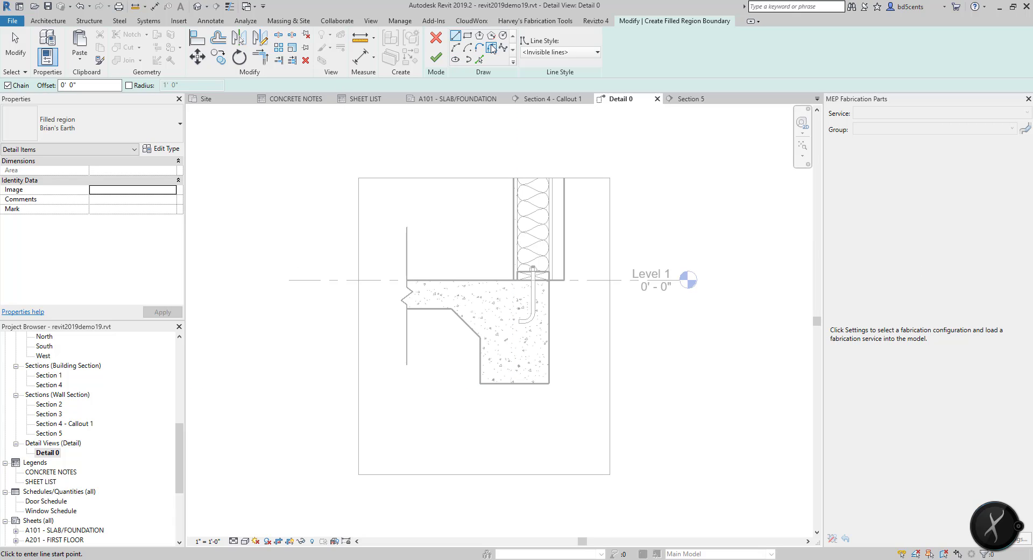
Step: Sketch a spline for the soil surface under the slab, rising from near the crop's left edge to the footing's inner vertical face
left_click(503, 47)
left_click(371, 378)
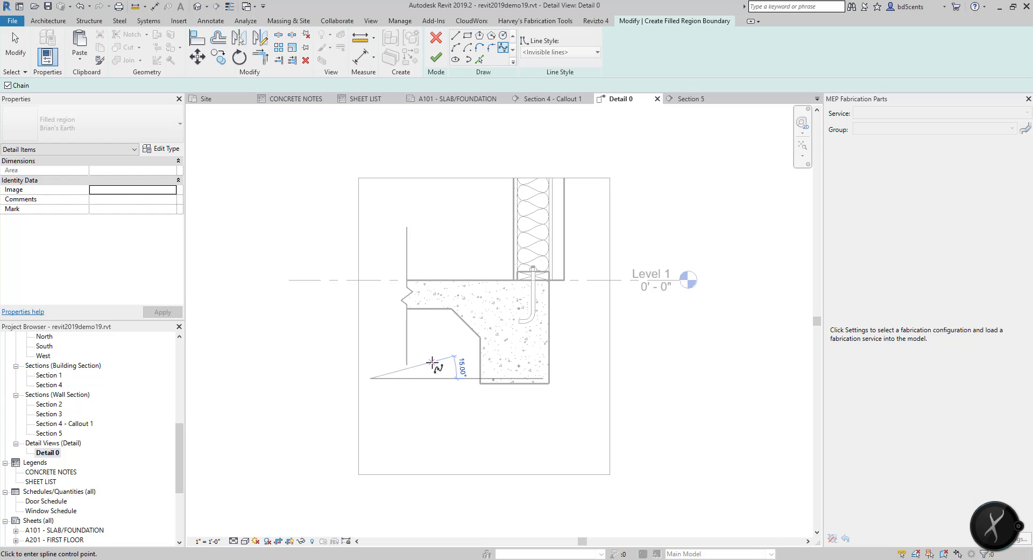
left_click(432, 362)
left_click(480, 344)
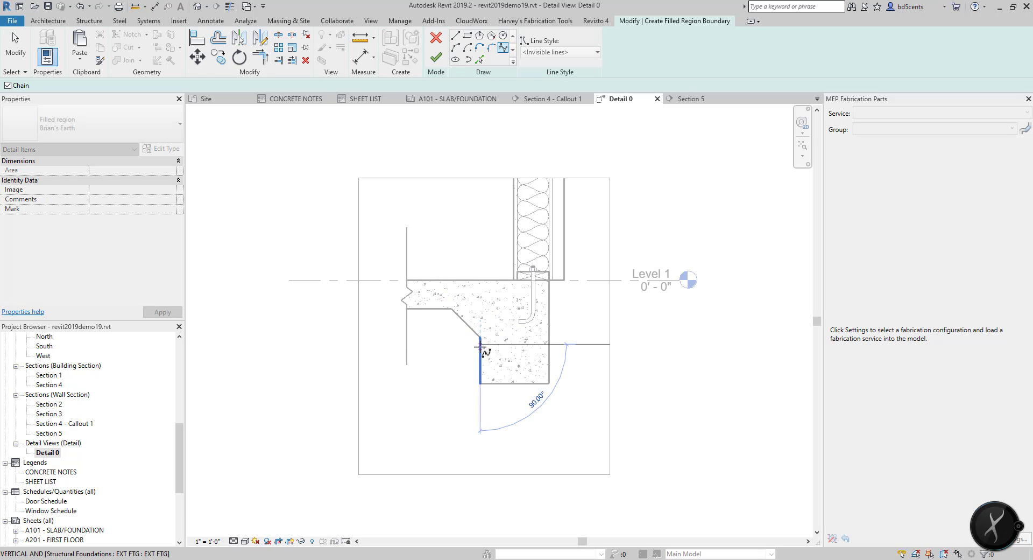
key("l")
key("i")
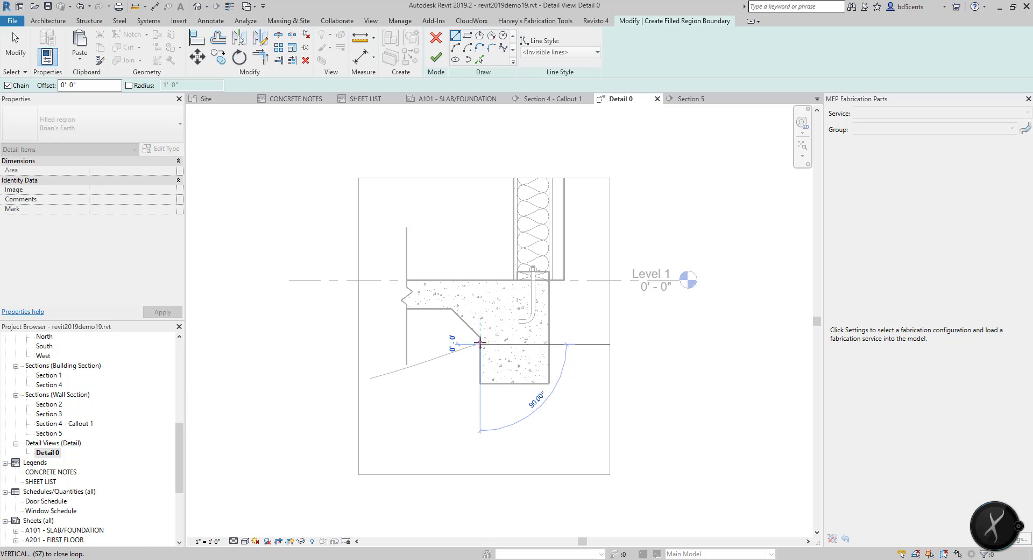
key("Escape")
key("Escape")
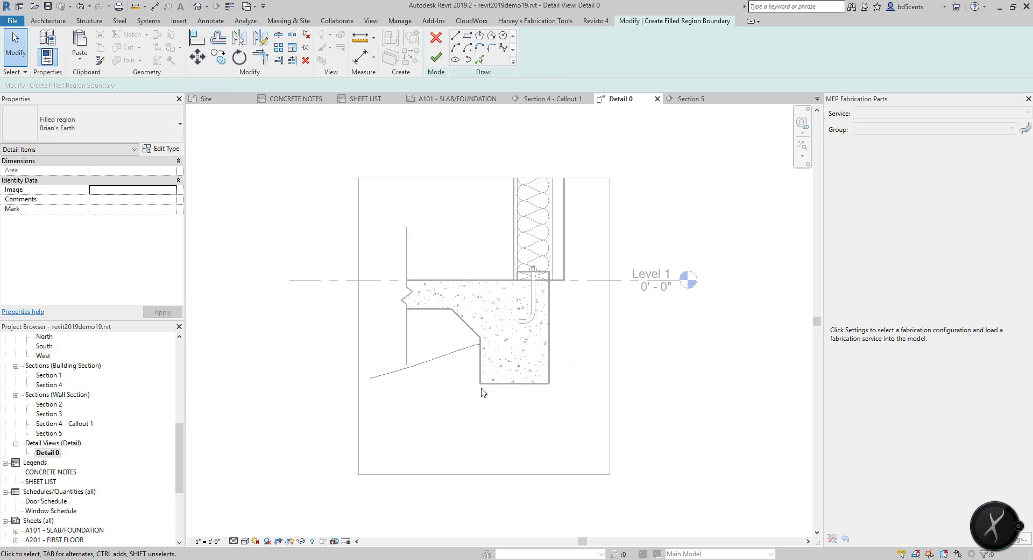
Step: Trace straight boundary lines down the footing's inner face, along its 1'-0" base and partway up its outer face
left_click(455, 37)
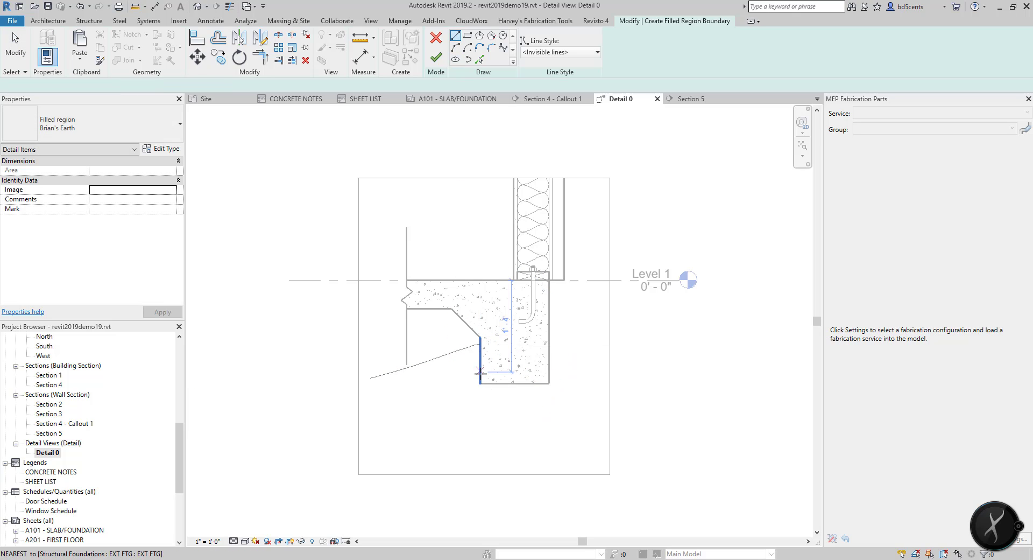
left_click(480, 338)
left_click(480, 383)
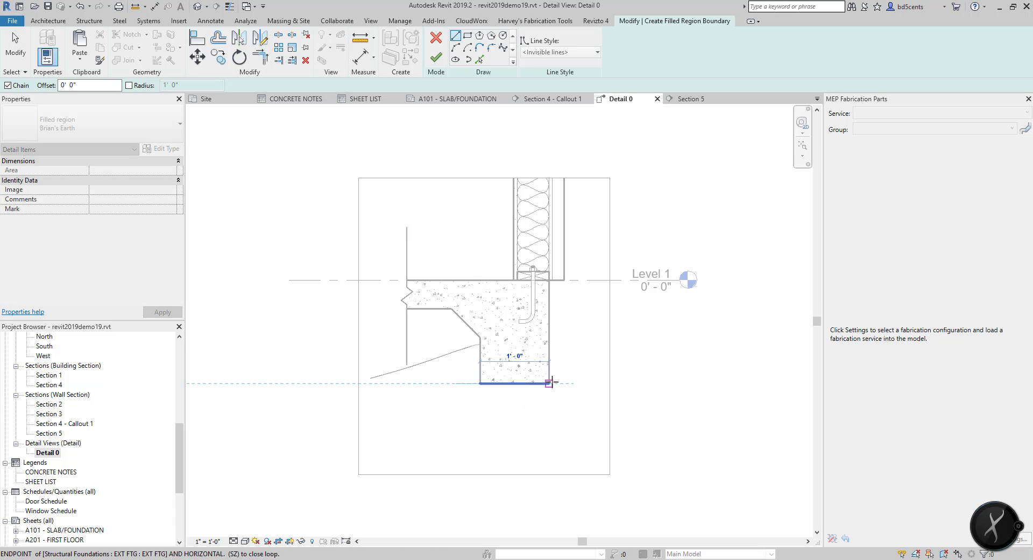
left_click(548, 383)
left_click(549, 333)
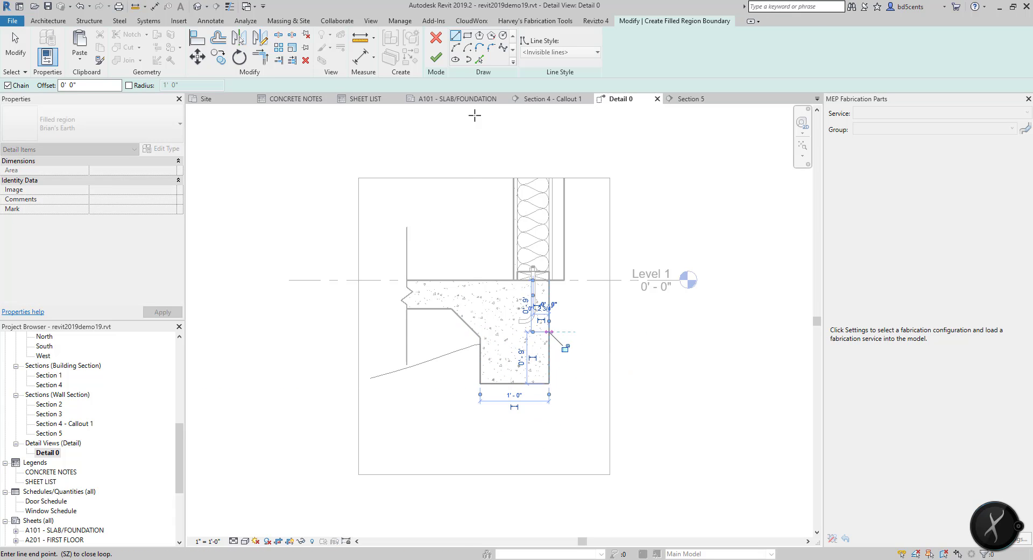
Step: Close the boundary with a spline from the footing's outer face, around outside the crop region, to the start of the first spline
left_click(503, 48)
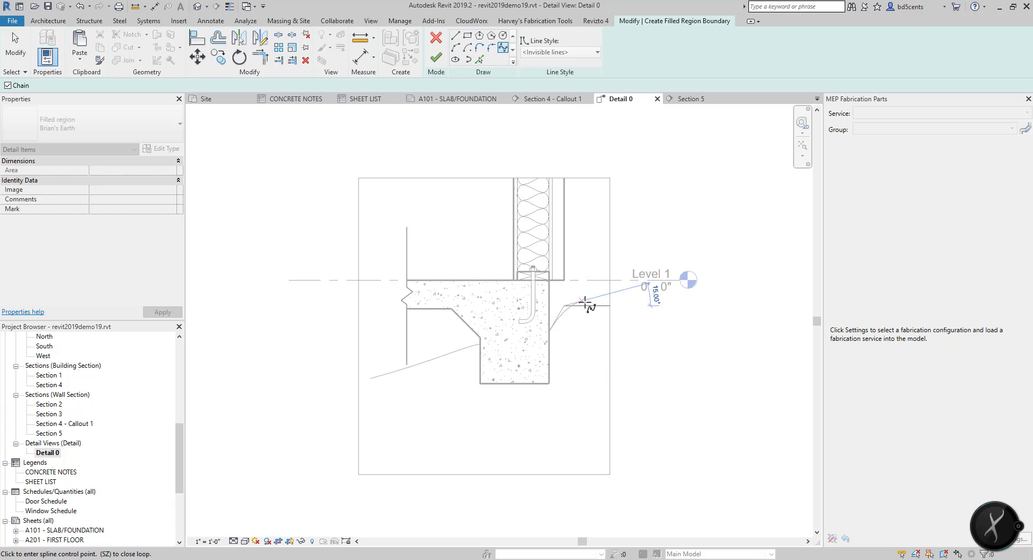
left_click(605, 316)
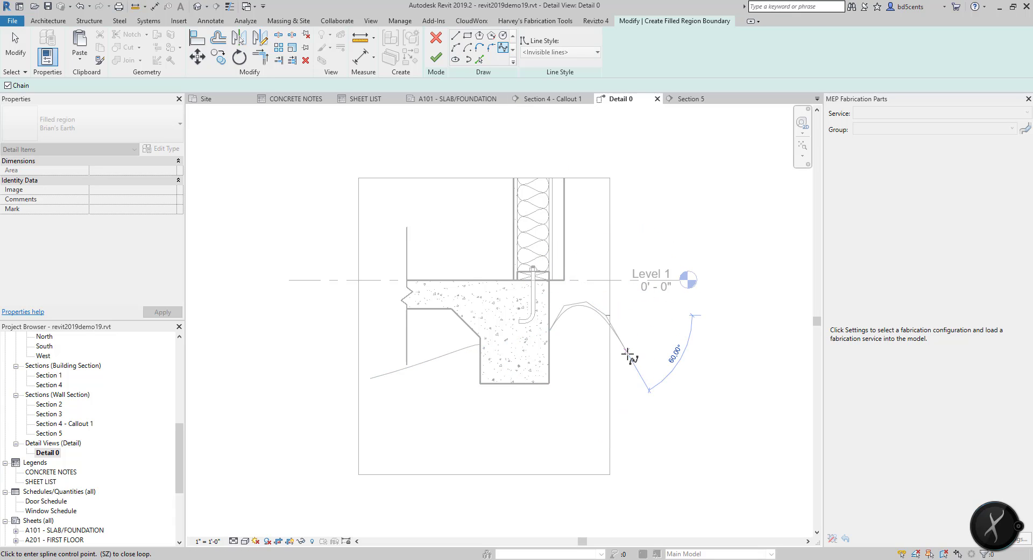
left_click(635, 475)
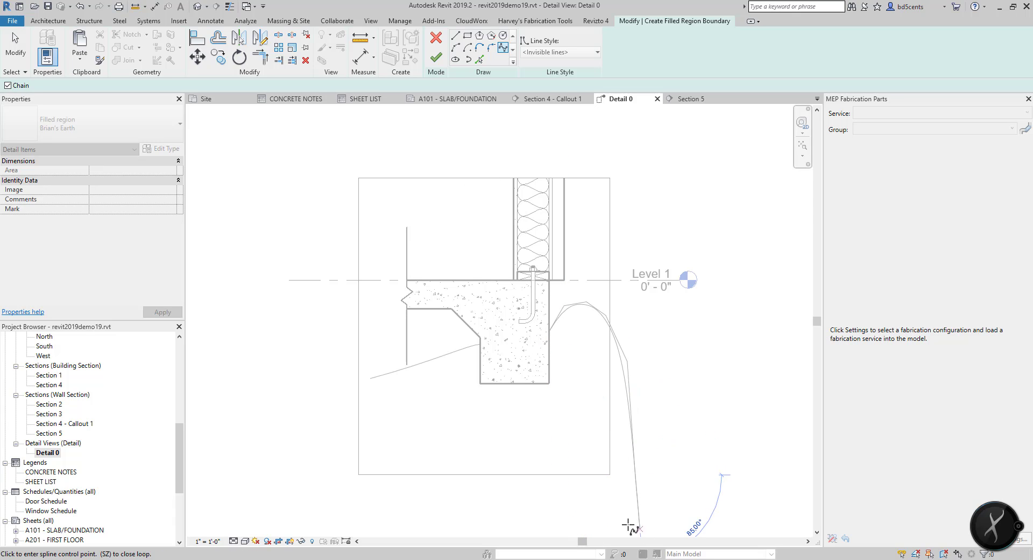
key("Escape")
left_click(340, 509)
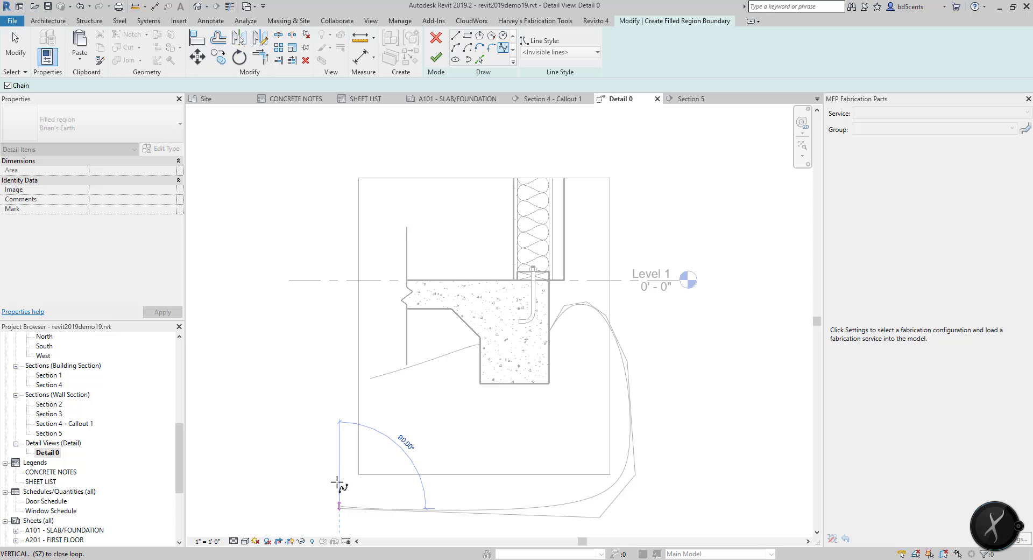
left_click(339, 429)
left_click(370, 378)
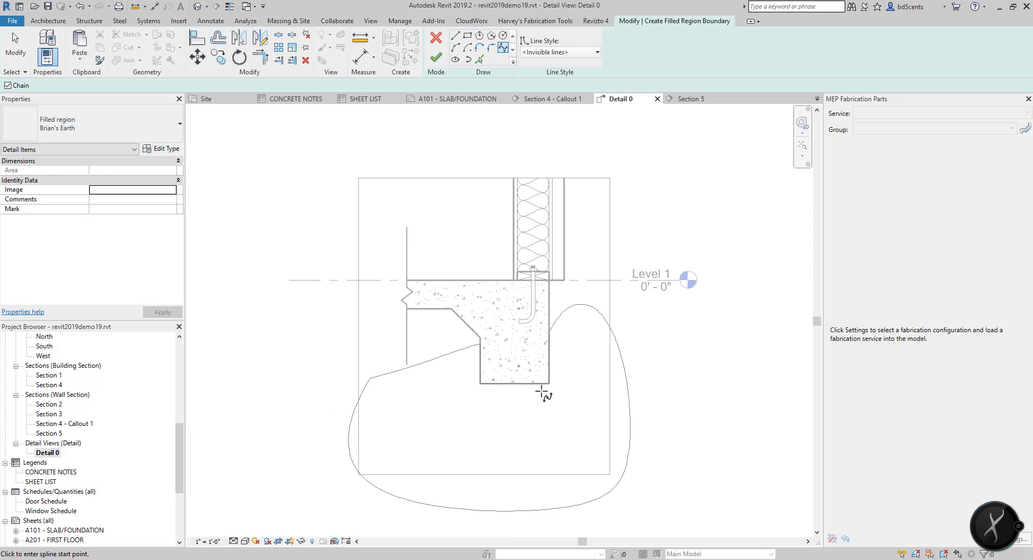
Step: Pull the closing spline's lower control points farther outside the crop region and finish the filled region
key("Escape")
left_click(369, 484)
left_click(334, 525)
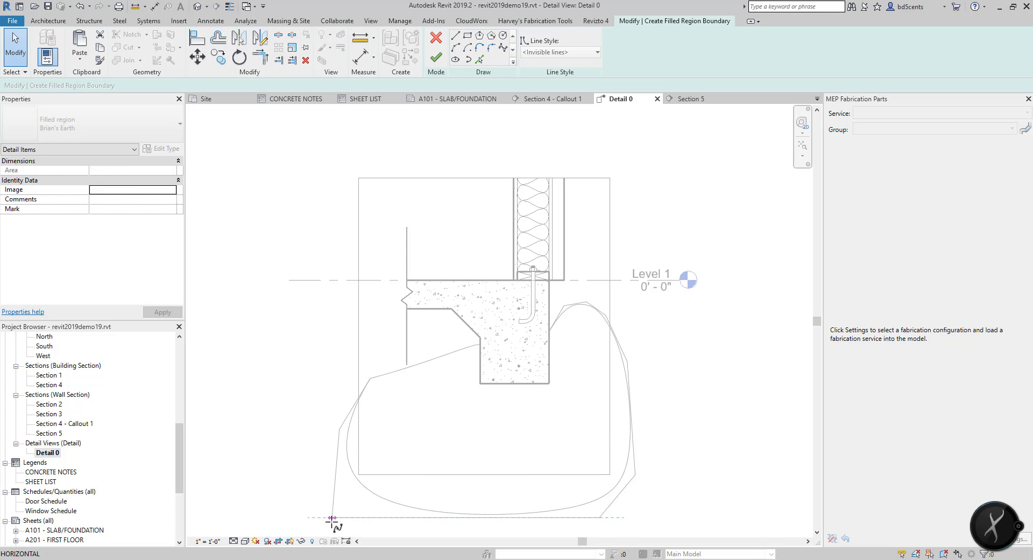
left_click(358, 477)
scroll(398, 463, "down", 3)
left_click(372, 458)
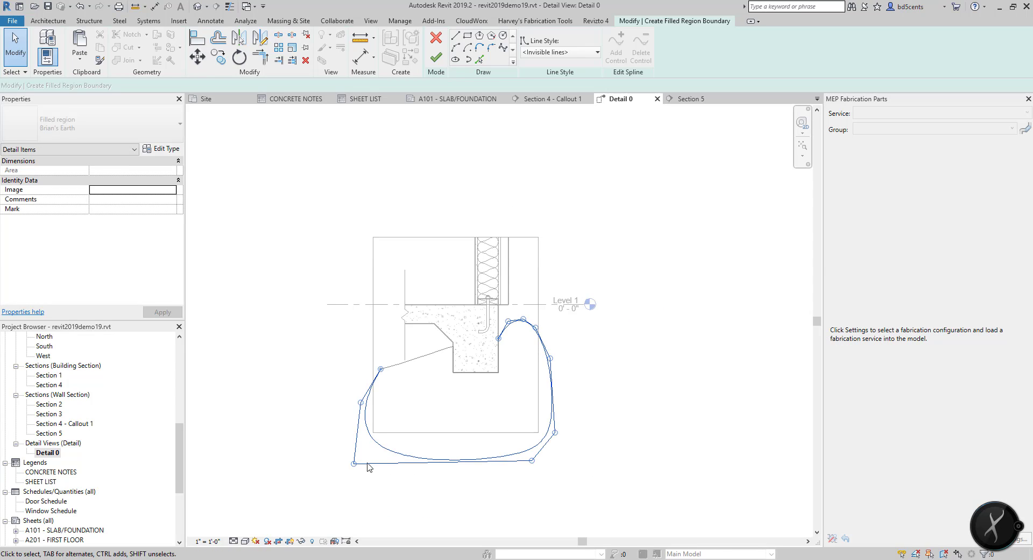
left_click_drag(354, 464, 346, 475)
left_click_drag(532, 460, 544, 478)
left_click_drag(555, 432, 572, 422)
left_click(512, 173)
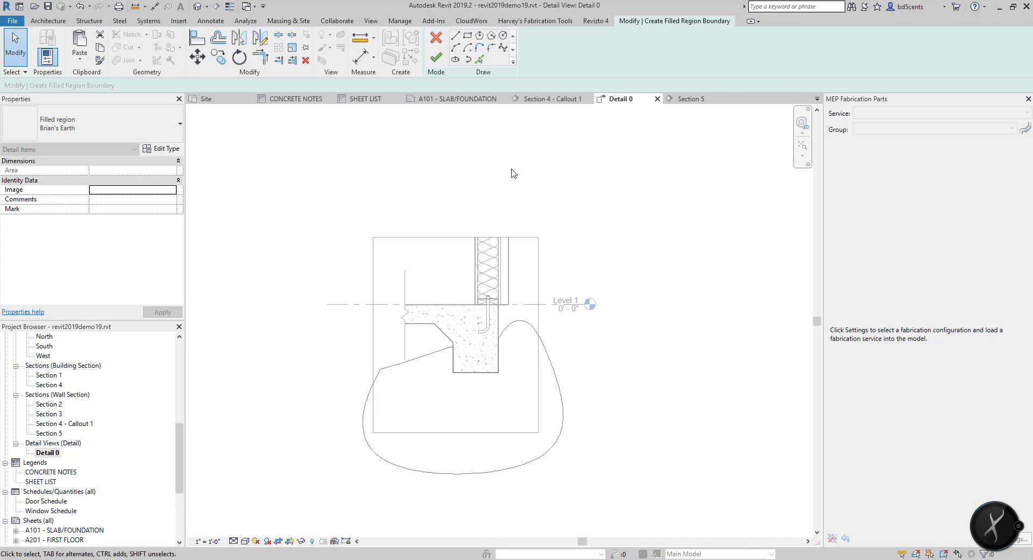
left_click(436, 57)
left_click(313, 346)
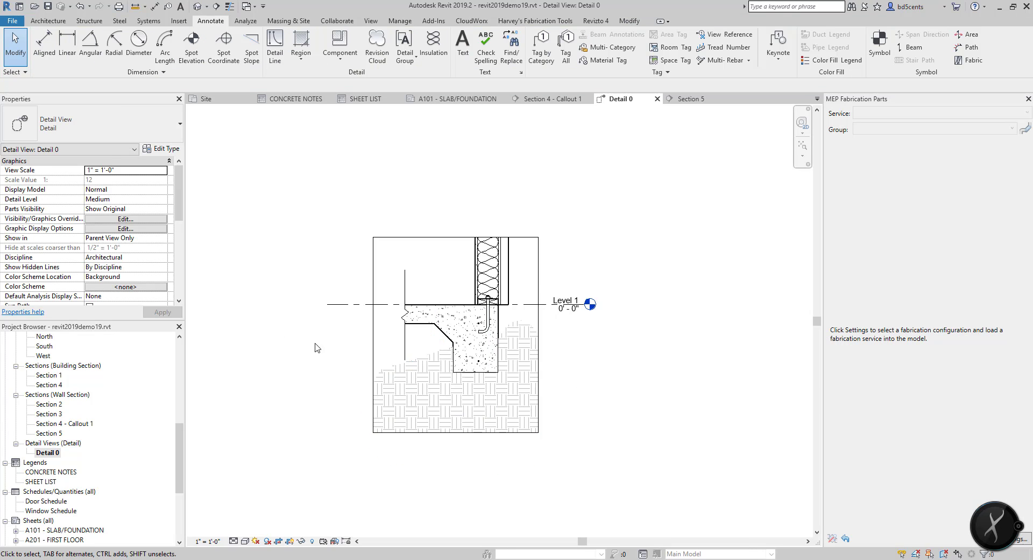
Step: Edit the earth region's boundary, raising the outer spline's start on the footing face to flatten the soil hump, and finish the edit
scroll(384, 334, "up", 2)
middle_click_drag(268, 335, 260, 348)
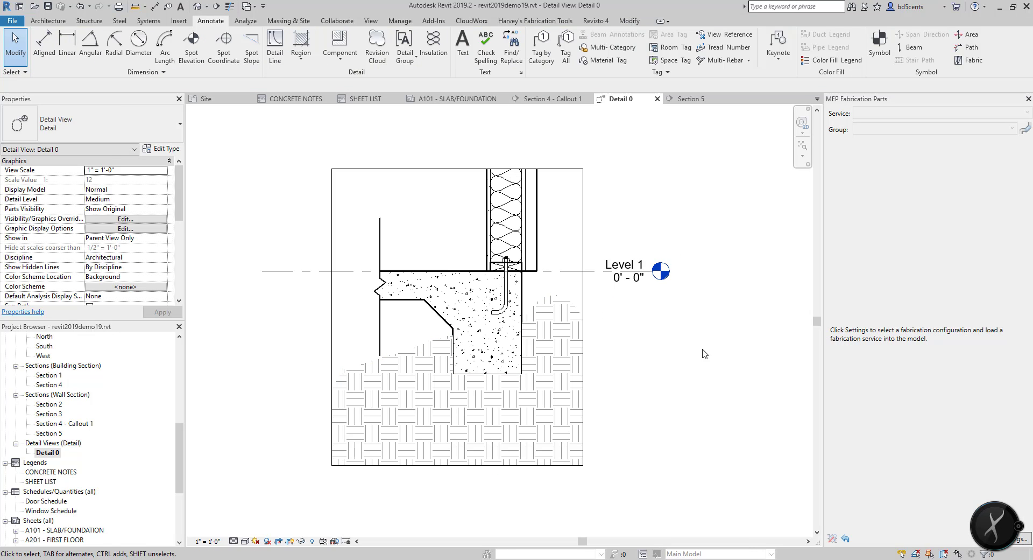
double_click(569, 331)
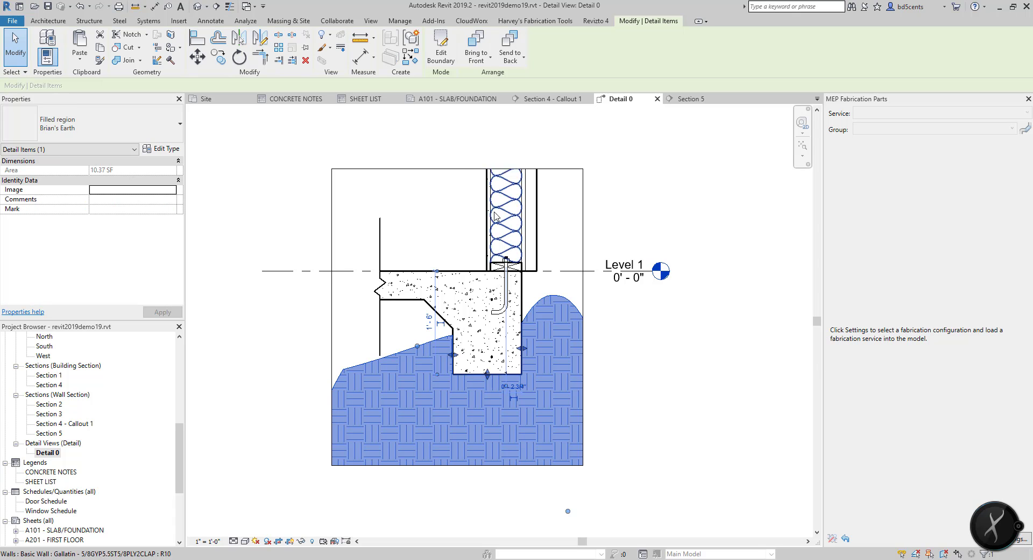
left_click(571, 299)
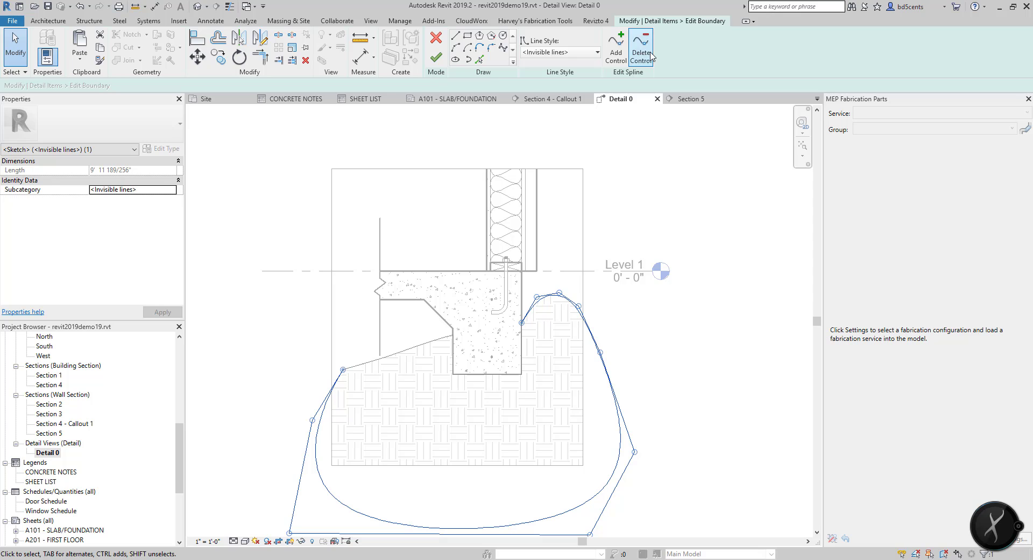
left_click(526, 267)
left_click_drag(522, 323, 542, 300)
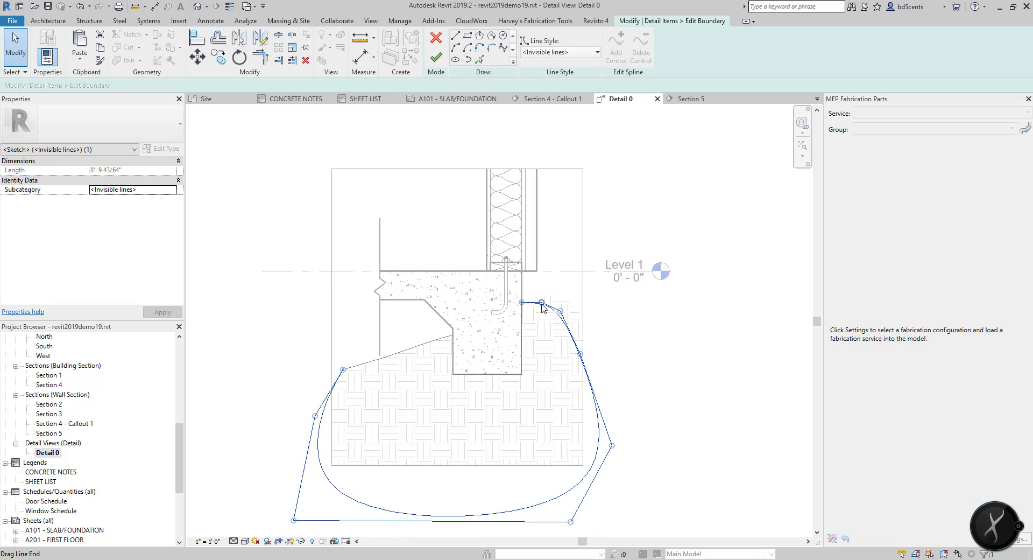
left_click(542, 305)
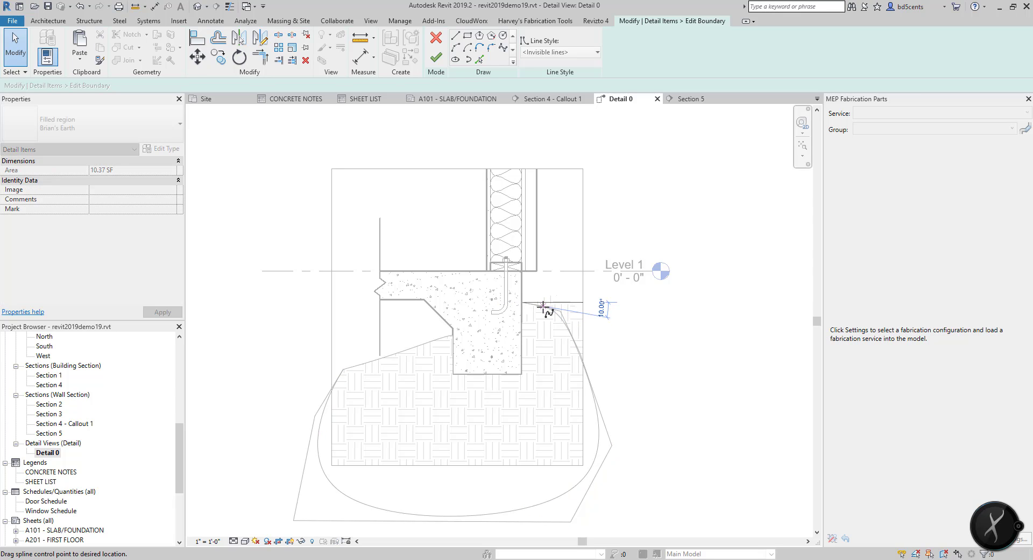
left_click_drag(543, 307, 542, 305)
key("Escape")
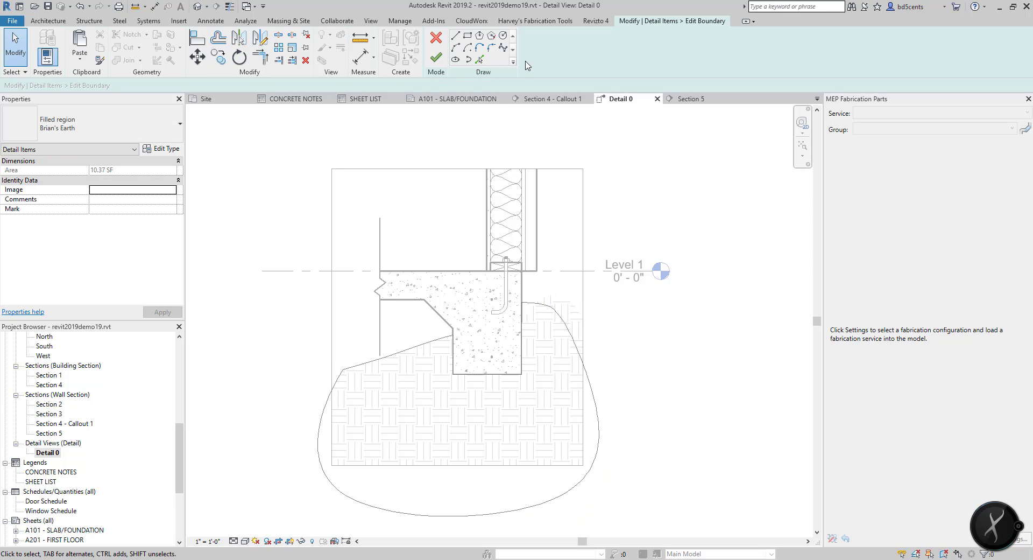
left_click(444, 56)
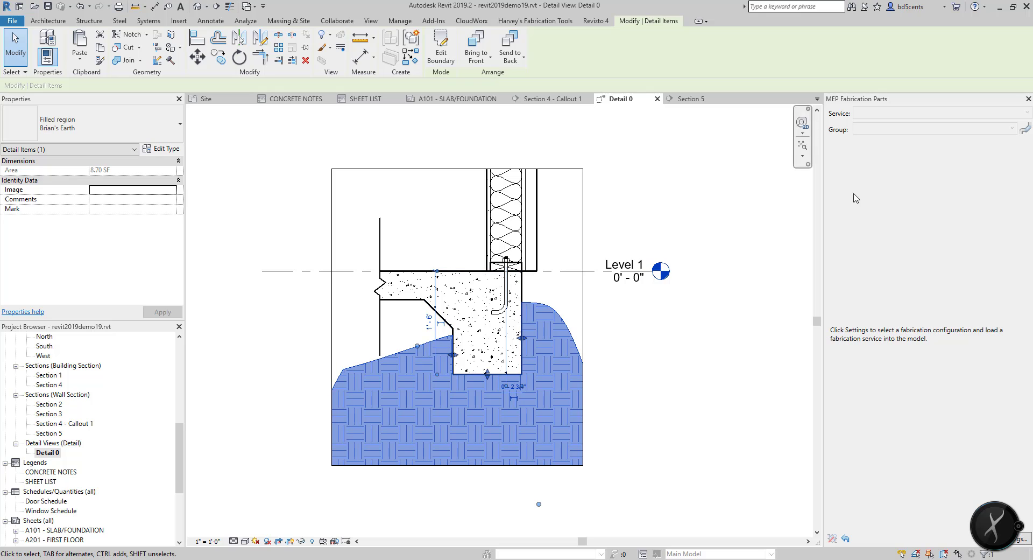
Step: Edit the earth region's boundary again, moving the outer spline's upper control point inward to smooth the soil slope, and finish the edit
left_click(610, 338)
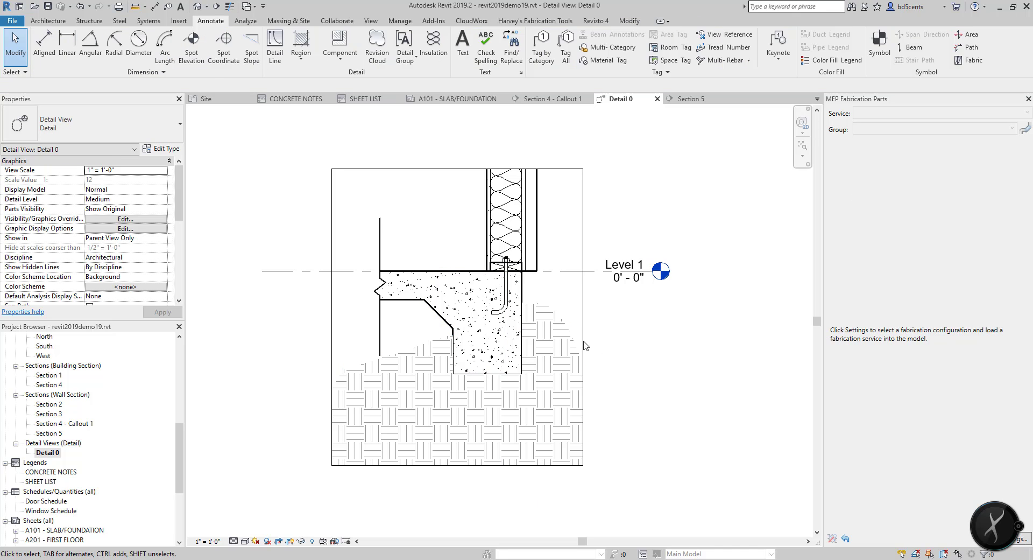
left_click(570, 350)
left_click(442, 52)
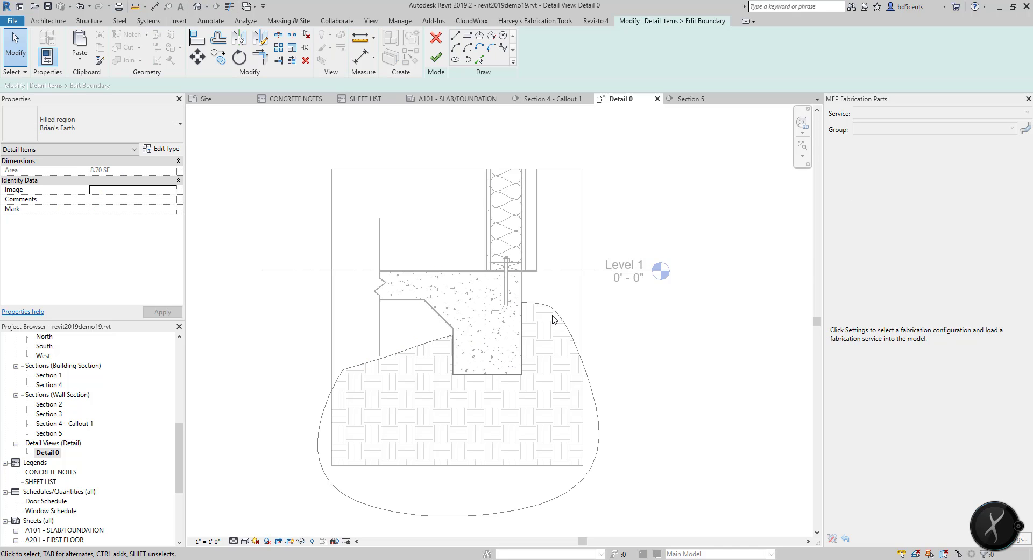
left_click(565, 323)
mouse_move(570, 331)
left_mouse_down()
mouse_move(539, 316)
mouse_move(553, 305)
left_mouse_up()
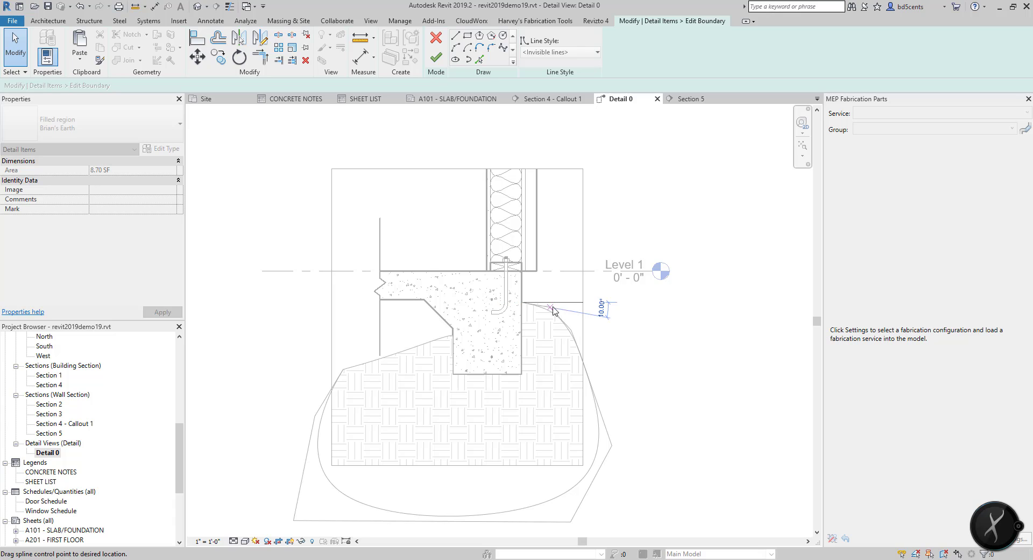
left_click(436, 57)
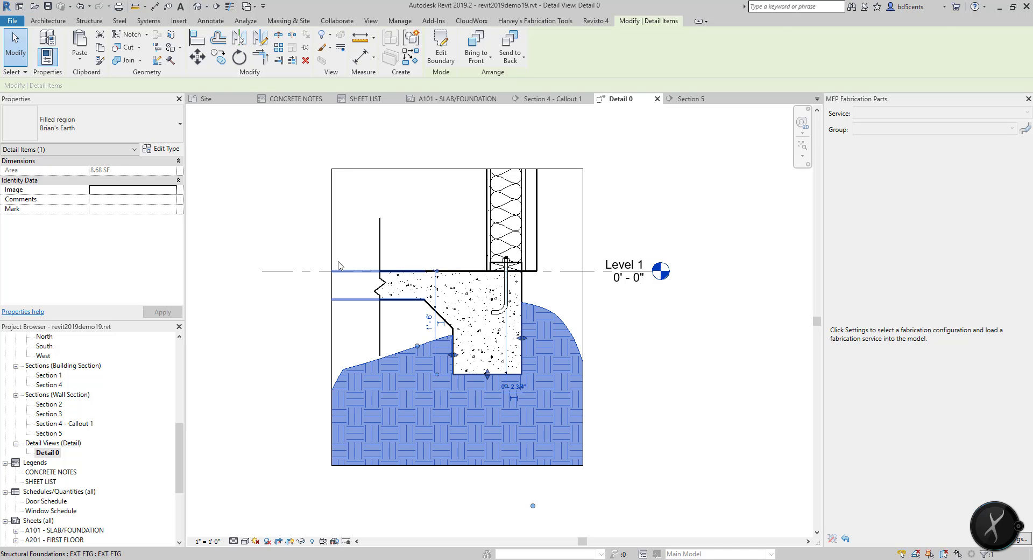
left_click(290, 220)
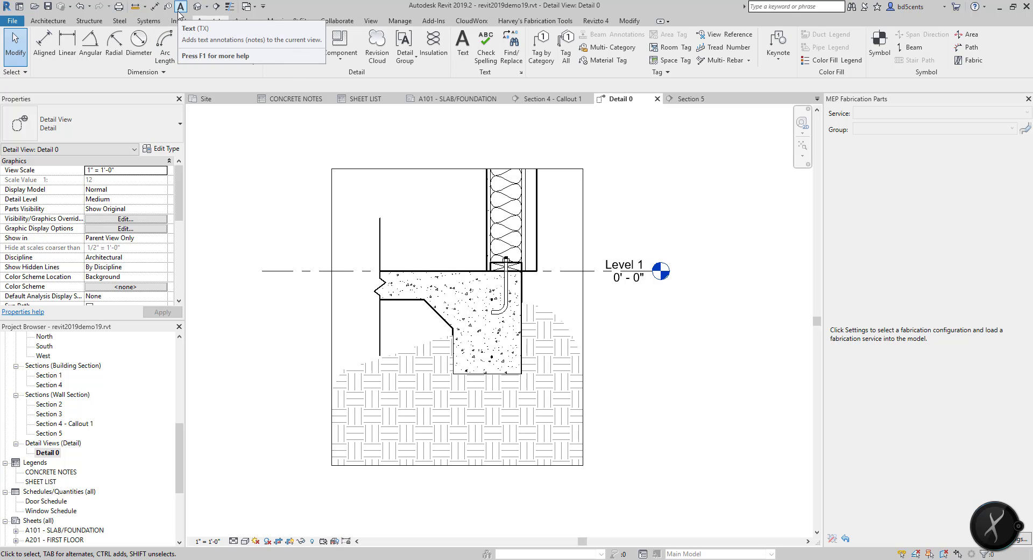
Step: Place a 3/32" Arial text note reading 5" CONC SLAB beside the break line, with a two-segment leader to the slab
key("t")
key("x")
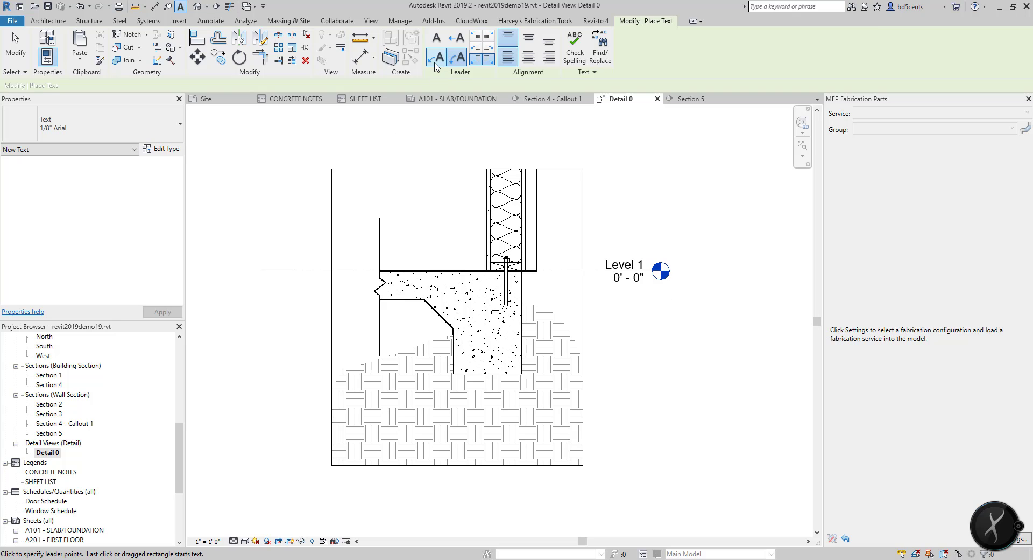
left_click(434, 67)
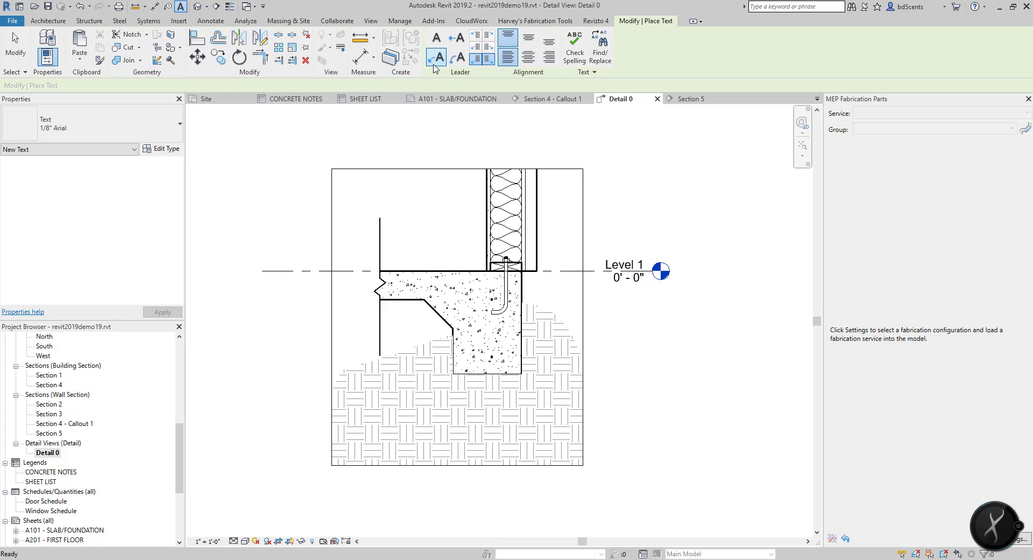
left_click(53, 142)
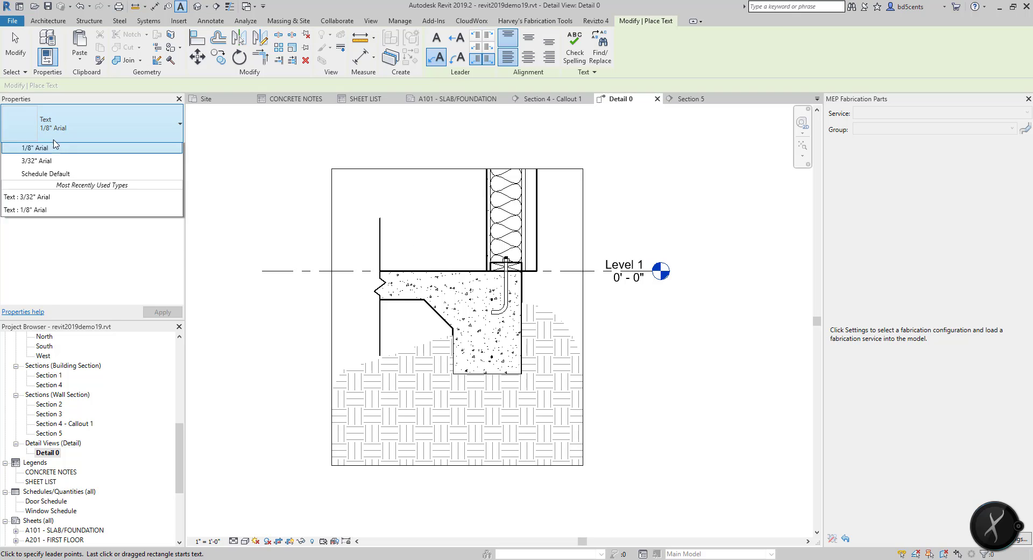
left_click(43, 204)
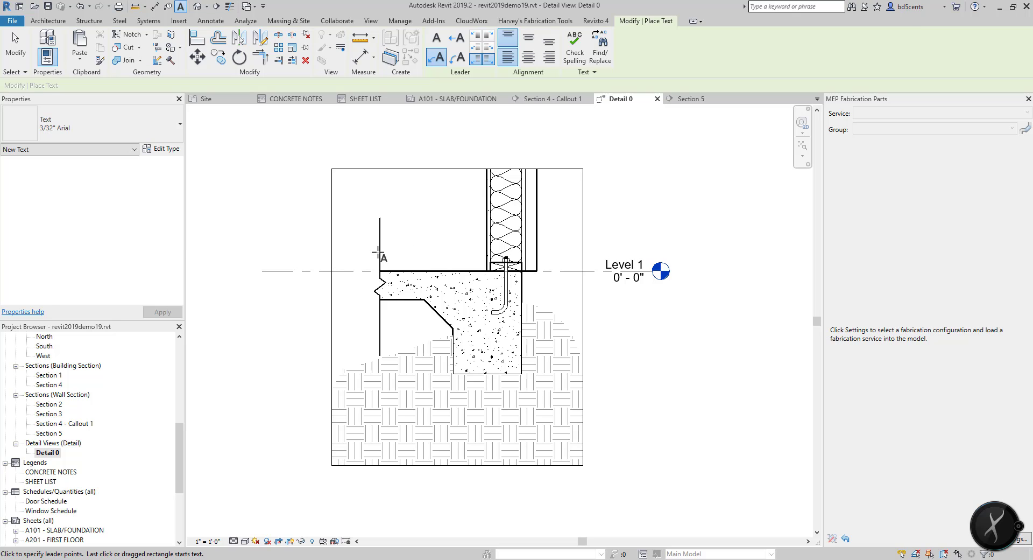
scroll(315, 247, "up", 1)
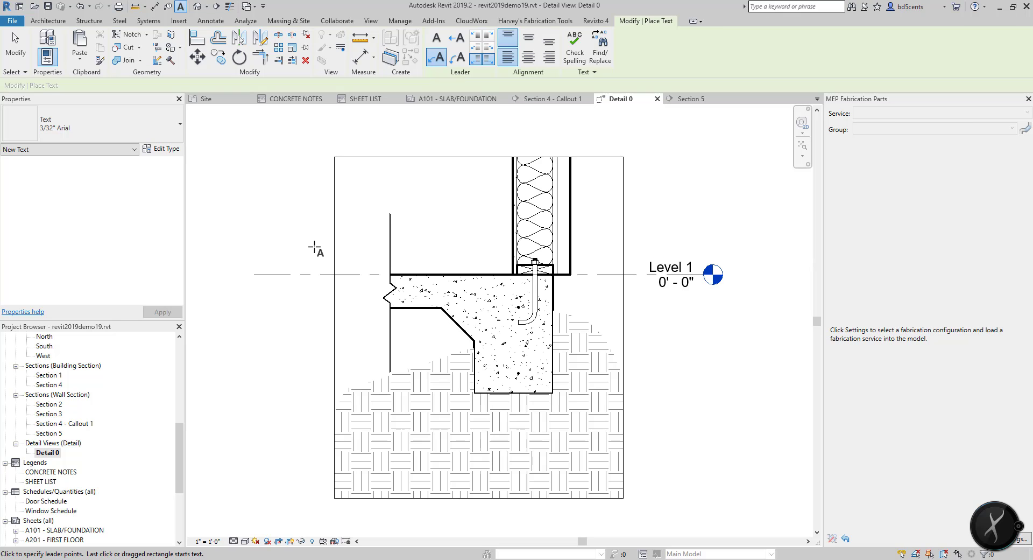
left_click(416, 279)
left_click(383, 238)
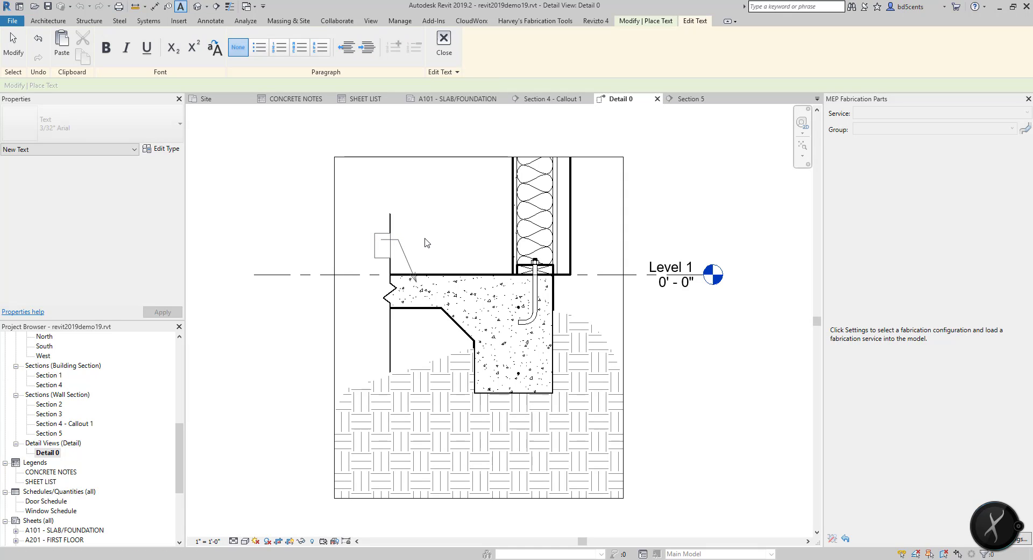
type("5\" co")
key("BackSpace")
type("CONC SLAB")
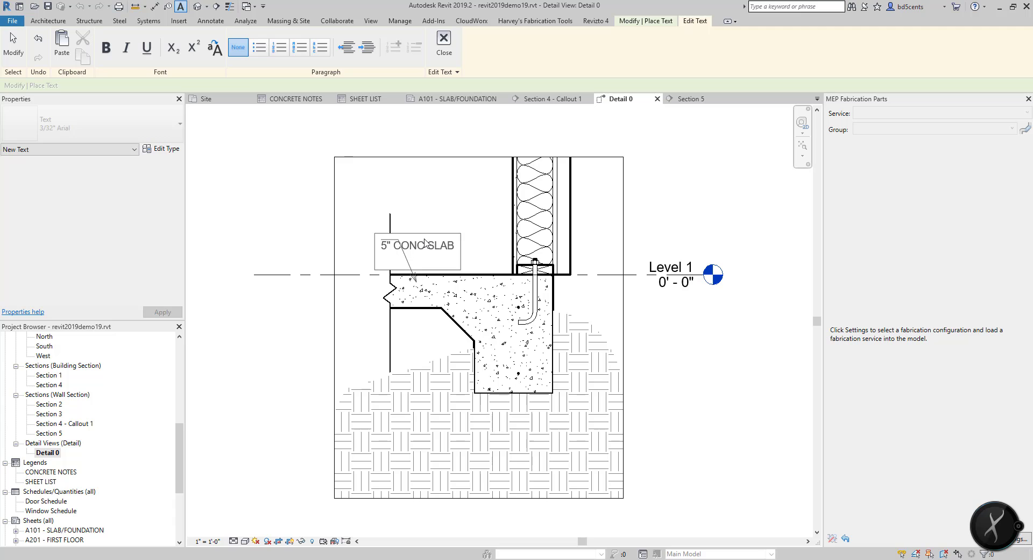
left_click(430, 183)
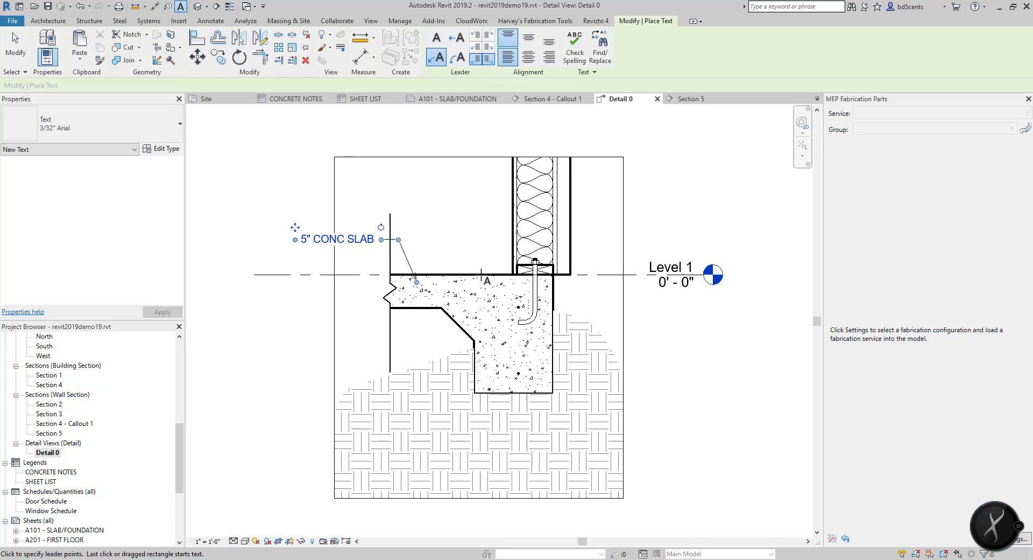
Step: Add a leader note reading R-19 BATT INSULATION outside the wall, pointing to the batt insulation
middle_click_drag(482, 273, 450, 239)
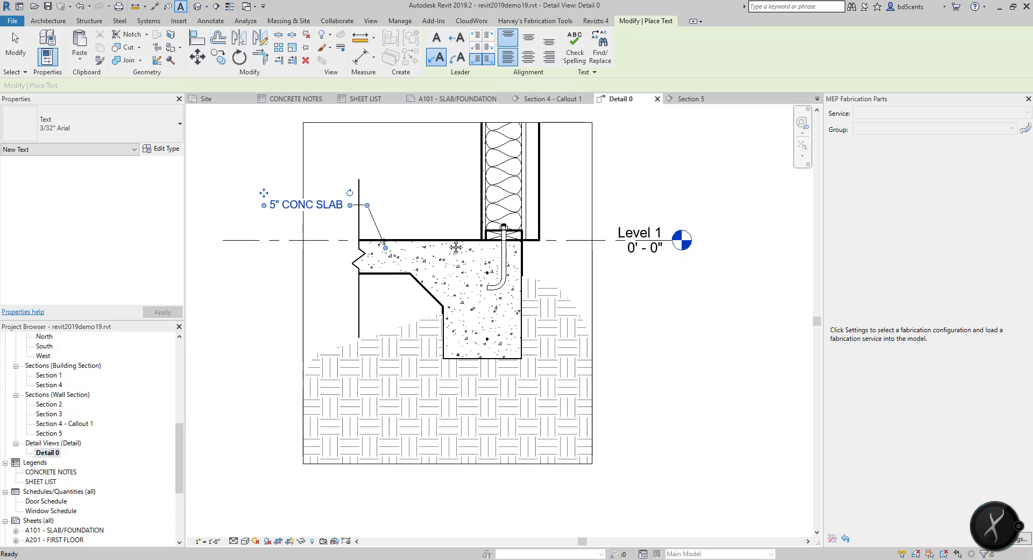
left_click(514, 196)
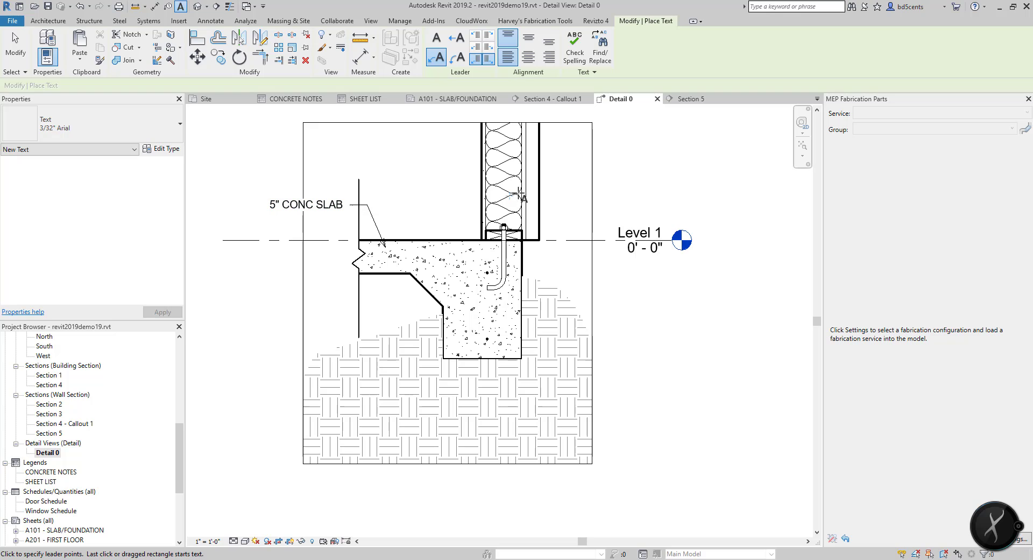
left_click(562, 168)
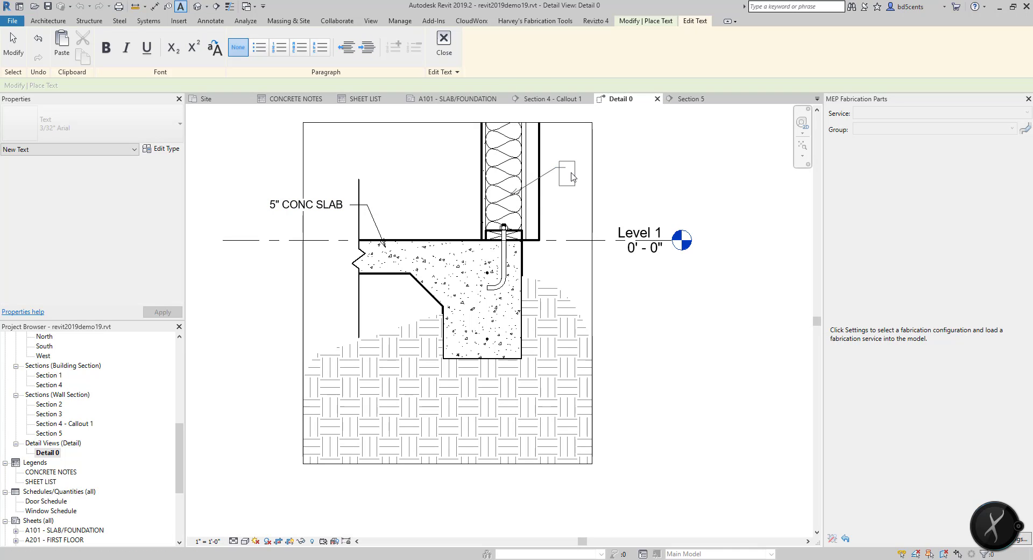
type("R-19 BATT INSULATION")
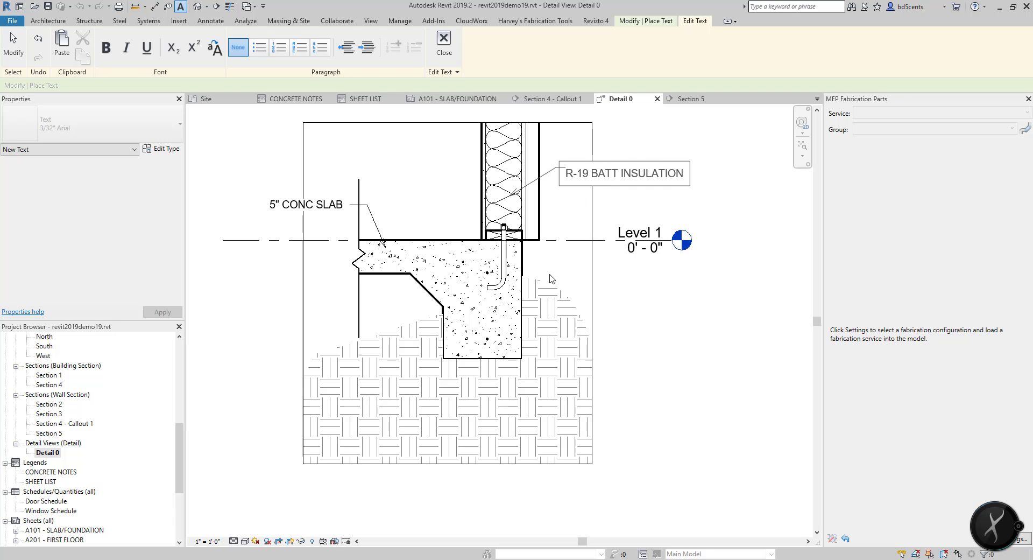
left_click(520, 237)
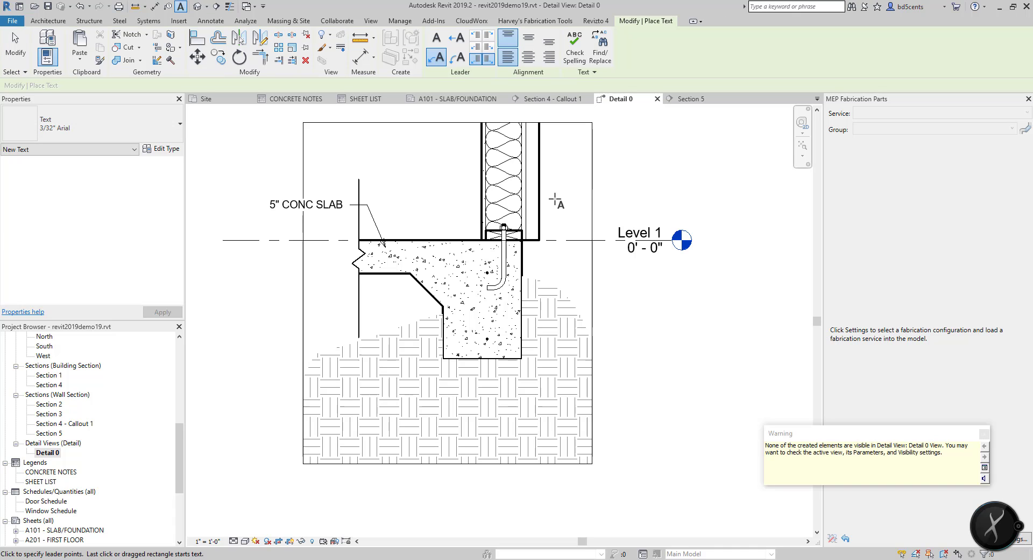
Step: Widen the view's annotation crop on its right side, past the R-19 BATT INSULATION note
middle_click_drag(555, 199, 537, 220)
scroll(566, 194, "down", 2)
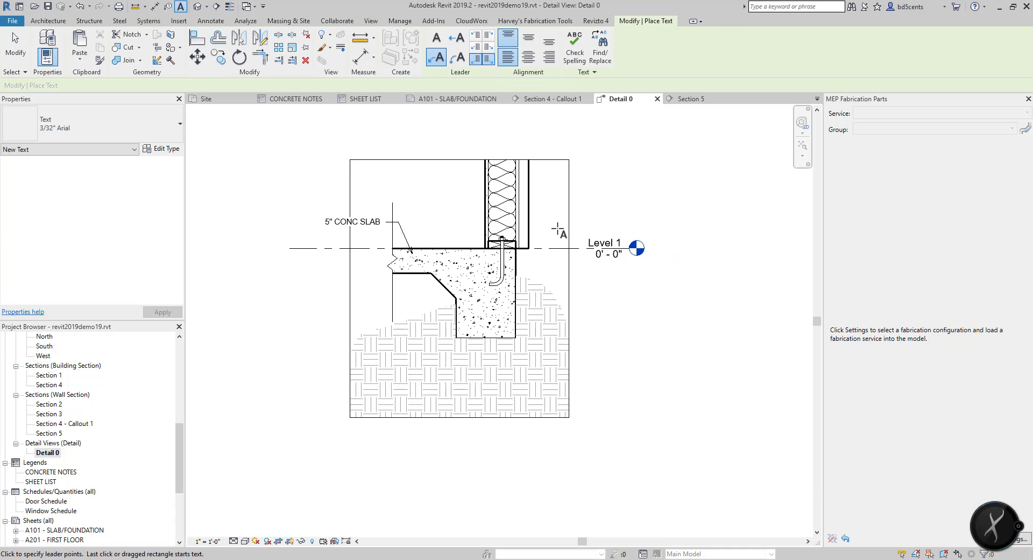
key("Escape")
left_click(629, 288)
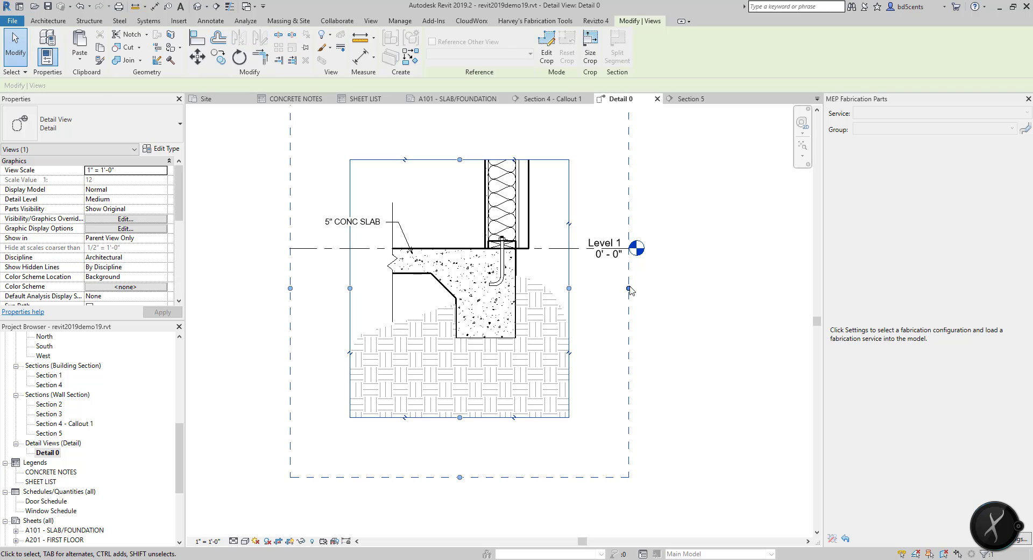
left_click_drag(630, 288, 691, 288)
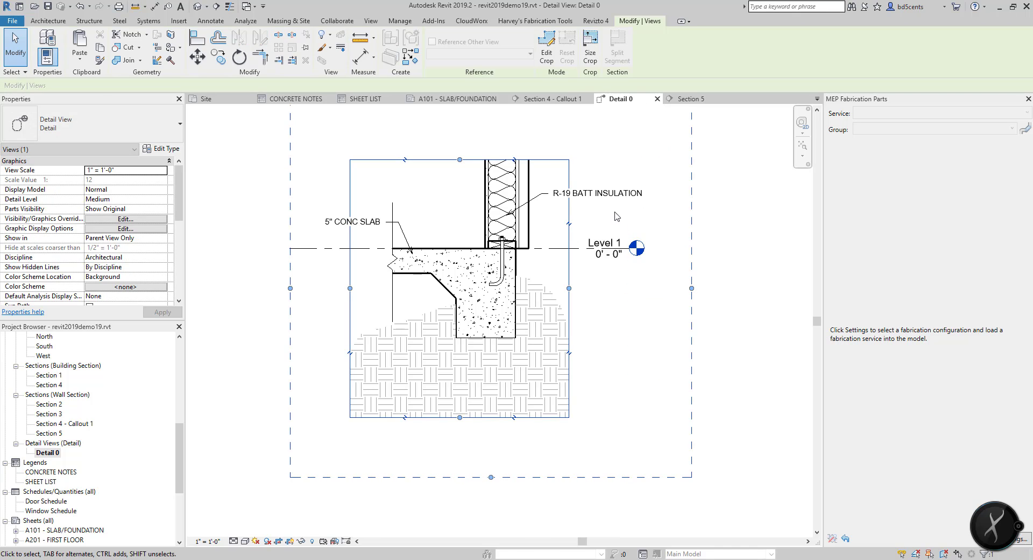
left_click(608, 151)
Step: Extend the upper, left and lower sides of the annotation crop farther out from the detail
middle_click_drag(607, 192, 610, 225)
scroll(611, 225, "up", 2)
scroll(603, 230, "down", 4)
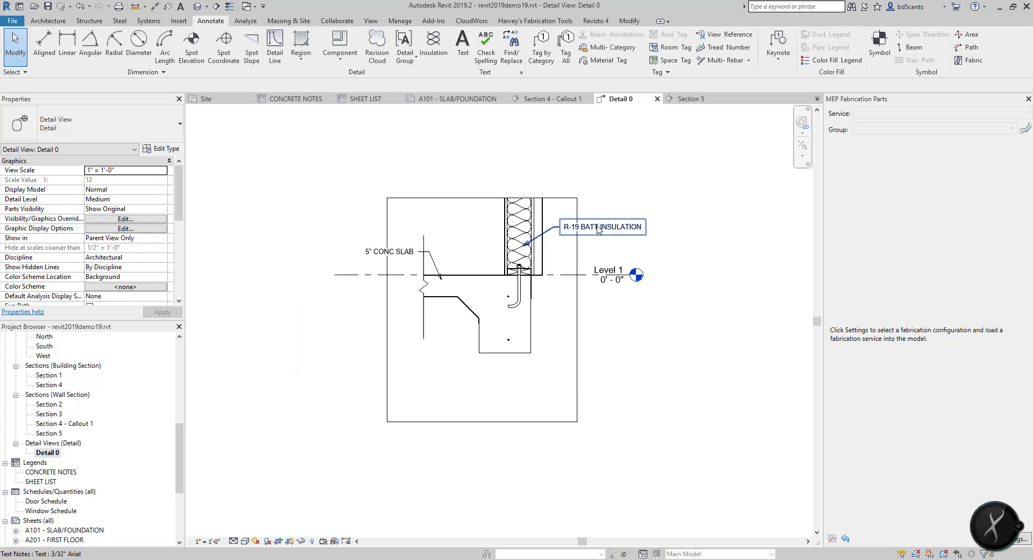
left_click(581, 216)
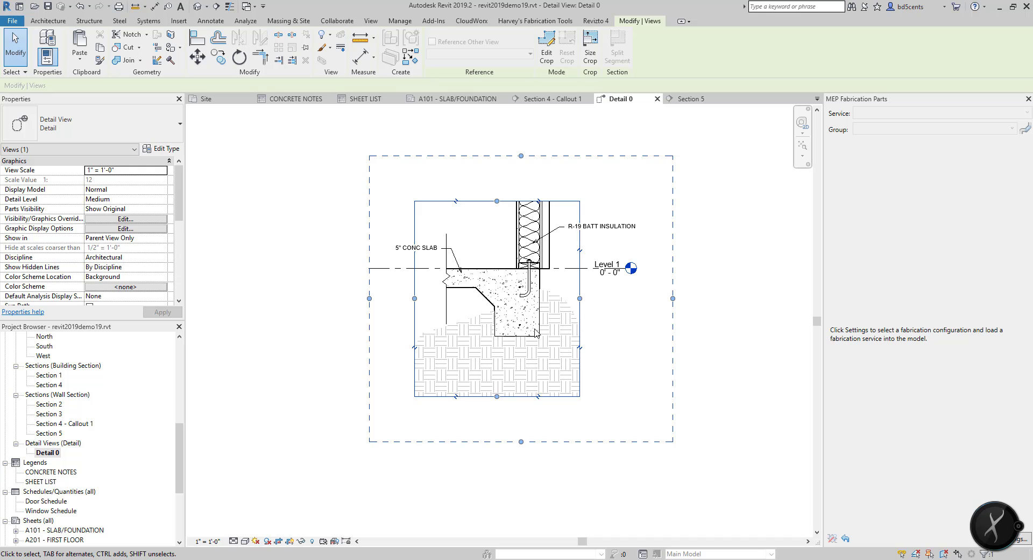
left_click_drag(521, 156, 521, 144)
left_click_drag(369, 293, 327, 293)
left_click_drag(500, 442, 500, 458)
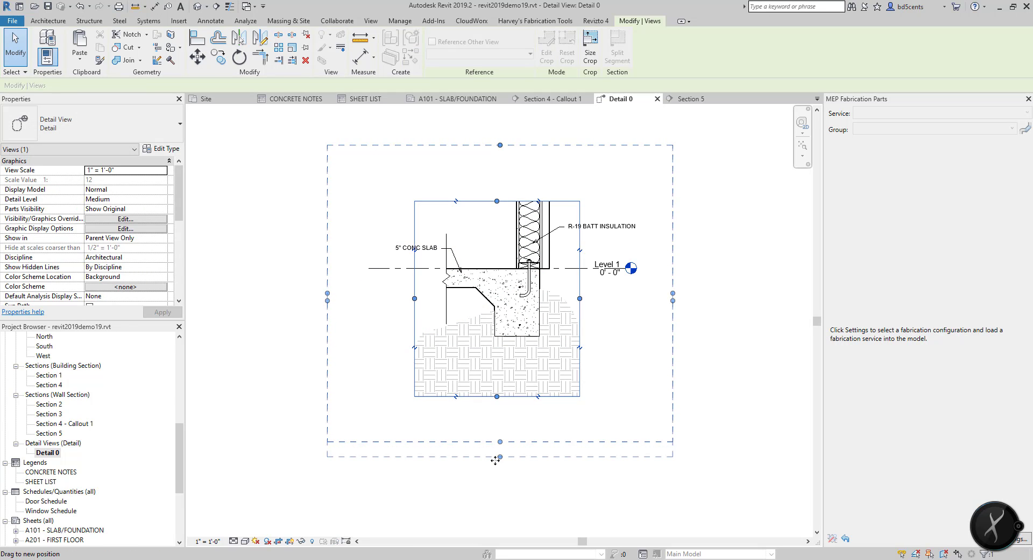
left_click(414, 425)
Step: Add a leader note reading 2X6 TREATED SILL PLATE, aligned below the insulation note and pointing to the sill plate
scroll(563, 320, "up", 3)
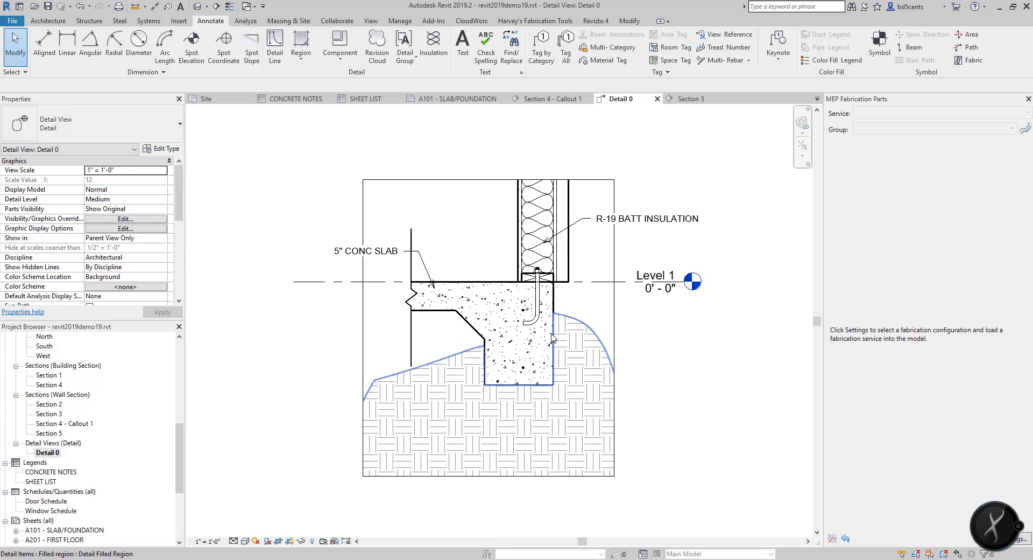
right_click(651, 222)
left_click(687, 299)
scroll(553, 278, "up", 2)
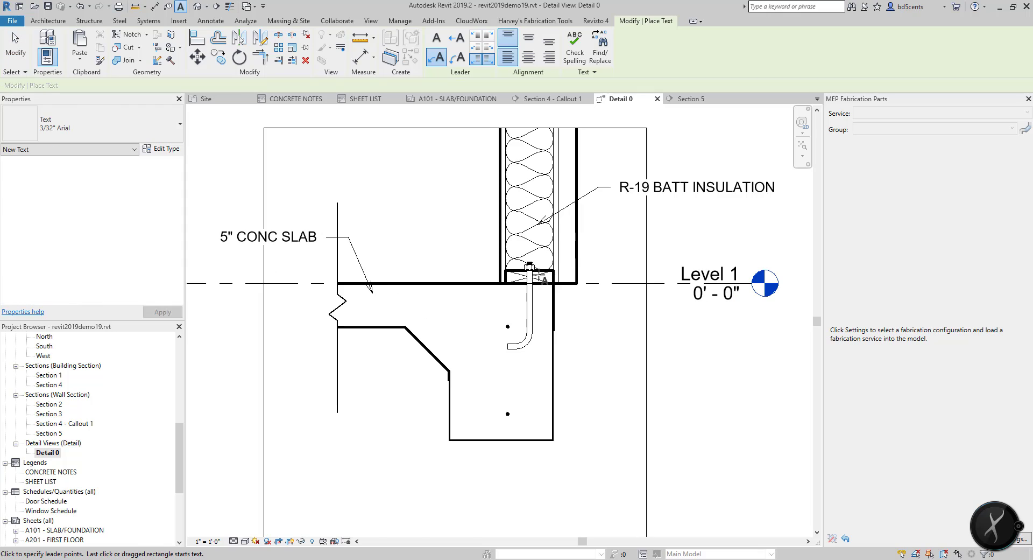
left_click(539, 276)
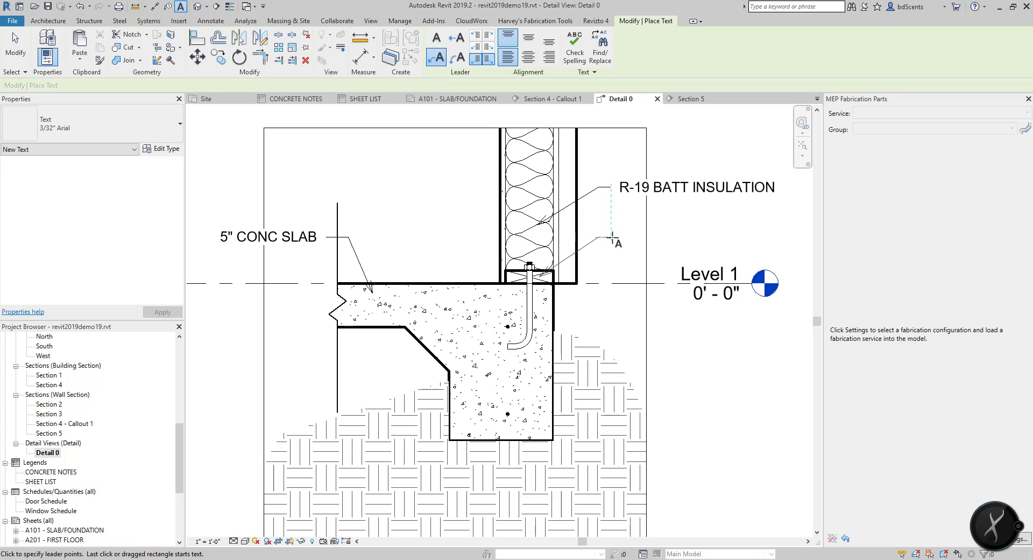
left_click(612, 237)
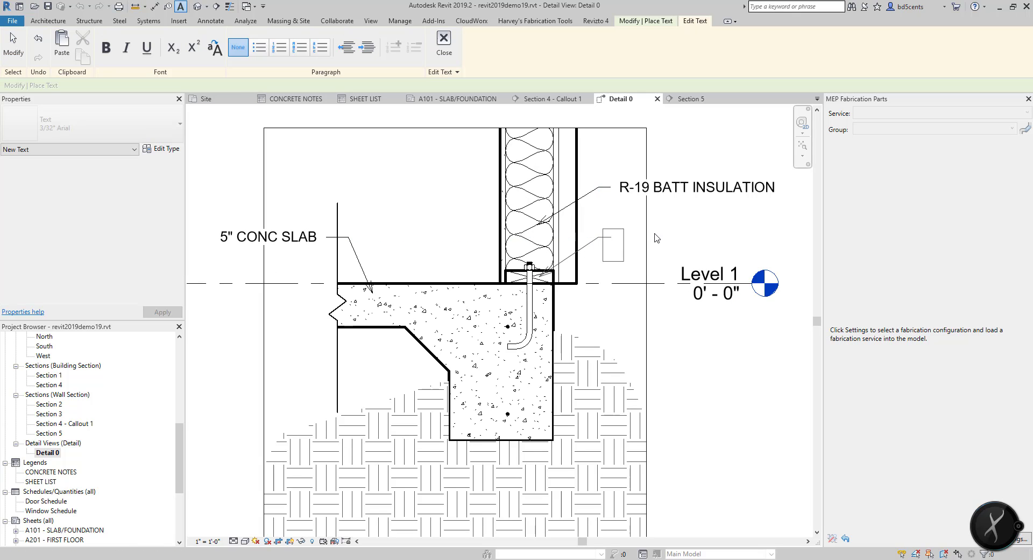
type("2X6 TREATED")
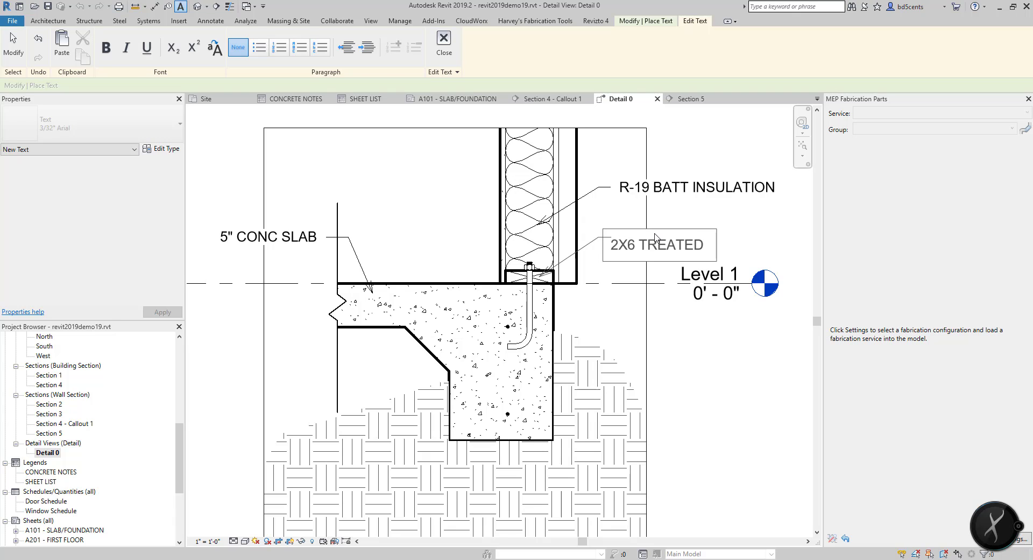
type(" SILL PLATE")
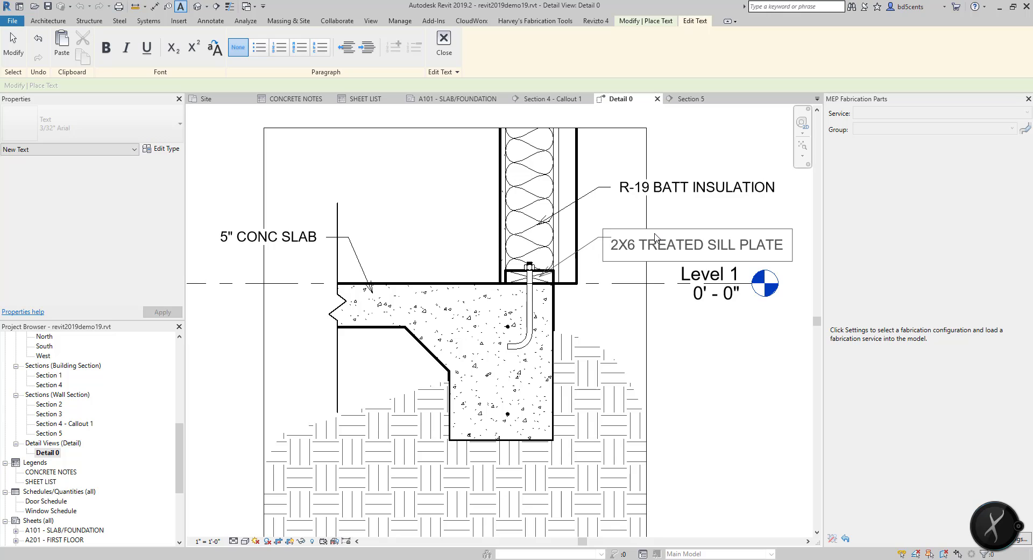
left_click(530, 302)
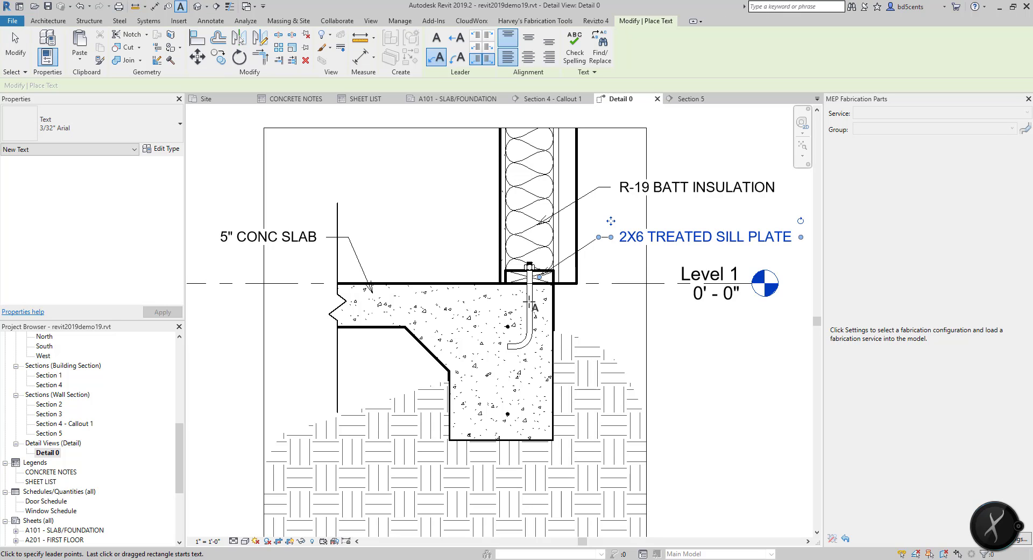
Step: Add a leader note reading 5/8" X 10" ANCHOR BOLT, aligned below the sill plate note and pointing to the anchor bolt
left_click(531, 300)
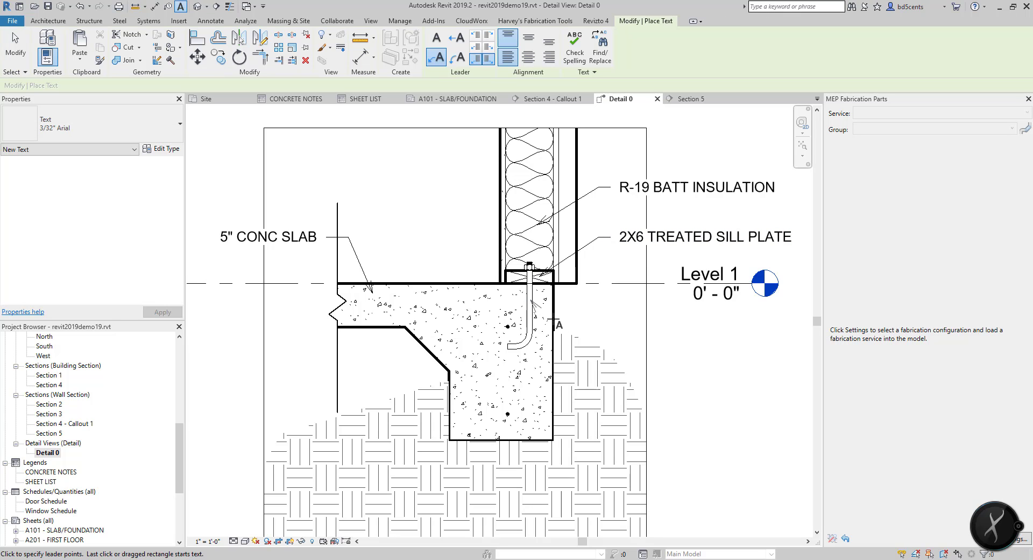
left_click(609, 330)
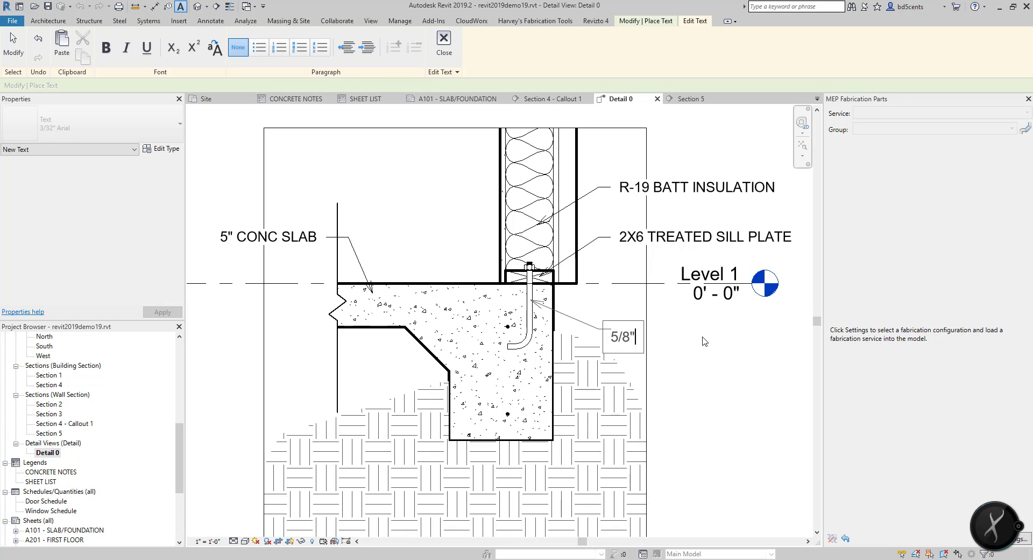
type("5/8\" X 10\" ANCHOR BOLT")
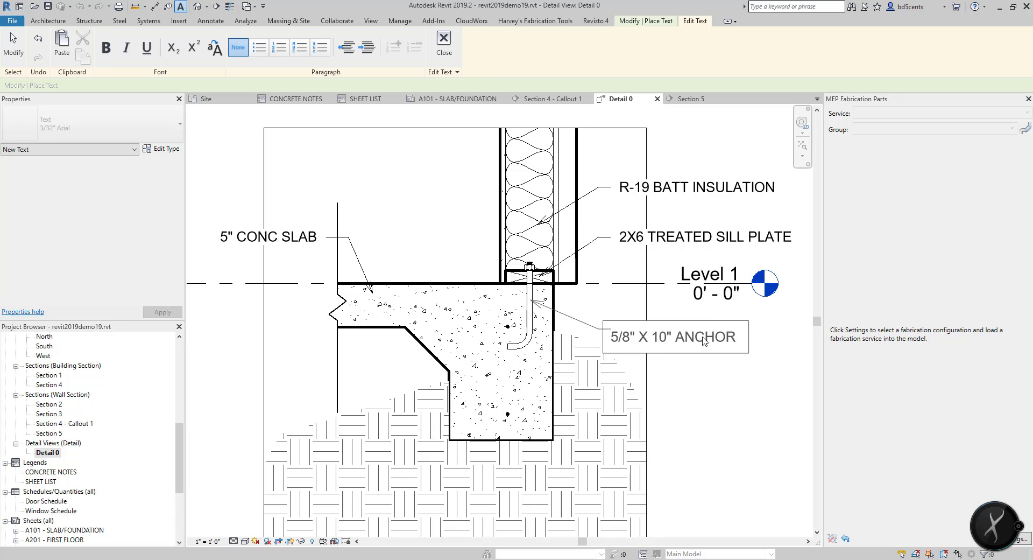
left_click(513, 414)
Step: Add a leader note reading TWO #4 REBAR MIN 6" FROM F.L., aligned below the anchor bolt note and pointing to the lower rebar
left_click(508, 413)
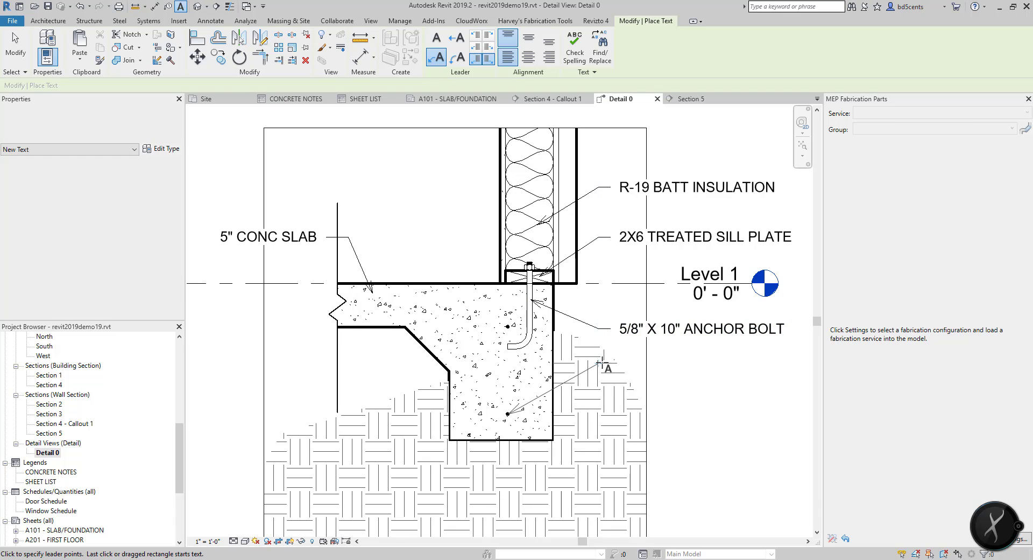
left_click(614, 365)
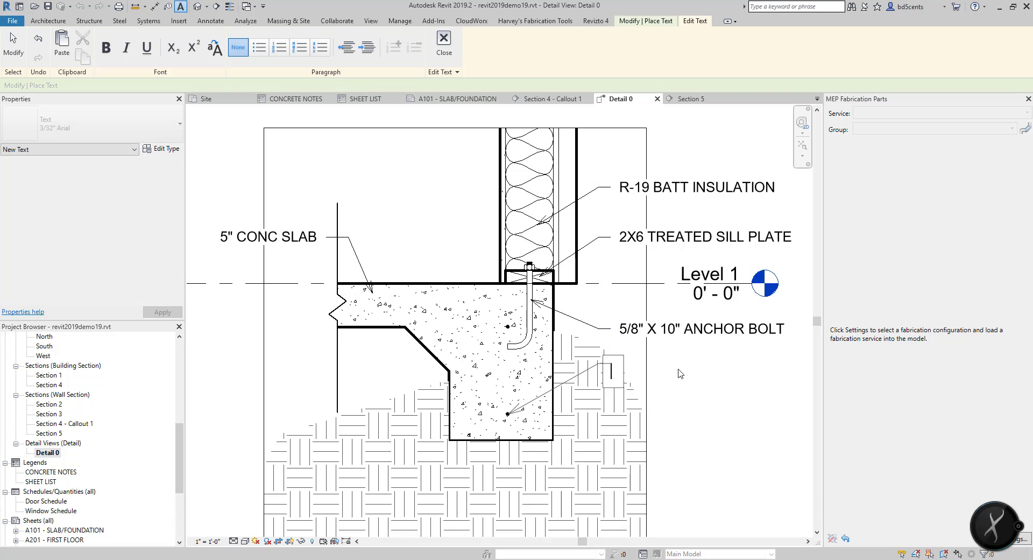
type("TWO S")
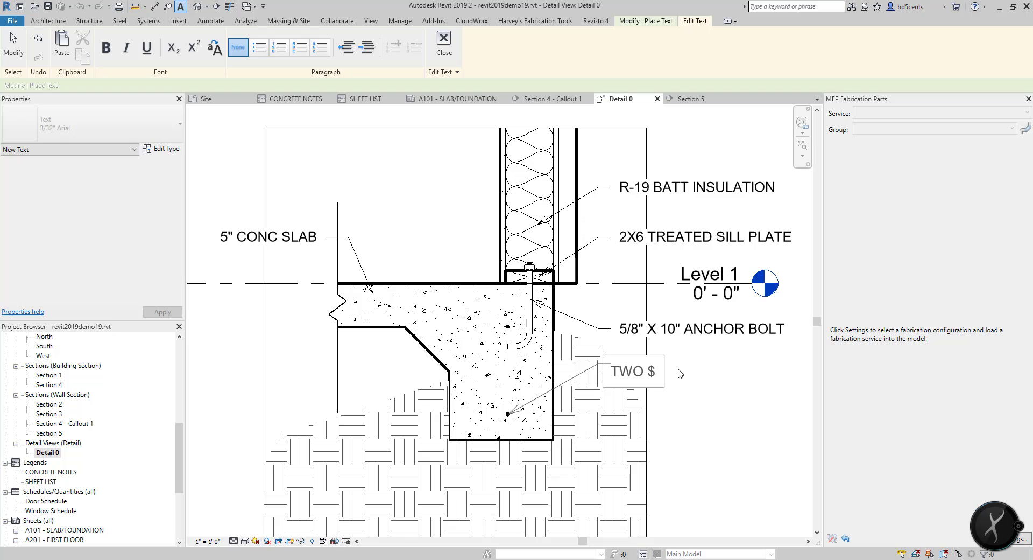
key("BackSpace")
type("#4 REBAR MI")
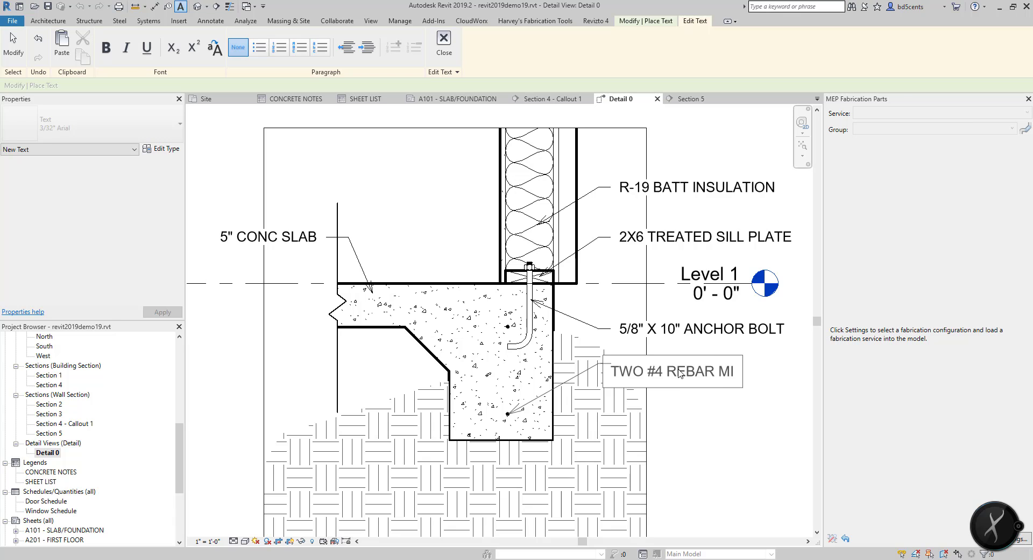
type("N 6\" FROM F")
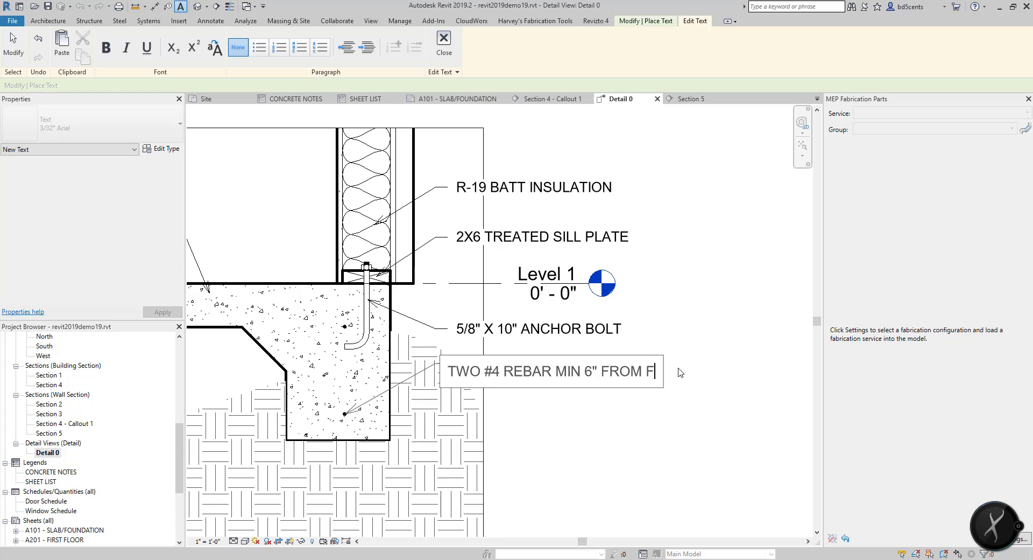
type(".L.")
key("Return")
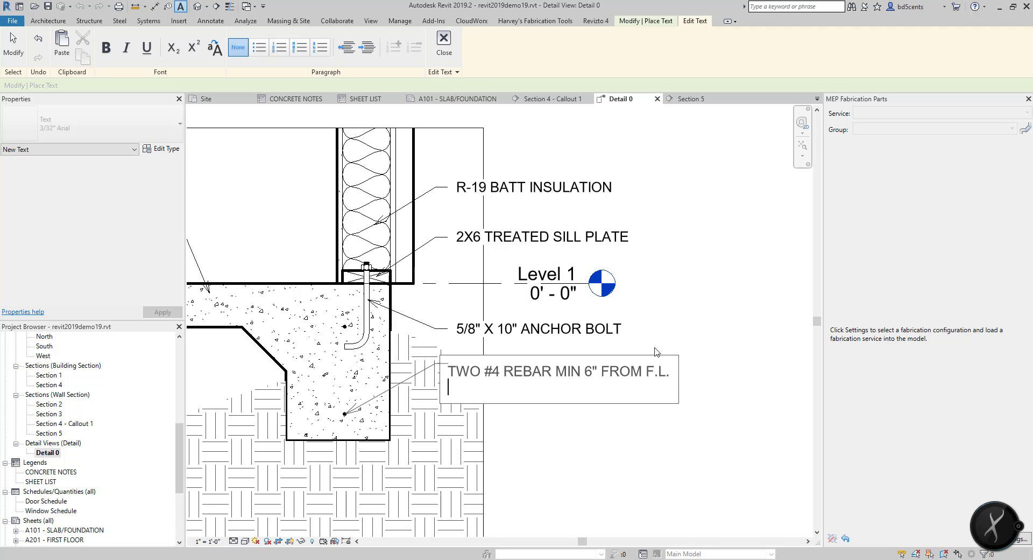
key("BackSpace")
left_click(661, 316)
key("Escape")
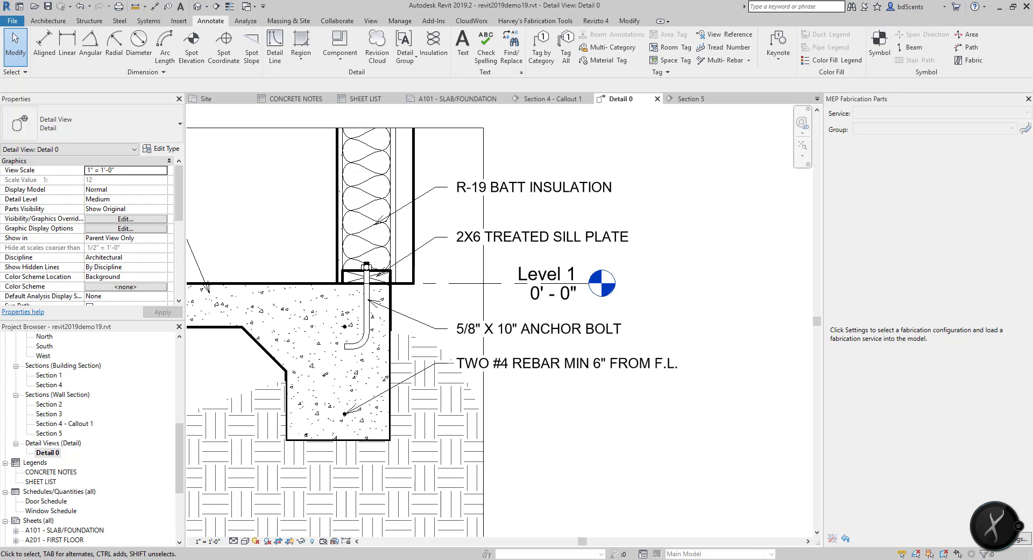
Step: Extend the right side of the annotation crop slightly past the end of the rebar note
scroll(625, 326, "down", 4)
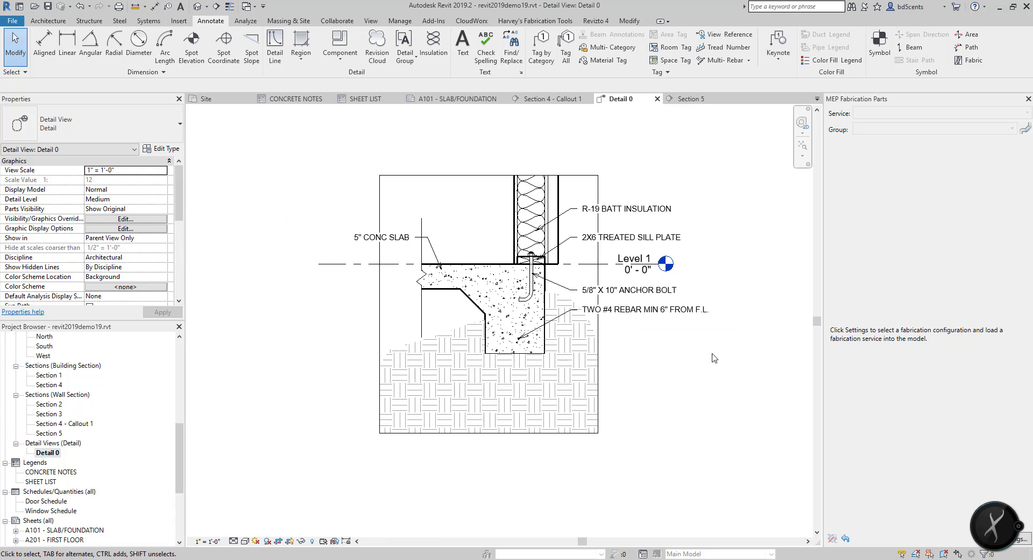
scroll(714, 358, "down", 1)
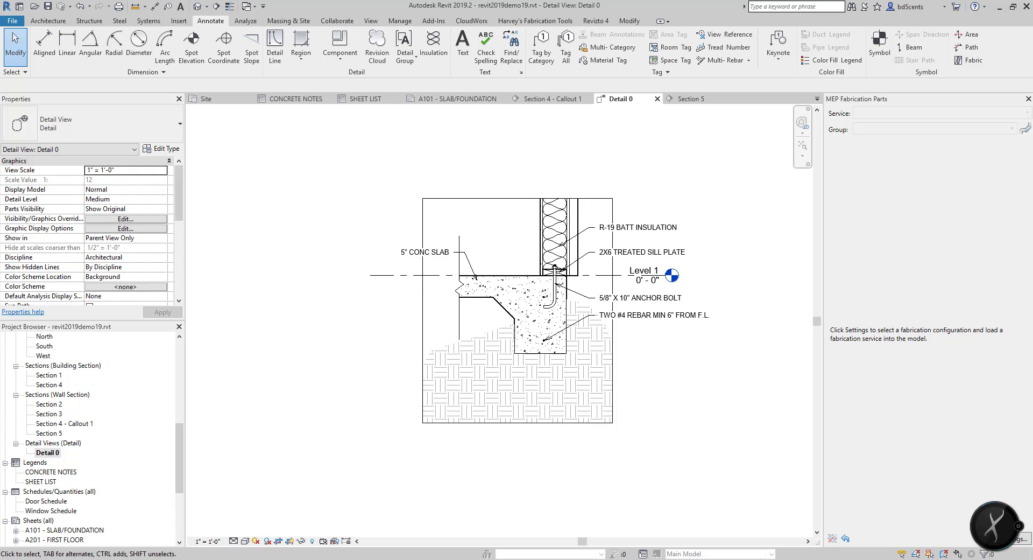
left_click(614, 378)
mouse_move(720, 314)
left_mouse_down()
mouse_move(655, 314)
mouse_move(699, 299)
mouse_move(723, 312)
left_mouse_up()
left_click(673, 370)
left_click(613, 351)
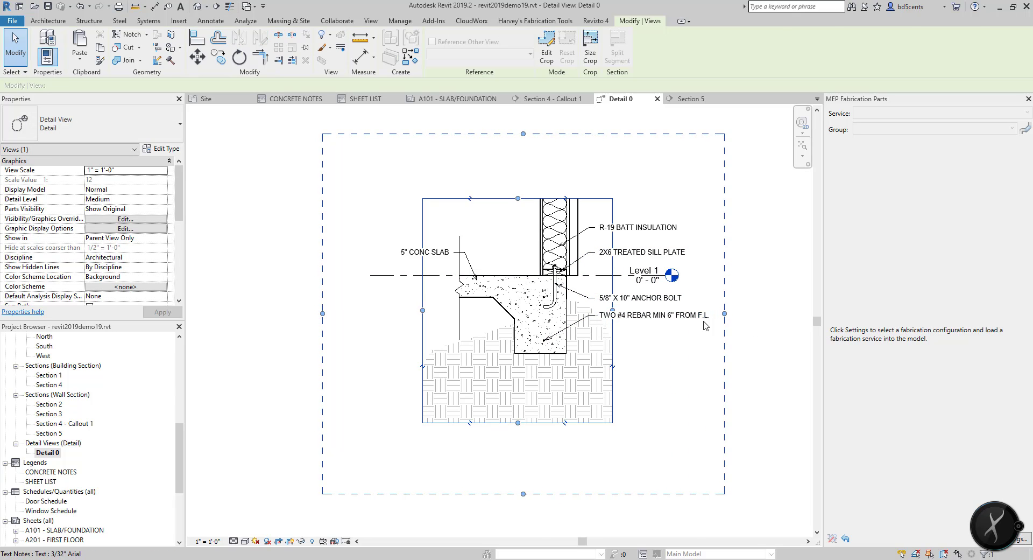
left_click(690, 289)
scroll(619, 281, "up", 2)
scroll(612, 268, "down", 2)
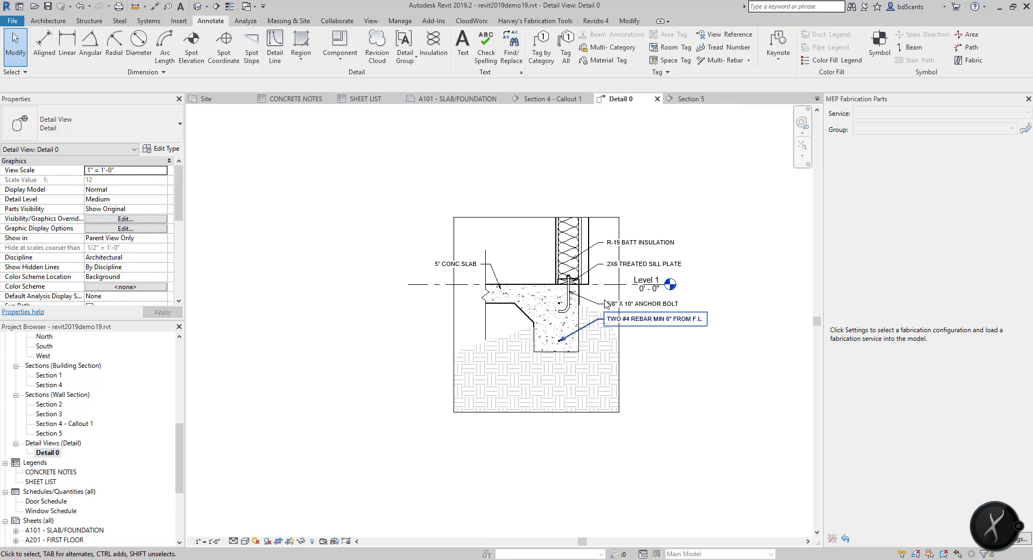
Step: Select all five leader notes in Detail 0: slab, batt insulation, sill plate, anchor bolt and rebar
scroll(473, 278, "up", 1)
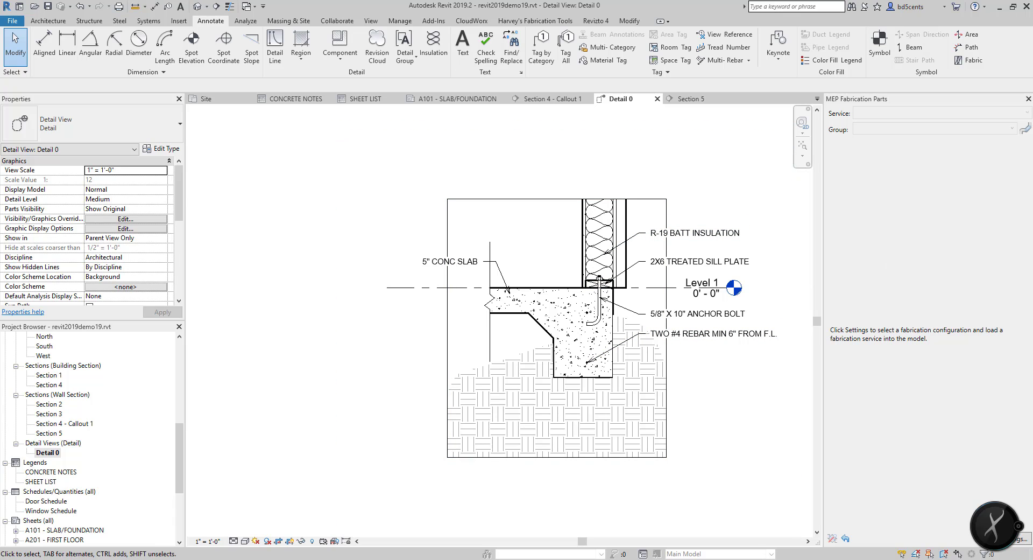
middle_click_drag(542, 255, 450, 254)
scroll(450, 308, "up", 1)
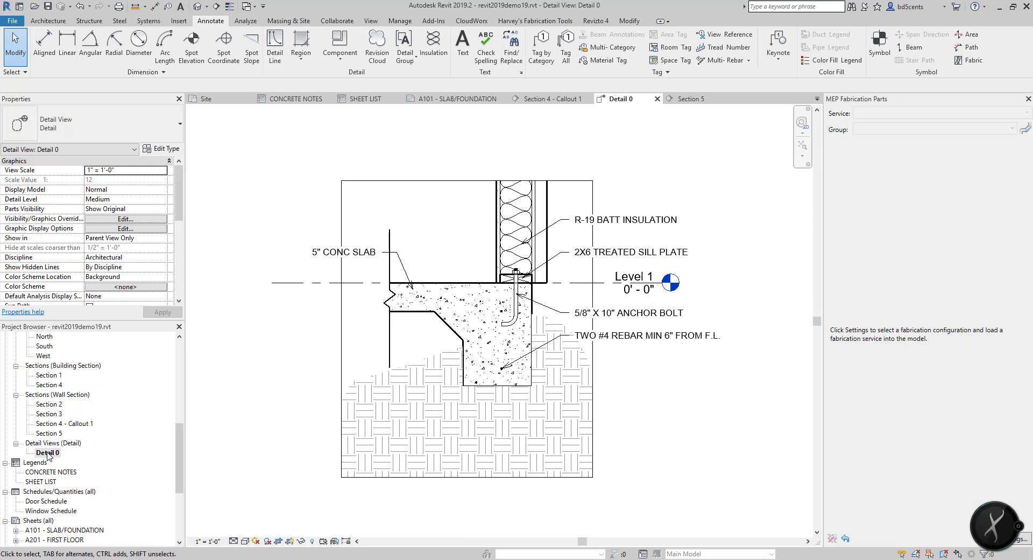
left_click(345, 251)
left_click(602, 219, "ctrl")
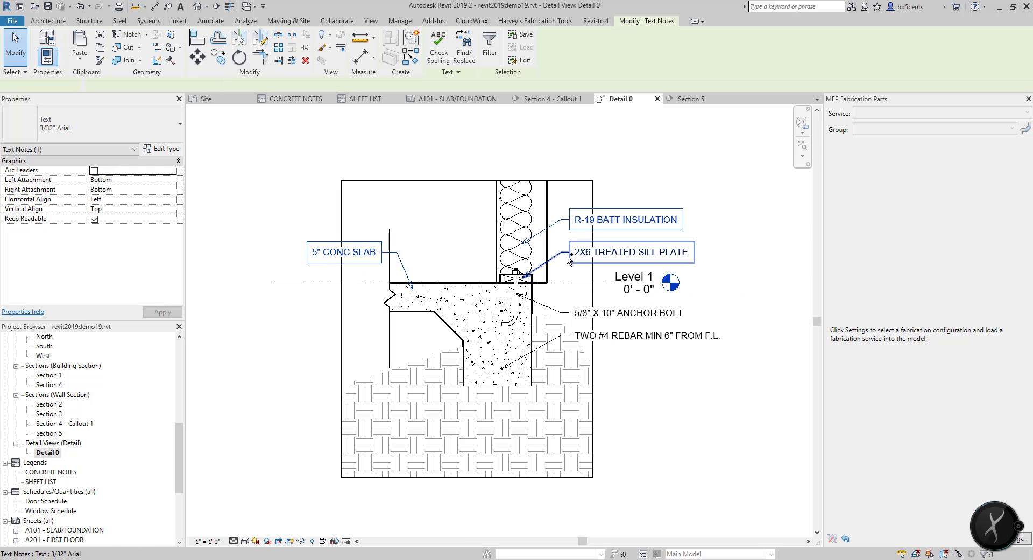
left_click(603, 252, "ctrl")
left_click(574, 307, "ctrl")
left_click(571, 335, "ctrl")
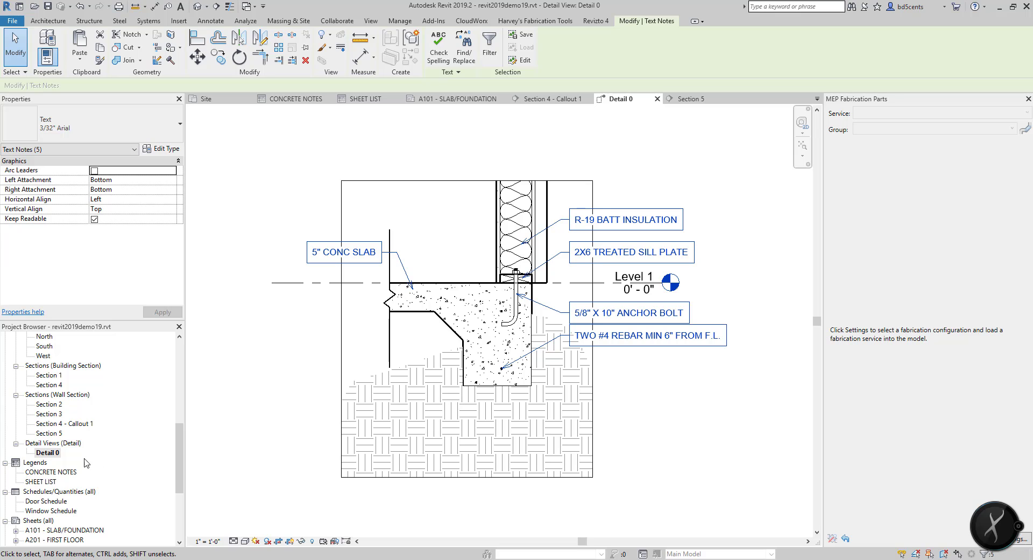
Step: Check Section 4 - Callout 1, return to Detail 0 and add the earth filled region to the selected notes
left_click(56, 424)
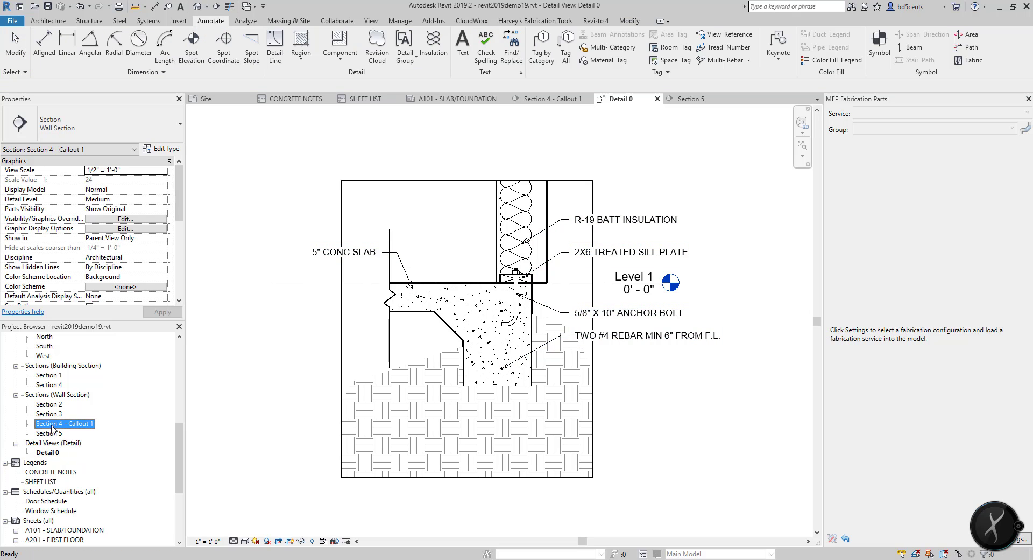
double_click(52, 424)
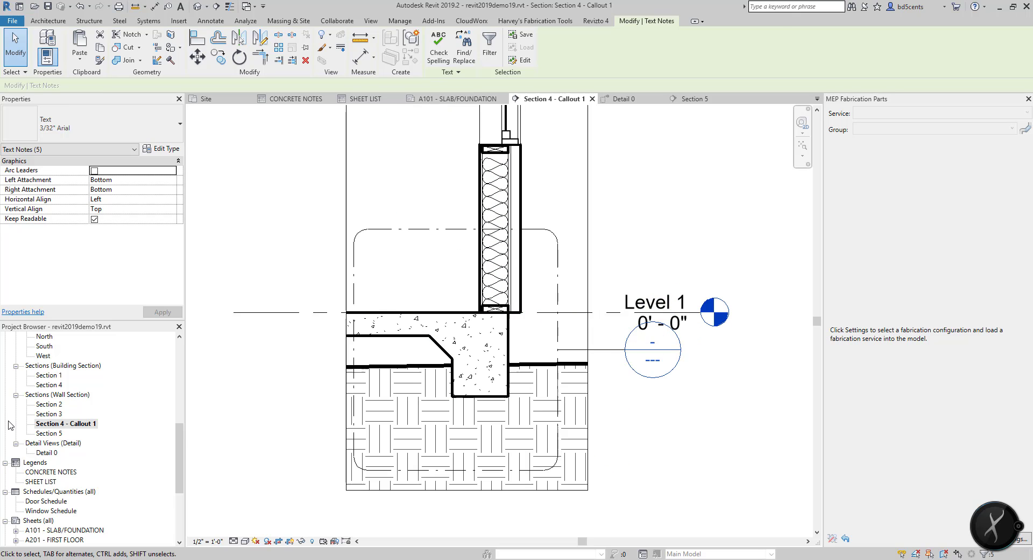
double_click(46, 452)
key("ctrl+Left")
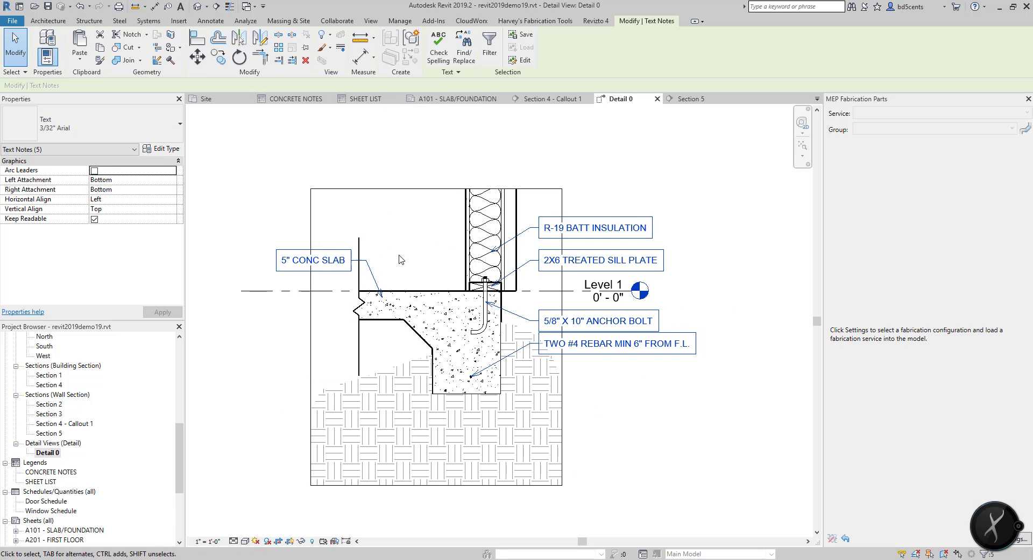
scroll(569, 325, "up", 1)
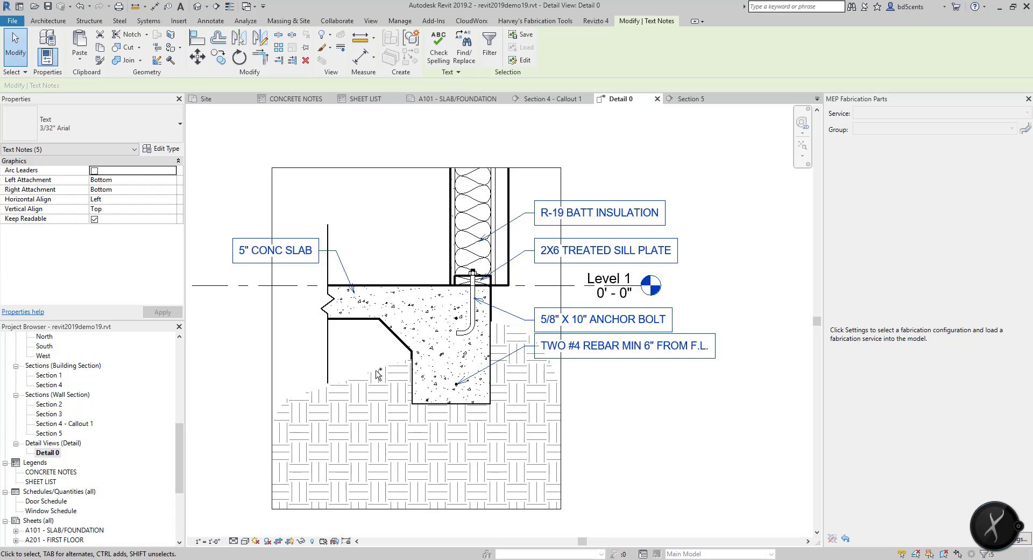
left_click(378, 375, "ctrl")
left_click(668, 290, "ctrl")
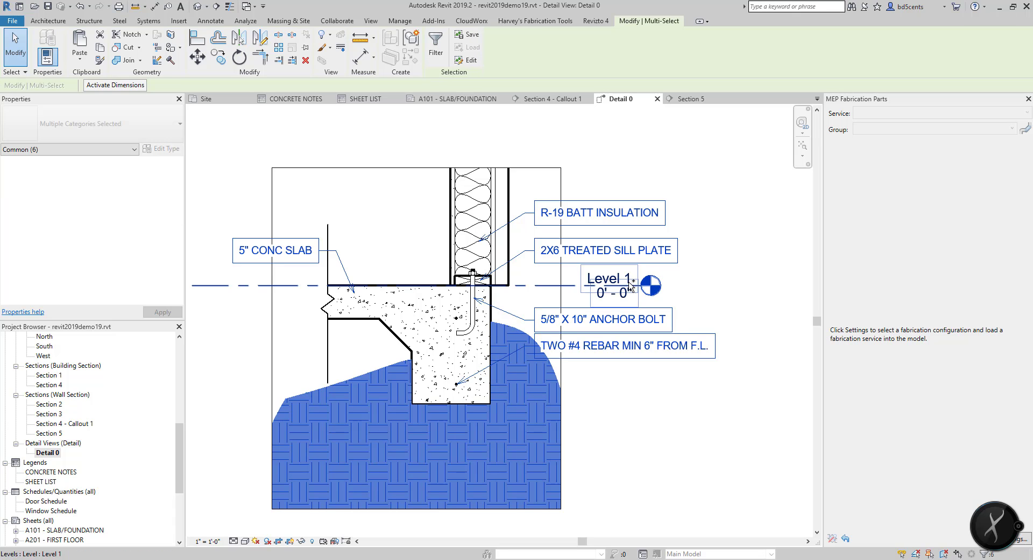
Step: Paste the copied notes and earth filled region into Section 4 - Callout 1, aligned to the current view
double_click(49, 433)
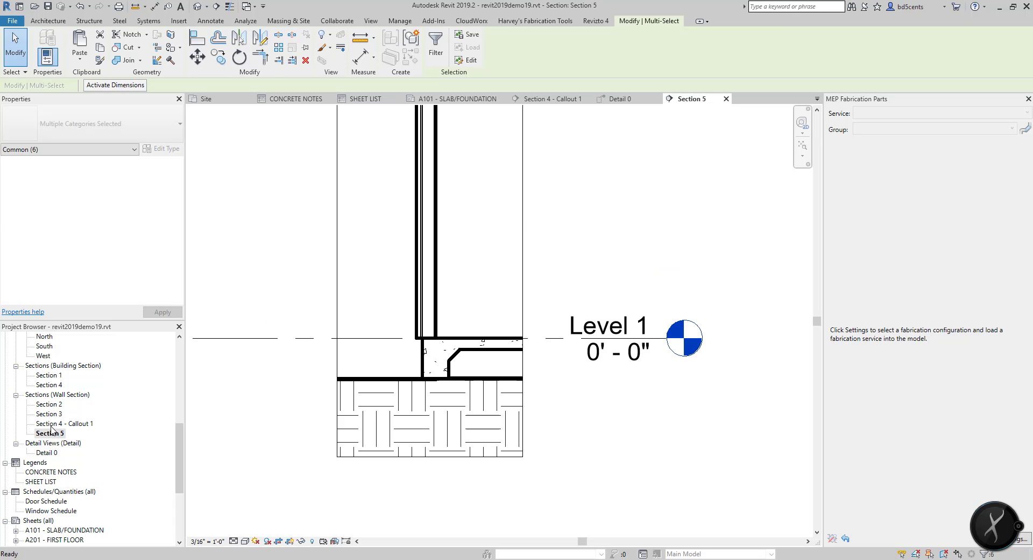
double_click(65, 423)
left_click(70, 63)
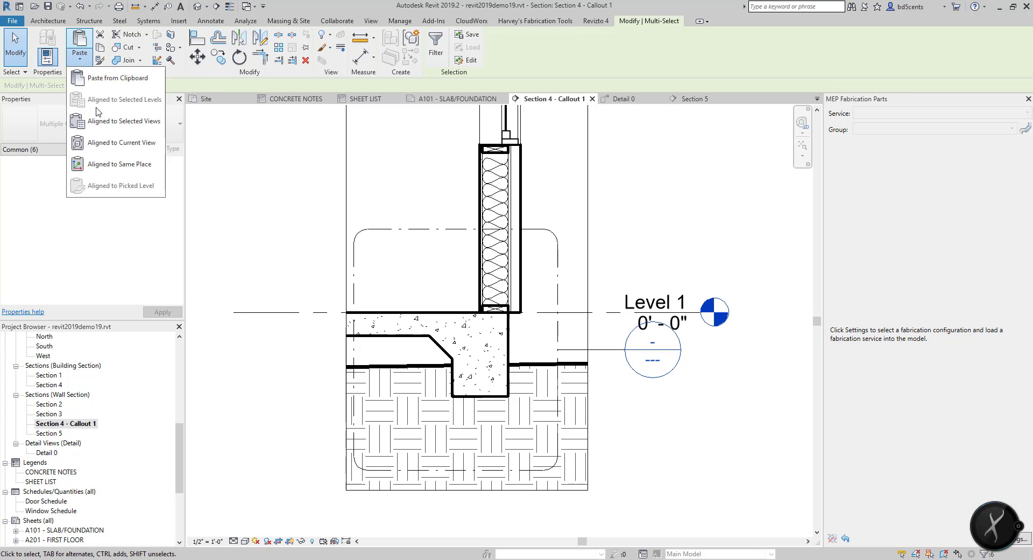
left_click(113, 142)
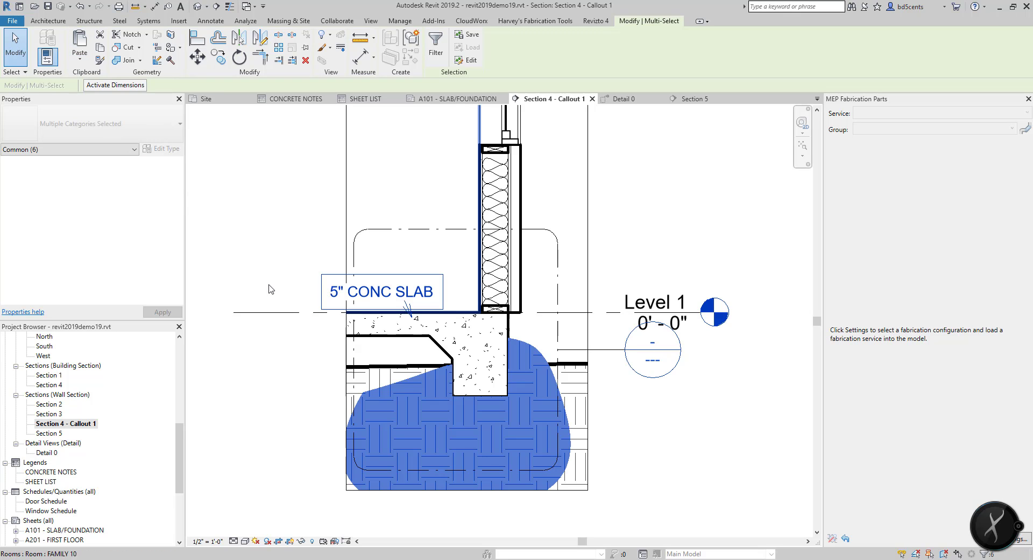
Step: Widen the annotation crop of Section 4 - Callout 1 on its right side, beyond the pasted leader notes
scroll(269, 279, "down", 3)
left_click(295, 301)
left_click(503, 231)
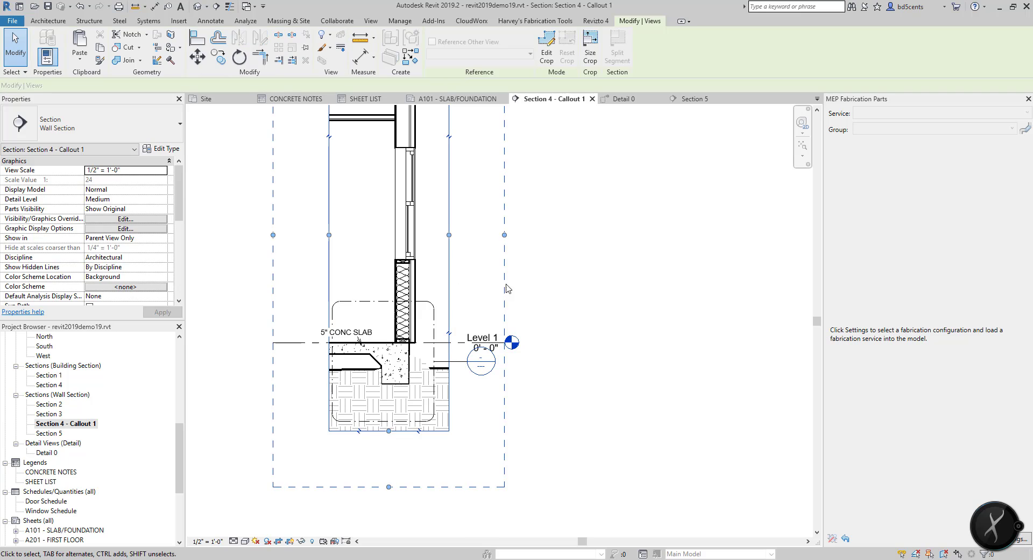
scroll(472, 358, "up", 3)
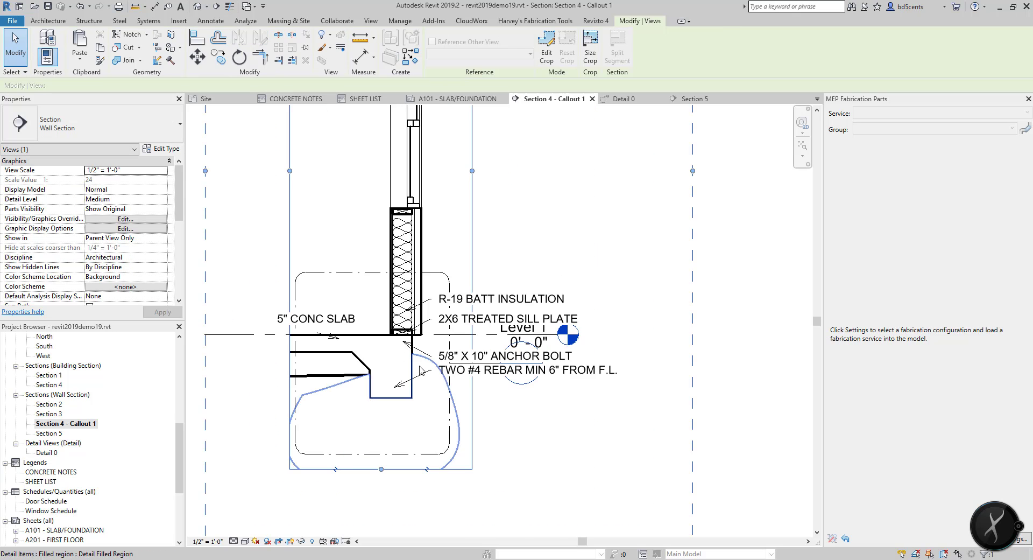
scroll(376, 323, "up", 2)
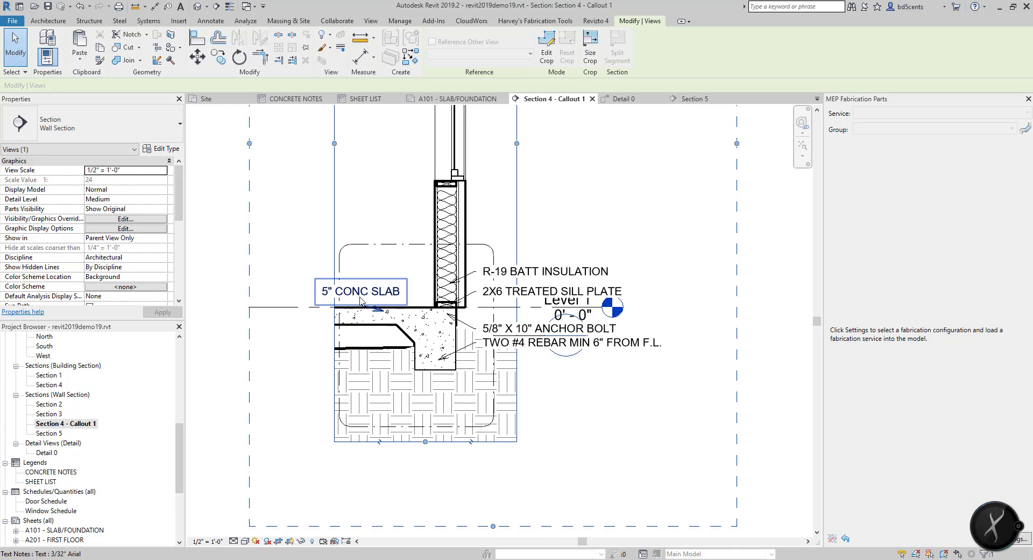
Step: Extend the left side of the section's crop region outward to show more of the slab near the 5" CONC SLAB note
scroll(316, 232, "down", 2)
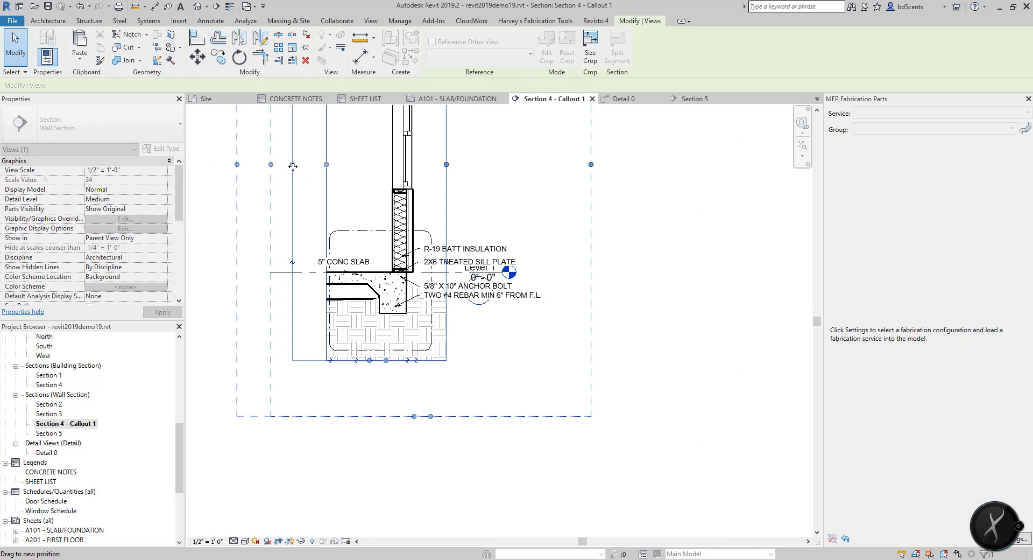
scroll(328, 260, "up", 3)
scroll(327, 260, "up", 2)
left_click(327, 260)
left_click_drag(326, 260, 243, 253)
left_click(278, 230)
scroll(276, 226, "down", 4)
middle_click_drag(498, 264, 462, 260)
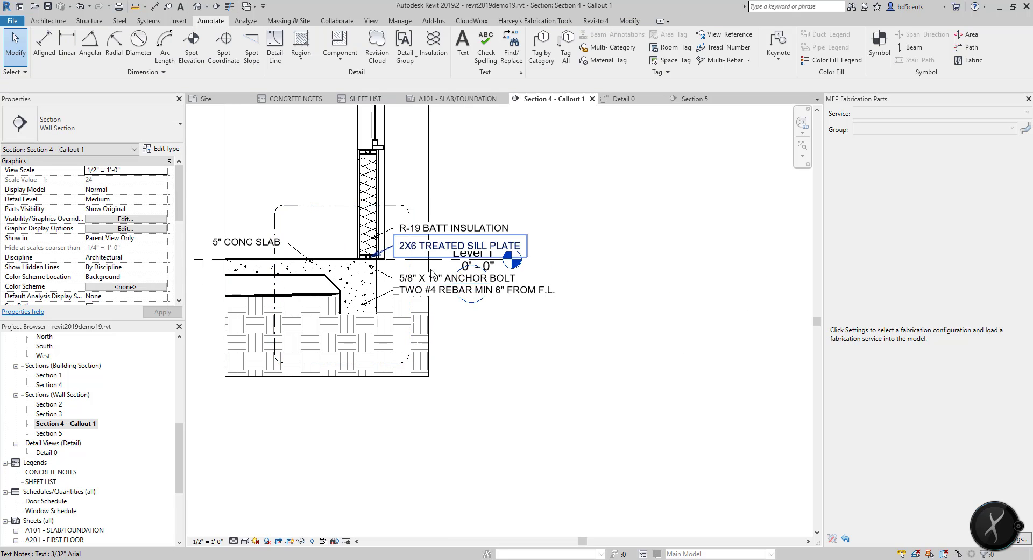
Step: Move the TWO #4 REBAR note slightly down, away from the anchor bolt note
scroll(458, 263, "up", 1)
left_click(424, 325)
left_click(431, 335)
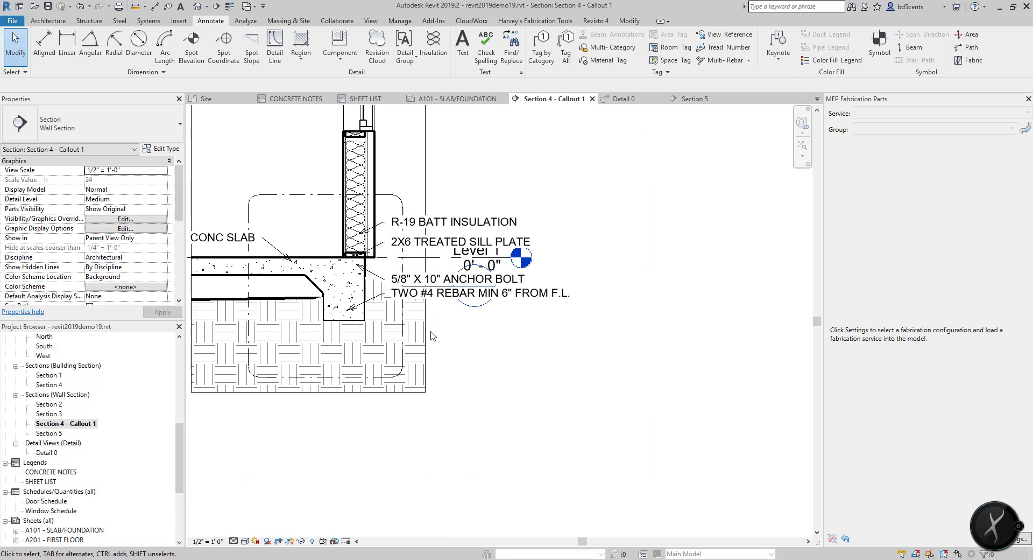
scroll(401, 295, "up", 2)
left_click(400, 295)
left_click_drag(380, 274, 380, 284)
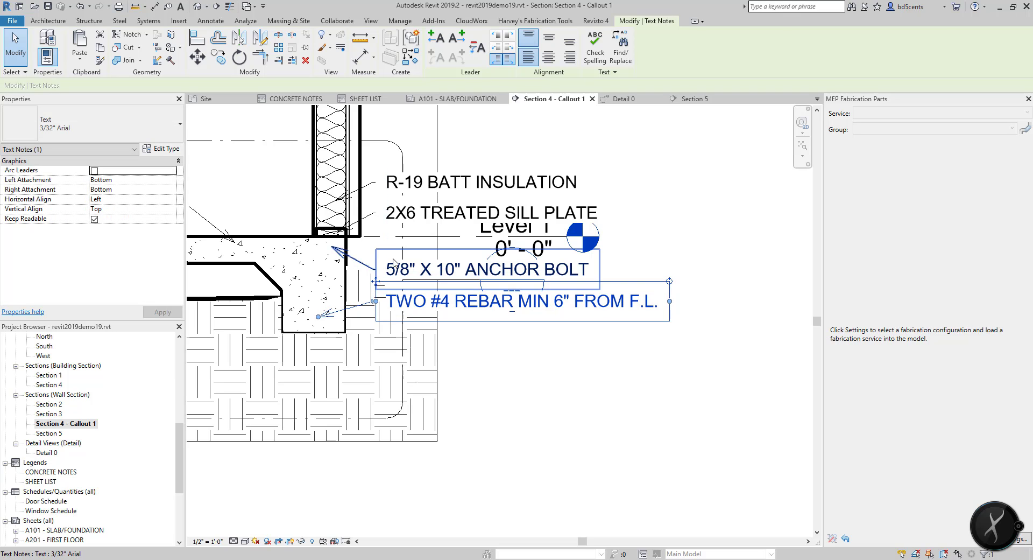
left_click(356, 244)
scroll(356, 245, "up", 2)
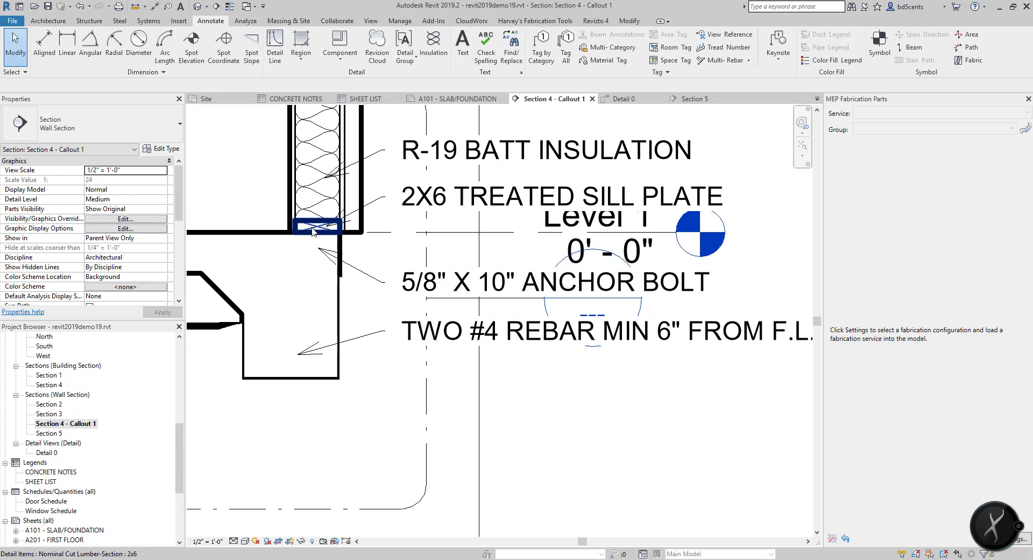
Step: Copy the anchor bolt and both rebar section components from the Detail 0 footing view
double_click(47, 452)
left_click(472, 304)
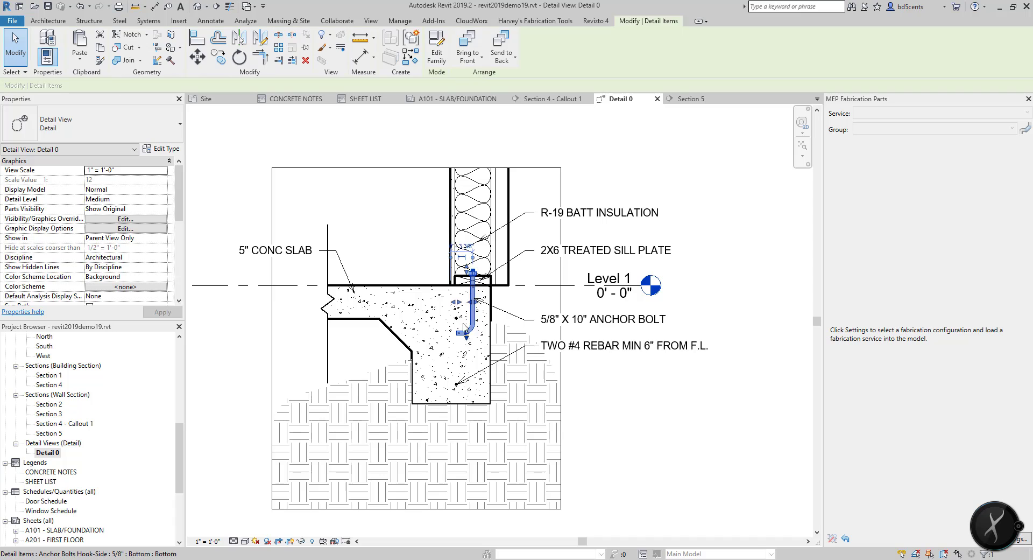
scroll(462, 285, "up", 3)
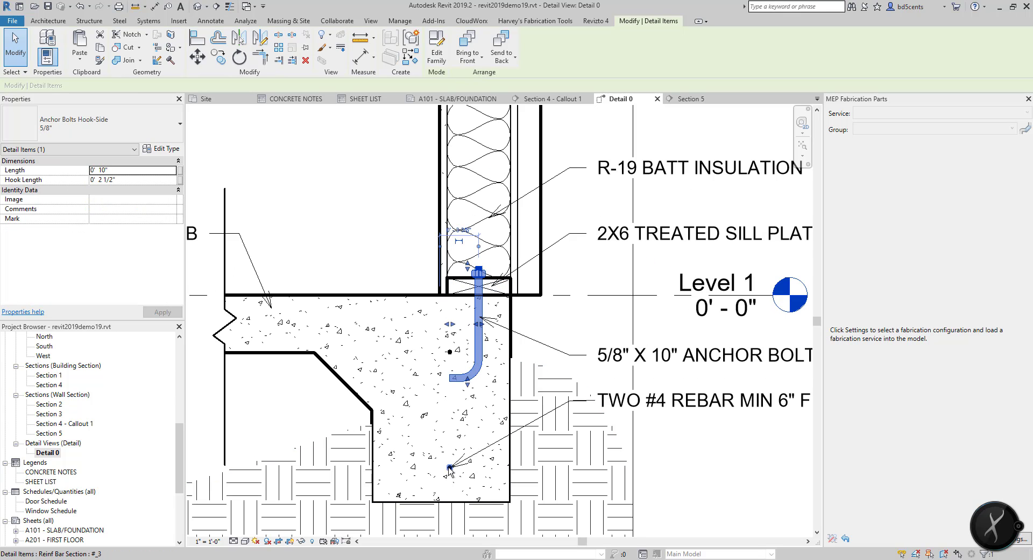
left_click(451, 352, "ctrl")
left_click(473, 327, "ctrl")
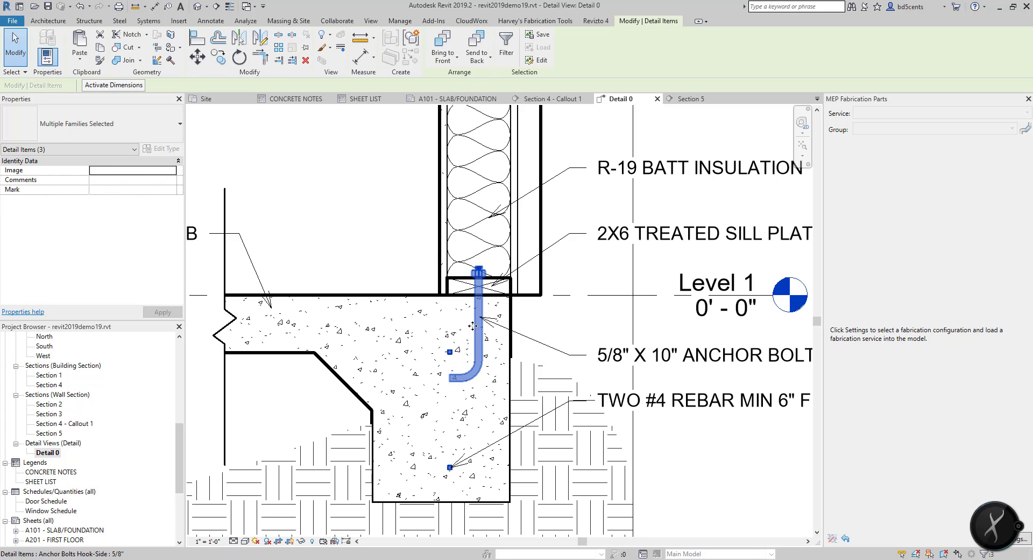
Step: Paste the copied anchor bolt and rebar components into Section 4 - Callout 1, aligned to the current view
double_click(56, 424)
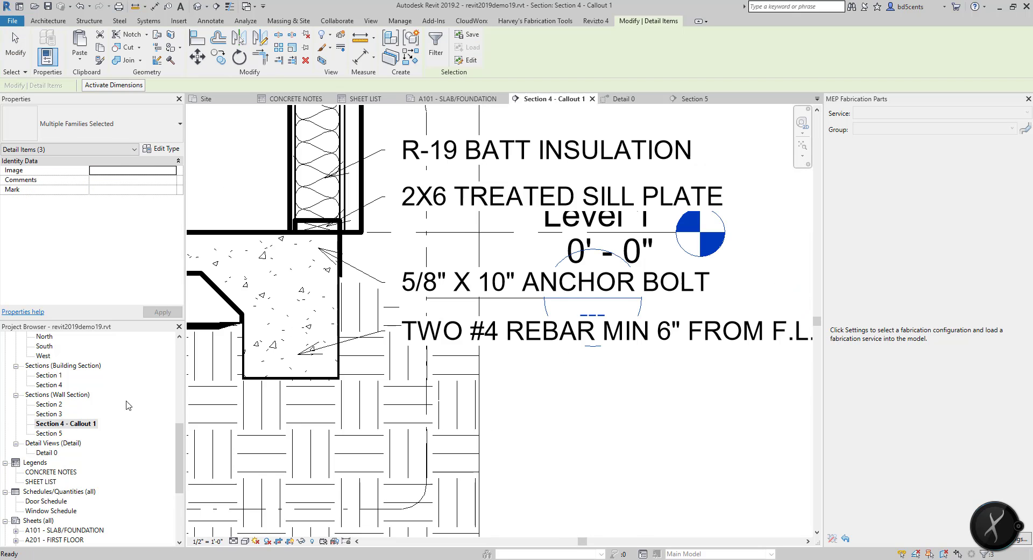
left_click(79, 57)
left_click(121, 142)
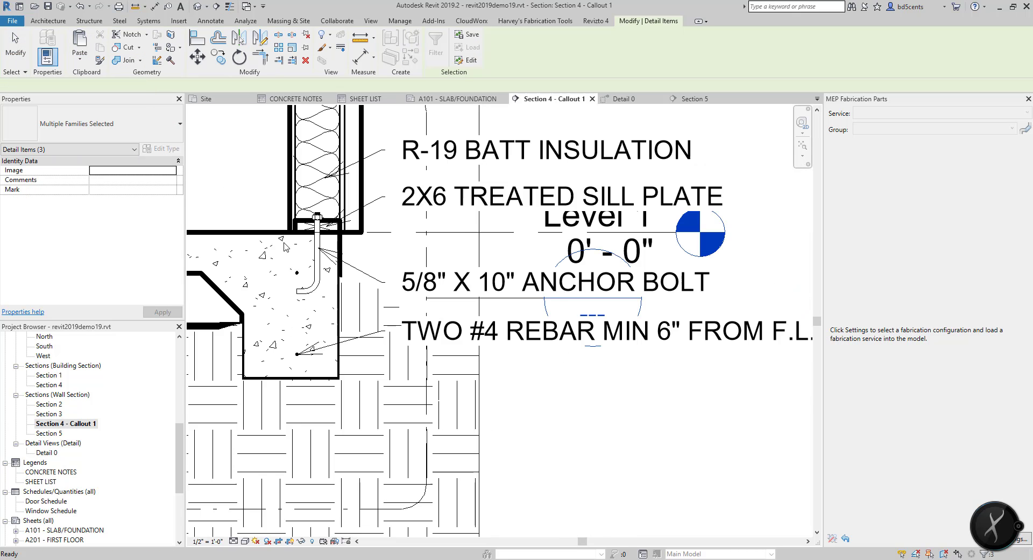
scroll(375, 414, "down", 3)
key("Escape")
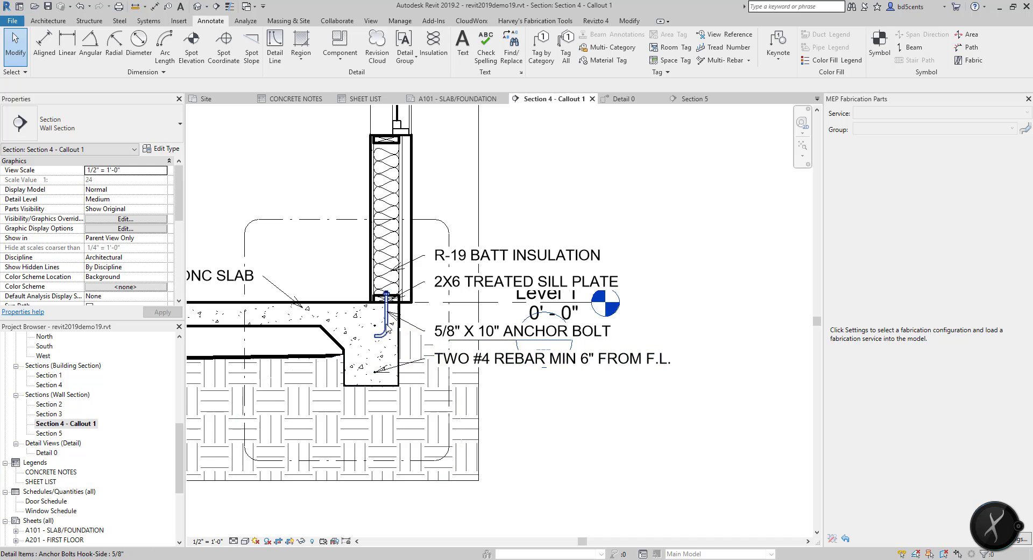
scroll(469, 312, "up", 2)
scroll(446, 334, "down", 3)
scroll(330, 244, "down", 2)
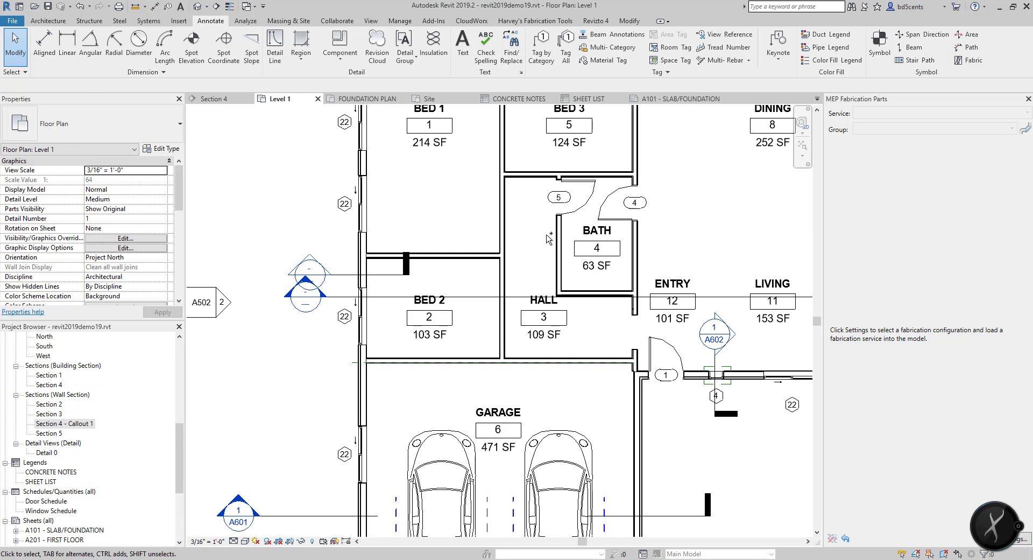
Step: Cycle through the open views, including Level 1 and sheet A101 - SLAB/FOUNDATION, ending at the Site plan
key("ctrl+Tab")
key("ctrl+Tab")
key("ctrl+Tab")
key("ctrl+Tab")
key("ctrl+Tab")
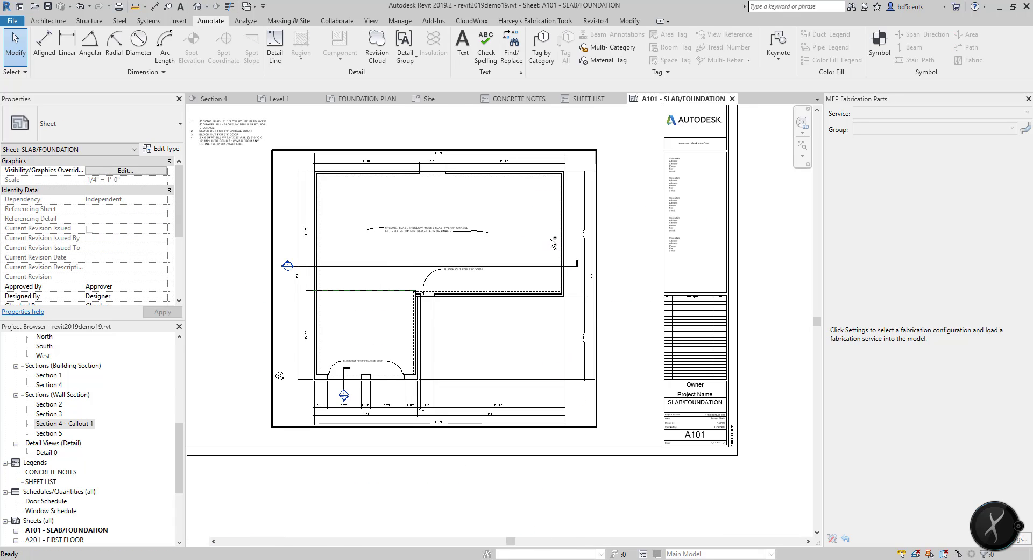
key("ctrl+Tab")
key("ctrl+Tab")
key("ctrl+Tab")
key("ctrl+Tab")
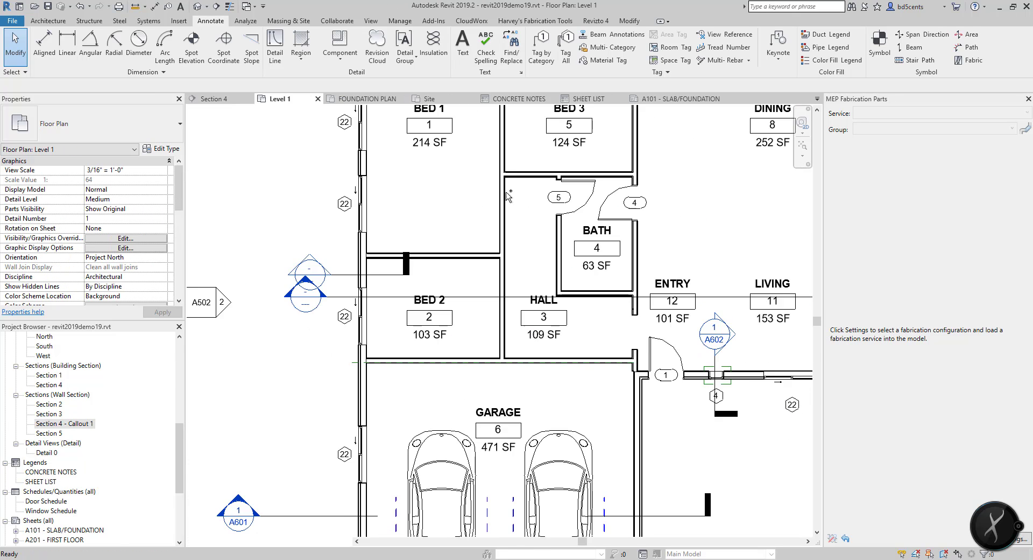
key("ctrl+Tab")
key("ctrl+Tab")
Step: Look over the list of open views, visit FOUNDATION PLAN, and make Detail 0 the active view
left_click(247, 6)
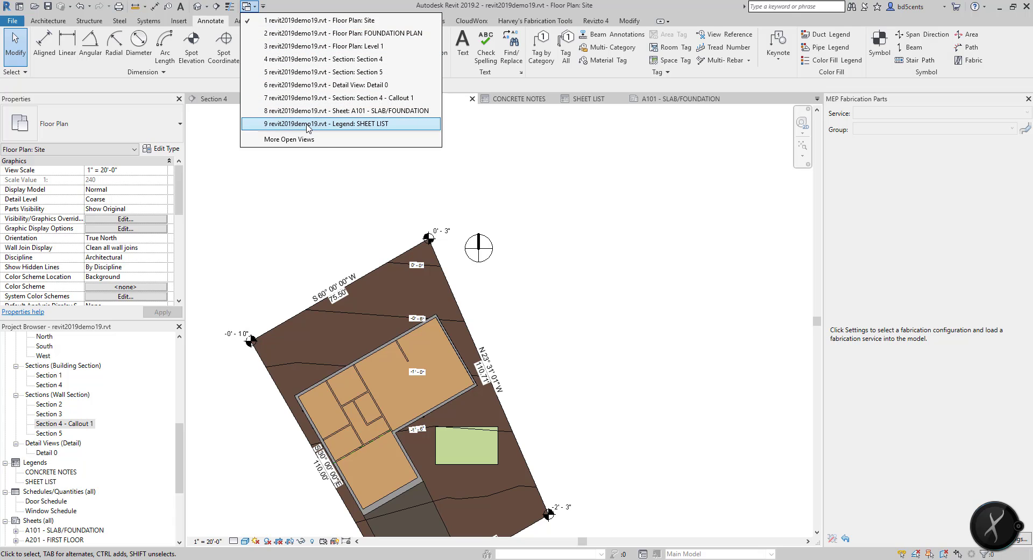
left_click(556, 234)
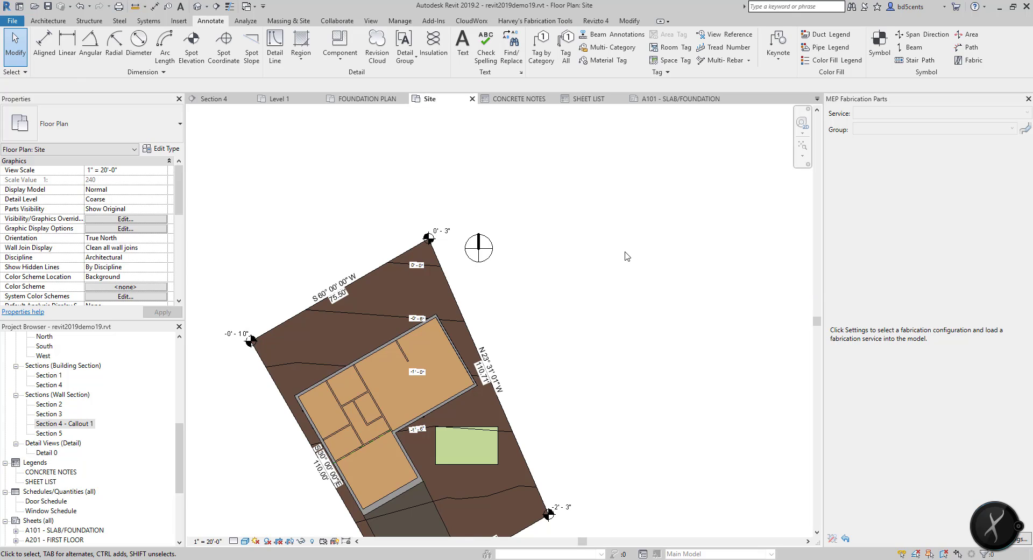
left_click(345, 99)
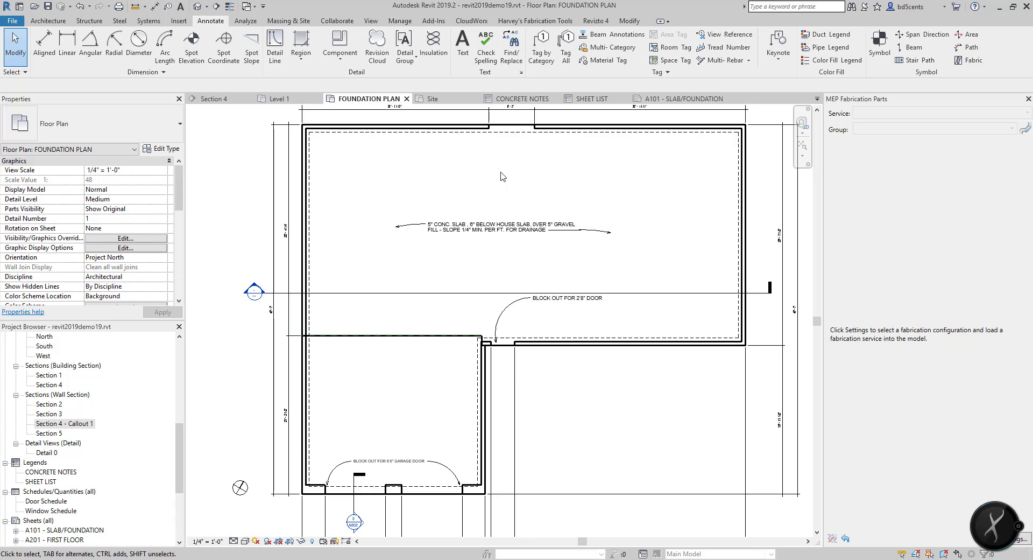
left_click(247, 6)
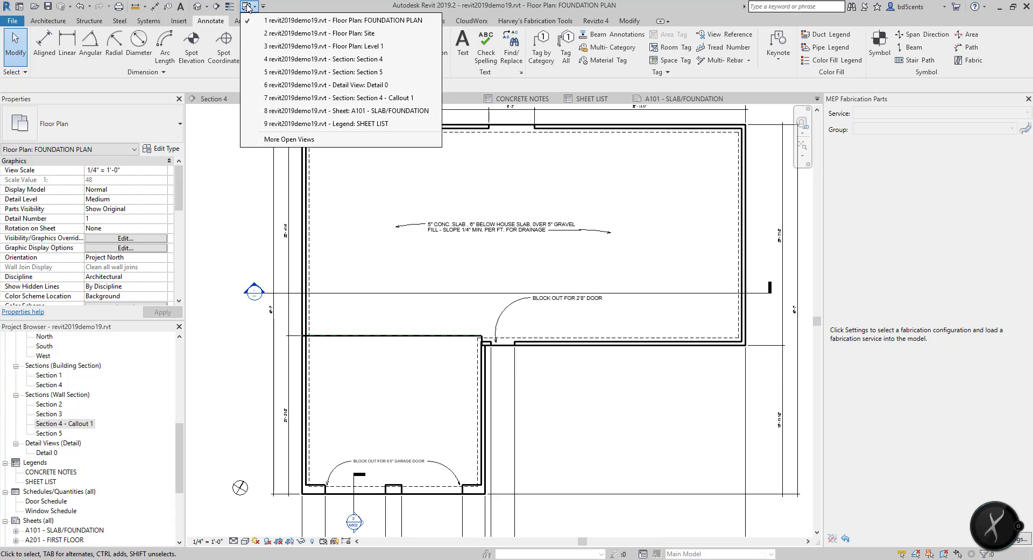
left_click(375, 86)
Step: Tile all open views and zoom Detail 0, Level 1, Section 4 - Callout 1 and sheet A101 to fit their windows
key("w")
key("t")
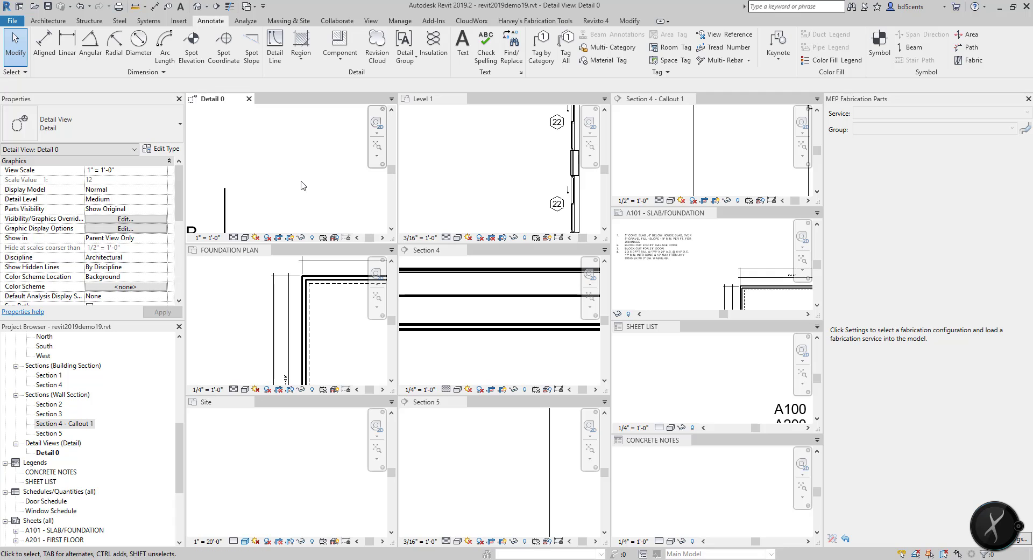
key("z")
key("f")
left_click(506, 192)
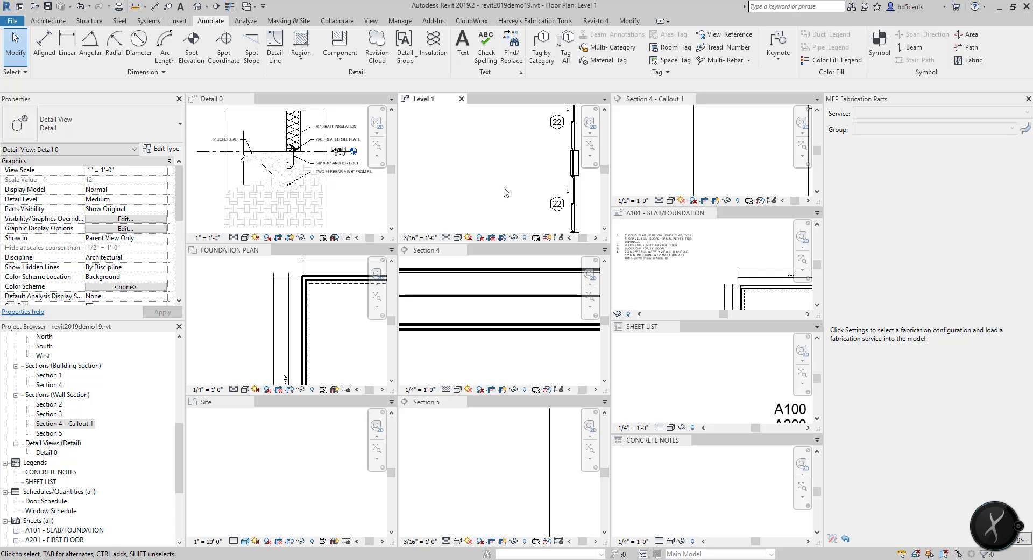
left_click(662, 161)
left_click(725, 271)
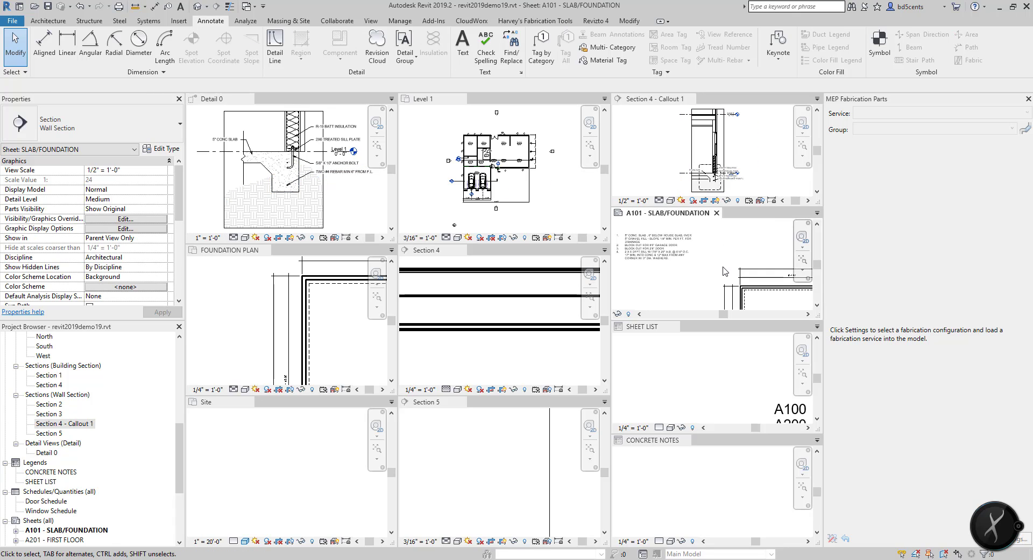
key("z")
key("f")
Step: Zoom the tiled Section 4, FOUNDATION PLAN and Site views to fit their windows
left_click(500, 331)
key("z")
key("f")
left_click(316, 336)
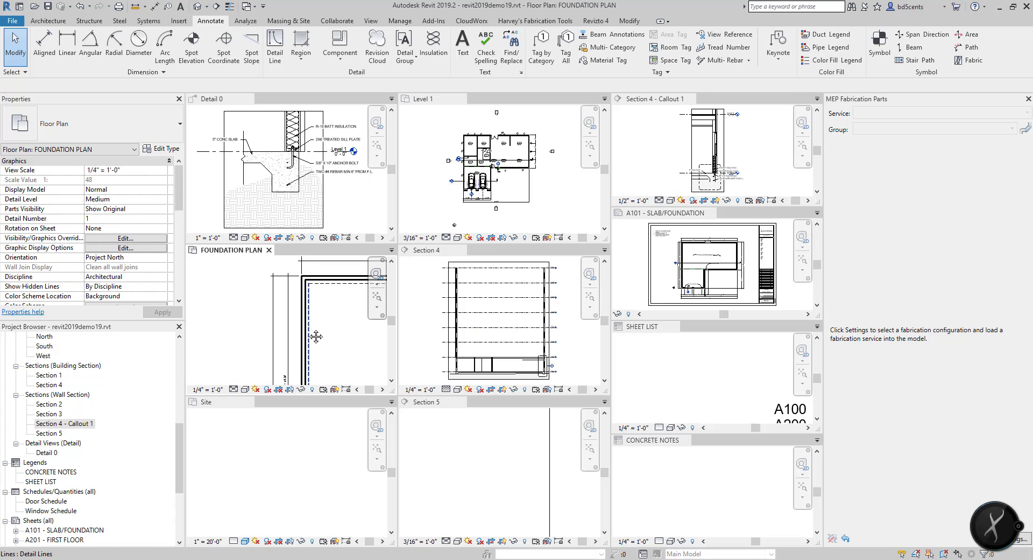
key("z")
key("f")
left_click(305, 469)
key("z")
key("f")
Step: Zoom Section 5 and the CONCRETE NOTES and SHEET LIST legends to fit their tiled windows
left_click(515, 484)
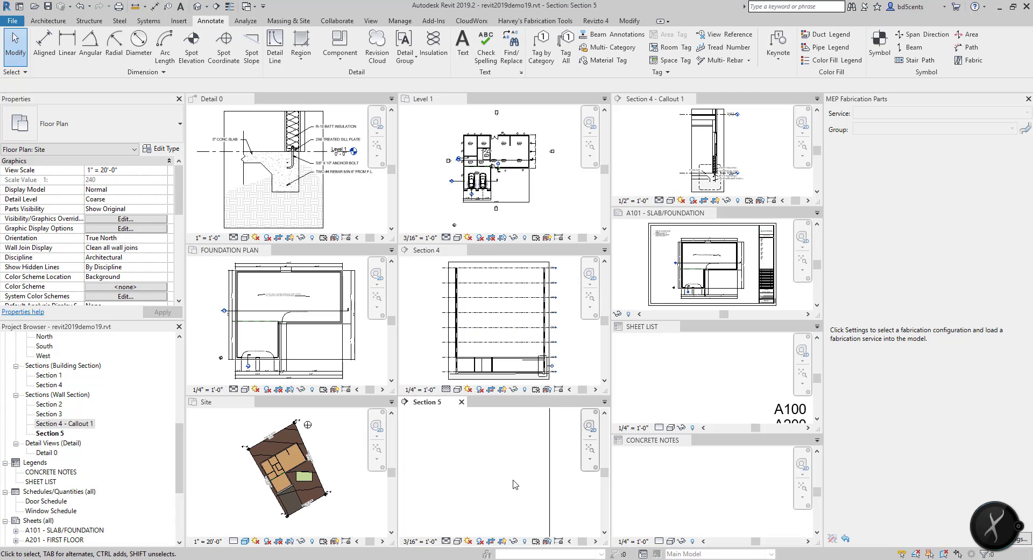
key("z")
key("f")
left_click(699, 484)
key("z")
key("f")
left_click(646, 371)
key("z")
key("f")
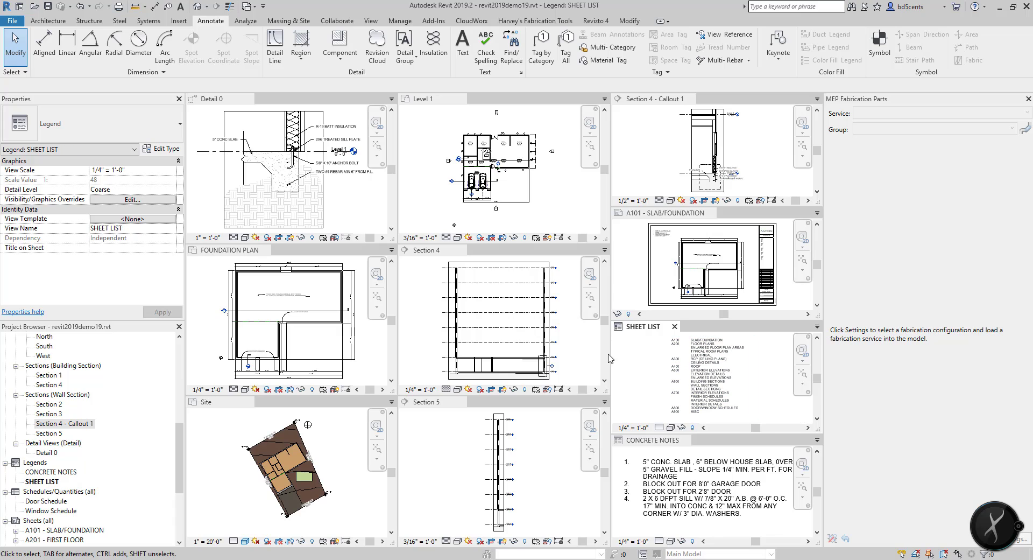
left_click(711, 376)
key("Escape")
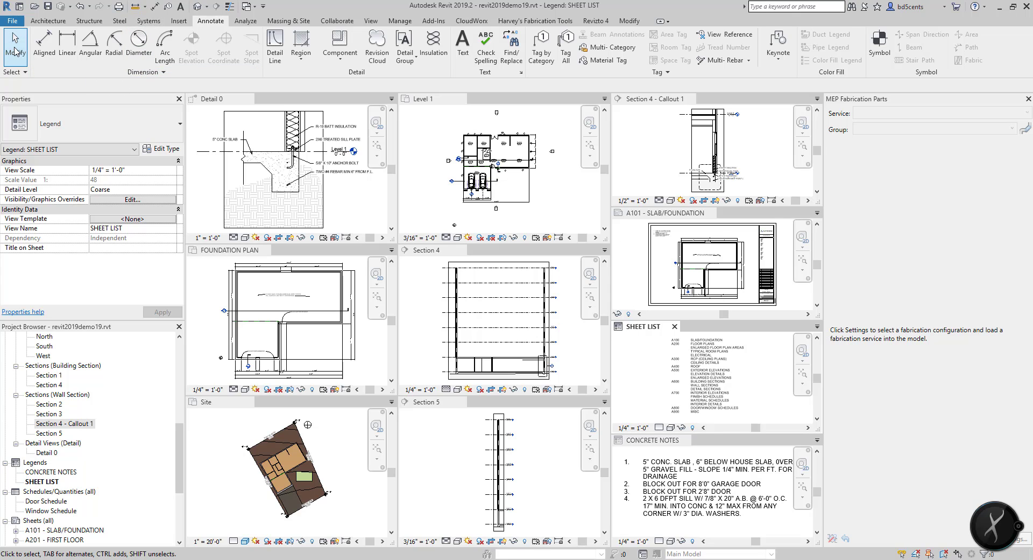
Step: Start saving a copy of the project in the Demos folder, using revit2019demo19.rvt as the base file name
left_click(12, 20)
mouse_move(43, 156)
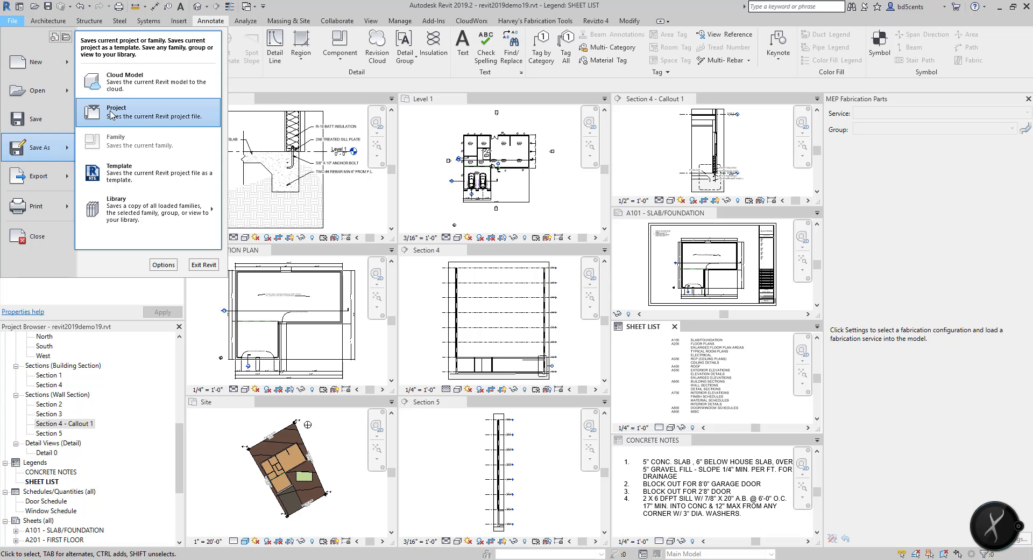
left_click(111, 113)
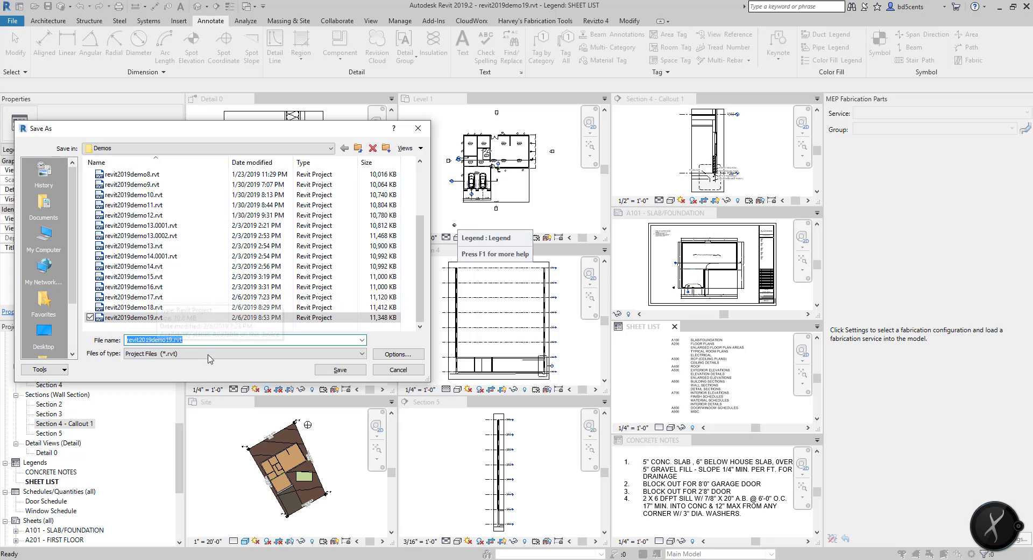
left_click(171, 339)
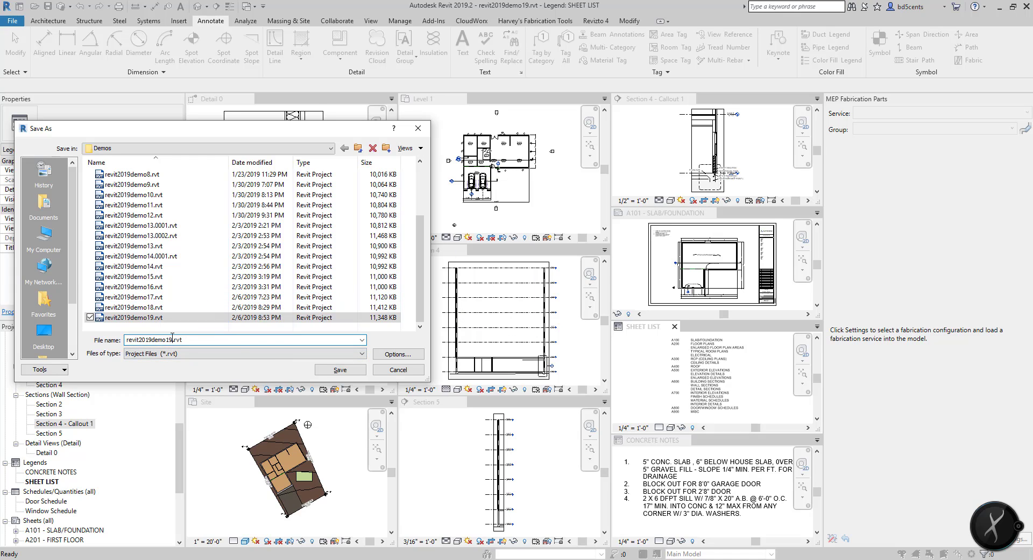
left_click(161, 317)
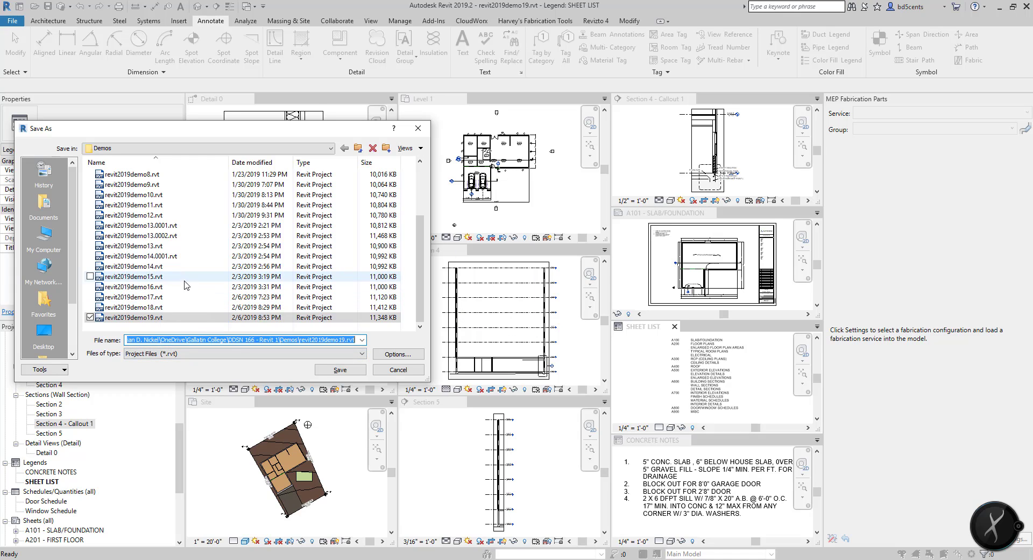
left_click(154, 309)
left_click(155, 319)
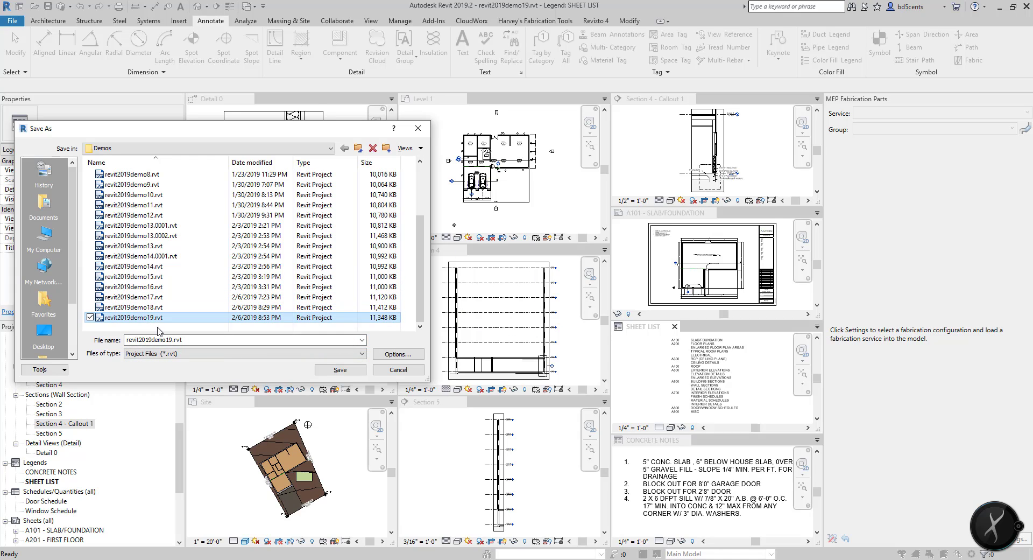